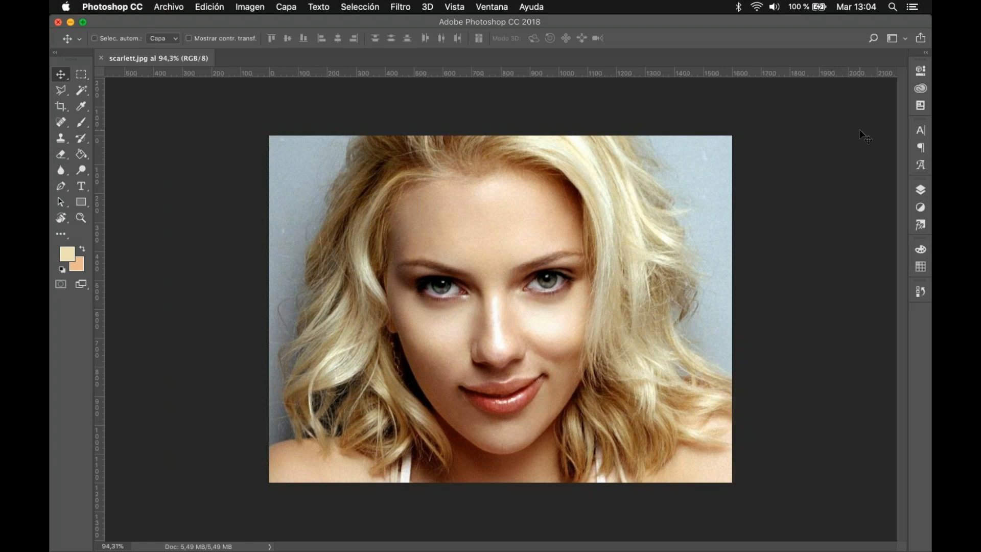
{"action": "left_click", "coordinate": [82, 76]}
{"action": "right_click", "coordinate": [82, 76]}
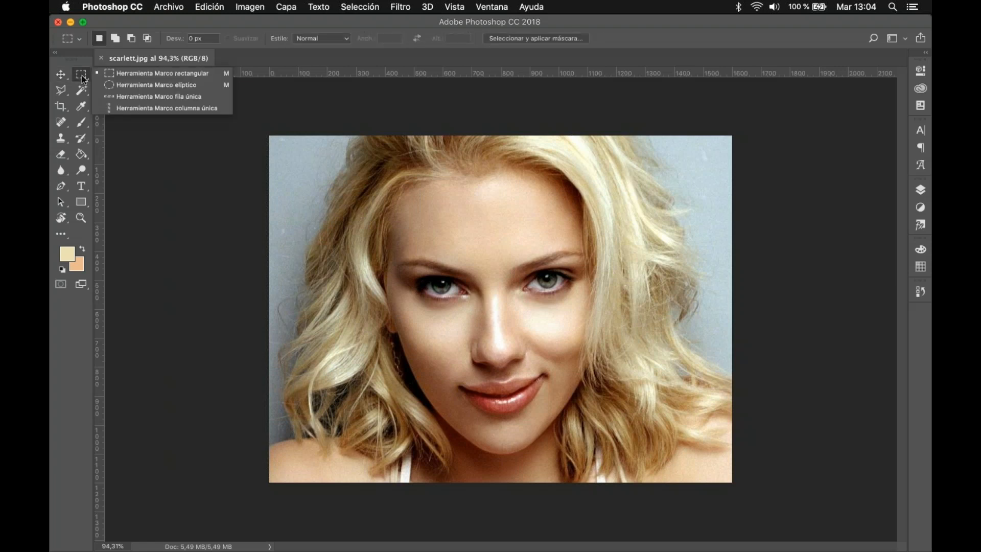
{"action": "left_click", "coordinate": [83, 77]}
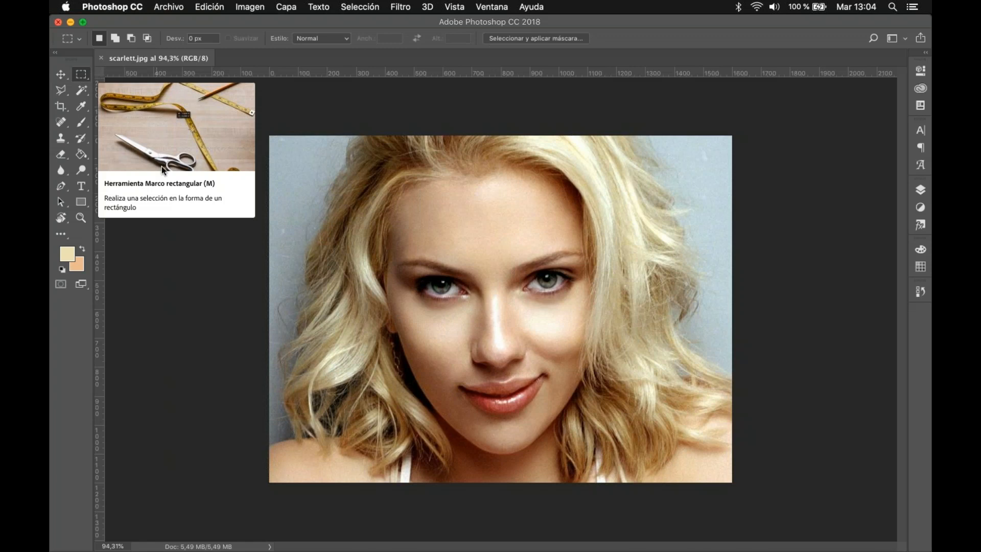
{"action": "left_click", "coordinate": [84, 76]}
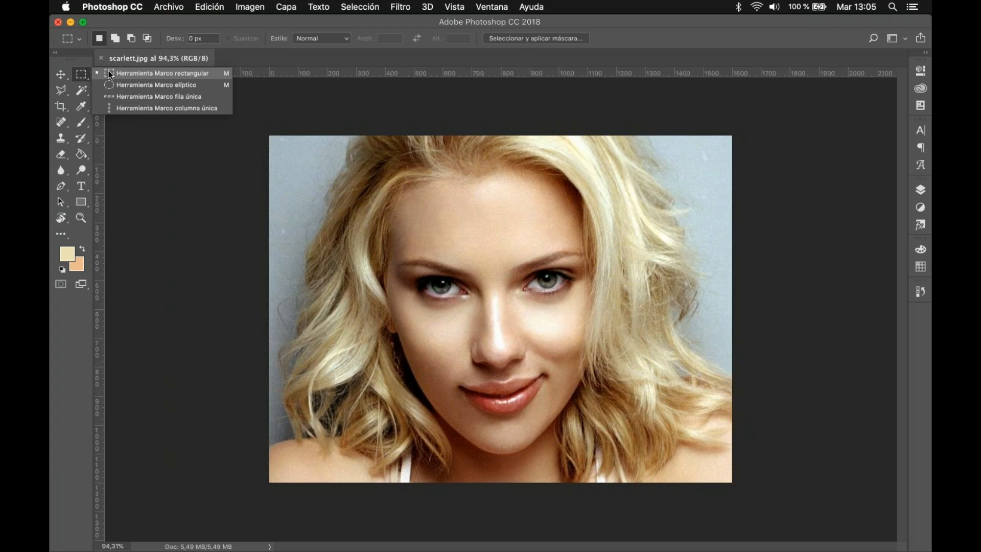
{"action": "left_click", "coordinate": [109, 74]}
{"action": "left_click", "coordinate": [60, 76]}
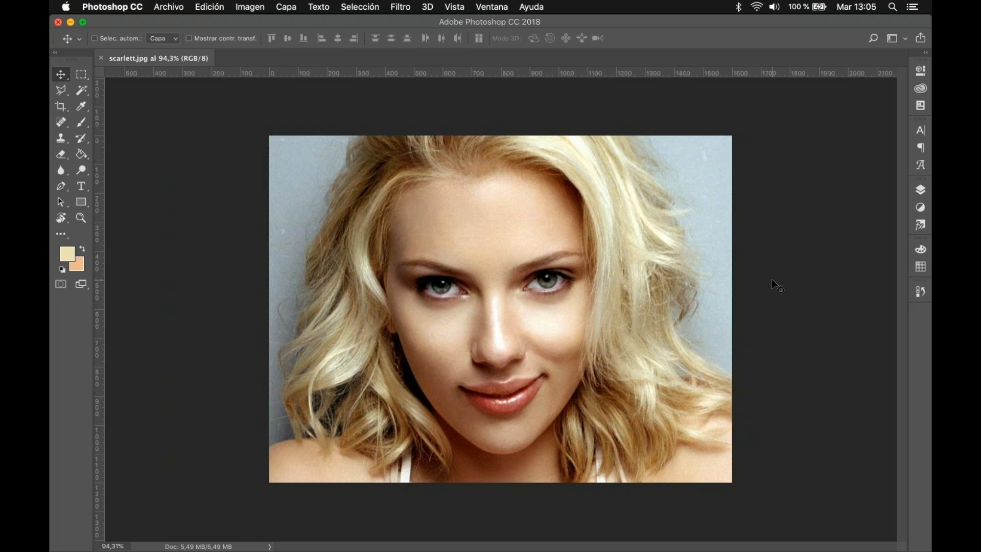
Step: Convert the locked Fondo background into an editable layer named Capa 0
{"action": "left_click", "coordinate": [920, 193]}
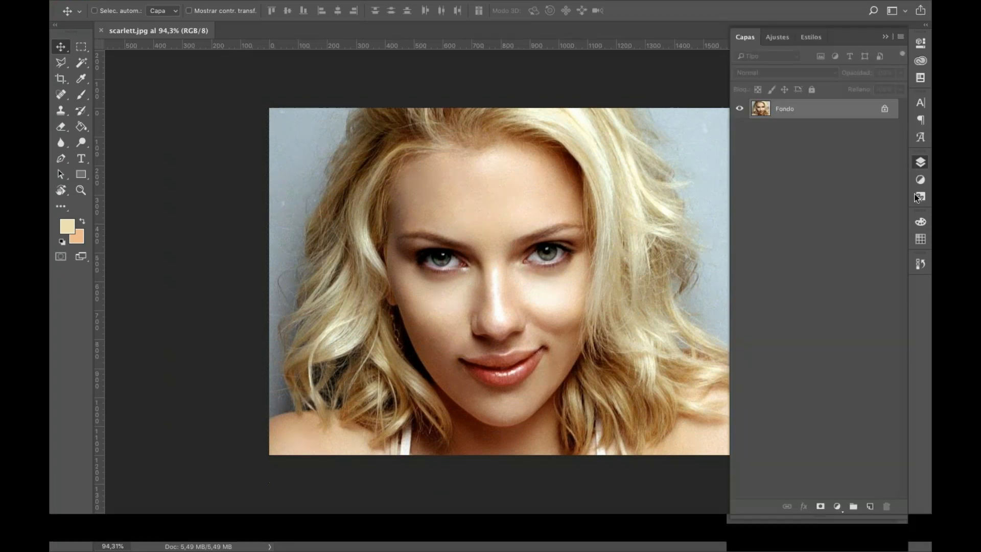
{"action": "double_click", "coordinate": [850, 137]}
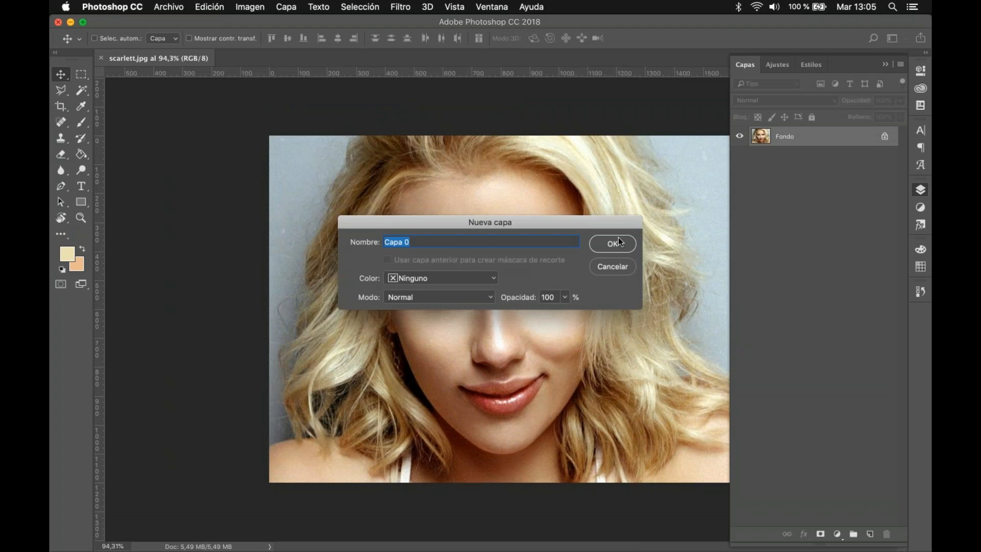
{"action": "left_click", "coordinate": [613, 243]}
Step: Duplicate the Capa 0 layer within the same document as Capa 0 copia
{"action": "right_click", "coordinate": [826, 136]}
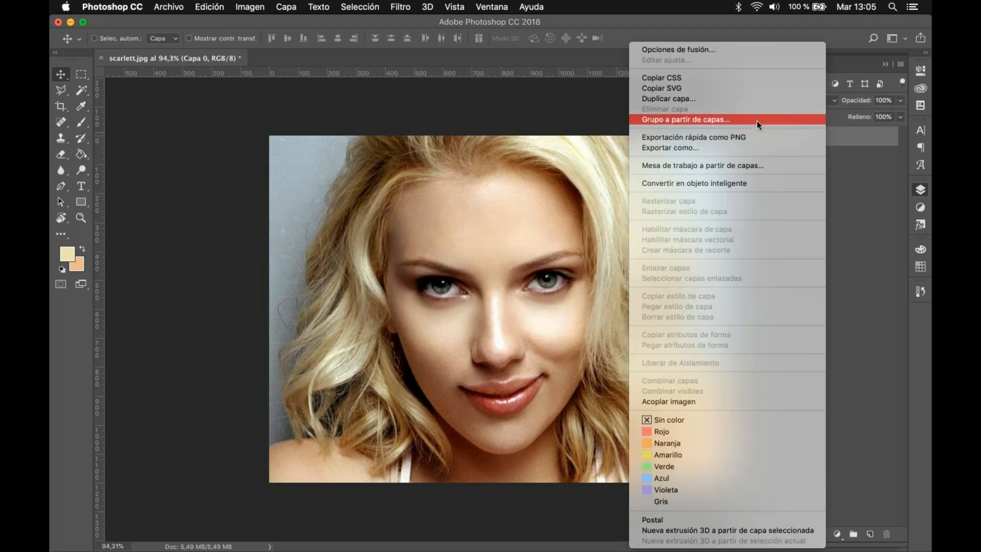
{"action": "left_click", "coordinate": [726, 97]}
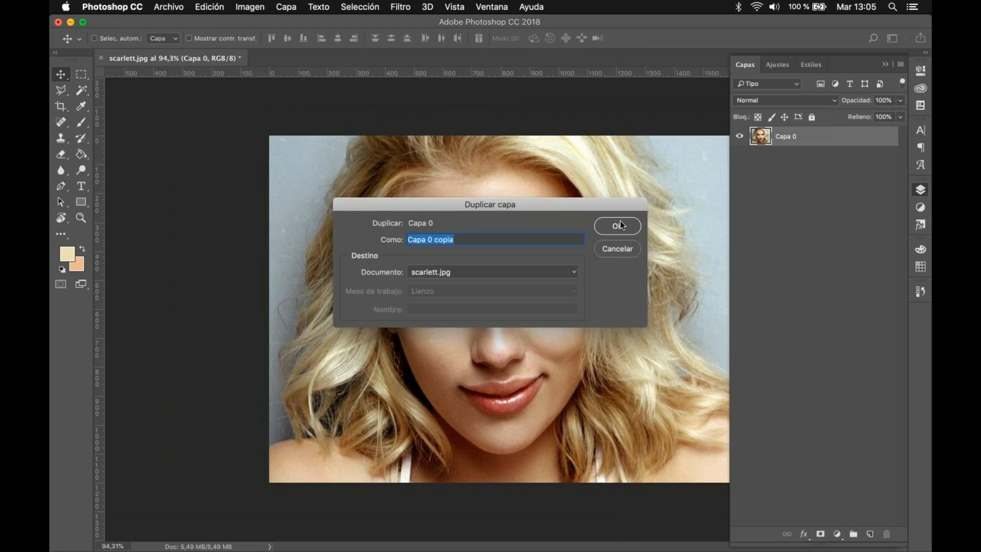
{"action": "left_click", "coordinate": [619, 226]}
Step: Hide the original Capa 0 layer and make Capa 0 copia the active layer
{"action": "left_click", "coordinate": [740, 156]}
{"action": "left_click", "coordinate": [817, 157]}
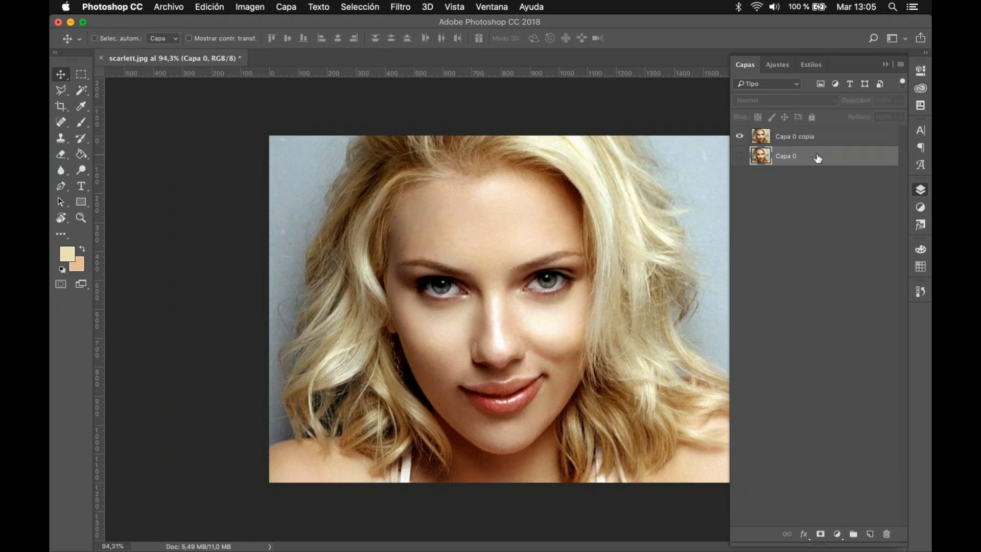
{"action": "left_click", "coordinate": [842, 136]}
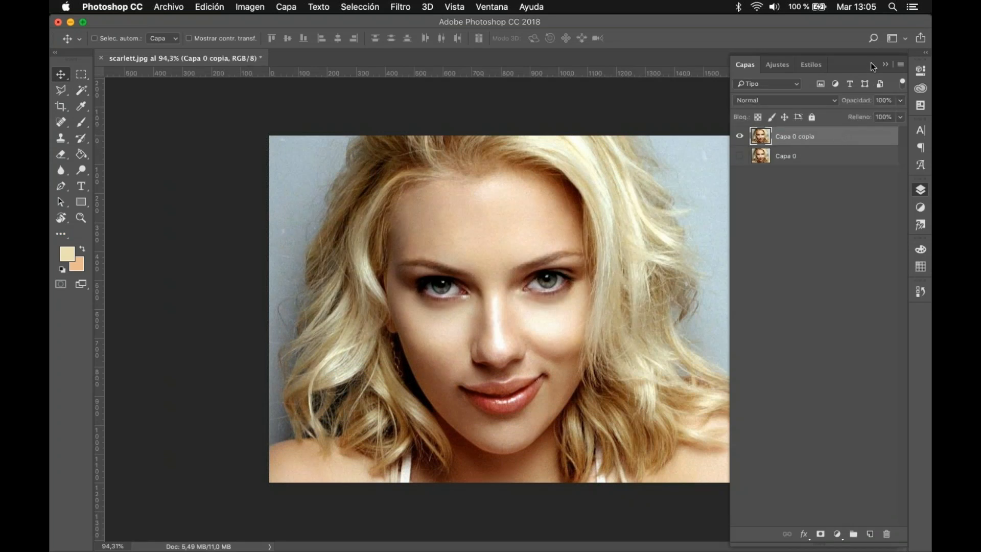
{"action": "left_click", "coordinate": [885, 64]}
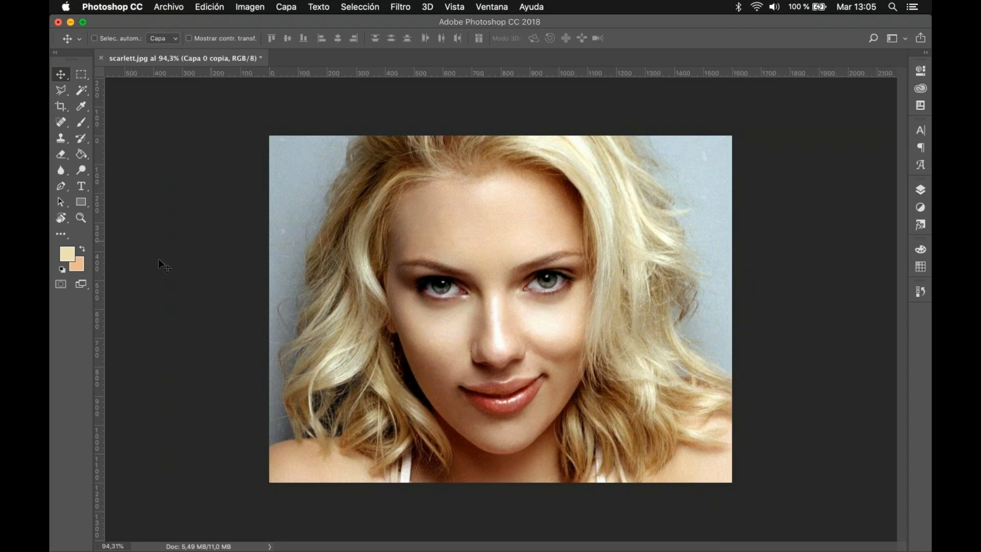
Step: Make a rectangular marquee selection over the forehead's edge and the hair in the upper-right part of the photo
{"action": "left_click", "coordinate": [84, 75]}
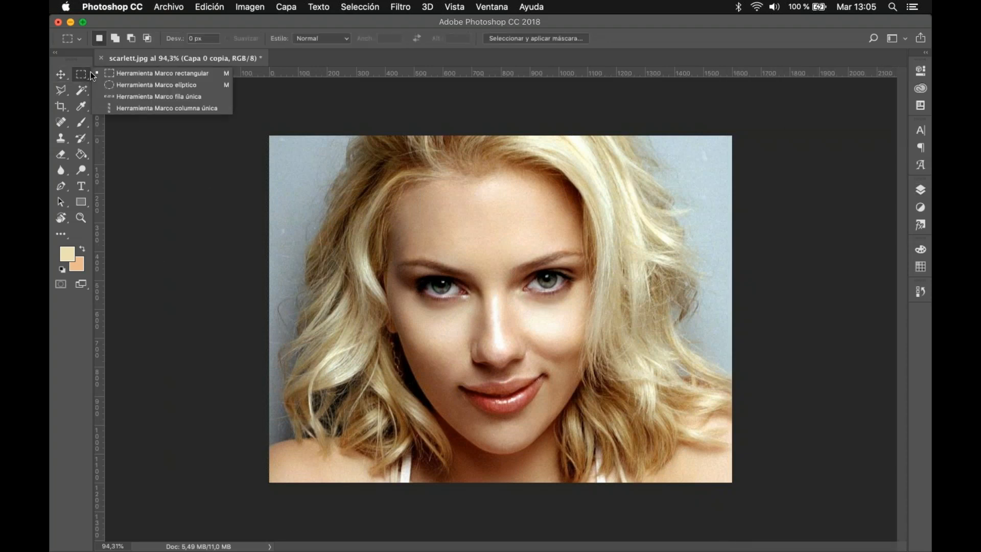
{"action": "left_click", "coordinate": [119, 76]}
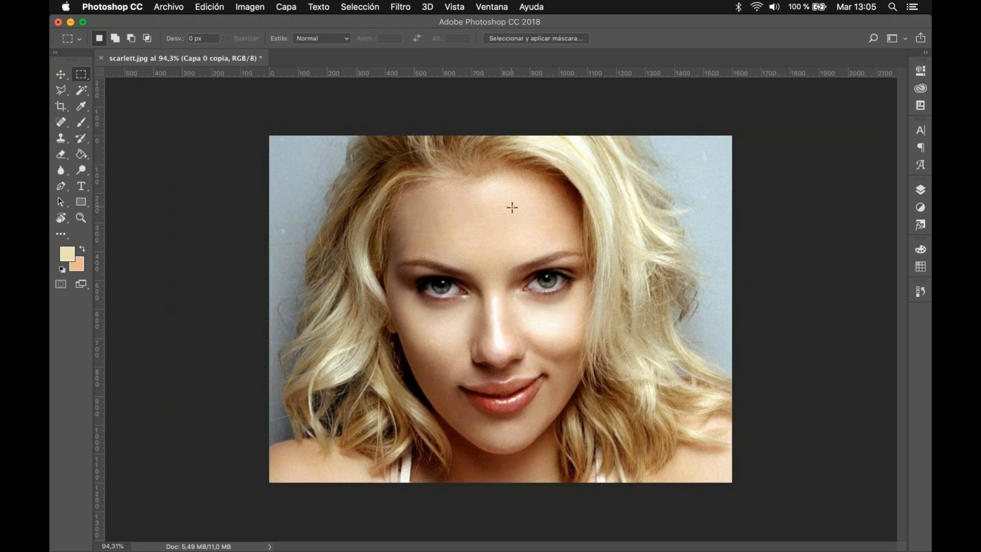
{"action": "left_click_drag", "start_coordinate": [553, 157], "coordinate": [696, 240]}
{"action": "scroll", "coordinate": [698, 240], "scroll_direction": "up", "scroll_amount": 3}
{"action": "scroll", "coordinate": [679, 245], "scroll_direction": "up", "scroll_amount": 5}
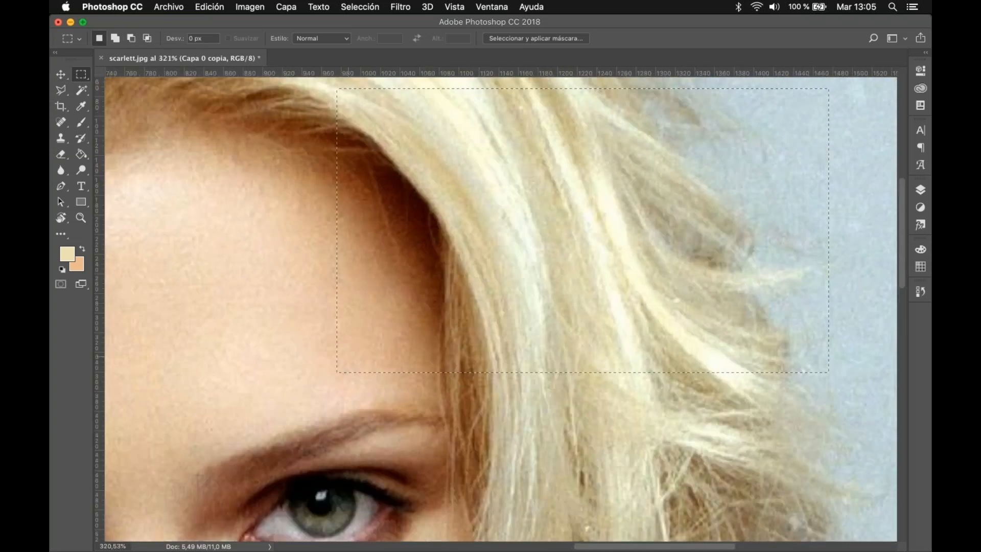
{"action": "scroll", "coordinate": [318, 293], "scroll_direction": "down", "scroll_amount": 1}
{"action": "scroll", "coordinate": [318, 294], "scroll_direction": "down", "scroll_amount": 3}
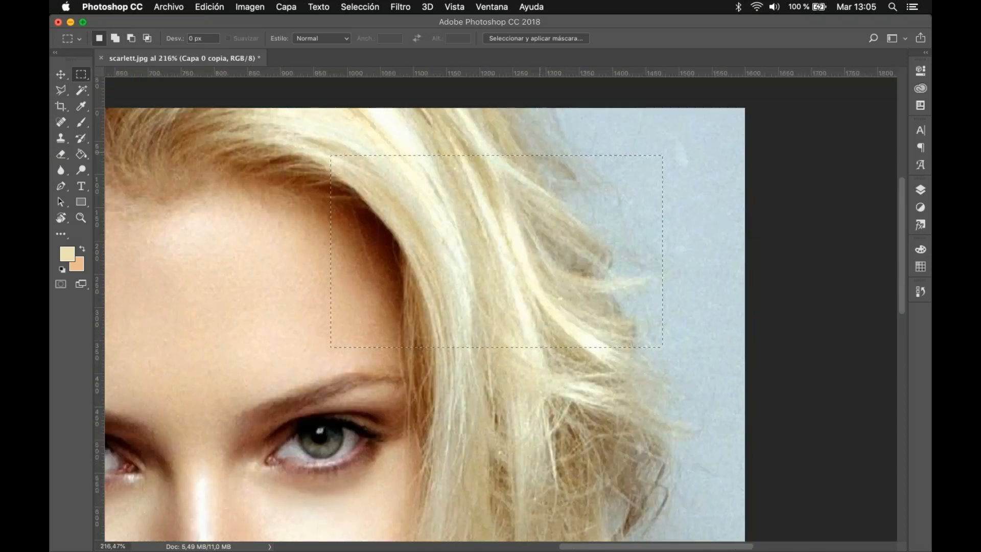
{"action": "left_click", "coordinate": [61, 74]}
{"action": "scroll", "coordinate": [376, 353], "scroll_direction": "down", "scroll_amount": 8}
{"action": "scroll", "coordinate": [376, 348], "scroll_direction": "up", "scroll_amount": 3}
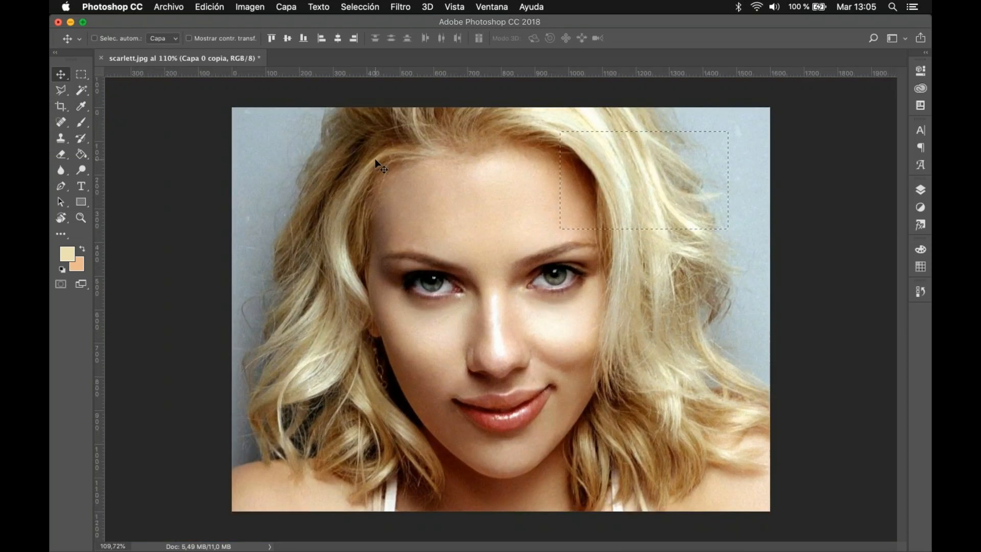
{"action": "left_click", "coordinate": [94, 38]}
{"action": "left_click", "coordinate": [250, 6]}
{"action": "key", "text": "super+alt+i"}
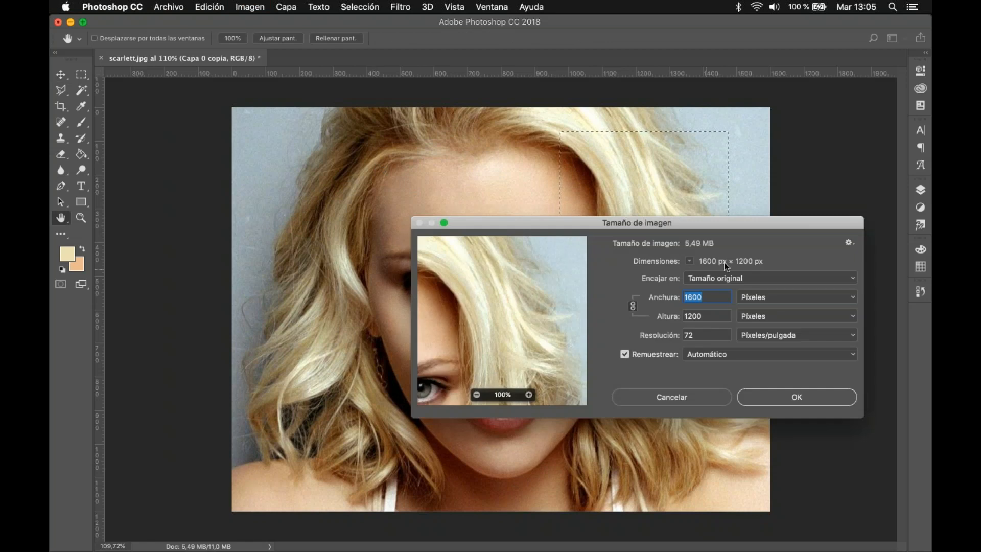
{"action": "left_click", "coordinate": [672, 397]}
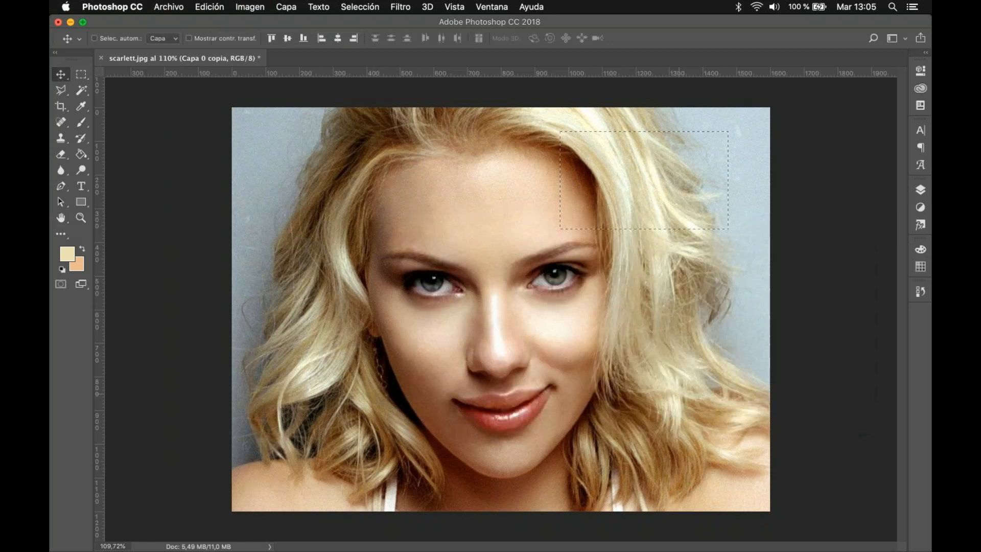
Step: Invert the rectangular selection so that everything outside the rectangle is selected
{"action": "key", "text": "super+d"}
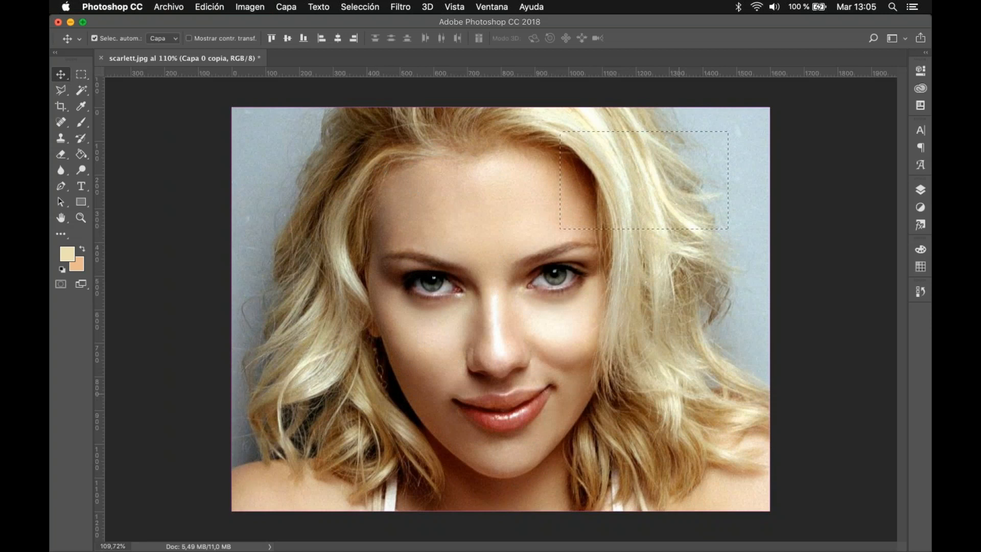
{"action": "key", "text": "super+a"}
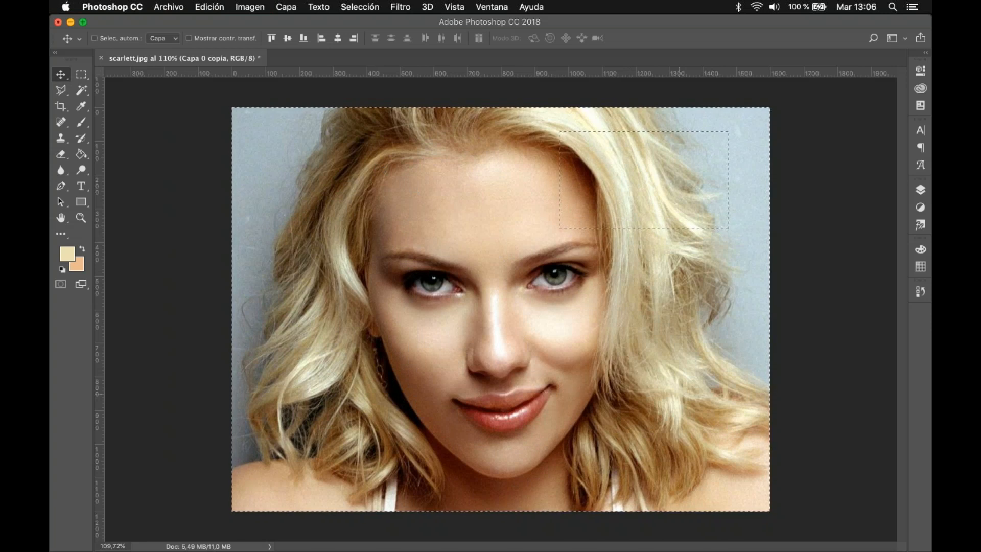
{"action": "scroll", "coordinate": [649, 118], "scroll_direction": "up", "scroll_amount": 3}
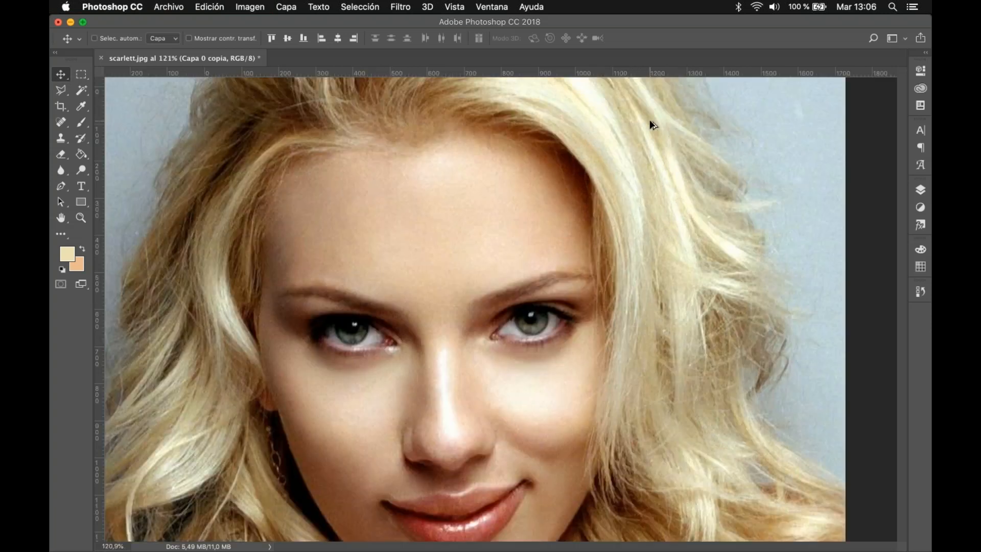
{"action": "scroll", "coordinate": [649, 120], "scroll_direction": "up", "scroll_amount": 3}
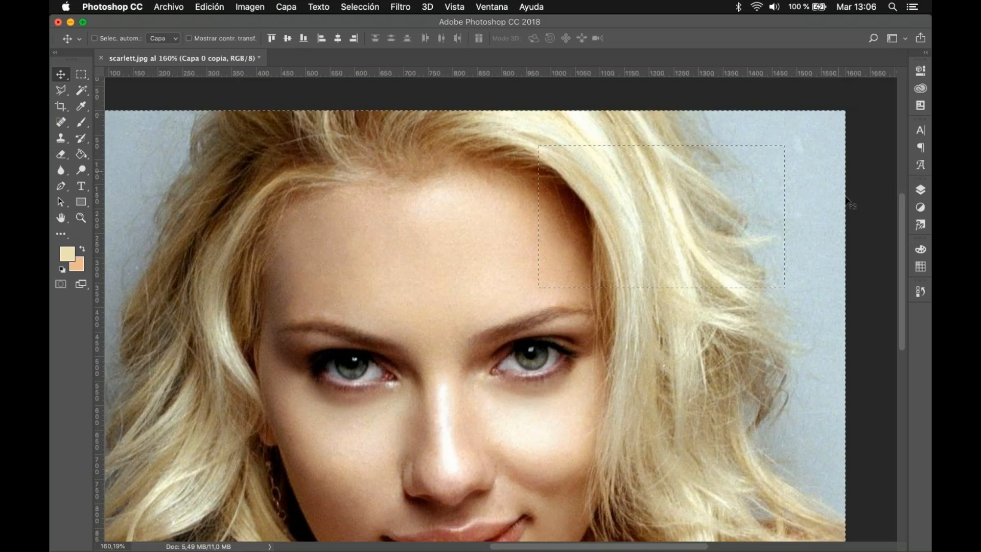
{"action": "scroll", "coordinate": [599, 338], "scroll_direction": "down", "scroll_amount": 1}
{"action": "scroll", "coordinate": [599, 337], "scroll_direction": "down", "scroll_amount": 3}
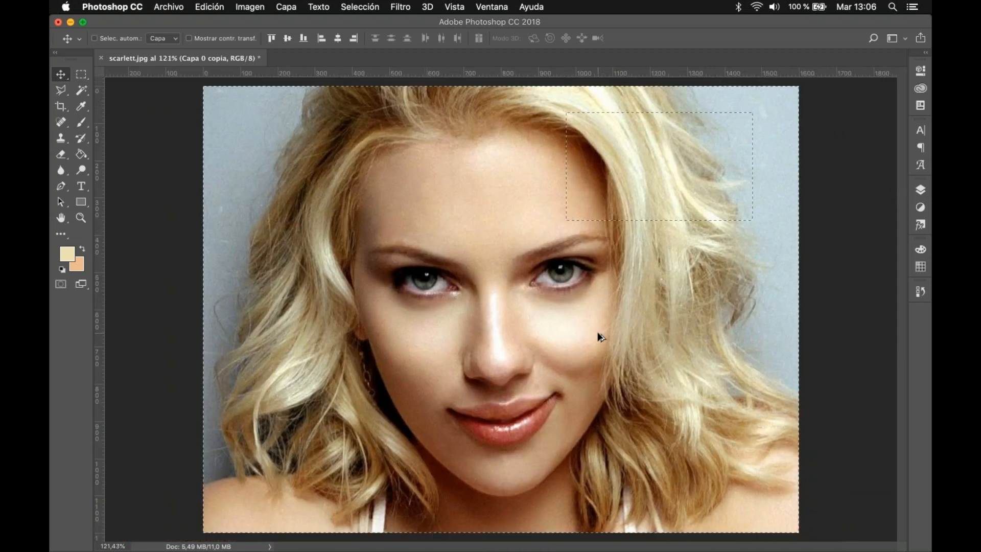
Step: Delete the pixels inside the rectangular selection on Capa 0 copia and undo the deletion
{"action": "key", "text": "Delete"}
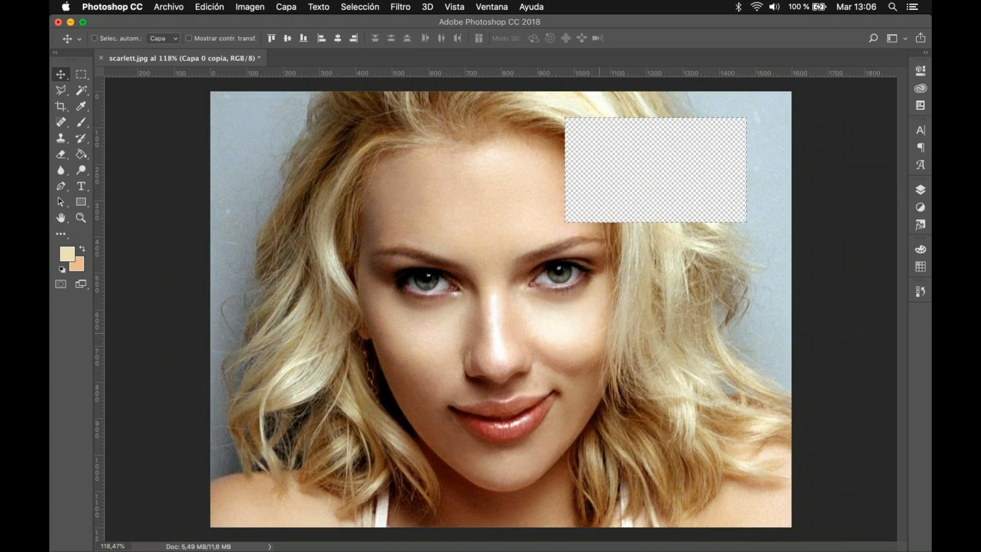
{"action": "key", "text": "super+d"}
{"action": "key", "text": "super+alt+z"}
{"action": "key", "text": "super+alt+z"}
Step: Delete everything outside the rectangle through an inverted selection, undo the deletion and deselect
{"action": "key", "text": "shift+super+i"}
{"action": "key", "text": "Delete"}
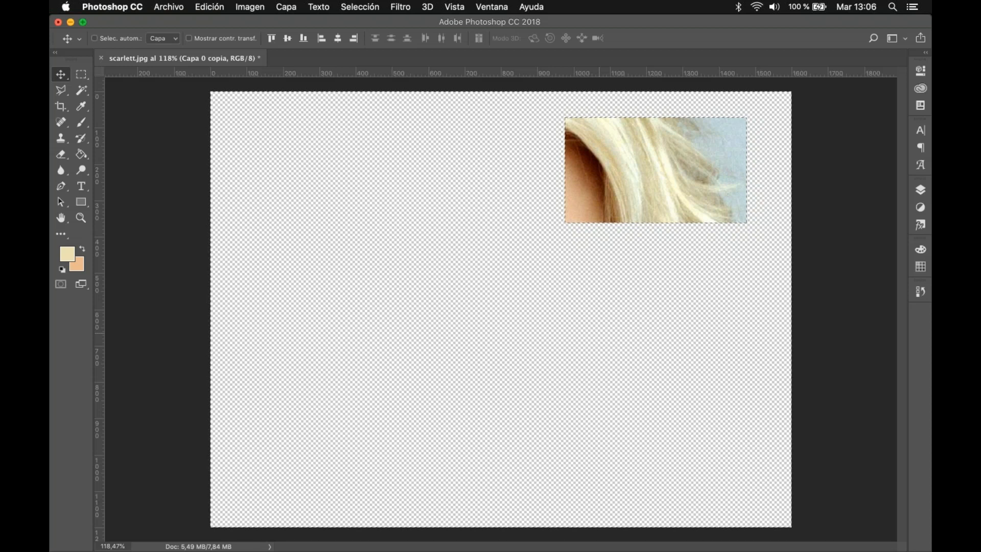
{"action": "key", "text": "super+z"}
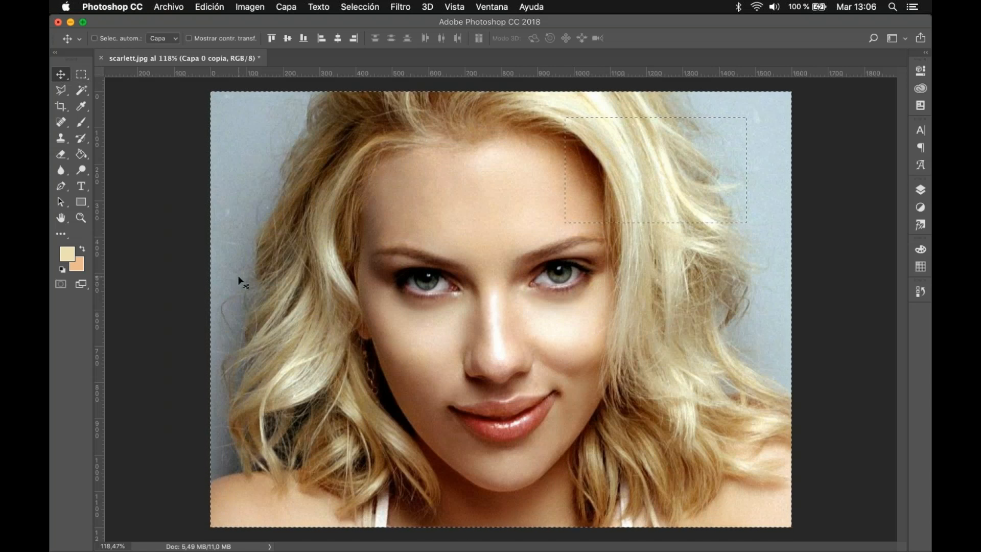
{"action": "key", "text": "super+d"}
Step: Make an elliptical marquee selection across the forehead and hair, and add a circular one over the hair's upper-left edge
{"action": "right_click", "coordinate": [83, 80]}
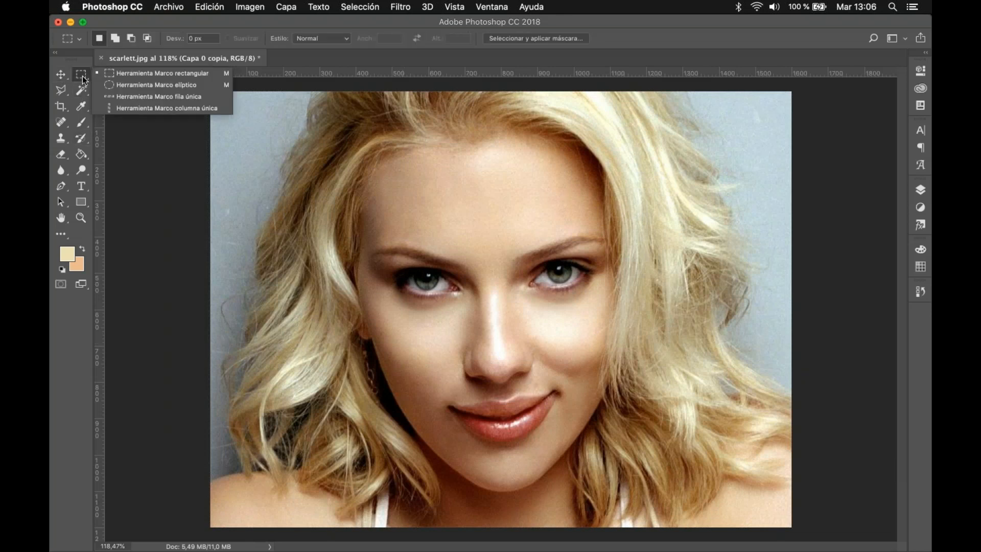
{"action": "left_click", "coordinate": [116, 82]}
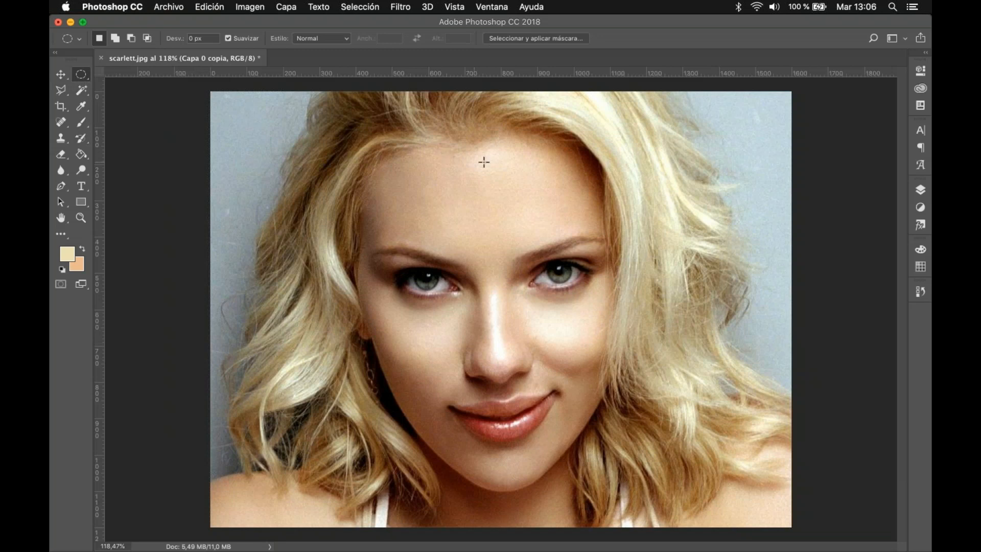
{"action": "left_click_drag", "start_coordinate": [475, 157], "coordinate": [656, 237]}
{"action": "left_click_drag", "start_coordinate": [281, 202], "coordinate": [351, 282]}
Step: Move the pixels inside both elliptical selections diagonally down and to the right, and undo the move
{"action": "left_click", "coordinate": [61, 74]}
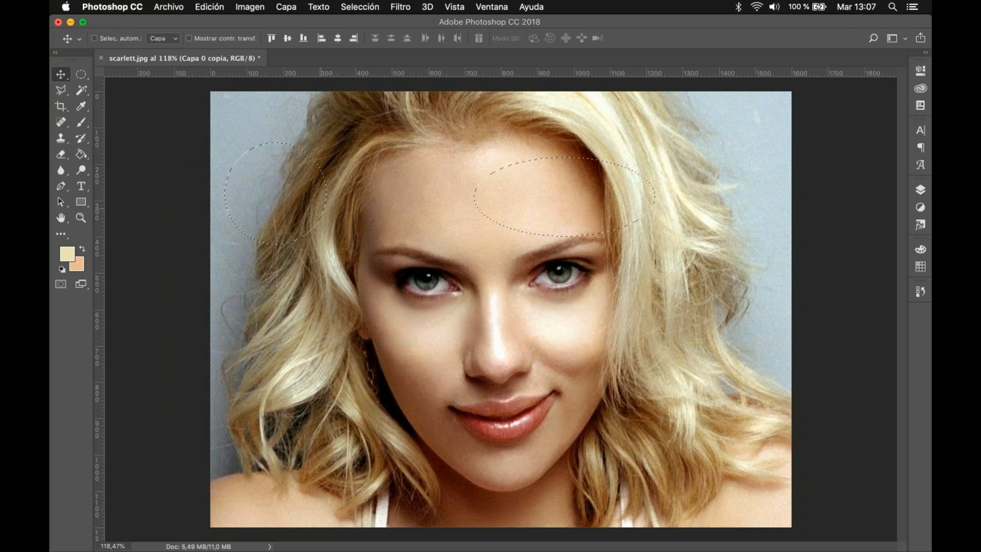
{"action": "left_click_drag", "start_coordinate": [315, 206], "coordinate": [383, 256]}
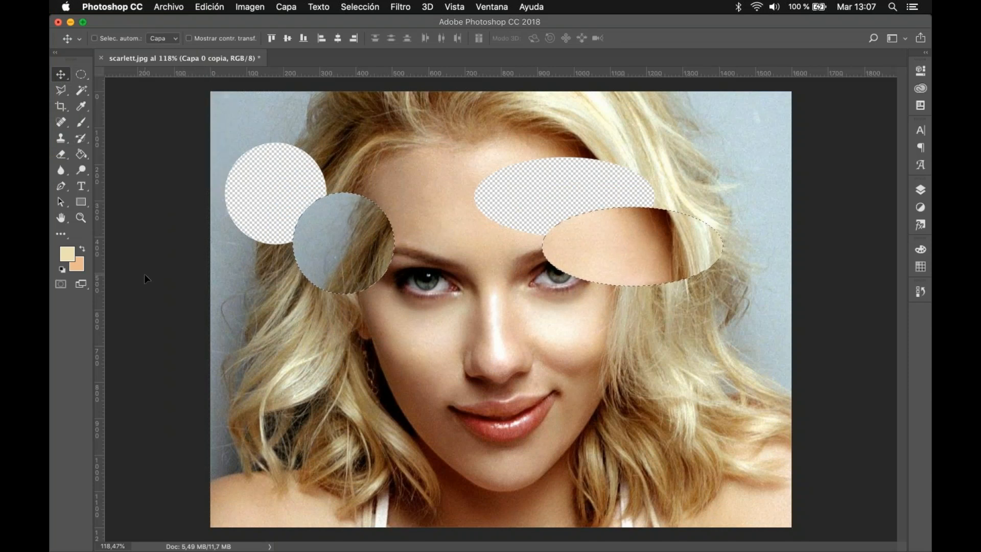
{"action": "key", "text": "super+z"}
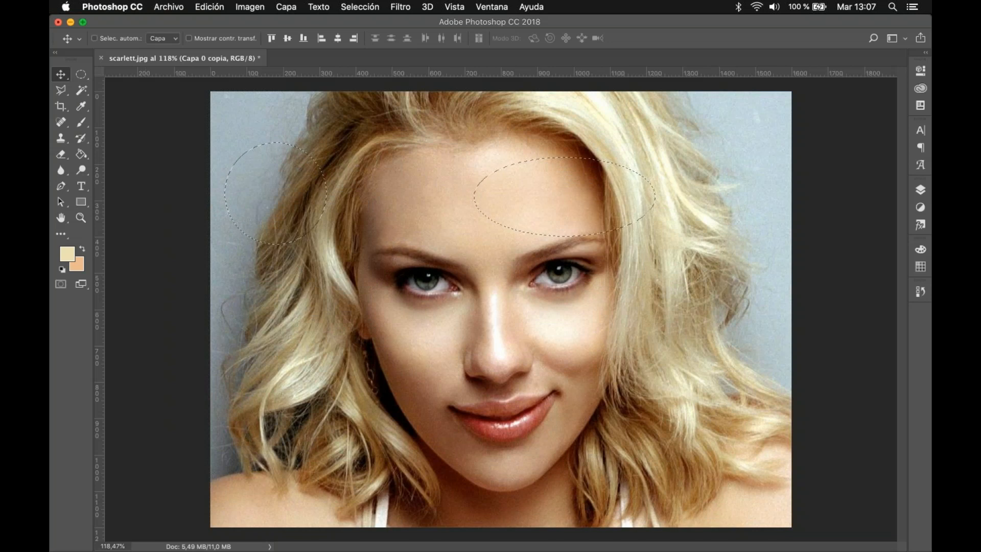
Step: Replace the elliptical selections with a single-row marquee selection crossing the whole photo at the level of the nose
{"action": "left_click", "coordinate": [81, 74]}
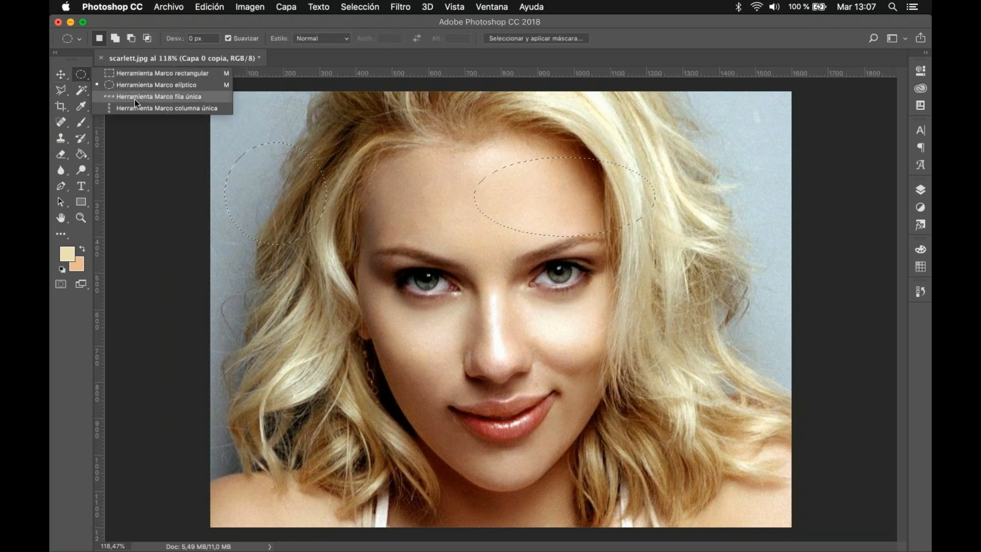
{"action": "left_click", "coordinate": [135, 99]}
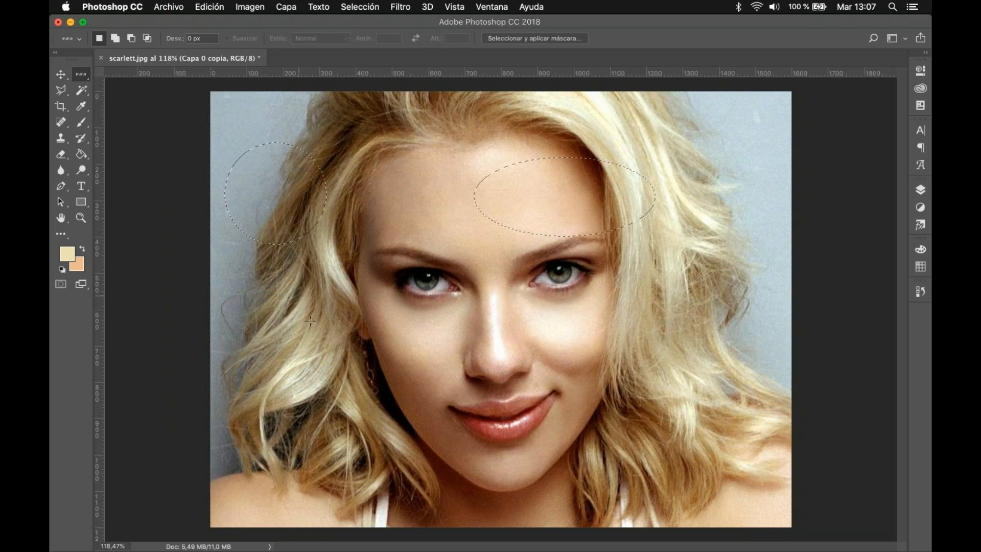
{"action": "left_click", "coordinate": [606, 363]}
{"action": "left_click_drag", "start_coordinate": [761, 377], "coordinate": [769, 353]}
{"action": "scroll", "coordinate": [769, 353], "scroll_direction": "up", "scroll_amount": 1}
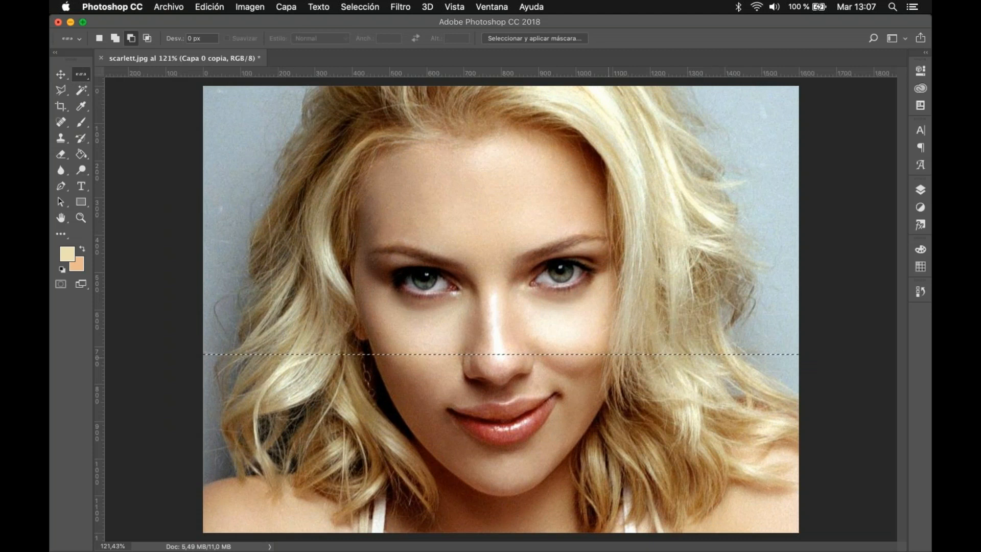
Step: Examine the thickness of the single-row selection beside the nose at pixel-level magnification
{"action": "scroll", "coordinate": [594, 360], "scroll_direction": "up", "scroll_amount": 5}
{"action": "scroll", "coordinate": [560, 322], "scroll_direction": "up", "scroll_amount": 6}
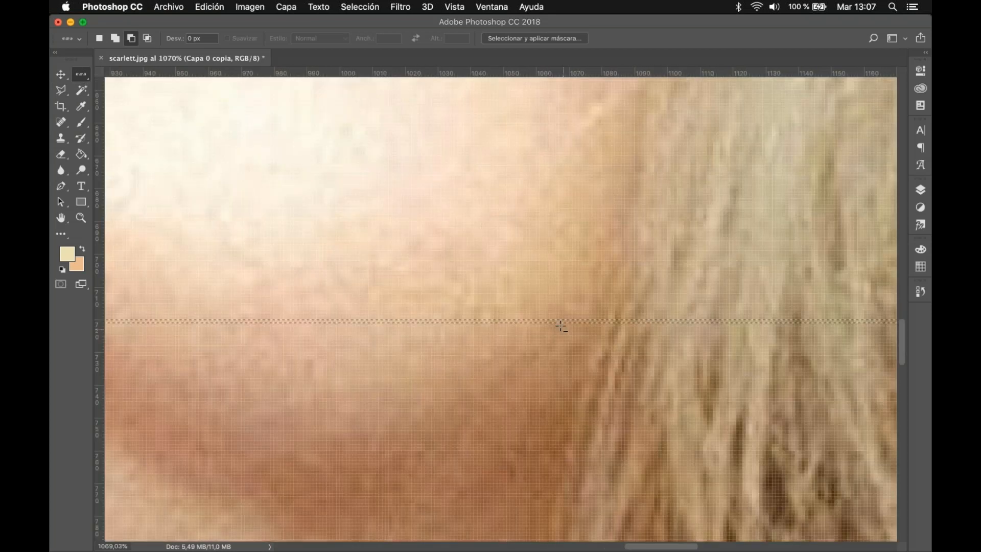
{"action": "left_click", "coordinate": [555, 316]}
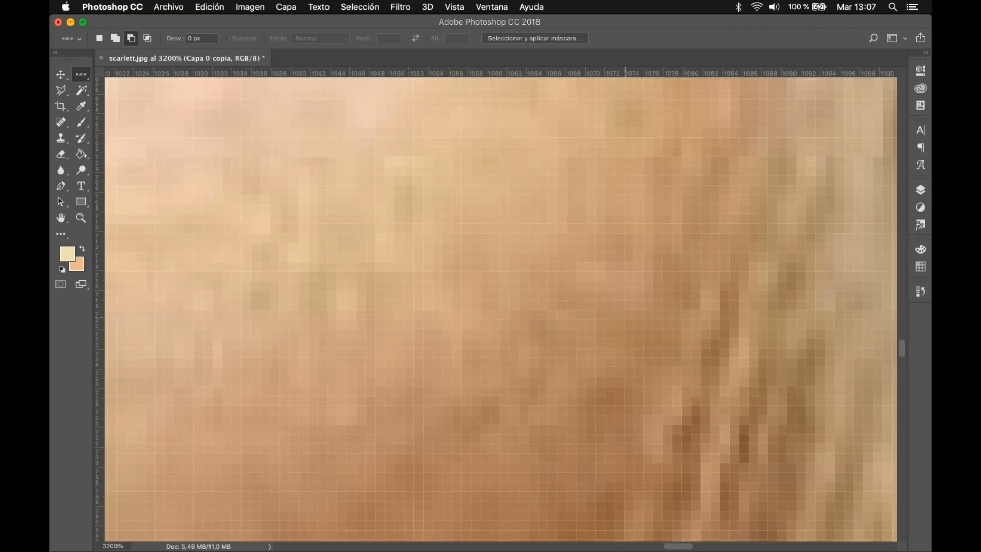
{"action": "key", "text": "super+0"}
{"action": "scroll", "coordinate": [602, 325], "scroll_direction": "up", "scroll_amount": 5}
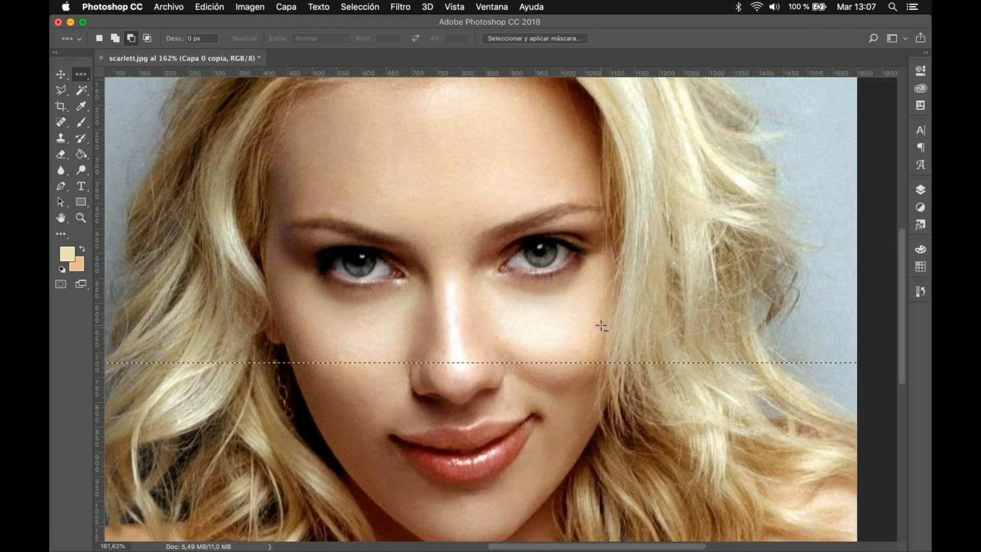
{"action": "scroll", "coordinate": [603, 325], "scroll_direction": "down", "scroll_amount": 3}
Step: Replace the row selection with a single-column marquee selection running vertically just beside the nose, and inspect it up close
{"action": "right_click", "coordinate": [80, 74]}
{"action": "left_click", "coordinate": [143, 108]}
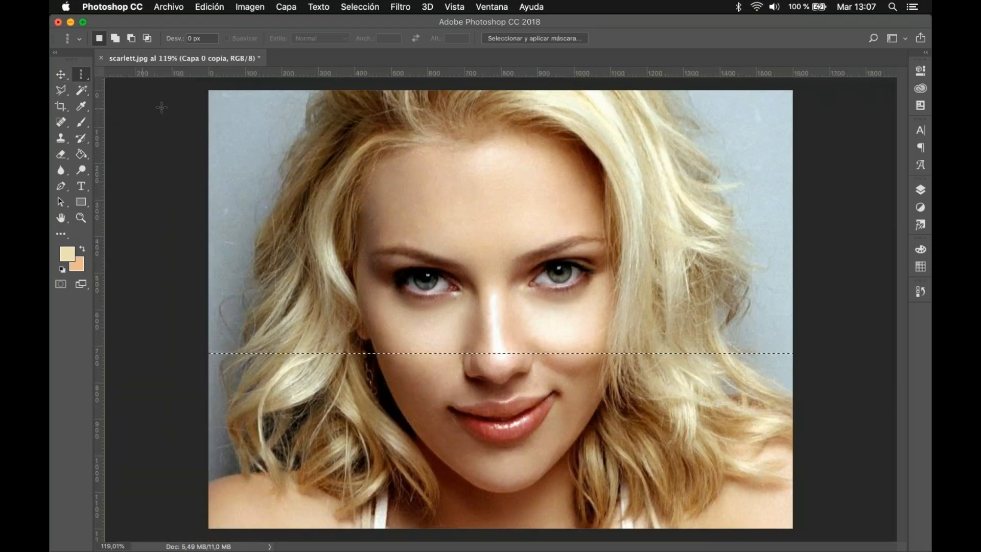
{"action": "left_click_drag", "start_coordinate": [609, 194], "coordinate": [532, 333]}
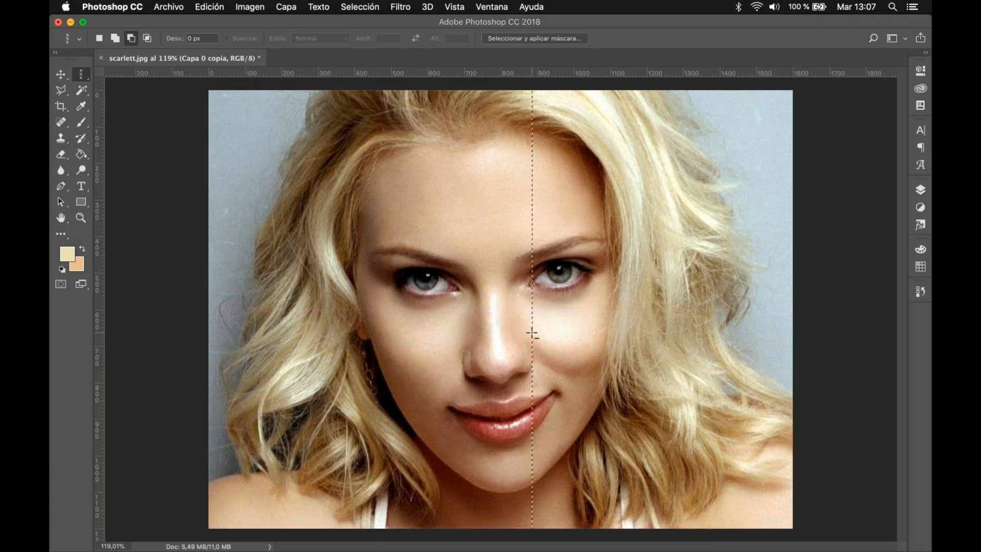
{"action": "scroll", "coordinate": [533, 334], "scroll_direction": "up", "scroll_amount": 8}
{"action": "scroll", "coordinate": [533, 333], "scroll_direction": "up", "scroll_amount": 2}
{"action": "scroll", "coordinate": [542, 334], "scroll_direction": "down", "scroll_amount": 5}
{"action": "scroll", "coordinate": [542, 334], "scroll_direction": "down", "scroll_amount": 10}
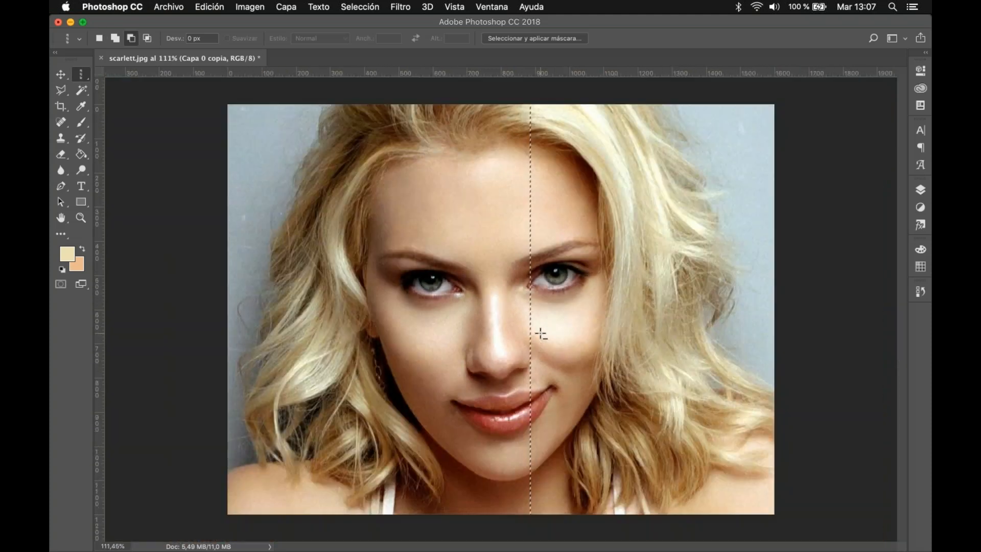
Step: Replace the column selection with a freehand Lasso selection following the outline of the woman's hair and shoulders
{"action": "right_click", "coordinate": [82, 76]}
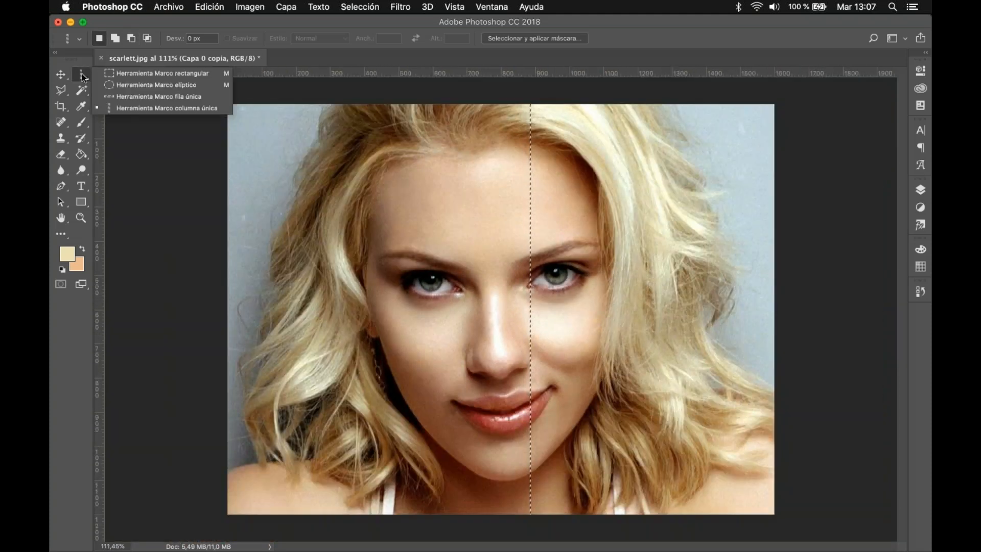
{"action": "left_click", "coordinate": [64, 93]}
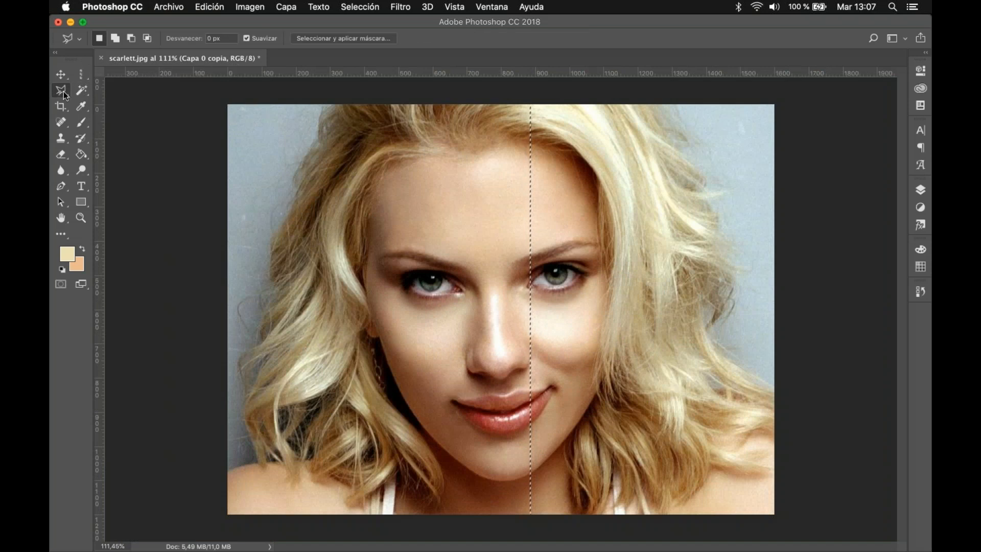
{"action": "right_click", "coordinate": [64, 93]}
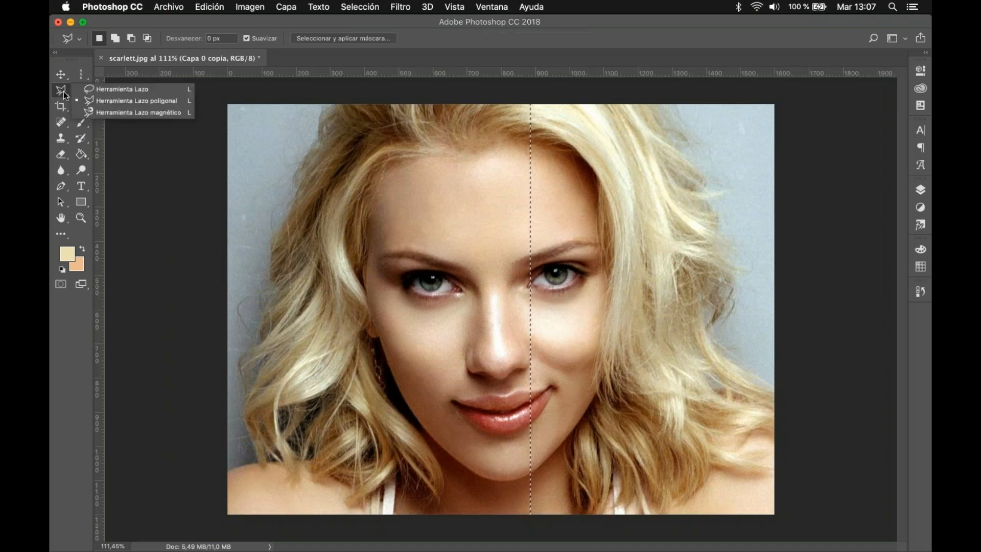
{"action": "left_click", "coordinate": [101, 92]}
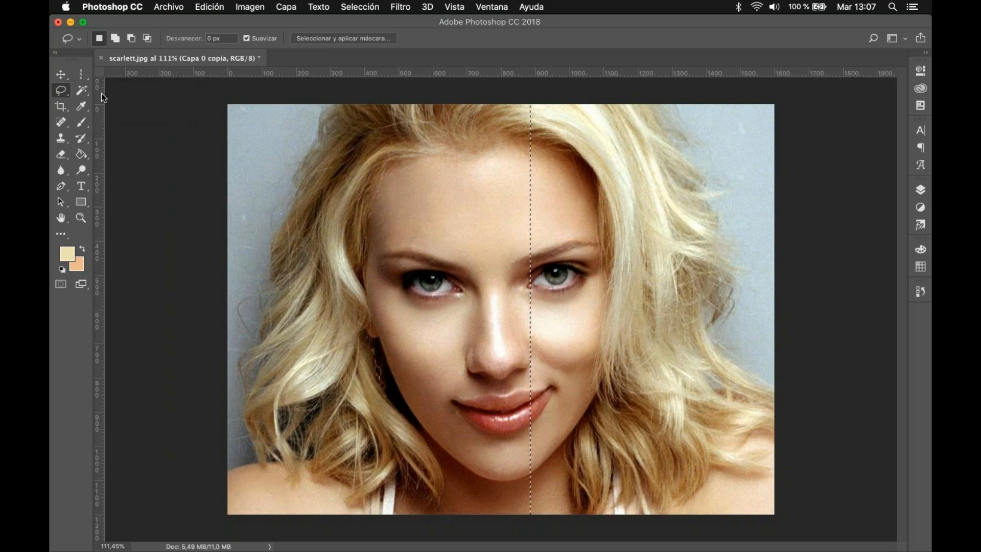
{"action": "left_click", "coordinate": [153, 137]}
{"action": "mouse_move", "coordinate": [320, 106]}
{"action": "left_mouse_down"}
{"action": "mouse_move", "coordinate": [271, 227]}
{"action": "mouse_move", "coordinate": [261, 319]}
{"action": "mouse_move", "coordinate": [234, 360]}
{"action": "mouse_move", "coordinate": [239, 385]}
{"action": "left_mouse_up"}
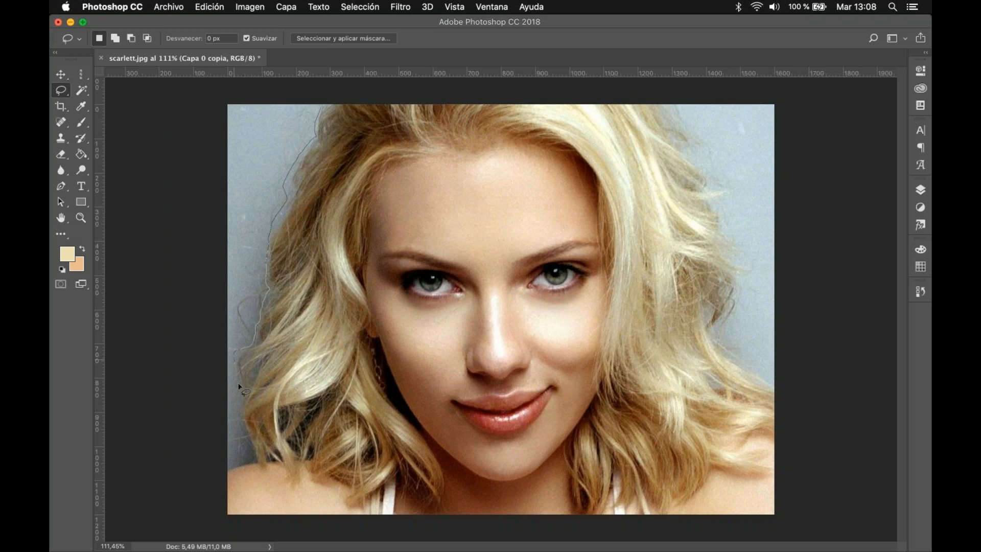
{"action": "mouse_move", "coordinate": [239, 443]}
{"action": "left_mouse_down"}
{"action": "mouse_move", "coordinate": [225, 522]}
{"action": "mouse_move", "coordinate": [292, 549]}
{"action": "mouse_move", "coordinate": [659, 550]}
{"action": "left_mouse_up"}
{"action": "mouse_move", "coordinate": [726, 543]}
{"action": "left_mouse_down"}
{"action": "mouse_move", "coordinate": [766, 532]}
{"action": "mouse_move", "coordinate": [817, 416]}
{"action": "mouse_move", "coordinate": [778, 375]}
{"action": "mouse_move", "coordinate": [745, 293]}
{"action": "mouse_move", "coordinate": [738, 193]}
{"action": "mouse_move", "coordinate": [660, 100]}
{"action": "mouse_move", "coordinate": [320, 108]}
{"action": "left_mouse_up"}
{"action": "right_click", "coordinate": [325, 121]}
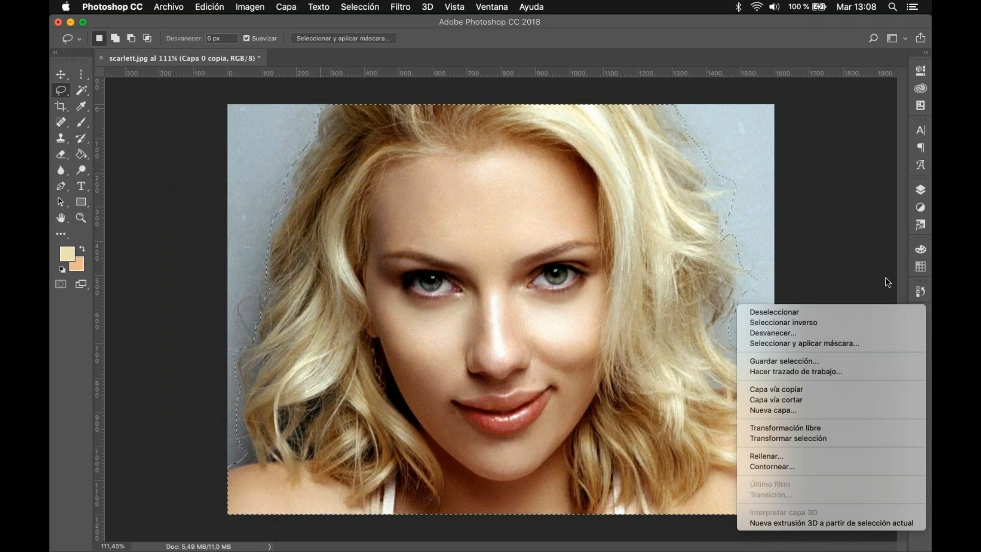
{"action": "left_click", "coordinate": [831, 225]}
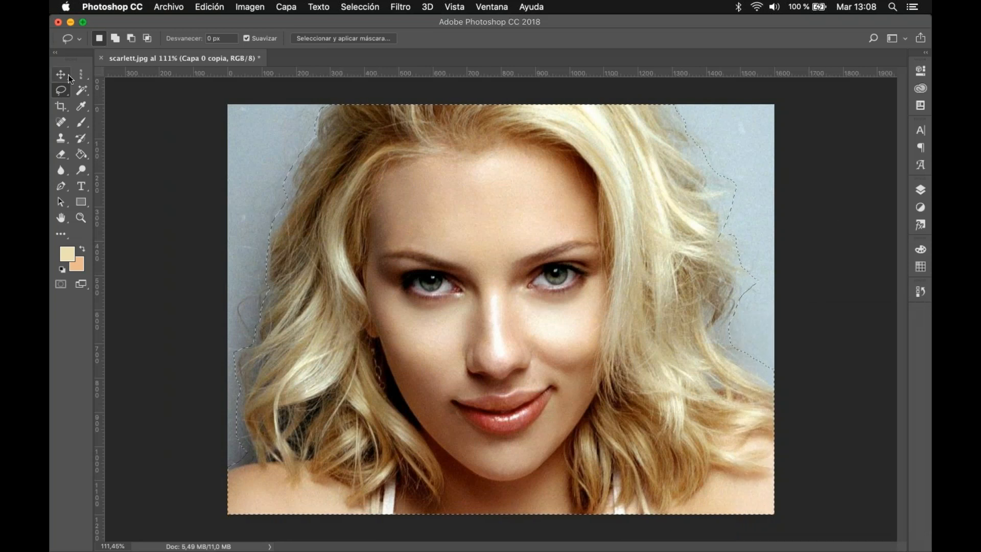
Step: Delete the background outside the freehand outline through an inverted selection, and undo the deletion
{"action": "key", "text": "v"}
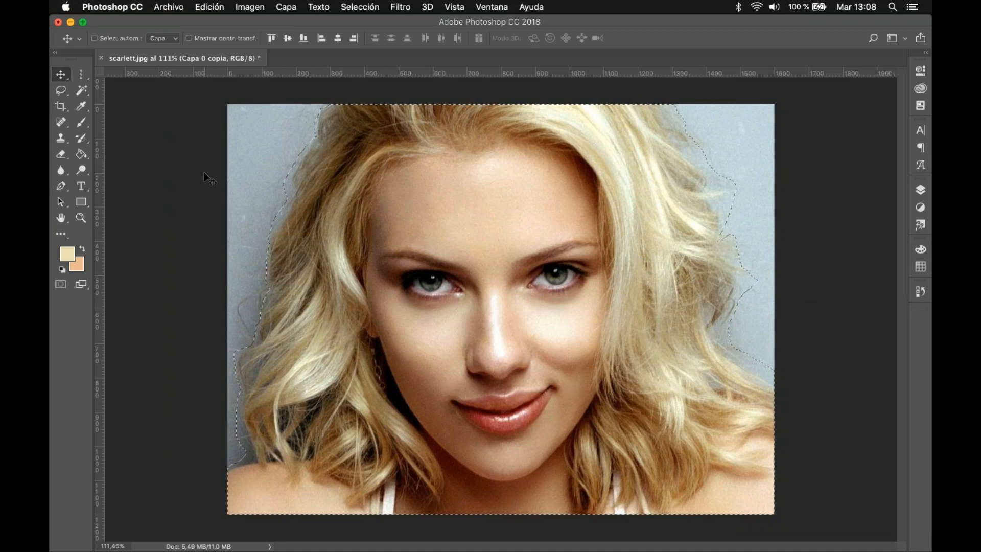
{"action": "key", "text": "Delete"}
{"action": "key", "text": "super+d"}
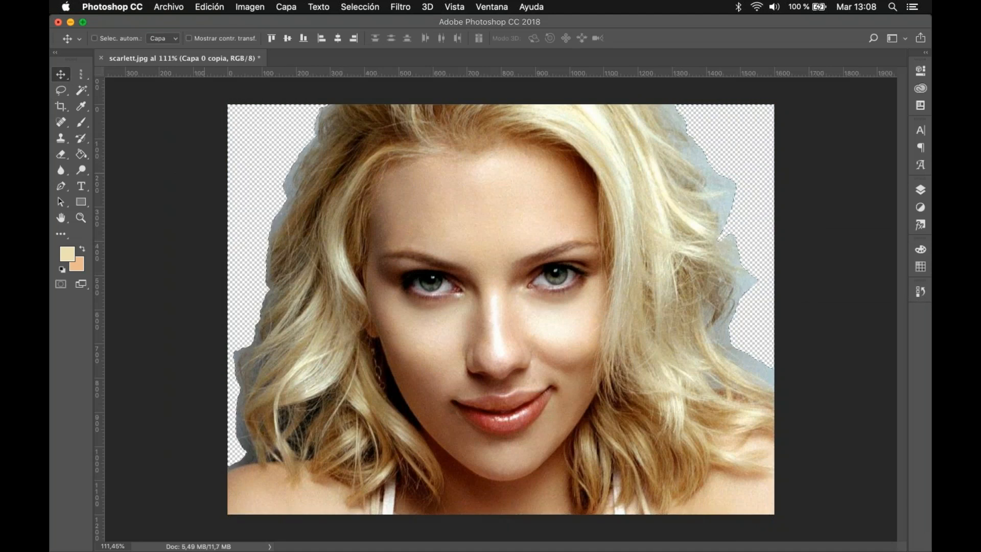
{"action": "key", "text": "super"}
{"action": "key", "text": "super+alt+z"}
{"action": "key", "text": "super+alt+z"}
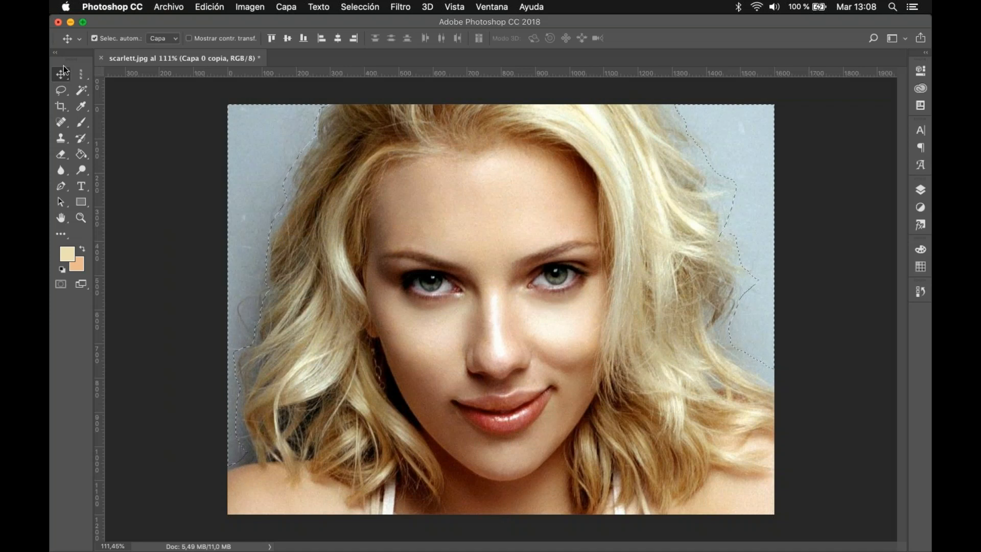
Step: Outline the woman's hair and shoulders with a closed Polygonal Lasso selection, running its lower edge just outside the canvas
{"action": "left_click", "coordinate": [62, 91]}
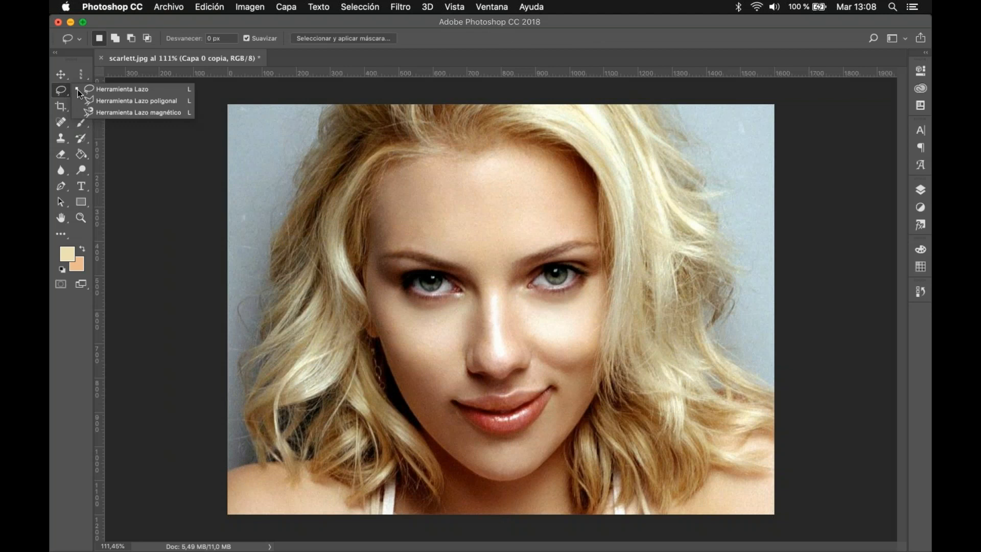
{"action": "left_click", "coordinate": [145, 101]}
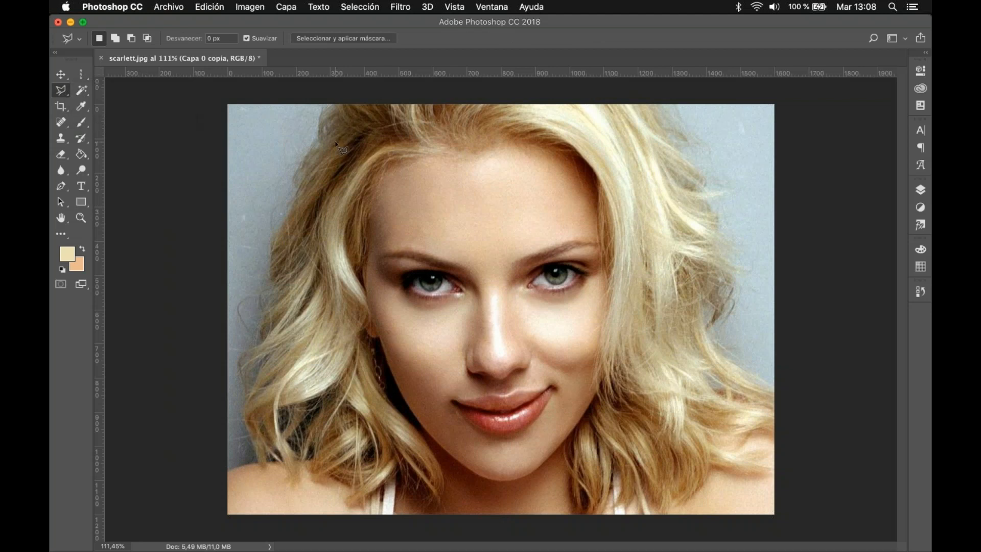
{"action": "left_click", "coordinate": [323, 106]}
{"action": "left_click", "coordinate": [291, 174]}
{"action": "left_click", "coordinate": [267, 240]}
{"action": "left_click", "coordinate": [267, 273]}
{"action": "left_click", "coordinate": [262, 310]}
{"action": "left_click", "coordinate": [235, 354]}
{"action": "left_click", "coordinate": [258, 459]}
{"action": "left_click", "coordinate": [216, 470]}
{"action": "left_click", "coordinate": [224, 523]}
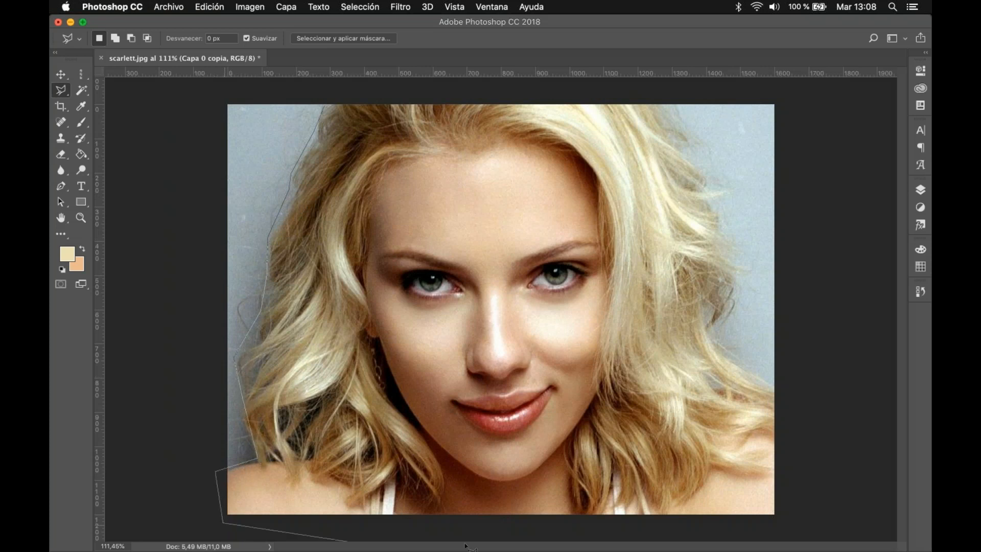
{"action": "left_click", "coordinate": [795, 516]}
{"action": "left_click", "coordinate": [792, 386]}
{"action": "left_click", "coordinate": [715, 337]}
{"action": "left_click", "coordinate": [751, 280]}
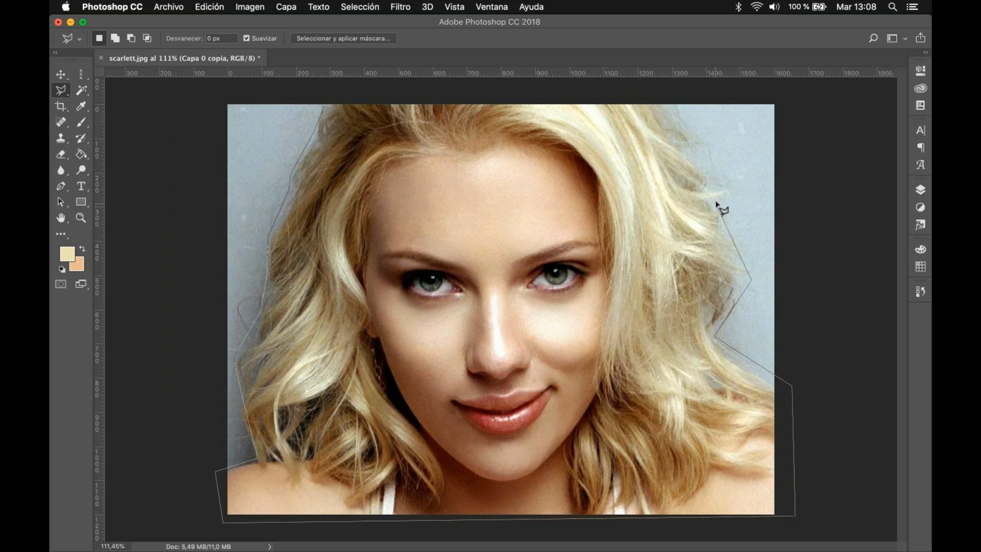
{"action": "left_click", "coordinate": [716, 203]}
{"action": "left_click", "coordinate": [737, 184]}
{"action": "left_click", "coordinate": [678, 146]}
{"action": "left_click", "coordinate": [657, 104]}
{"action": "left_click", "coordinate": [326, 106]}
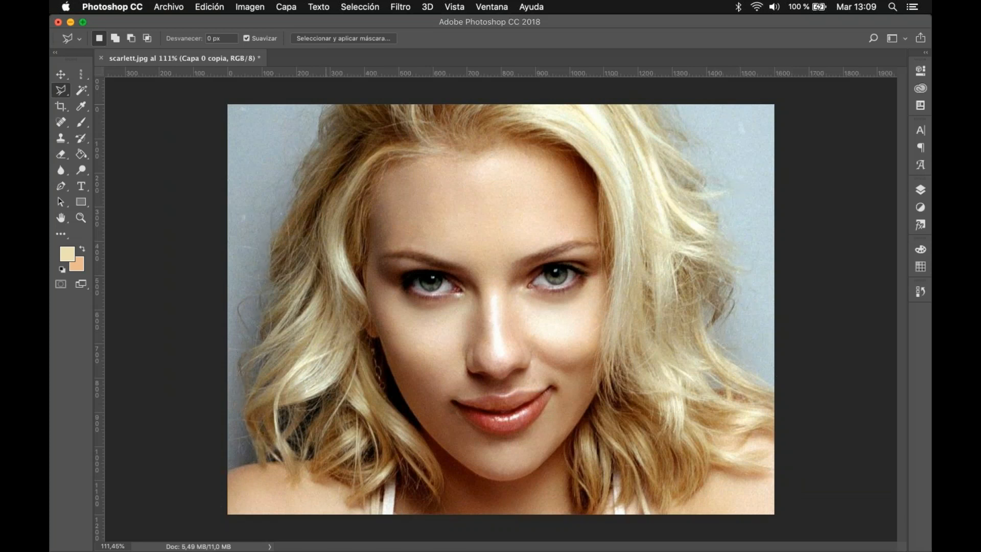
Step: Invert the polygonal selection, delete the background, and undo back to the intact photo without a selection
{"action": "key", "text": "super+shift+i"}
{"action": "key", "text": "Delete"}
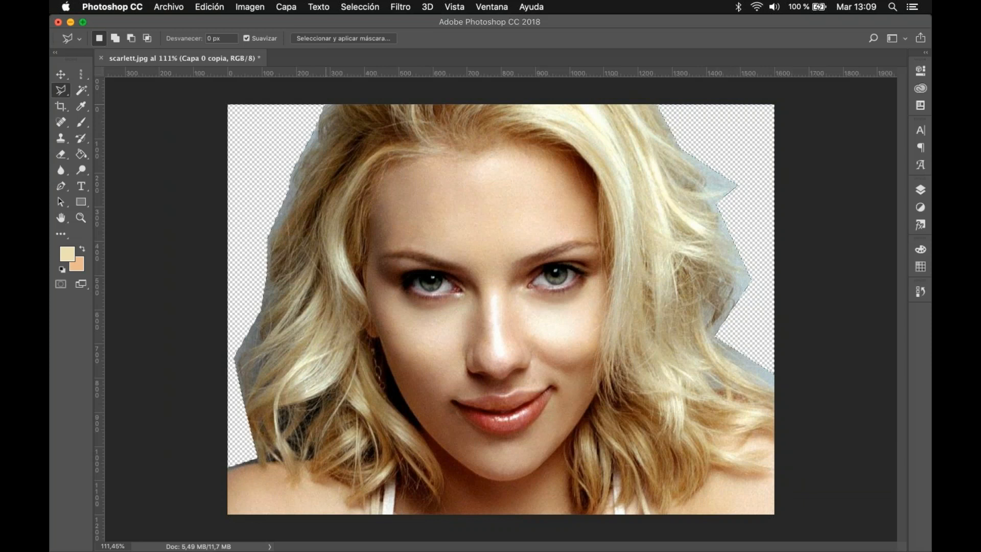
{"action": "key", "text": "alt+super+z"}
{"action": "key", "text": "alt+super+z"}
{"action": "key", "text": "alt+super+z"}
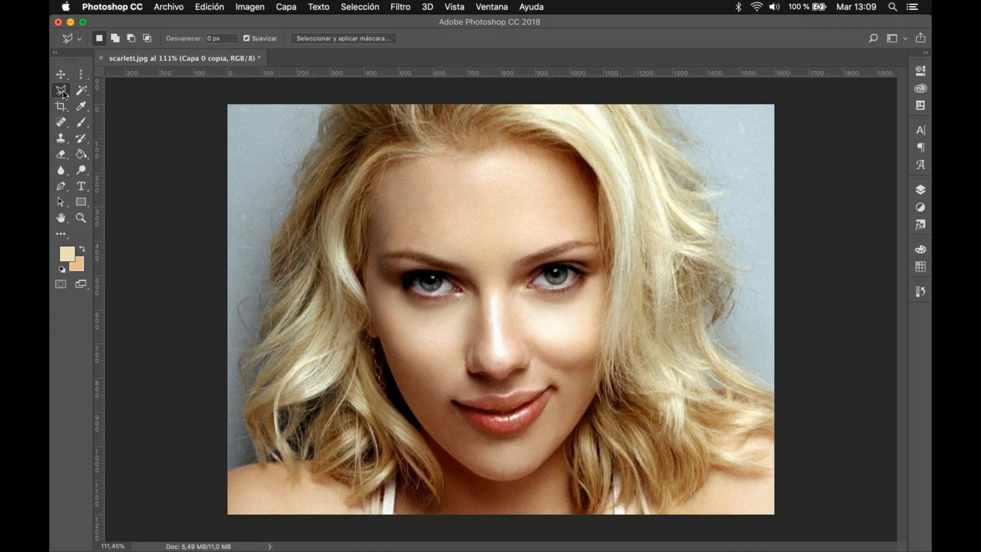
Step: Trace the woman's hair and shoulders with the Magnetic Lasso, closing the outline at the hair's upper-left edge
{"action": "right_click", "coordinate": [63, 92]}
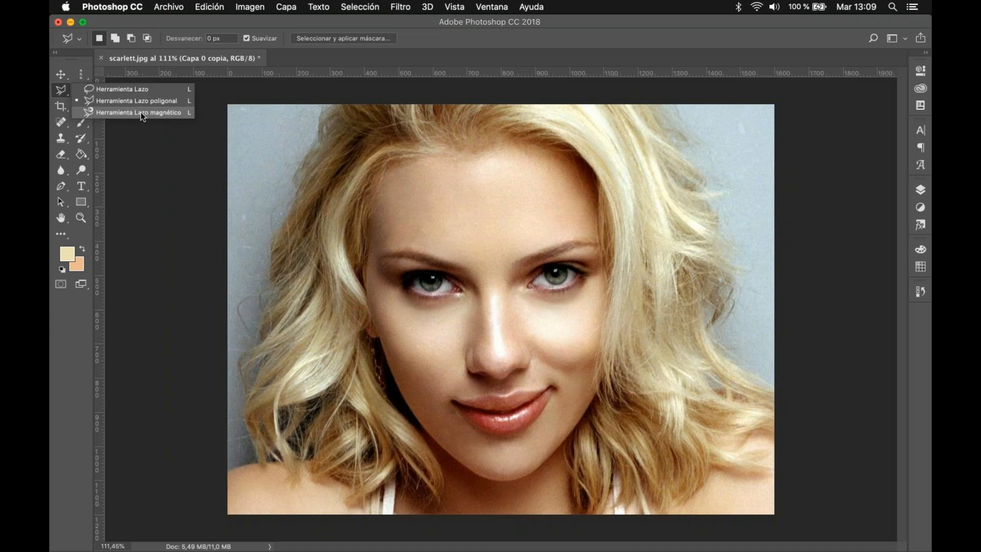
{"action": "left_click", "coordinate": [140, 112]}
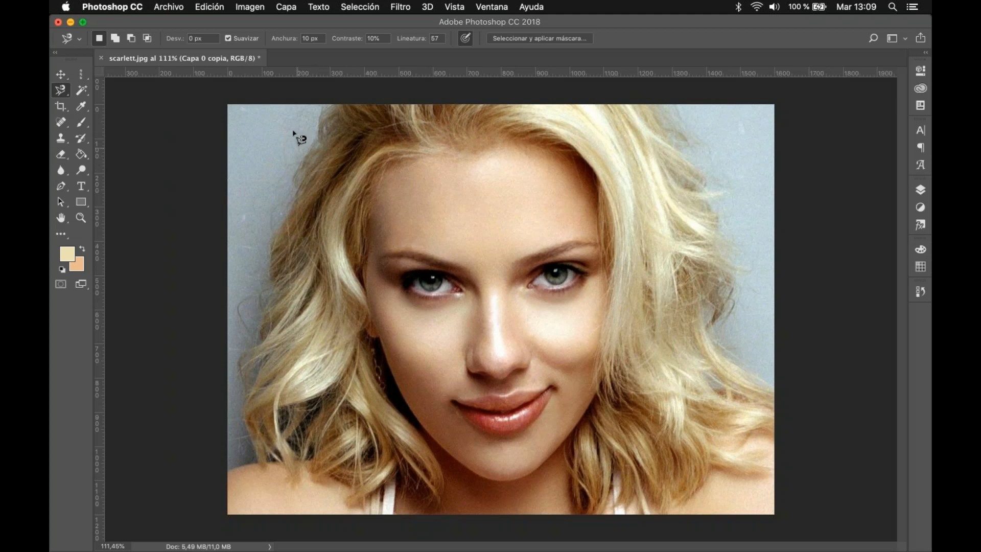
{"action": "left_click", "coordinate": [325, 108]}
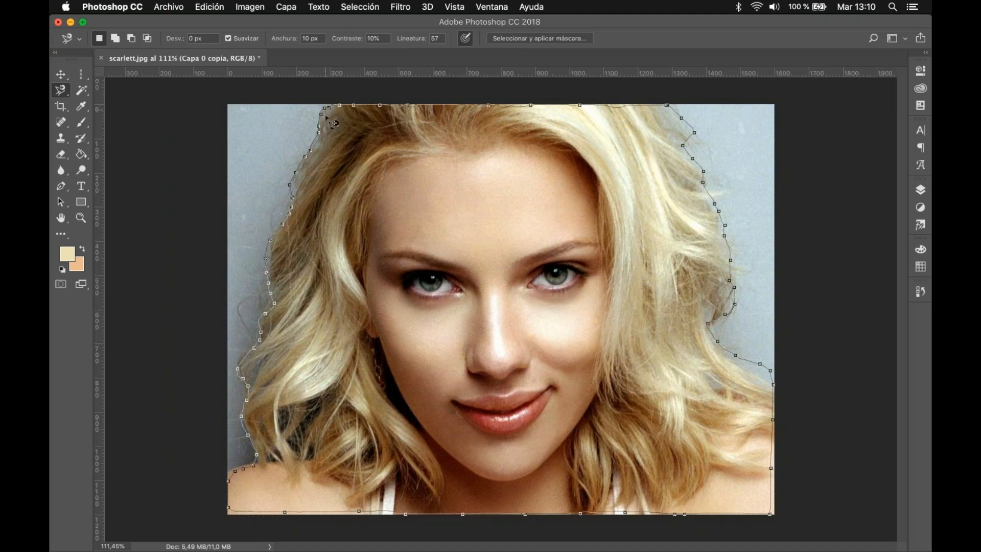
{"action": "left_click", "coordinate": [335, 116]}
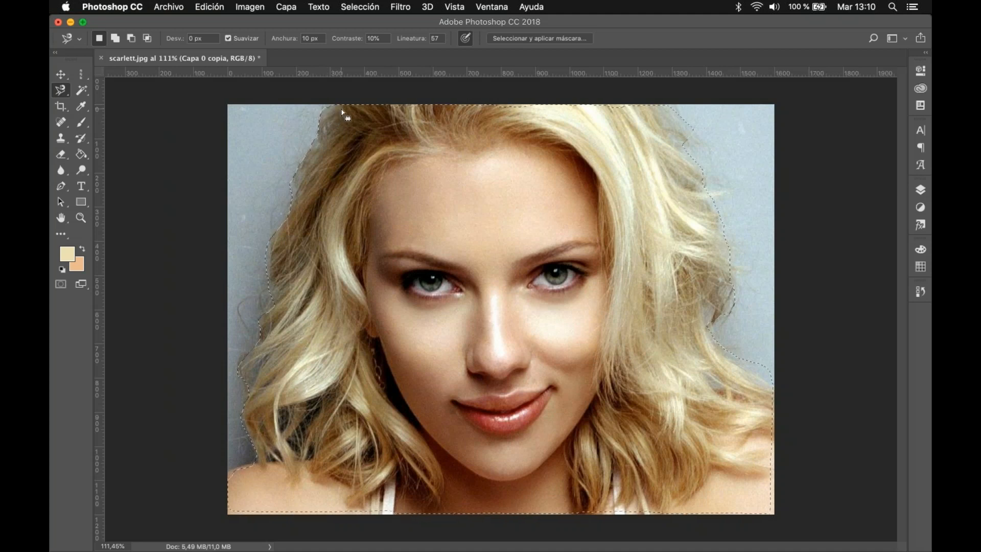
Step: Delete the background outside the magnetic outline through an inverted selection, and undo the deletion
{"action": "key", "text": "super+shift+i"}
{"action": "key", "text": "Delete"}
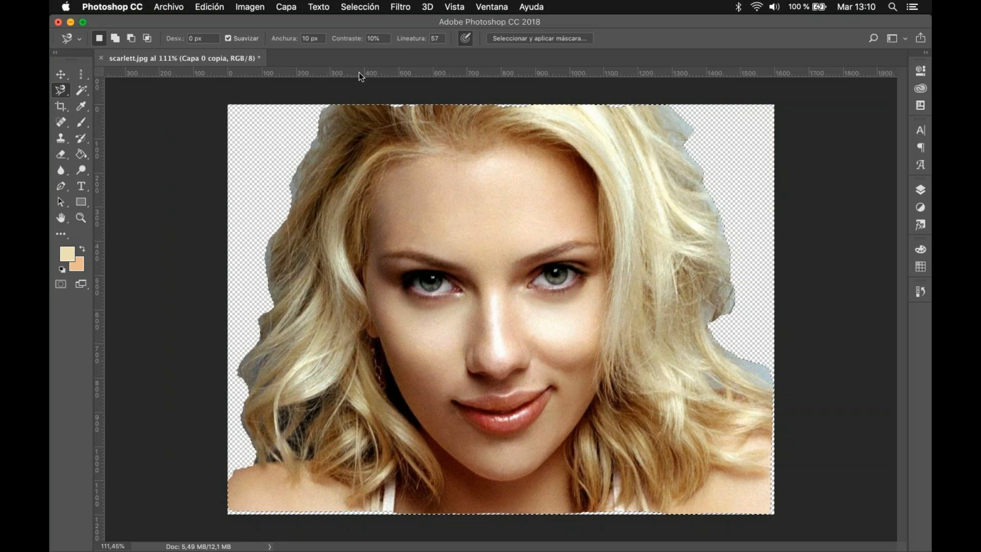
{"action": "key", "text": "super+z"}
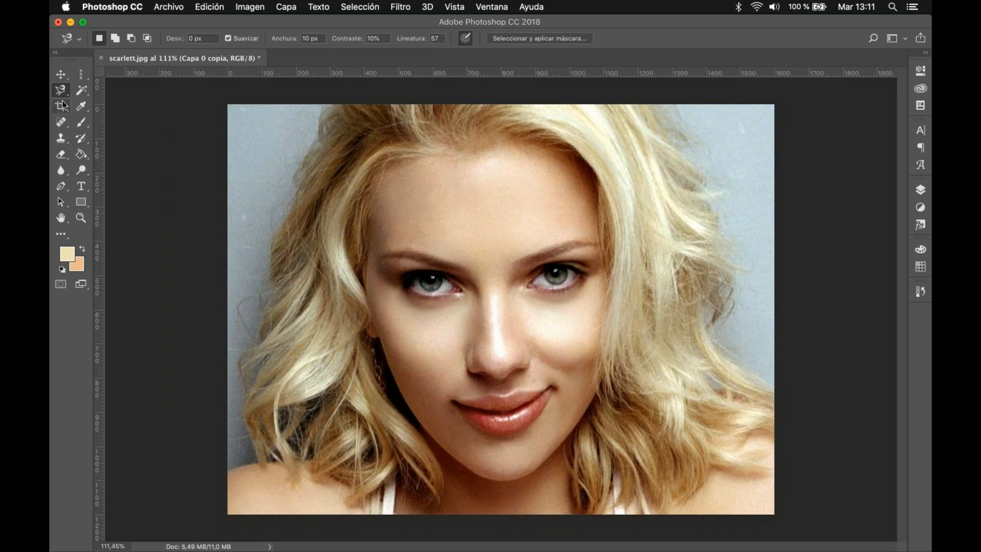
Step: Select the matching grey-blue background tones across the photo with the Magic Wand, sampling the upper-left background
{"action": "left_click", "coordinate": [84, 94]}
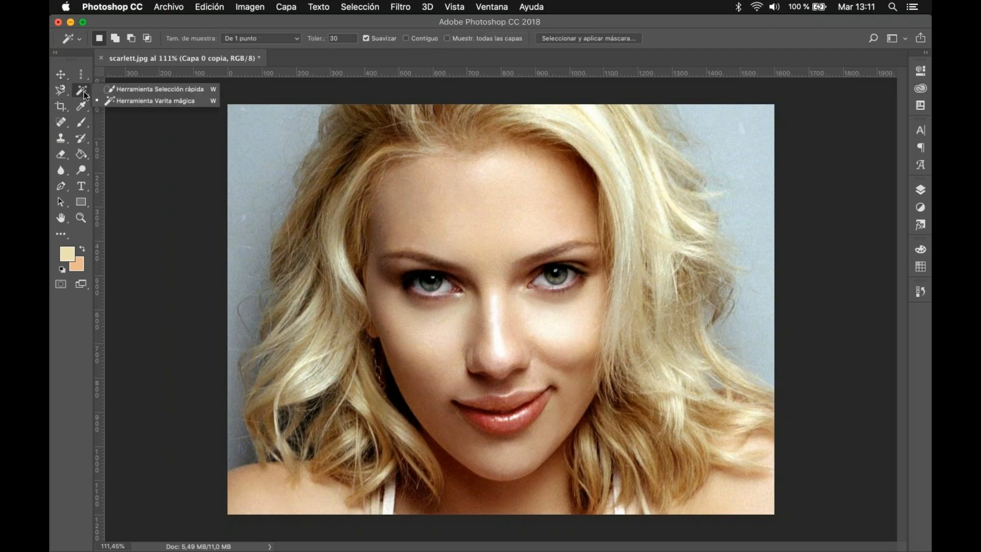
{"action": "left_click", "coordinate": [114, 100]}
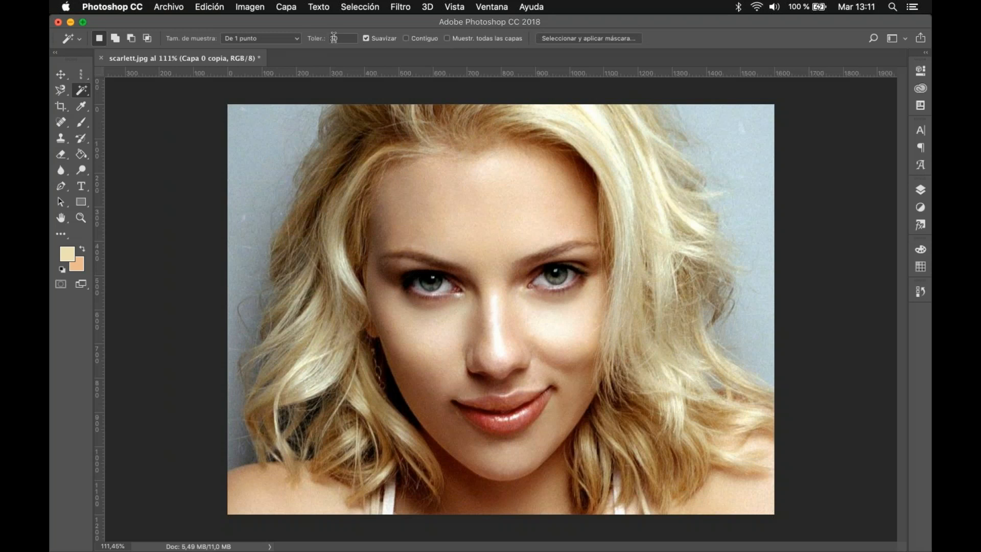
{"action": "left_click", "coordinate": [259, 139]}
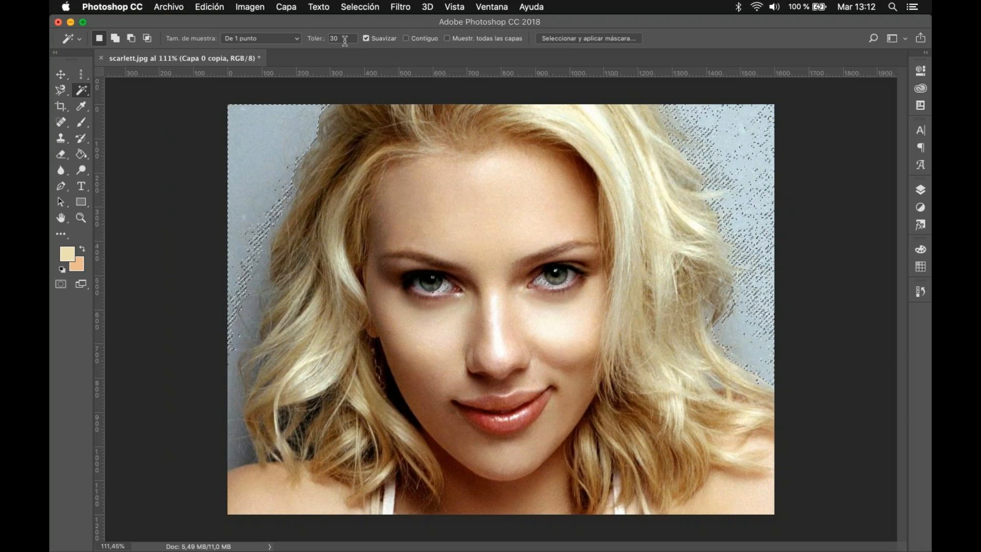
Step: Restrict the Magic Wand to contiguous pixels and clear the current background selection
{"action": "left_click", "coordinate": [406, 39]}
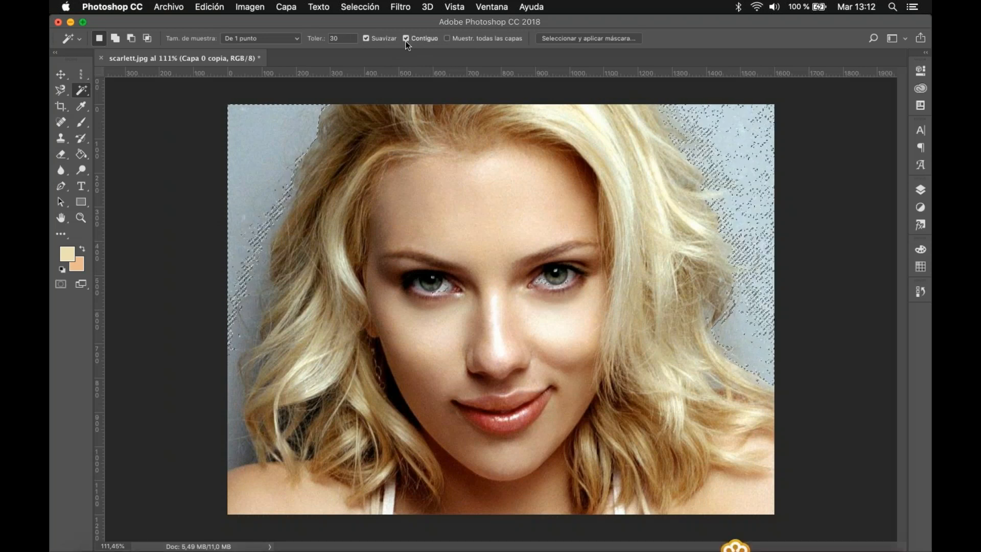
{"action": "key", "text": "super+d"}
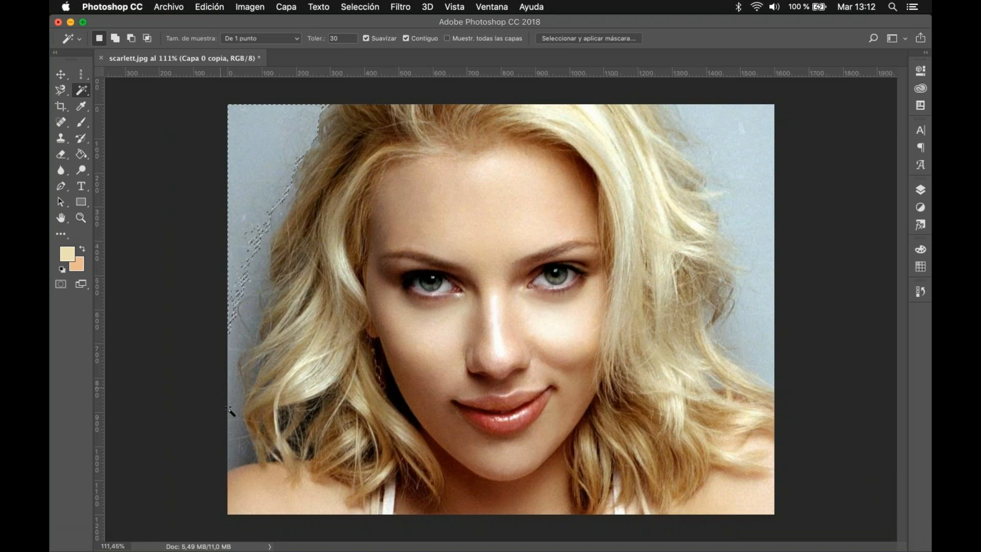
Step: Turn off the Magic Wand's contiguous option, select the matching background tones across the whole photo, and clear the selection
{"action": "key", "text": "super+d"}
{"action": "left_click", "coordinate": [406, 39]}
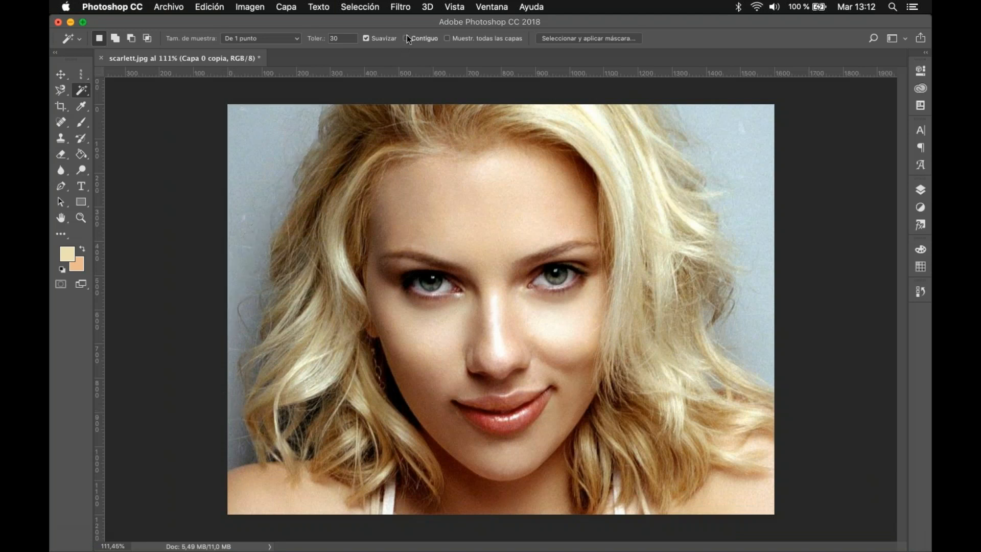
{"action": "left_click", "coordinate": [265, 151]}
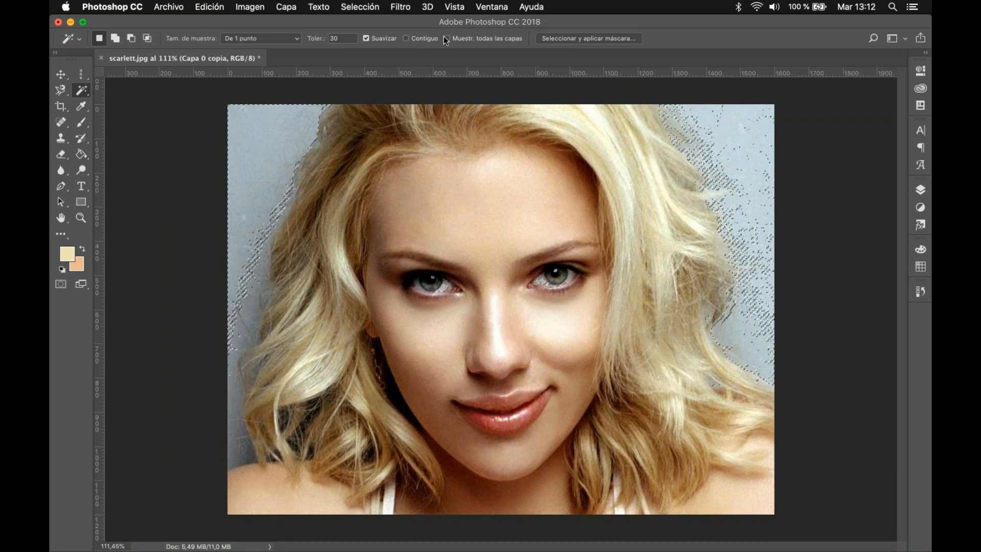
{"action": "key", "text": "super+d"}
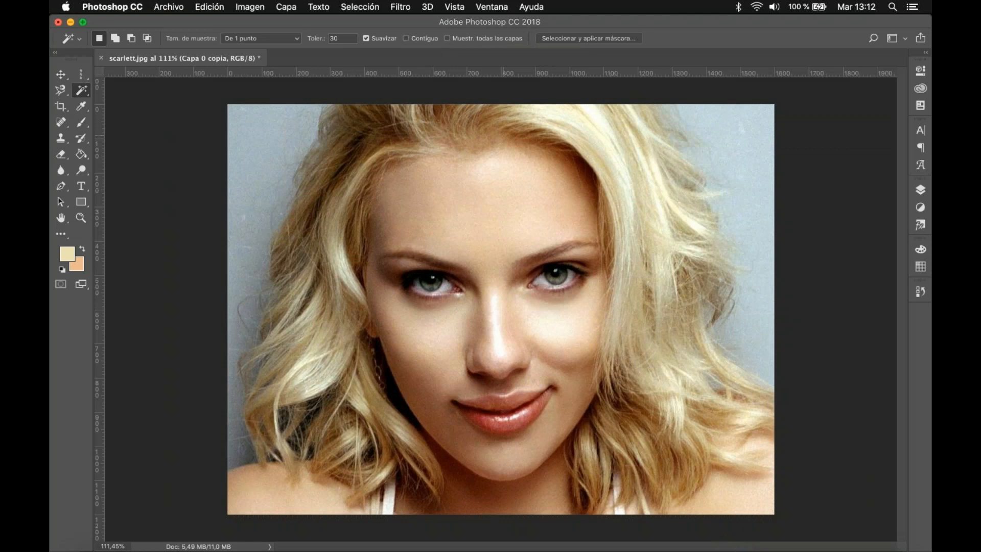
{"action": "left_click", "coordinate": [731, 522]}
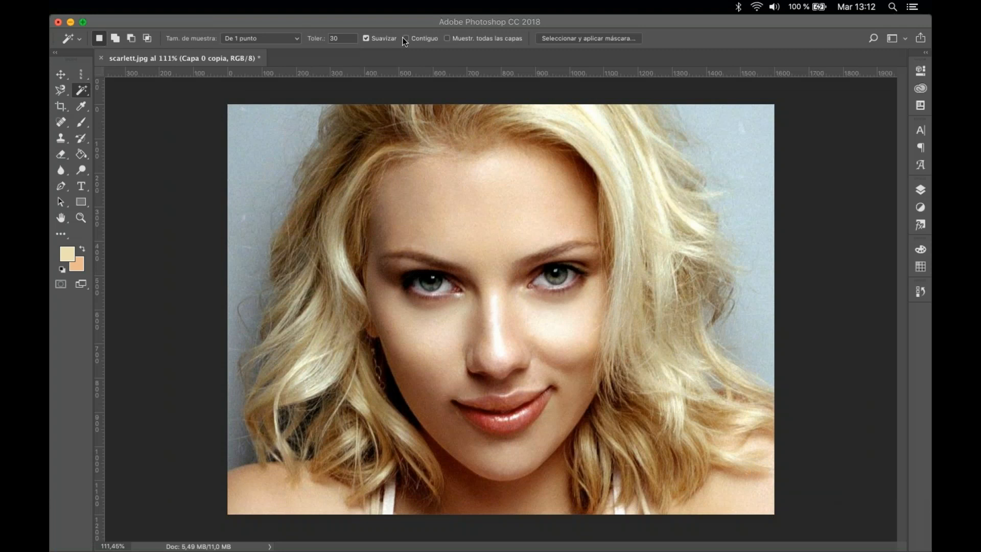
Step: Limit the Magic Wand to contiguous pixels, sample several spots on the woman's upper and lower lips, and clear the selection
{"action": "left_click", "coordinate": [342, 37]}
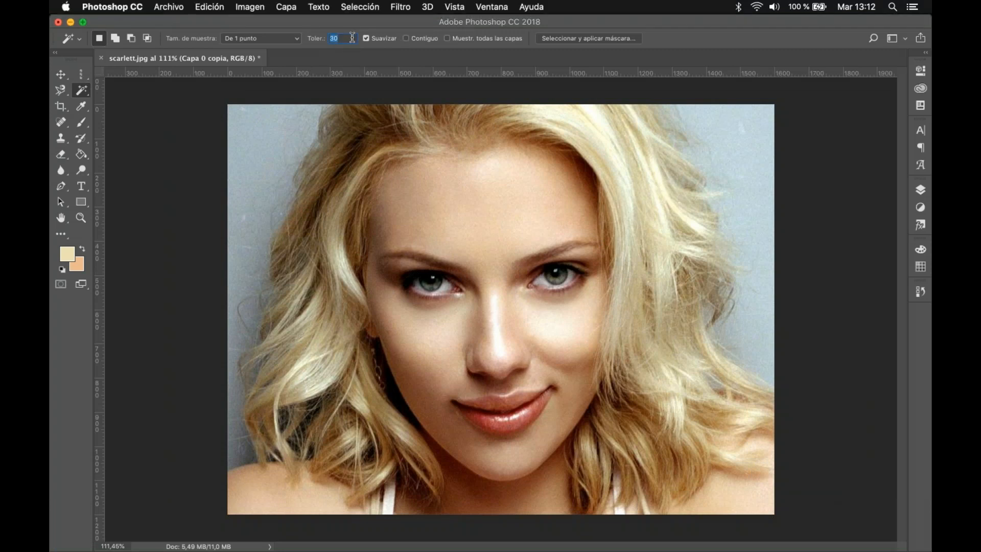
{"action": "left_click", "coordinate": [406, 38]}
{"action": "left_click", "coordinate": [504, 422]}
{"action": "left_click", "coordinate": [494, 426]}
{"action": "left_click", "coordinate": [478, 414]}
{"action": "left_click", "coordinate": [505, 418]}
{"action": "left_click", "coordinate": [511, 416]}
{"action": "left_click", "coordinate": [511, 425]}
{"action": "left_click", "coordinate": [515, 401]}
{"action": "left_click", "coordinate": [491, 405]}
{"action": "left_click", "coordinate": [490, 405]}
{"action": "left_click", "coordinate": [496, 424]}
{"action": "left_click", "coordinate": [513, 401]}
{"action": "left_click", "coordinate": [61, 74]}
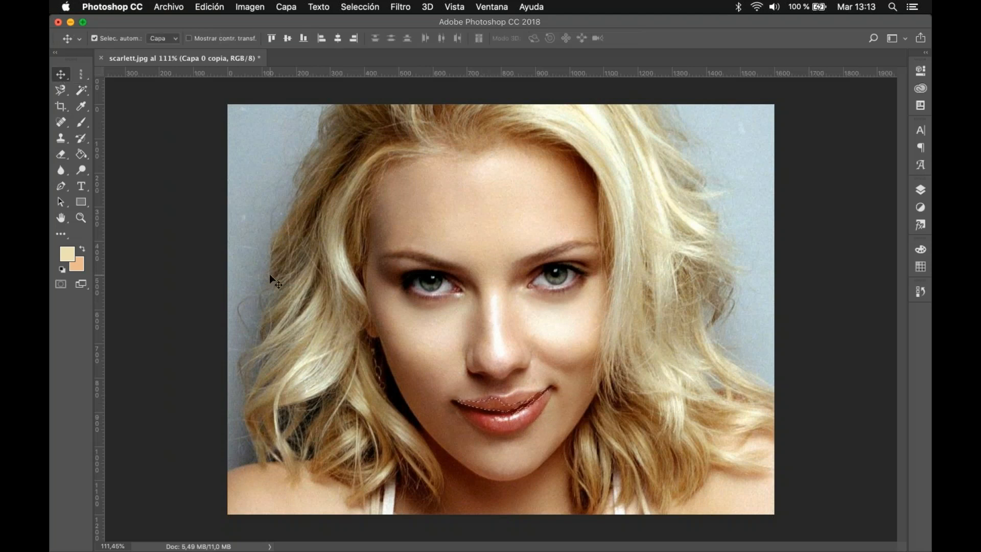
{"action": "key", "text": "super+d"}
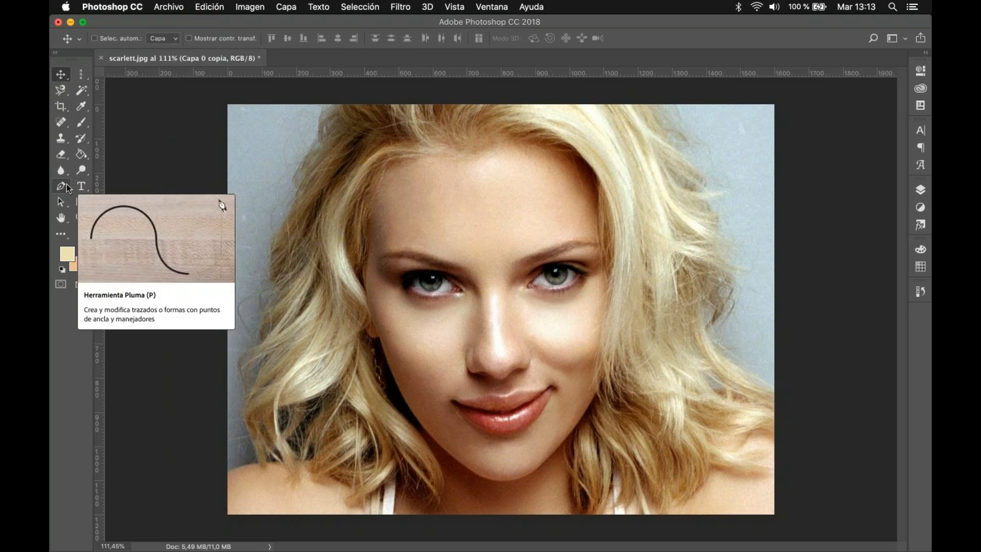
Step: Start a Pen path at the mouth's left corner with a curve handle angled down along the lower lip
{"action": "left_click", "coordinate": [67, 185]}
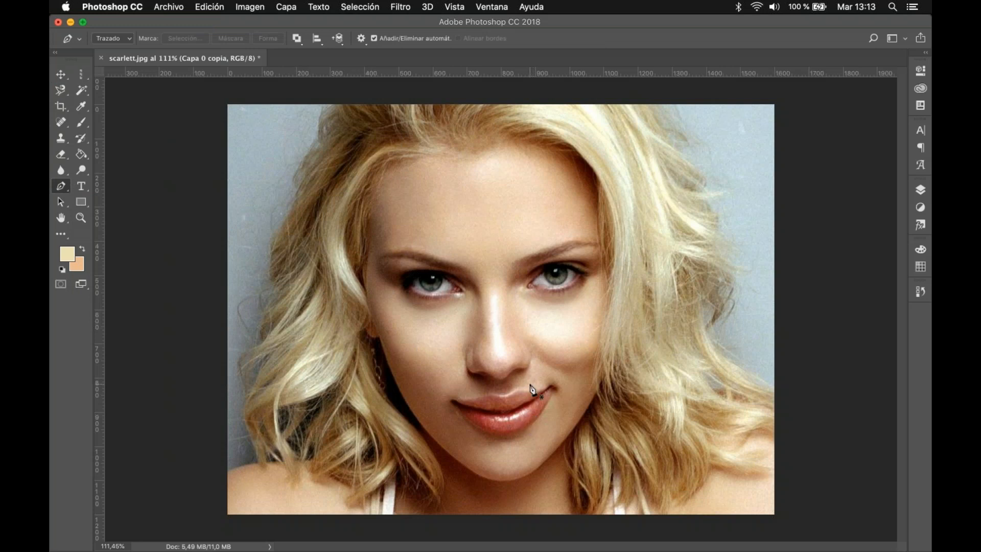
{"action": "scroll", "coordinate": [531, 390], "scroll_direction": "up", "scroll_amount": 4}
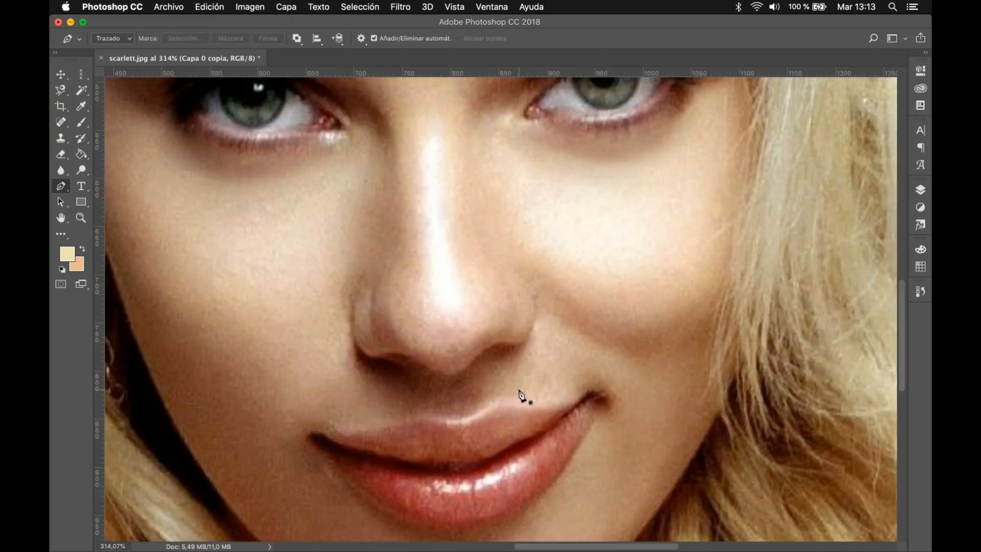
{"action": "scroll", "coordinate": [520, 392], "scroll_direction": "up", "scroll_amount": 4}
{"action": "scroll", "coordinate": [517, 396], "scroll_direction": "down", "scroll_amount": 5}
{"action": "left_click_drag", "start_coordinate": [488, 412], "coordinate": [516, 293]}
{"action": "scroll", "coordinate": [517, 291], "scroll_direction": "up", "scroll_amount": 2}
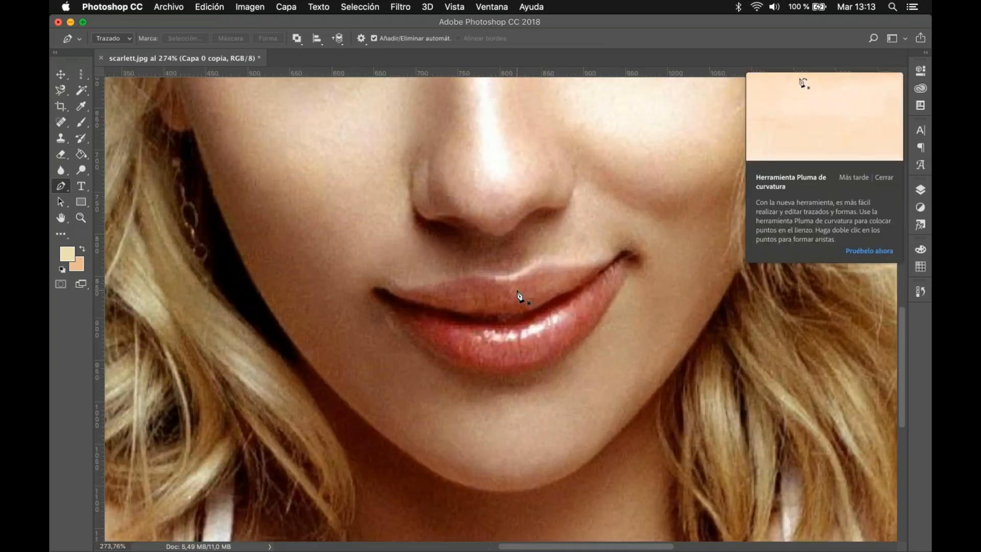
{"action": "scroll", "coordinate": [519, 295], "scroll_direction": "up", "scroll_amount": 2}
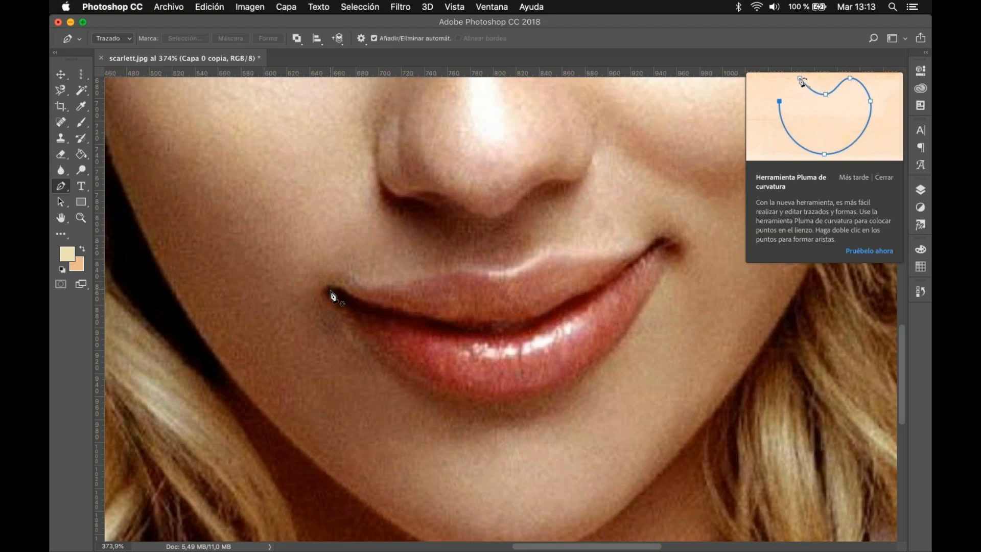
{"action": "left_click_drag", "start_coordinate": [327, 296], "coordinate": [348, 316]}
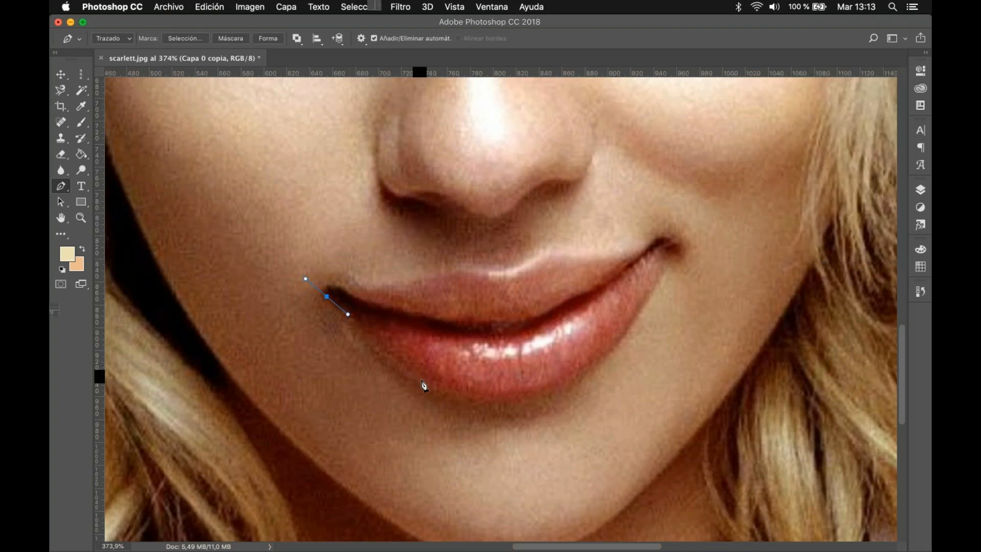
Step: Try a curved second anchor on the lower lip's left edge, adjusting its handles, and undo back to the first anchor
{"action": "left_click_drag", "start_coordinate": [422, 380], "coordinate": [430, 385]}
{"action": "key", "text": "super+z"}
{"action": "left_click_drag", "start_coordinate": [417, 378], "coordinate": [435, 390]}
{"action": "left_click_drag", "start_coordinate": [444, 393], "coordinate": [445, 394]}
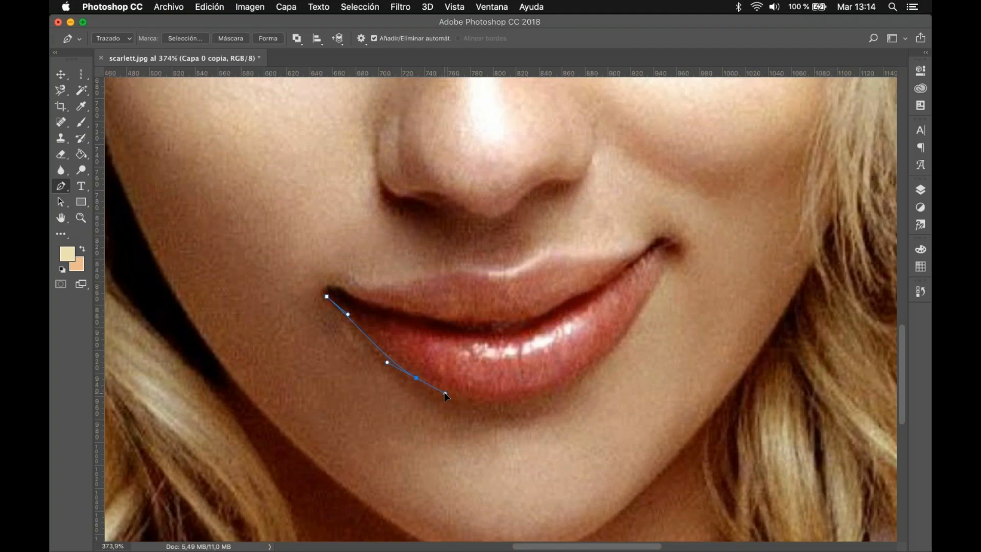
{"action": "key", "text": "super+alt+z"}
{"action": "key", "text": "super+alt+z"}
{"action": "key", "text": "super+alt+z"}
{"action": "key", "text": "super+alt+z"}
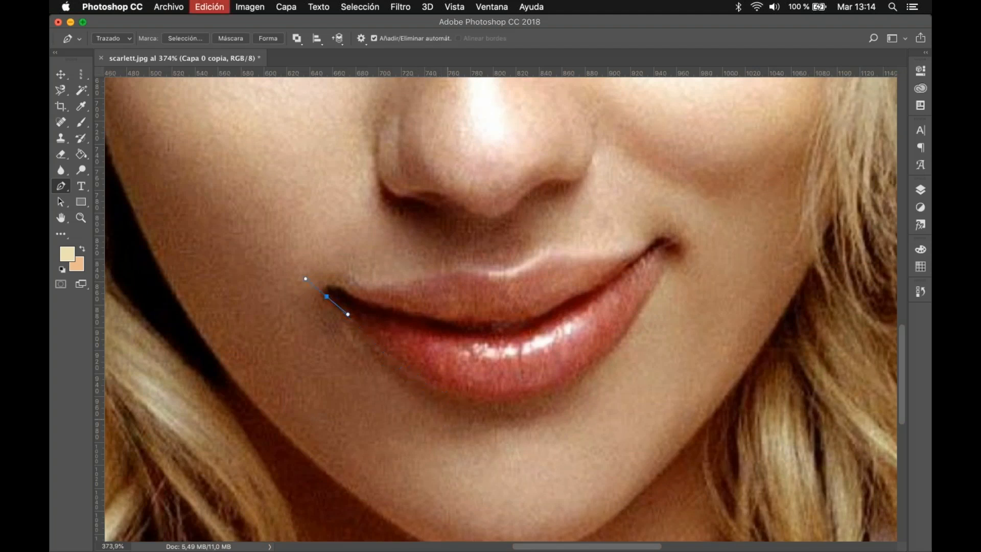
Step: Try a straight corner anchor on the lower lip's left edge, and undo back to the starting point of the path
{"action": "left_click", "coordinate": [415, 380]}
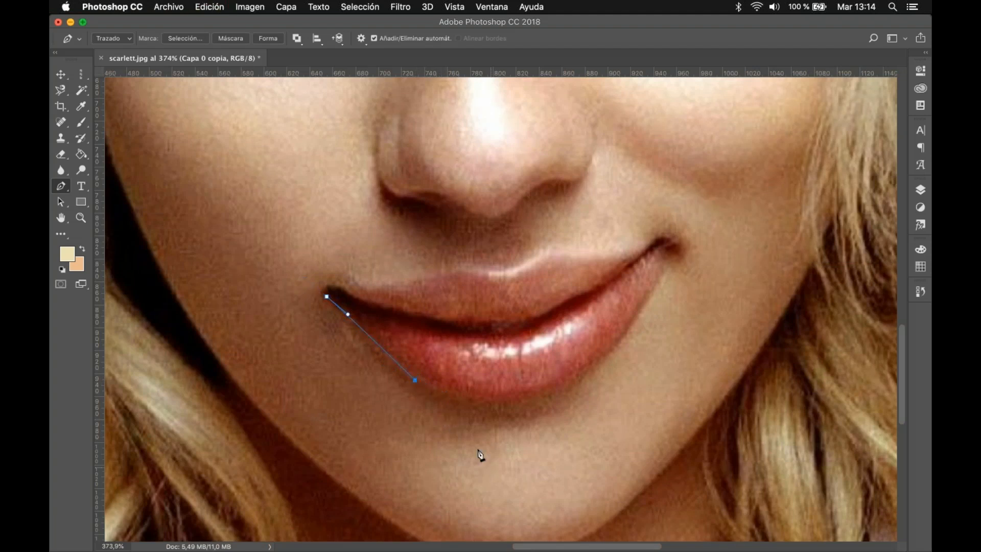
{"action": "mouse_move", "coordinate": [415, 380]}
{"action": "left_mouse_down"}
{"action": "mouse_move", "coordinate": [446, 339]}
{"action": "mouse_move", "coordinate": [408, 383]}
{"action": "left_mouse_up"}
{"action": "left_click", "coordinate": [407, 383], "text": "alt"}
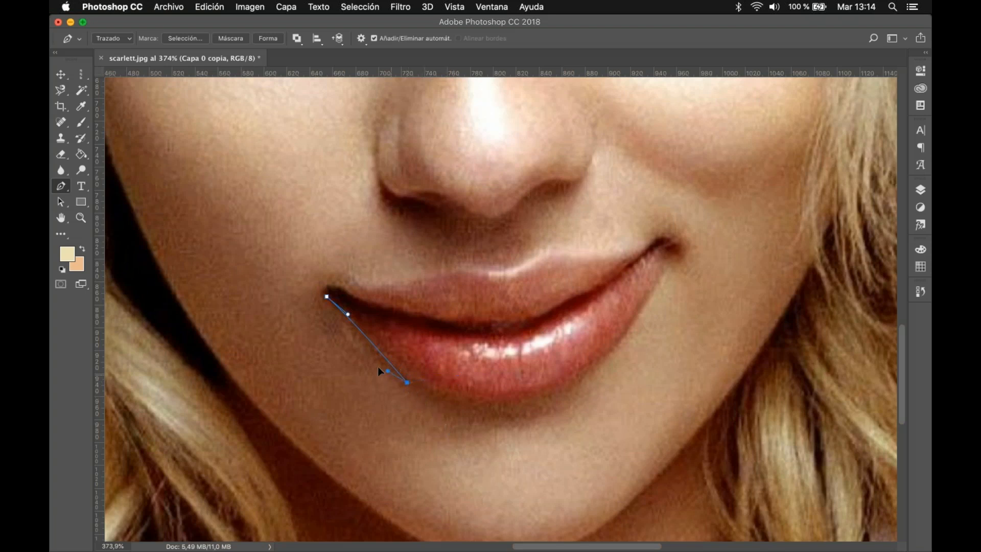
{"action": "left_click", "coordinate": [408, 383], "text": "alt"}
{"action": "key", "text": "super+z"}
{"action": "key", "text": "super+z"}
{"action": "key", "text": "alt+super+z"}
{"action": "key", "text": "alt+super+z"}
{"action": "key", "text": "alt+super+z"}
{"action": "key", "text": "alt+super+z"}
Step: Trace the lower and upper lip contours with curved Pen anchors, closing the path at the mouth's left corner
{"action": "left_click_drag", "start_coordinate": [435, 384], "coordinate": [485, 409]}
{"action": "left_click_drag", "start_coordinate": [566, 387], "coordinate": [596, 370]}
{"action": "left_click_drag", "start_coordinate": [667, 265], "coordinate": [449, 267]}
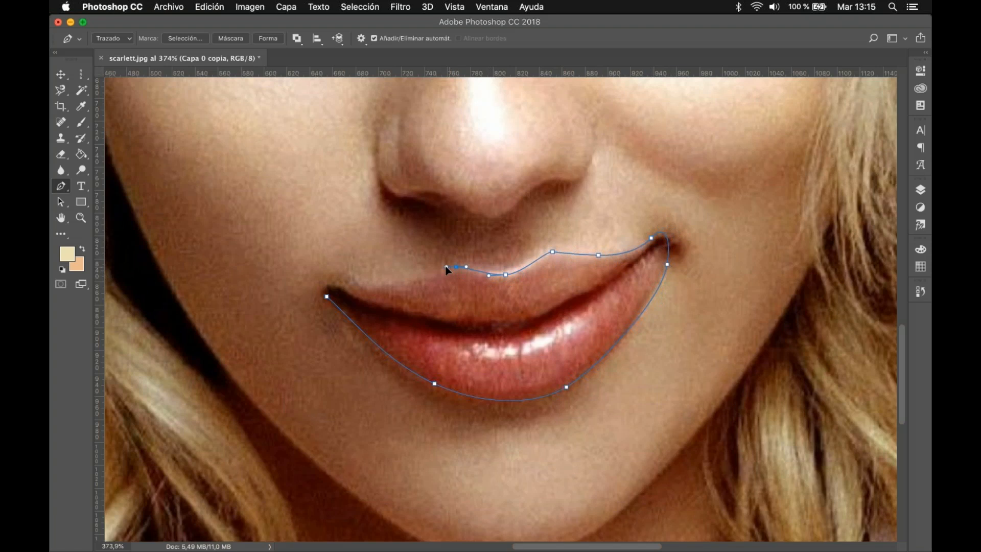
{"action": "left_click_drag", "start_coordinate": [364, 288], "coordinate": [340, 288]}
{"action": "left_click", "coordinate": [328, 298]}
Step: Convert the lip path into a new anti-aliased selection with a 0-pixel feather radius
{"action": "right_click", "coordinate": [572, 257]}
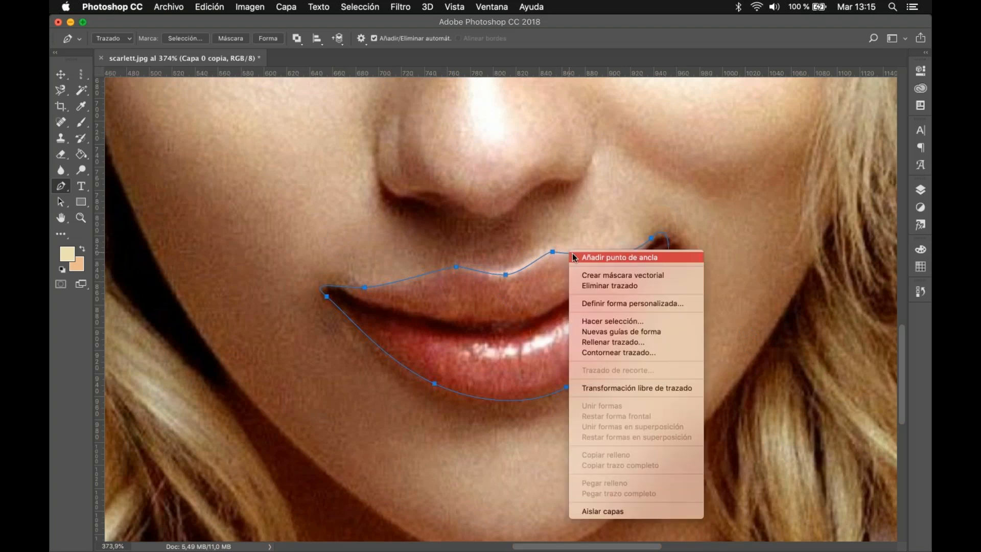
{"action": "left_click", "coordinate": [625, 322]}
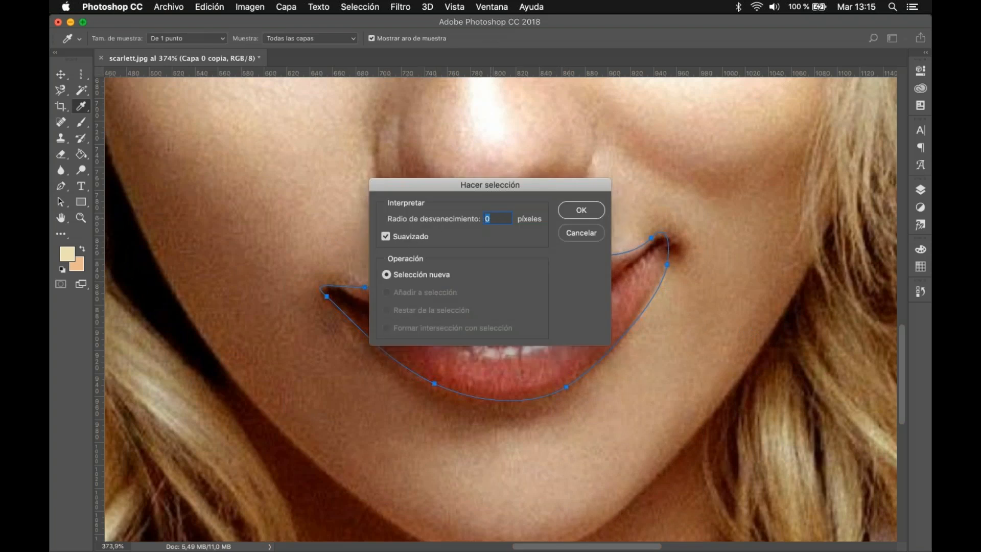
{"action": "left_click", "coordinate": [581, 210]}
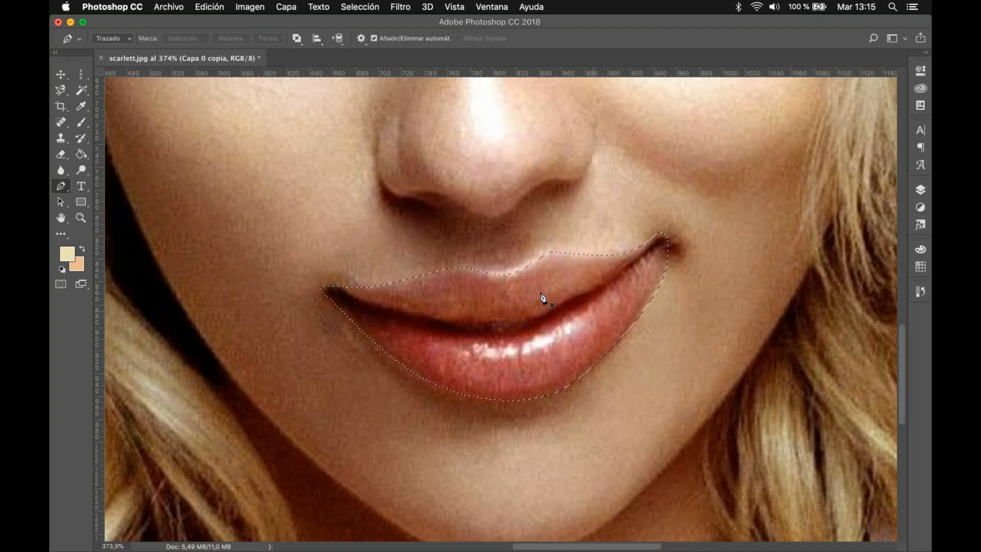
Step: Invert the lip selection, delete everything outside the lips, and undo the deletion
{"action": "scroll", "coordinate": [524, 288], "scroll_direction": "down", "scroll_amount": 10}
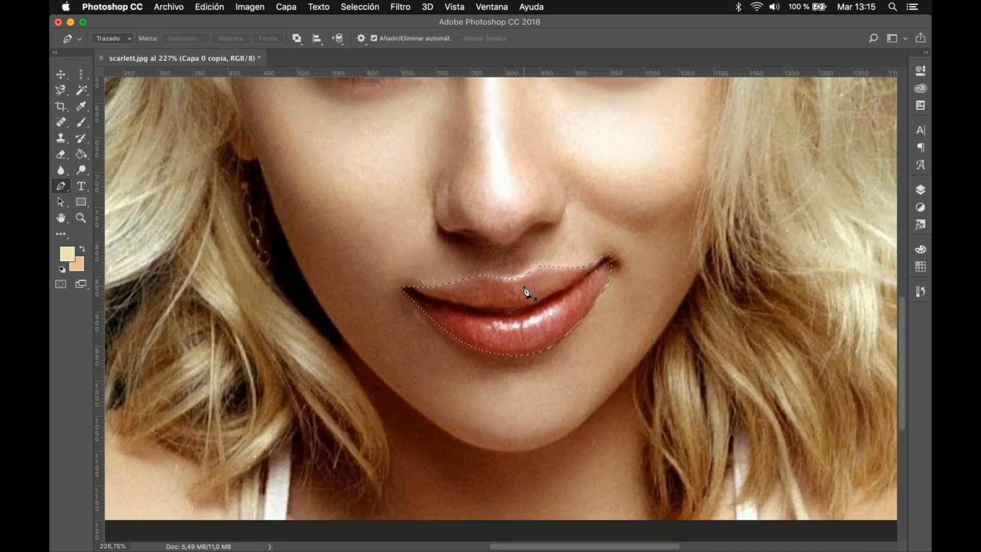
{"action": "key", "text": "super+0"}
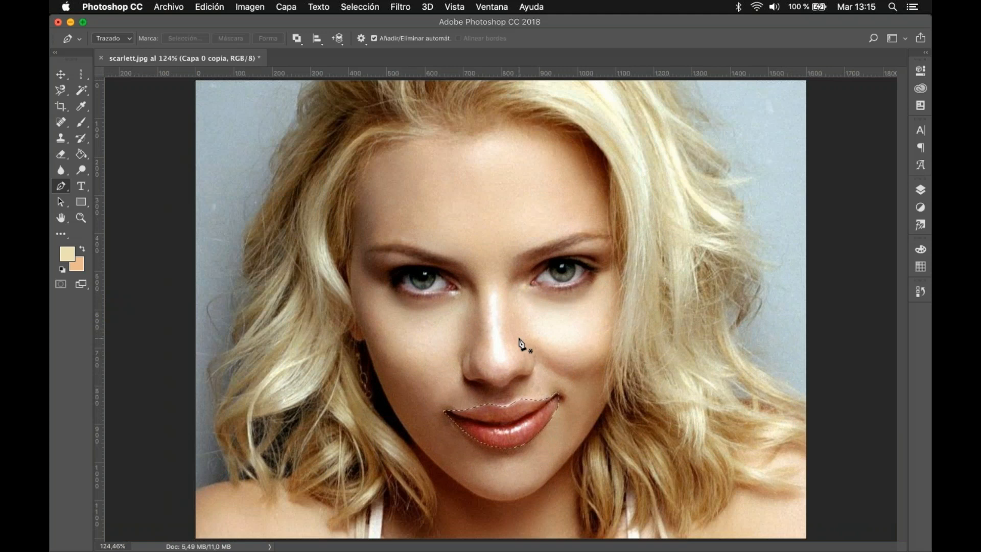
{"action": "scroll", "coordinate": [525, 348], "scroll_direction": "up", "scroll_amount": 1}
{"action": "left_click_drag", "start_coordinate": [524, 348], "coordinate": [531, 291]}
{"action": "key", "text": "super+shift+i"}
{"action": "key", "text": "Delete"}
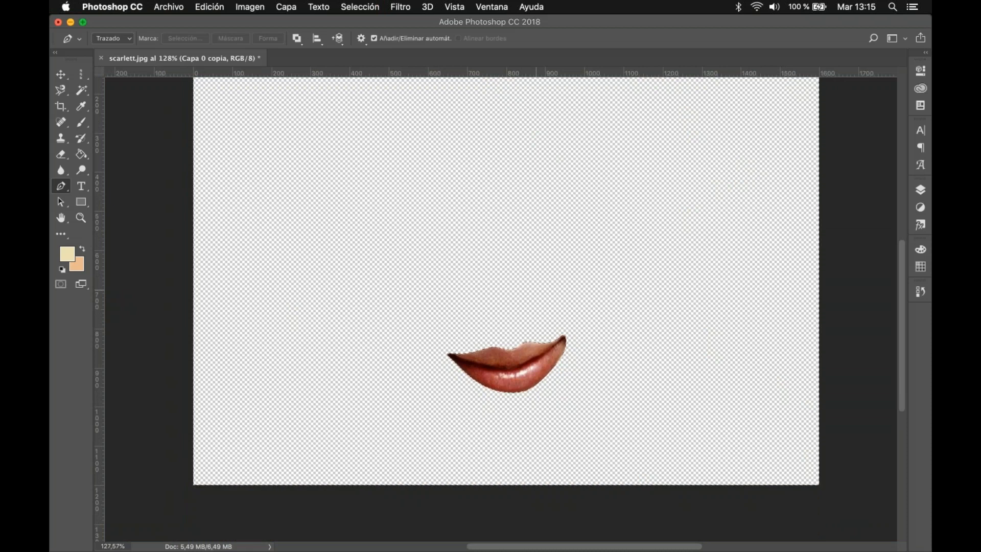
{"action": "key", "text": "super+z"}
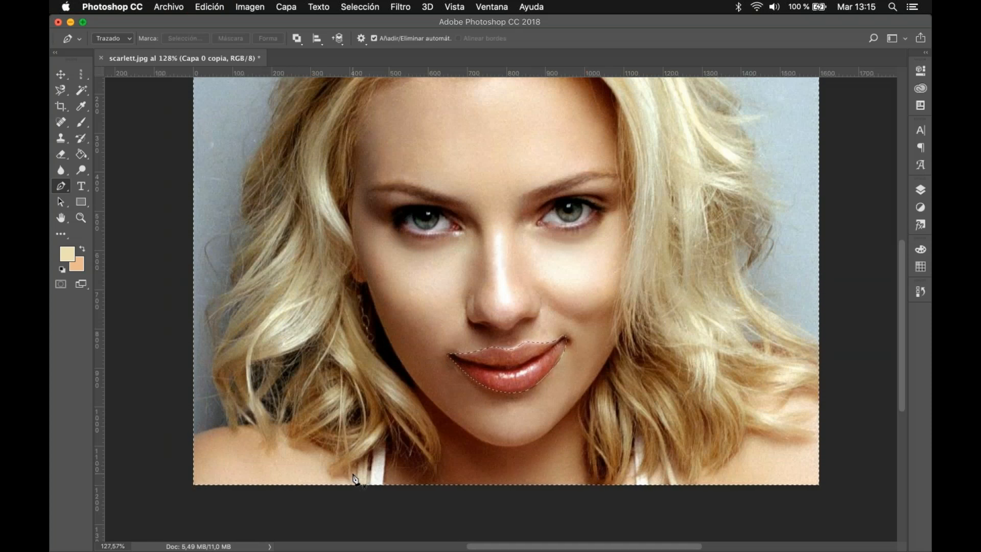
{"action": "left_click", "coordinate": [85, 77]}
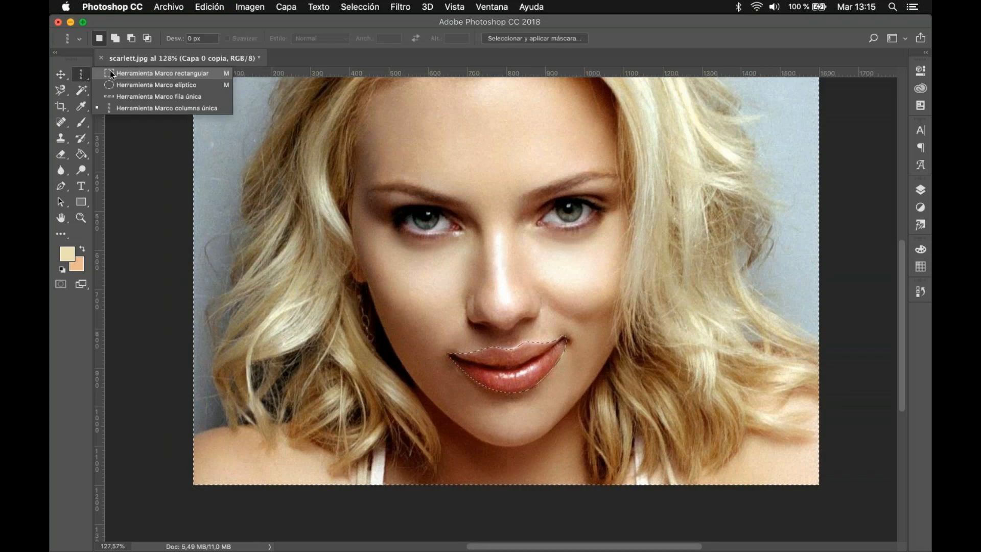
{"action": "left_click", "coordinate": [134, 96]}
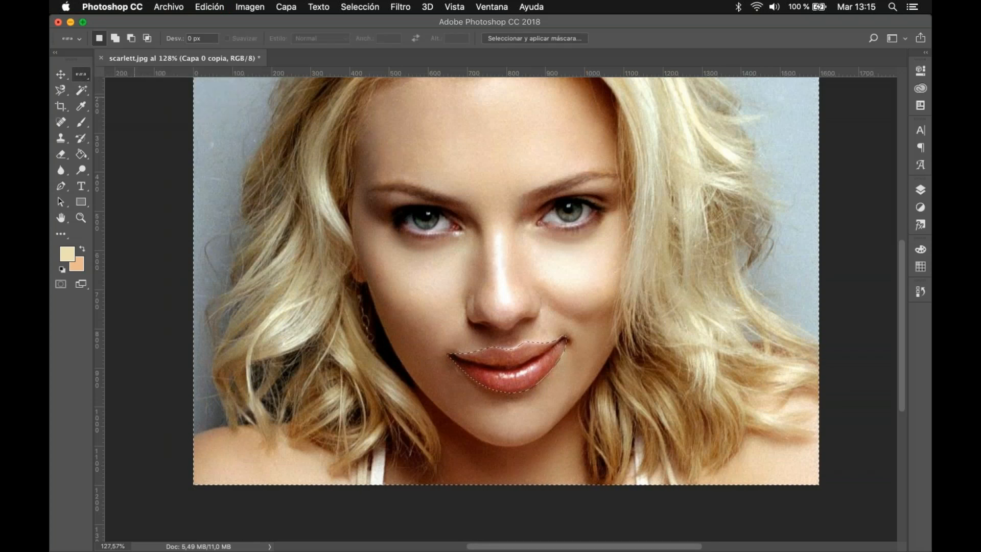
{"action": "left_click", "coordinate": [65, 90]}
{"action": "left_click", "coordinate": [94, 101]}
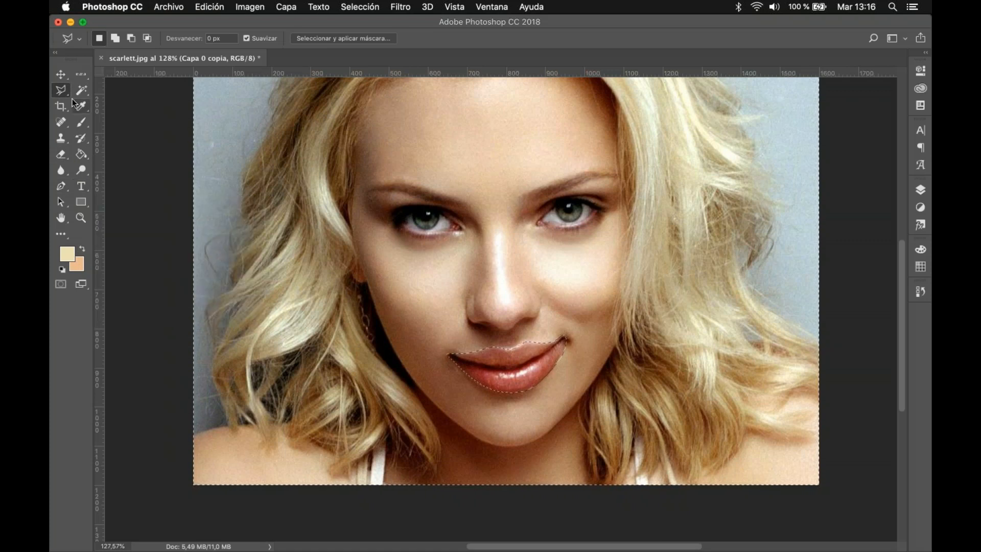
{"action": "left_click", "coordinate": [61, 76]}
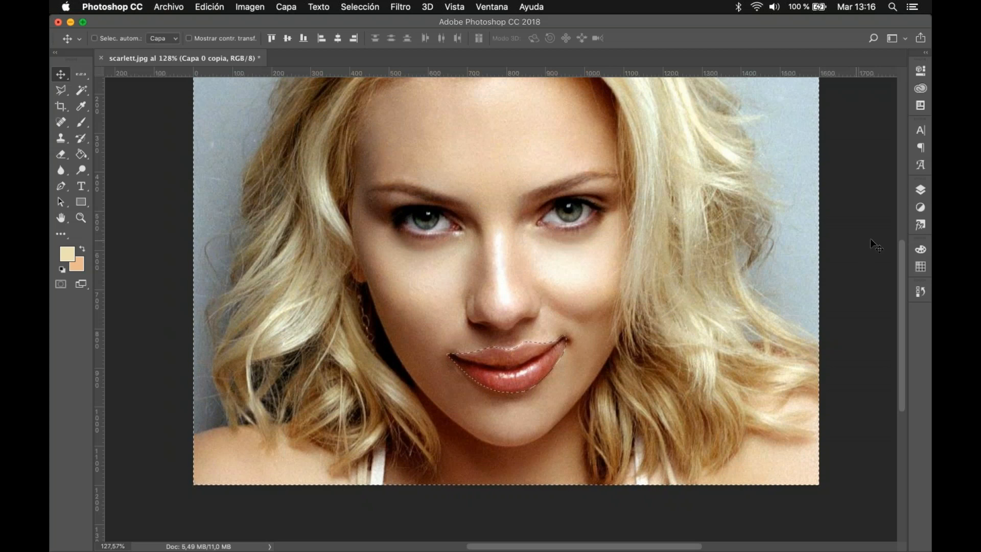
Step: Show the layer list, delete the area outside the lips on Capa 0 copia, and undo the deletion
{"action": "left_click", "coordinate": [920, 190]}
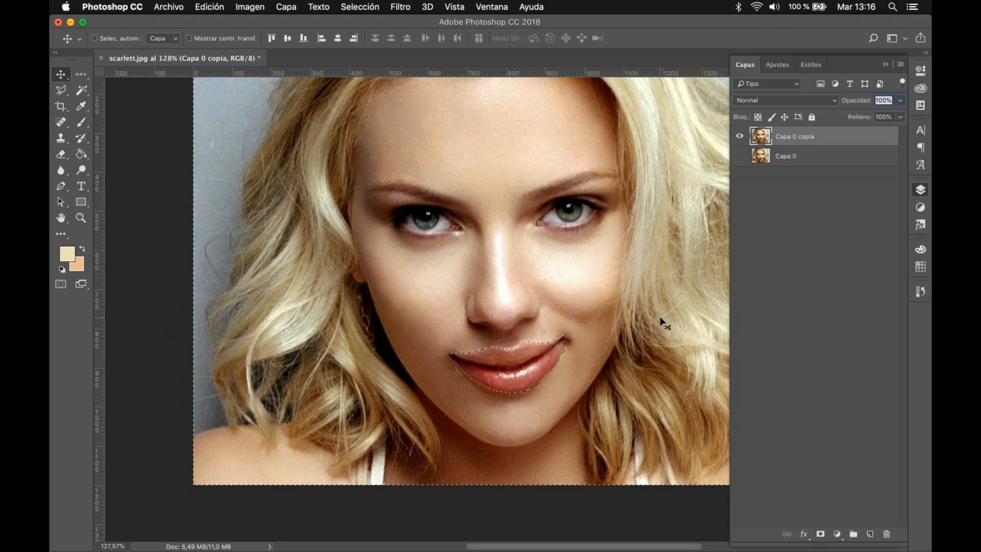
{"action": "key", "text": "Delete"}
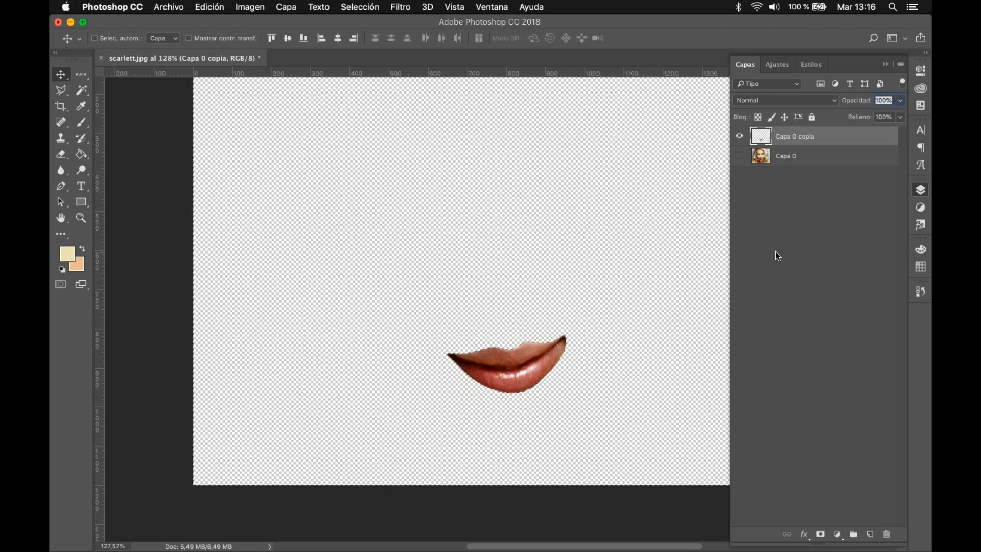
{"action": "key", "text": "super+z"}
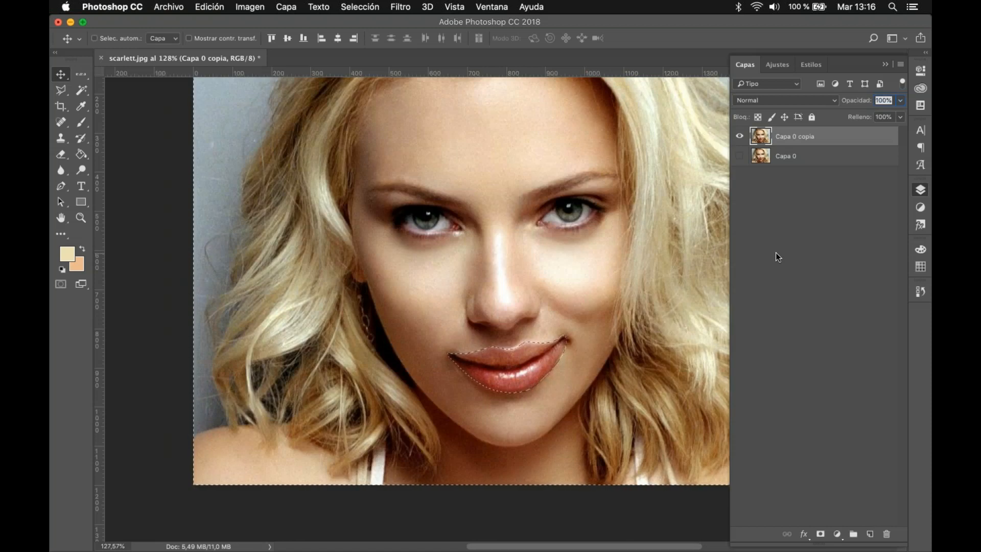
Step: On the Capa 0 copia layer, invert the selection back to the lips and add a layer mask from it, keeping the mask active
{"action": "left_click", "coordinate": [807, 158]}
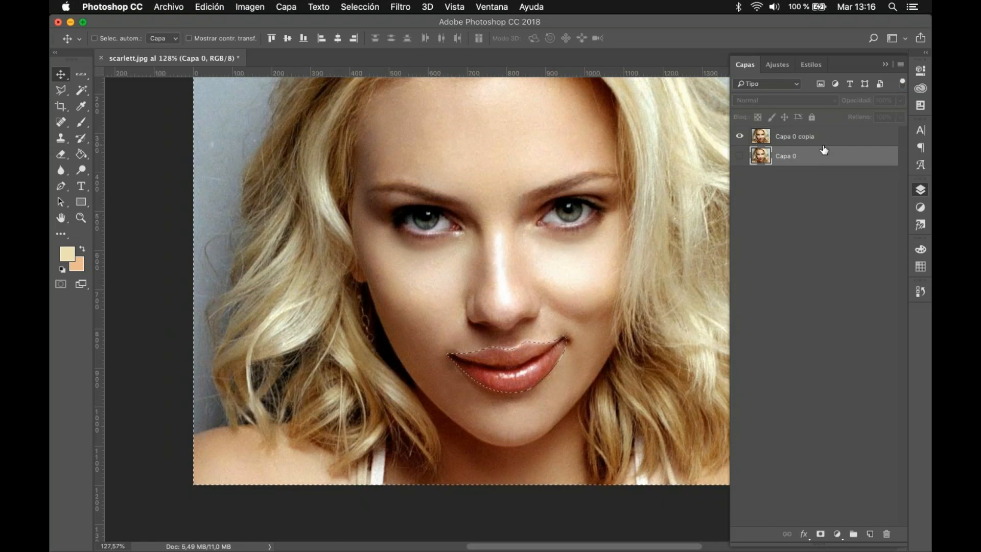
{"action": "left_click", "coordinate": [828, 138]}
{"action": "left_click", "coordinate": [827, 156]}
{"action": "left_click", "coordinate": [826, 139]}
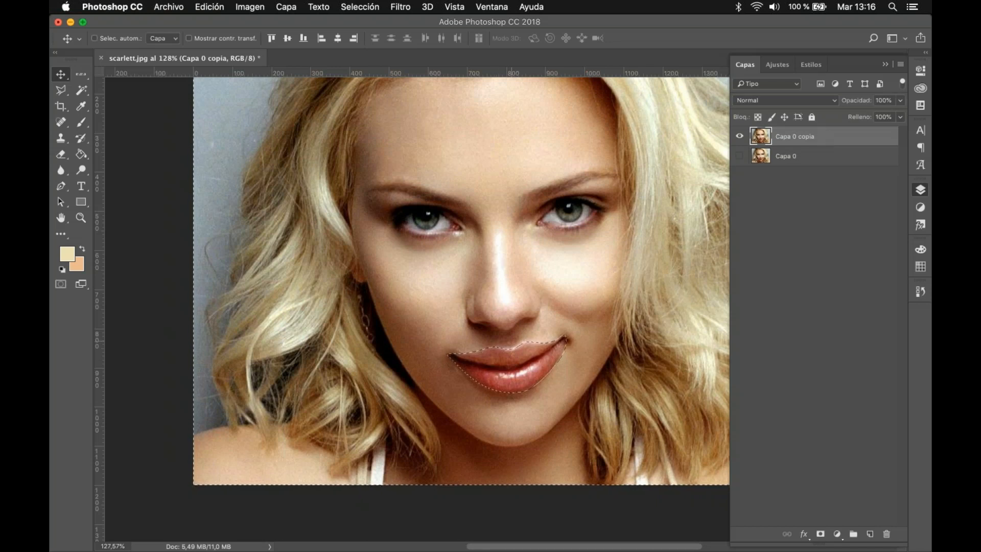
{"action": "key", "text": "super+shift+i"}
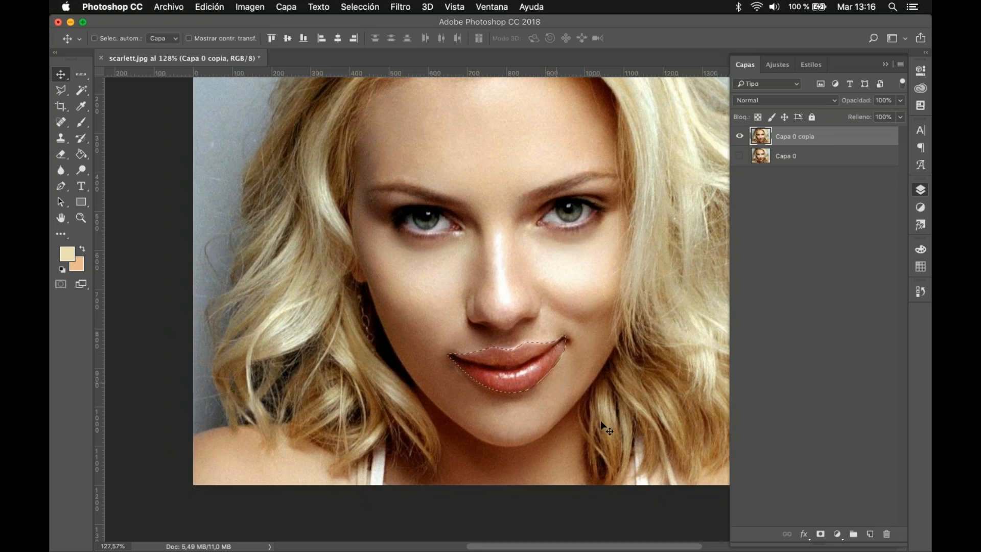
{"action": "left_click", "coordinate": [820, 535]}
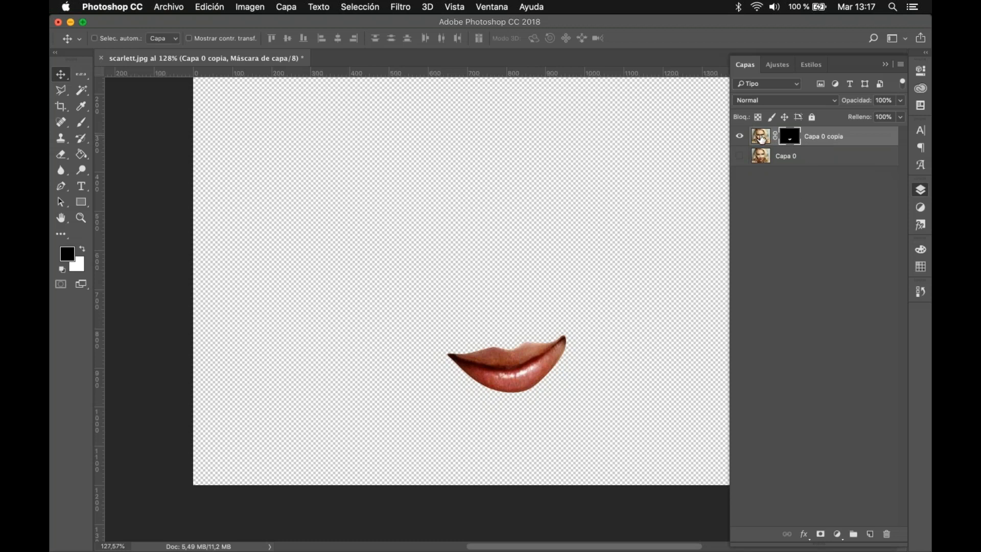
{"action": "left_click", "coordinate": [761, 137]}
{"action": "left_click", "coordinate": [790, 137]}
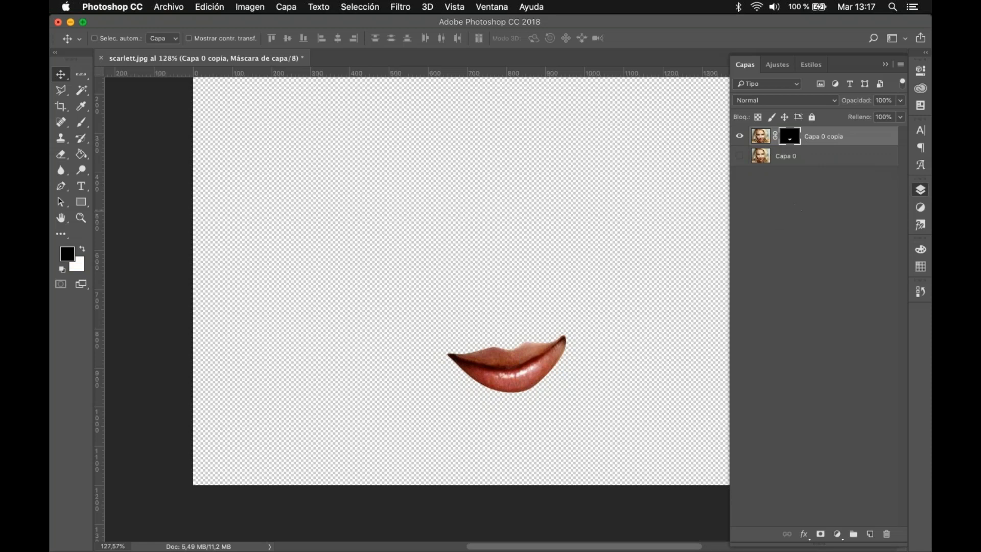
{"action": "scroll", "coordinate": [533, 362], "scroll_direction": "up", "scroll_amount": 5}
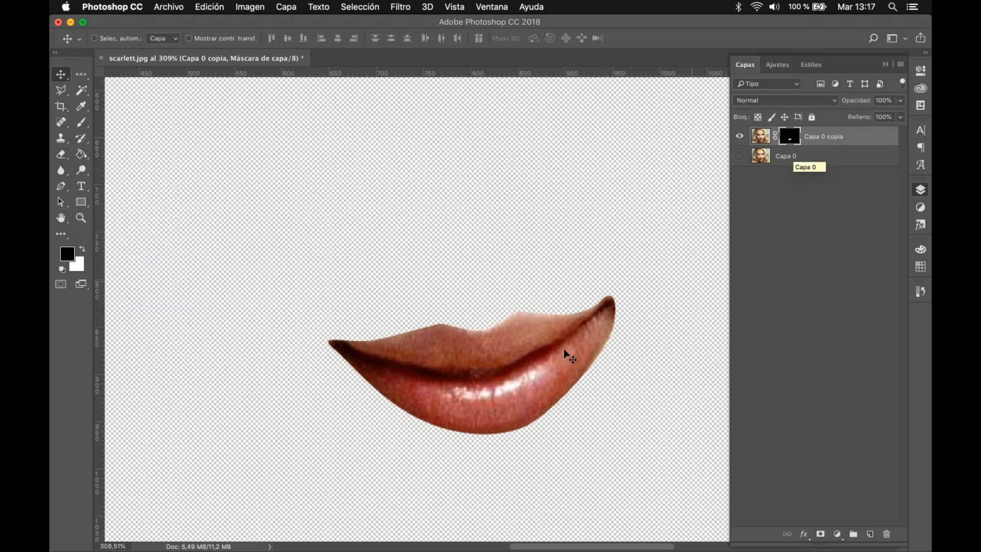
{"action": "left_click", "coordinate": [81, 122]}
{"action": "left_click", "coordinate": [130, 123]}
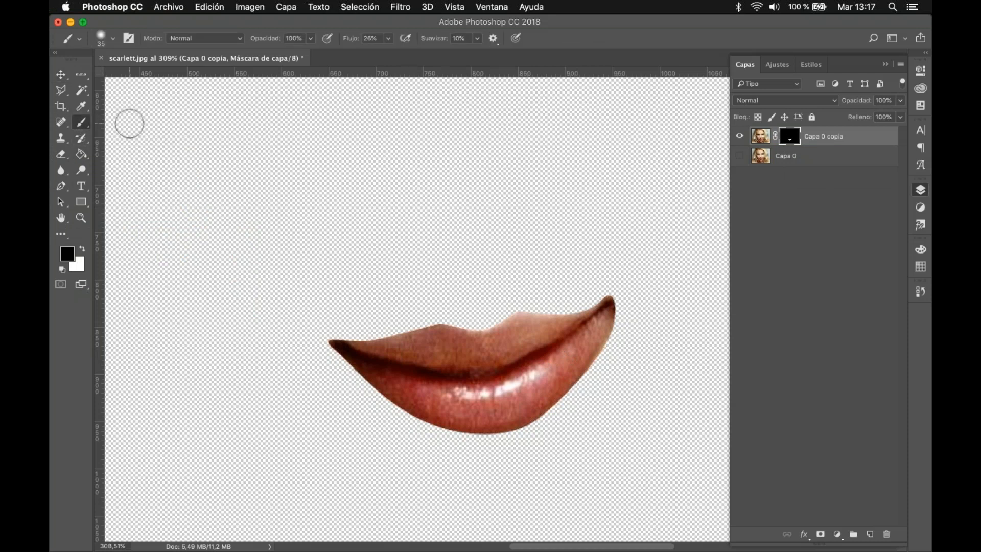
{"action": "left_click", "coordinate": [110, 38]}
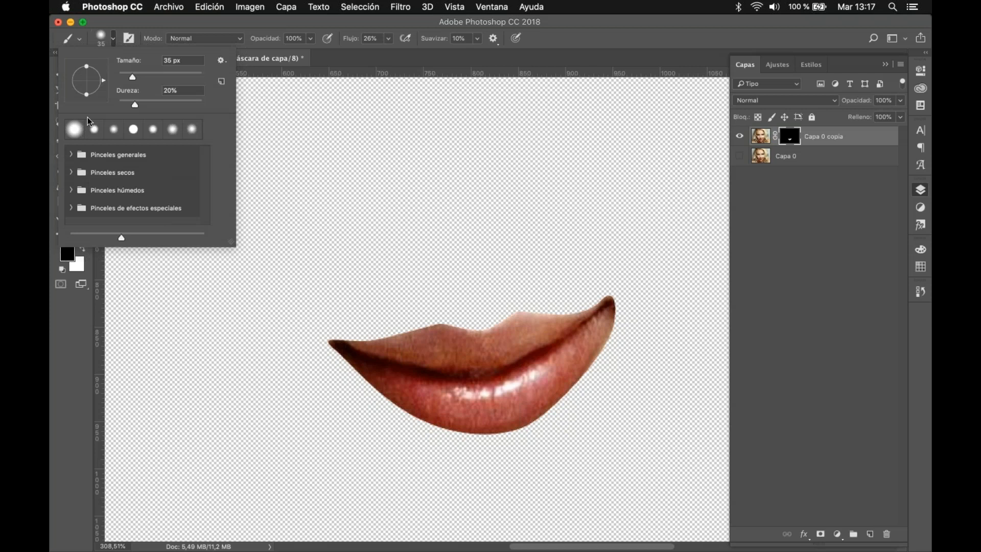
{"action": "key", "text": "s"}
{"action": "left_click", "coordinate": [155, 353]}
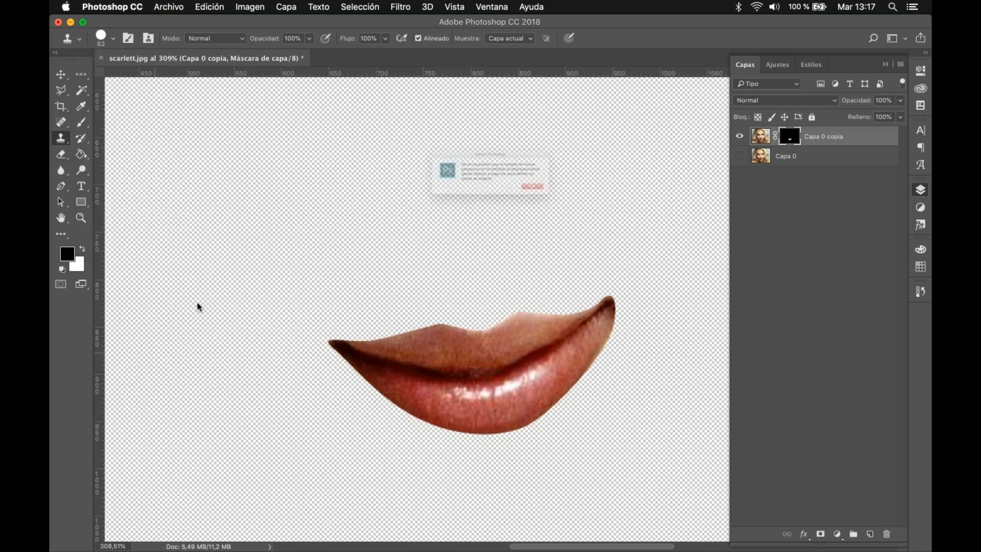
{"action": "left_click", "coordinate": [575, 203]}
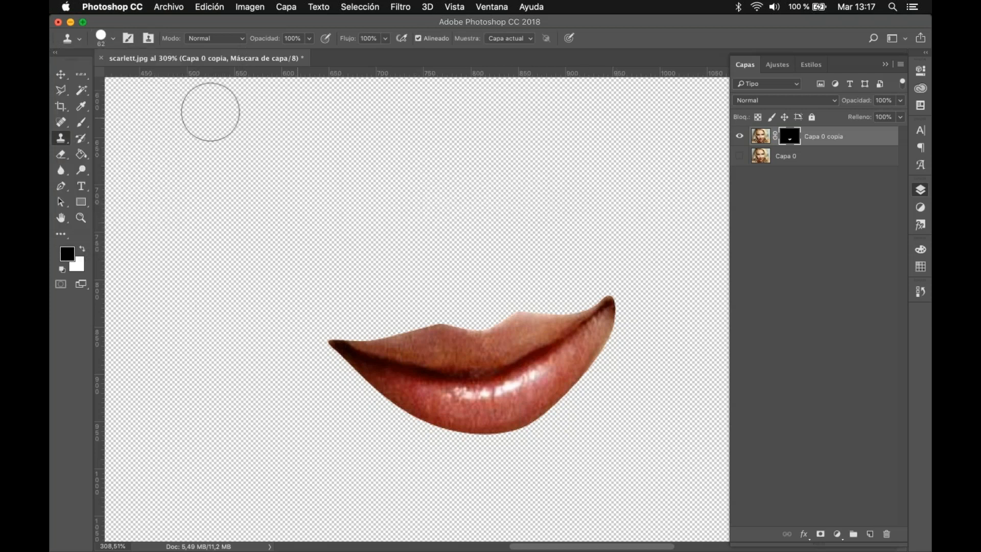
Step: Switch to the Brush tool and set the brush hardness to 100%
{"action": "left_click", "coordinate": [81, 122]}
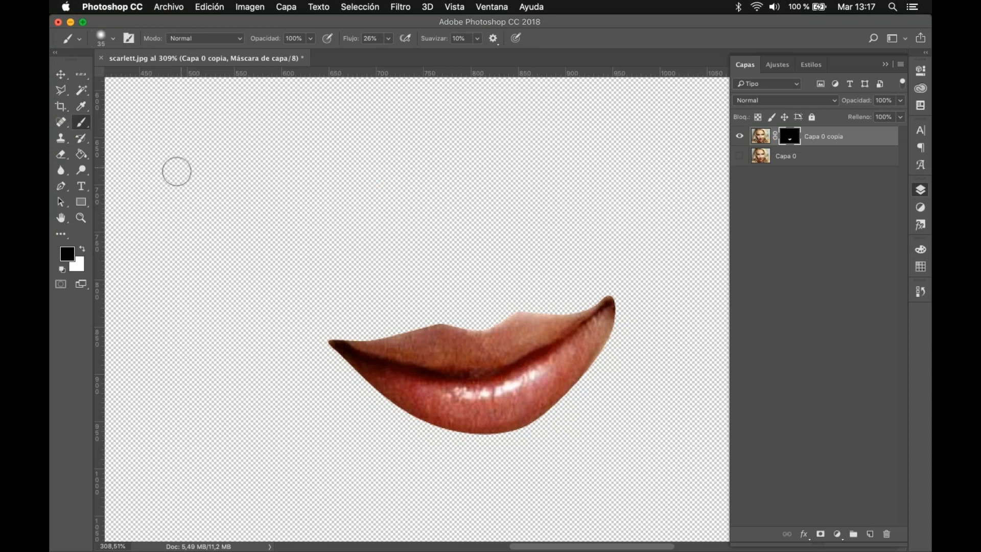
{"action": "left_click", "coordinate": [113, 39]}
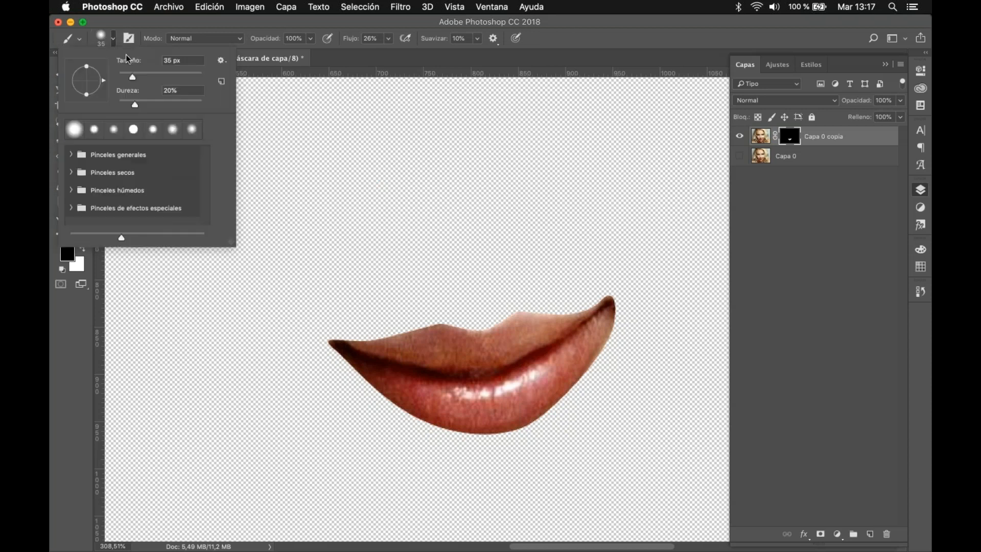
{"action": "left_click_drag", "start_coordinate": [138, 108], "coordinate": [213, 111]}
{"action": "key", "text": "Return"}
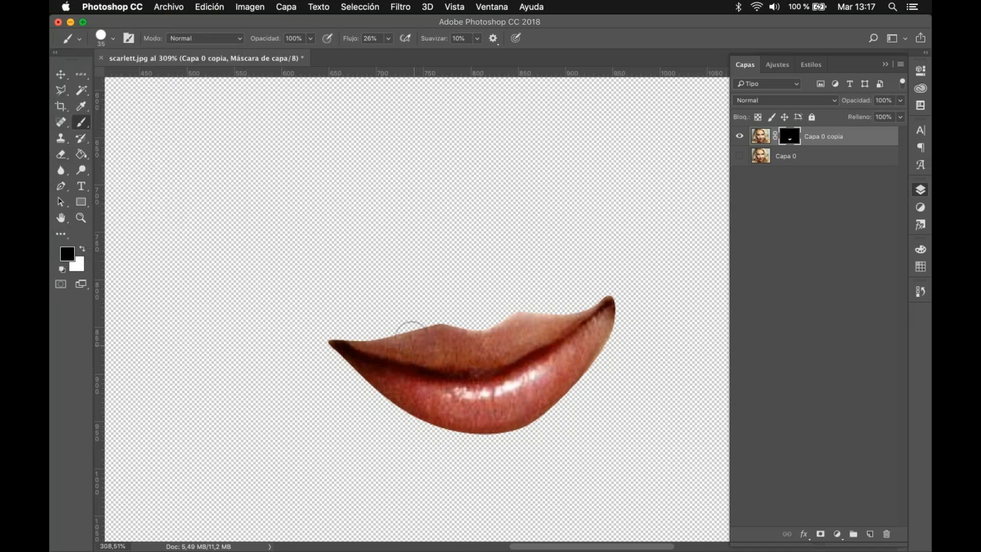
Step: Paint black on the layer mask over the left corner of the lips, and undo the strokes
{"action": "mouse_move", "coordinate": [352, 344]}
{"action": "left_mouse_down"}
{"action": "mouse_move", "coordinate": [347, 361]}
{"action": "mouse_move", "coordinate": [340, 344]}
{"action": "mouse_move", "coordinate": [333, 358]}
{"action": "mouse_move", "coordinate": [336, 384]}
{"action": "mouse_move", "coordinate": [345, 368]}
{"action": "left_mouse_up"}
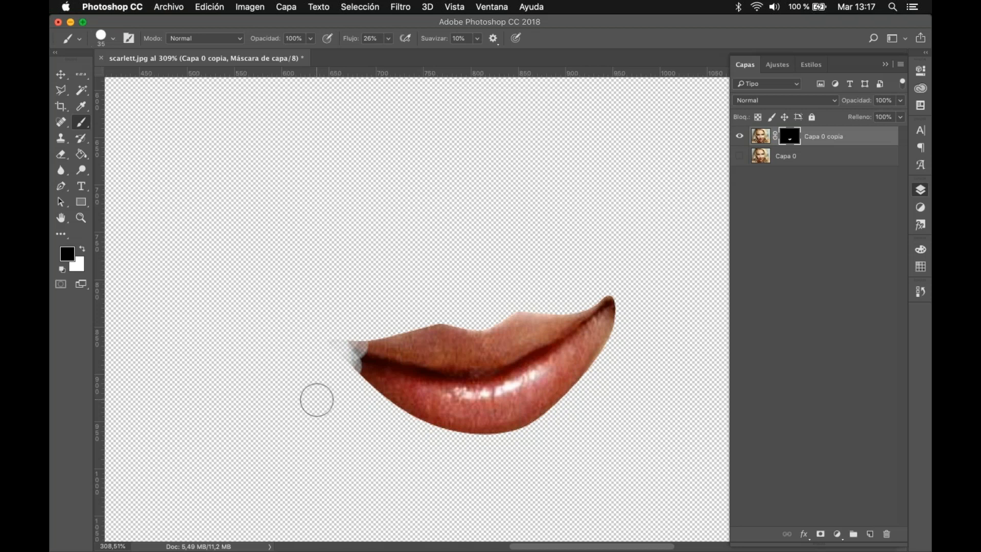
{"action": "key", "text": "super+z"}
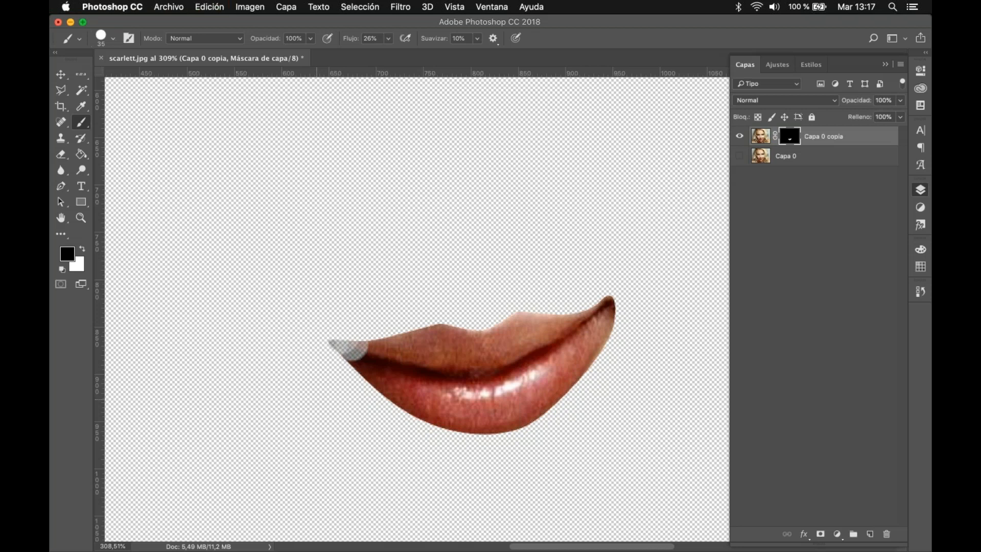
{"action": "key", "text": "super+alt+z"}
{"action": "key", "text": "super+alt+z"}
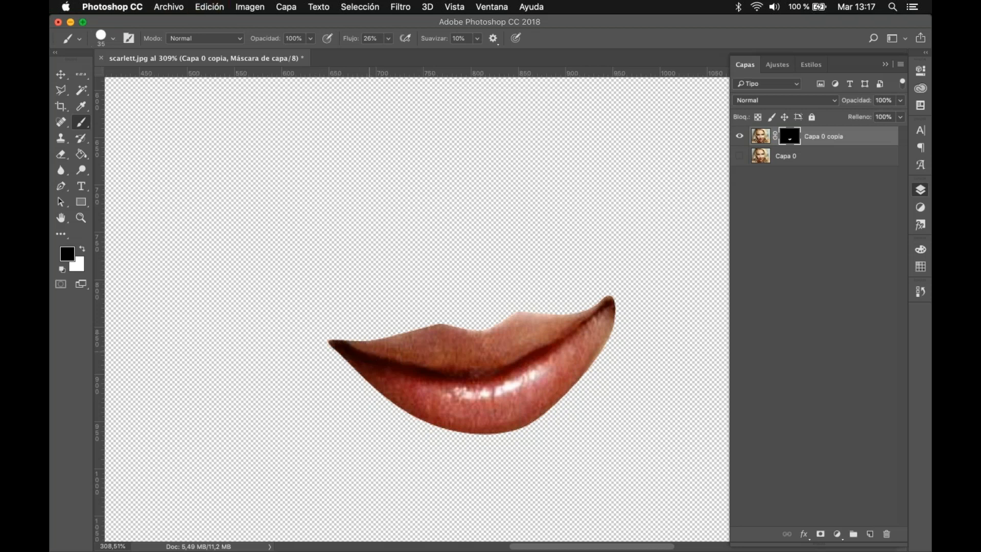
Step: With white as foreground colour, paint on the mask to reveal skin around the left mouth corner and above the left part of the upper lip
{"action": "left_click", "coordinate": [83, 252]}
{"action": "mouse_move", "coordinate": [331, 332]}
{"action": "left_mouse_down"}
{"action": "mouse_move", "coordinate": [353, 334]}
{"action": "mouse_move", "coordinate": [324, 320]}
{"action": "mouse_move", "coordinate": [351, 325]}
{"action": "mouse_move", "coordinate": [324, 319]}
{"action": "mouse_move", "coordinate": [355, 322]}
{"action": "mouse_move", "coordinate": [313, 333]}
{"action": "mouse_move", "coordinate": [344, 363]}
{"action": "mouse_move", "coordinate": [334, 373]}
{"action": "mouse_move", "coordinate": [344, 388]}
{"action": "mouse_move", "coordinate": [311, 358]}
{"action": "mouse_move", "coordinate": [328, 319]}
{"action": "mouse_move", "coordinate": [344, 356]}
{"action": "mouse_move", "coordinate": [357, 328]}
{"action": "mouse_move", "coordinate": [370, 411]}
{"action": "mouse_move", "coordinate": [368, 402]}
{"action": "mouse_move", "coordinate": [391, 420]}
{"action": "mouse_move", "coordinate": [362, 378]}
{"action": "mouse_move", "coordinate": [340, 399]}
{"action": "mouse_move", "coordinate": [416, 438]}
{"action": "left_mouse_up"}
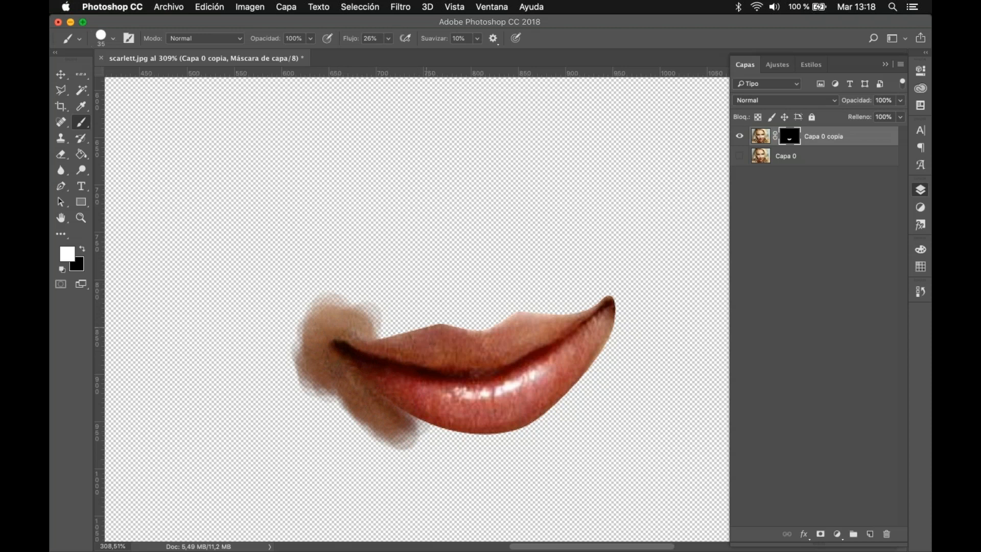
{"action": "scroll", "coordinate": [432, 327], "scroll_direction": "up", "scroll_amount": 3}
{"action": "scroll", "coordinate": [420, 324], "scroll_direction": "up", "scroll_amount": 4}
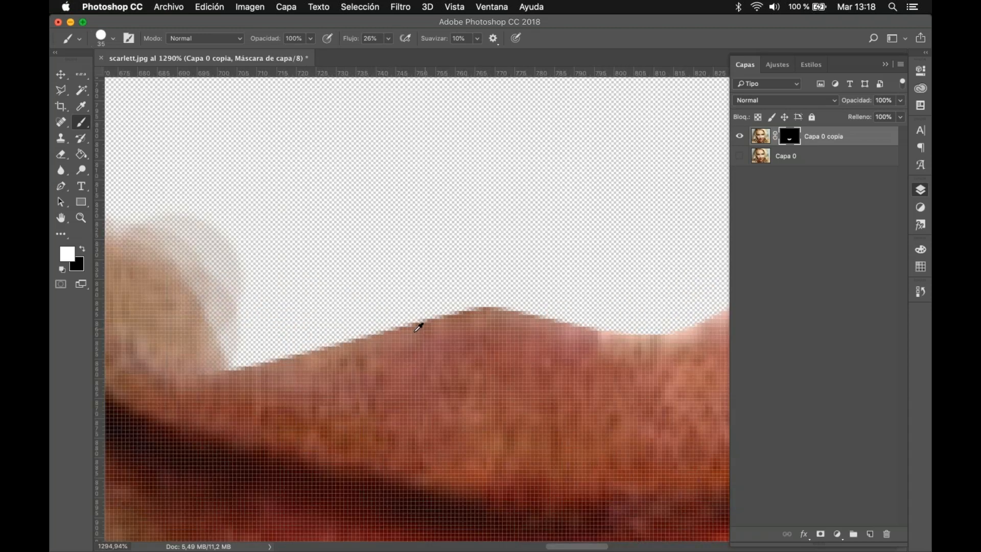
{"action": "scroll", "coordinate": [333, 313], "scroll_direction": "down", "scroll_amount": 2}
{"action": "scroll", "coordinate": [335, 313], "scroll_direction": "down", "scroll_amount": 4}
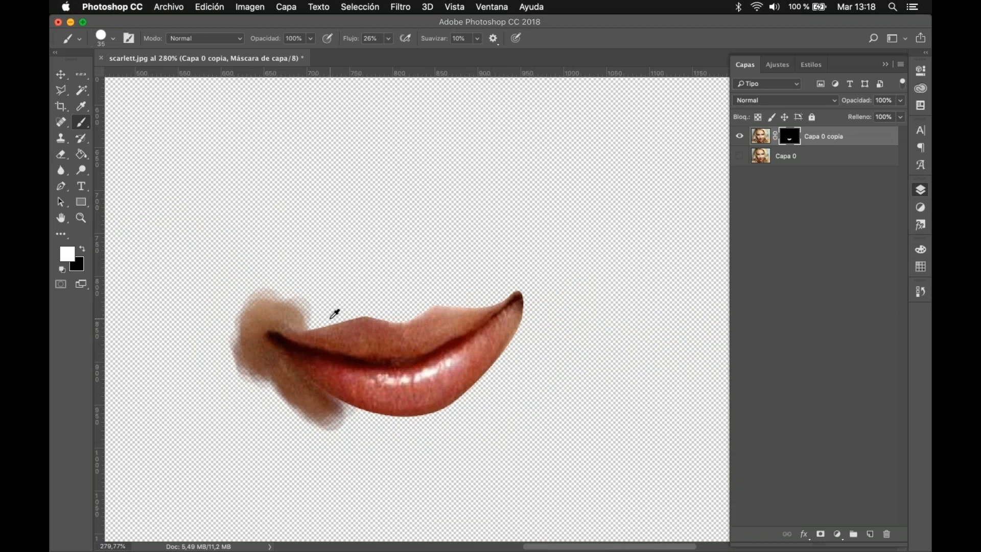
{"action": "left_click_drag", "start_coordinate": [380, 311], "coordinate": [315, 314]}
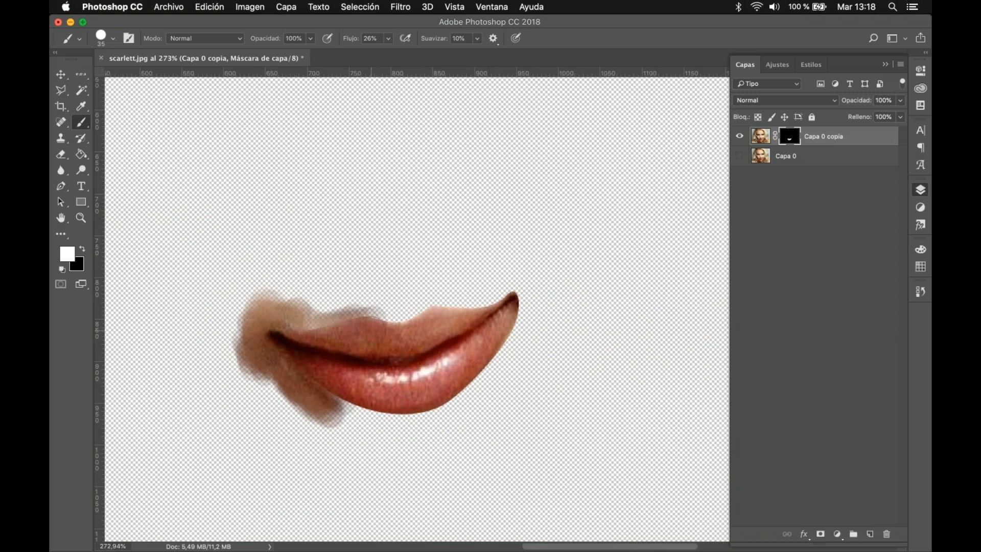
Step: Reduce the brush size to 7 px and paint white on the mask along the upper edge of the right half of the upper lip
{"action": "left_click", "coordinate": [113, 38]}
{"action": "left_click_drag", "start_coordinate": [128, 77], "coordinate": [121, 79]}
{"action": "scroll", "coordinate": [477, 367], "scroll_direction": "up", "scroll_amount": 4}
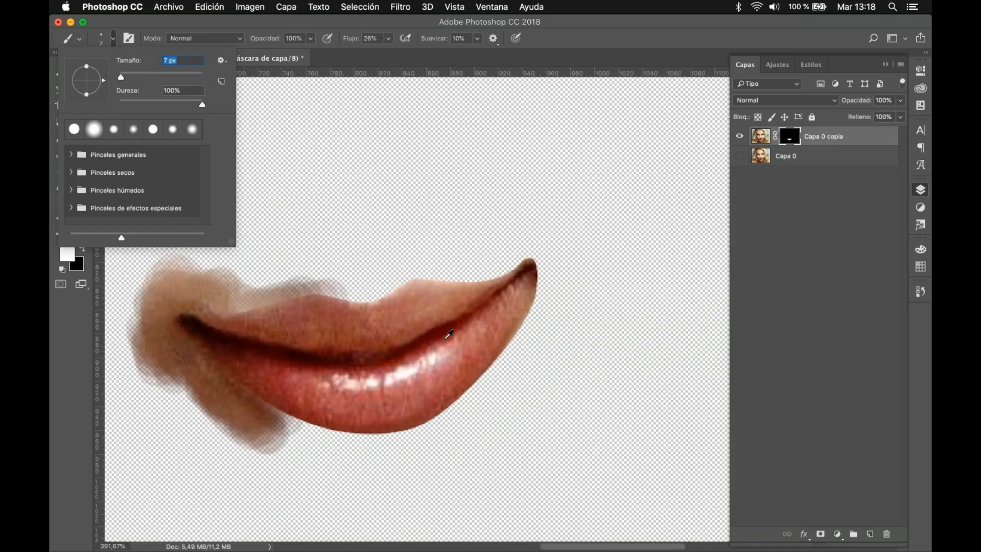
{"action": "key", "text": "space"}
{"action": "scroll", "coordinate": [378, 240], "scroll_direction": "up", "scroll_amount": 3}
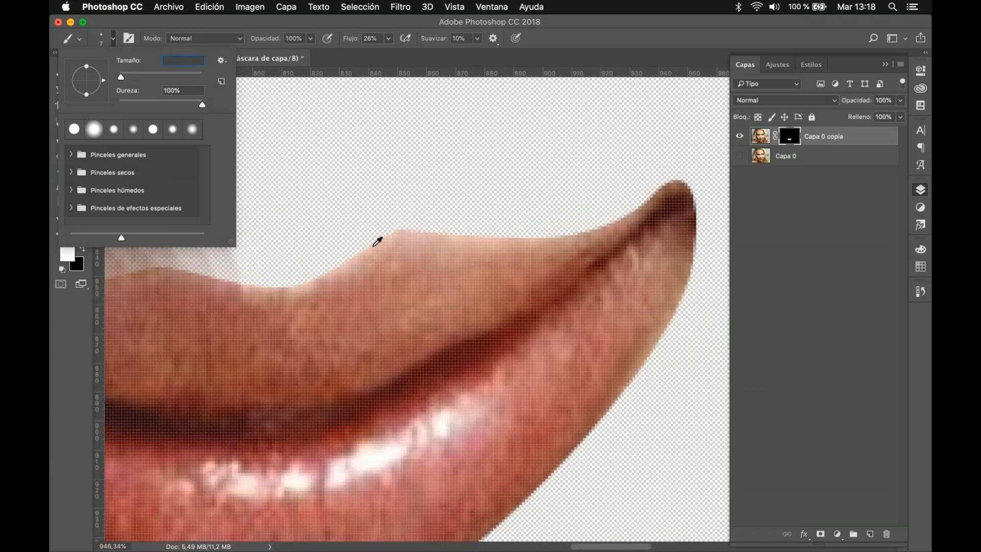
{"action": "scroll", "coordinate": [377, 246], "scroll_direction": "up", "scroll_amount": 2}
{"action": "left_click", "coordinate": [420, 220]}
{"action": "left_click", "coordinate": [591, 207]}
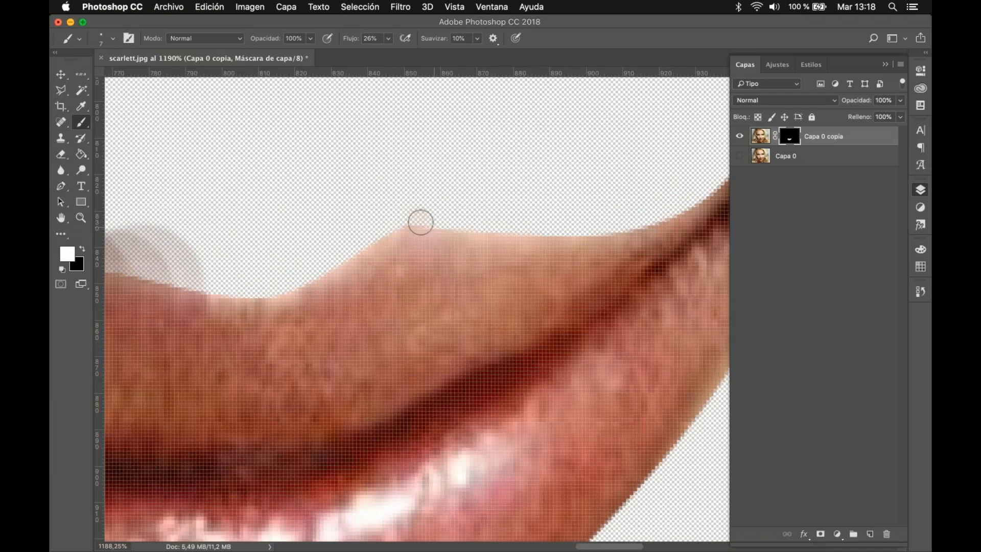
{"action": "left_click_drag", "start_coordinate": [454, 219], "coordinate": [412, 226]}
{"action": "mouse_move", "coordinate": [537, 234]}
{"action": "left_mouse_down"}
{"action": "mouse_move", "coordinate": [577, 236]}
{"action": "mouse_move", "coordinate": [623, 216]}
{"action": "mouse_move", "coordinate": [612, 233]}
{"action": "mouse_move", "coordinate": [628, 227]}
{"action": "mouse_move", "coordinate": [410, 226]}
{"action": "mouse_move", "coordinate": [352, 252]}
{"action": "mouse_move", "coordinate": [389, 224]}
{"action": "mouse_move", "coordinate": [303, 282]}
{"action": "mouse_move", "coordinate": [417, 216]}
{"action": "mouse_move", "coordinate": [345, 271]}
{"action": "mouse_move", "coordinate": [259, 288]}
{"action": "mouse_move", "coordinate": [194, 285]}
{"action": "mouse_move", "coordinate": [280, 293]}
{"action": "mouse_move", "coordinate": [317, 275]}
{"action": "mouse_move", "coordinate": [283, 284]}
{"action": "mouse_move", "coordinate": [342, 291]}
{"action": "left_mouse_up"}
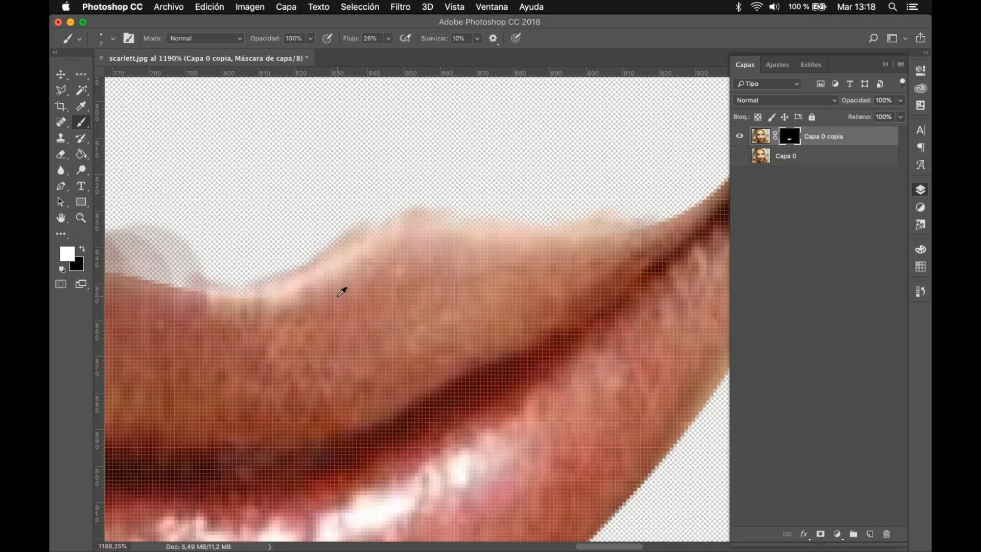
{"action": "scroll", "coordinate": [342, 292], "scroll_direction": "down", "scroll_amount": 6}
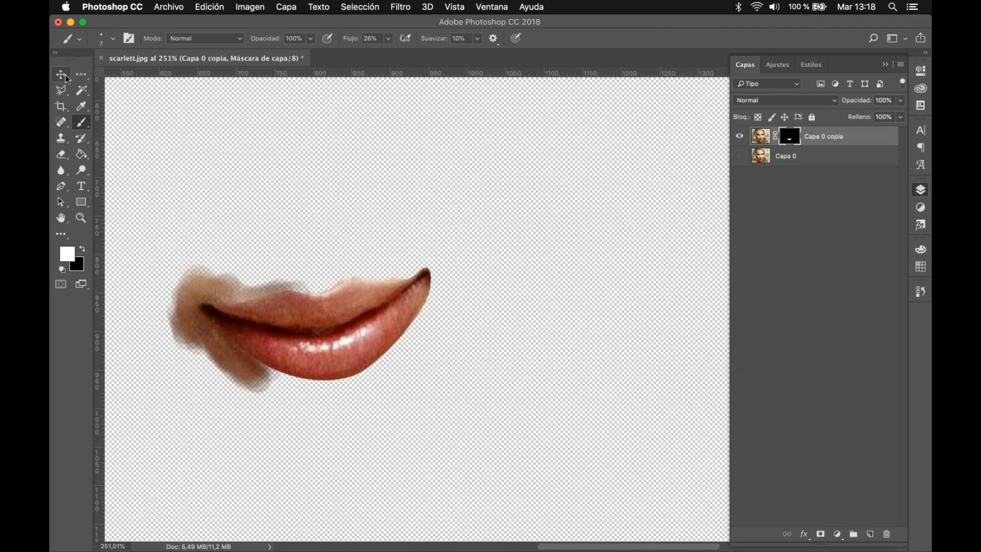
Step: Delete the Capa 0 copia layer and undo the deletion
{"action": "left_click", "coordinate": [62, 75]}
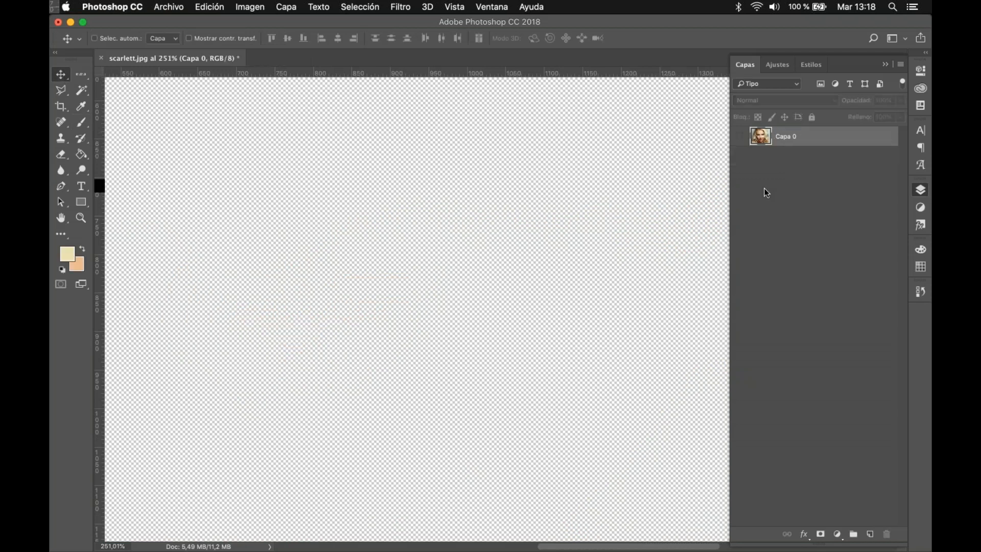
{"action": "key", "text": "super+z"}
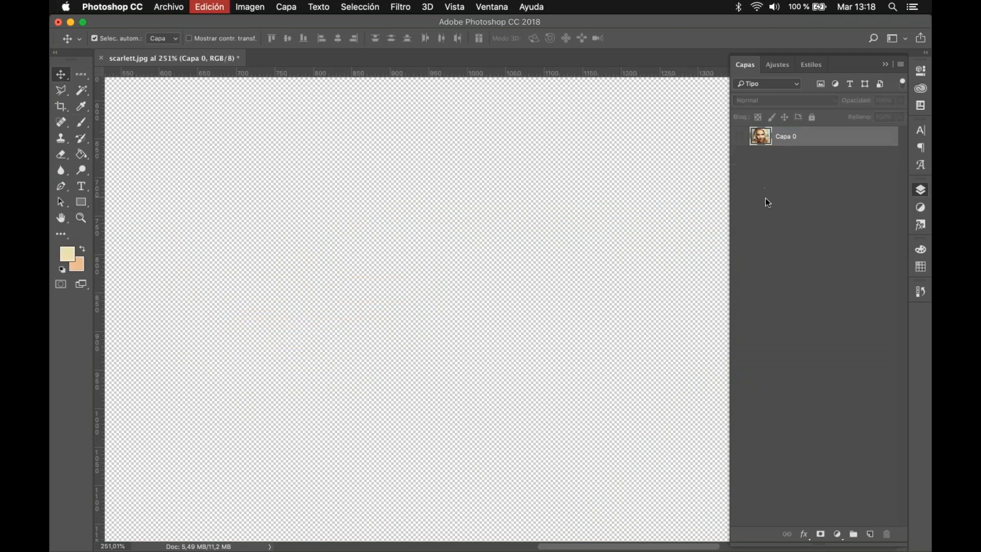
{"action": "key", "text": "super+z"}
Step: Delete the layer mask from Capa 0 copia, undo the deletion, and toggle the layer's visibility off and on
{"action": "right_click", "coordinate": [790, 136]}
{"action": "left_click", "coordinate": [755, 159]}
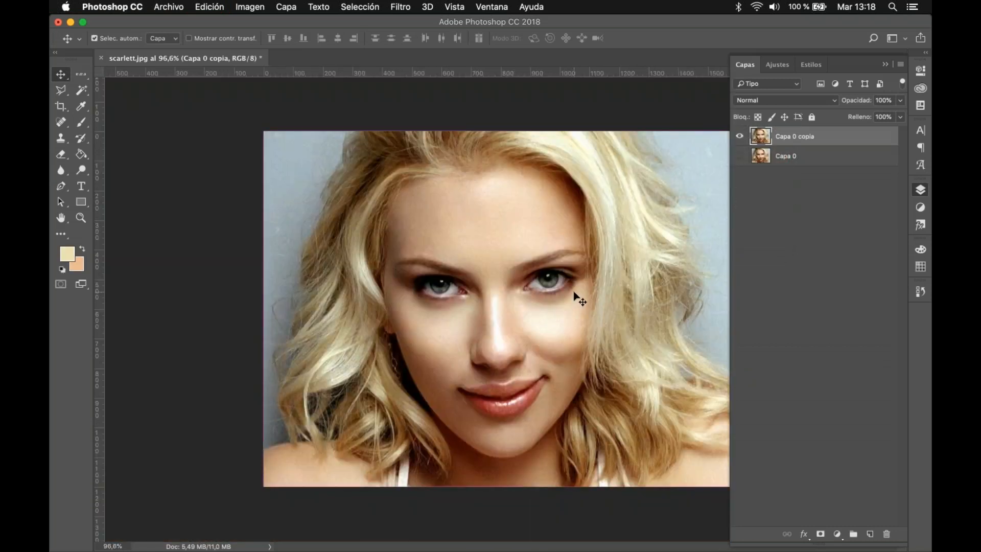
{"action": "key", "text": "super+z"}
{"action": "scroll", "coordinate": [576, 307], "scroll_direction": "up", "scroll_amount": 2}
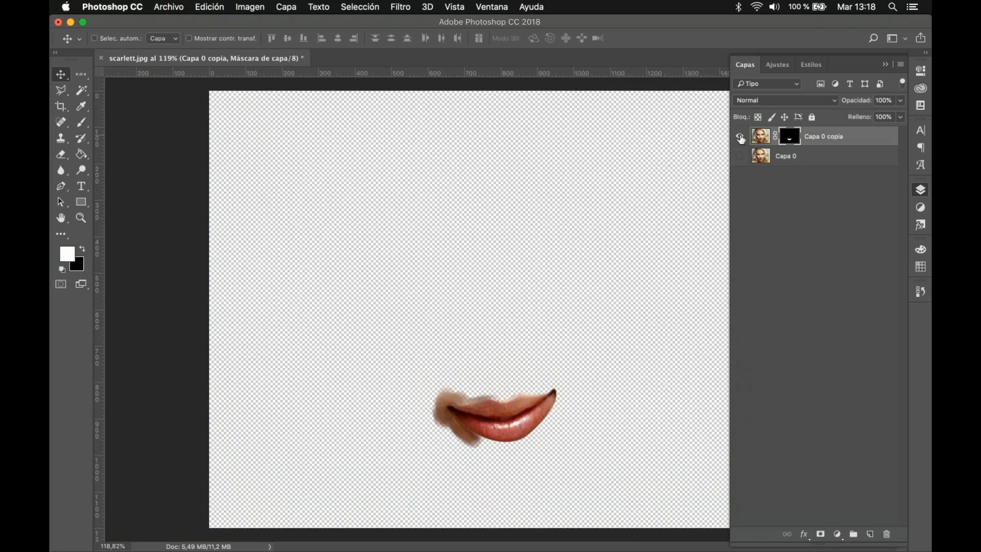
{"action": "left_click", "coordinate": [740, 137]}
{"action": "left_click", "coordinate": [739, 137]}
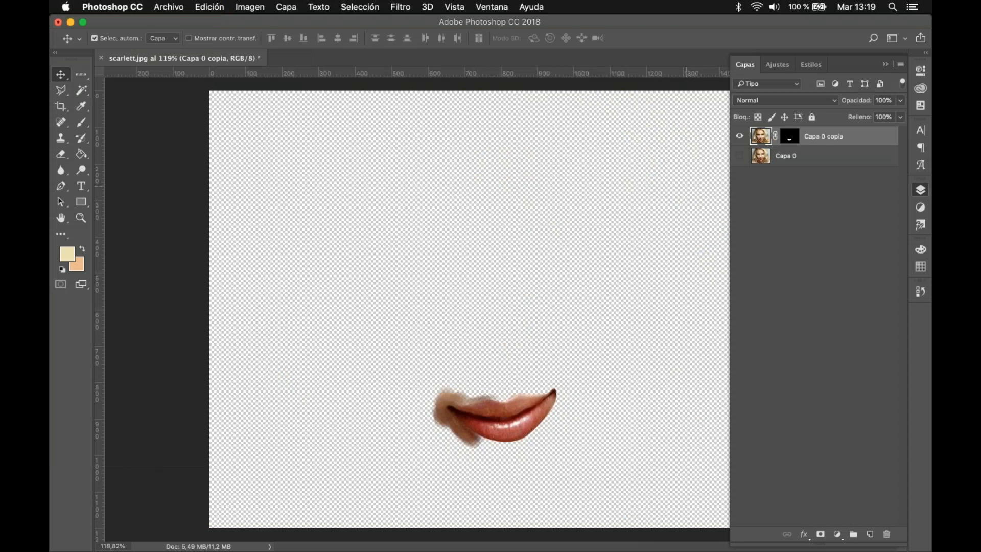
Step: Step back through the mask edits to the lip selection before the layer mask was added, and deselect it
{"action": "key", "text": "super+t"}
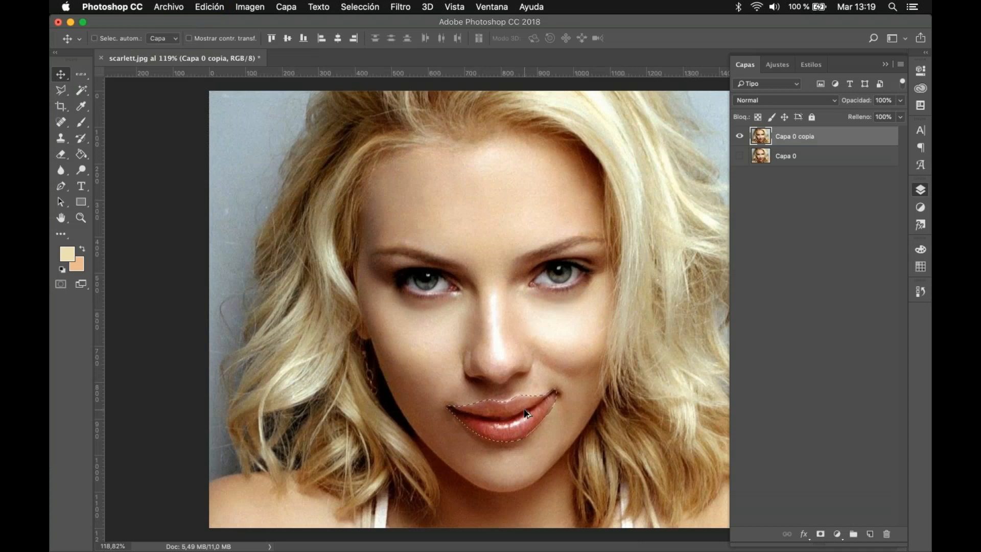
{"action": "scroll", "coordinate": [525, 410], "scroll_direction": "up", "scroll_amount": 2}
{"action": "scroll", "coordinate": [525, 410], "scroll_direction": "down", "scroll_amount": 3}
{"action": "scroll", "coordinate": [525, 410], "scroll_direction": "up", "scroll_amount": 1}
{"action": "scroll", "coordinate": [525, 409], "scroll_direction": "up", "scroll_amount": 5}
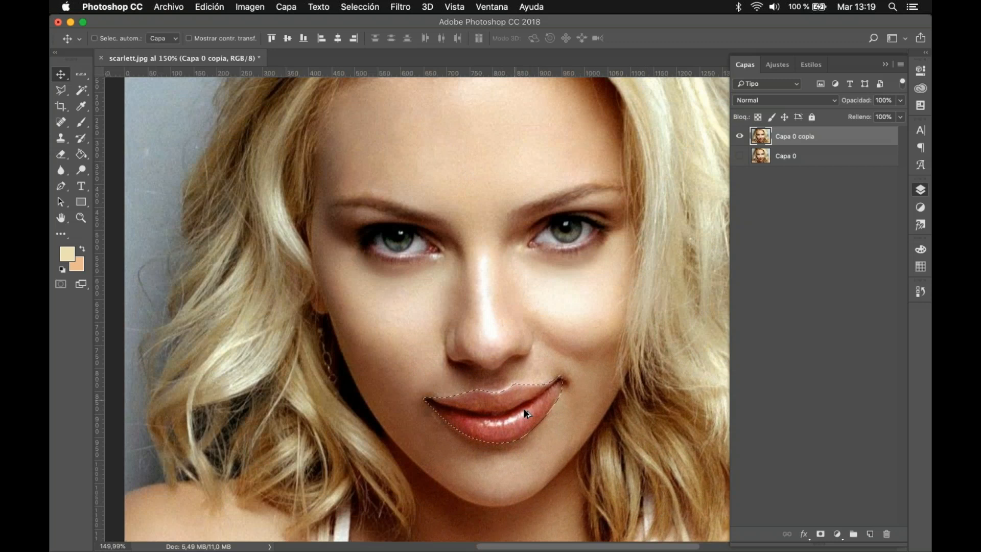
{"action": "key", "text": "super+d"}
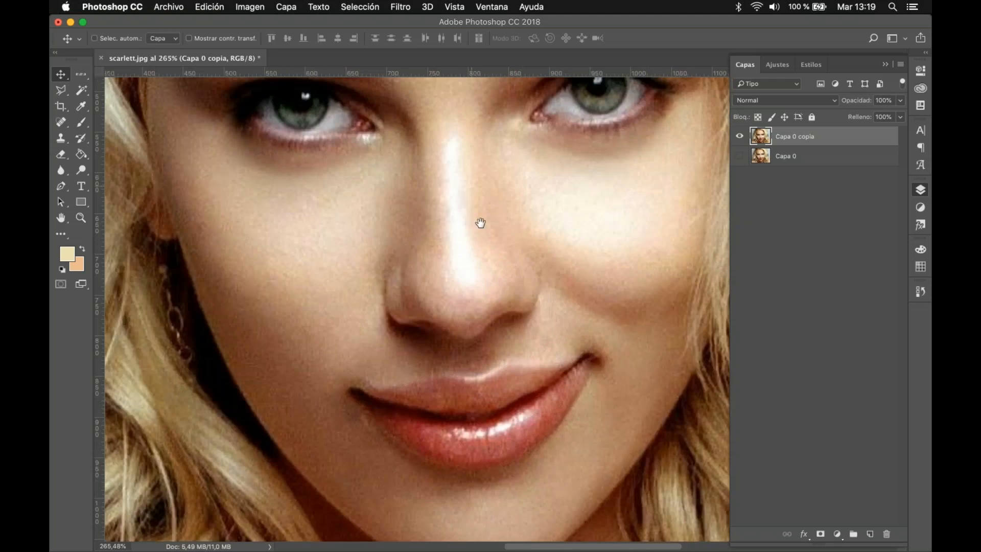
Step: Try the Magic Wand with a tolerance of 30 on the portrait's left-hand eye, and undo the selection
{"action": "left_click_drag", "start_coordinate": [513, 237], "coordinate": [537, 328]}
{"action": "left_click_drag", "start_coordinate": [497, 273], "coordinate": [632, 266]}
{"action": "scroll", "coordinate": [515, 220], "scroll_direction": "up", "scroll_amount": 2}
{"action": "left_click_drag", "start_coordinate": [504, 276], "coordinate": [533, 383]}
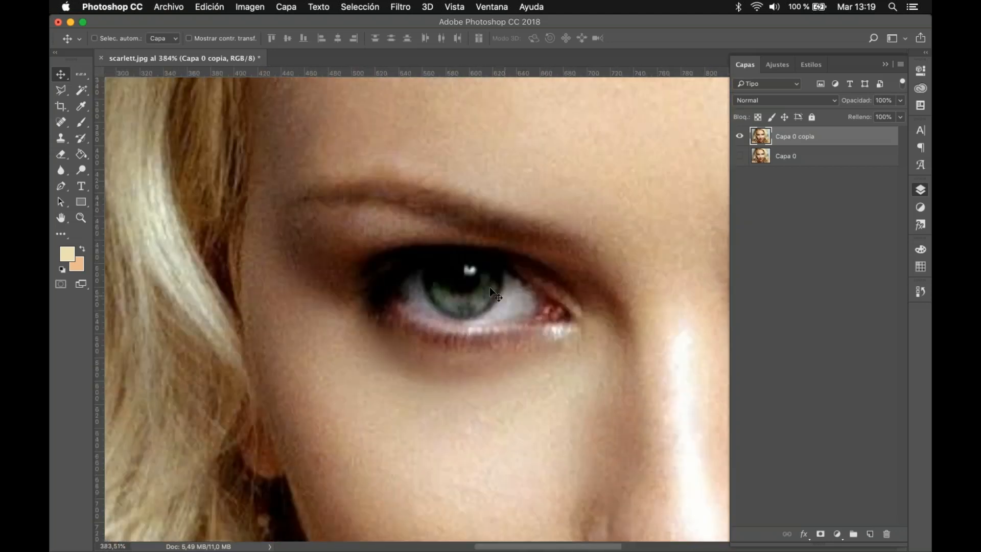
{"action": "left_click", "coordinate": [79, 92]}
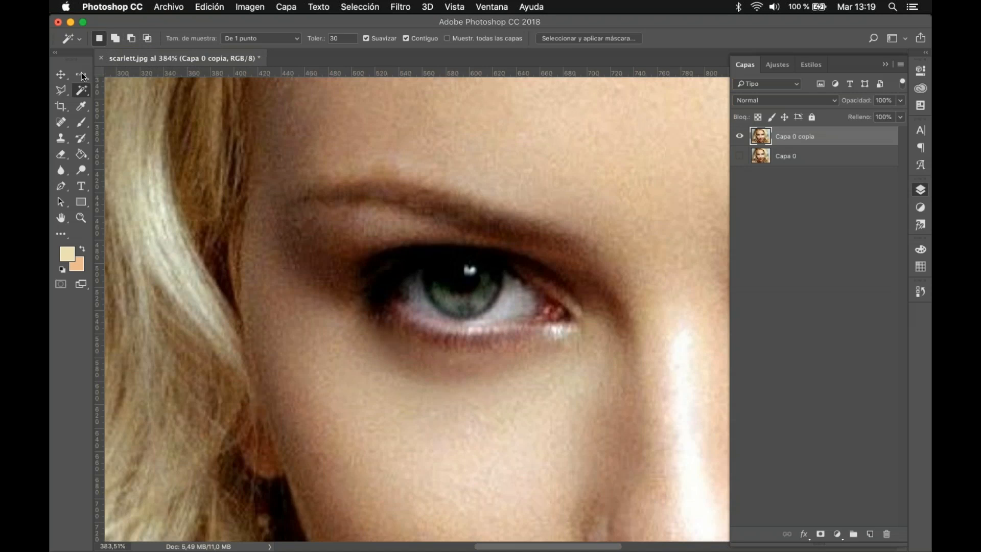
{"action": "left_click", "coordinate": [456, 321]}
{"action": "key", "text": "super+z"}
Step: Try Magic Wand selections on the lips, raising the tolerance from 30 to 40 for the second, and deselect
{"action": "left_click_drag", "start_coordinate": [542, 351], "coordinate": [462, 200]}
{"action": "left_click_drag", "start_coordinate": [545, 399], "coordinate": [435, 205]}
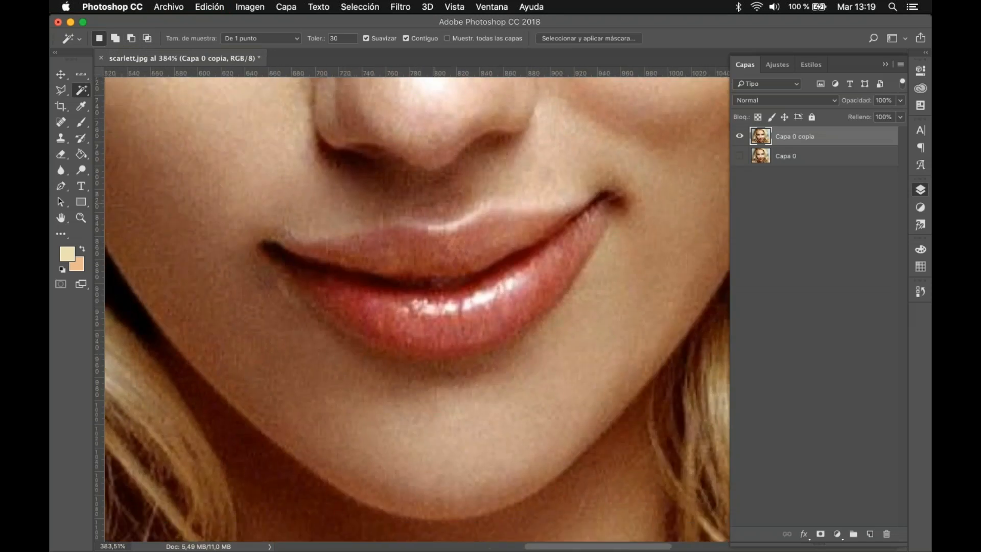
{"action": "left_click", "coordinate": [376, 336], "text": "shift"}
{"action": "left_click", "coordinate": [336, 39]}
{"action": "type", "text": "40"}
{"action": "left_click", "coordinate": [404, 274], "text": "shift"}
{"action": "key", "text": "super+d"}
Step: Build a lip selection with the Magic Wand at tolerance 20, adding areas of the lower lip, upper lip and lip highlights
{"action": "left_click", "coordinate": [324, 39]}
{"action": "type", "text": "20"}
{"action": "left_click", "coordinate": [114, 39]}
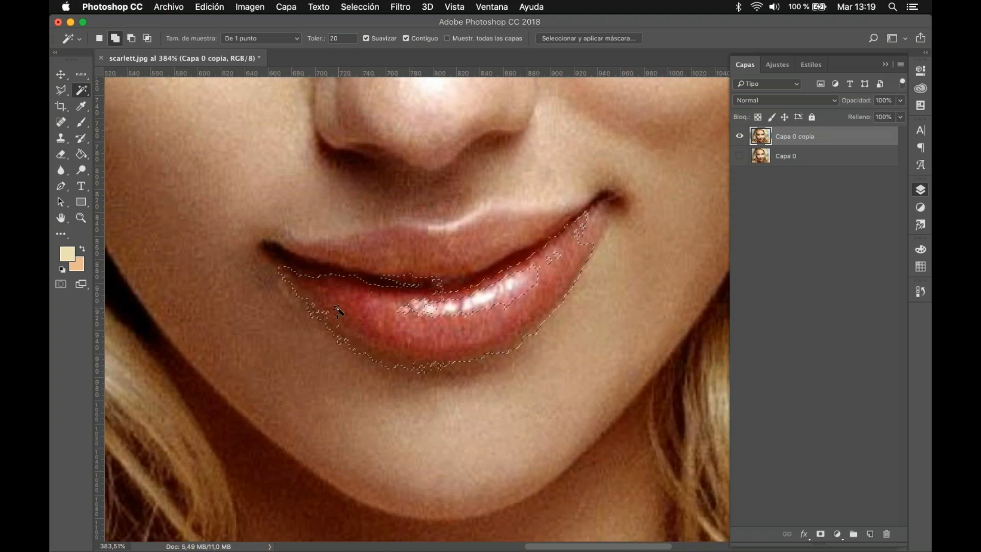
{"action": "left_click", "coordinate": [420, 270]}
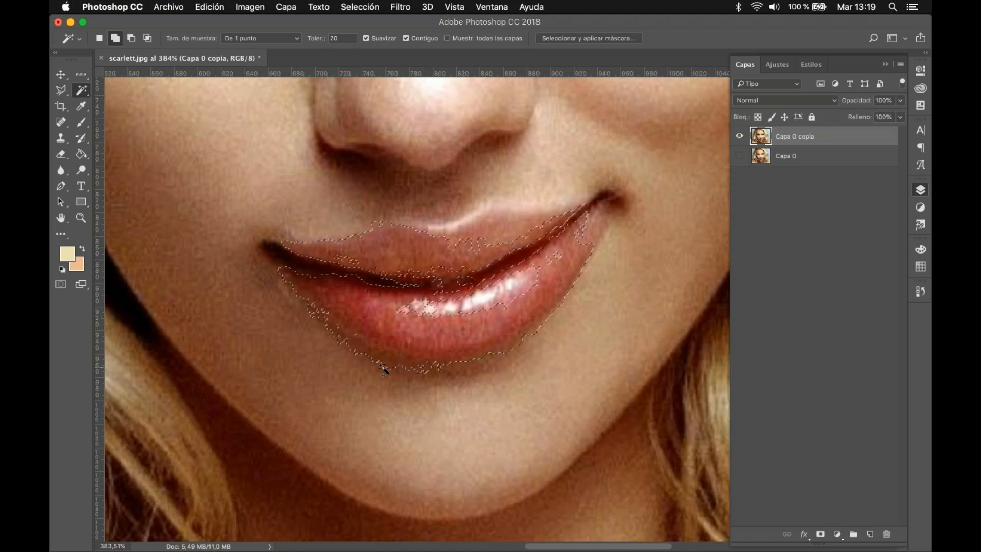
{"action": "left_click", "coordinate": [491, 240]}
{"action": "left_click", "coordinate": [499, 216]}
{"action": "left_click", "coordinate": [457, 278]}
{"action": "left_click", "coordinate": [439, 280]}
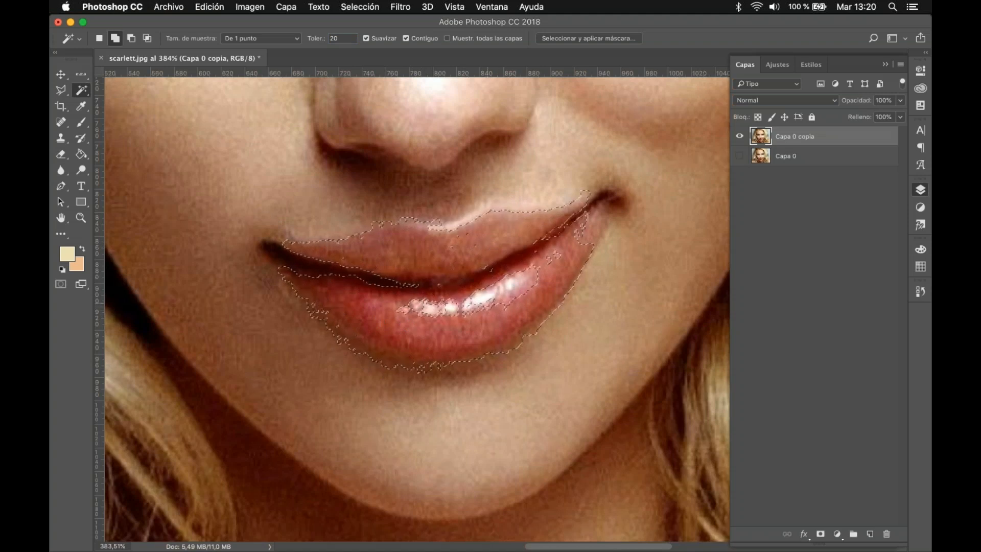
{"action": "left_click", "coordinate": [522, 295]}
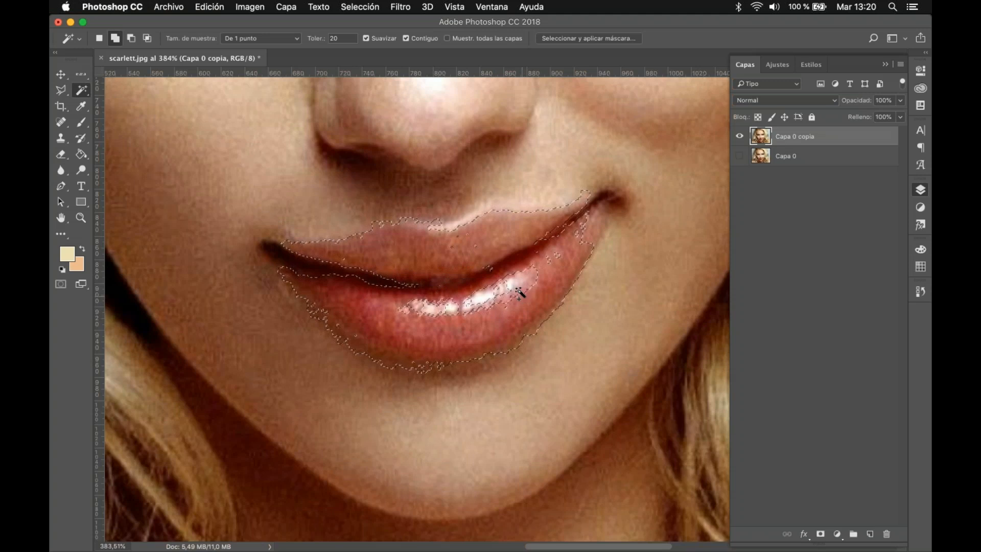
Step: Extend the lip selection into both corners of the mouth, undoing the addition that spills onto the cheek
{"action": "left_click", "coordinate": [312, 261]}
{"action": "left_click", "coordinate": [287, 252]}
{"action": "left_click", "coordinate": [406, 301]}
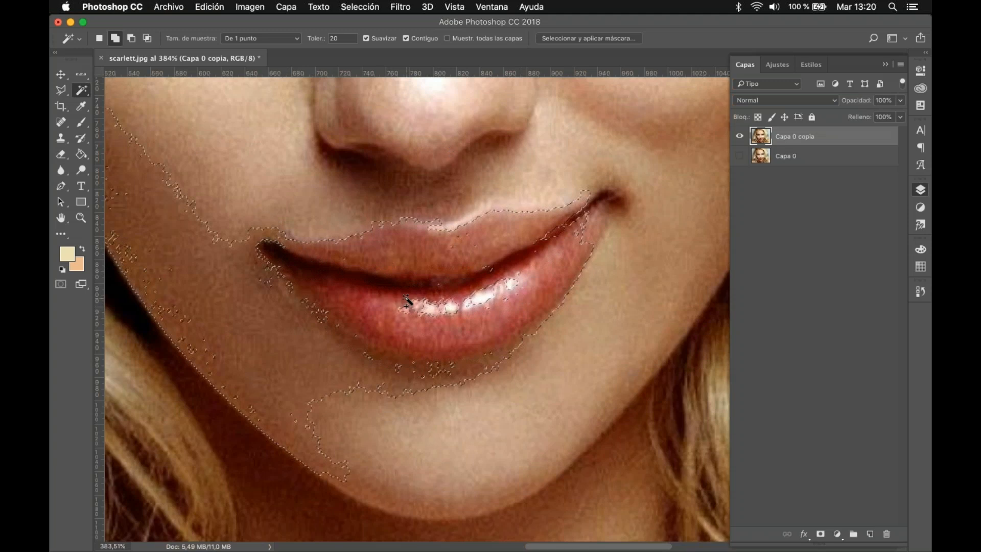
{"action": "key", "text": "super+z"}
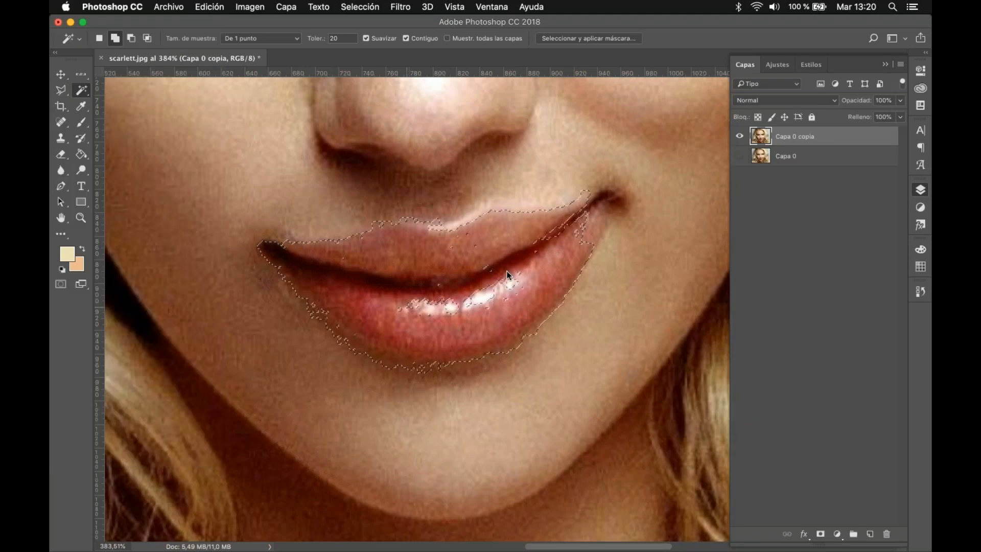
{"action": "left_click", "coordinate": [596, 218]}
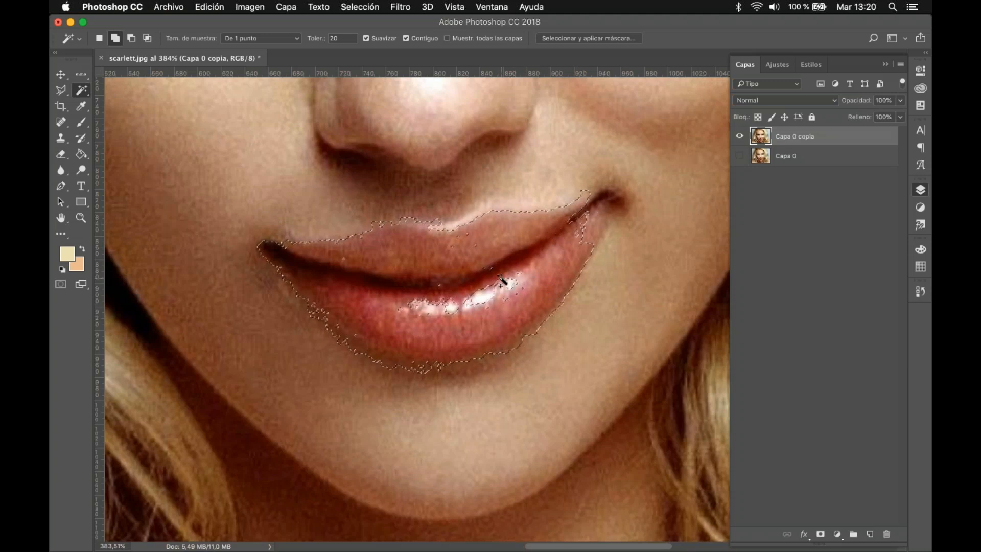
Step: Subtract two areas of the upper lip from the selection with the Magic Wand, and add part of it back
{"action": "left_click", "coordinate": [132, 37]}
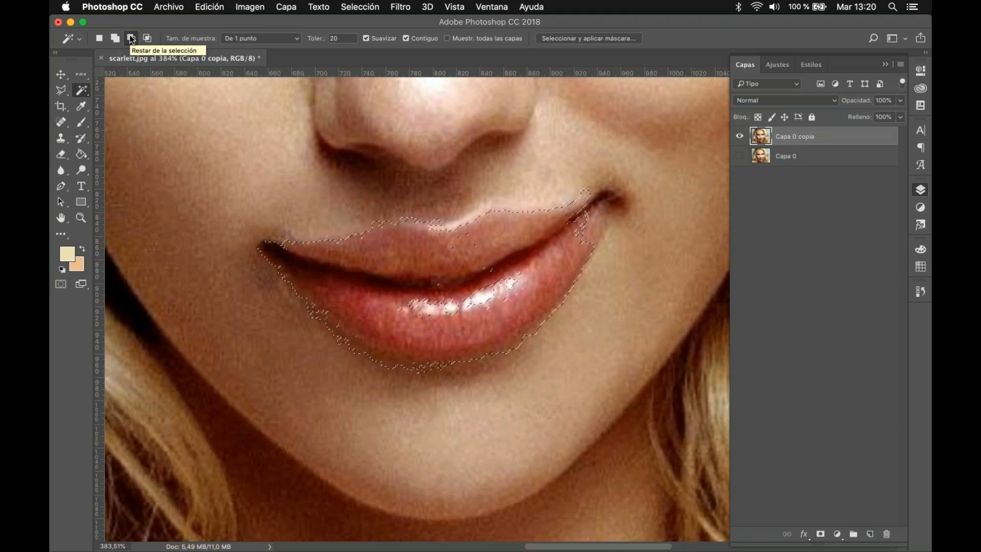
{"action": "left_click", "coordinate": [534, 229]}
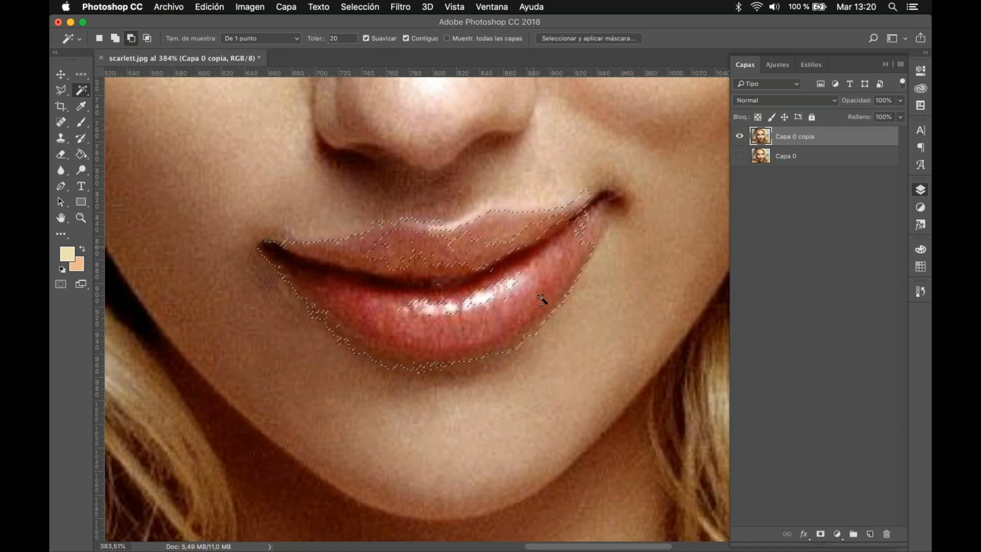
{"action": "left_click", "coordinate": [502, 214]}
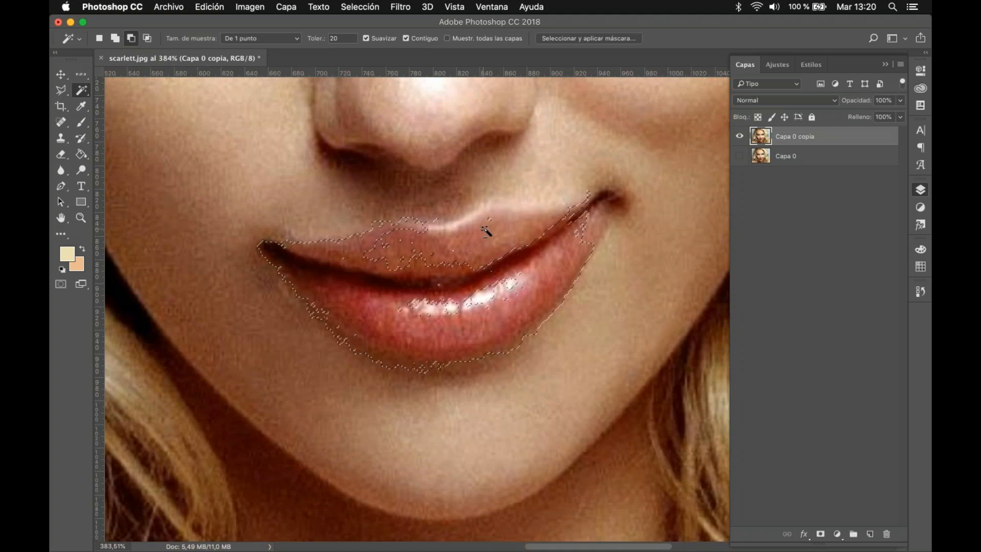
{"action": "key", "text": "shift"}
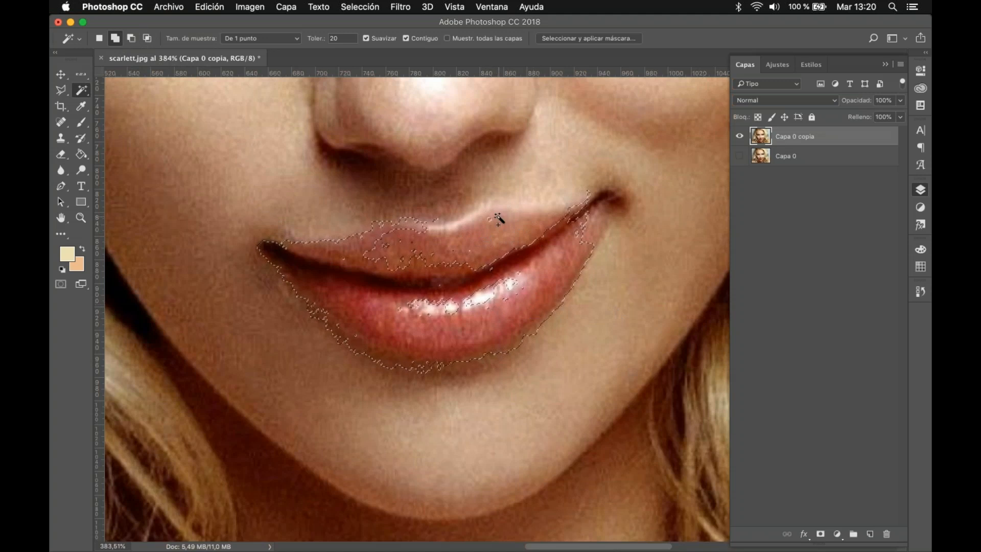
{"action": "left_click", "coordinate": [491, 238], "text": "shift"}
Step: Switch the Magic Wand back and forth between its subtract-from-selection and add-to-selection modes
{"action": "key", "text": "alt"}
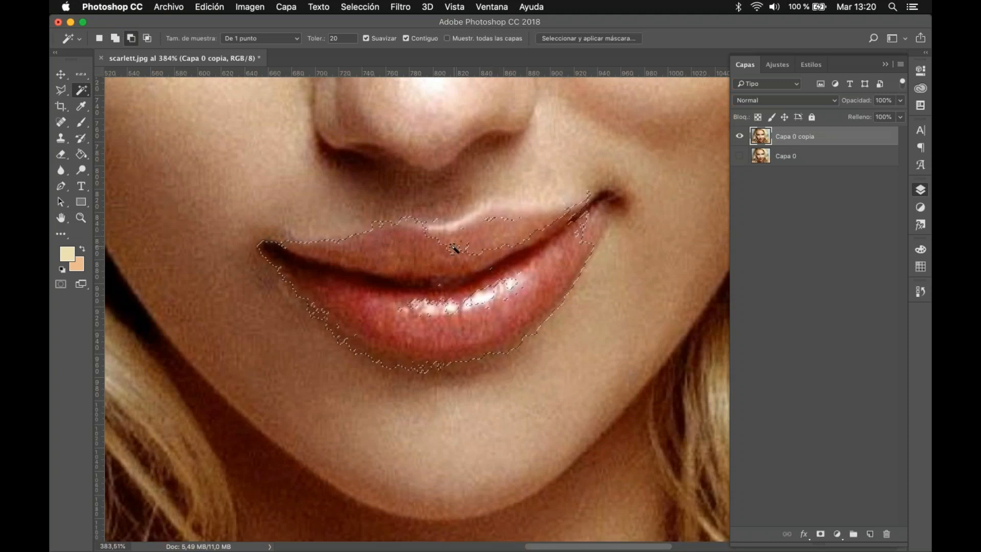
{"action": "key", "text": "alt"}
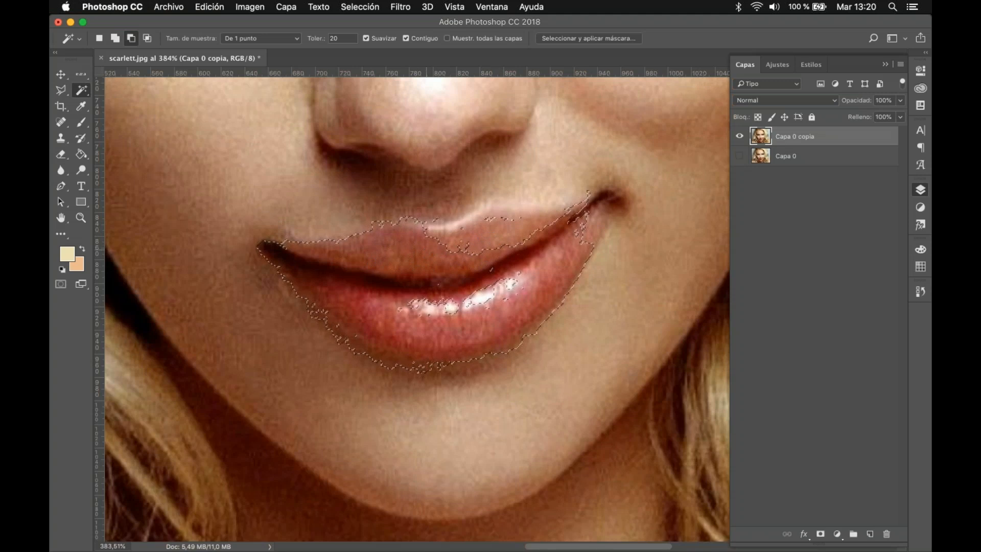
{"action": "key", "text": "alt"}
{"action": "key", "text": "alt"}
{"action": "key", "text": "alt+shift"}
{"action": "key", "text": "alt"}
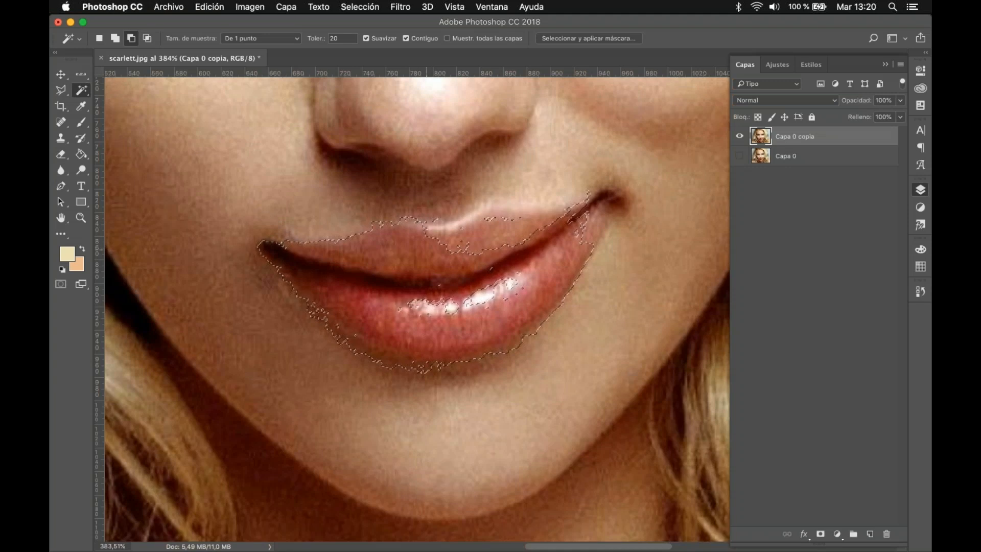
{"action": "key", "text": "alt"}
{"action": "left_click", "coordinate": [115, 39]}
{"action": "key", "text": "alt"}
{"action": "key", "text": "shift"}
{"action": "key", "text": "alt"}
Step: Try moving the selected lip pixels down and to the right on Capa 0 copia, and undo the moves
{"action": "key", "text": "v"}
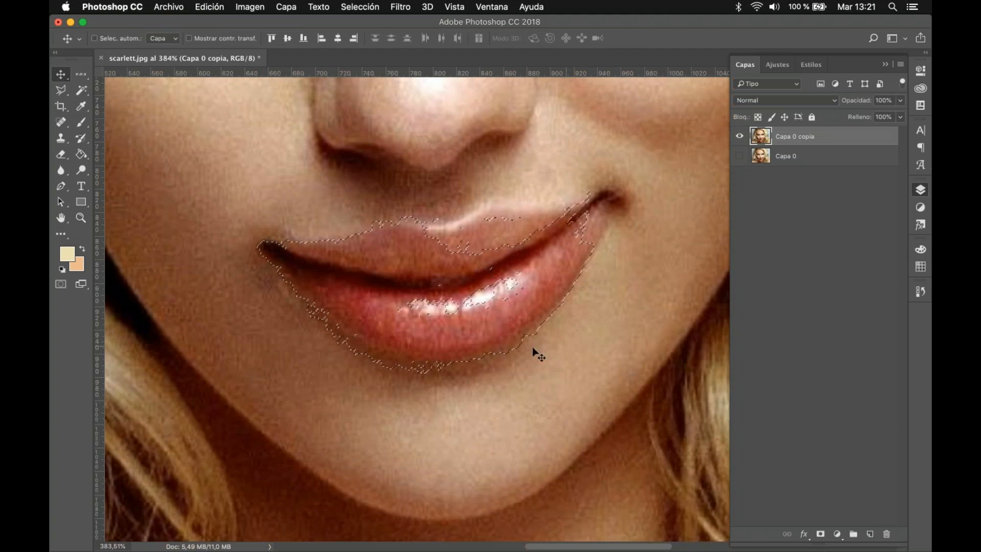
{"action": "left_click_drag", "start_coordinate": [417, 334], "coordinate": [473, 375]}
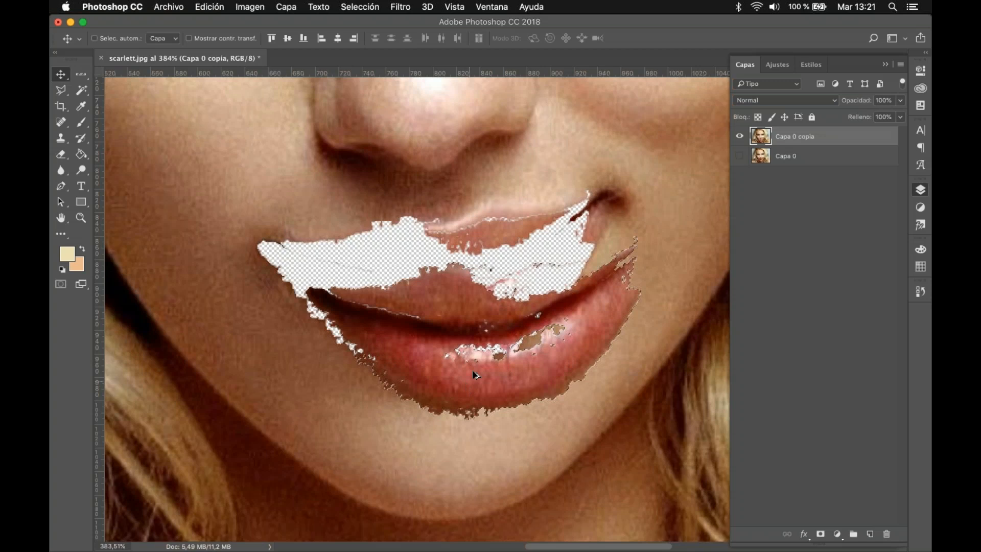
{"action": "scroll", "coordinate": [474, 375], "scroll_direction": "down", "scroll_amount": 3}
{"action": "scroll", "coordinate": [474, 368], "scroll_direction": "down", "scroll_amount": 2}
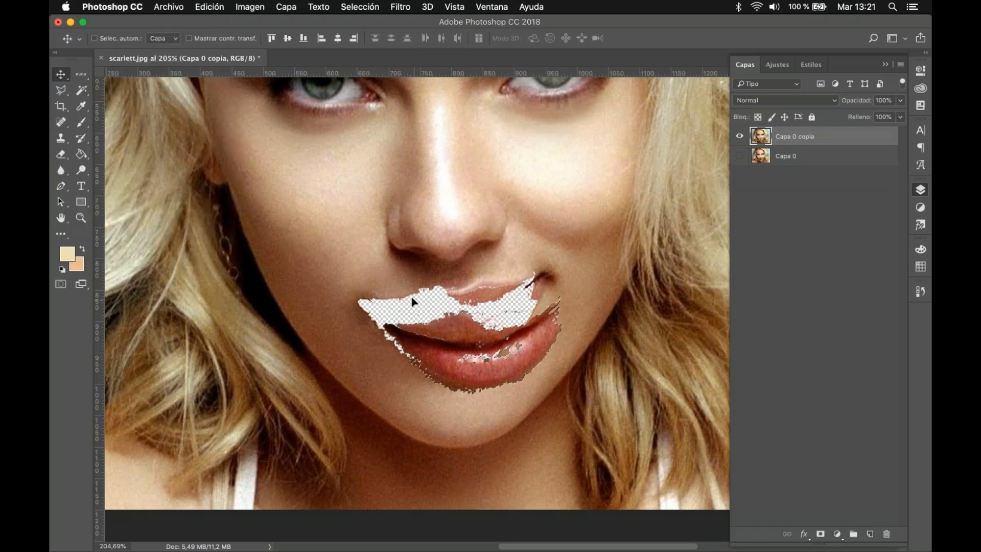
{"action": "left_click_drag", "start_coordinate": [407, 302], "coordinate": [426, 327]}
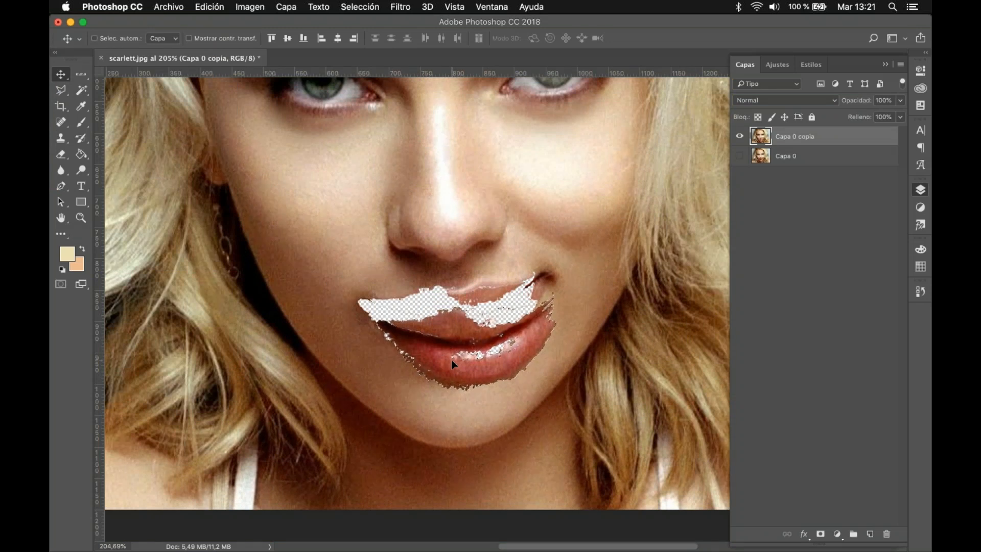
{"action": "key", "text": "super+z"}
{"action": "key", "text": "super+z"}
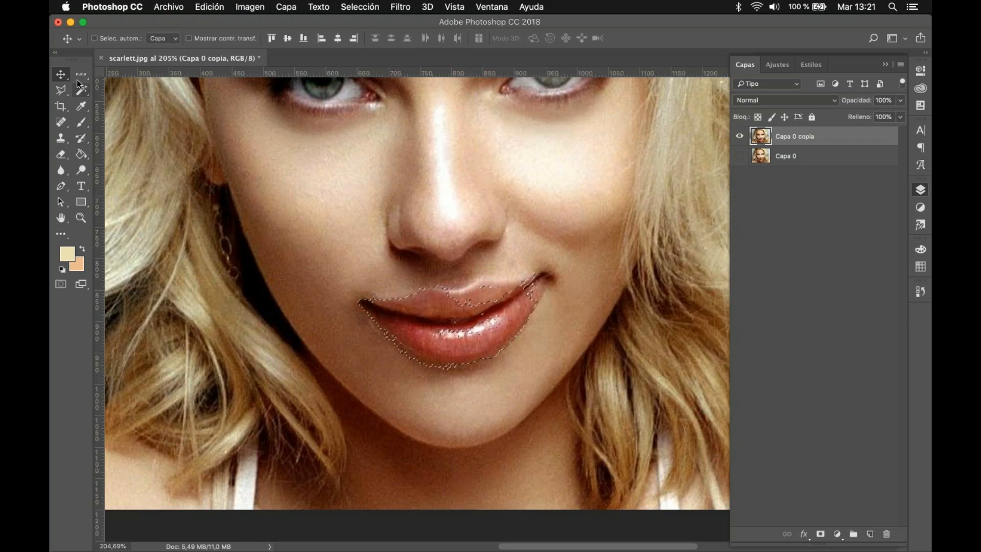
Step: Nudge only the selection outline down toward the chin and back up over the lips with a marquee tool active
{"action": "key", "text": "m"}
{"action": "key", "text": "Down"}
{"action": "key", "text": "Down"}
{"action": "key", "text": "Down"}
{"action": "key", "text": "Down"}
{"action": "key", "text": "Down"}
{"action": "key", "text": "Down"}
{"action": "key", "text": "Down"}
{"action": "key", "text": "Down"}
{"action": "key", "text": "Down"}
{"action": "key", "text": "Down"}
{"action": "key", "text": "Down"}
{"action": "key", "text": "Down"}
{"action": "key", "text": "Down"}
{"action": "key", "text": "Down"}
{"action": "key", "text": "Down"}
{"action": "key", "text": "Down"}
{"action": "key", "text": "Down"}
{"action": "key", "text": "Down"}
{"action": "key", "text": "Down"}
{"action": "key", "text": "Down"}
{"action": "key", "text": "Down"}
{"action": "key", "text": "Down"}
{"action": "key", "text": "Down"}
{"action": "key", "text": "Down"}
{"action": "key", "text": "Down"}
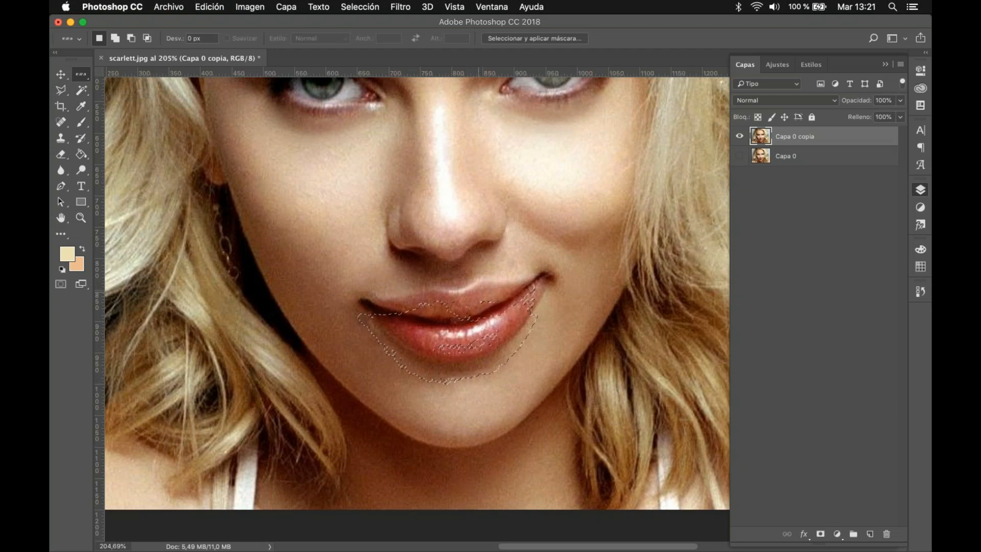
{"action": "key", "text": "Down"}
{"action": "key", "text": "Down"}
{"action": "key", "text": "Down"}
{"action": "key", "text": "Down"}
{"action": "key", "text": "Down"}
{"action": "key", "text": "Down"}
{"action": "key", "text": "Down"}
{"action": "key", "text": "Down"}
{"action": "key", "text": "Down"}
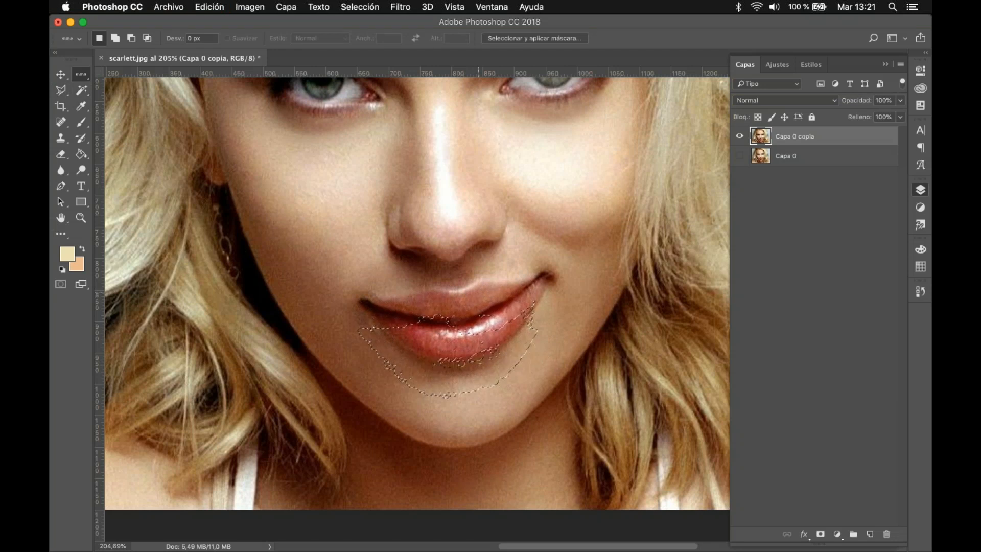
{"action": "key", "text": "Up"}
{"action": "key", "text": "Up"}
{"action": "key", "text": "Up"}
{"action": "key", "text": "Up"}
{"action": "key", "text": "Up"}
{"action": "key", "text": "Up"}
{"action": "key", "text": "Up"}
{"action": "key", "text": "Up"}
{"action": "key", "text": "Up"}
{"action": "key", "text": "Up"}
{"action": "key", "text": "Up"}
{"action": "key", "text": "Up"}
{"action": "key", "text": "Up"}
{"action": "key", "text": "Up"}
{"action": "key", "text": "Up"}
{"action": "key", "text": "Up"}
{"action": "key", "text": "Up"}
{"action": "key", "text": "Up"}
{"action": "key", "text": "Up"}
{"action": "key", "text": "Up"}
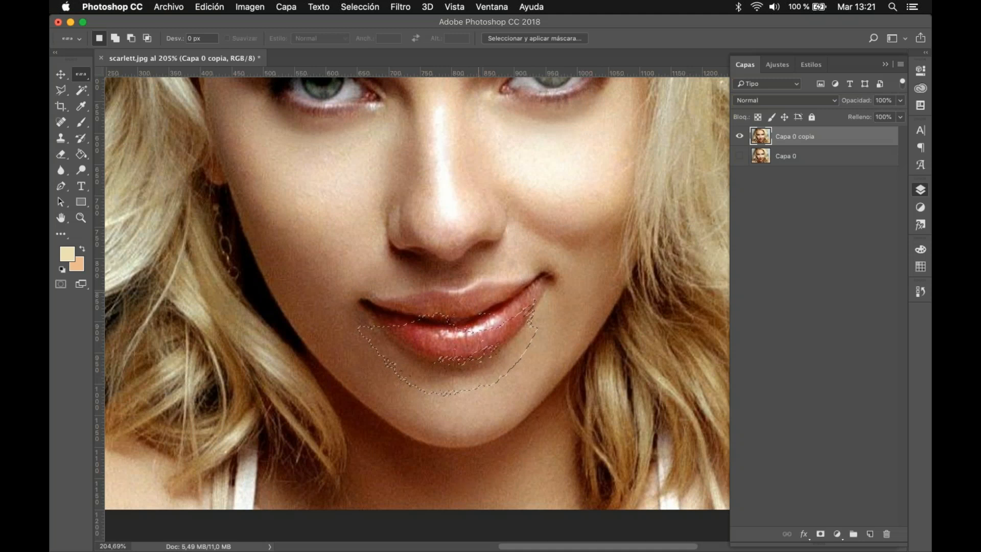
{"action": "key", "text": "Up"}
{"action": "key", "text": "Up"}
{"action": "key", "text": "Up"}
{"action": "key", "text": "Up"}
{"action": "key", "text": "Up"}
{"action": "key", "text": "Up"}
{"action": "key", "text": "Up"}
{"action": "key", "text": "Up"}
{"action": "key", "text": "Up"}
{"action": "key", "text": "Up"}
{"action": "key", "text": "Up"}
{"action": "key", "text": "Up"}
{"action": "key", "text": "Up"}
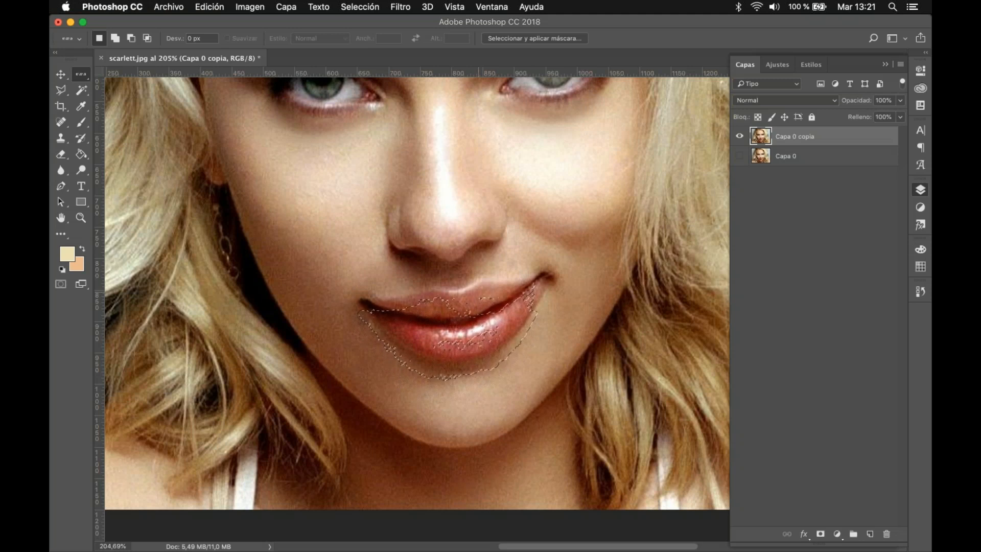
{"action": "key", "text": "Up"}
{"action": "key", "text": "Up"}
{"action": "key", "text": "Up"}
{"action": "key", "text": "Up"}
{"action": "key", "text": "Up"}
{"action": "key", "text": "Up"}
{"action": "key", "text": "Up"}
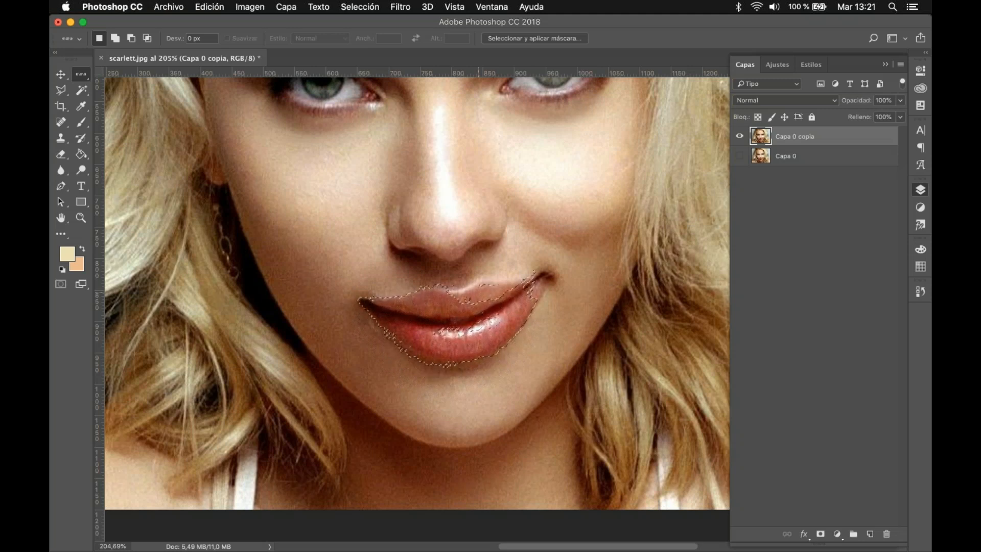
{"action": "key", "text": "Up"}
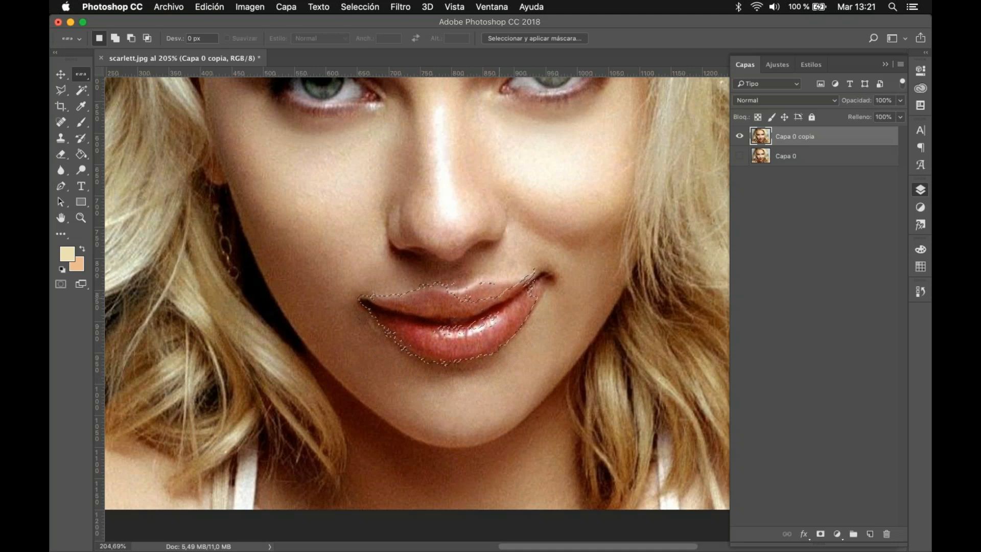
Step: Hide Capa 0 copia, add a new empty layer, and place it at the bottom of the layer stack
{"action": "left_click", "coordinate": [739, 138]}
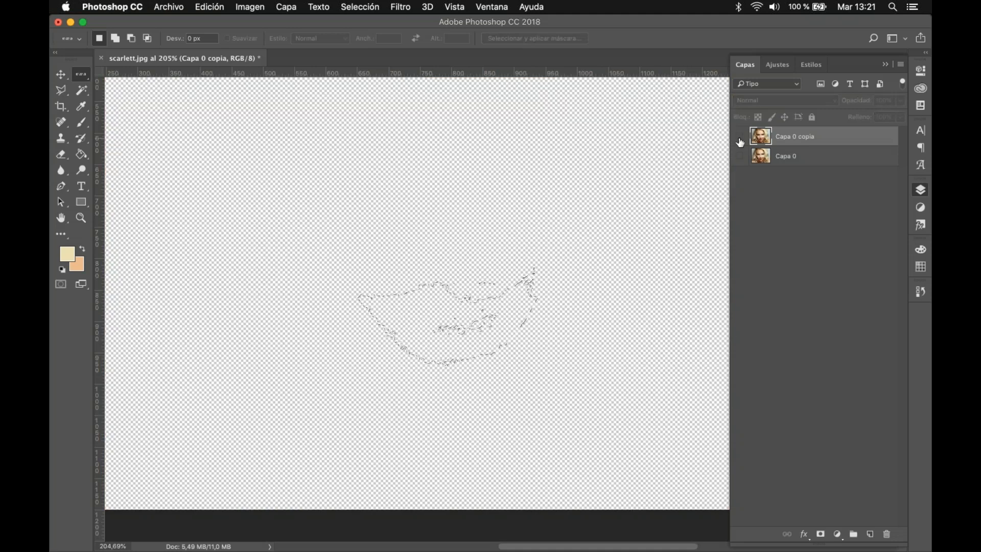
{"action": "left_click", "coordinate": [869, 534]}
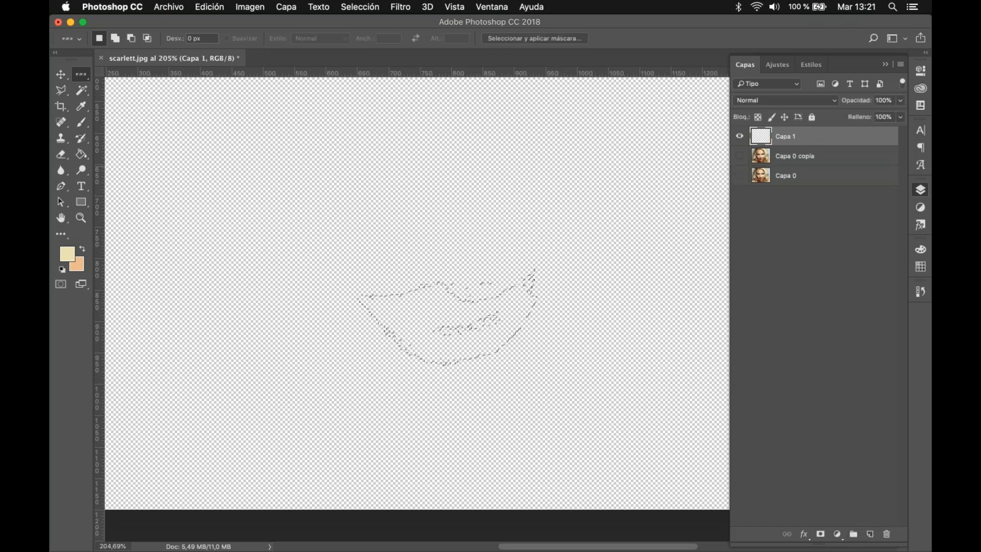
{"action": "left_click_drag", "start_coordinate": [812, 136], "coordinate": [812, 205]}
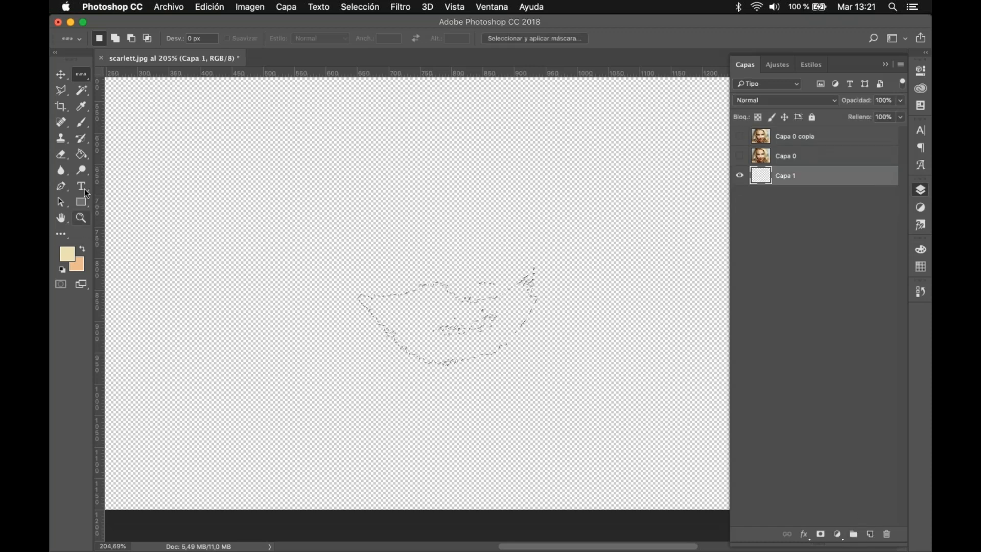
Step: Reset the colours to default black and white, and fill the lip selection on Capa 1 with black using the Paint Bucket
{"action": "left_click", "coordinate": [81, 155]}
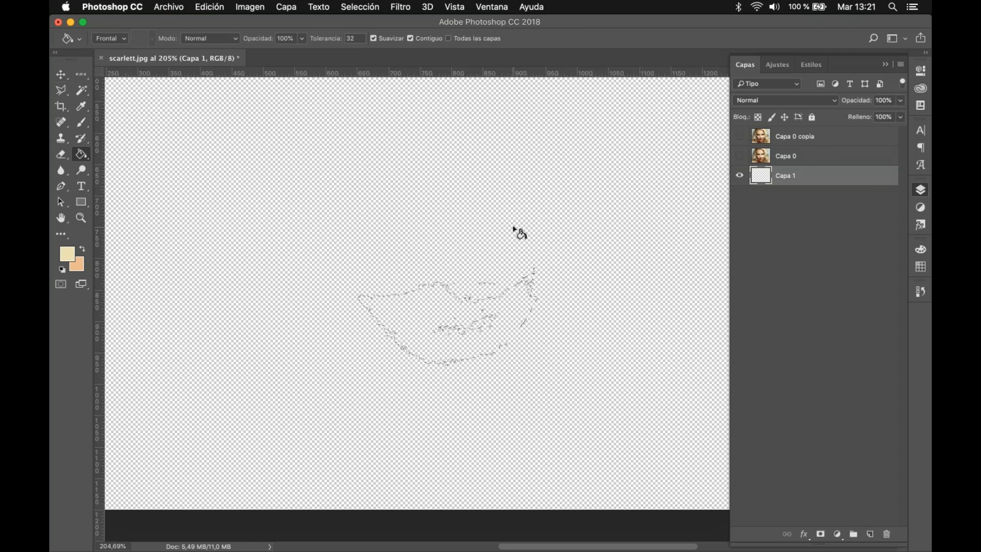
{"action": "left_click", "coordinate": [62, 269]}
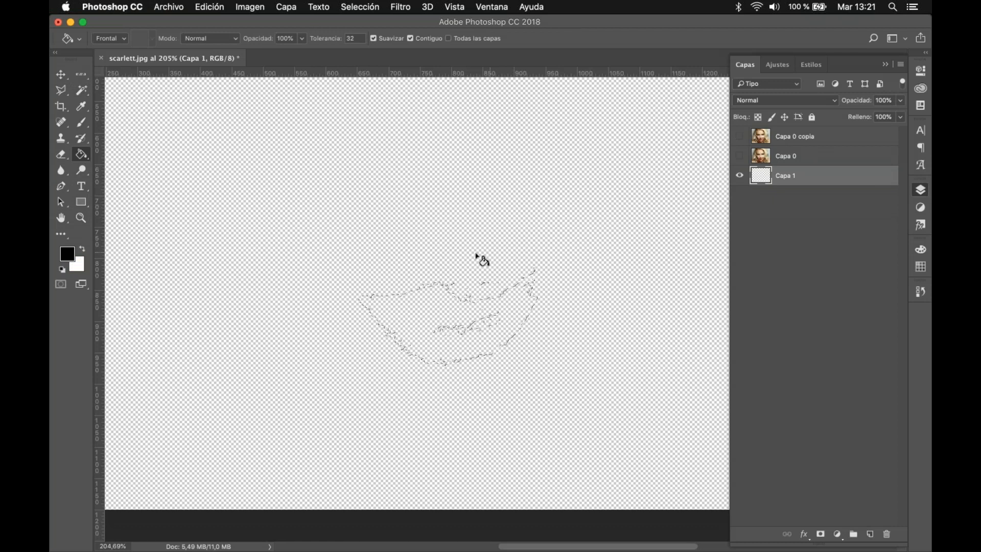
{"action": "scroll", "coordinate": [443, 249], "scroll_direction": "down", "scroll_amount": 2}
{"action": "left_click", "coordinate": [425, 302]}
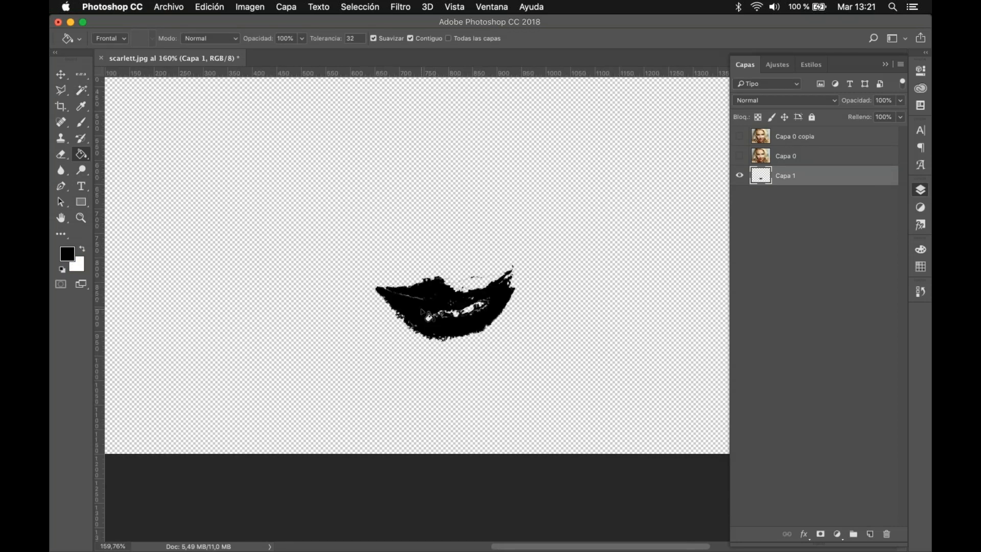
{"action": "scroll", "coordinate": [430, 321], "scroll_direction": "up", "scroll_amount": 4}
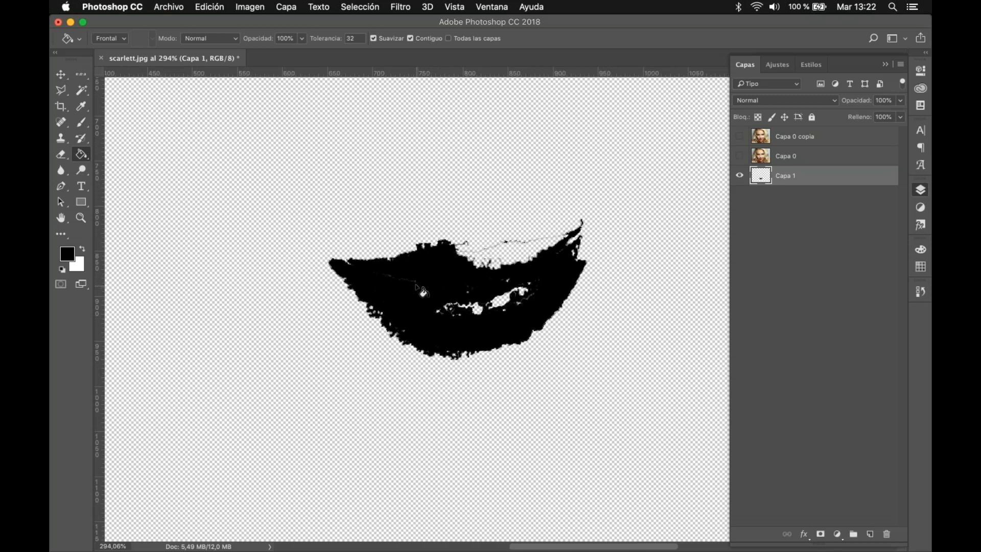
Step: Toggle the visibility of Capa 1 off and on several times, leaving the layer hidden
{"action": "left_click", "coordinate": [740, 175]}
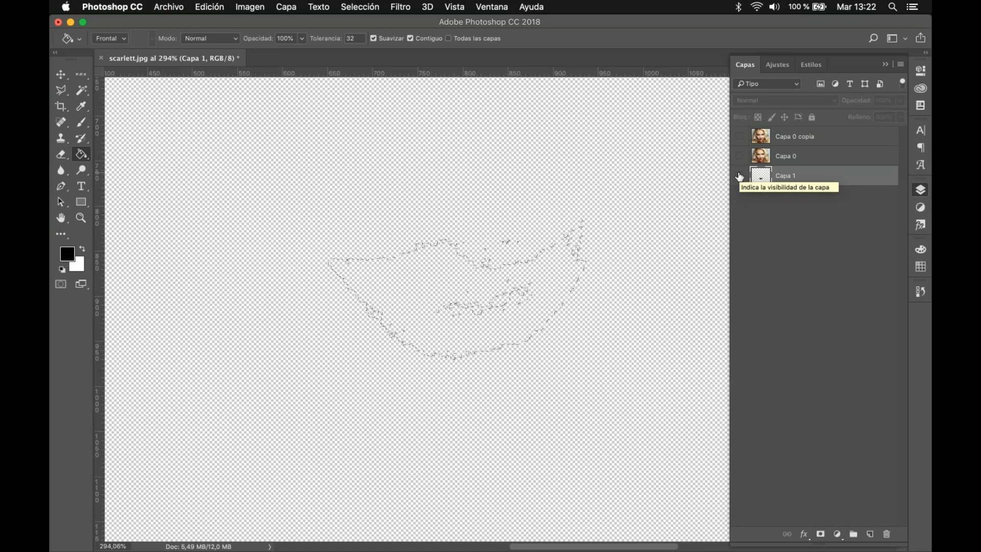
{"action": "left_click", "coordinate": [739, 177]}
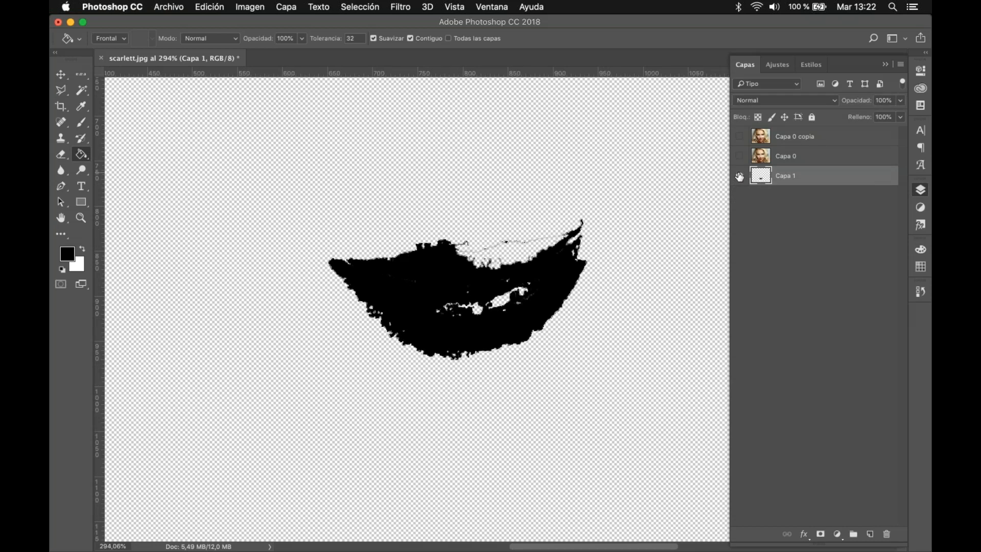
{"action": "left_click", "coordinate": [740, 176]}
{"action": "left_click", "coordinate": [739, 176]}
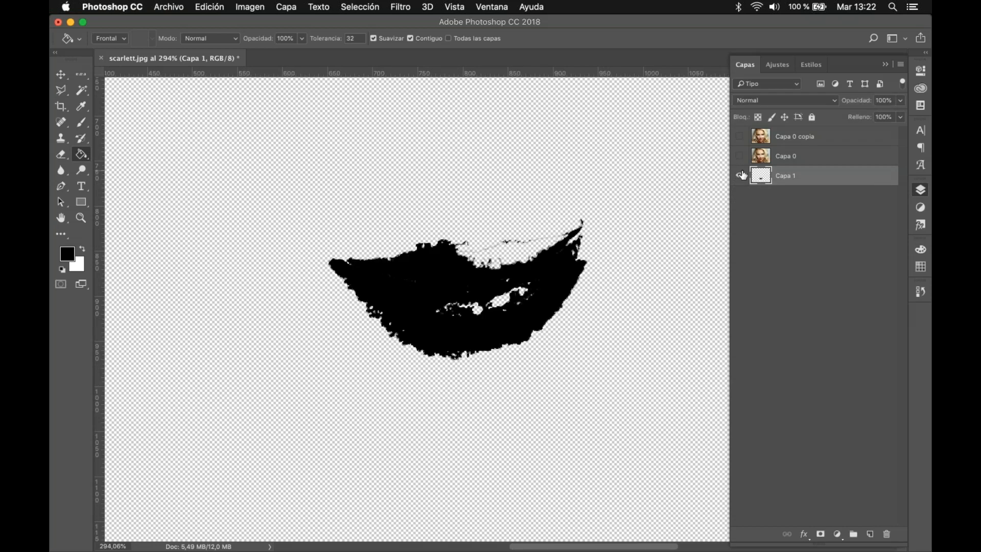
{"action": "left_click", "coordinate": [740, 176]}
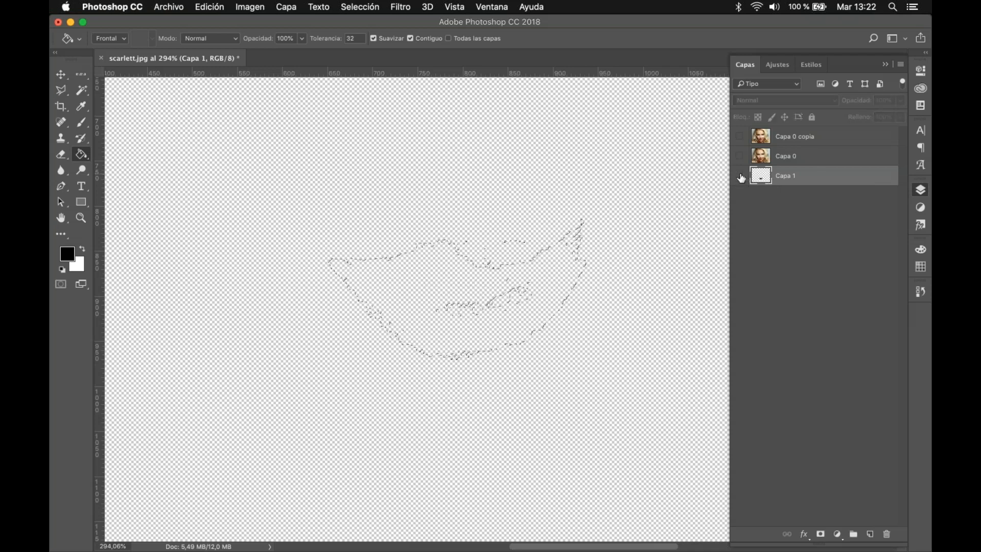
Step: Hide the black-filled Capa 1, show Capa 0 copia again, and make it the active layer
{"action": "left_click", "coordinate": [741, 176]}
{"action": "left_click", "coordinate": [740, 177]}
{"action": "left_click", "coordinate": [741, 177]}
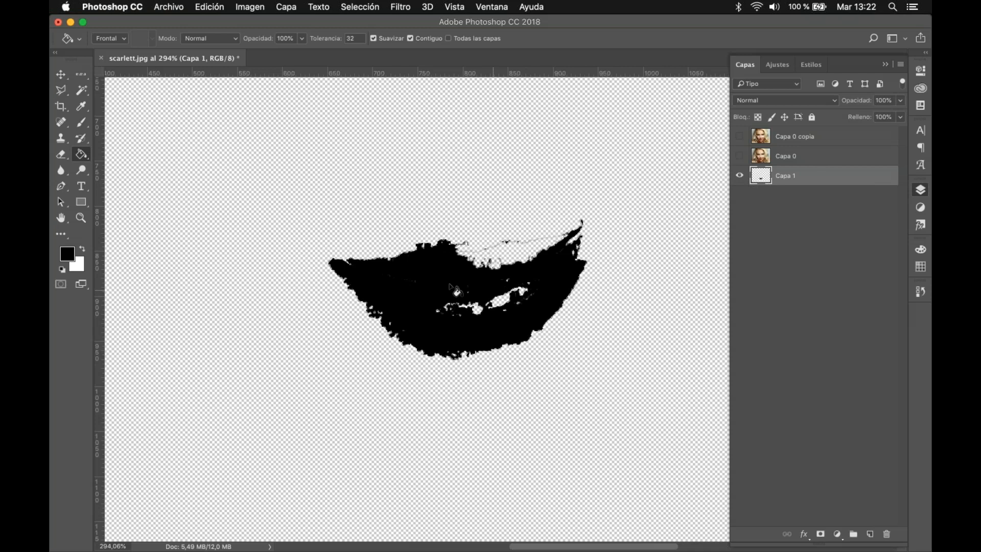
{"action": "left_click", "coordinate": [739, 176]}
{"action": "left_click", "coordinate": [740, 136]}
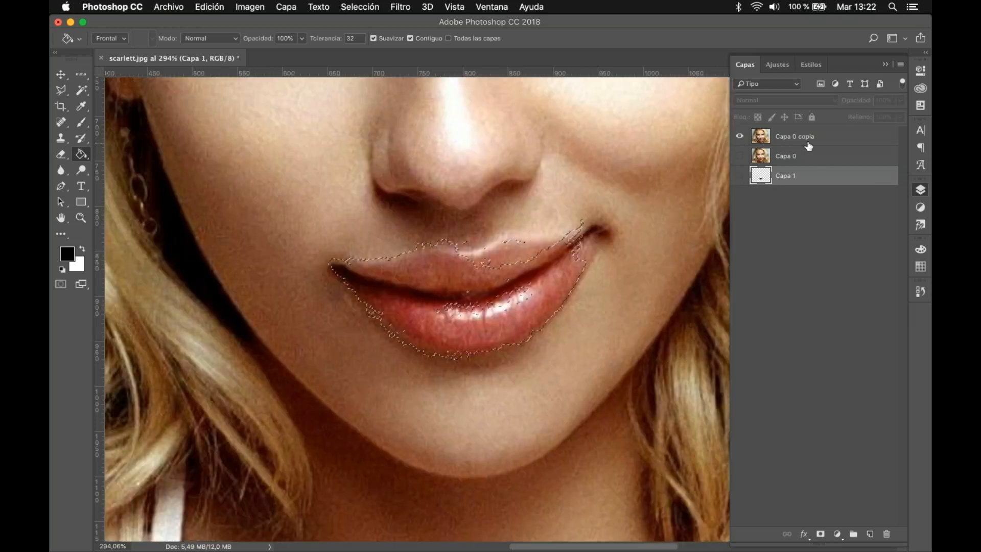
{"action": "left_click", "coordinate": [831, 139]}
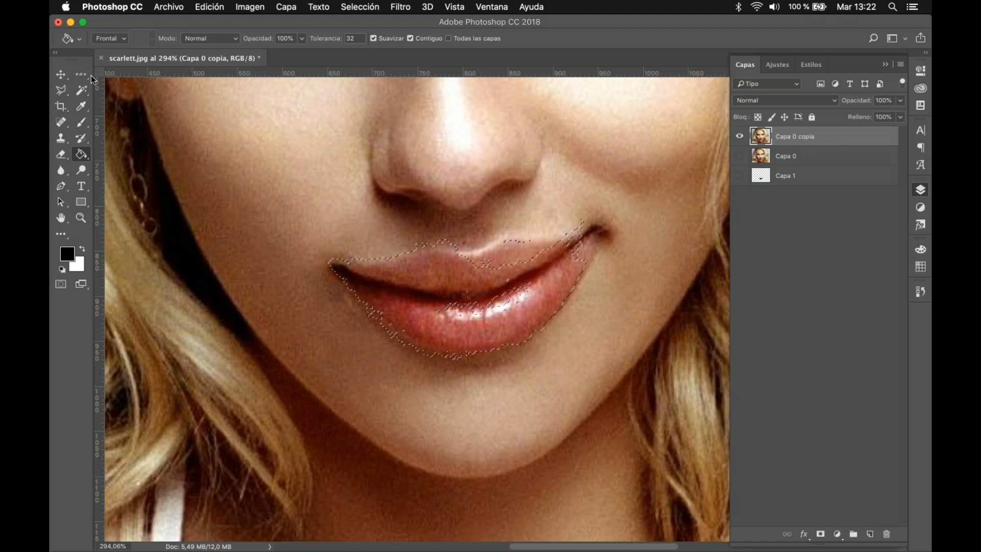
Step: Switch to the Move tool and clear the lip selection
{"action": "left_click", "coordinate": [61, 75]}
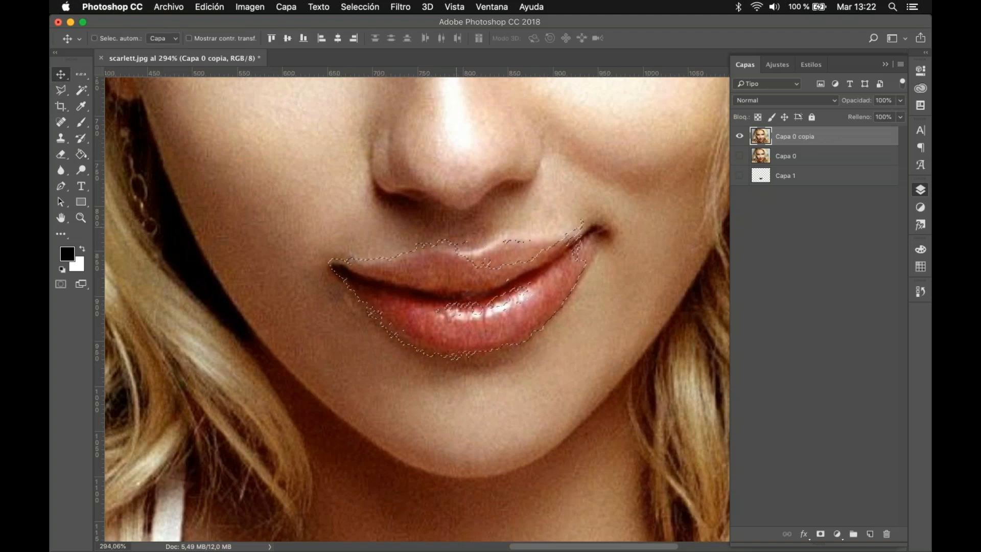
{"action": "scroll", "coordinate": [498, 297], "scroll_direction": "down", "scroll_amount": 10}
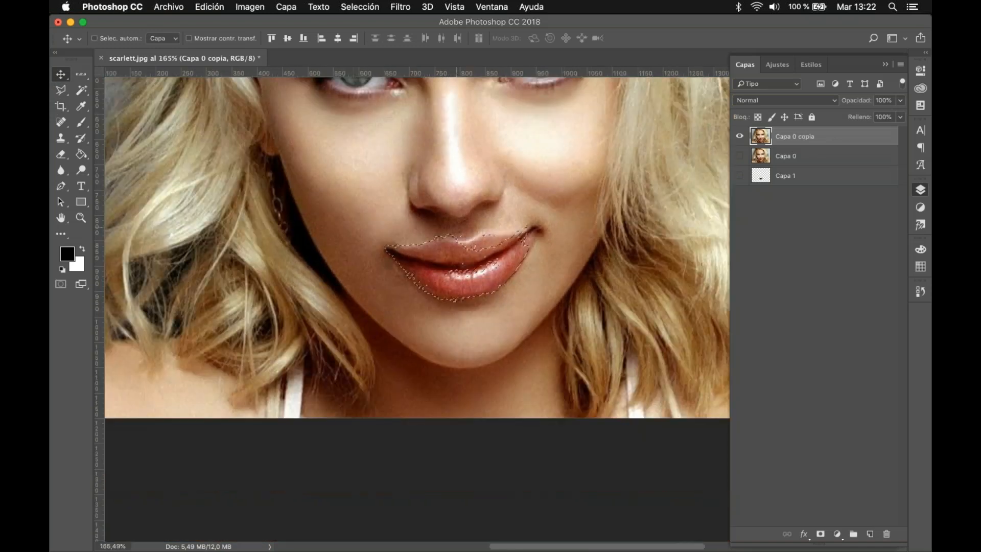
{"action": "scroll", "coordinate": [498, 297], "scroll_direction": "up", "scroll_amount": 6}
{"action": "key", "text": "super+d"}
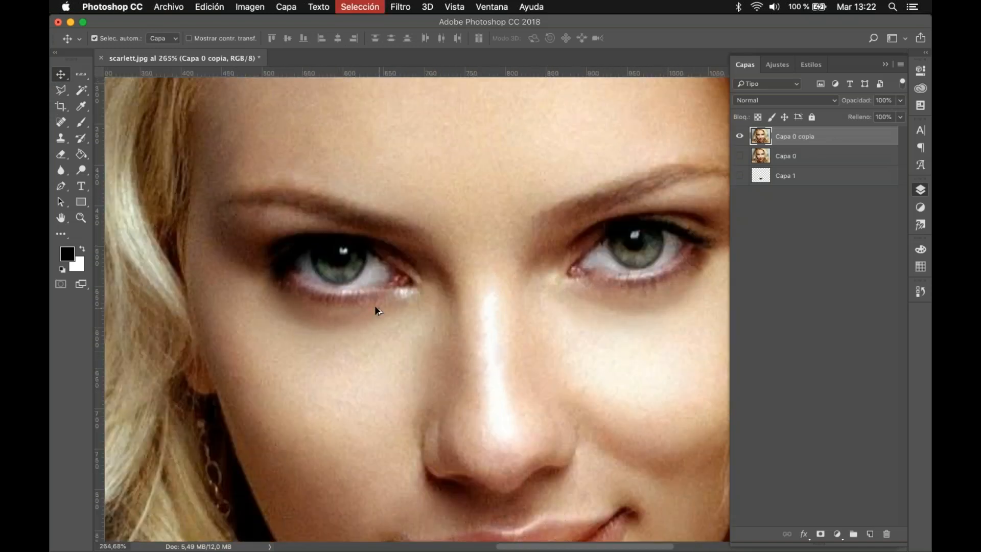
Step: Select the iris of the eye on the image's left with the Elliptical Marquee and nudge the outline slightly right
{"action": "scroll", "coordinate": [376, 310], "scroll_direction": "up", "scroll_amount": 3}
{"action": "scroll", "coordinate": [377, 310], "scroll_direction": "down", "scroll_amount": 3}
{"action": "left_click", "coordinate": [81, 74]}
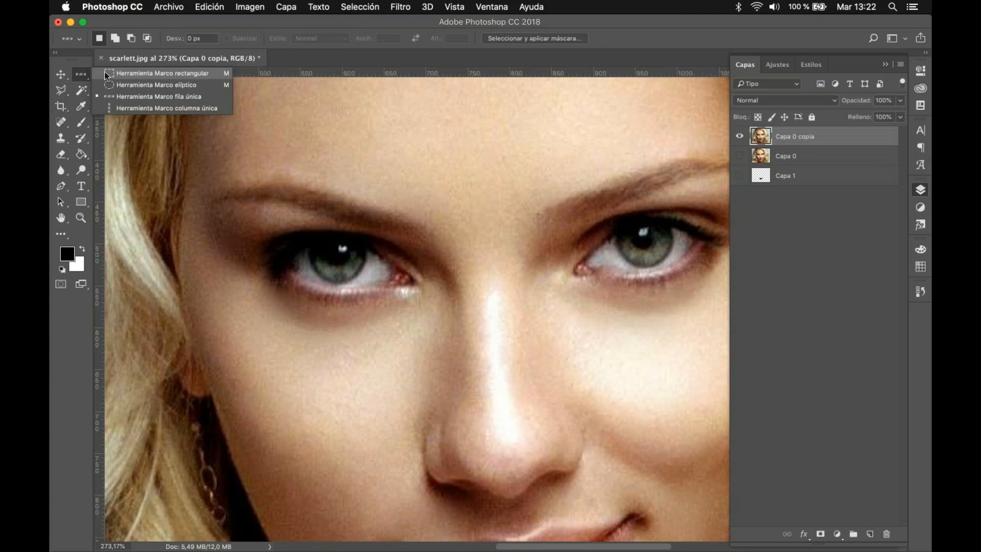
{"action": "left_click", "coordinate": [118, 85]}
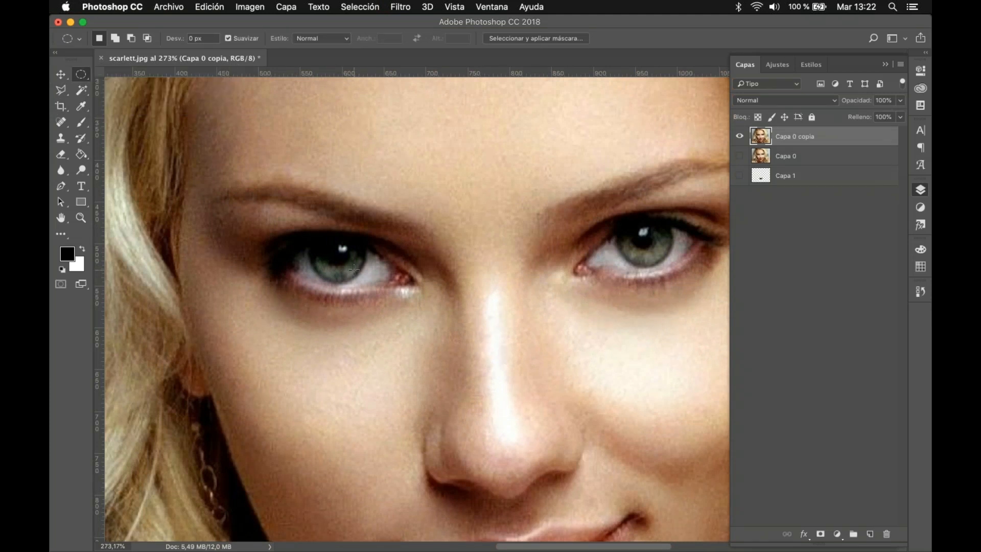
{"action": "left_click_drag", "start_coordinate": [355, 270], "coordinate": [313, 236]}
{"action": "key", "text": "Right"}
{"action": "key", "text": "Right"}
Step: Try expanding the iris selection by 10 pixels, and undo the expansion
{"action": "left_click", "coordinate": [400, 7]}
{"action": "mouse_move", "coordinate": [361, 9]}
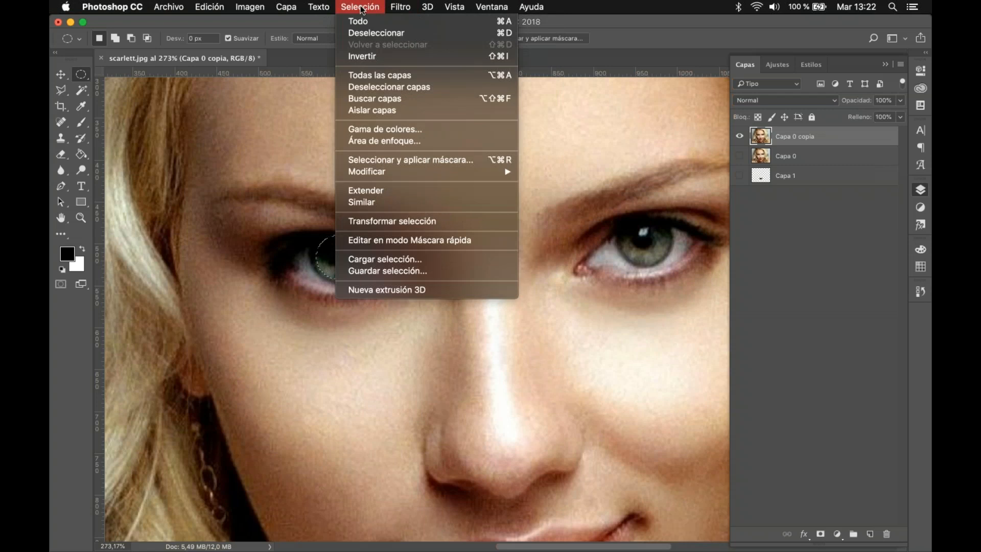
{"action": "mouse_move", "coordinate": [404, 177]}
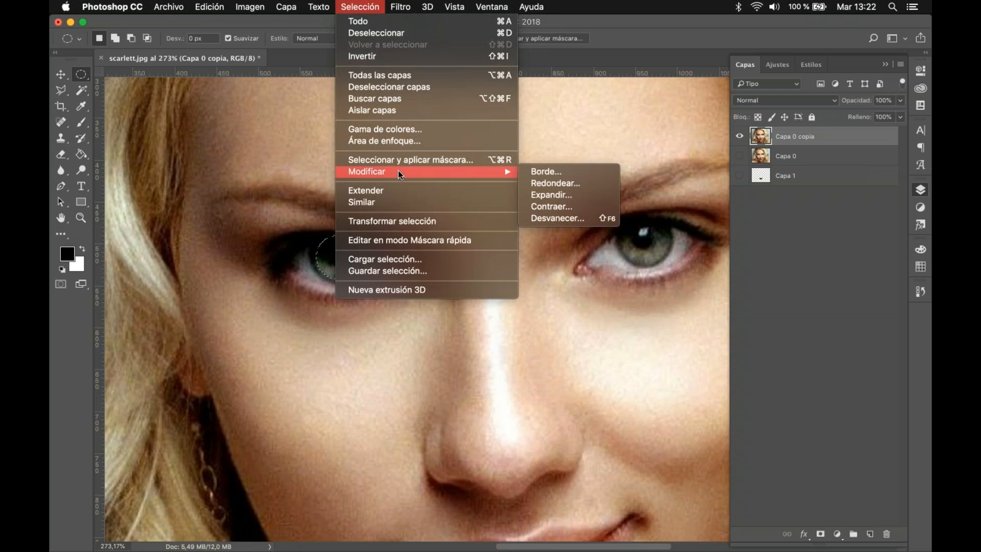
{"action": "left_click", "coordinate": [558, 195]}
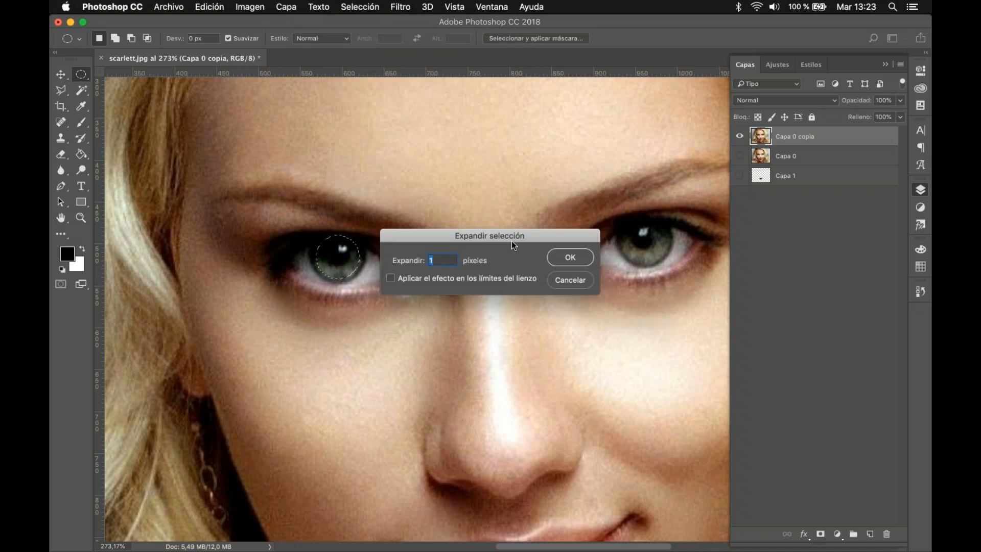
{"action": "left_click_drag", "start_coordinate": [519, 241], "coordinate": [630, 240]}
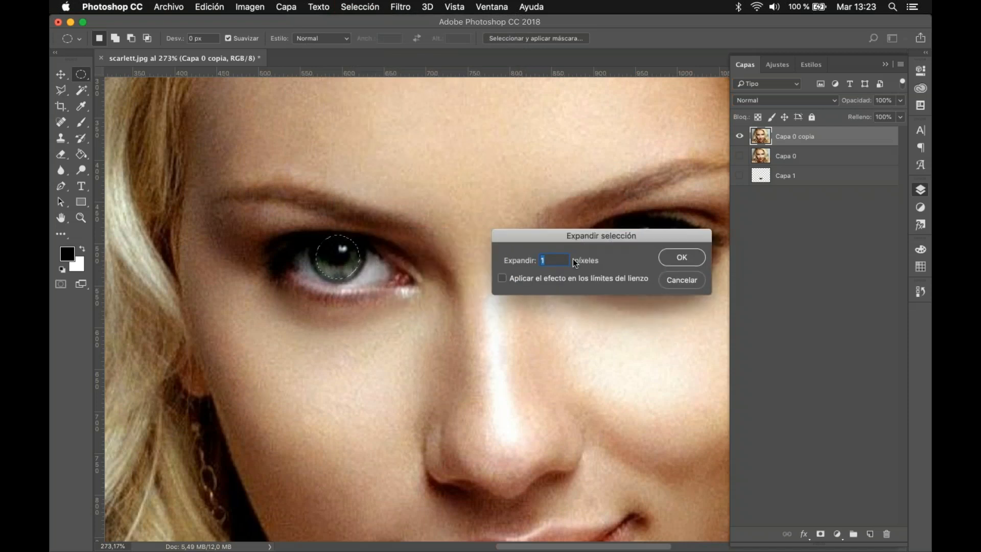
{"action": "type", "text": "10"}
{"action": "left_click", "coordinate": [681, 260]}
{"action": "key", "text": "super+z"}
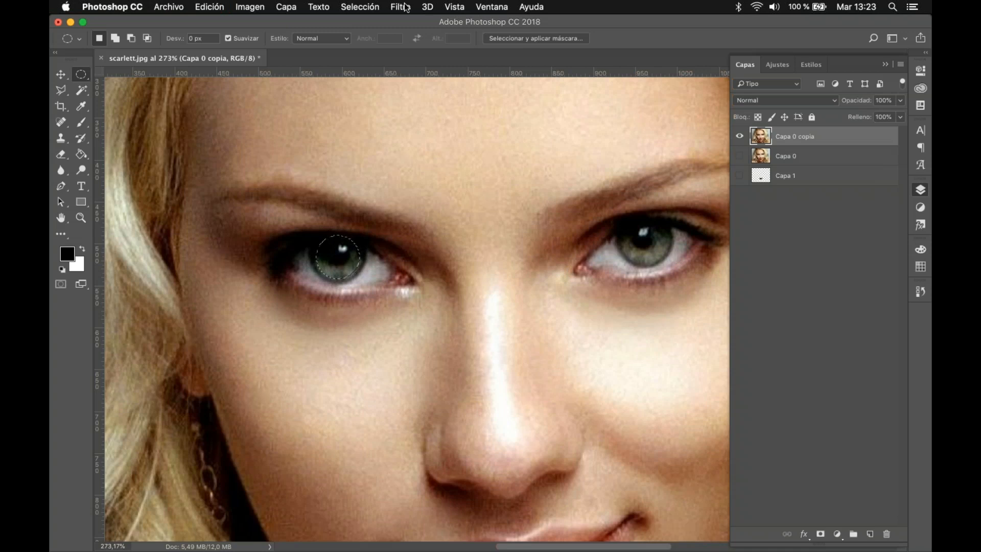
Step: Try contracting the iris selection by 10 pixels, and undo the contraction
{"action": "left_click", "coordinate": [381, 7]}
{"action": "mouse_move", "coordinate": [505, 172]}
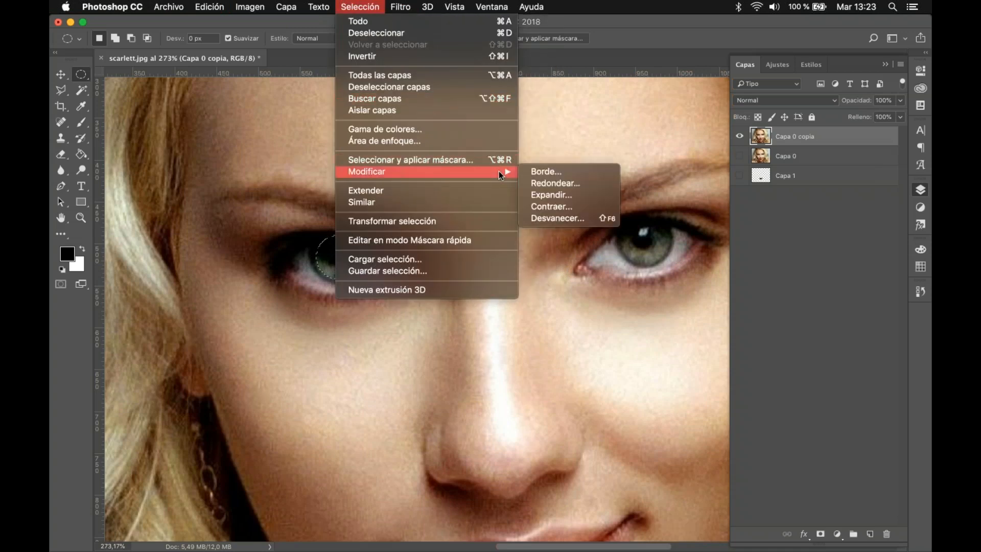
{"action": "left_click", "coordinate": [568, 207]}
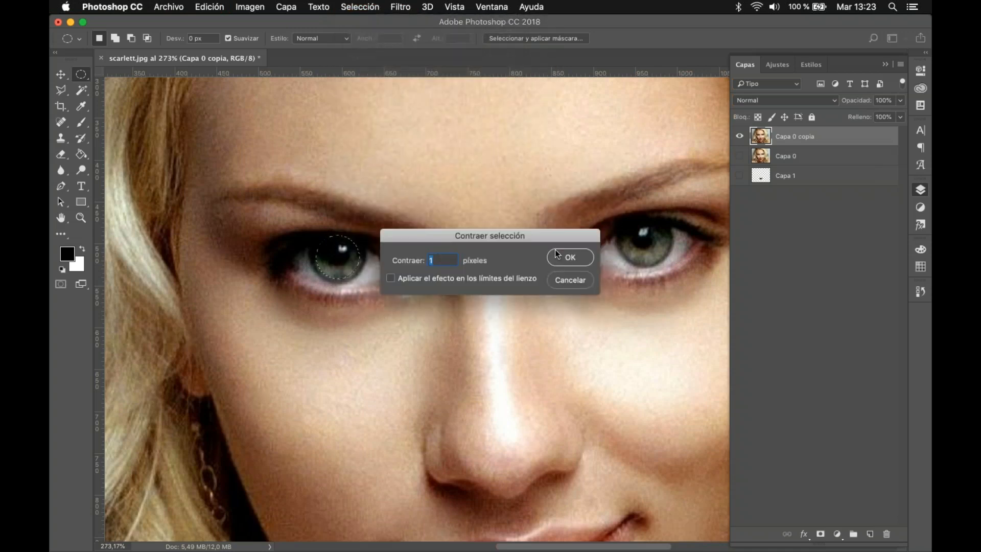
{"action": "type", "text": "10"}
{"action": "left_click", "coordinate": [569, 257]}
{"action": "key", "text": "super+z"}
Step: Feather the iris selection by 5 pixels, invert it, and delete everything around the iris on Capa 0 copia
{"action": "left_click", "coordinate": [354, 7]}
{"action": "mouse_move", "coordinate": [498, 172]}
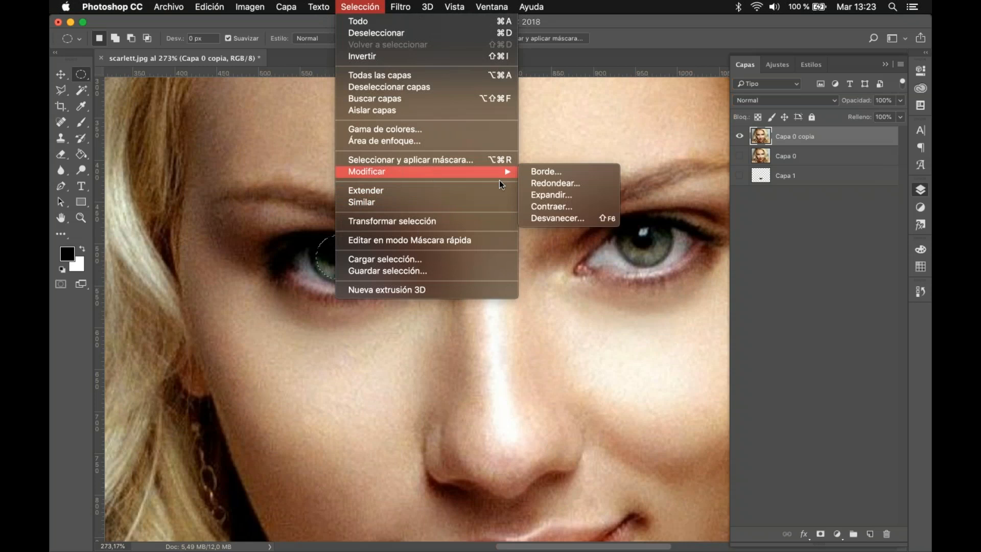
{"action": "left_click", "coordinate": [563, 220]}
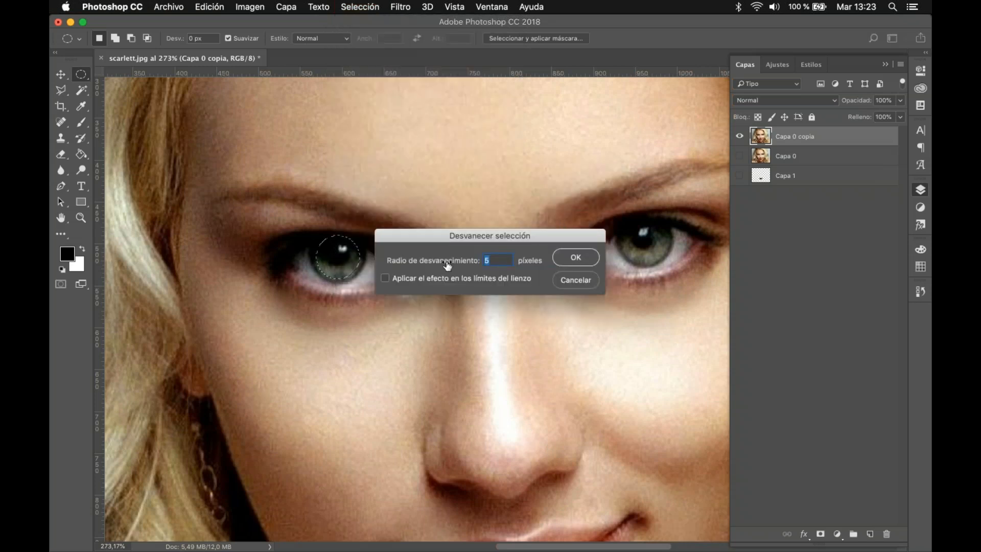
{"action": "left_click", "coordinate": [578, 258]}
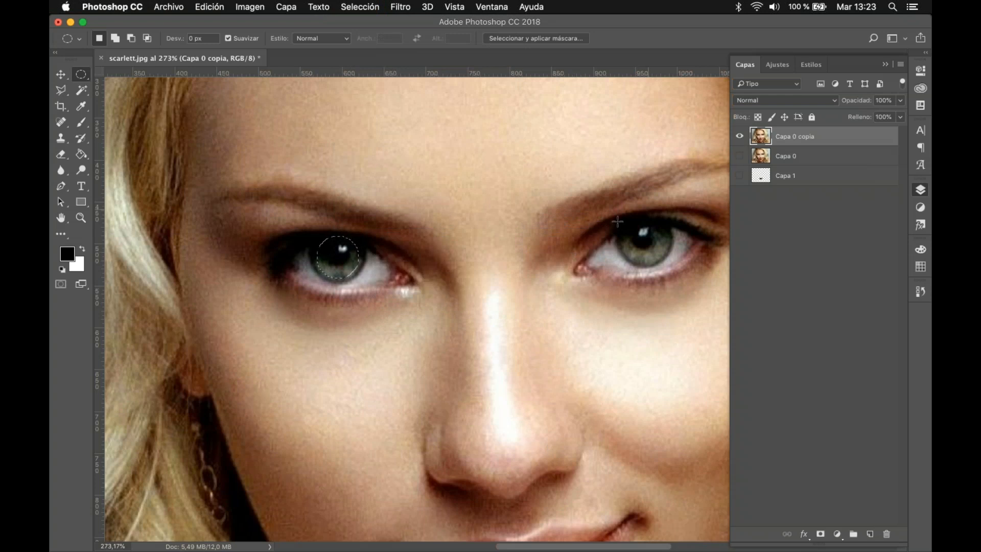
{"action": "key", "text": "super+shift+i"}
{"action": "key", "text": "BackSpace"}
Step: Feather the inverted selection by 10 pixels and examine the edge of the isolated iris up close
{"action": "left_click", "coordinate": [357, 7]}
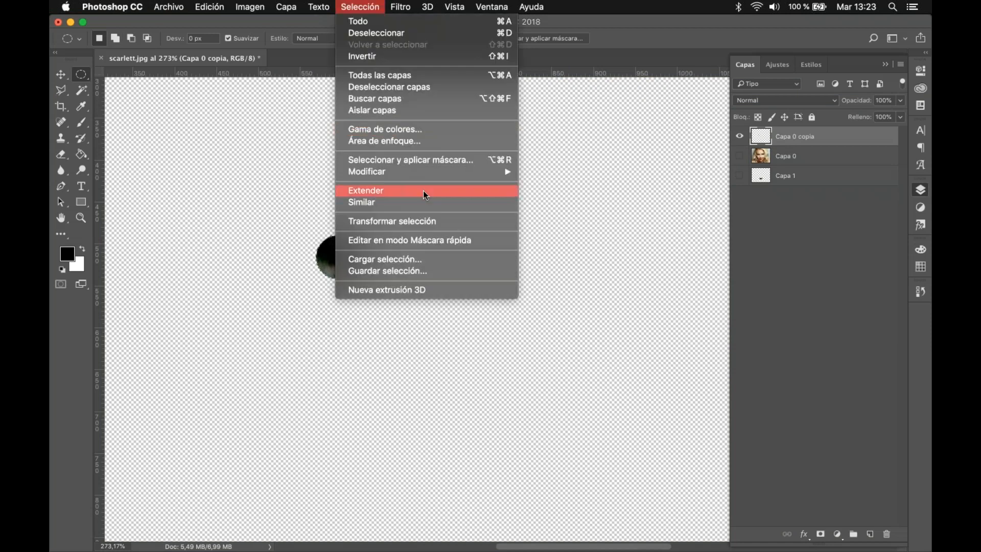
{"action": "mouse_move", "coordinate": [453, 173]}
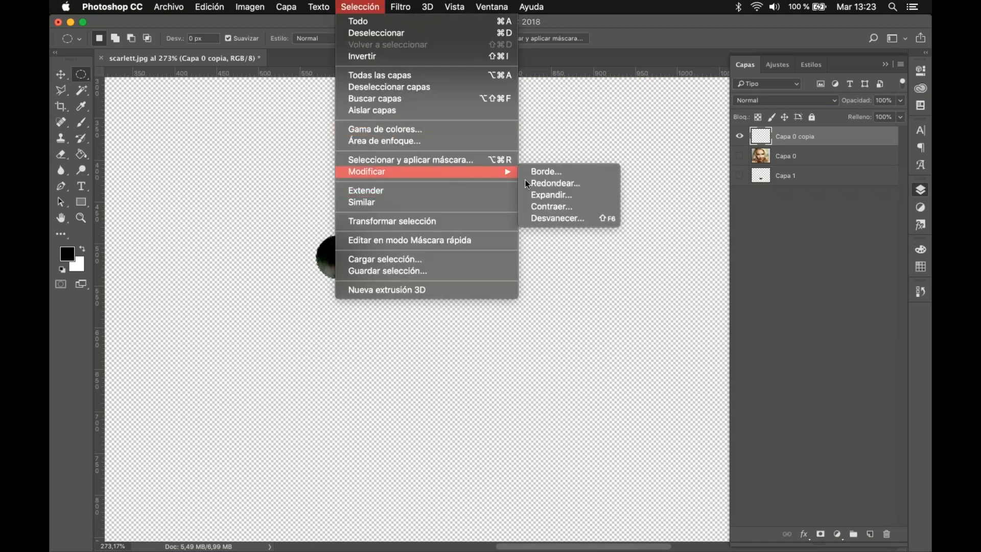
{"action": "left_click", "coordinate": [564, 223]}
{"action": "type", "text": "5"}
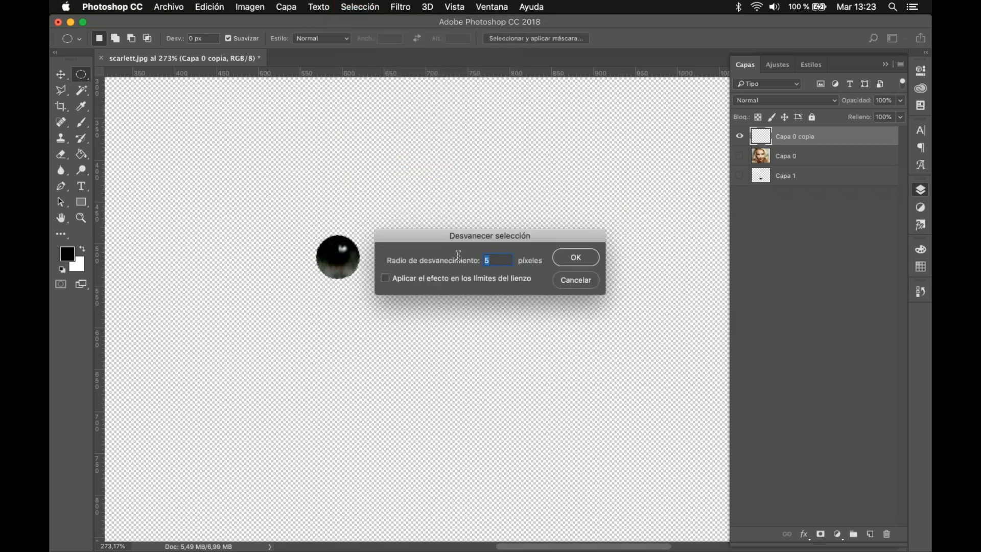
{"action": "type", "text": "10"}
{"action": "key", "text": "Return"}
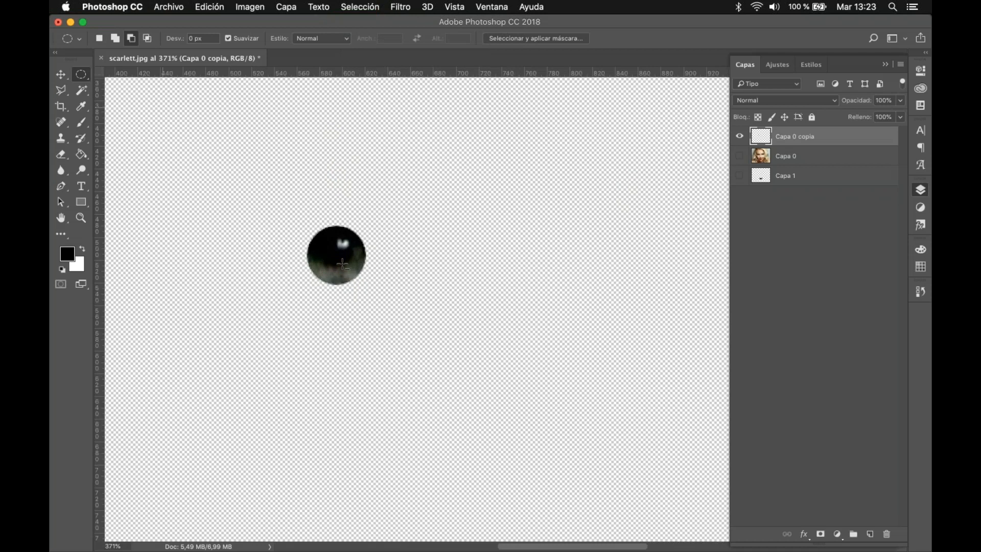
{"action": "scroll", "coordinate": [343, 264], "scroll_direction": "up", "scroll_amount": 10}
{"action": "scroll", "coordinate": [437, 350], "scroll_direction": "down", "scroll_amount": 5}
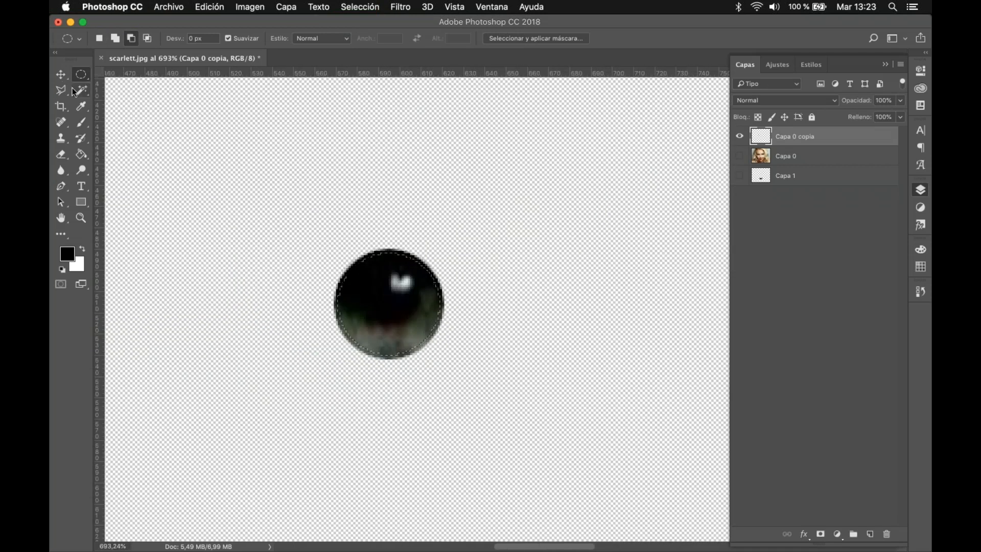
Step: Undo the deletion around the iris to restore the portrait on Capa 0 copia, and clear the selection
{"action": "left_click", "coordinate": [61, 74]}
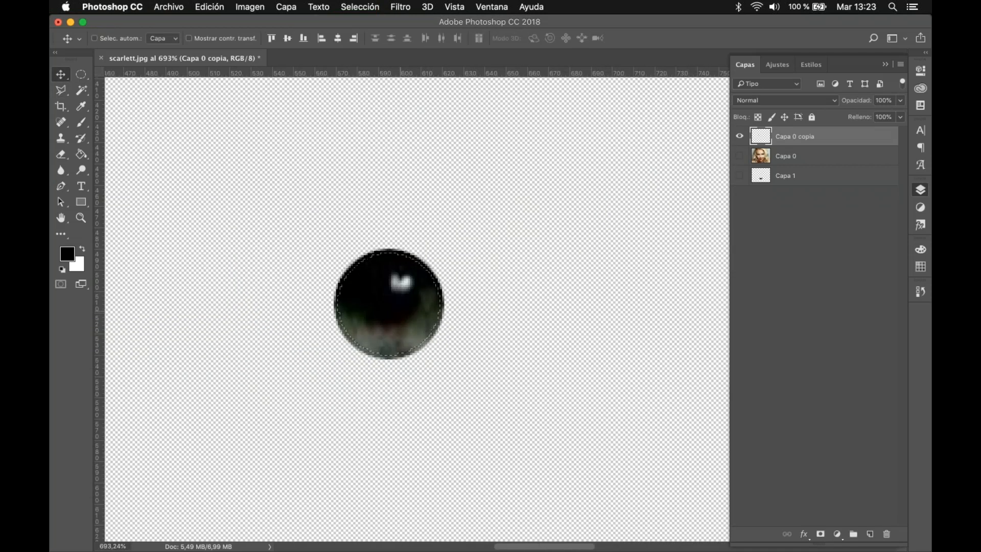
{"action": "scroll", "coordinate": [412, 291], "scroll_direction": "down", "scroll_amount": 4}
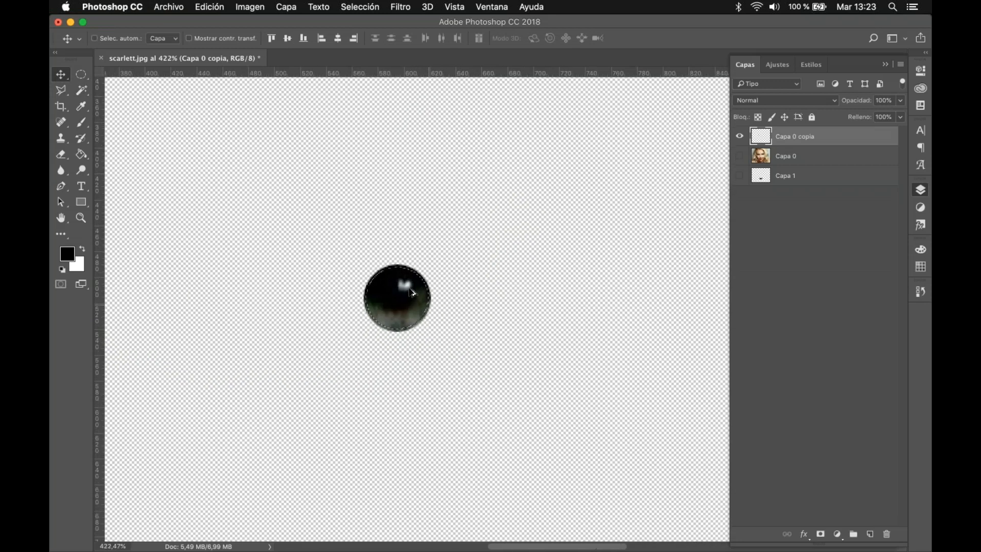
{"action": "scroll", "coordinate": [413, 293], "scroll_direction": "down", "scroll_amount": 2}
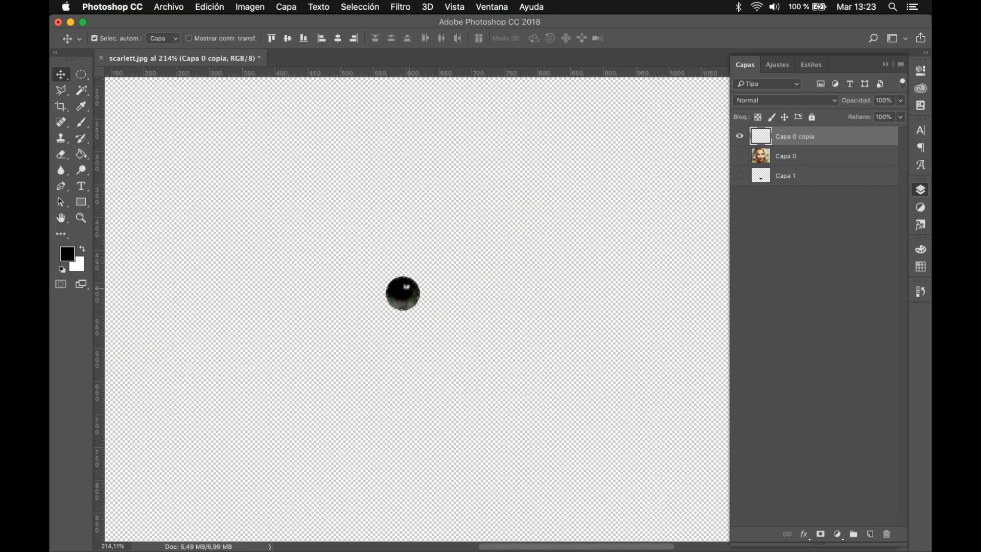
{"action": "key", "text": "super+c"}
{"action": "key", "text": "super+z"}
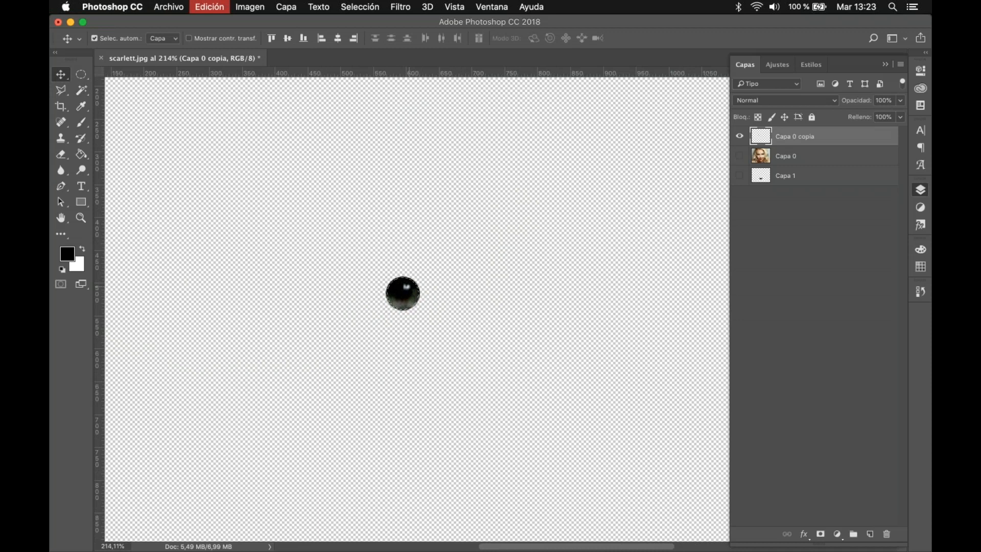
{"action": "key", "text": "super+d"}
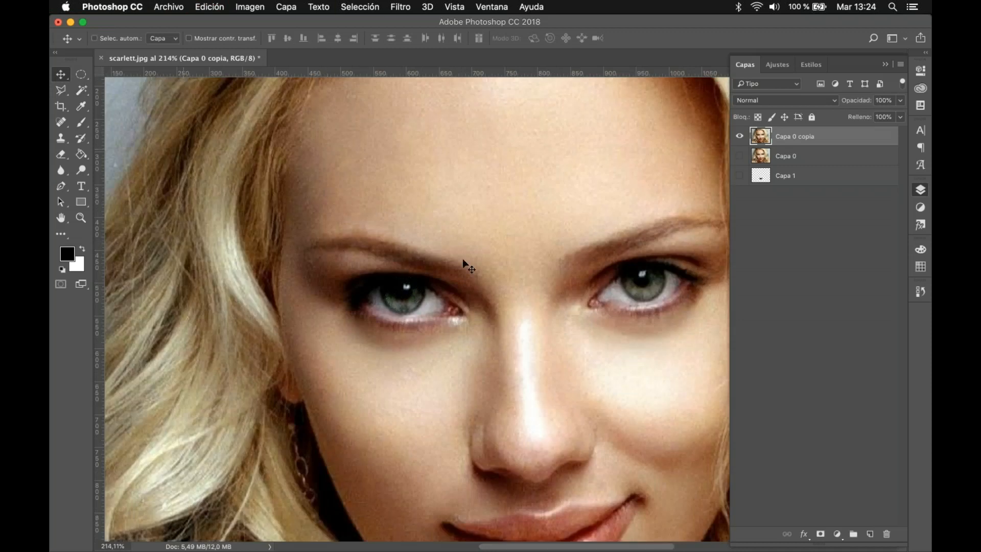
Step: Trace the lower lip's edge with the Magnetic Lasso, starting at the mouth corner on the image's left
{"action": "key", "text": "super+0"}
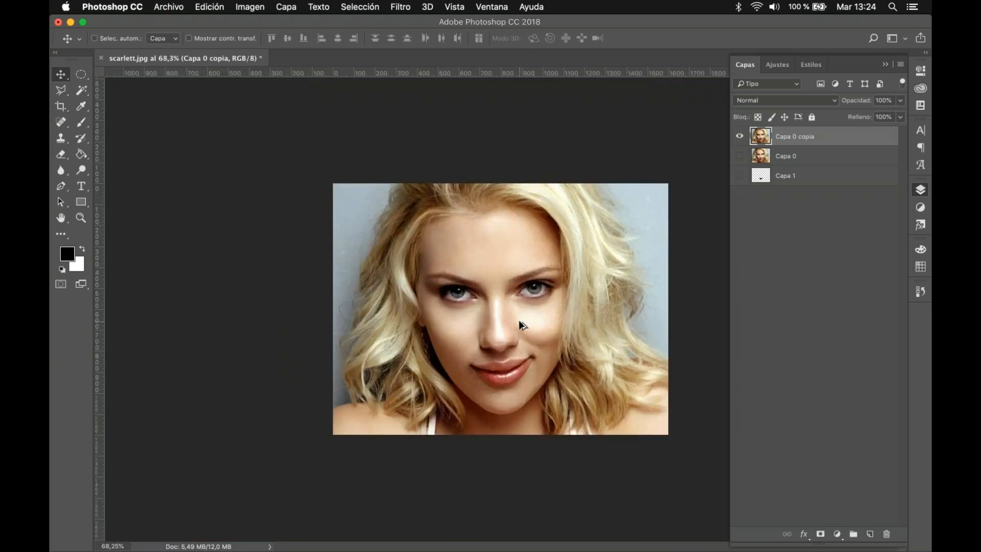
{"action": "scroll", "coordinate": [519, 322], "scroll_direction": "down", "scroll_amount": 5}
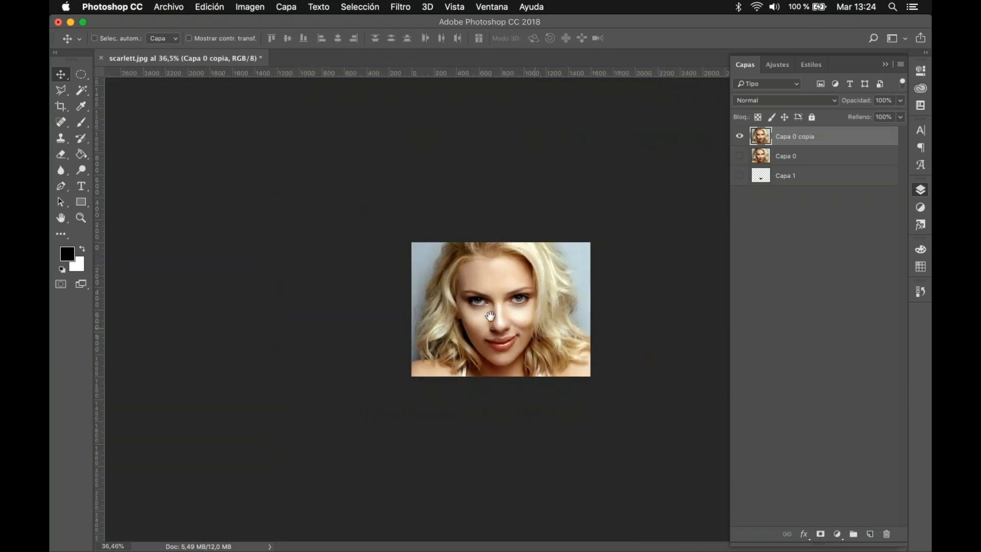
{"action": "scroll", "coordinate": [516, 322], "scroll_direction": "up", "scroll_amount": 3}
{"action": "scroll", "coordinate": [519, 326], "scroll_direction": "up", "scroll_amount": 2}
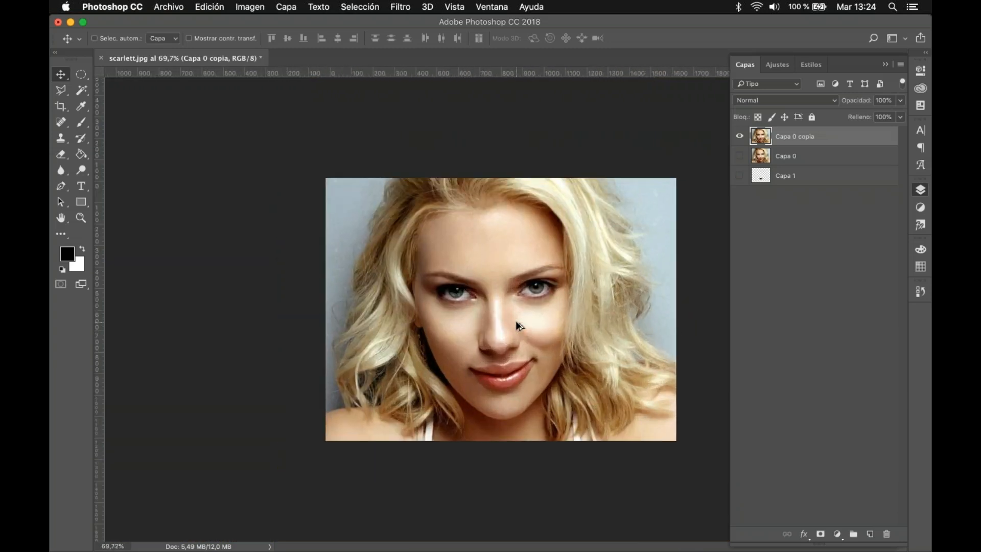
{"action": "scroll", "coordinate": [516, 322], "scroll_direction": "up", "scroll_amount": 2}
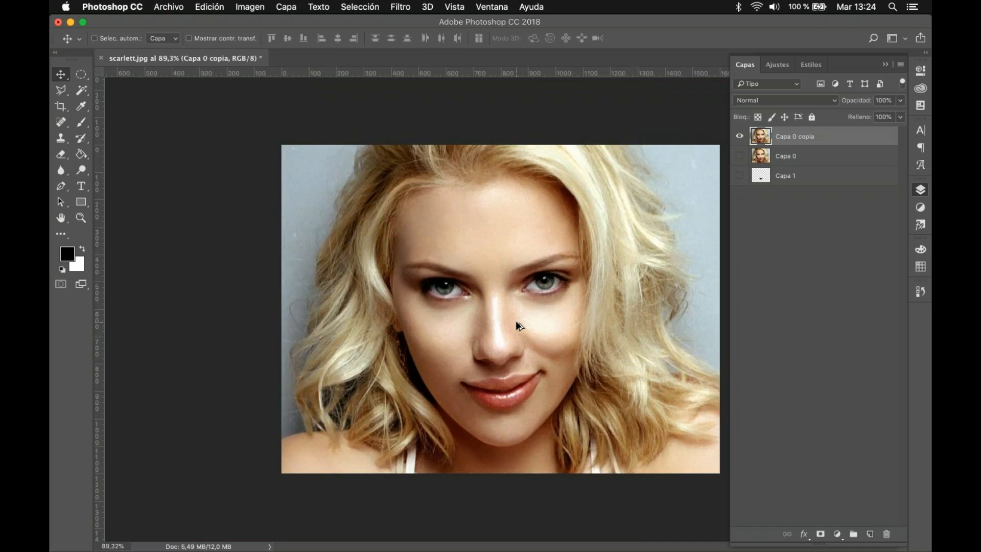
{"action": "scroll", "coordinate": [516, 321], "scroll_direction": "up", "scroll_amount": 5}
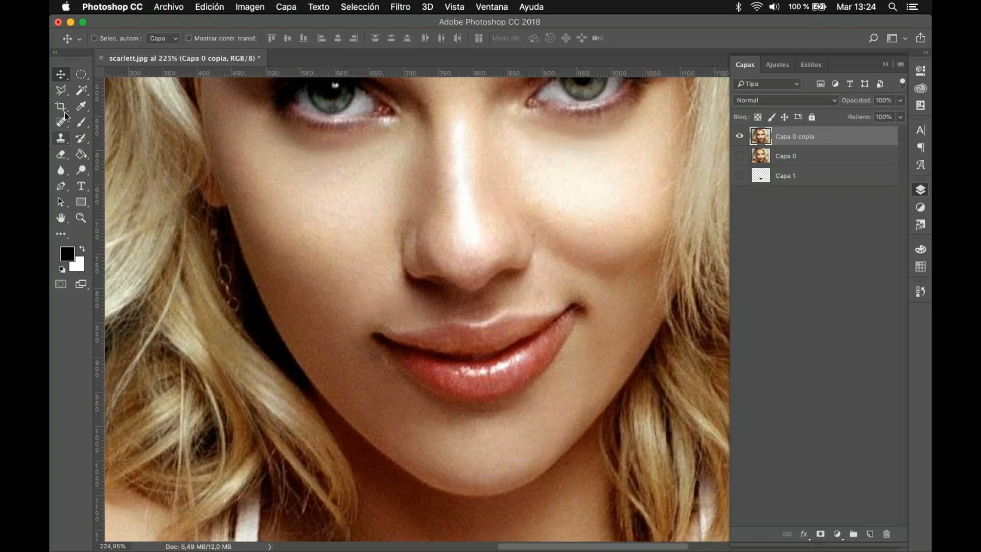
{"action": "left_click", "coordinate": [60, 91]}
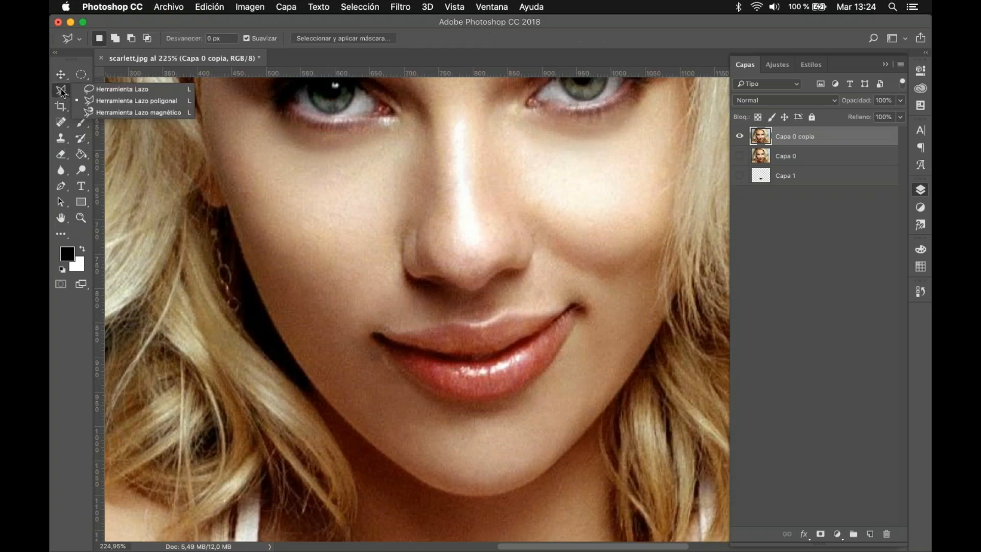
{"action": "left_click", "coordinate": [111, 111]}
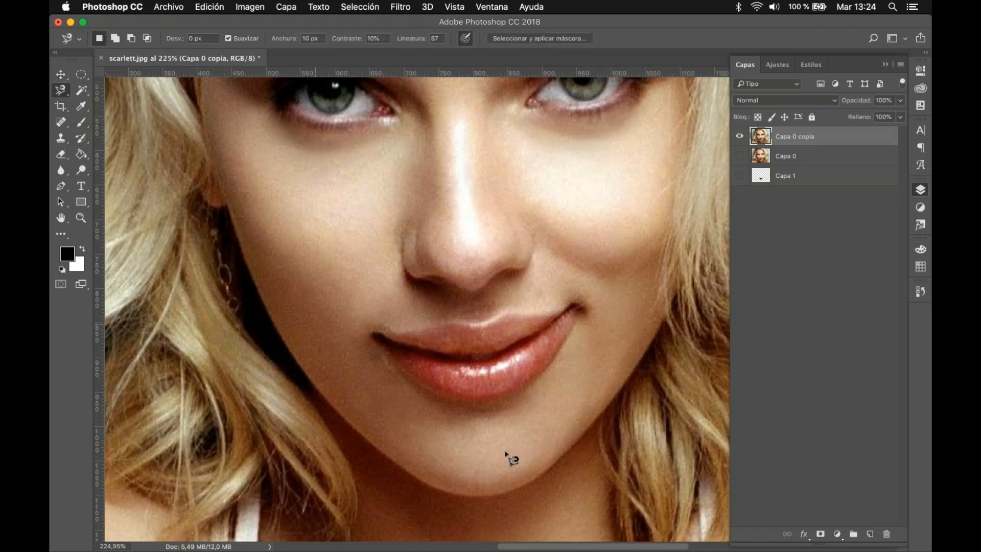
{"action": "left_click", "coordinate": [383, 347]}
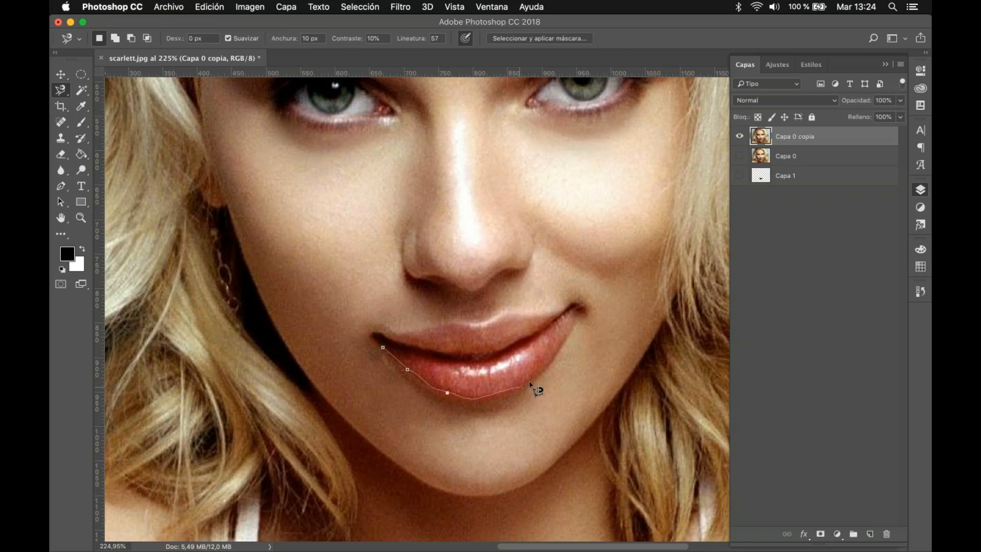
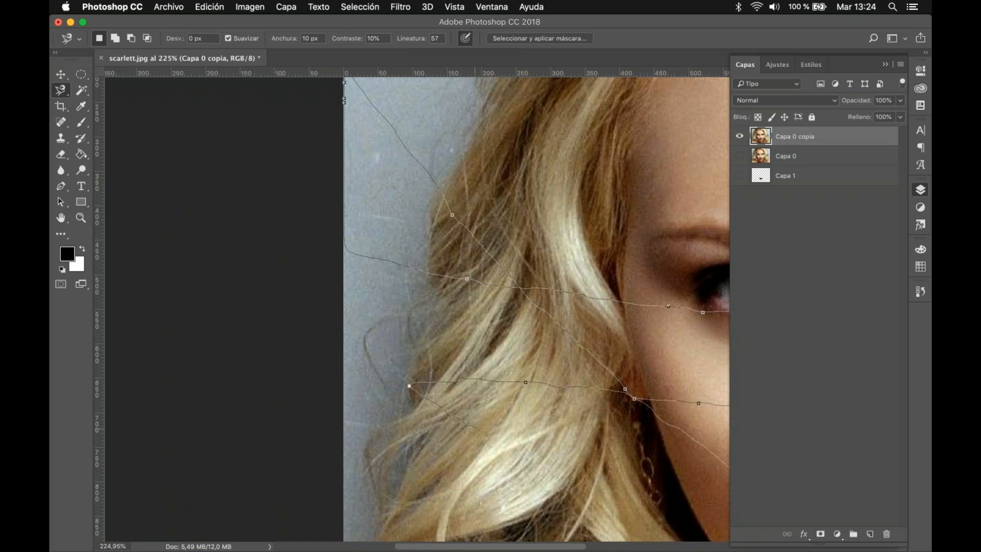
Step: Discard the unfinished Magnetic Lasso path running across the hair and cheek
{"action": "key", "text": "Escape"}
{"action": "mouse_move", "coordinate": [552, 360]}
{"action": "left_mouse_down"}
{"action": "mouse_move", "coordinate": [225, 192]}
{"action": "mouse_move", "coordinate": [172, 192]}
{"action": "mouse_move", "coordinate": [194, 230]}
{"action": "mouse_move", "coordinate": [253, 289]}
{"action": "left_mouse_up"}
{"action": "left_click_drag", "start_coordinate": [140, 186], "coordinate": [324, 220]}
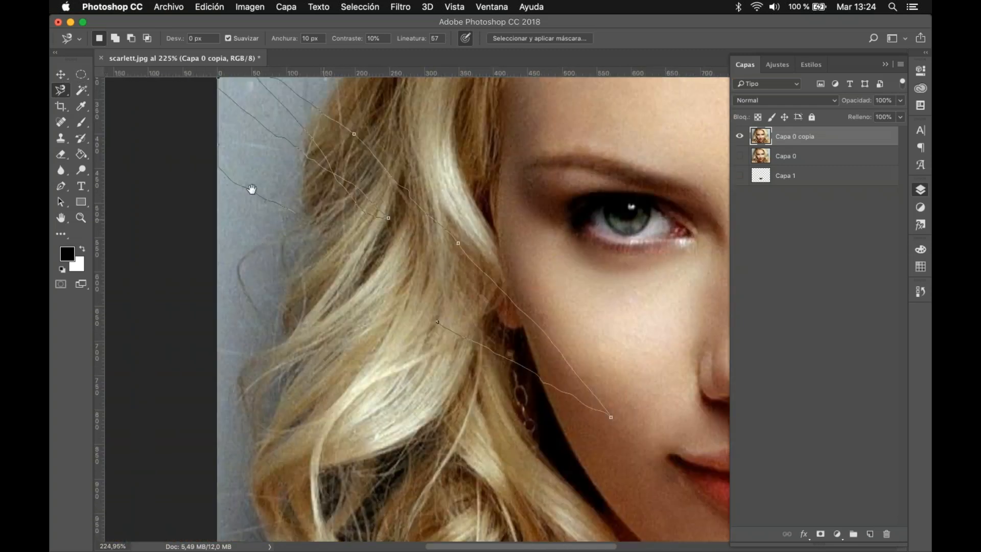
{"action": "left_click_drag", "start_coordinate": [640, 343], "coordinate": [531, 292]}
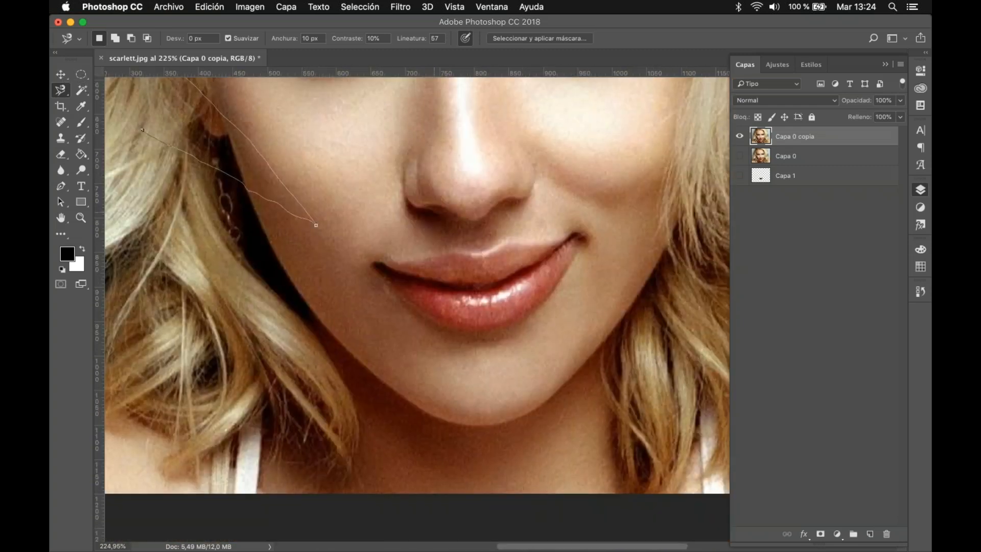
{"action": "left_click", "coordinate": [60, 72]}
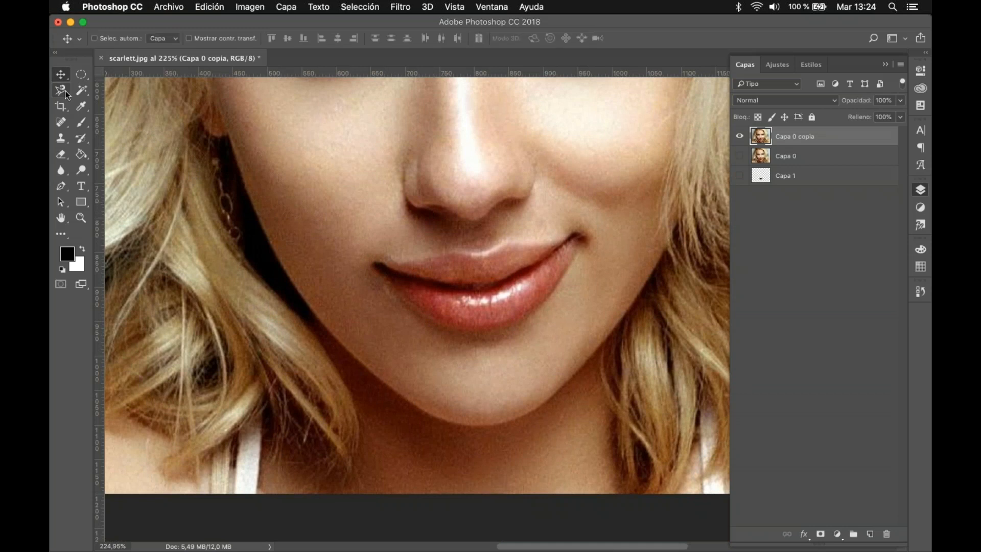
Step: Select the whole lips with the Magnetic Lasso, tracing from the mouth corner on the image's left around both lips and closing the outline
{"action": "left_click", "coordinate": [64, 91]}
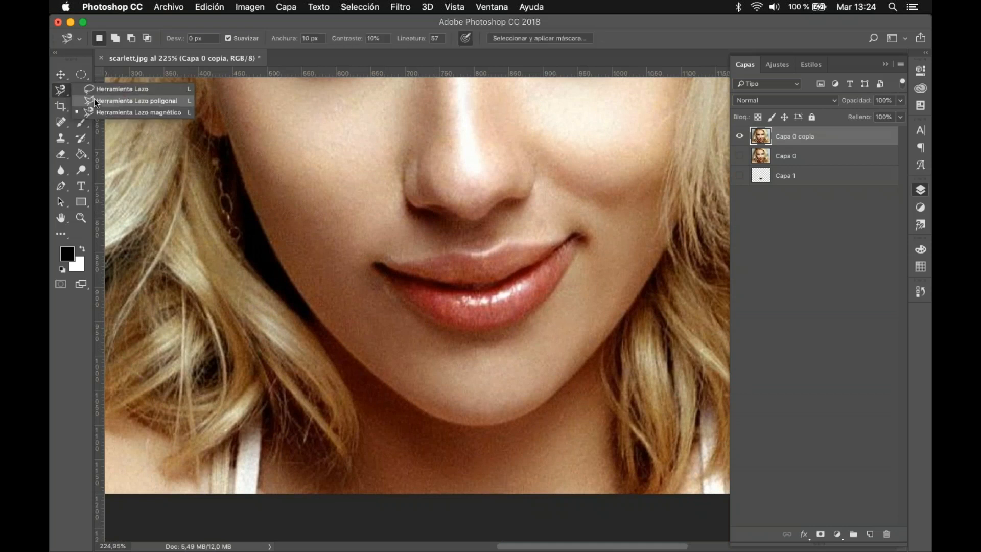
{"action": "left_click", "coordinate": [97, 112]}
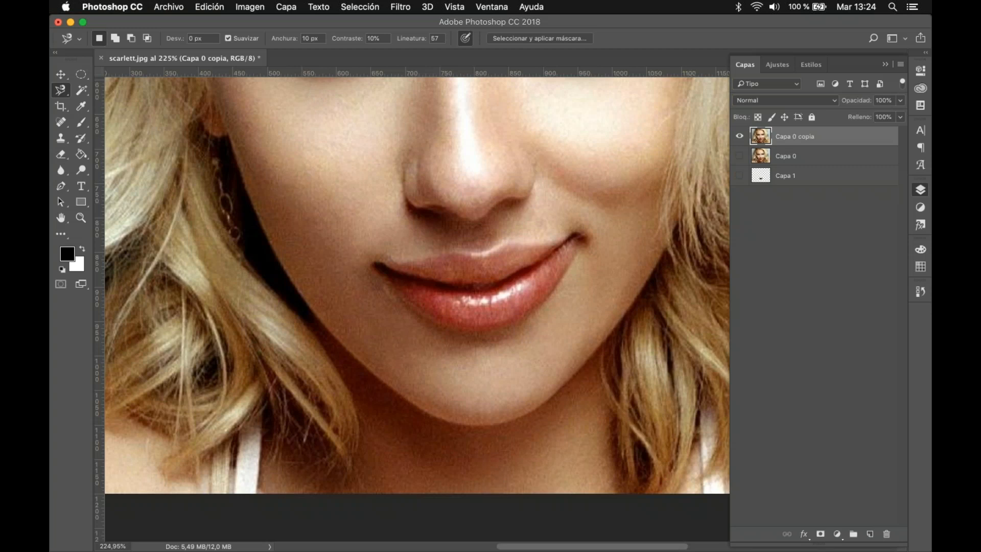
{"action": "left_click", "coordinate": [378, 268]}
{"action": "left_click", "coordinate": [577, 237]}
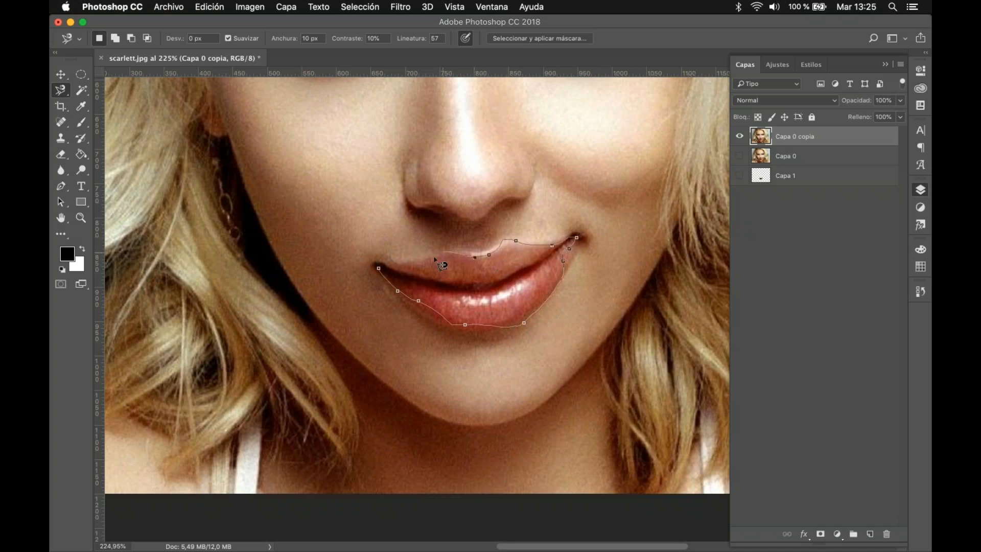
{"action": "left_click", "coordinate": [386, 276]}
Step: Add a layer mask to Capa 0 copia from the lips selection and make Capa 0 visible beneath it
{"action": "left_click", "coordinate": [821, 535]}
{"action": "left_click", "coordinate": [739, 156]}
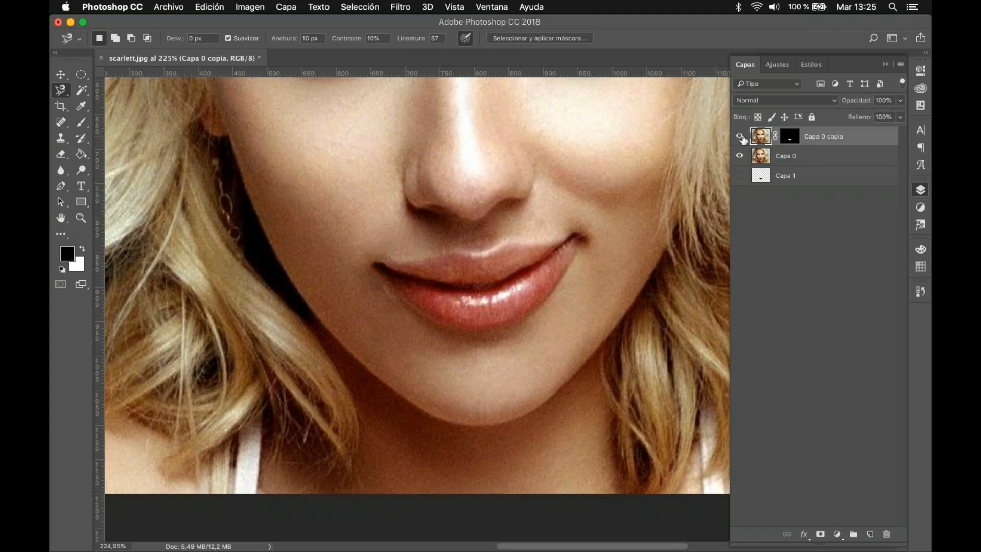
{"action": "left_click", "coordinate": [739, 136]}
{"action": "left_click", "coordinate": [740, 156]}
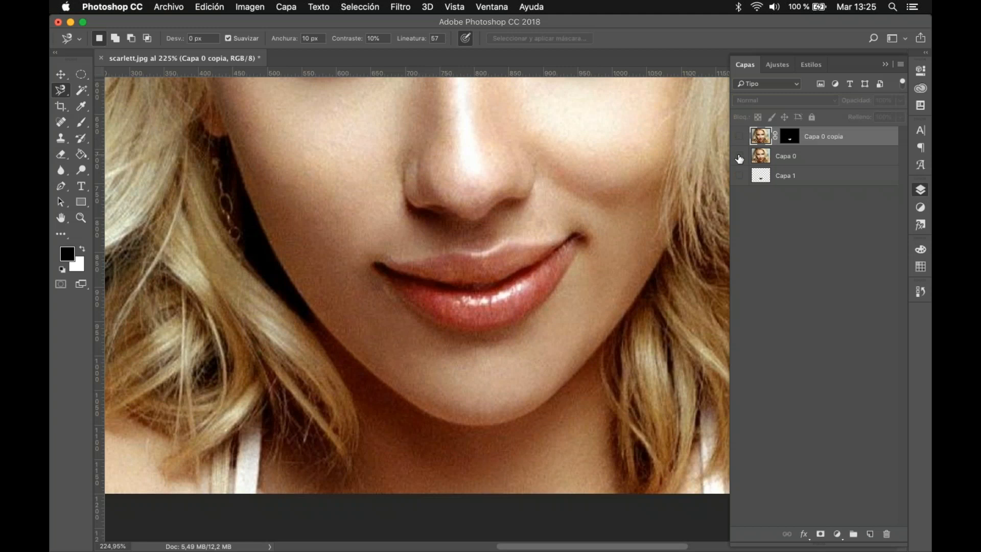
{"action": "left_click_drag", "start_coordinate": [740, 137], "coordinate": [740, 156]}
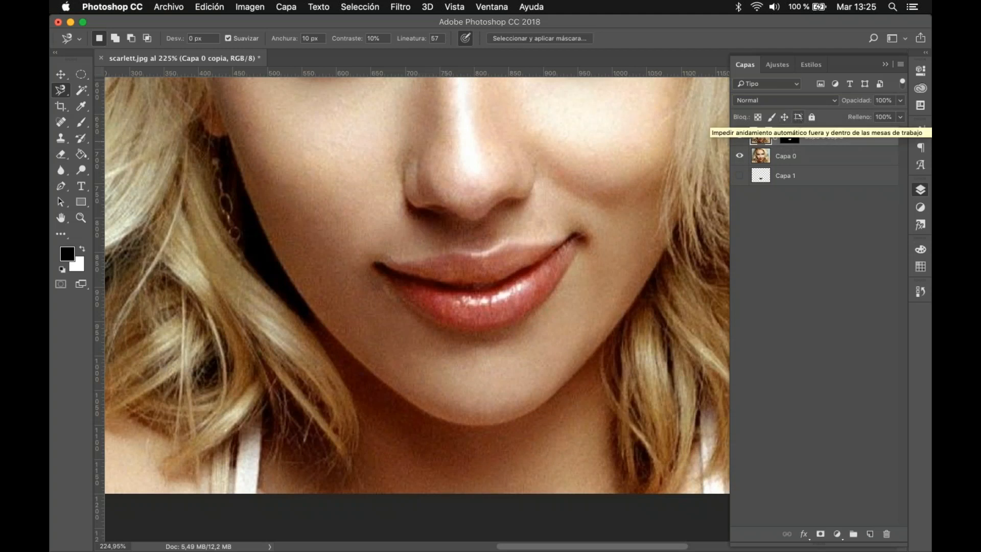
Step: Group Capa 0 copia and Capa 0 together, keeping the group expanded in the layer list
{"action": "left_click", "coordinate": [824, 156]}
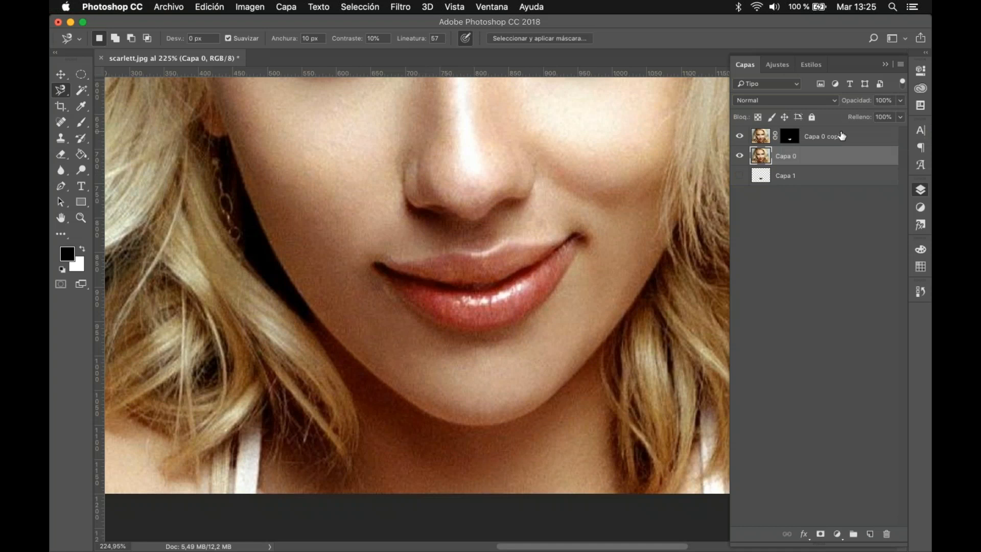
{"action": "left_click", "coordinate": [842, 136], "text": "shift"}
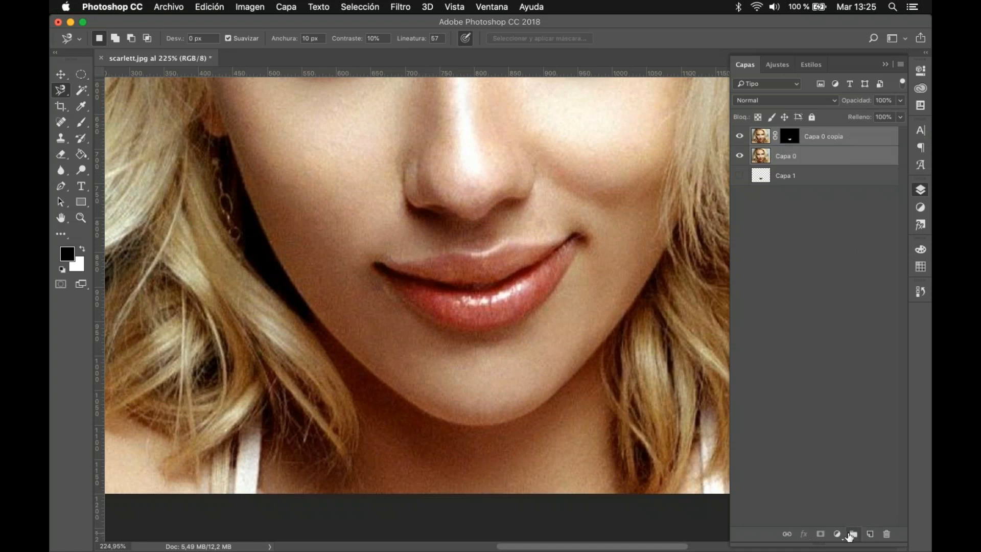
{"action": "left_click", "coordinate": [854, 533]}
{"action": "left_click", "coordinate": [753, 134]}
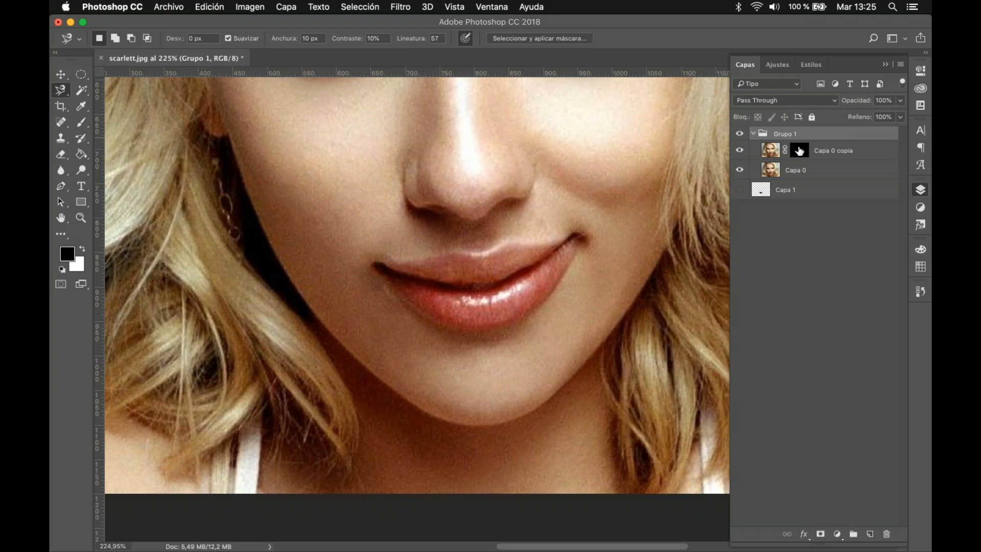
Step: Try merging Capa 0 copia and Capa 0 inside the group into a single layer, and undo the merge
{"action": "left_click", "coordinate": [843, 153]}
{"action": "left_click", "coordinate": [844, 170]}
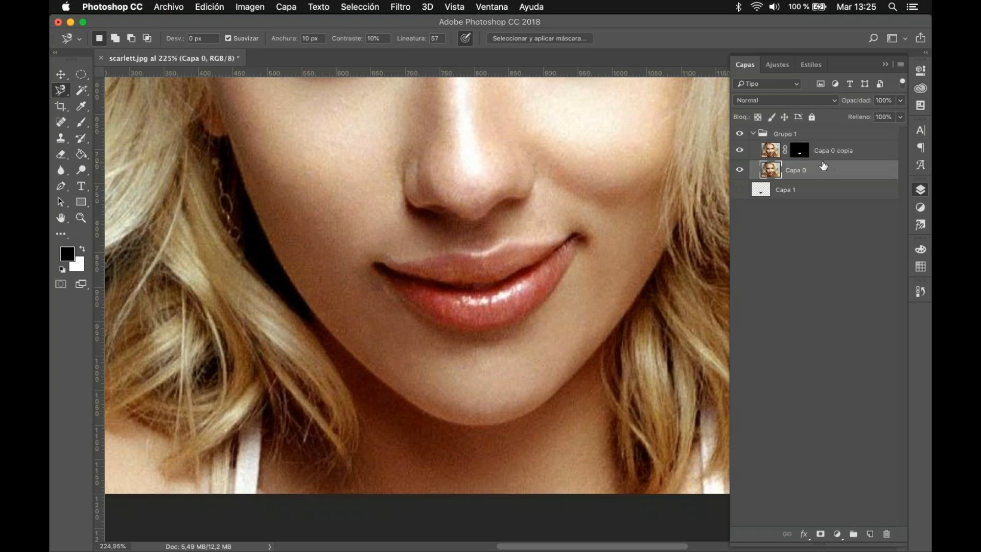
{"action": "left_click", "coordinate": [866, 153], "text": "shift"}
{"action": "right_click", "coordinate": [857, 166]}
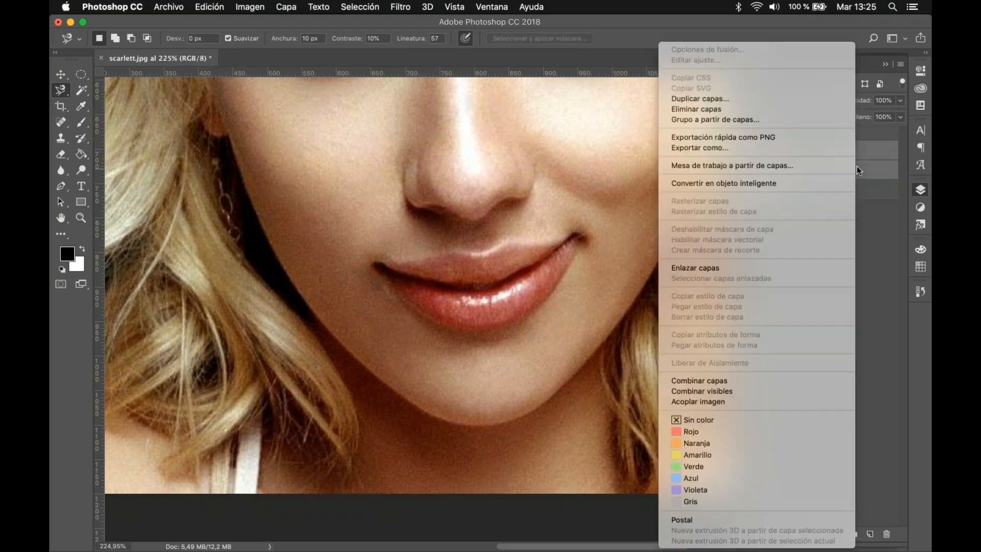
{"action": "left_click", "coordinate": [742, 380]}
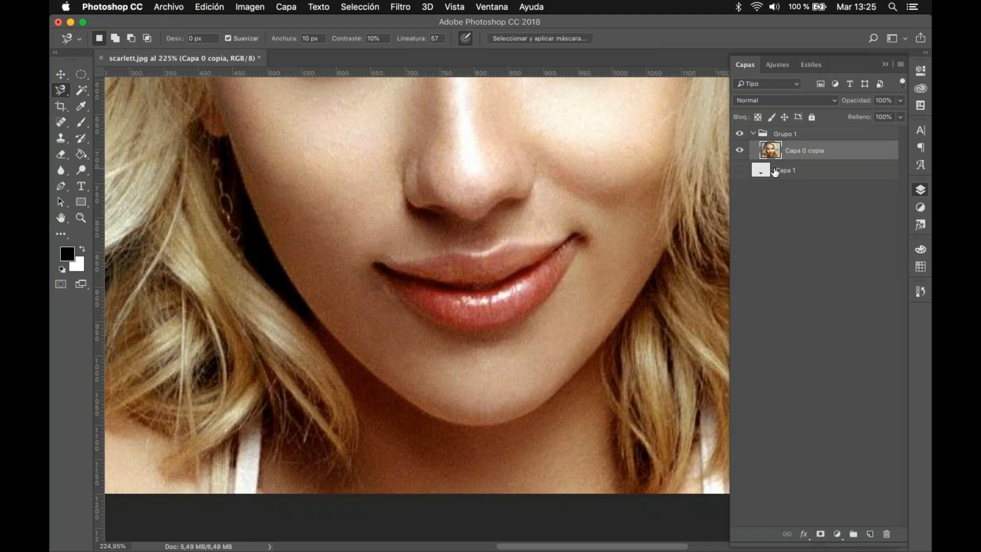
{"action": "left_click", "coordinate": [775, 172], "text": "shift"}
Step: Try linking Capa 0 copia with Capa 0, and undo the link
{"action": "right_click", "coordinate": [827, 168]}
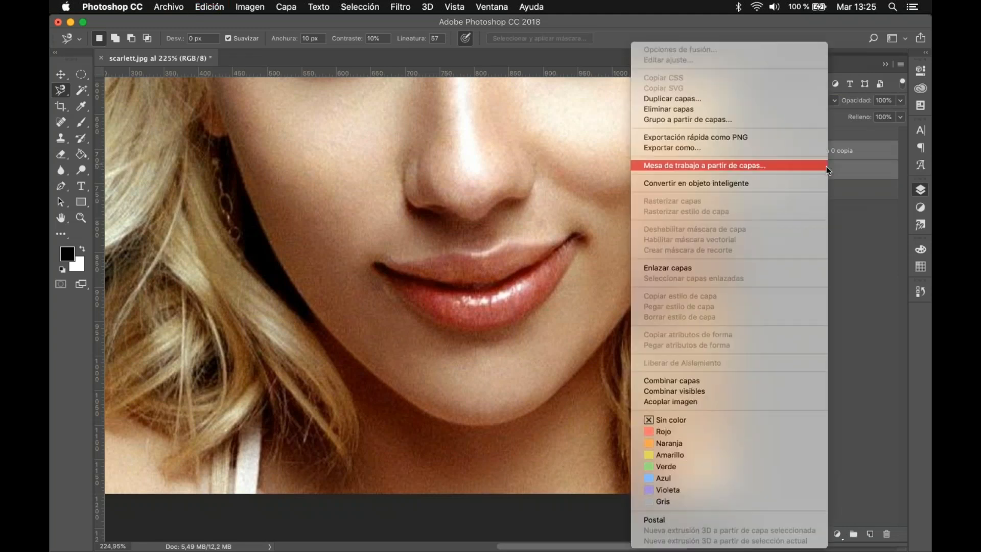
{"action": "left_click", "coordinate": [789, 268]}
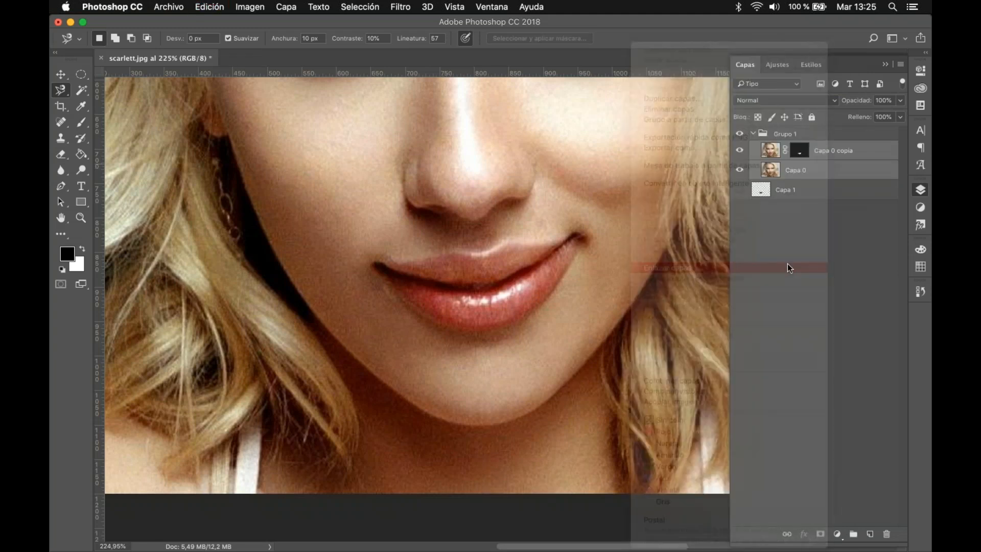
{"action": "double_click", "coordinate": [850, 176]}
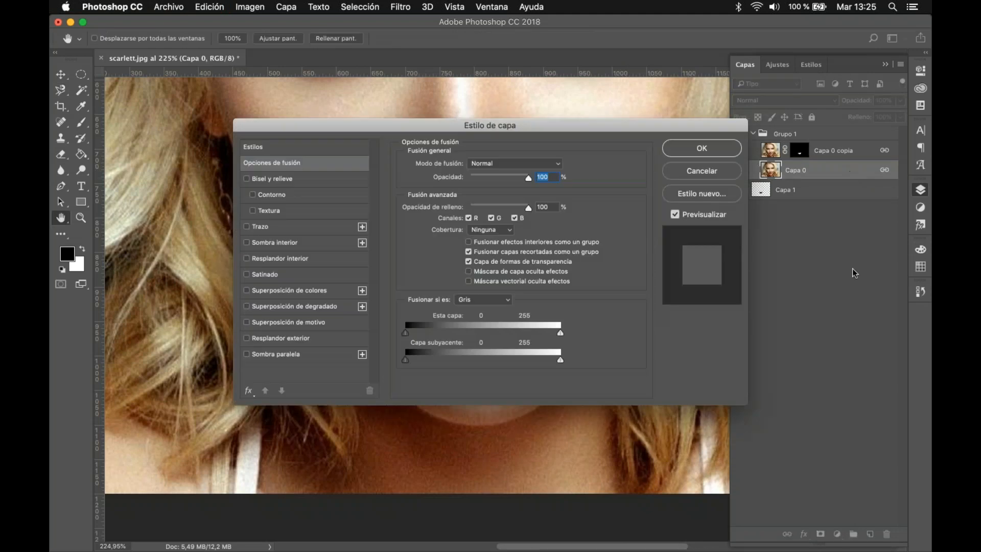
{"action": "key", "text": "Escape"}
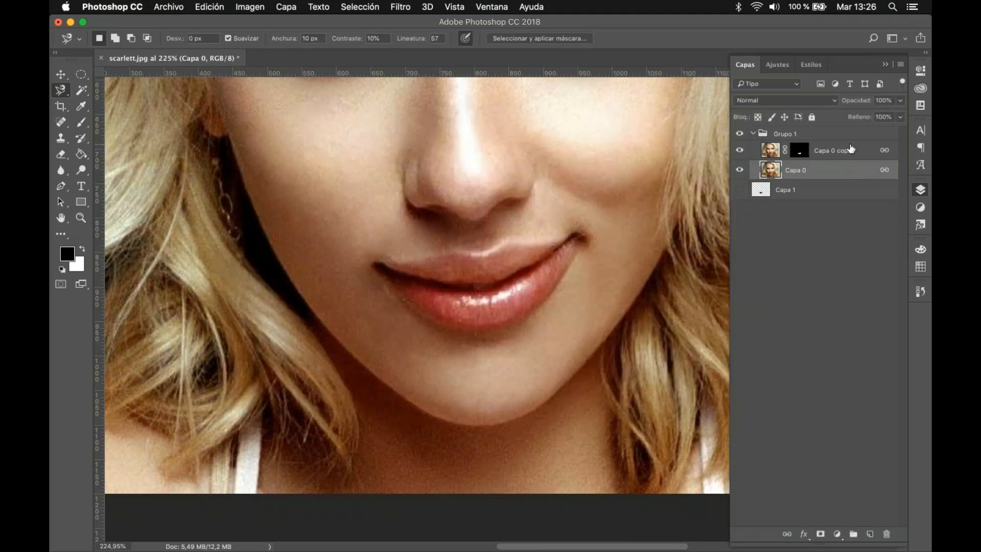
{"action": "left_click", "coordinate": [844, 148]}
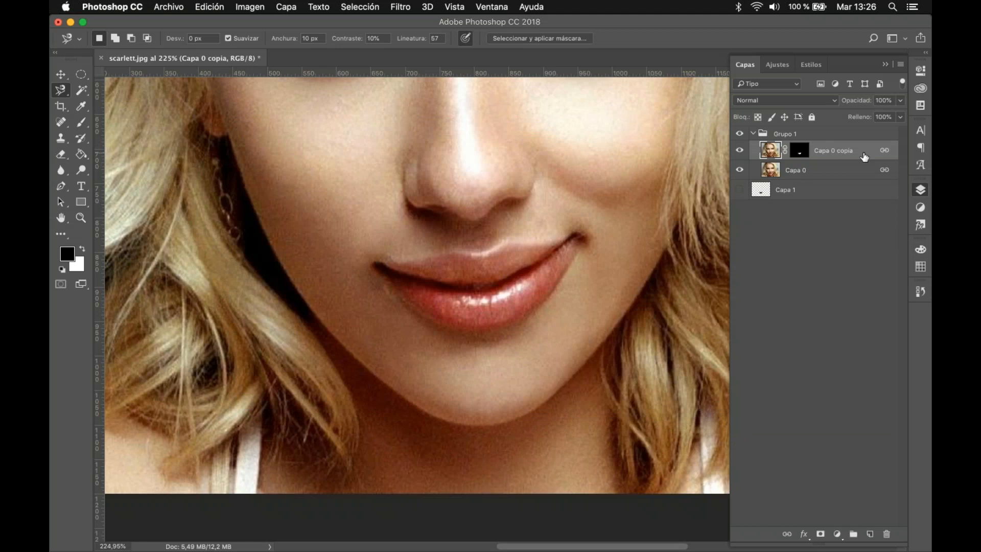
{"action": "key", "text": "super+z"}
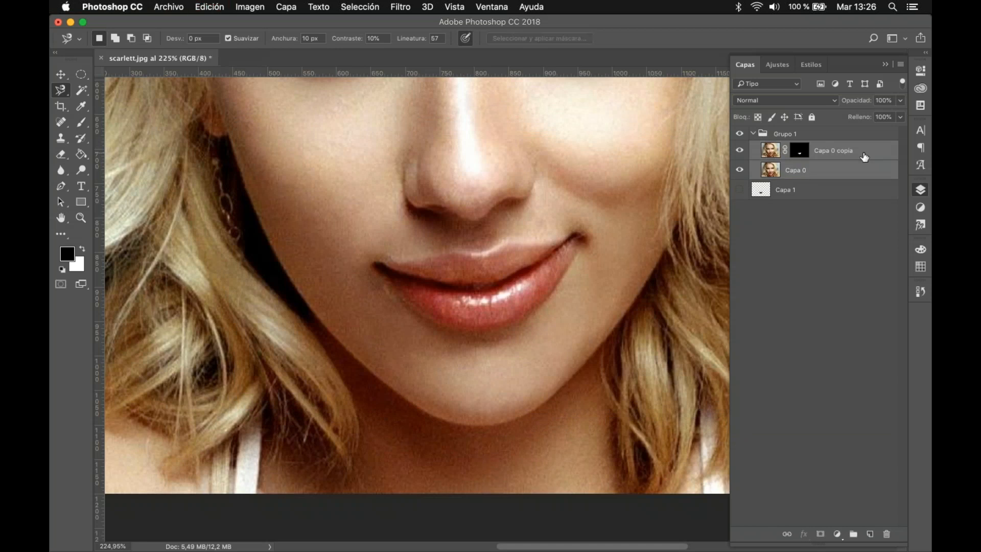
Step: Toggle the visibility of Capa 1 while viewing the whole portrait
{"action": "left_click", "coordinate": [836, 197]}
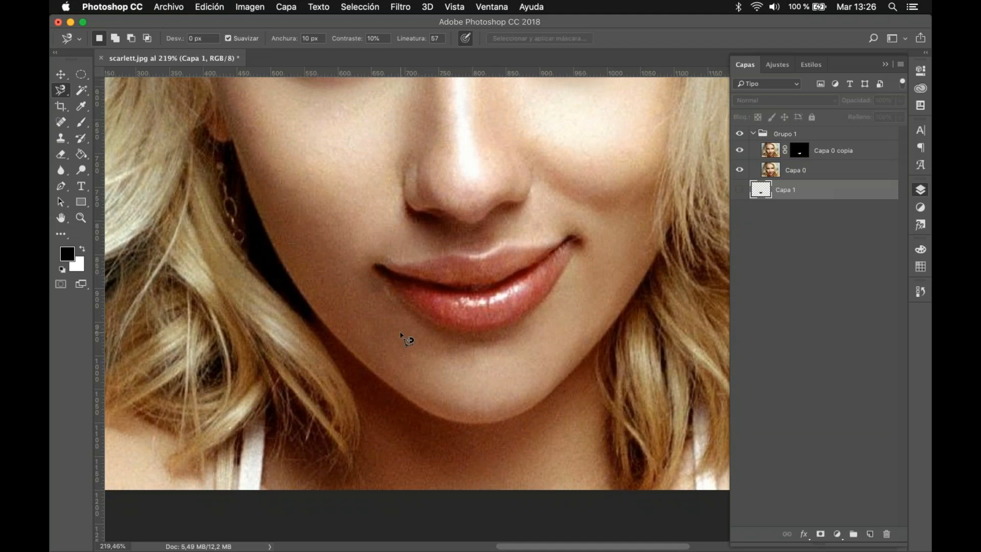
{"action": "key", "text": "super+0"}
{"action": "left_click", "coordinate": [740, 191]}
{"action": "left_click", "coordinate": [740, 191]}
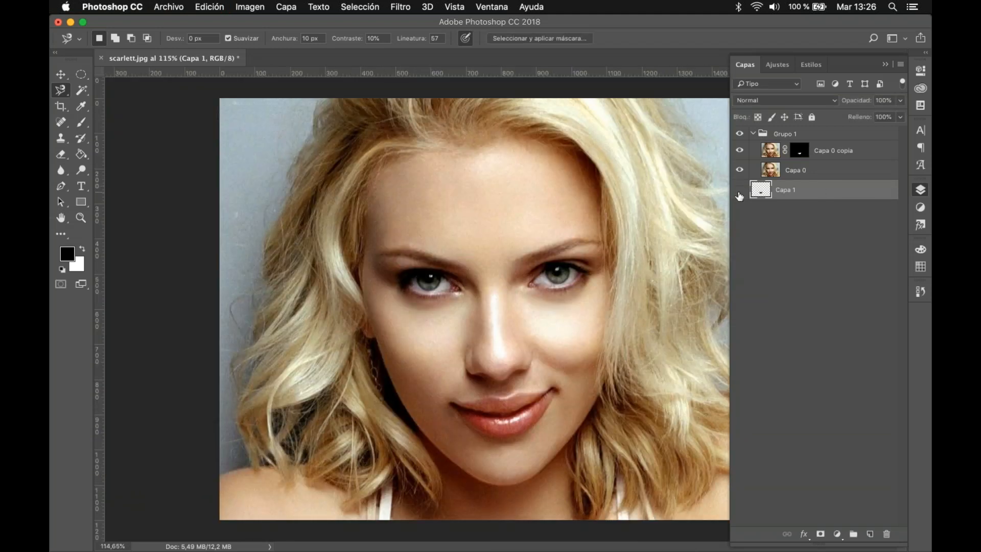
Step: Select all three image layers, review the commands for aligning, distributing and arranging them, and clear the layer selection
{"action": "left_click", "coordinate": [862, 152], "text": "shift"}
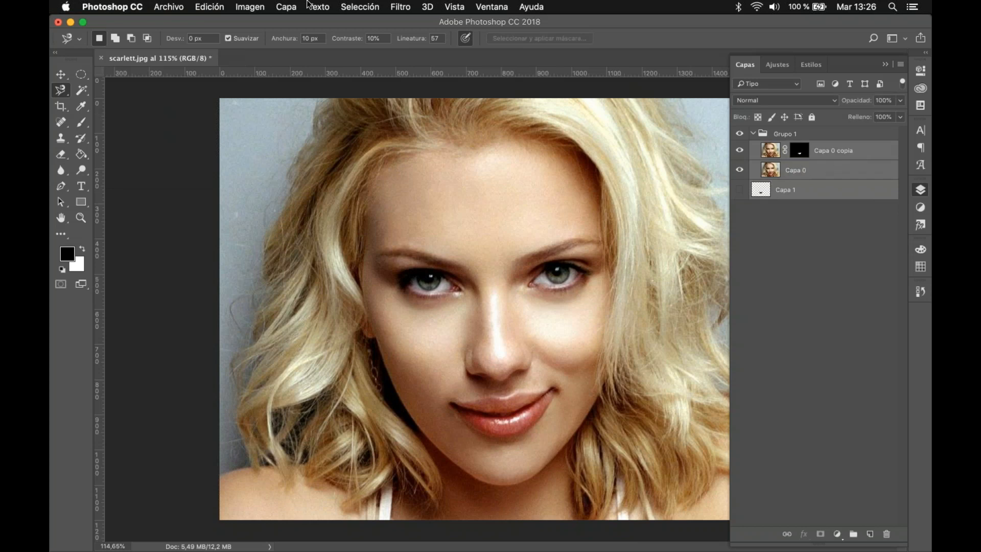
{"action": "left_click", "coordinate": [284, 7]}
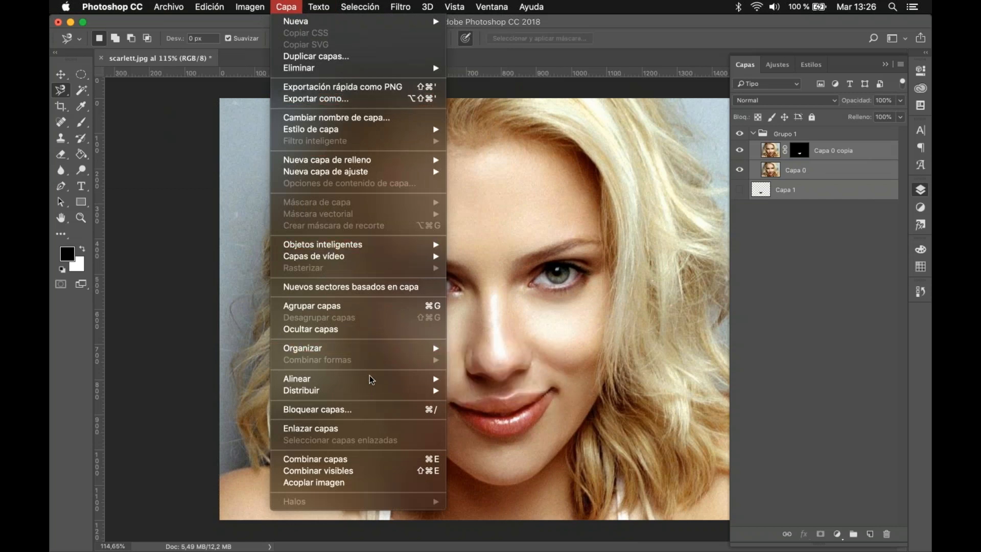
{"action": "mouse_move", "coordinate": [369, 386]}
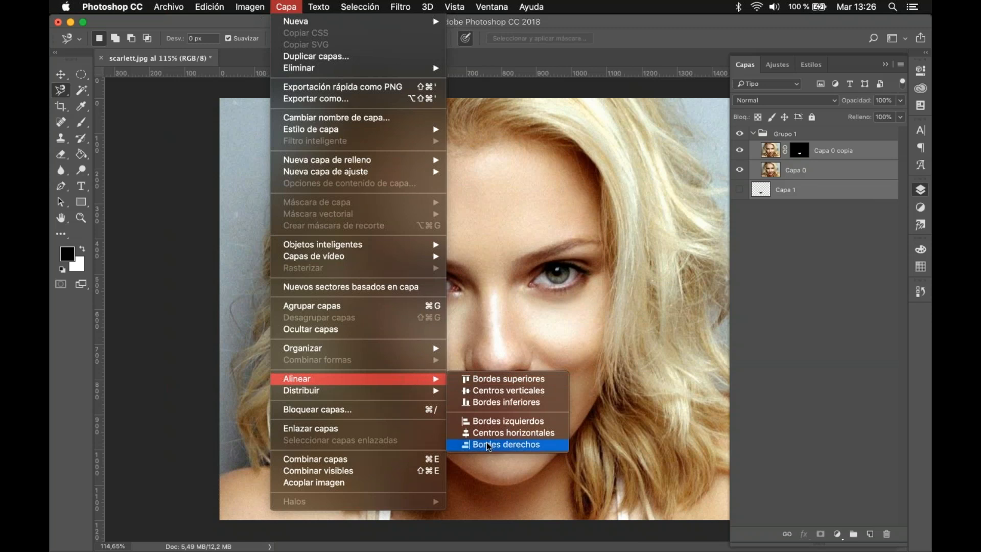
{"action": "mouse_move", "coordinate": [428, 394]}
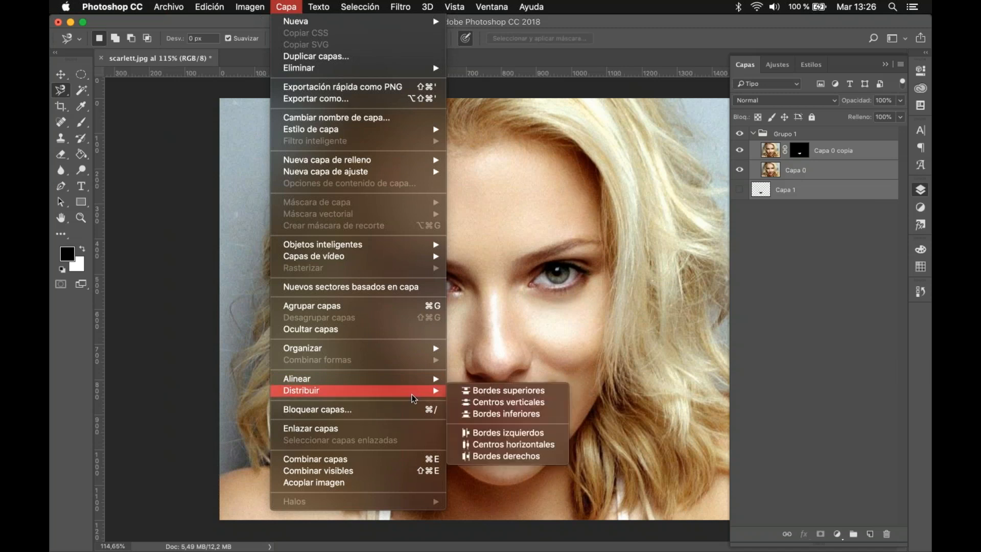
{"action": "mouse_move", "coordinate": [405, 352]}
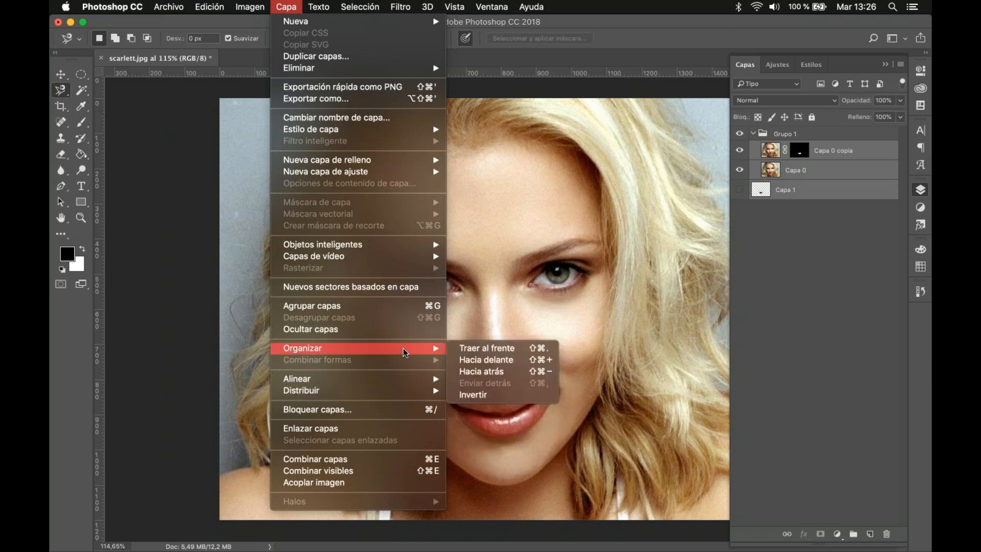
{"action": "left_click", "coordinate": [807, 367]}
{"action": "left_click", "coordinate": [806, 225]}
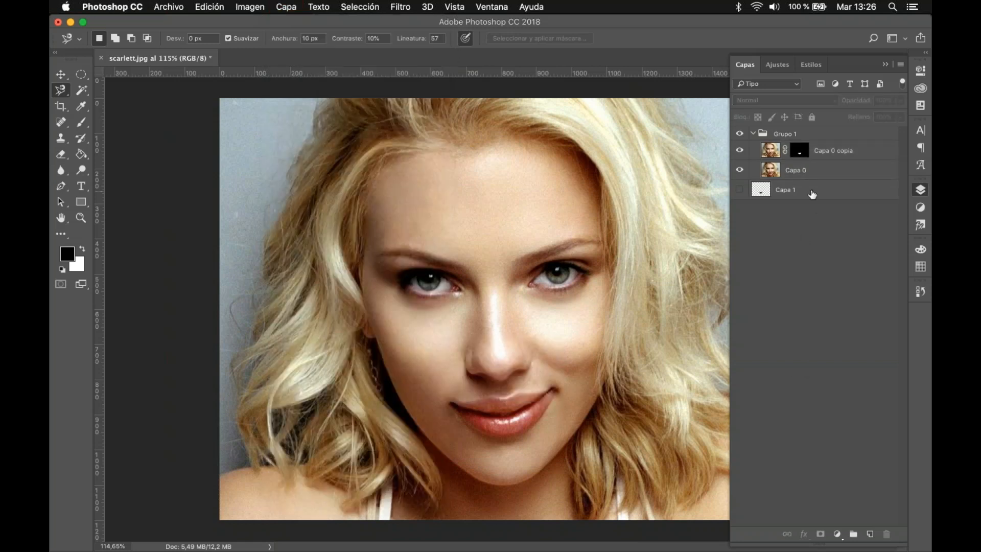
{"action": "left_click", "coordinate": [813, 194]}
{"action": "left_click", "coordinate": [833, 170]}
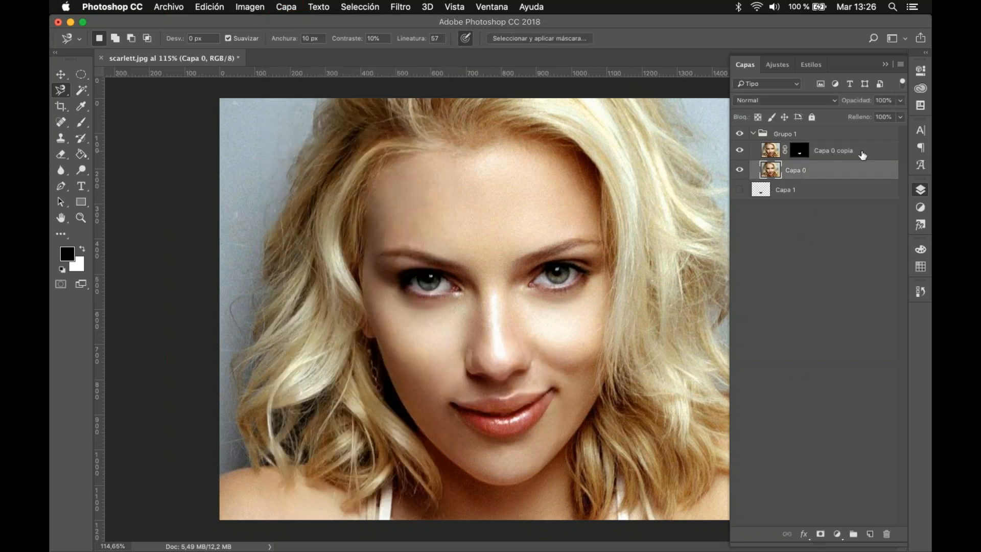
{"action": "left_click", "coordinate": [863, 155]}
{"action": "left_click", "coordinate": [854, 208]}
{"action": "double_click", "coordinate": [869, 150]}
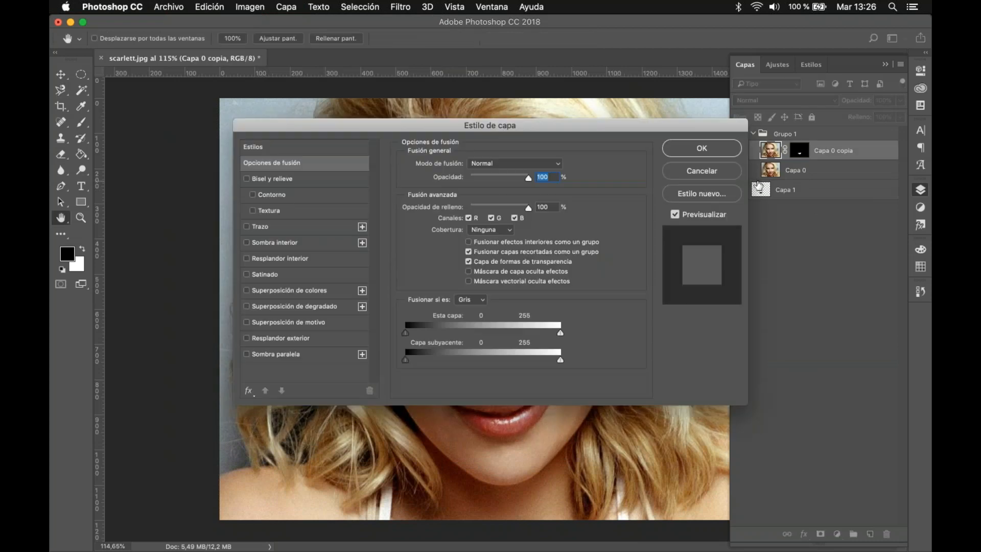
{"action": "key", "text": "Escape"}
{"action": "mouse_move", "coordinate": [852, 151]}
{"action": "left_mouse_down"}
{"action": "mouse_move", "coordinate": [854, 178]}
{"action": "mouse_move", "coordinate": [858, 138]}
{"action": "mouse_move", "coordinate": [843, 143]}
{"action": "left_mouse_up"}
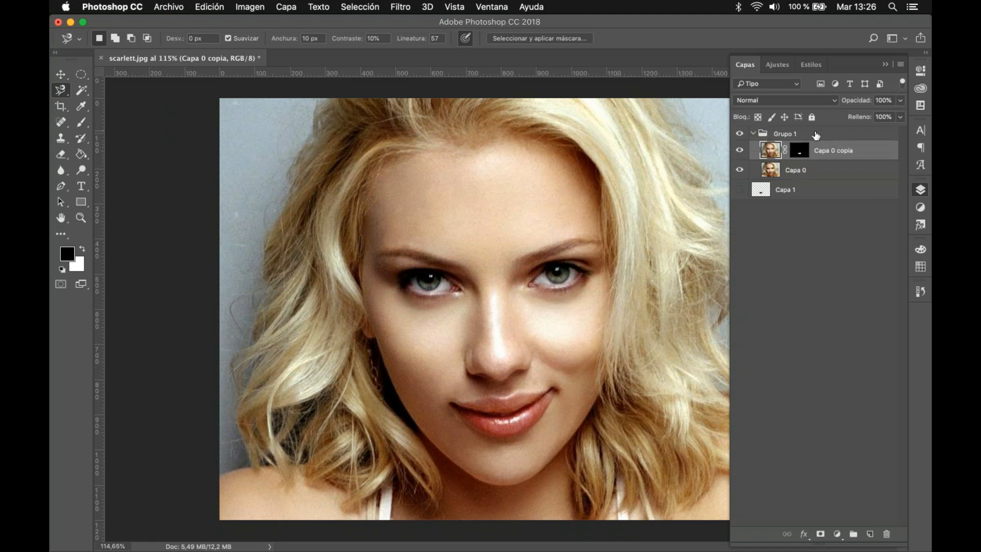
{"action": "left_click_drag", "start_coordinate": [869, 172], "coordinate": [850, 158]}
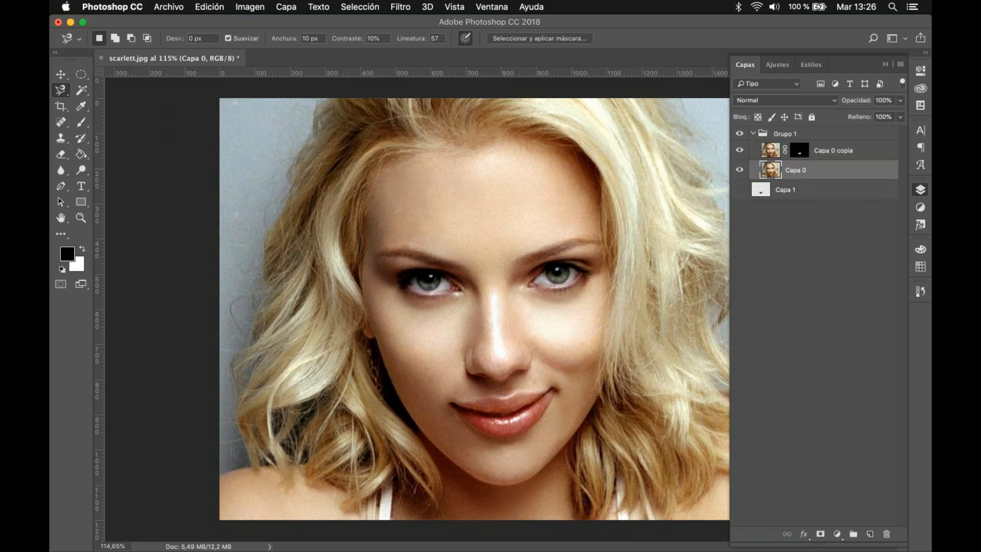
{"action": "left_click", "coordinate": [801, 254]}
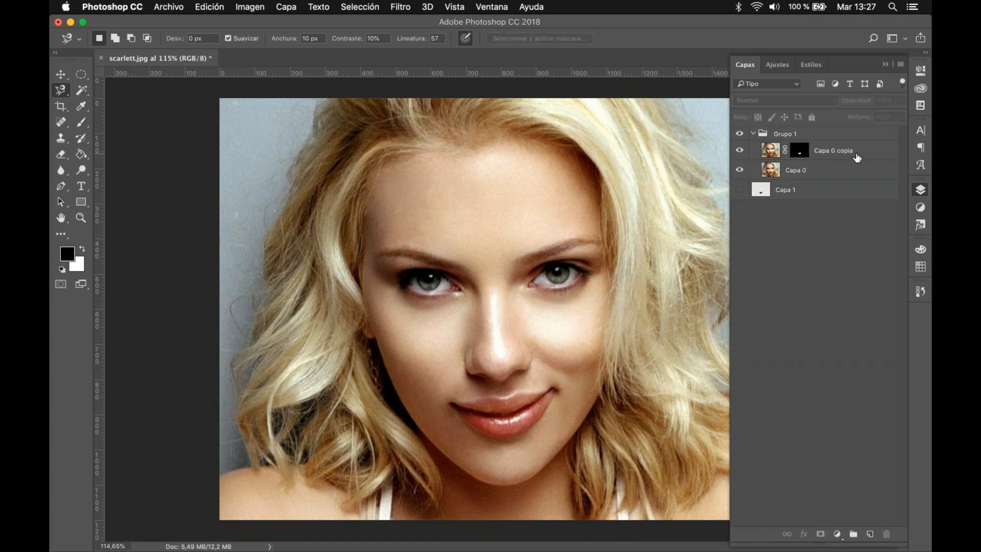
Step: Try the Multiplicar blend mode on Capa 0 copia, toggling Capa 0's visibility to compare the lips alone and blended
{"action": "left_click", "coordinate": [857, 157]}
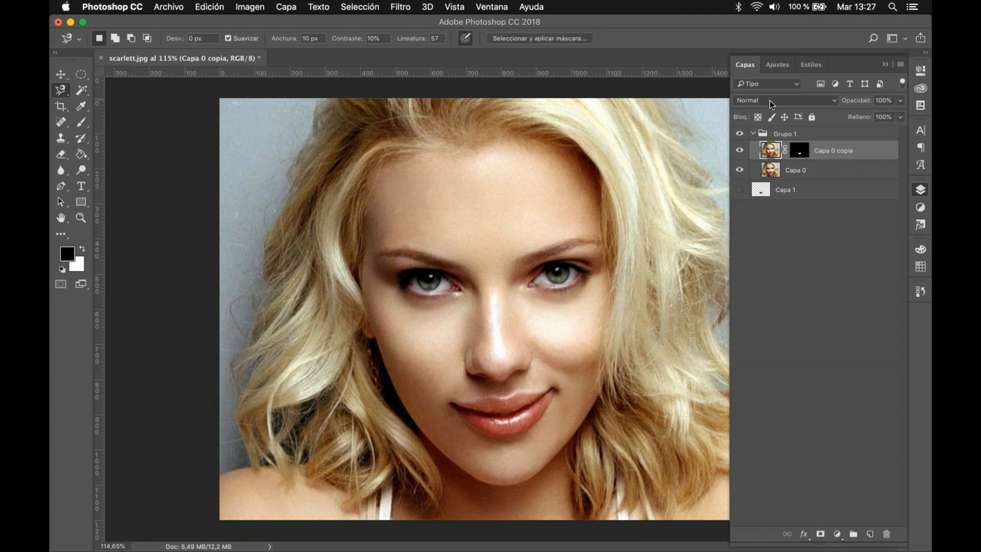
{"action": "left_click", "coordinate": [800, 100]}
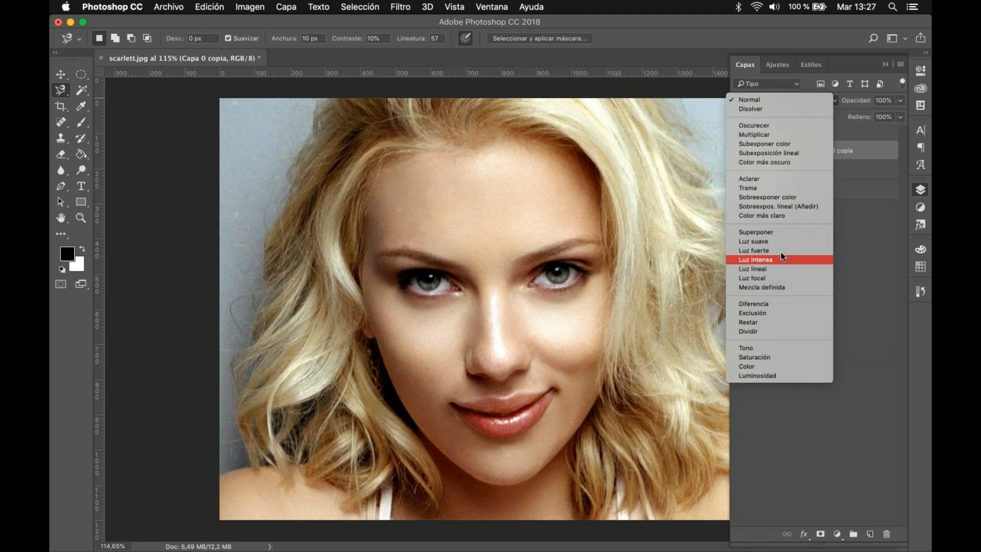
{"action": "left_click", "coordinate": [775, 134]}
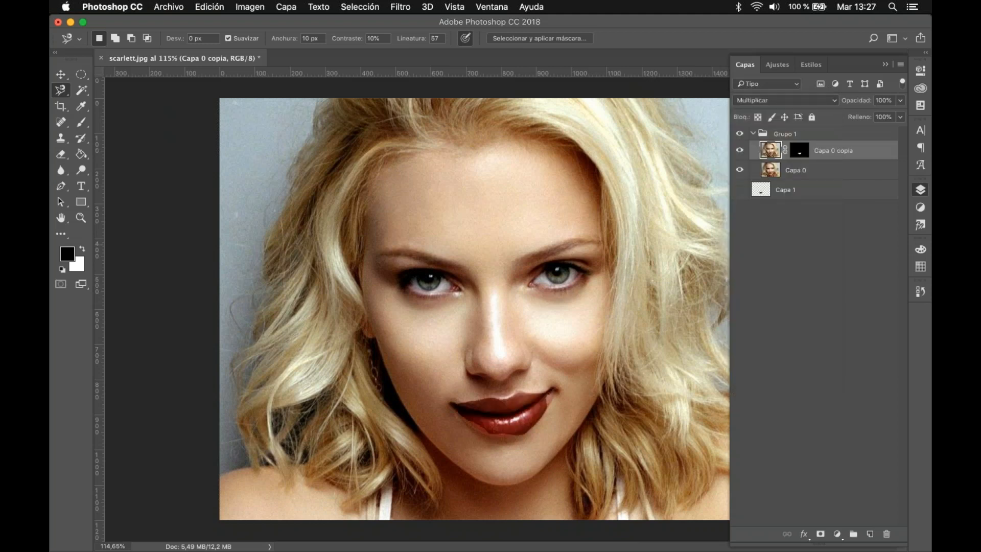
{"action": "left_click", "coordinate": [740, 170]}
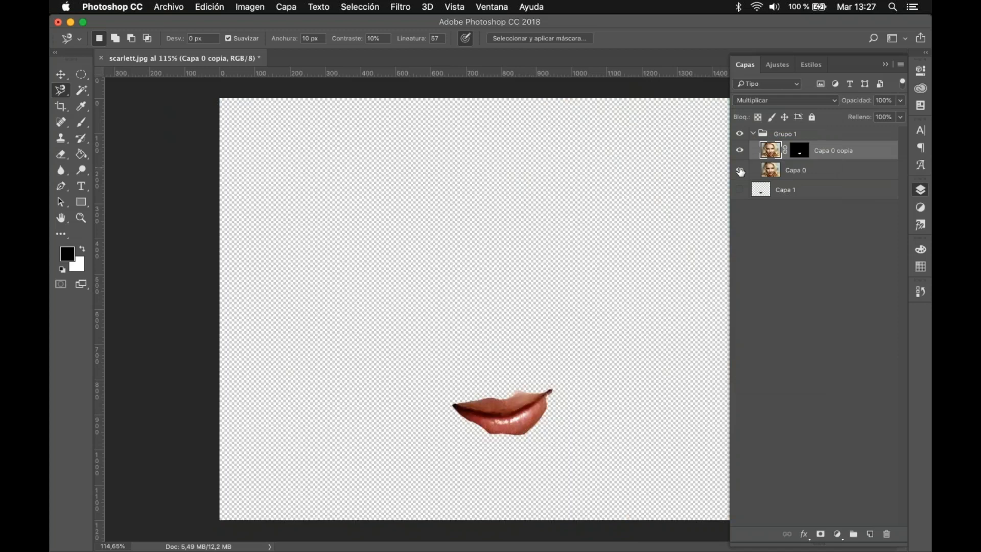
{"action": "left_click", "coordinate": [739, 170]}
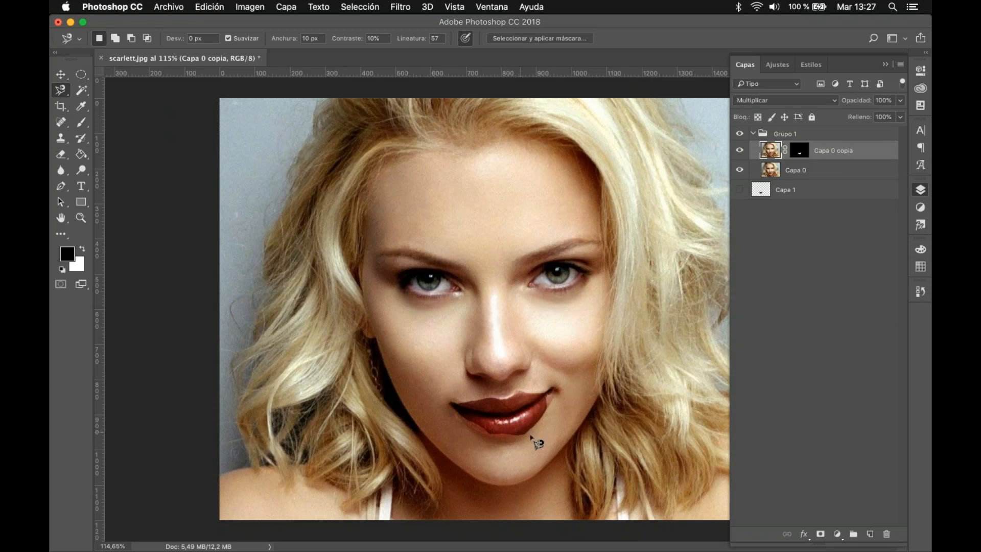
Step: Try the darkening blend modes Subexponer color, Subexposición lineal and Color más oscuro on Capa 0 copia, viewing the lips close up
{"action": "left_click", "coordinate": [788, 101]}
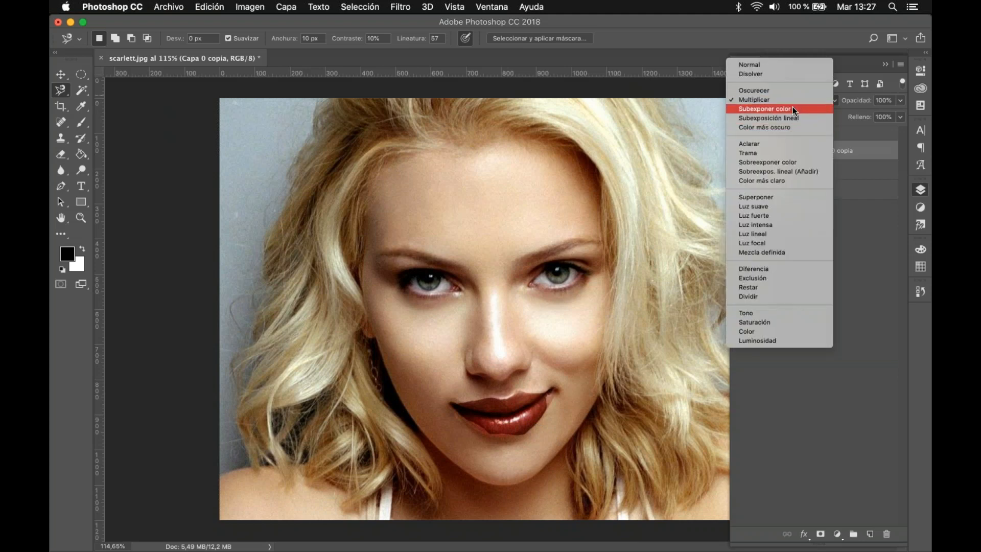
{"action": "left_click", "coordinate": [793, 107]}
{"action": "left_click", "coordinate": [790, 102]}
{"action": "left_click", "coordinate": [786, 109]}
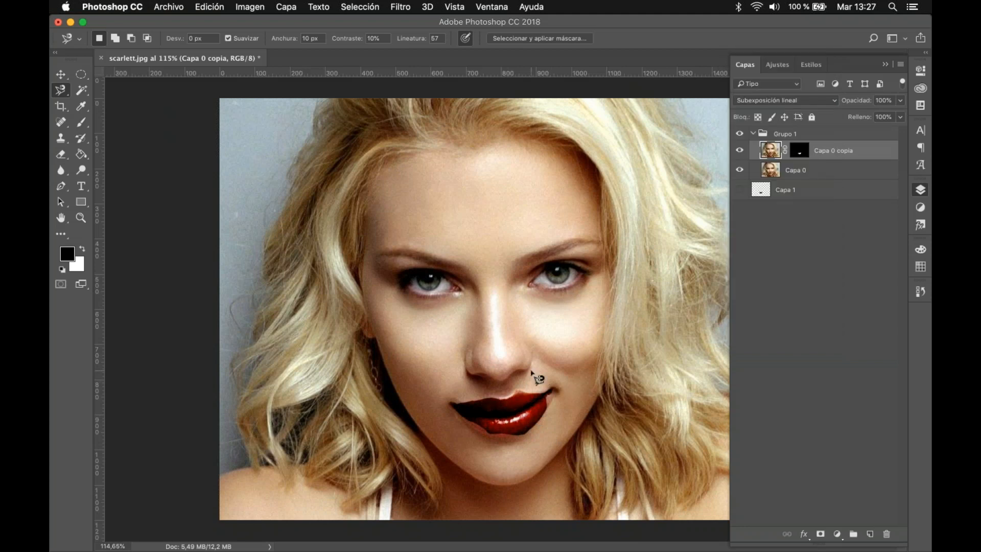
{"action": "scroll", "coordinate": [533, 372], "scroll_direction": "up", "scroll_amount": 6}
{"action": "left_click_drag", "start_coordinate": [576, 415], "coordinate": [531, 197]}
{"action": "key", "text": "v"}
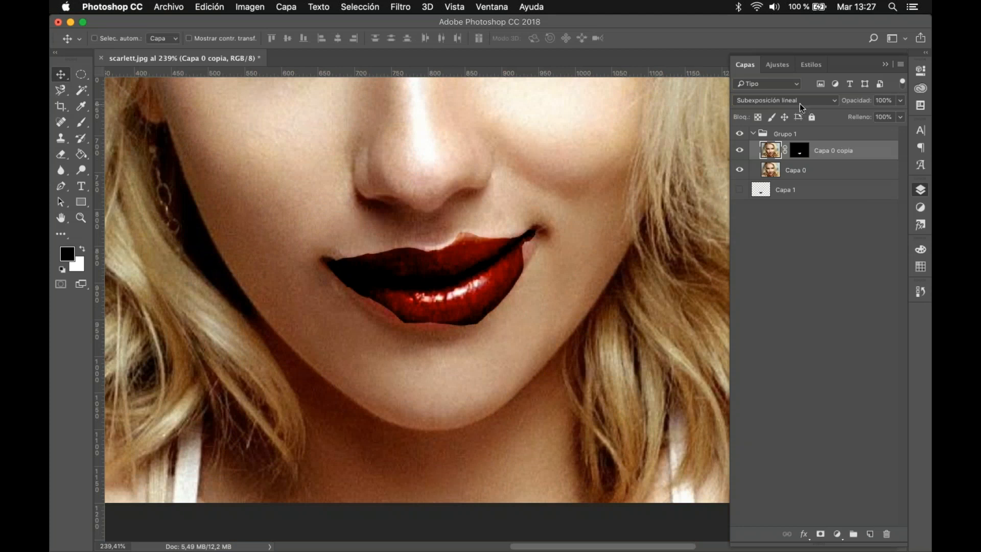
{"action": "left_click", "coordinate": [799, 102]}
{"action": "left_click", "coordinate": [786, 111]}
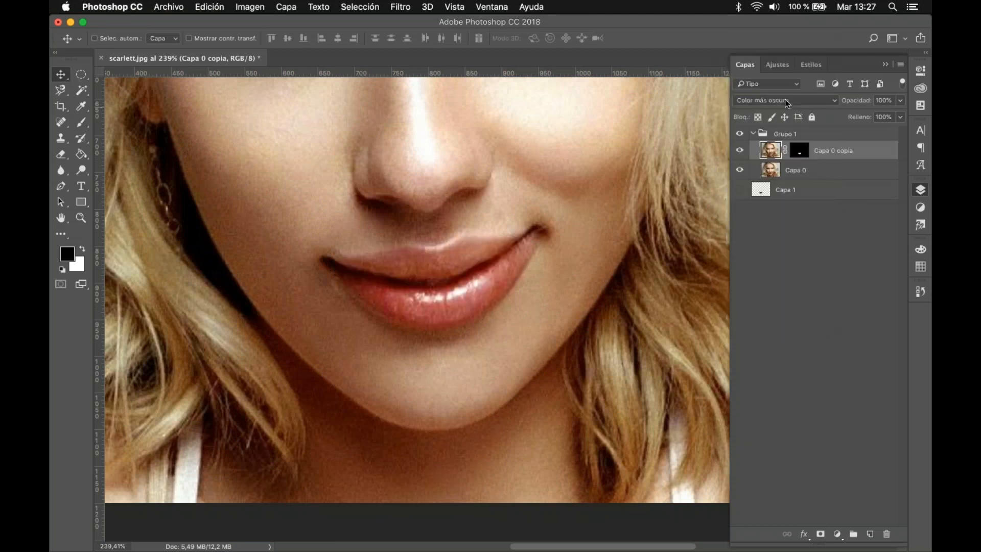
Step: Try the lightening blend modes Aclarar and Trama on Capa 0 copia
{"action": "left_click", "coordinate": [785, 99]}
{"action": "left_click", "coordinate": [782, 115]}
{"action": "left_click", "coordinate": [778, 100]}
{"action": "left_click", "coordinate": [777, 108]}
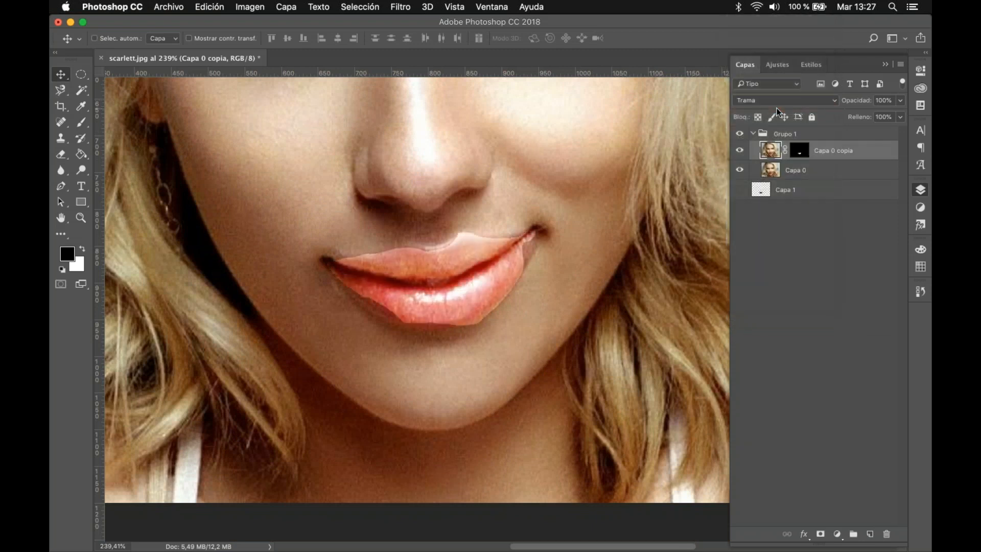
Step: Try the contrast blend modes Luz suave and Luz fuerte on Capa 0 copia
{"action": "left_click", "coordinate": [760, 100]}
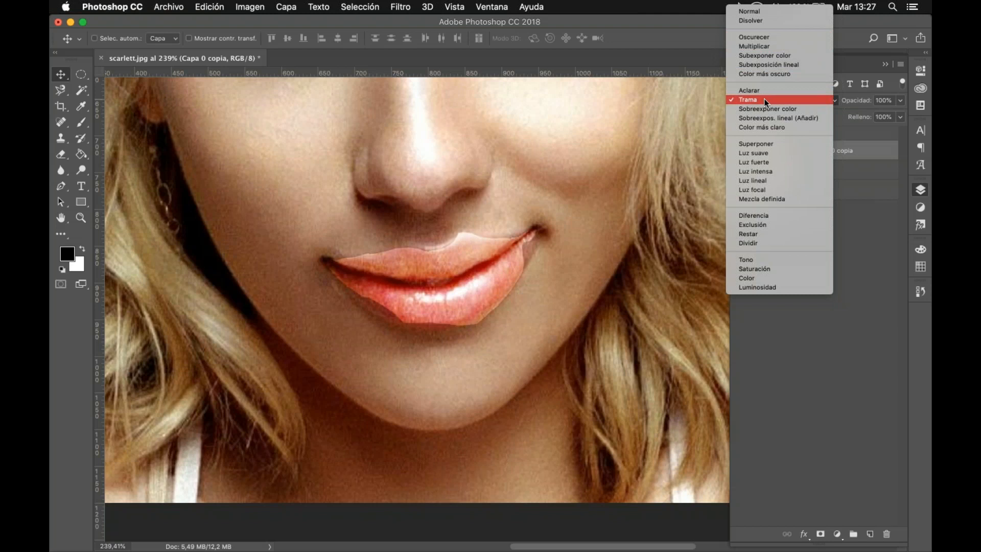
{"action": "left_click", "coordinate": [786, 152]}
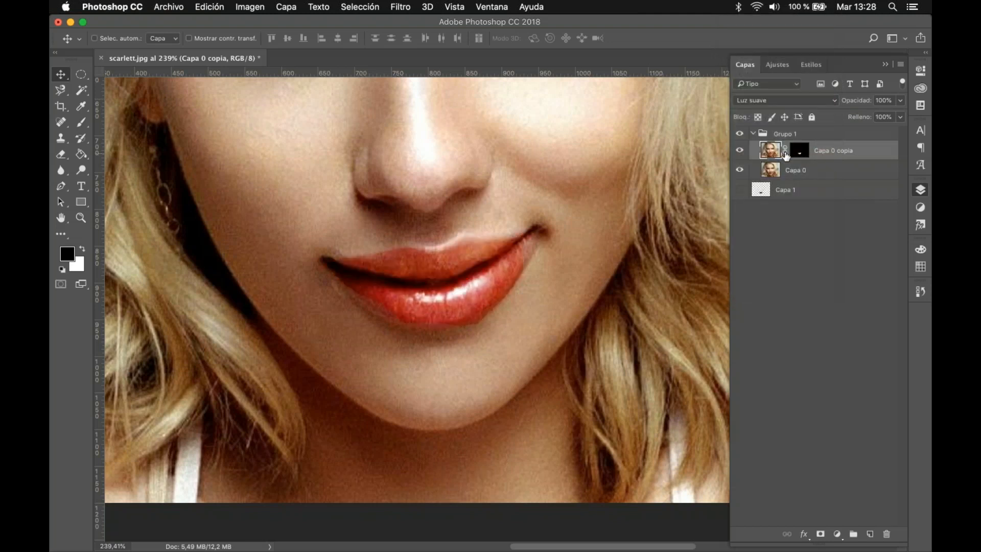
{"action": "left_click", "coordinate": [771, 100]}
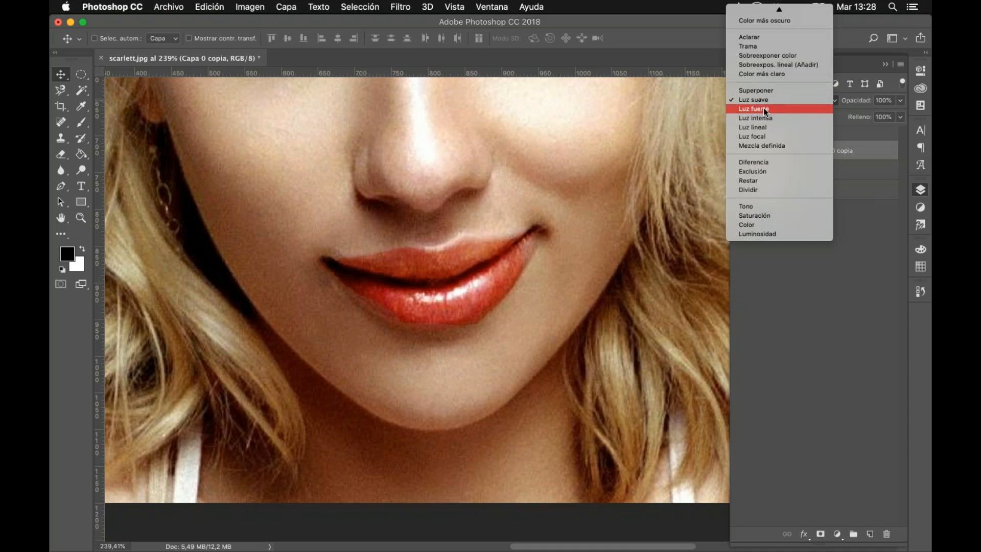
{"action": "left_click", "coordinate": [764, 108]}
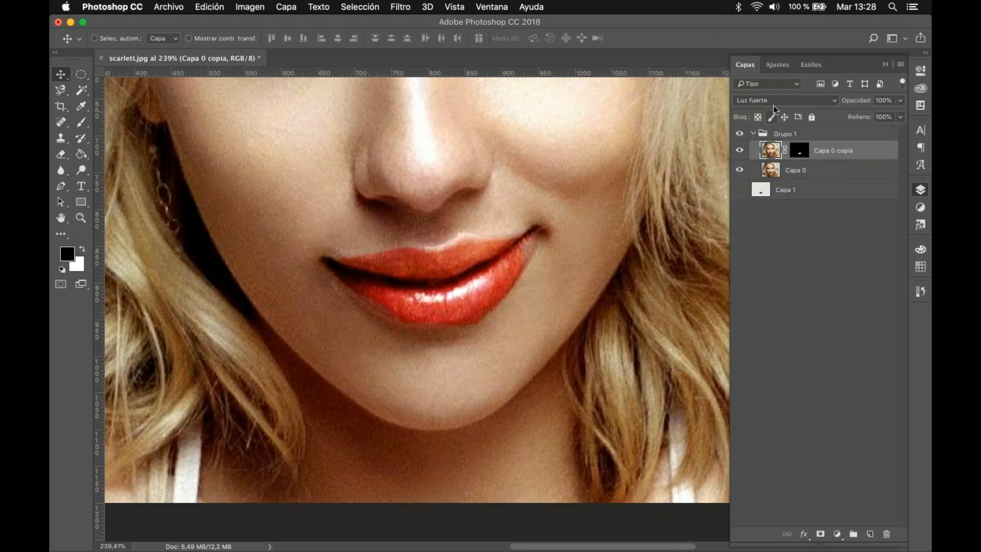
Step: Try the blend modes Luz intensa, Luz lineal and Luz focal on Capa 0 copia
{"action": "left_click", "coordinate": [773, 102]}
{"action": "left_click", "coordinate": [774, 112]}
{"action": "left_click", "coordinate": [772, 103]}
{"action": "left_click", "coordinate": [770, 109]}
{"action": "left_click", "coordinate": [767, 105]}
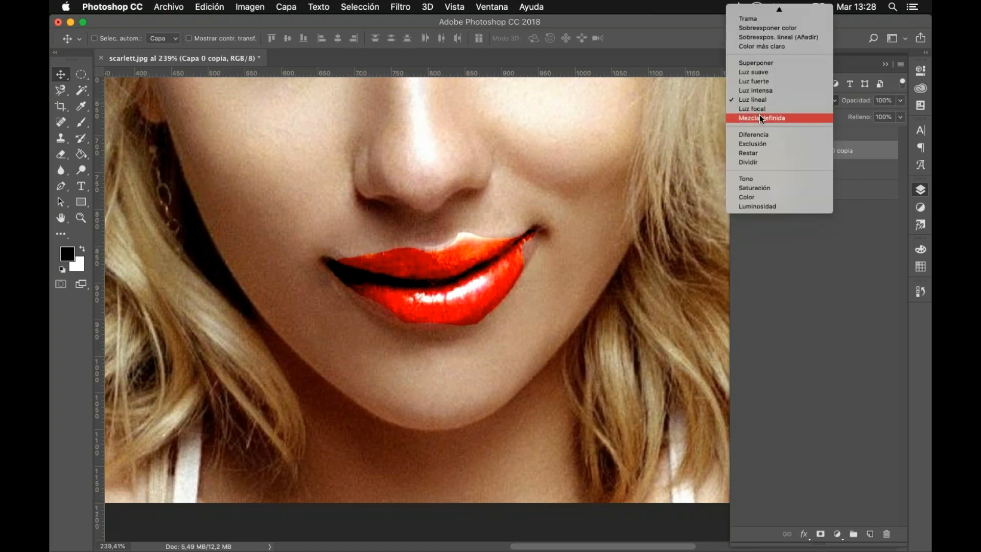
{"action": "left_click", "coordinate": [758, 112]}
{"action": "left_click", "coordinate": [757, 101]}
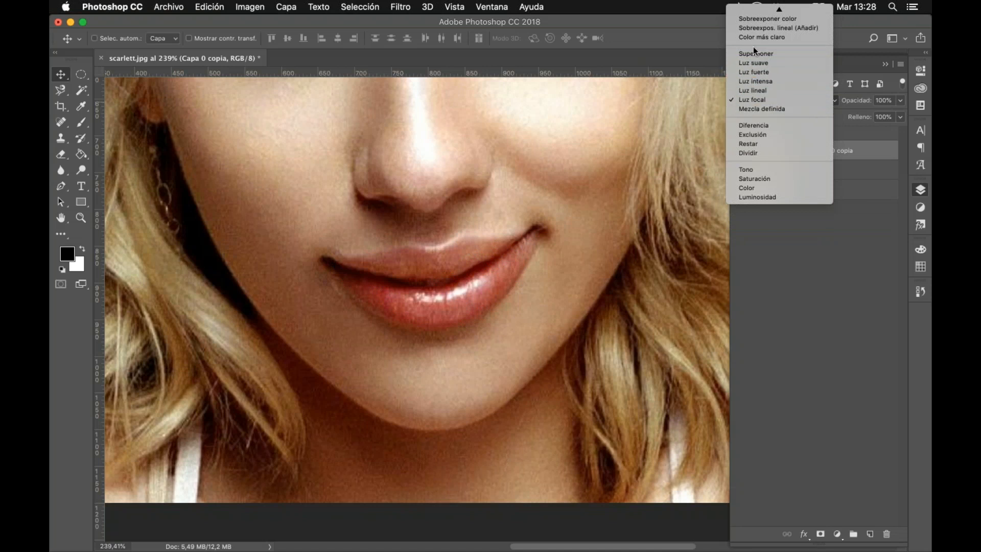
{"action": "key", "text": "Escape"}
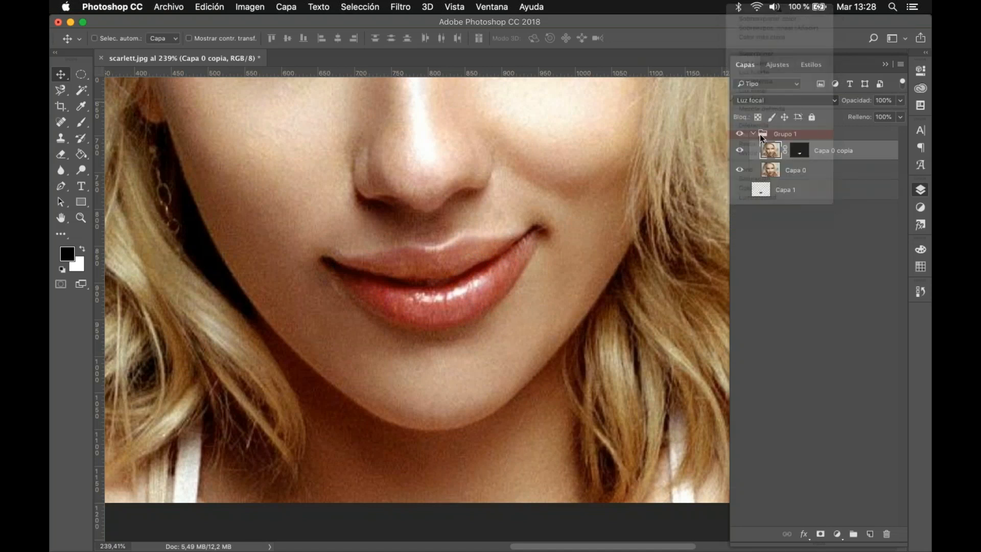
Step: Try the Exclusión, Tono and Color blend modes on Capa 0 copia, restore Normal, and clear the layer selection
{"action": "left_click", "coordinate": [771, 99]}
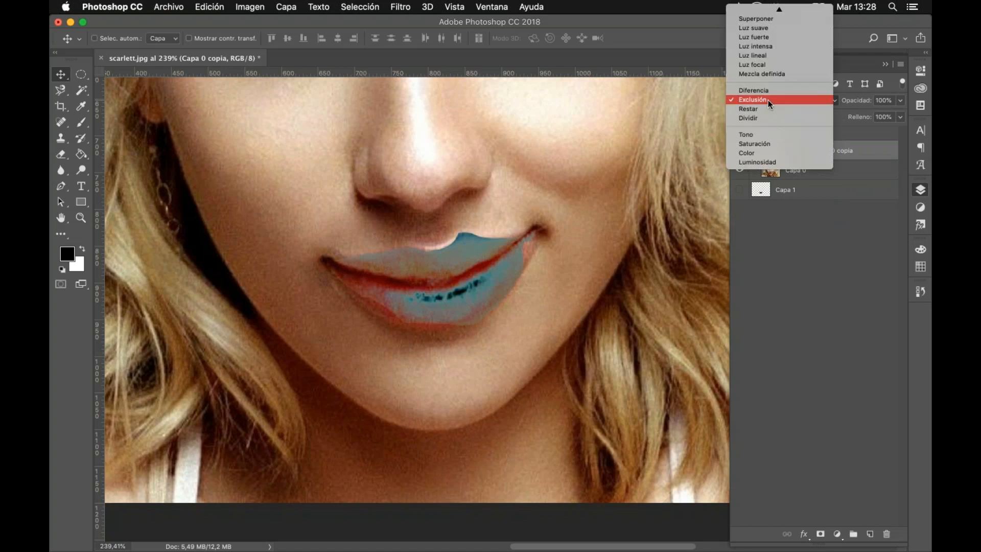
{"action": "left_click", "coordinate": [766, 137]}
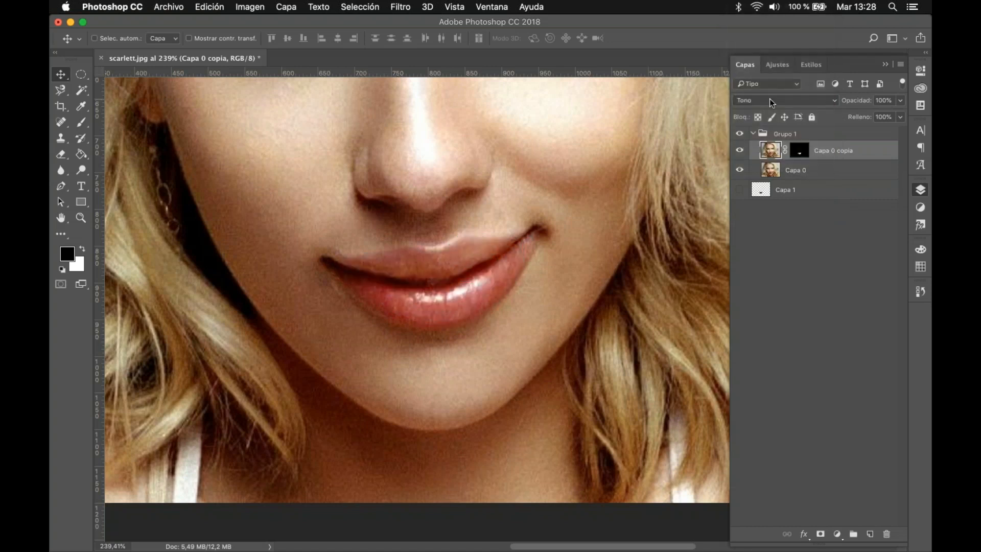
{"action": "left_click", "coordinate": [770, 99]}
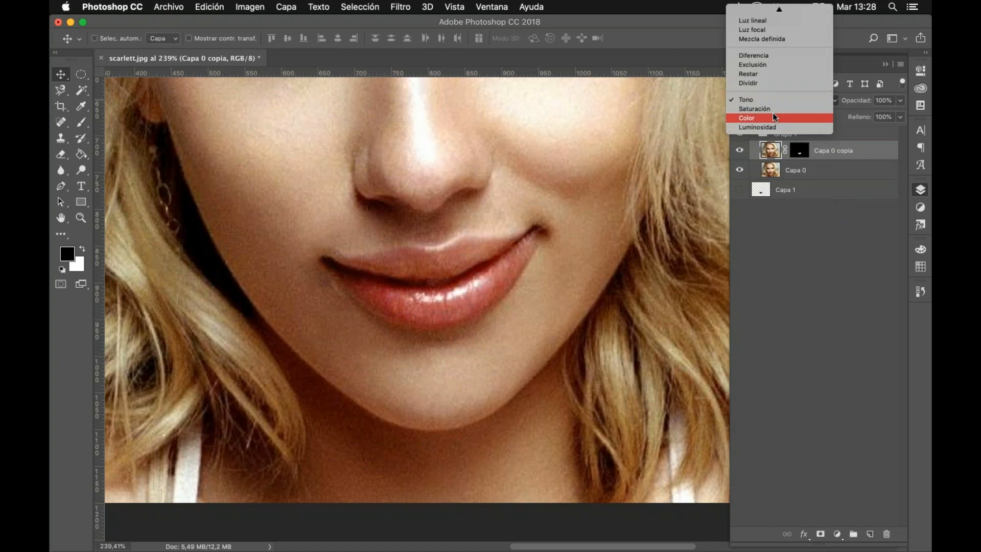
{"action": "left_click", "coordinate": [773, 113]}
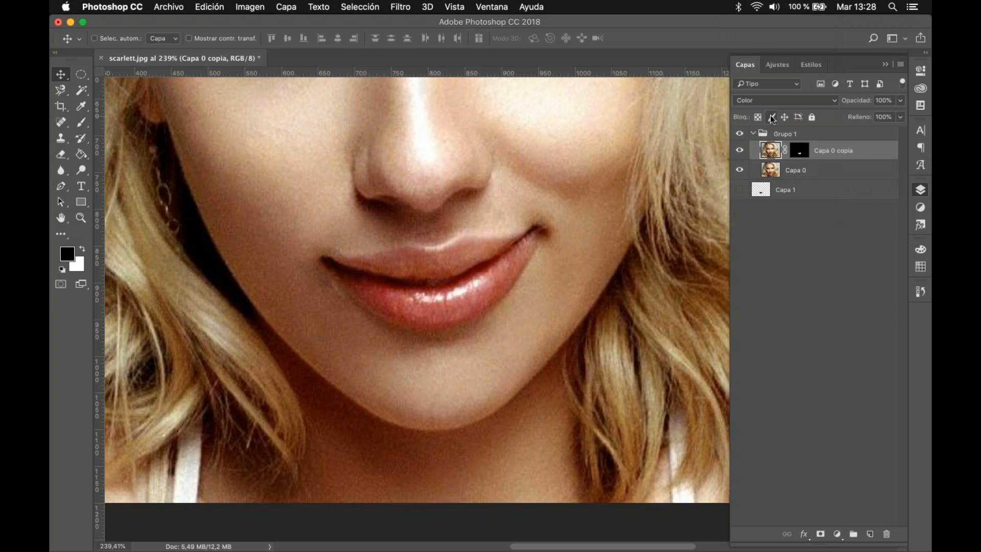
{"action": "left_click", "coordinate": [740, 168]}
{"action": "left_click", "coordinate": [770, 100]}
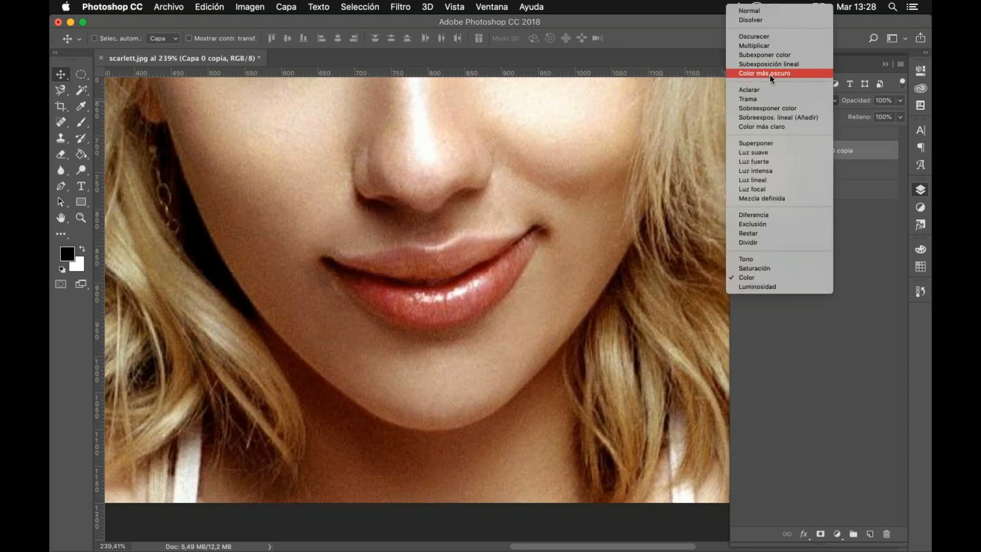
{"action": "left_click", "coordinate": [774, 10]}
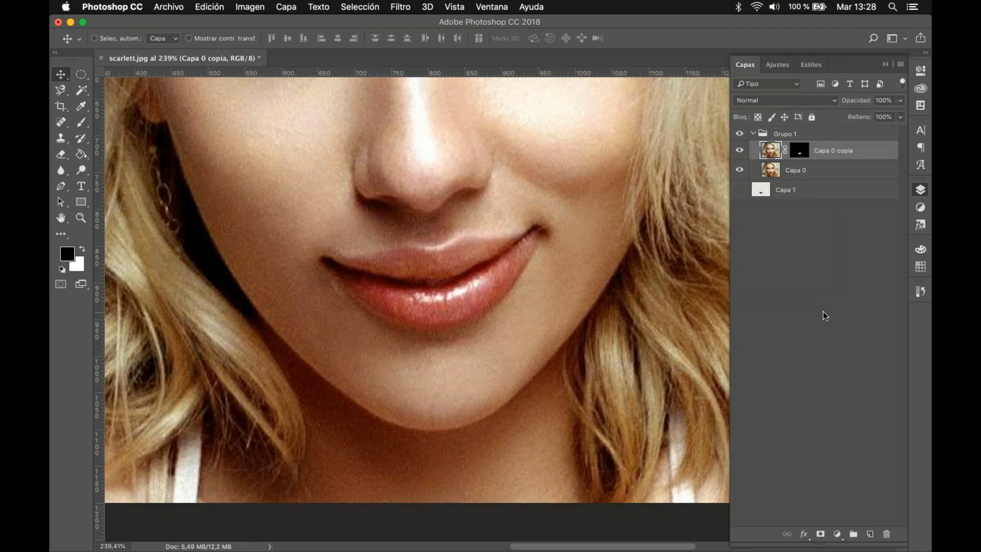
{"action": "left_click", "coordinate": [823, 311]}
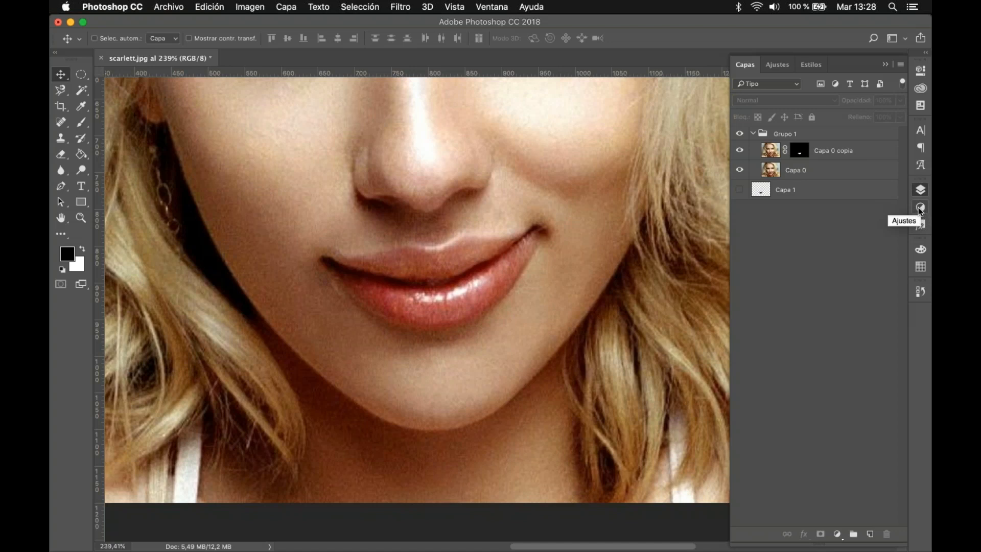
Step: Display the Ajustes set and review the adjustment layer types it offers
{"action": "left_click", "coordinate": [485, 7]}
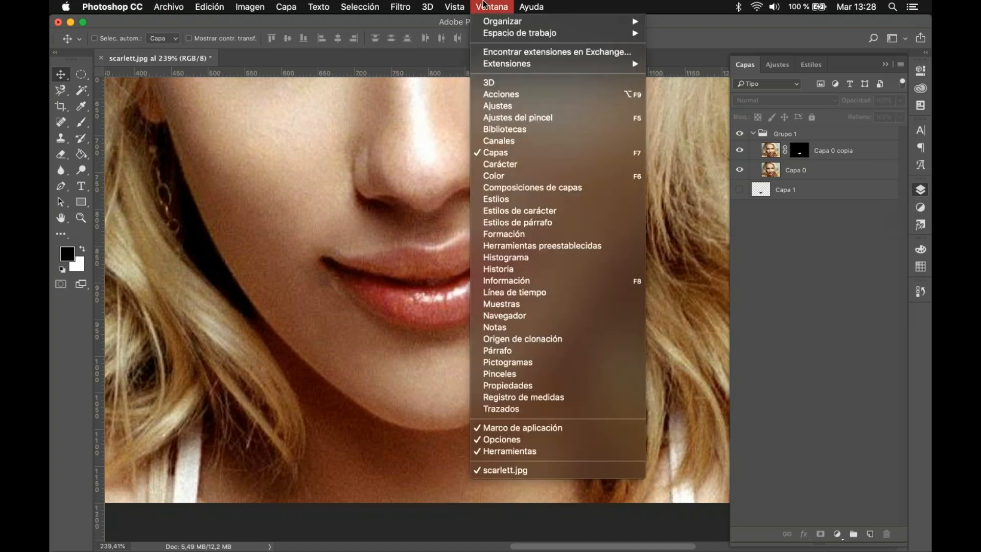
{"action": "left_click", "coordinate": [515, 105]}
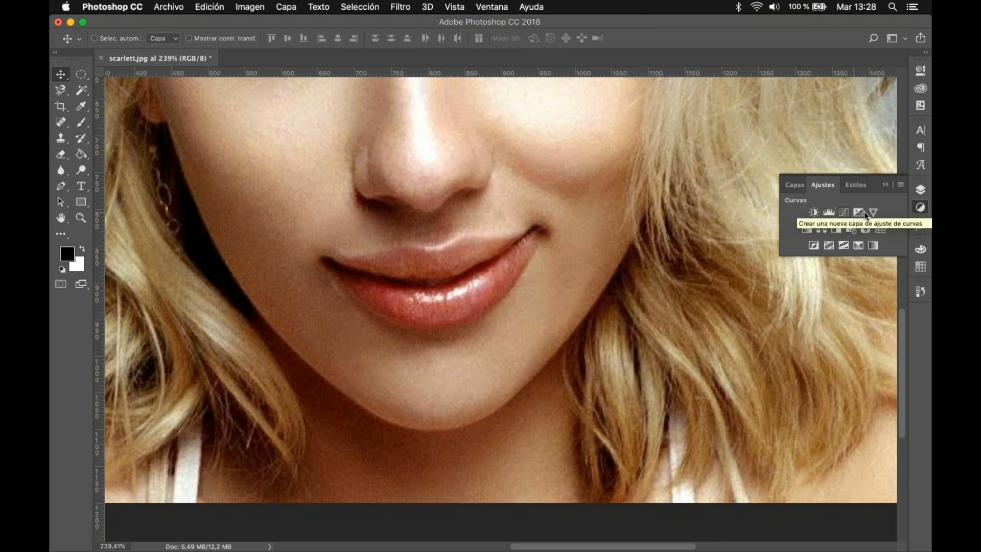
{"action": "left_click", "coordinate": [360, 6]}
{"action": "mouse_move", "coordinate": [422, 9]}
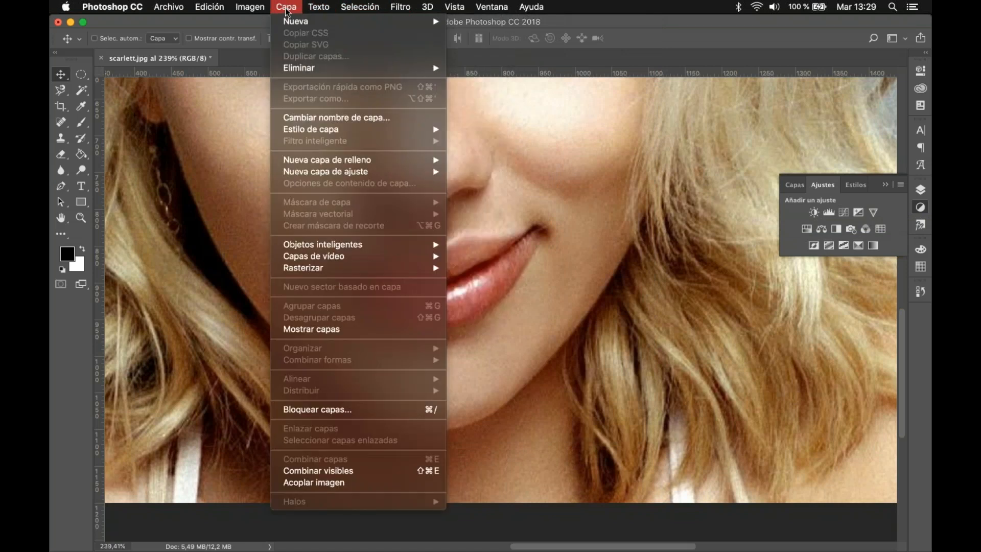
{"action": "left_click", "coordinate": [814, 213]}
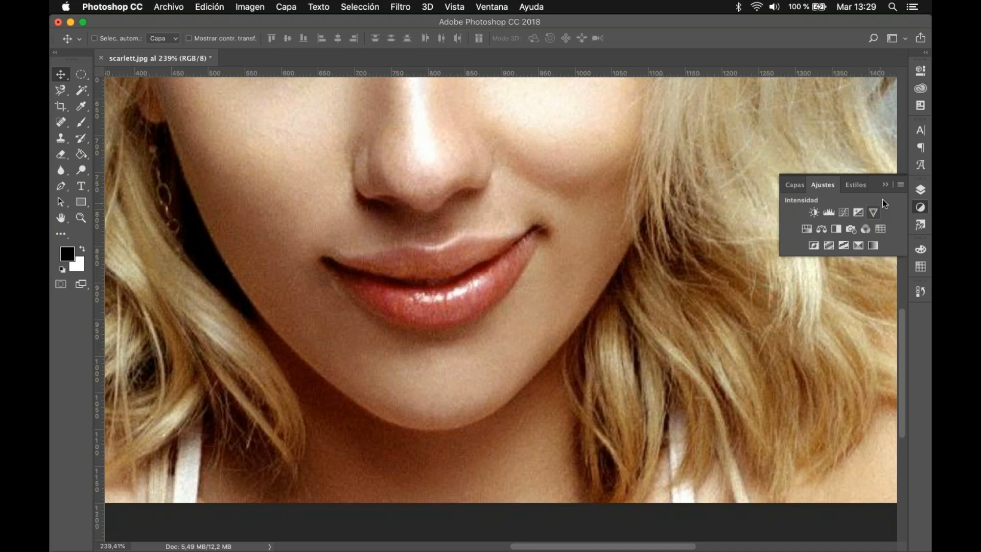
Step: Select Capa 0 copia and float Ajustes over the image so it stays visible beside the layer stack
{"action": "left_click", "coordinate": [921, 189]}
{"action": "left_click", "coordinate": [869, 156]}
{"action": "left_click", "coordinate": [920, 207]}
{"action": "left_click_drag", "start_coordinate": [820, 185], "coordinate": [630, 103]}
{"action": "left_click", "coordinate": [922, 191]}
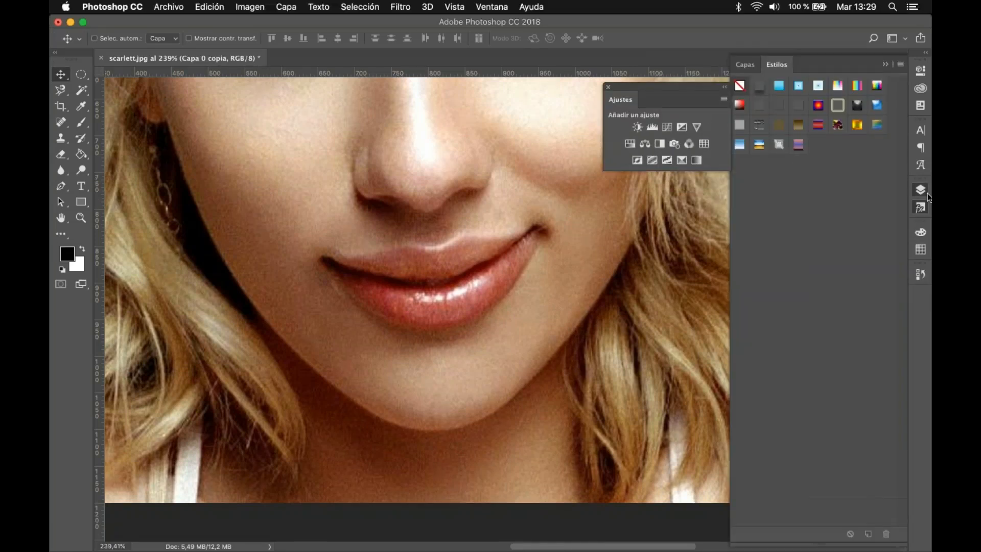
{"action": "left_click", "coordinate": [923, 191]}
{"action": "left_click", "coordinate": [920, 191]}
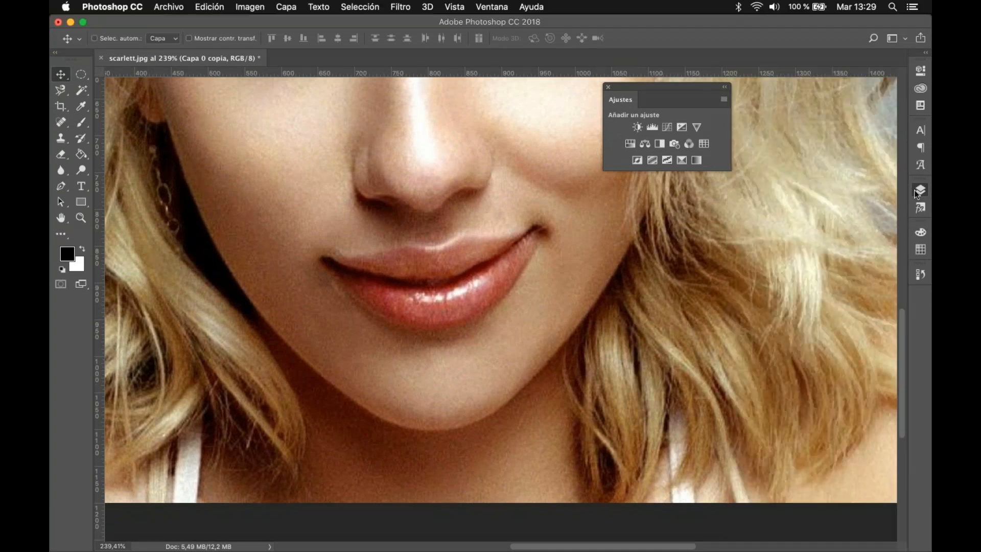
{"action": "left_click", "coordinate": [918, 191]}
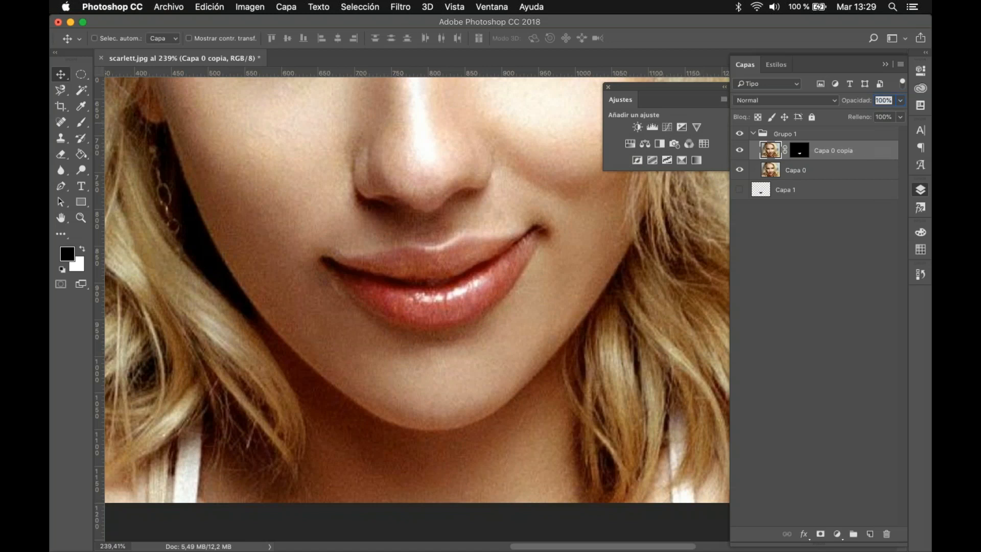
Step: Try a direct Brillo/contraste adjustment on Capa 0 copia with Brillo 55 and Contraste -26, and undo it
{"action": "left_click", "coordinate": [251, 9]}
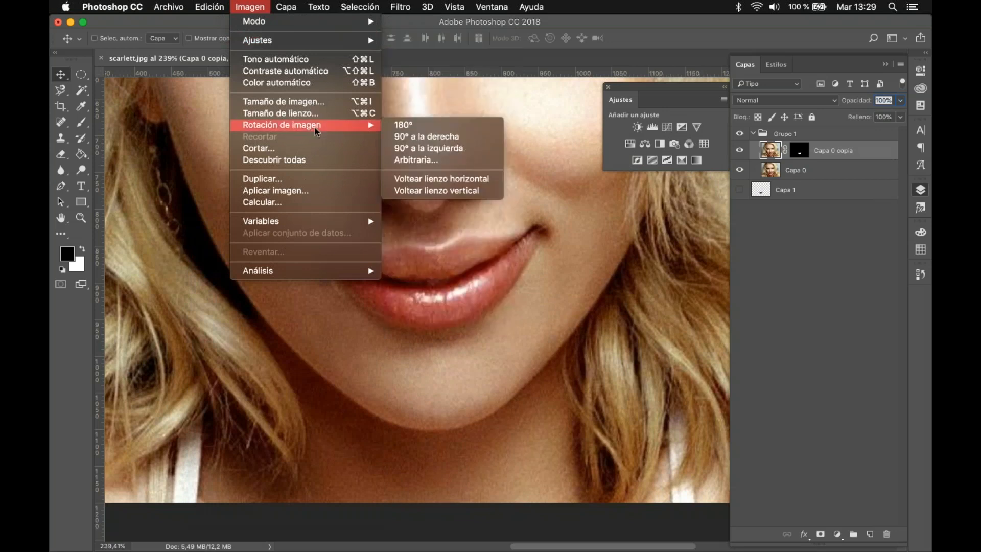
{"action": "mouse_move", "coordinate": [321, 46]}
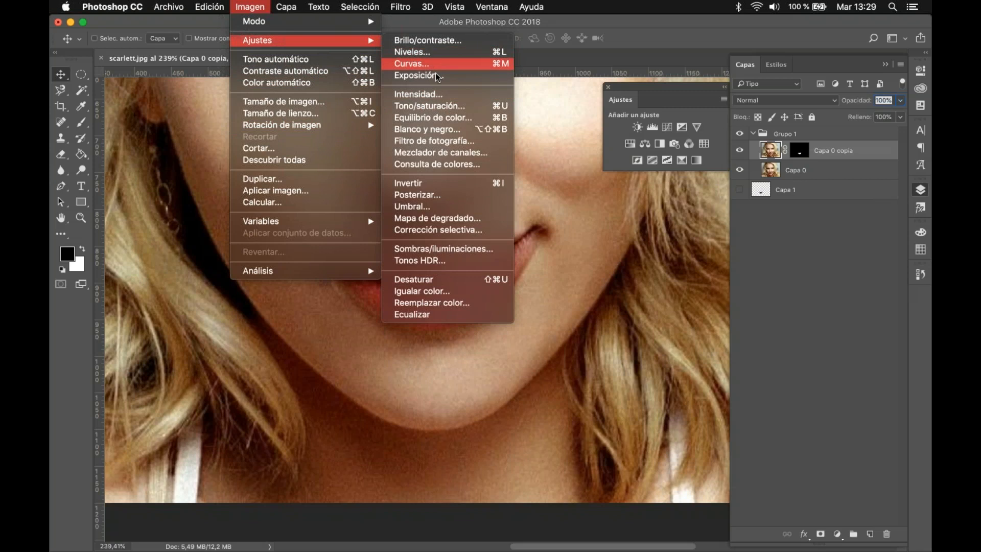
{"action": "left_click", "coordinate": [443, 46]}
{"action": "mouse_move", "coordinate": [454, 271]}
{"action": "left_mouse_down"}
{"action": "mouse_move", "coordinate": [473, 271]}
{"action": "mouse_move", "coordinate": [447, 262]}
{"action": "left_mouse_up"}
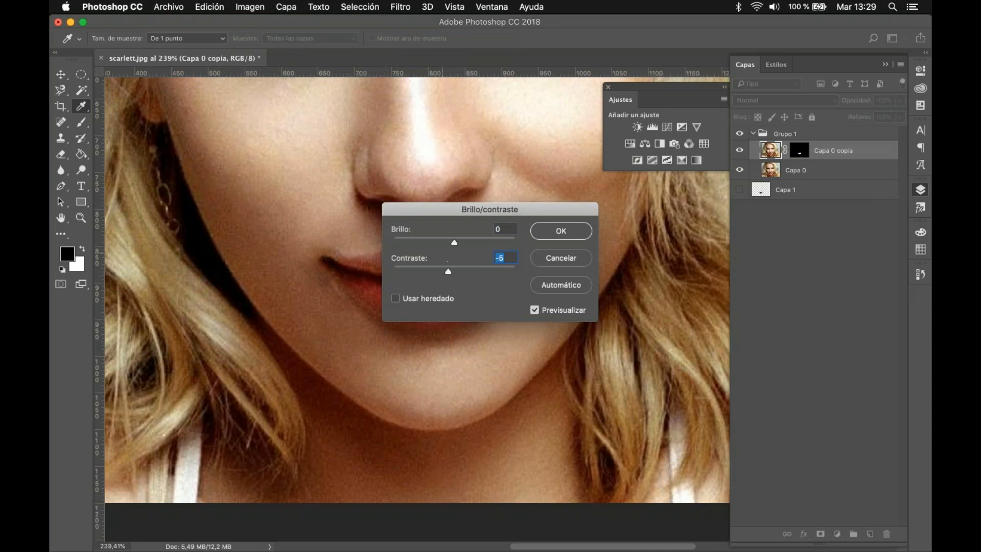
{"action": "left_click_drag", "start_coordinate": [481, 242], "coordinate": [496, 244]}
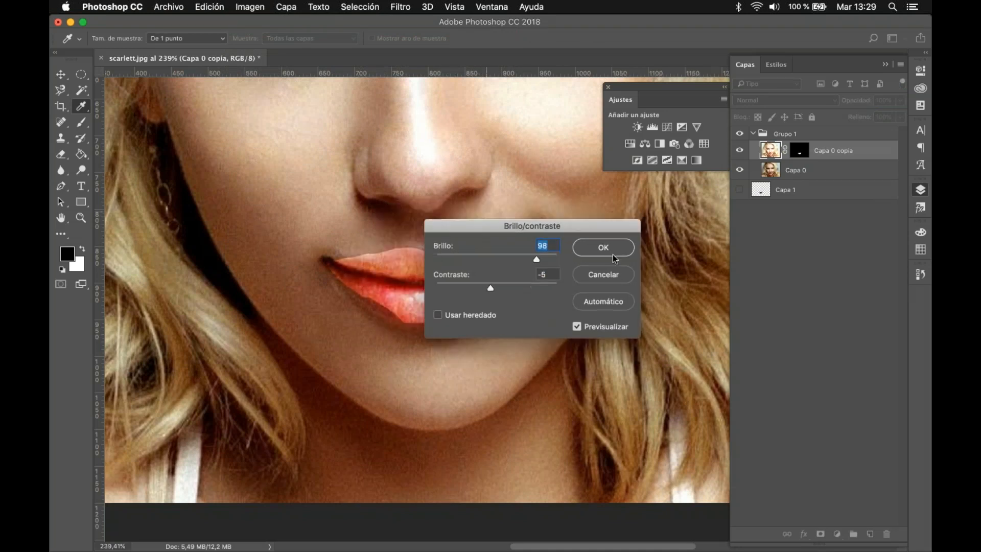
{"action": "left_click_drag", "start_coordinate": [528, 226], "coordinate": [653, 281]}
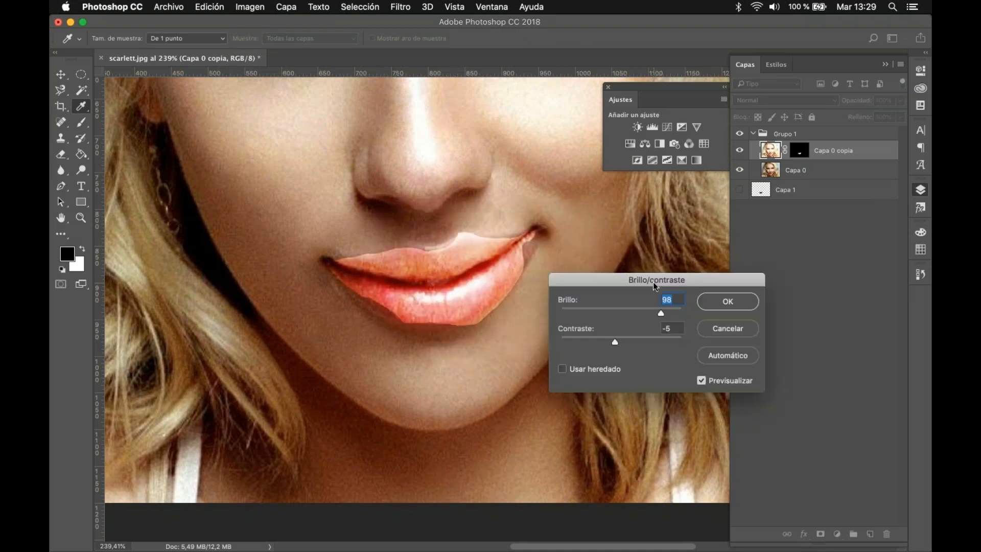
{"action": "left_click_drag", "start_coordinate": [661, 314], "coordinate": [590, 335]}
{"action": "left_click_drag", "start_coordinate": [645, 308], "coordinate": [643, 311]}
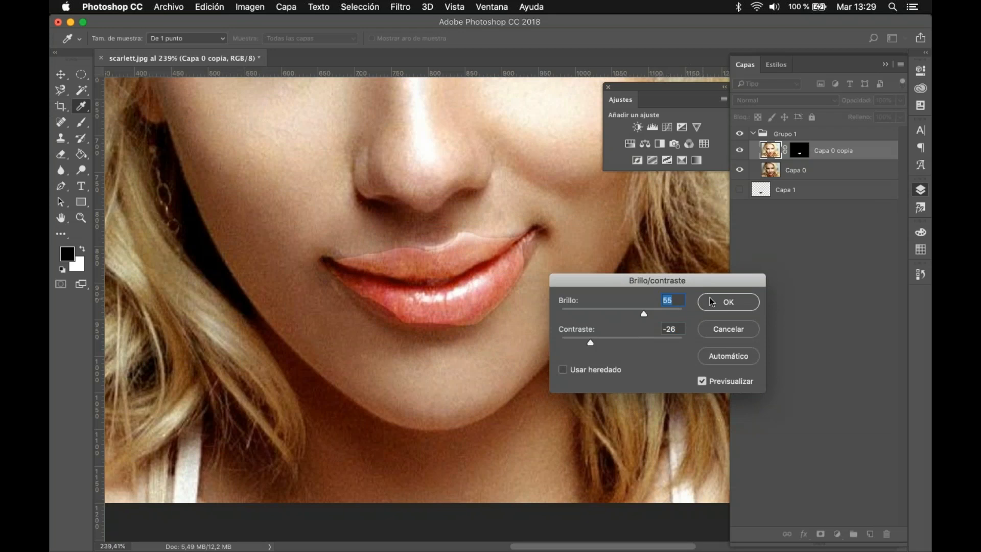
{"action": "left_click_drag", "start_coordinate": [716, 279], "coordinate": [675, 298]}
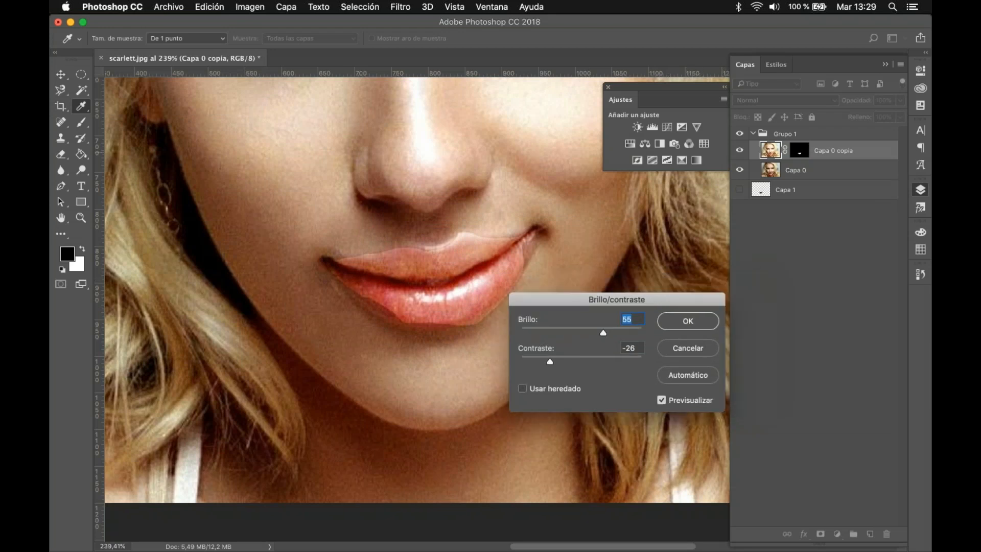
{"action": "left_click", "coordinate": [680, 321]}
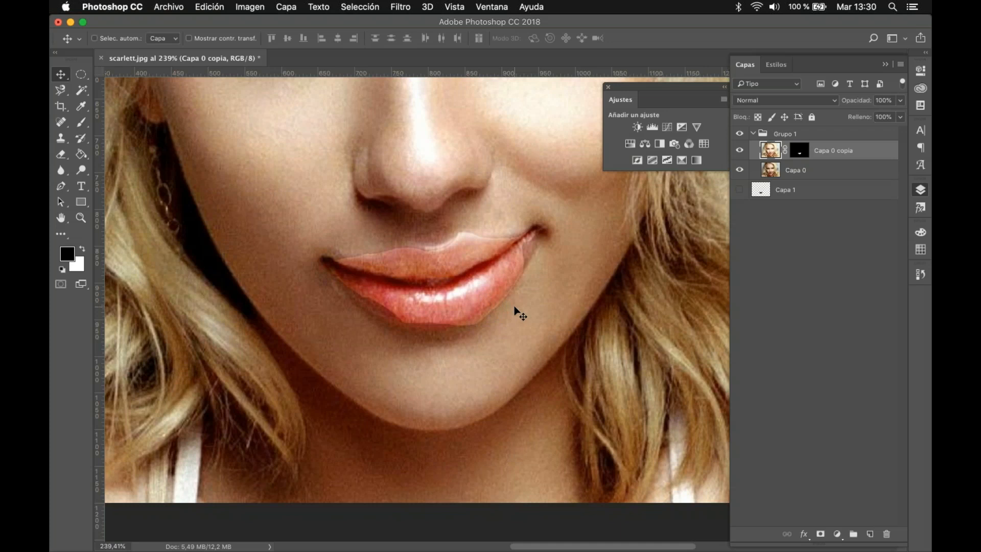
{"action": "key", "text": "super+z"}
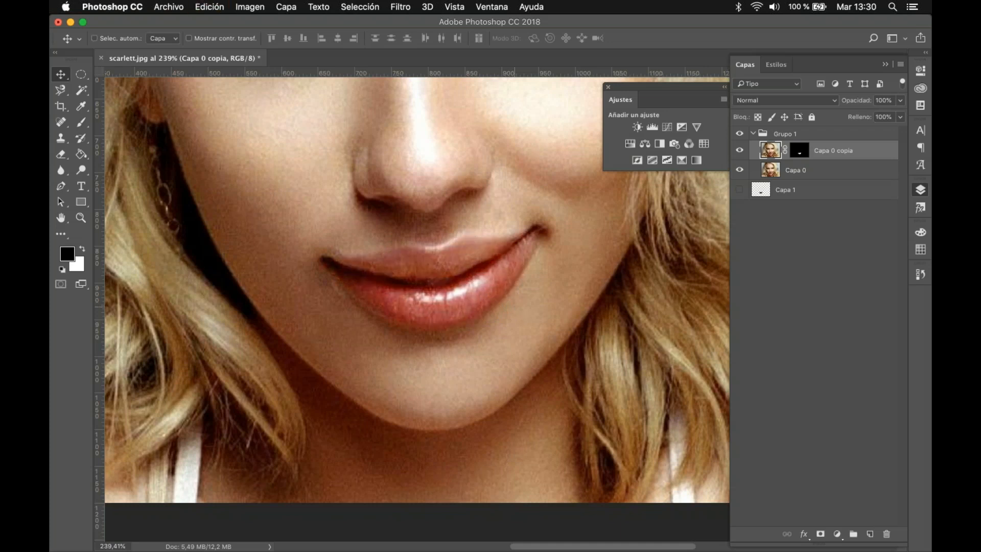
Step: Add a Brillo/contraste adjustment layer above Capa 0 copia and clip it to that layer
{"action": "left_click", "coordinate": [634, 128]}
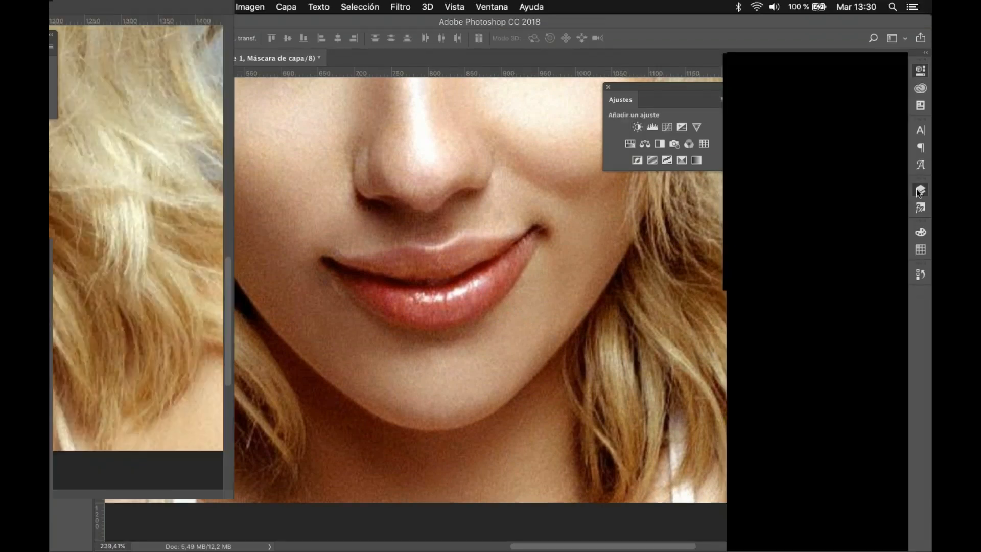
{"action": "left_click", "coordinate": [920, 191]}
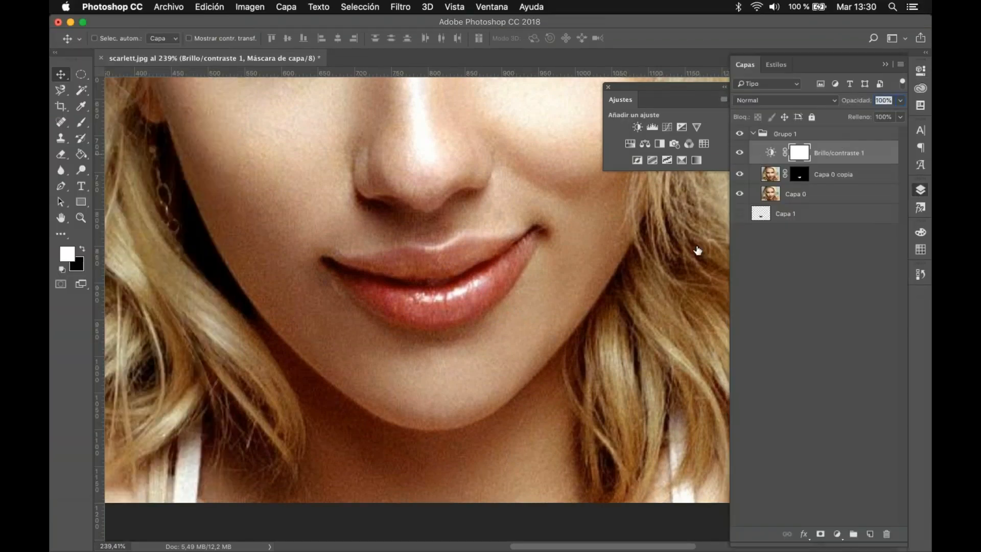
{"action": "left_click", "coordinate": [771, 152]}
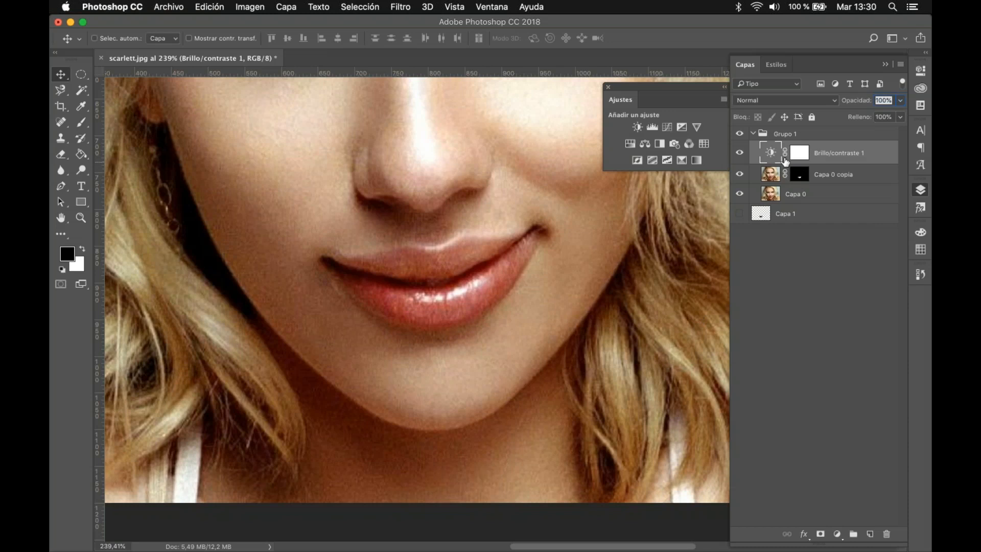
{"action": "double_click", "coordinate": [771, 153]}
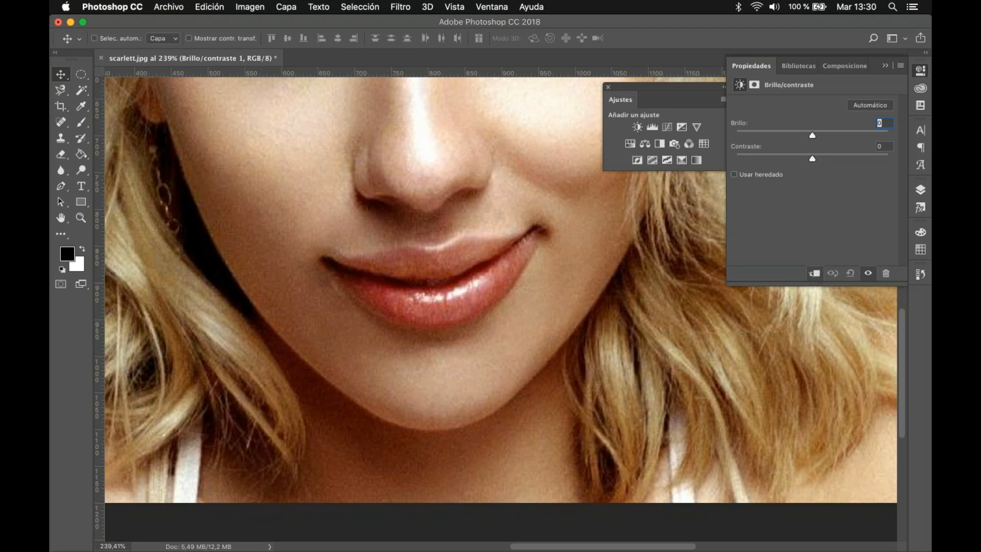
{"action": "left_click", "coordinate": [921, 190]}
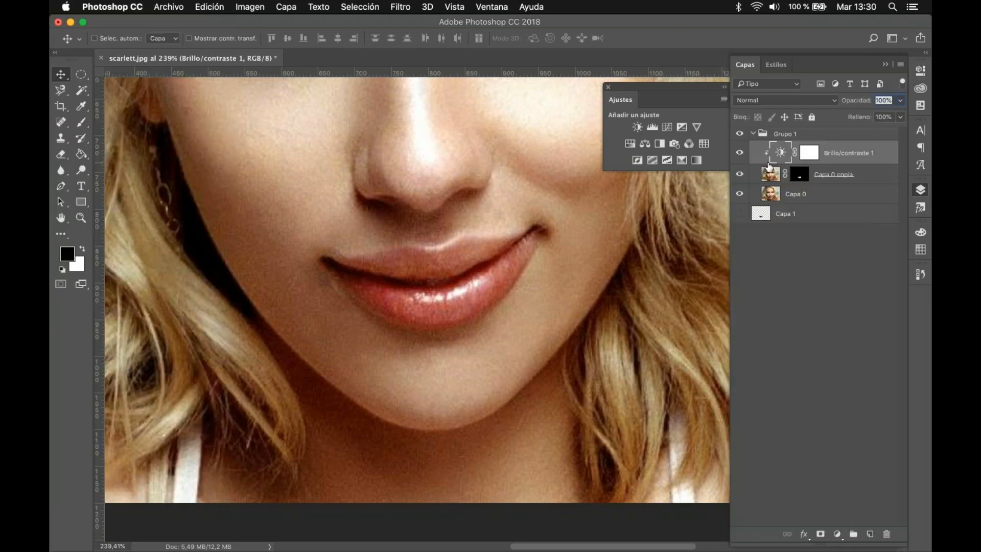
Step: Set Brillo to 105 on the clipped Brillo/contraste 1 layer and return to the layer stack
{"action": "left_click", "coordinate": [773, 175]}
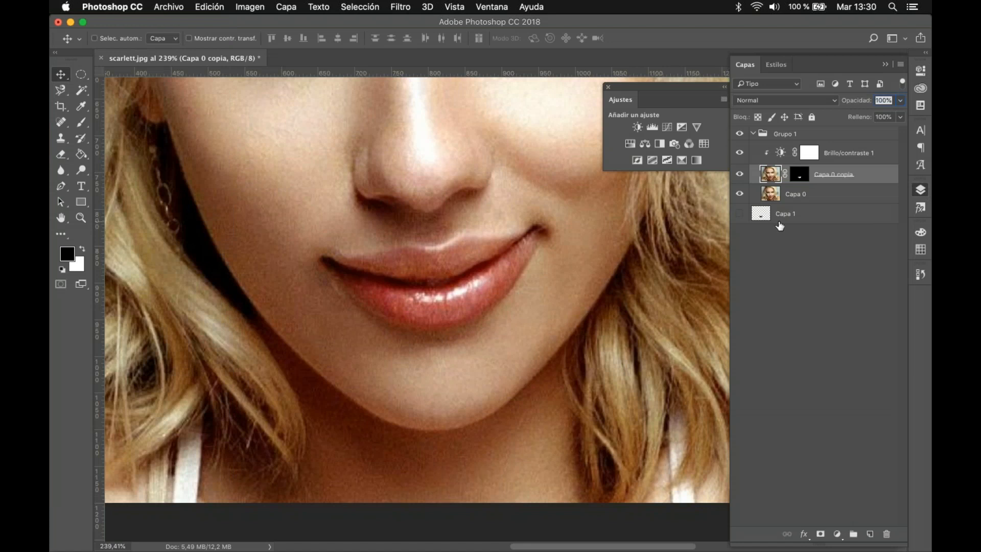
{"action": "left_click", "coordinate": [766, 156]}
{"action": "key", "text": "x"}
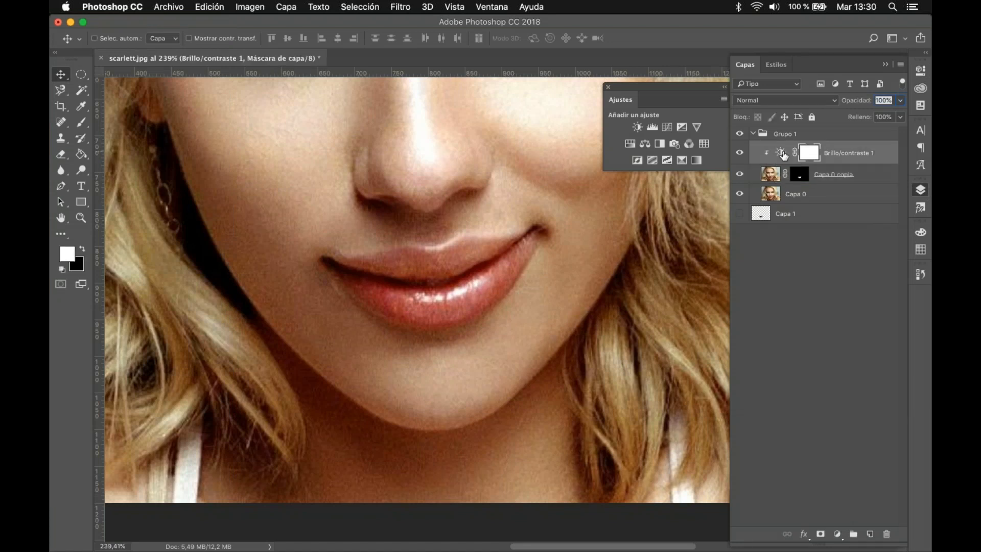
{"action": "double_click", "coordinate": [784, 156]}
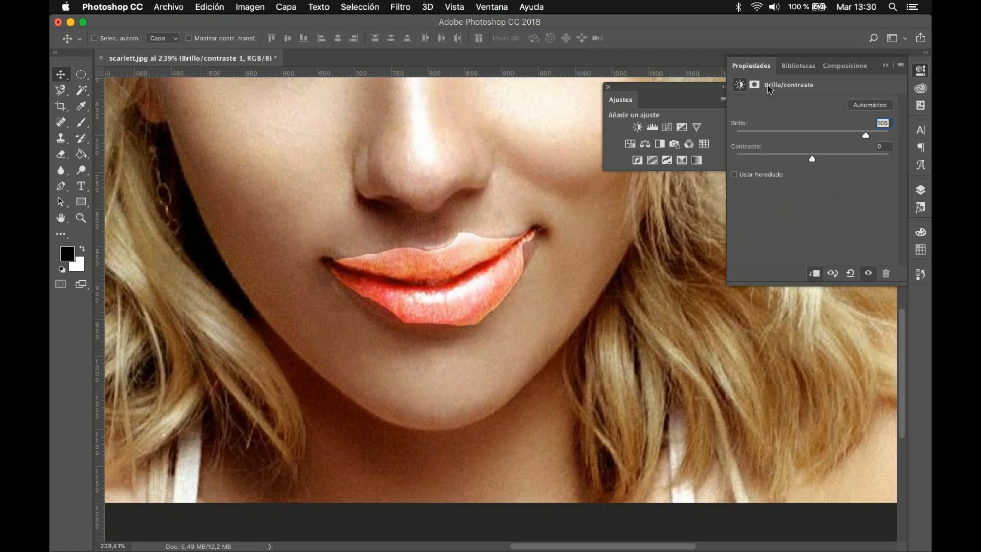
{"action": "left_click", "coordinate": [885, 66]}
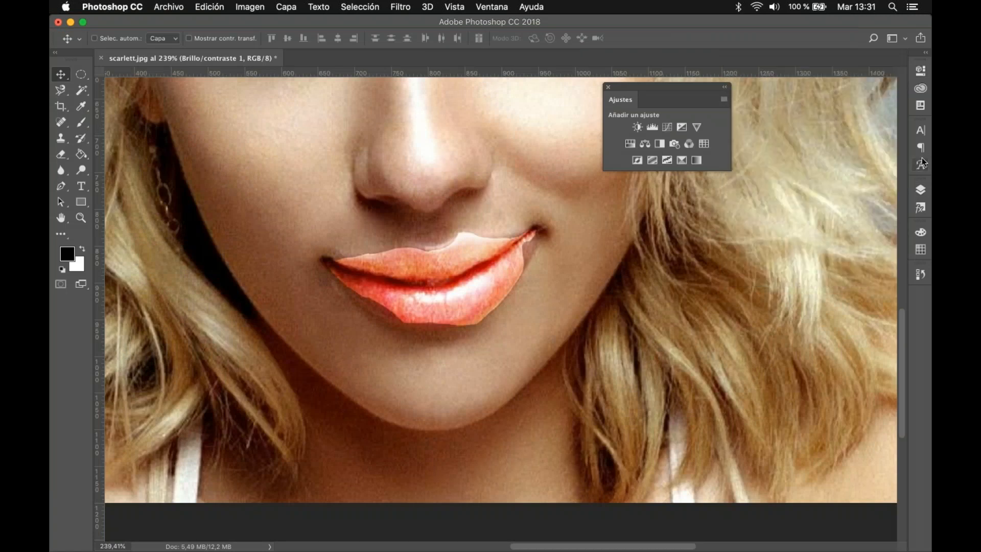
{"action": "left_click", "coordinate": [920, 190]}
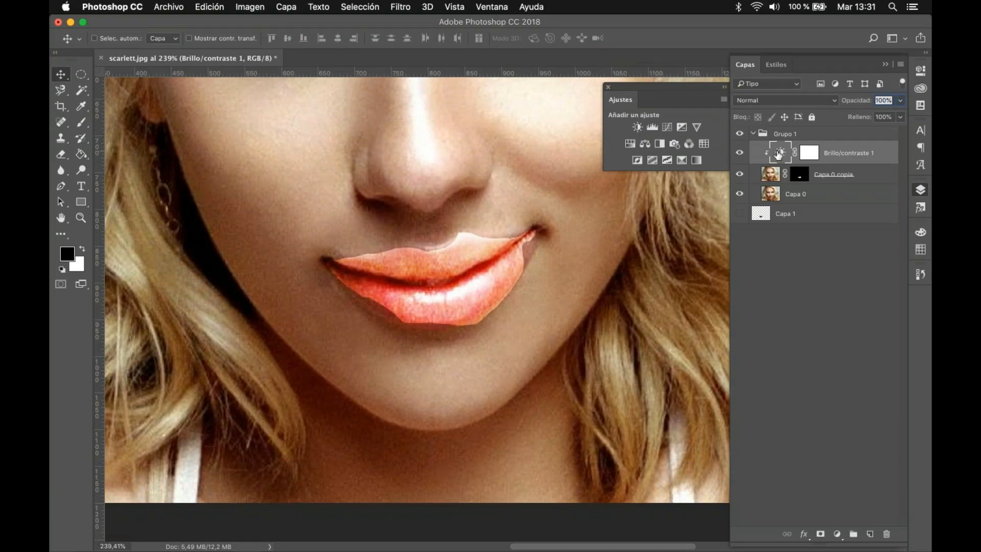
Step: Toggle the clipping of Brillo/contraste 1 off and on to compare its effect on the whole image and on the lips
{"action": "double_click", "coordinate": [779, 153]}
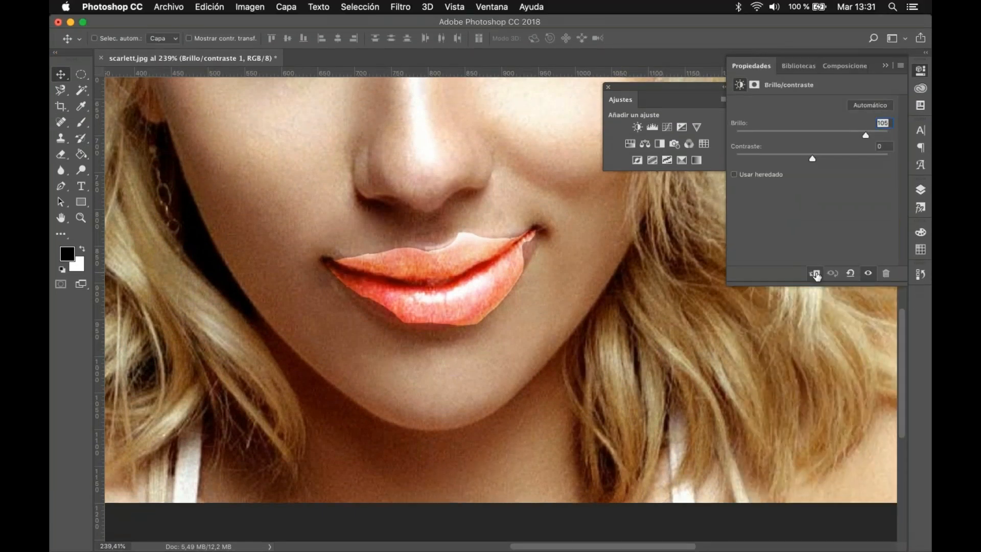
{"action": "left_click", "coordinate": [816, 274]}
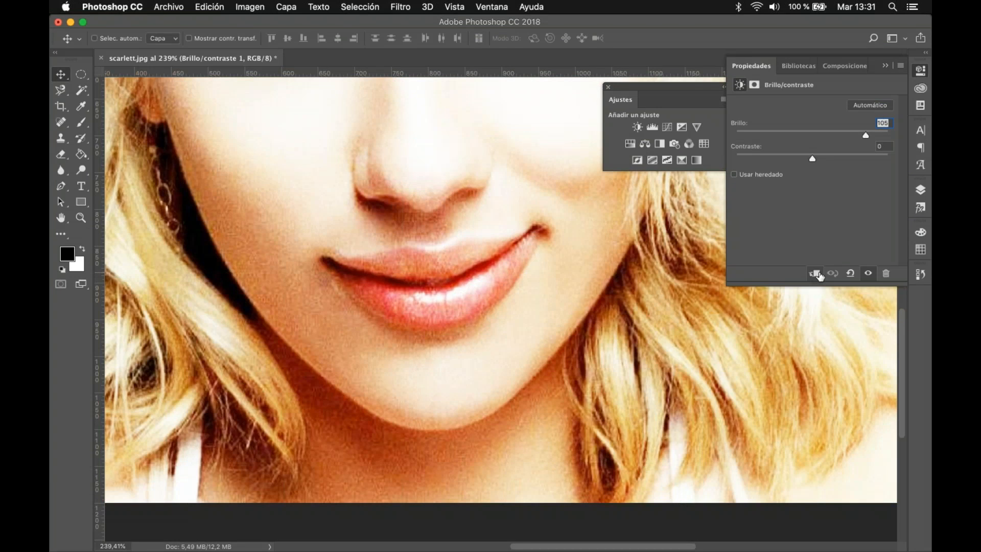
{"action": "left_click", "coordinate": [817, 274]}
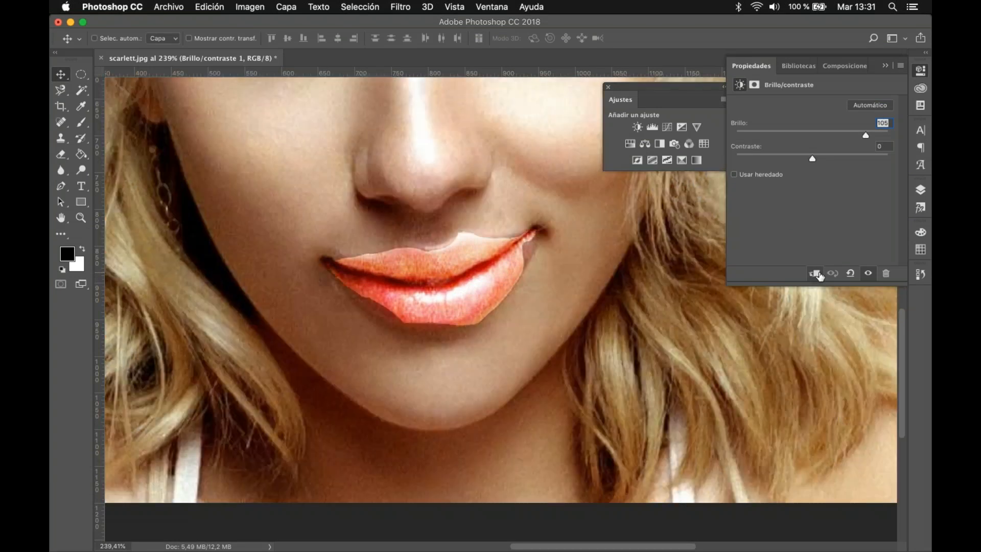
{"action": "left_click", "coordinate": [817, 274]}
{"action": "left_click", "coordinate": [816, 274]}
Step: Try moving Capa 0 copia below Capa 0, undo the reordering, and clear the layer selection
{"action": "left_click", "coordinate": [921, 189]}
{"action": "left_click_drag", "start_coordinate": [871, 176], "coordinate": [874, 202]}
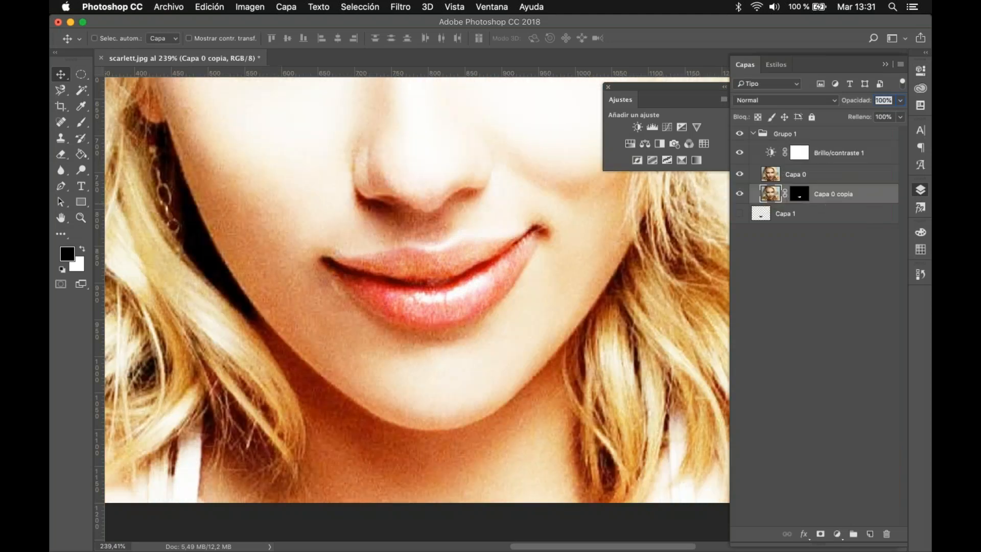
{"action": "left_click", "coordinate": [777, 156]}
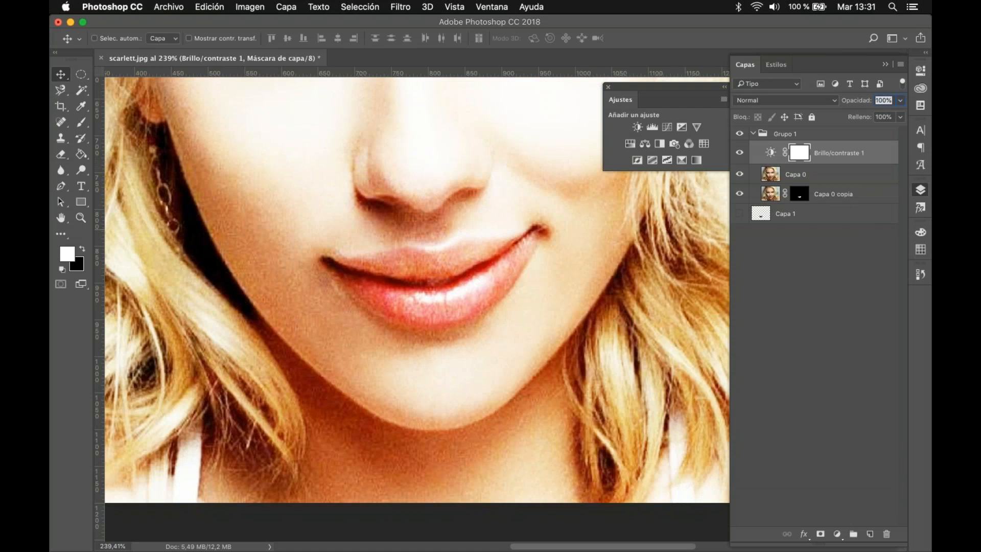
{"action": "key", "text": "super+z"}
{"action": "left_click", "coordinate": [809, 244]}
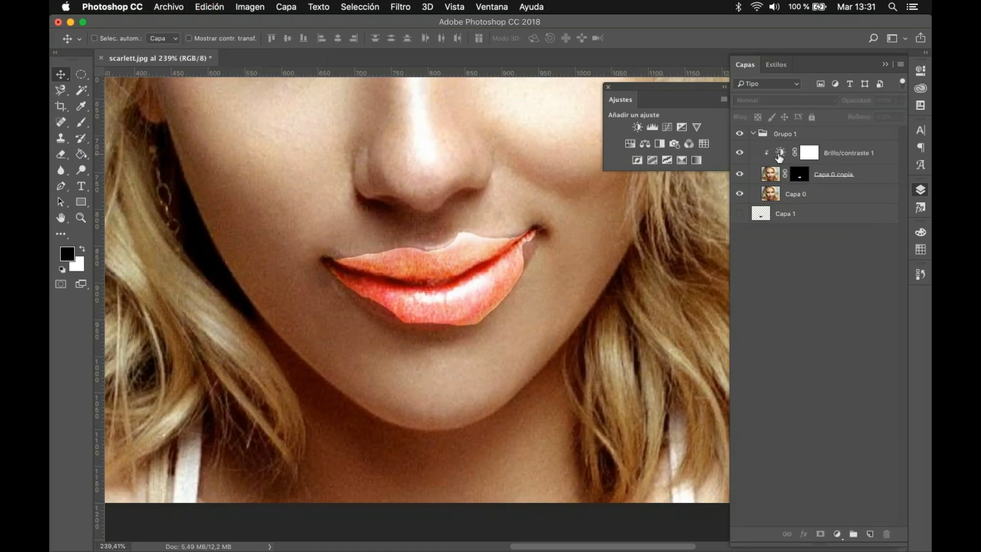
Step: Try a second, unclipped Brillo/contraste adjustment layer above Brillo/contraste 1 with reduced brightness
{"action": "left_click", "coordinate": [779, 156]}
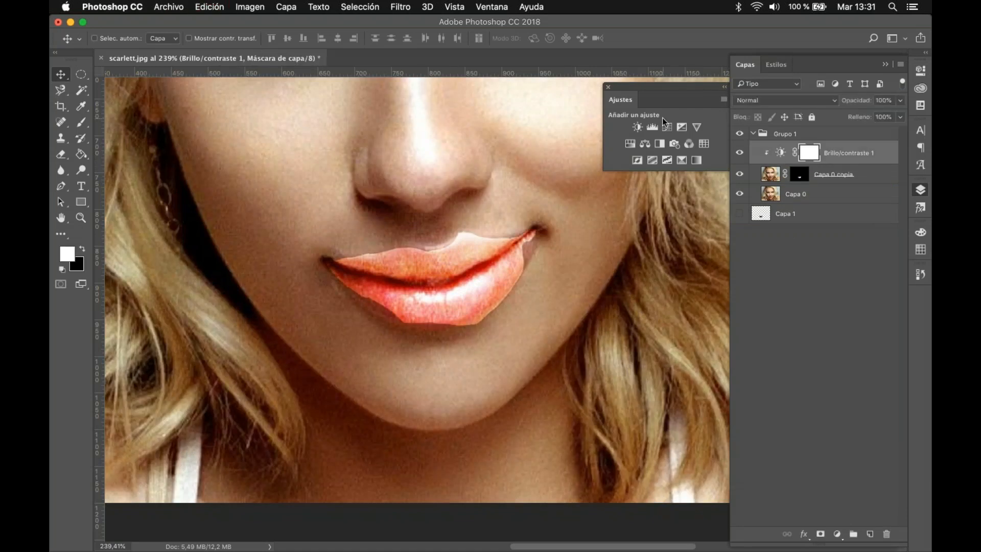
{"action": "left_click", "coordinate": [633, 152]}
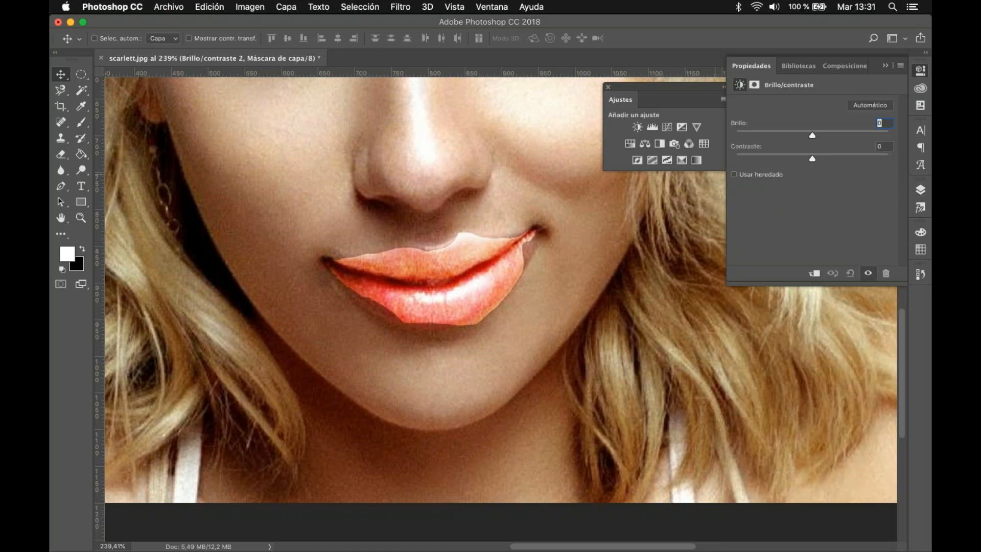
{"action": "mouse_move", "coordinate": [818, 137]}
{"action": "left_mouse_down"}
{"action": "mouse_move", "coordinate": [866, 140]}
{"action": "mouse_move", "coordinate": [799, 140]}
{"action": "left_mouse_up"}
Step: Delete the mask of Brillo/contraste 2 and the adjustment layer itself
{"action": "left_click", "coordinate": [887, 535]}
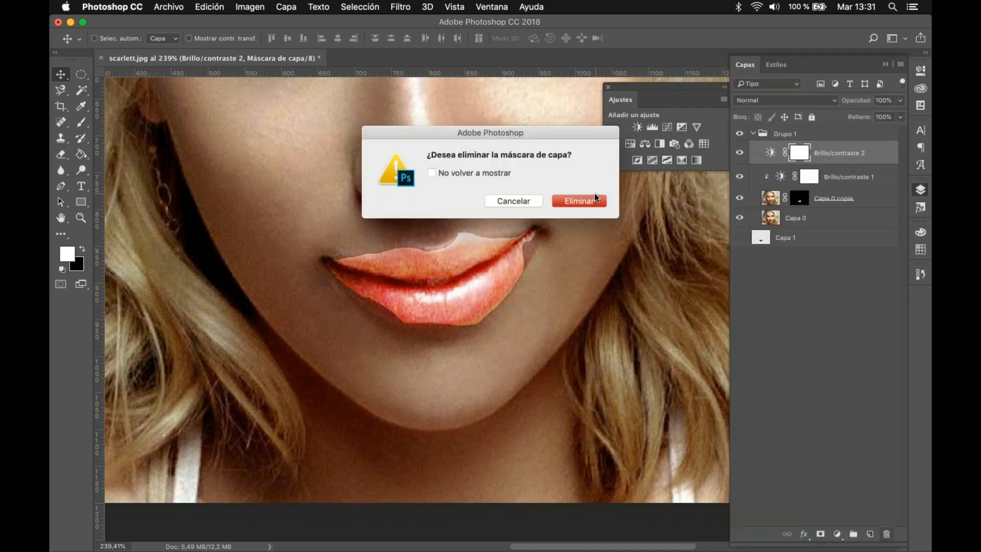
{"action": "left_click", "coordinate": [594, 200]}
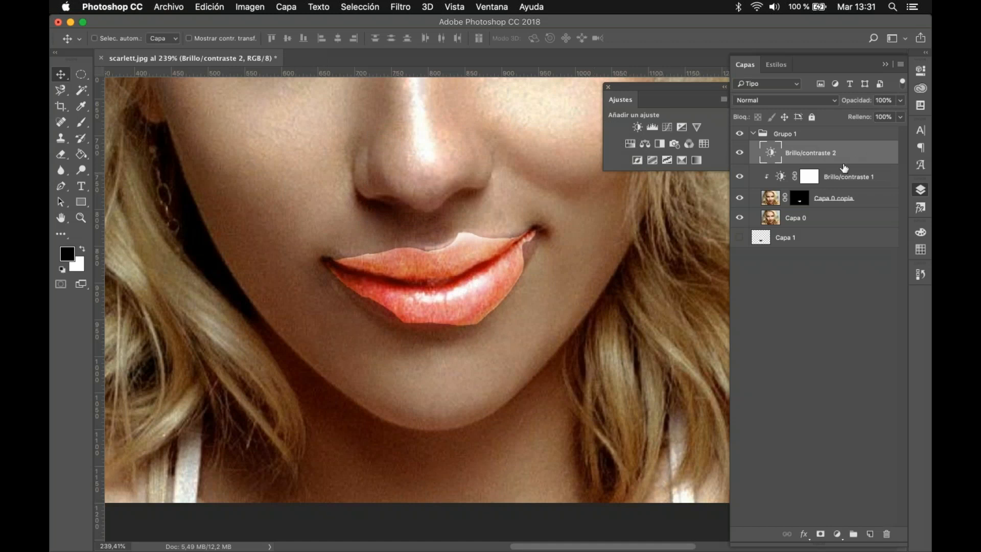
{"action": "left_click", "coordinate": [887, 534]}
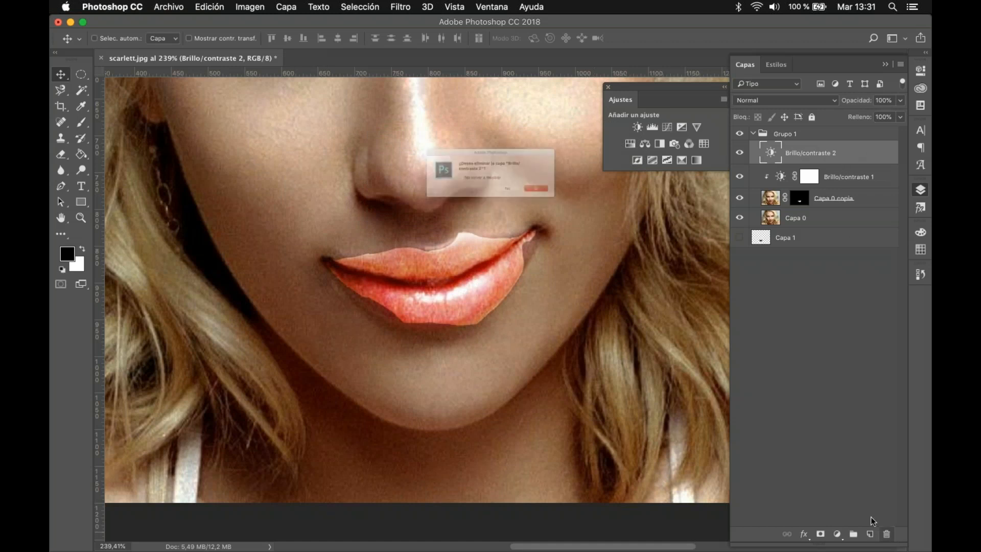
{"action": "left_click", "coordinate": [600, 202]}
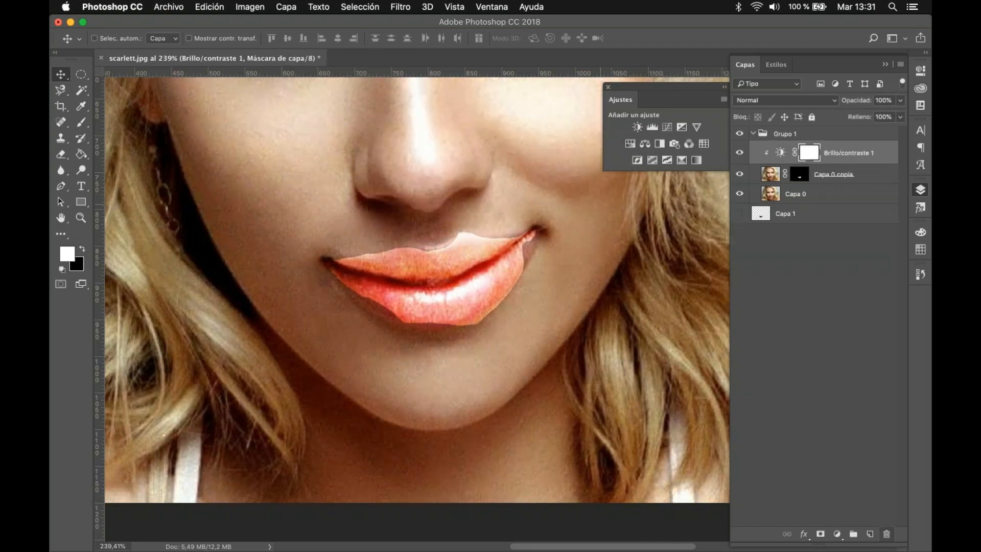
Step: Set the clipped Brillo/contraste 1 adjustment to Brillo 21 and Contraste 20
{"action": "left_click", "coordinate": [781, 154]}
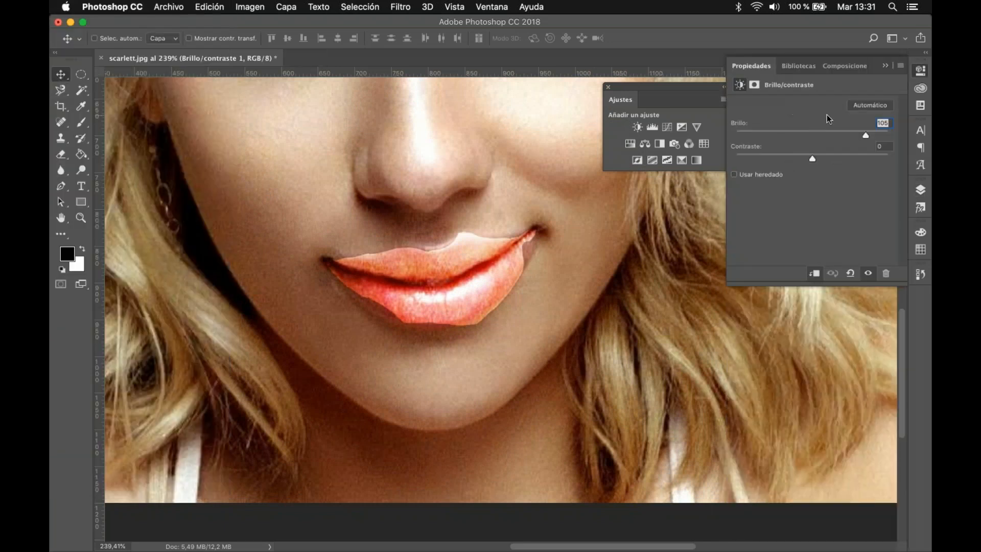
{"action": "left_click_drag", "start_coordinate": [866, 136], "coordinate": [828, 163]}
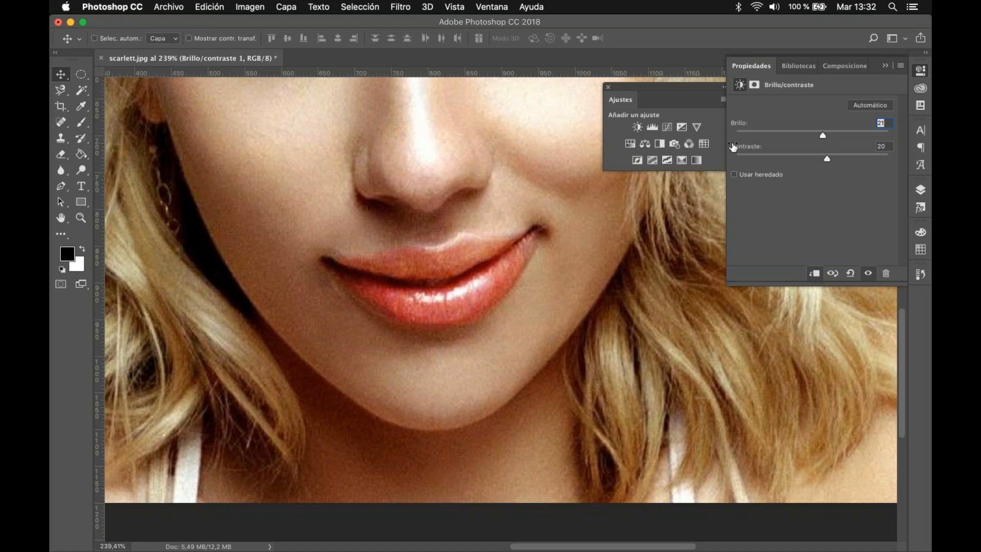
Step: Add a Niveles adjustment layer above Brillo/contraste 1
{"action": "left_click", "coordinate": [652, 127]}
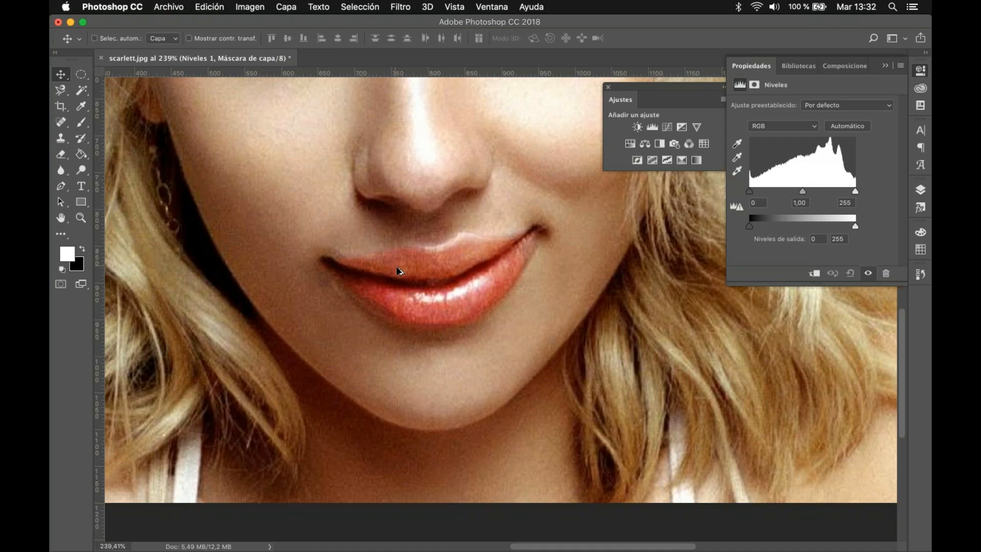
{"action": "scroll", "coordinate": [400, 271], "scroll_direction": "down", "scroll_amount": 5}
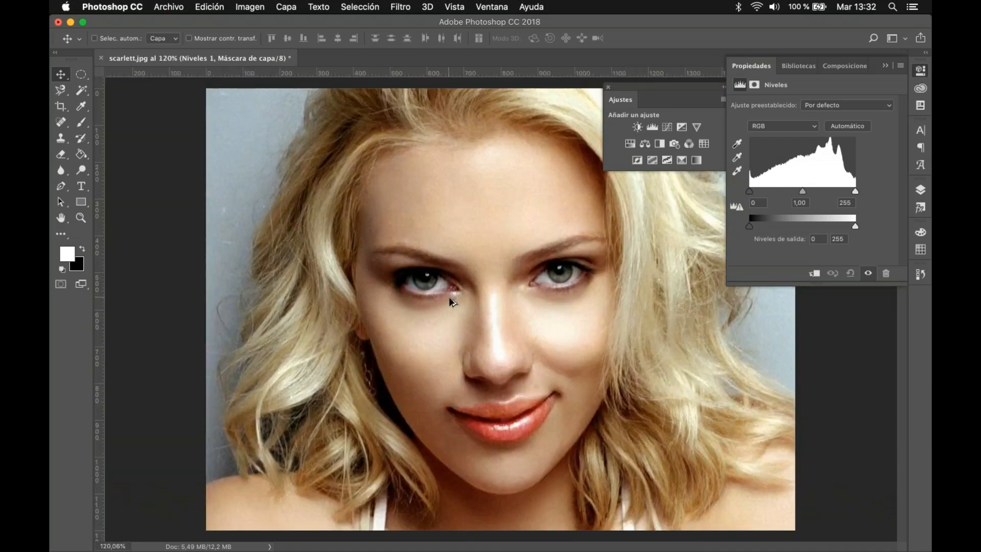
{"action": "scroll", "coordinate": [451, 303], "scroll_direction": "up", "scroll_amount": 4}
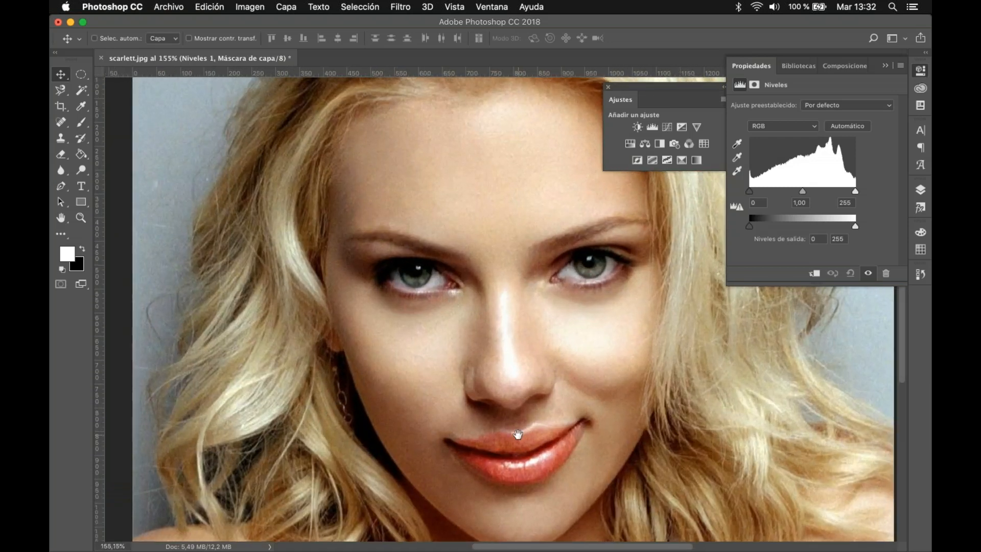
Step: Try setting the Niveles white point from the white of the eye, and undo it
{"action": "left_click_drag", "start_coordinate": [519, 435], "coordinate": [505, 357]}
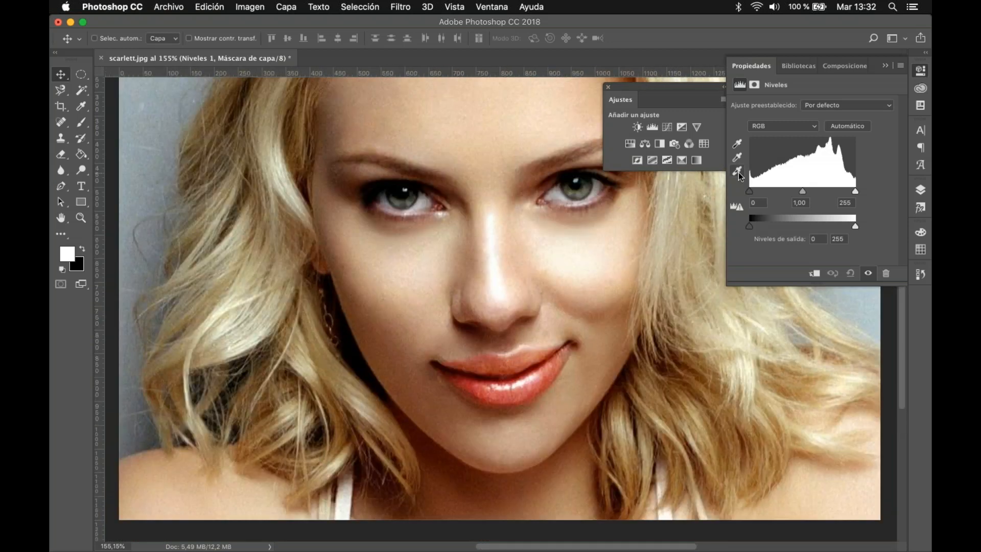
{"action": "left_click", "coordinate": [738, 173]}
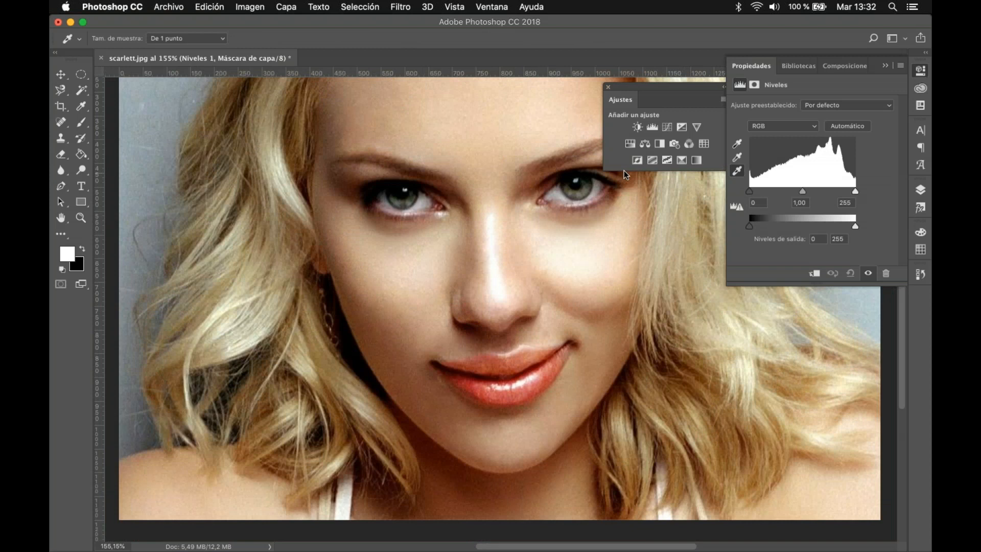
{"action": "left_click", "coordinate": [562, 190]}
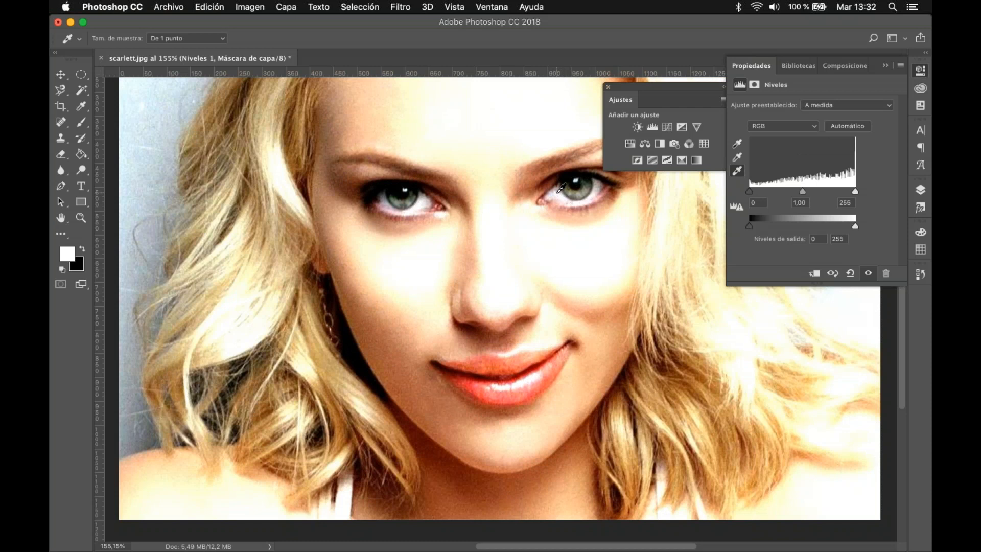
{"action": "key", "text": "super+z"}
Step: Try setting the Niveles black point from the dark shadow areas around the hair, and undo it
{"action": "left_click", "coordinate": [737, 144]}
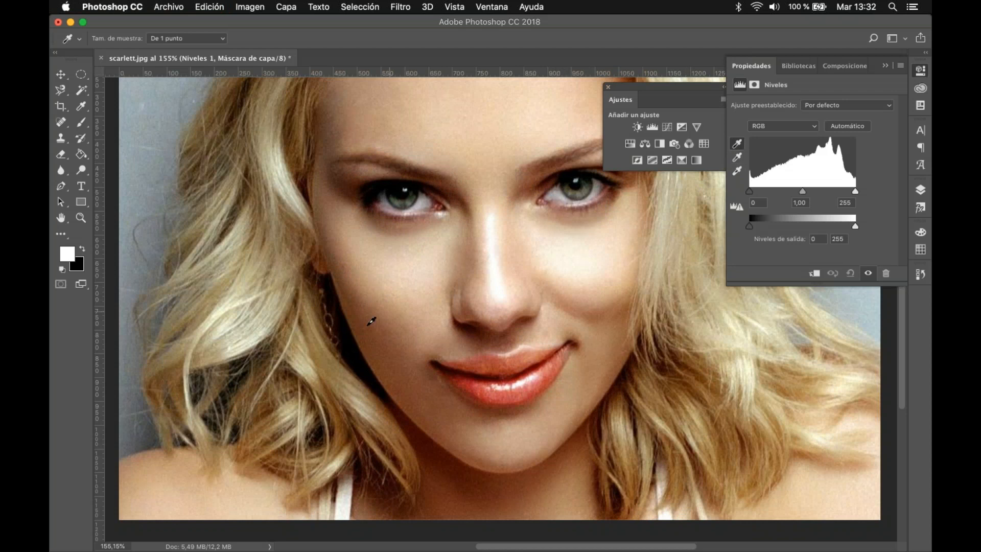
{"action": "left_click", "coordinate": [358, 352]}
{"action": "left_click", "coordinate": [138, 404]}
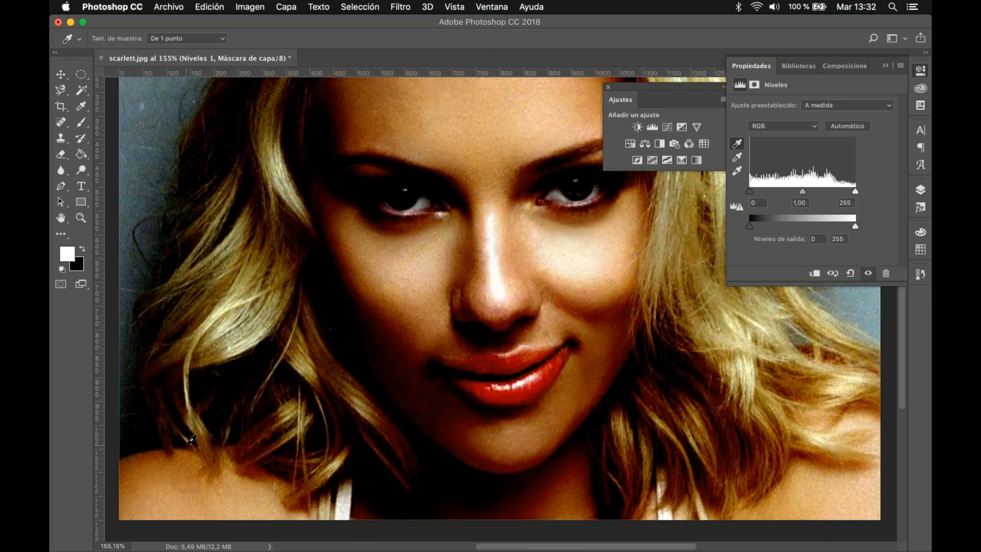
{"action": "key", "text": "super+z"}
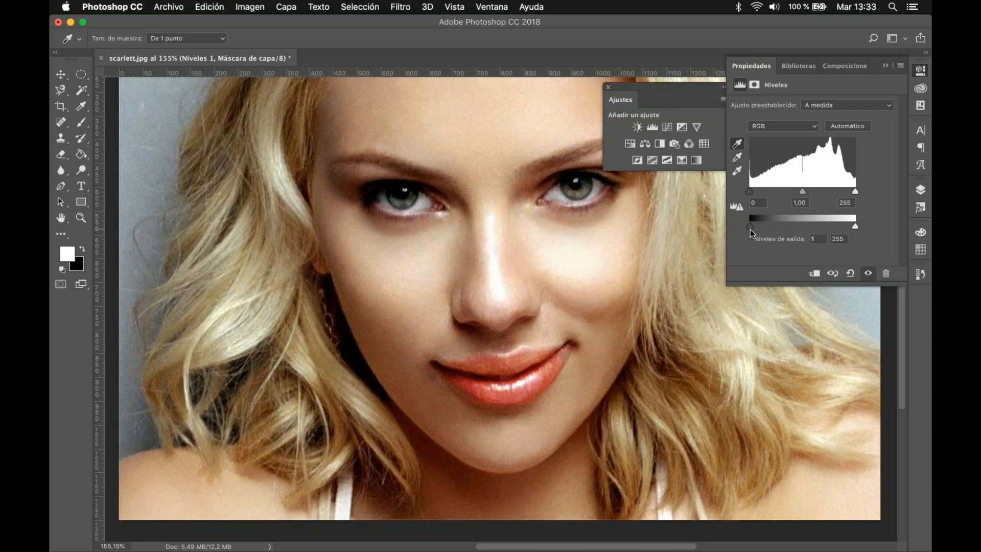
Step: Set the Niveles 1 output levels to 10 and 246, and its input shadows to 9 and highlights to 248
{"action": "left_click_drag", "start_coordinate": [751, 229], "coordinate": [751, 229]}
{"action": "left_click_drag", "start_coordinate": [851, 226], "coordinate": [852, 225]}
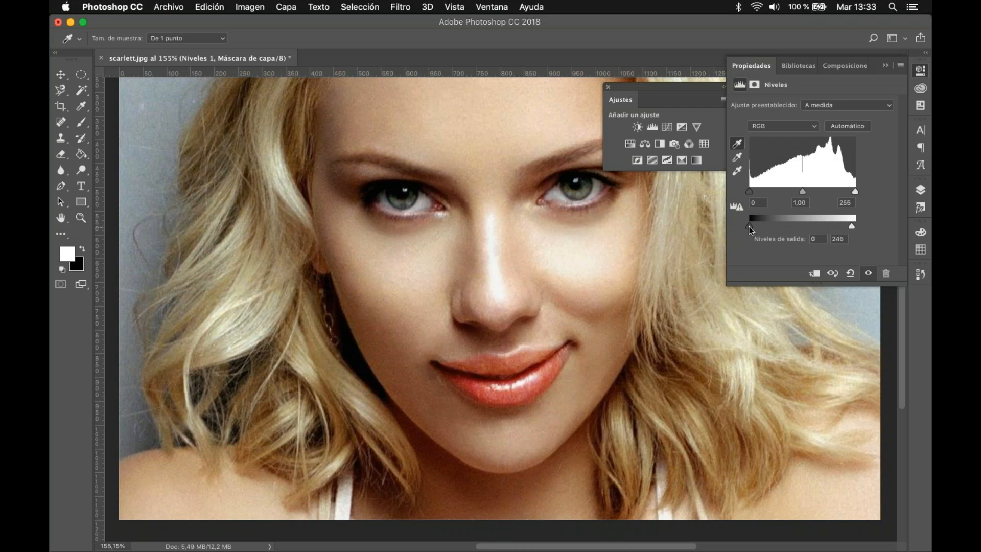
{"action": "left_click_drag", "start_coordinate": [749, 226], "coordinate": [754, 225]}
{"action": "left_click", "coordinate": [799, 127]}
{"action": "left_click", "coordinate": [849, 105]}
{"action": "left_click", "coordinate": [850, 105]}
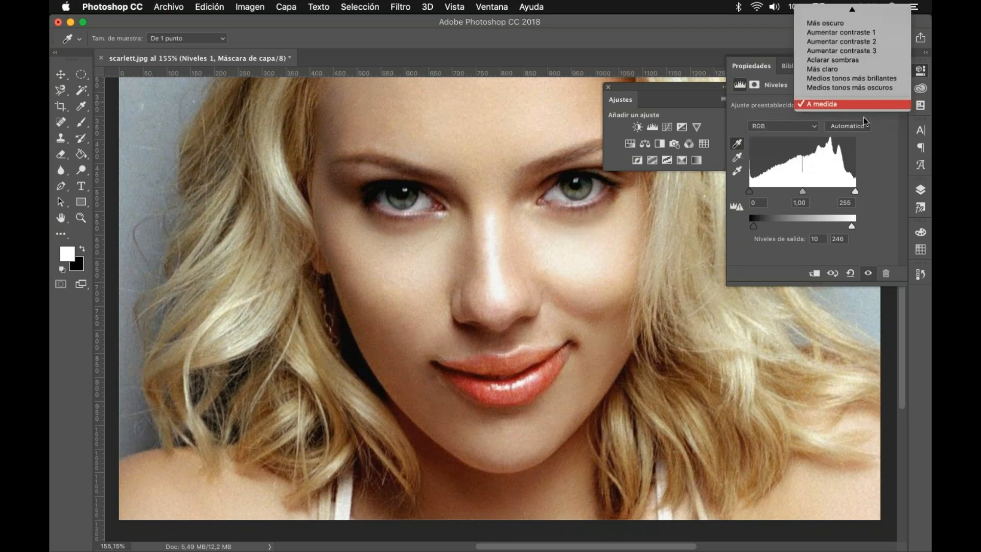
{"action": "left_click", "coordinate": [888, 158]}
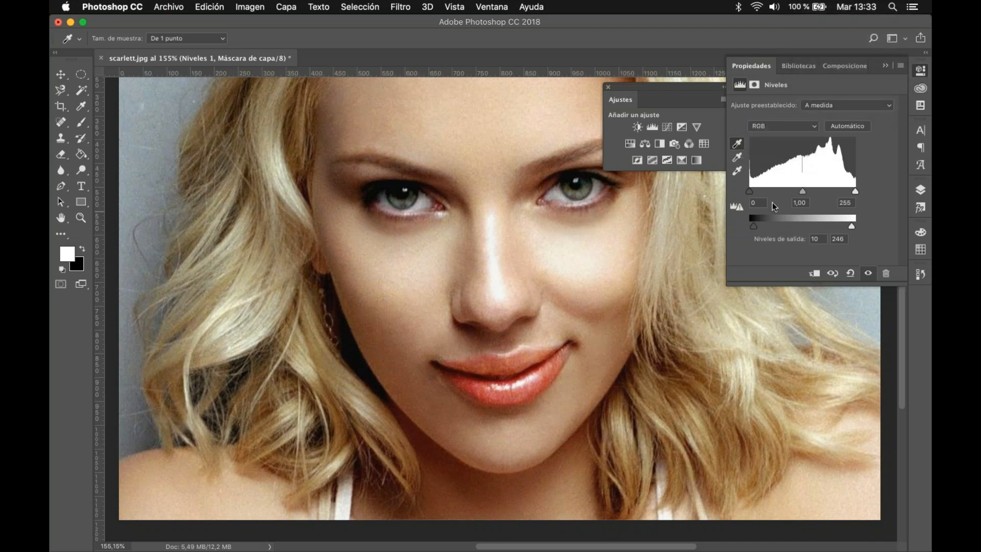
{"action": "left_click_drag", "start_coordinate": [751, 192], "coordinate": [754, 193]}
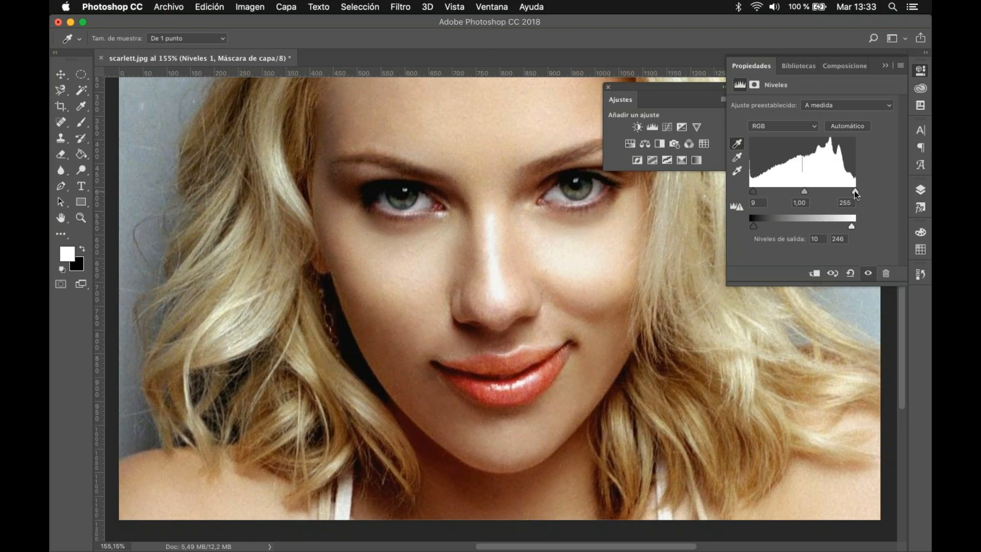
{"action": "left_click_drag", "start_coordinate": [856, 192], "coordinate": [852, 193]}
Step: Try a Curvas adjustment layer above Niveles 1 with a bent RGB curve, and delete that layer
{"action": "left_click", "coordinate": [667, 127]}
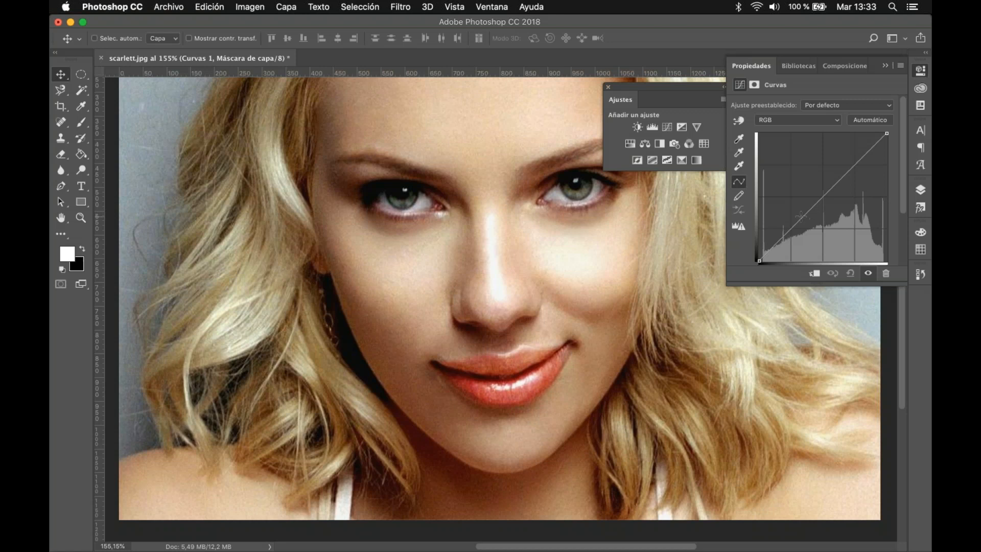
{"action": "left_click_drag", "start_coordinate": [801, 216], "coordinate": [813, 229]}
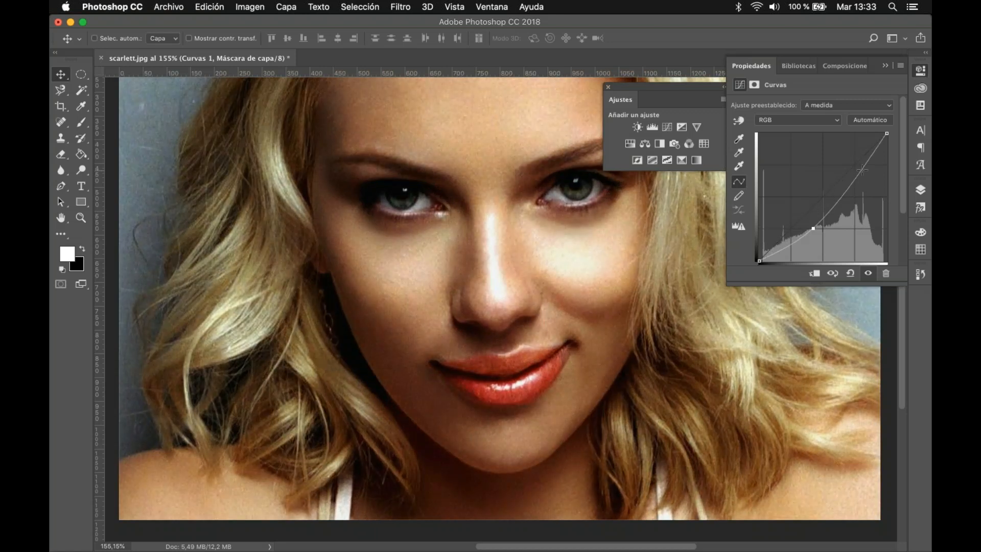
{"action": "mouse_move", "coordinate": [862, 170]}
{"action": "left_mouse_down"}
{"action": "mouse_move", "coordinate": [857, 156]}
{"action": "mouse_move", "coordinate": [862, 173]}
{"action": "left_mouse_up"}
{"action": "left_click_drag", "start_coordinate": [813, 229], "coordinate": [791, 218]}
{"action": "left_click", "coordinate": [886, 274]}
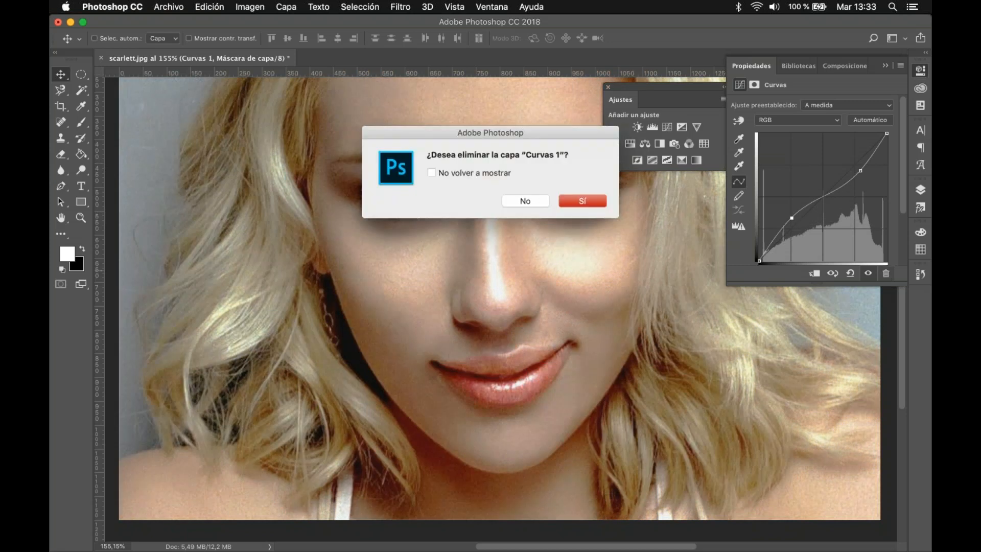
{"action": "left_click", "coordinate": [561, 196]}
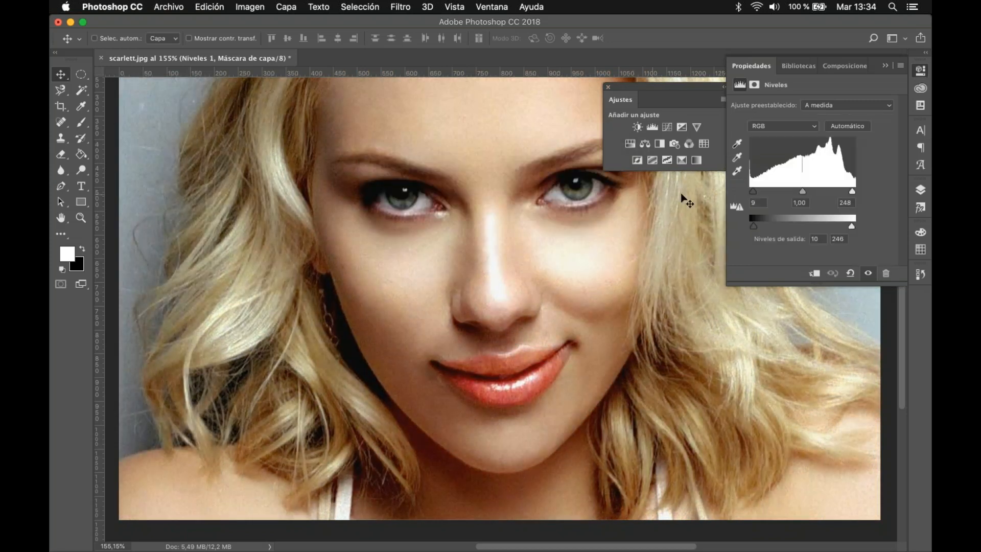
Step: Add a Curvas adjustment layer directly above Brillo/contraste 1
{"action": "left_click", "coordinate": [922, 189]}
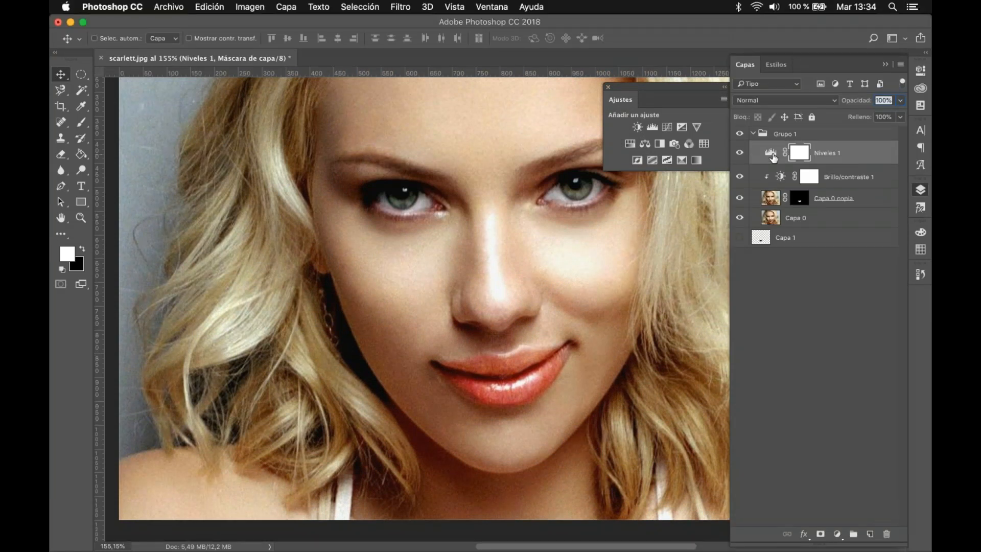
{"action": "left_click", "coordinate": [773, 155]}
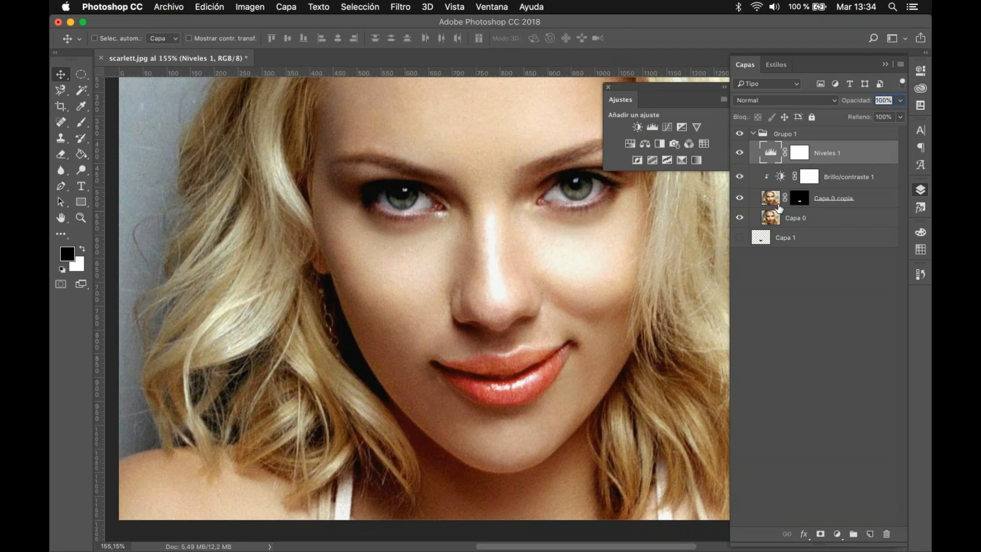
{"action": "left_click", "coordinate": [804, 176]}
{"action": "left_click", "coordinate": [852, 154]}
{"action": "left_click", "coordinate": [855, 180]}
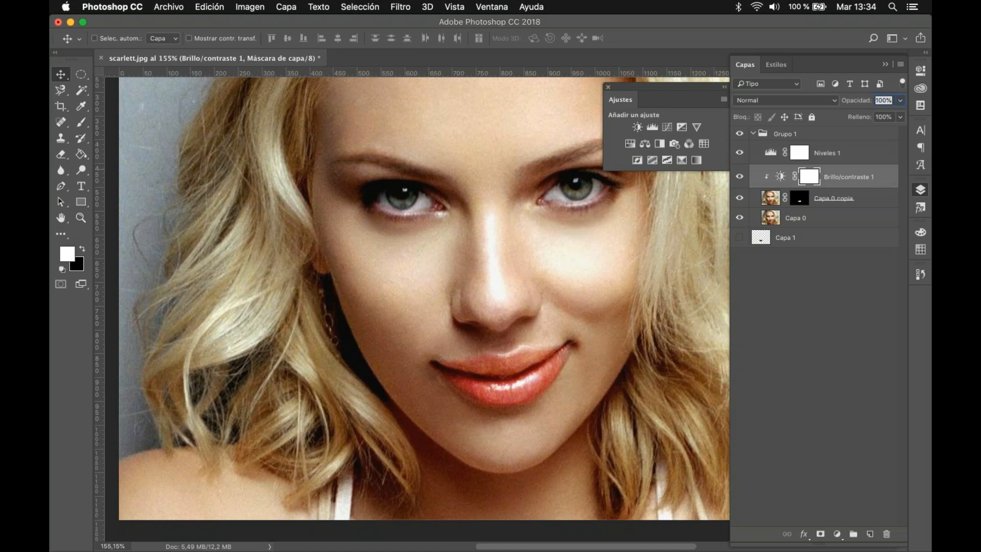
{"action": "left_click", "coordinate": [667, 127]}
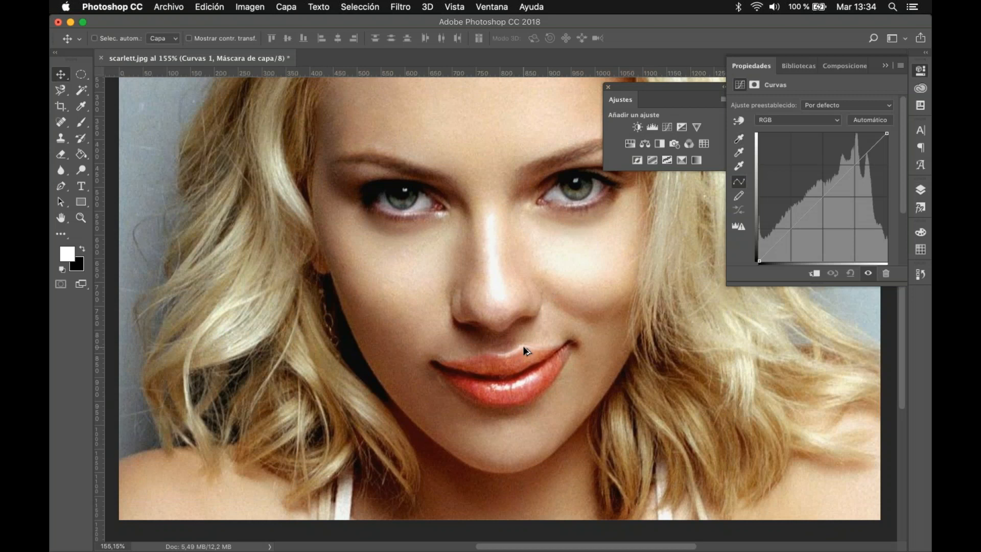
Step: In the Rojo channel of Curvas 1, pull a highlight point down, and return it to the middle of the diagonal
{"action": "scroll", "coordinate": [523, 346], "scroll_direction": "down", "scroll_amount": 2}
{"action": "left_click", "coordinate": [797, 120]}
{"action": "left_click", "coordinate": [789, 130]}
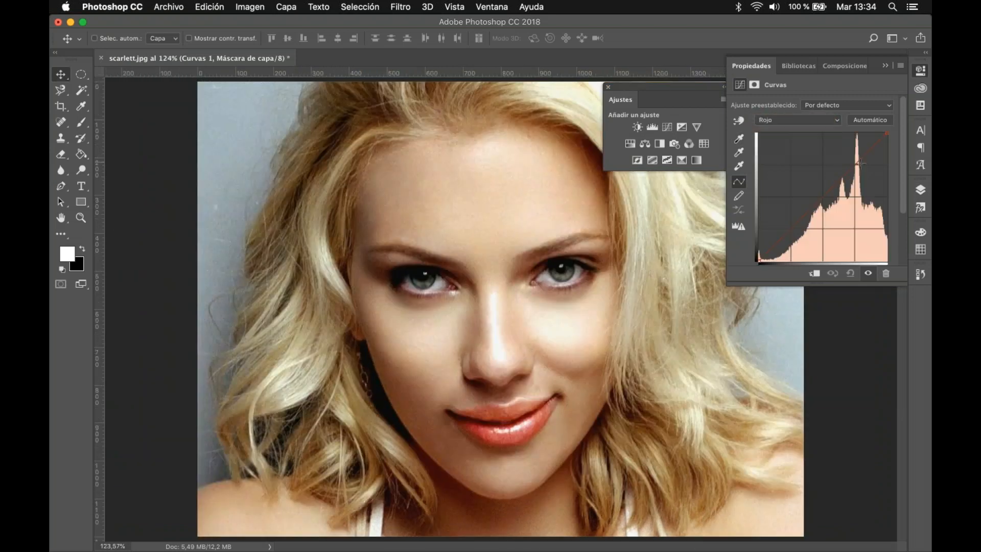
{"action": "left_click", "coordinate": [856, 163]}
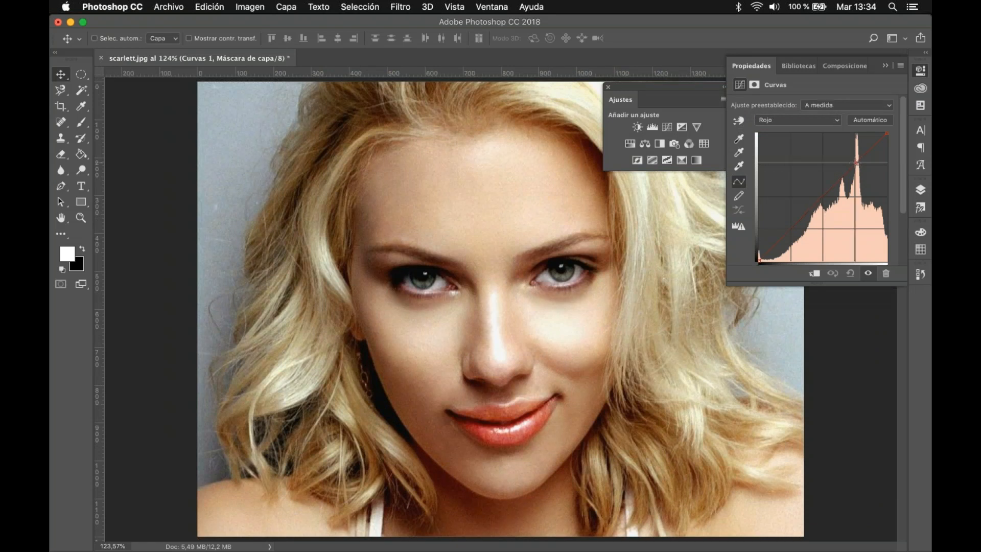
{"action": "left_click_drag", "start_coordinate": [856, 164], "coordinate": [857, 172]}
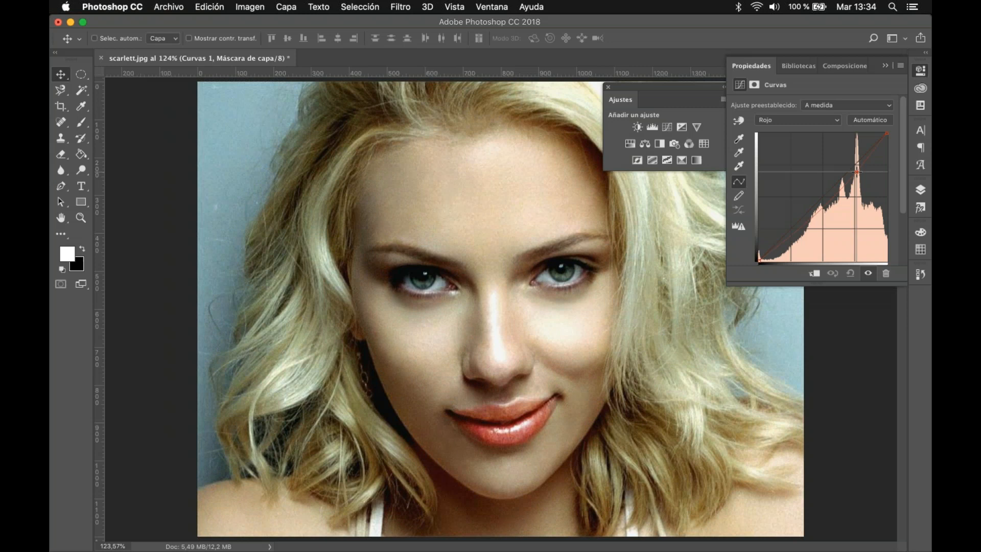
{"action": "left_click_drag", "start_coordinate": [858, 172], "coordinate": [861, 182]}
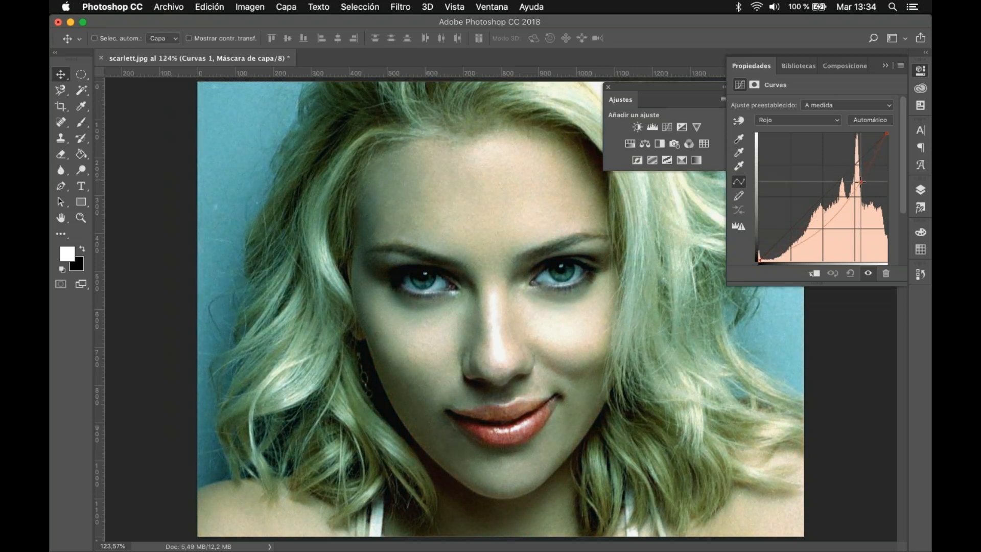
{"action": "left_click_drag", "start_coordinate": [862, 182], "coordinate": [857, 167]}
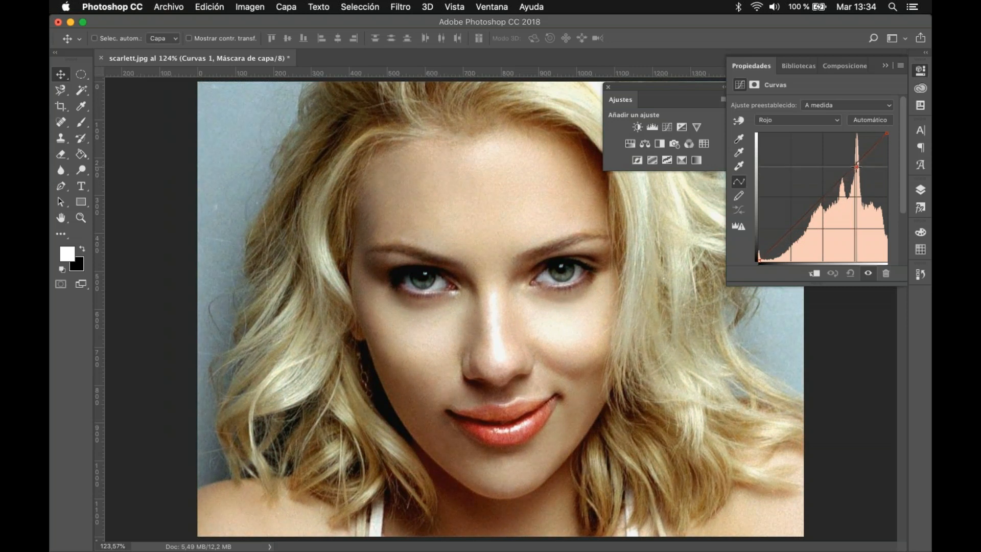
{"action": "left_click_drag", "start_coordinate": [857, 167], "coordinate": [824, 198]}
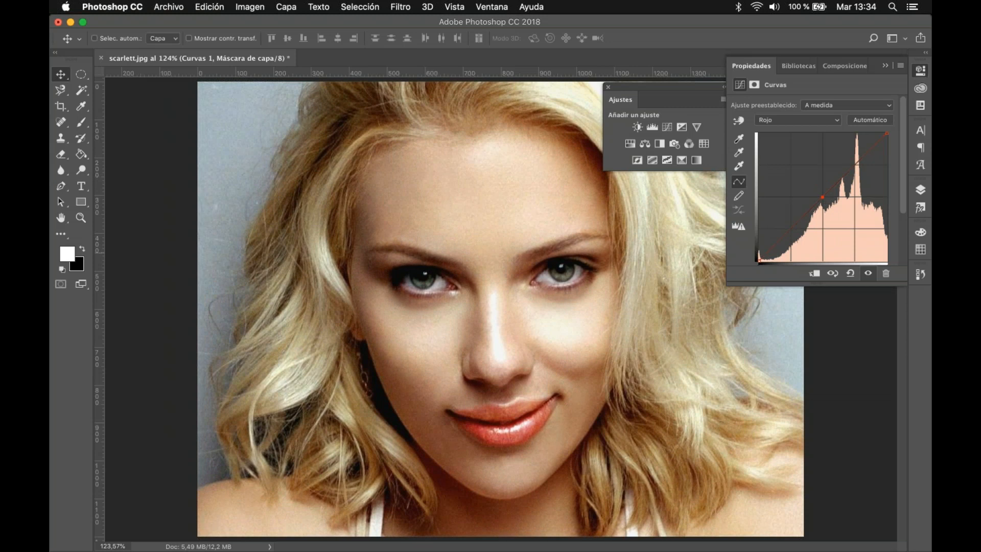
{"action": "left_click", "coordinate": [758, 261]}
Step: Add a Tono/saturación adjustment layer, try different saturation, luminosity and hue shifts, and reset Tono to 0
{"action": "left_click", "coordinate": [632, 144]}
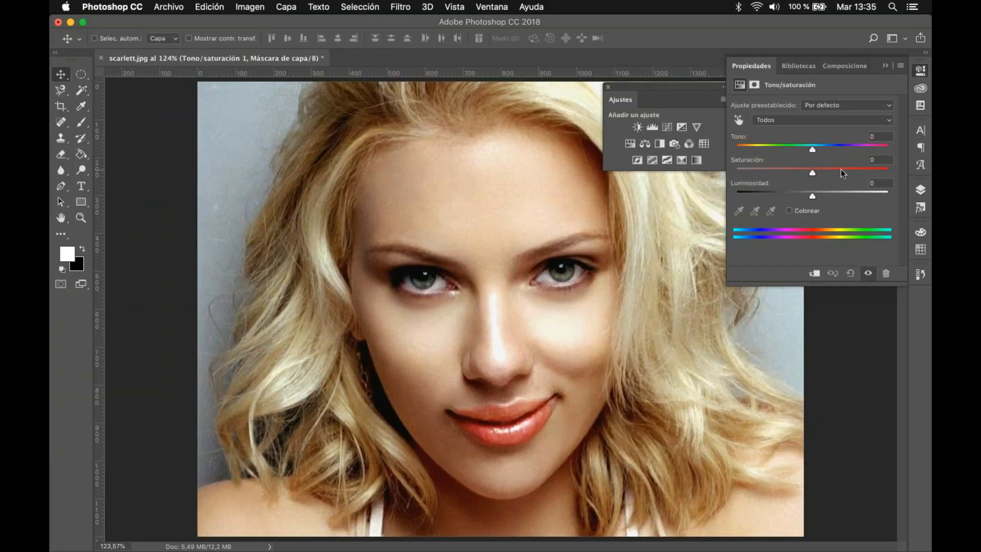
{"action": "left_click_drag", "start_coordinate": [842, 171], "coordinate": [847, 174]}
{"action": "left_click", "coordinate": [783, 170]}
{"action": "left_click", "coordinate": [813, 171]}
{"action": "left_click", "coordinate": [817, 192]}
{"action": "mouse_move", "coordinate": [827, 194]}
{"action": "left_mouse_down"}
{"action": "mouse_move", "coordinate": [801, 197]}
{"action": "mouse_move", "coordinate": [823, 199]}
{"action": "mouse_move", "coordinate": [813, 196]}
{"action": "left_mouse_up"}
{"action": "mouse_move", "coordinate": [813, 149]}
{"action": "left_mouse_down"}
{"action": "mouse_move", "coordinate": [847, 150]}
{"action": "mouse_move", "coordinate": [751, 149]}
{"action": "mouse_move", "coordinate": [845, 155]}
{"action": "mouse_move", "coordinate": [811, 153]}
{"action": "left_mouse_up"}
{"action": "left_click", "coordinate": [883, 137]}
{"action": "type", "text": "0"}
Step: Try Colorear with Tono 259, Saturación 67 and Luminosidad +17, and delete the Tono/saturación adjustment layer
{"action": "left_click", "coordinate": [790, 211]}
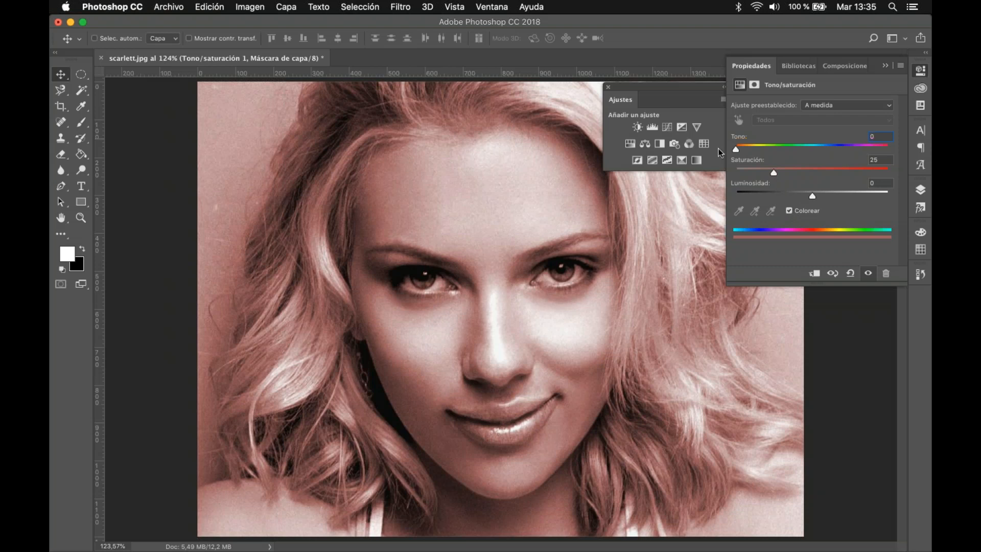
{"action": "left_click_drag", "start_coordinate": [738, 152], "coordinate": [855, 167]}
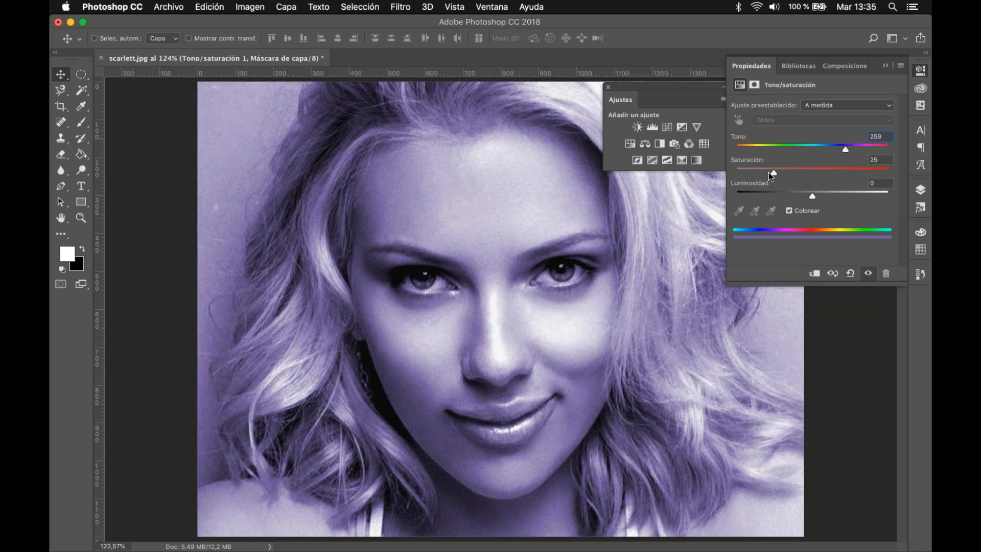
{"action": "left_click_drag", "start_coordinate": [773, 173], "coordinate": [826, 196]}
{"action": "left_click", "coordinate": [888, 274]}
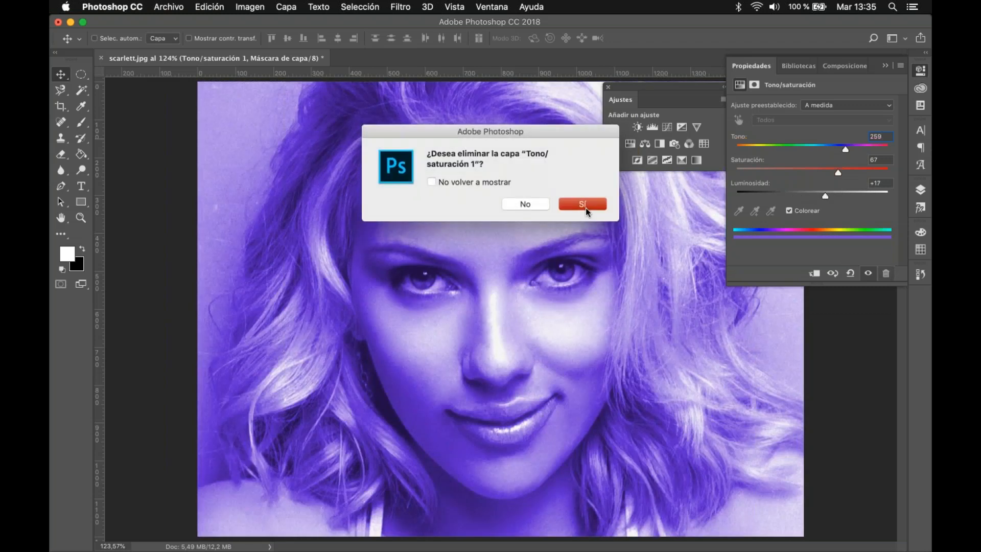
{"action": "left_click", "coordinate": [585, 206]}
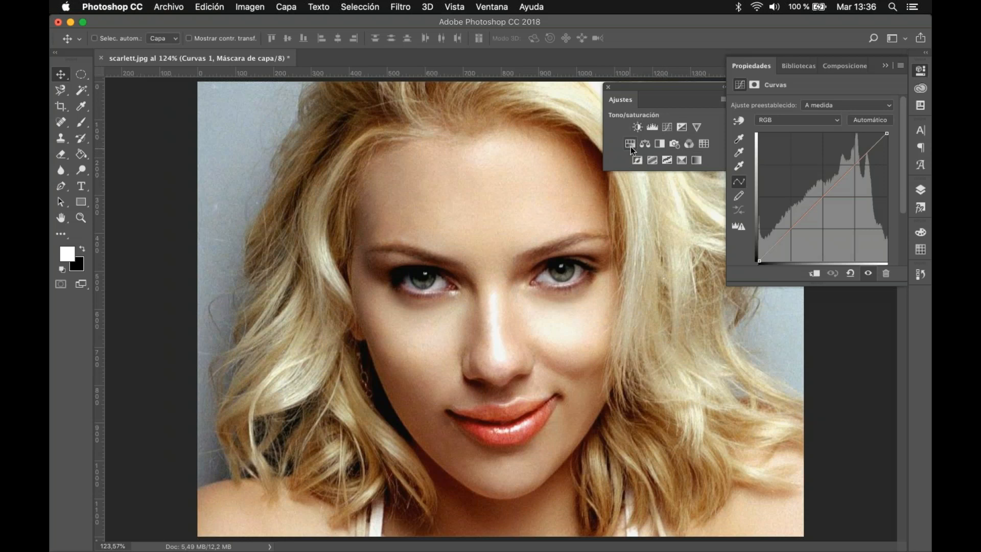
Step: Release the clipping of Brillo/contraste 1 so the adjustment applies to all layers below it
{"action": "left_click", "coordinate": [921, 191]}
{"action": "left_click", "coordinate": [852, 292]}
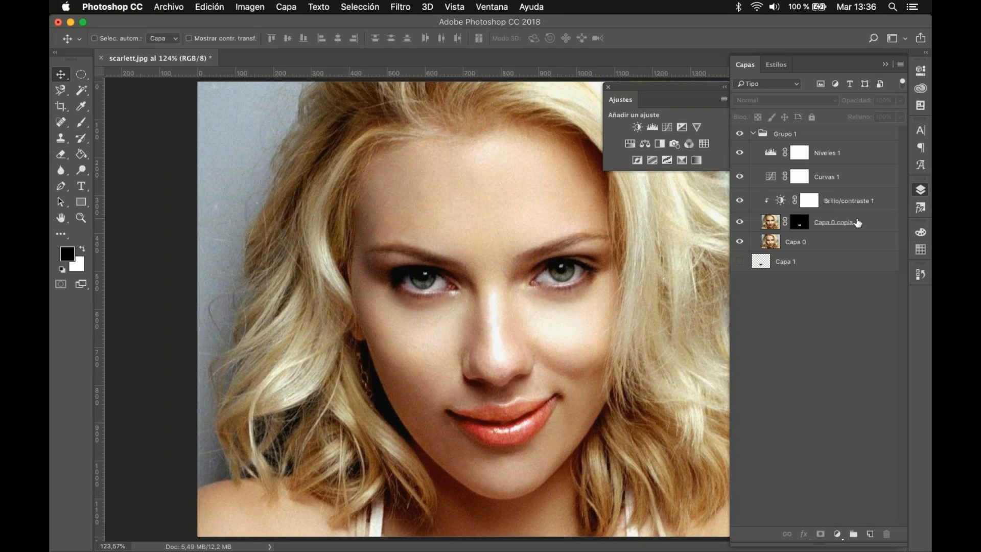
{"action": "double_click", "coordinate": [781, 202]}
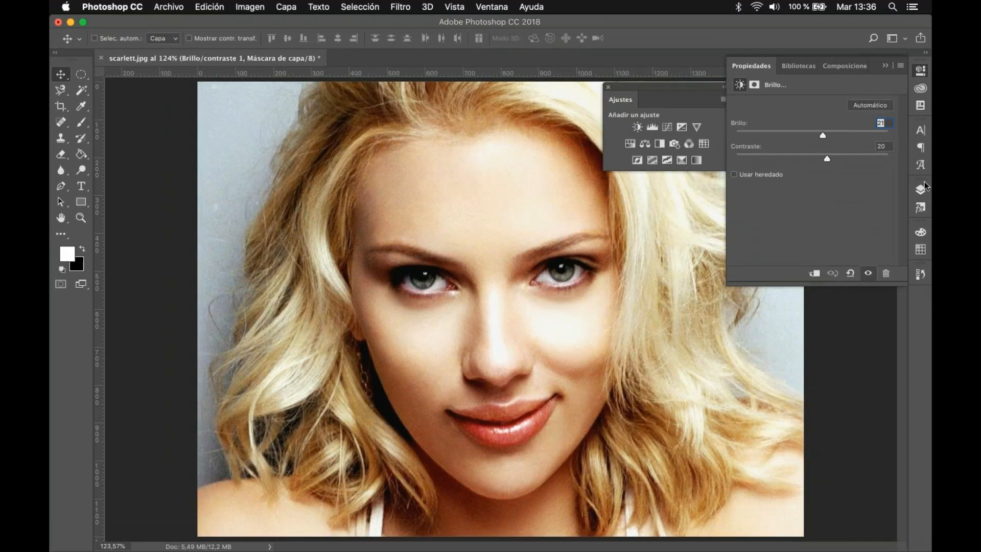
{"action": "left_click", "coordinate": [923, 189]}
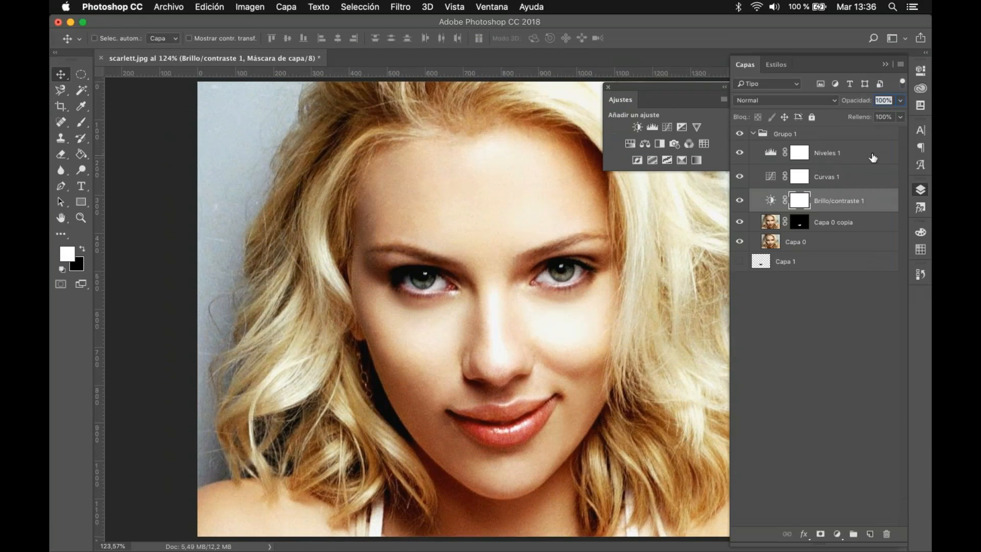
Step: Select the Niveles 1, Curvas 1 and Brillo/contraste 1 adjustment layers and hide all three
{"action": "left_click", "coordinate": [873, 158], "text": "shift"}
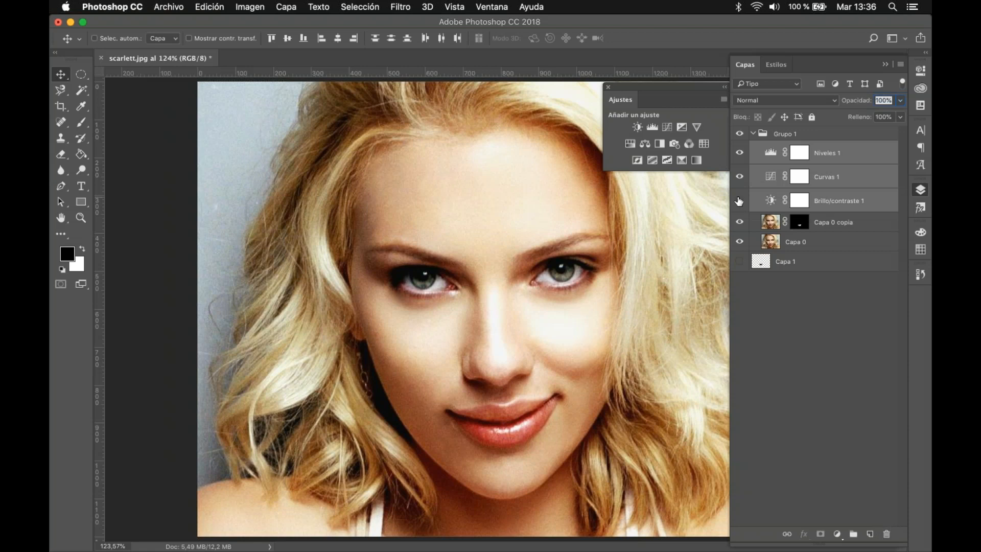
{"action": "left_click_drag", "start_coordinate": [739, 201], "coordinate": [740, 152]}
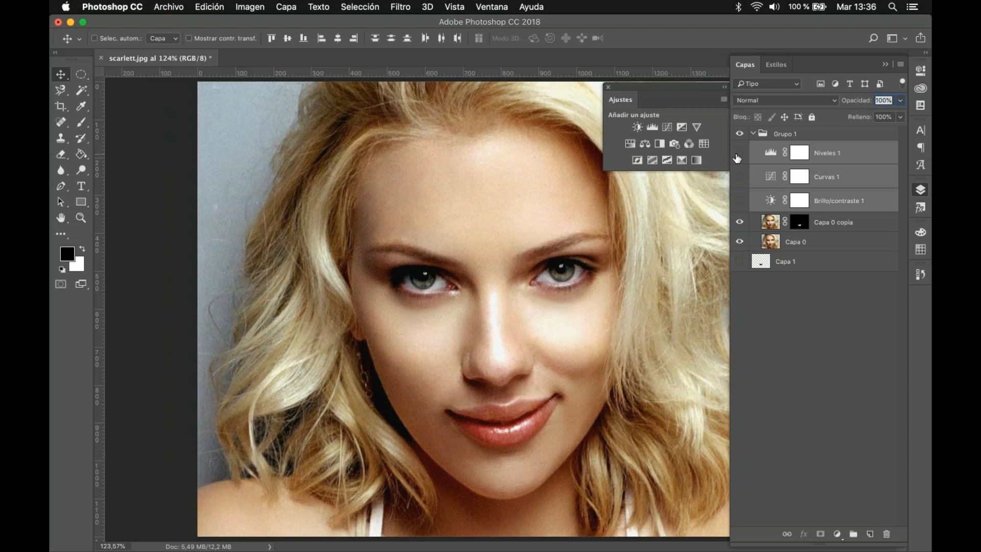
{"action": "left_click", "coordinate": [887, 534]}
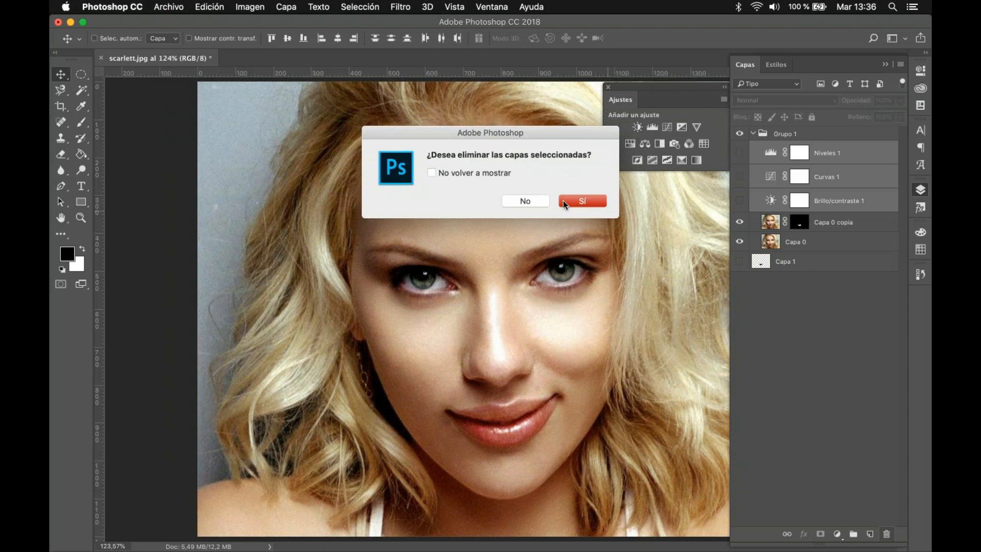
{"action": "left_click", "coordinate": [535, 199]}
{"action": "left_click", "coordinate": [536, 199]}
{"action": "left_click", "coordinate": [771, 292]}
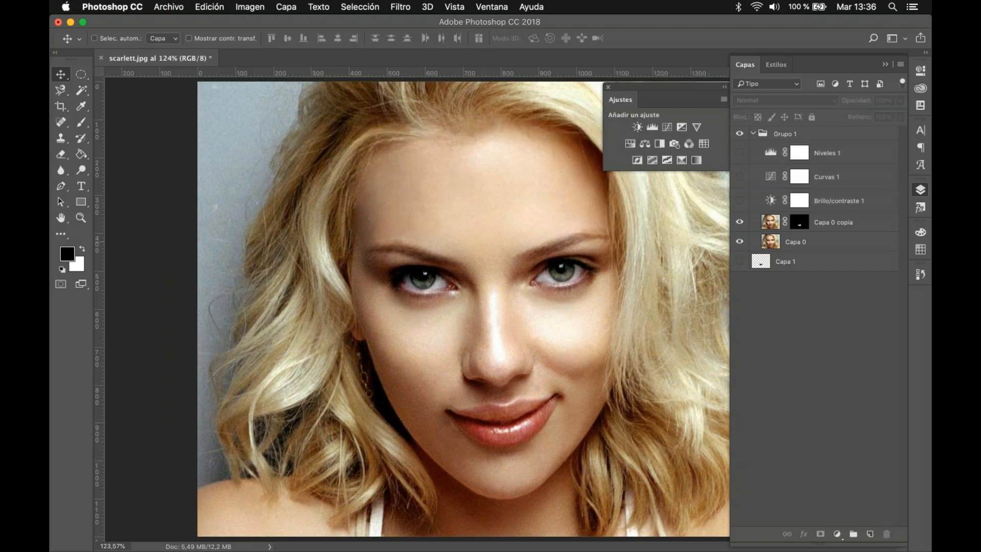
Step: Duplicate the Brillo/contraste 1 adjustment layer directly below the original and delete the copy's layer mask
{"action": "left_click_drag", "start_coordinate": [891, 207], "coordinate": [870, 214]}
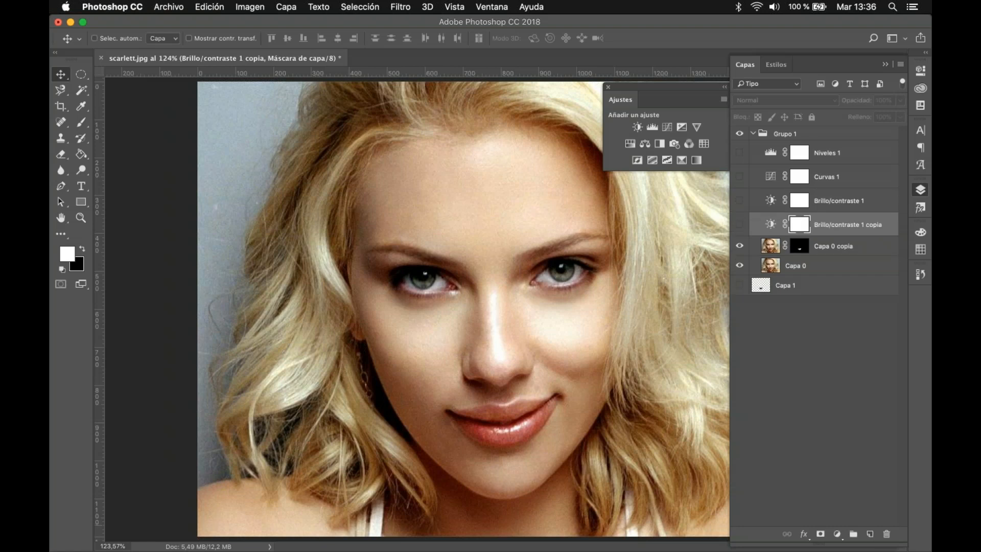
{"action": "left_click", "coordinate": [887, 534]}
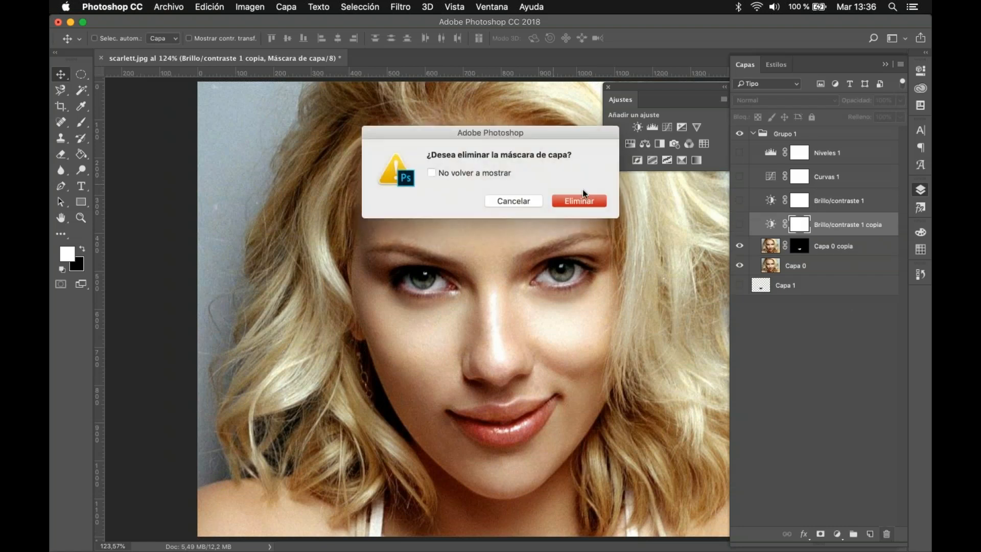
{"action": "left_click", "coordinate": [604, 205]}
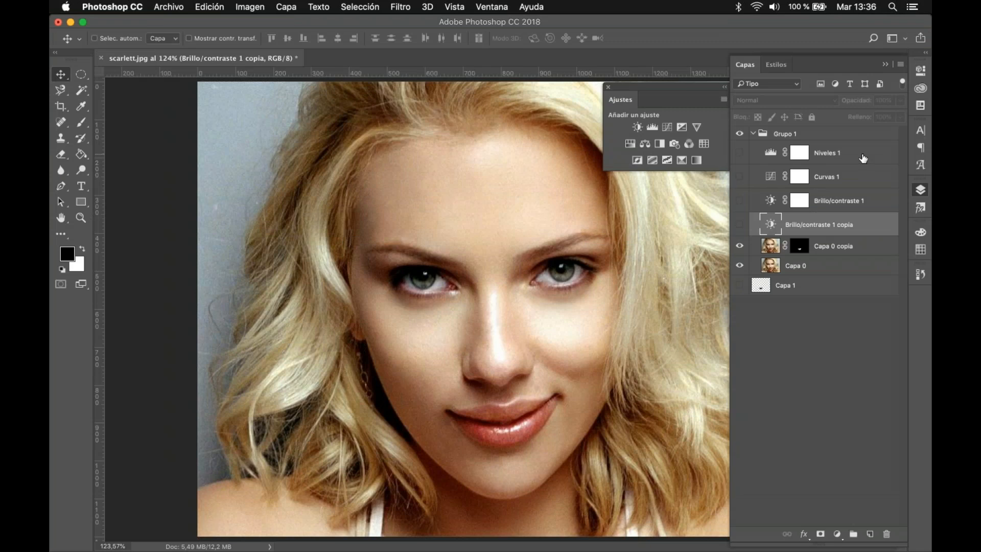
Step: Delete the Niveles 1, Curvas 1, Brillo/contraste 1 and Brillo/contraste 1 copia adjustment layers, and leave no layer selected
{"action": "left_click", "coordinate": [863, 158], "text": "shift"}
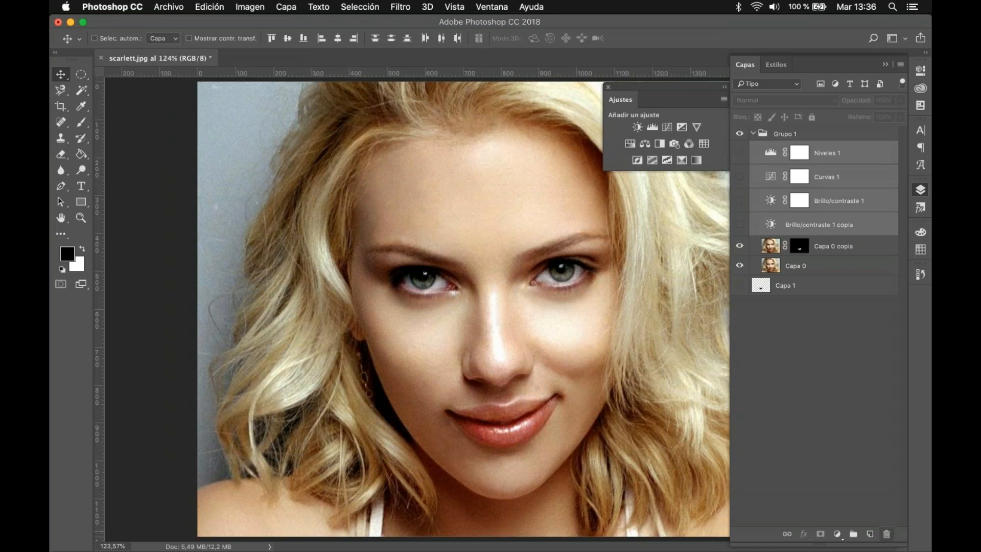
{"action": "left_click", "coordinate": [888, 534]}
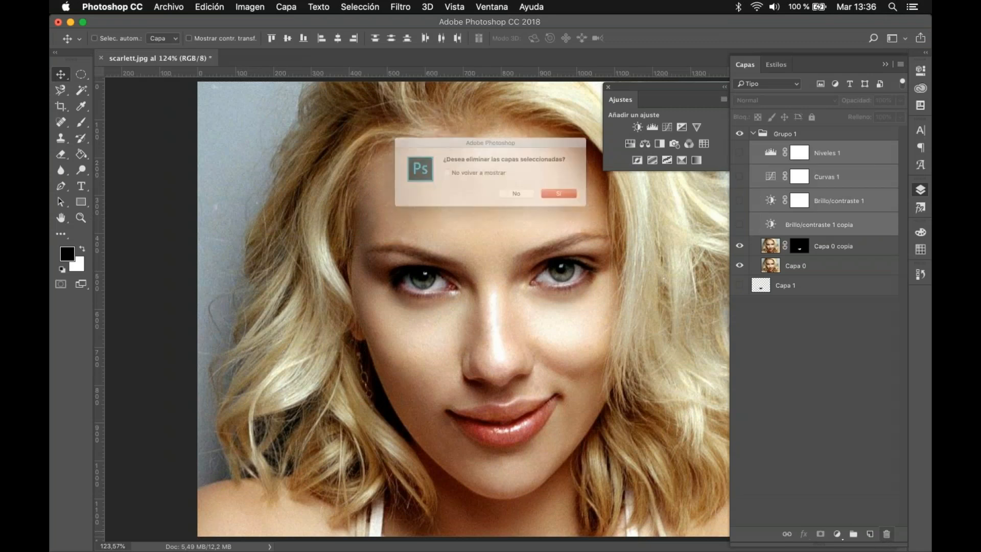
{"action": "left_click", "coordinate": [572, 201]}
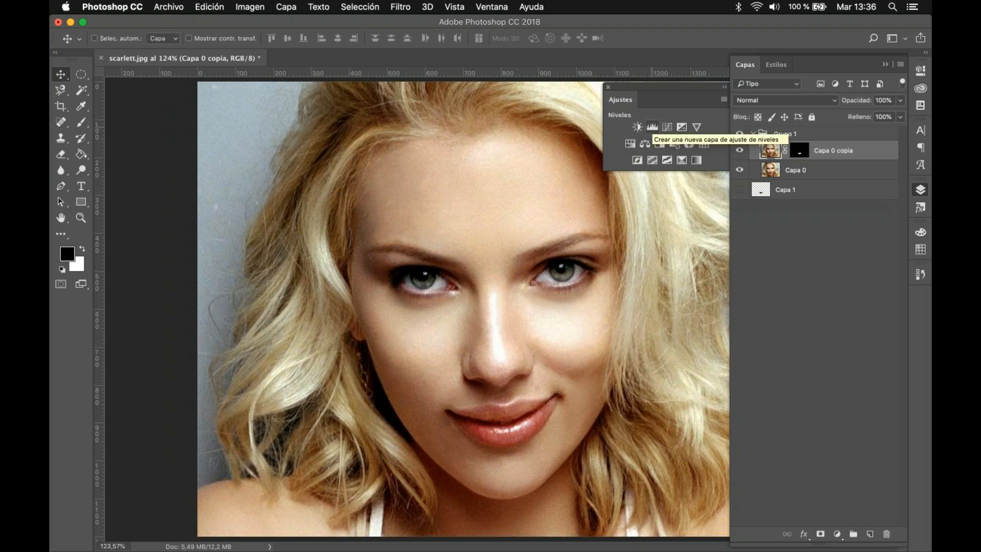
{"action": "left_click", "coordinate": [771, 363]}
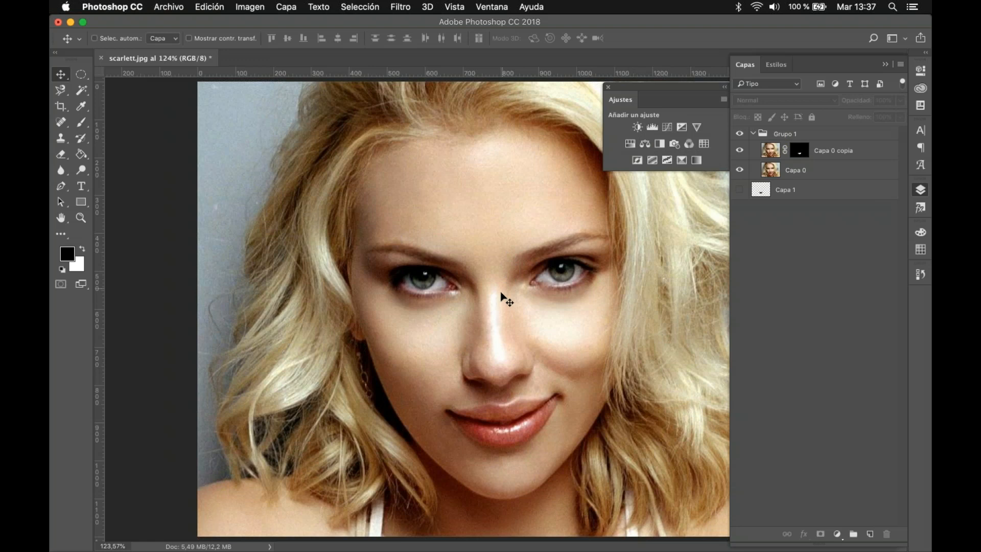
Step: Collapse the Grupo 1 layer group and delete it with its contents
{"action": "scroll", "coordinate": [501, 297], "scroll_direction": "down", "scroll_amount": 5}
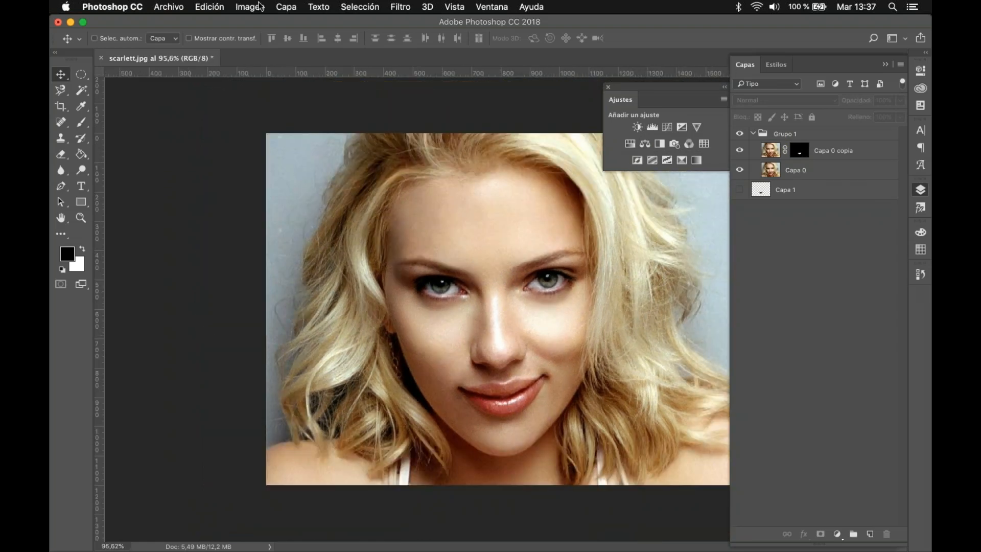
{"action": "left_click", "coordinate": [764, 135]}
{"action": "left_click", "coordinate": [794, 137]}
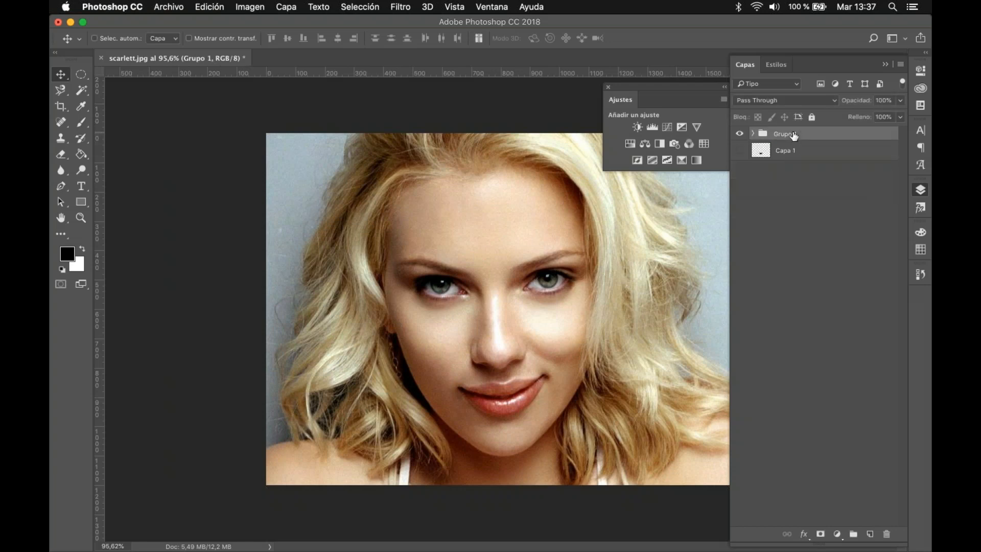
{"action": "key", "text": "BackSpace"}
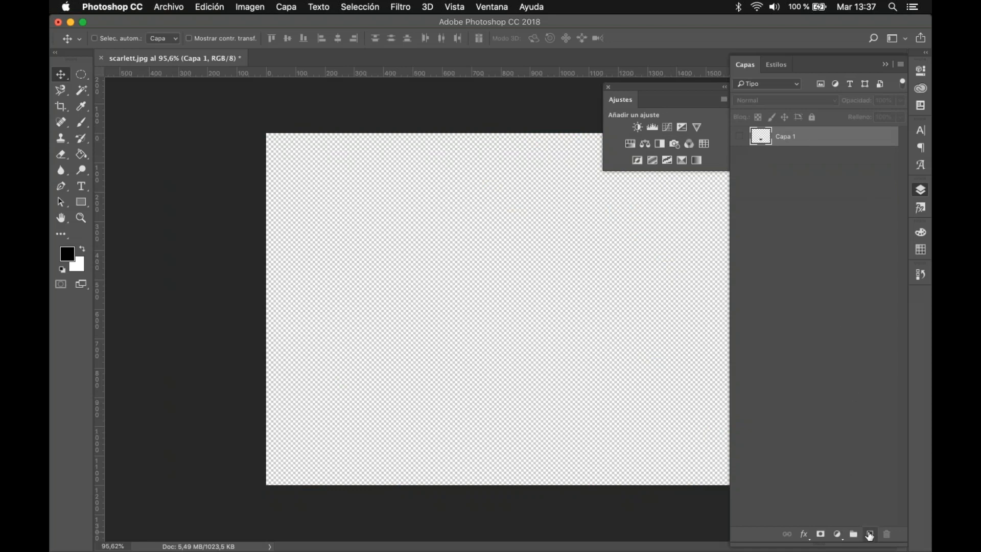
Step: Add a new empty layer below Capa 1 and delete Capa 1
{"action": "left_click", "coordinate": [870, 534]}
{"action": "left_click_drag", "start_coordinate": [823, 140], "coordinate": [823, 163]}
{"action": "double_click", "coordinate": [823, 142]}
{"action": "left_click", "coordinate": [717, 172]}
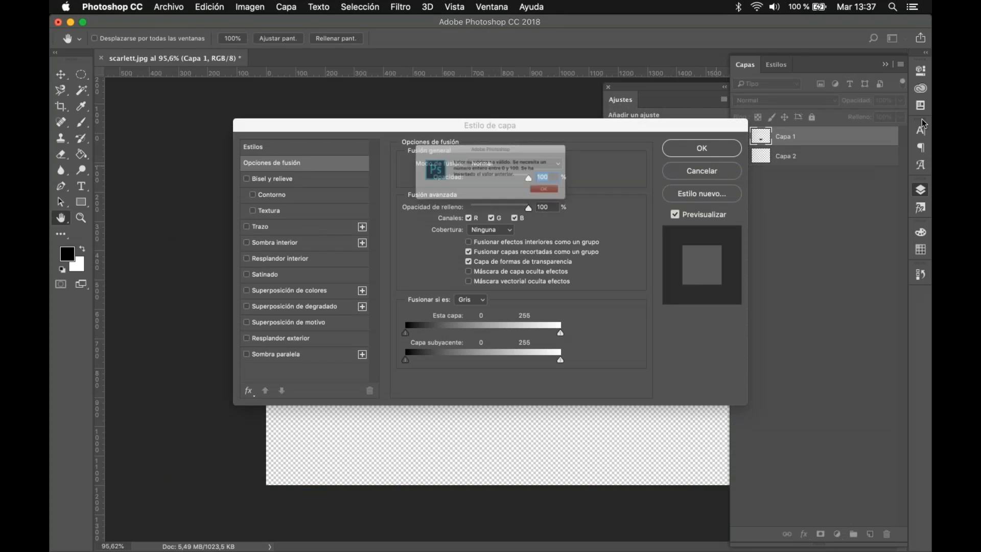
{"action": "left_click", "coordinate": [585, 199]}
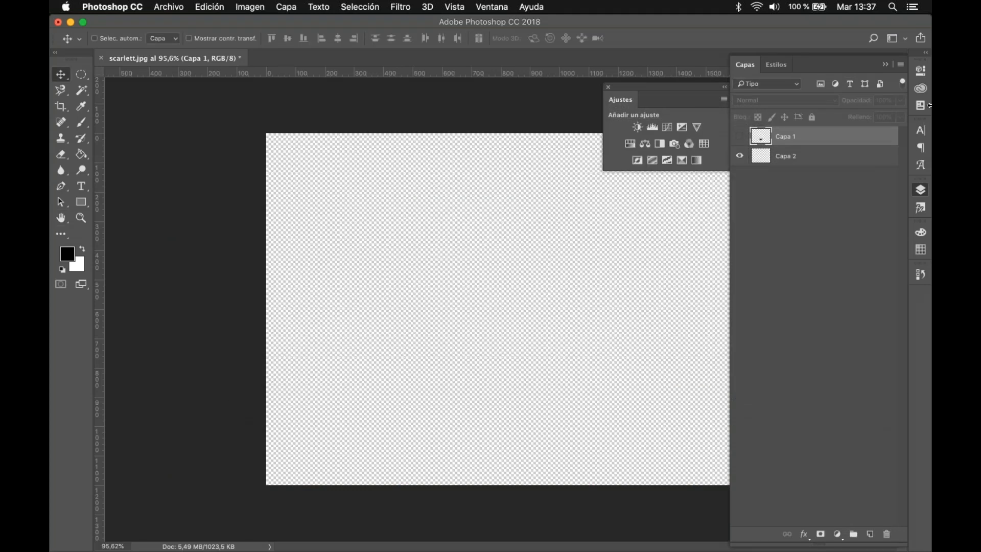
{"action": "key", "text": "Delete"}
Step: Place foto1_440.jpg from the Retoque fotográfico 2 folder in Finder into the scarlett.jpg document and confirm the placement
{"action": "mouse_move", "coordinate": [107, 550]}
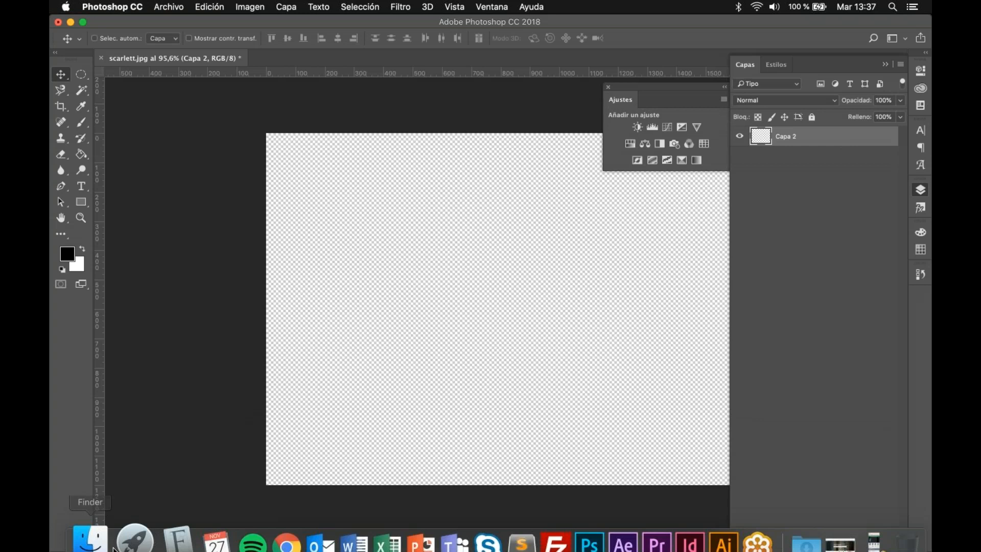
{"action": "left_click", "coordinate": [96, 526]}
{"action": "left_click", "coordinate": [383, 92]}
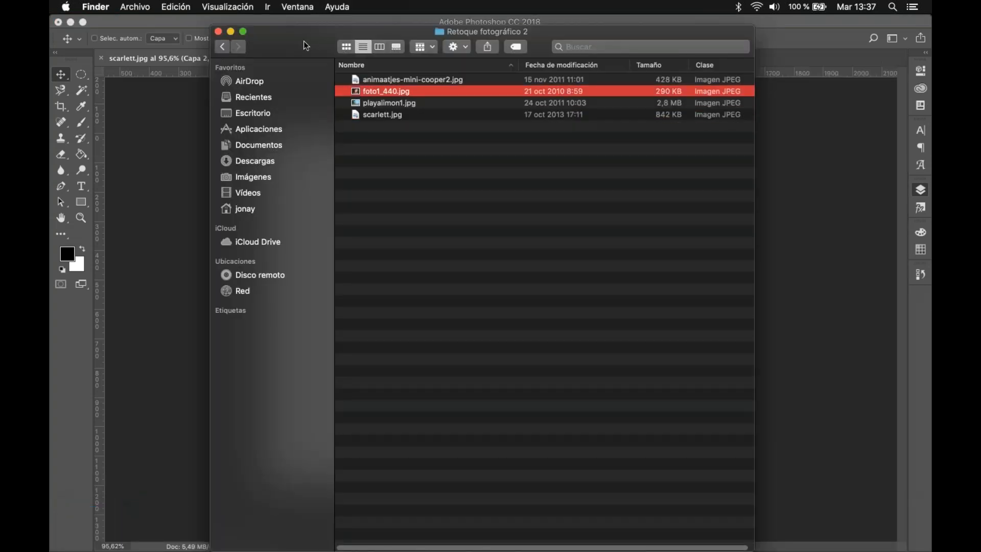
{"action": "left_click_drag", "start_coordinate": [319, 56], "coordinate": [574, 166]}
{"action": "left_click_drag", "start_coordinate": [642, 199], "coordinate": [413, 234]}
{"action": "left_click_drag", "start_coordinate": [429, 246], "coordinate": [560, 311]}
{"action": "key", "text": "Return"}
Step: Examine the face in the placed photo up close and review the foto1_440 layer's commands, including Rasterizar capa
{"action": "scroll", "coordinate": [499, 302], "scroll_direction": "up", "scroll_amount": 1}
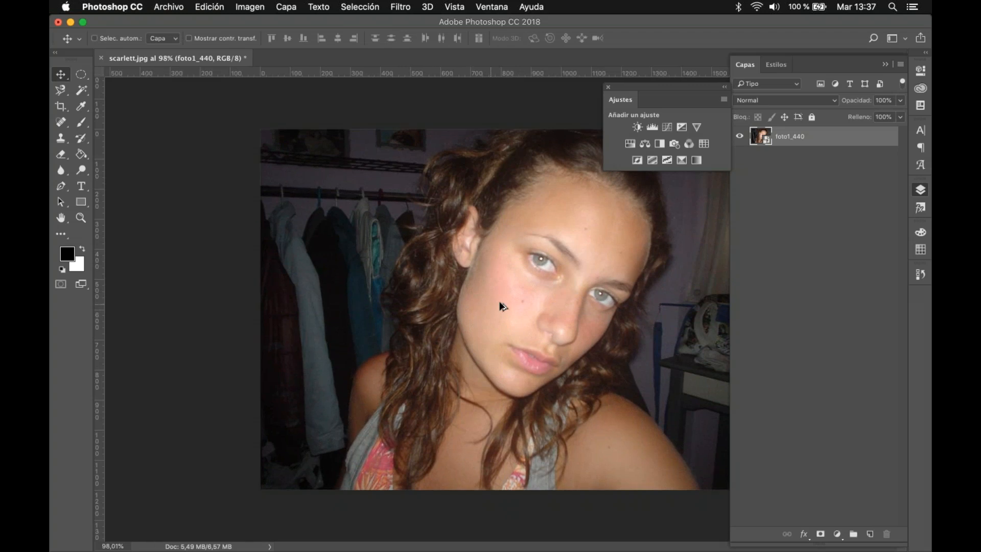
{"action": "scroll", "coordinate": [498, 301], "scroll_direction": "up", "scroll_amount": 5}
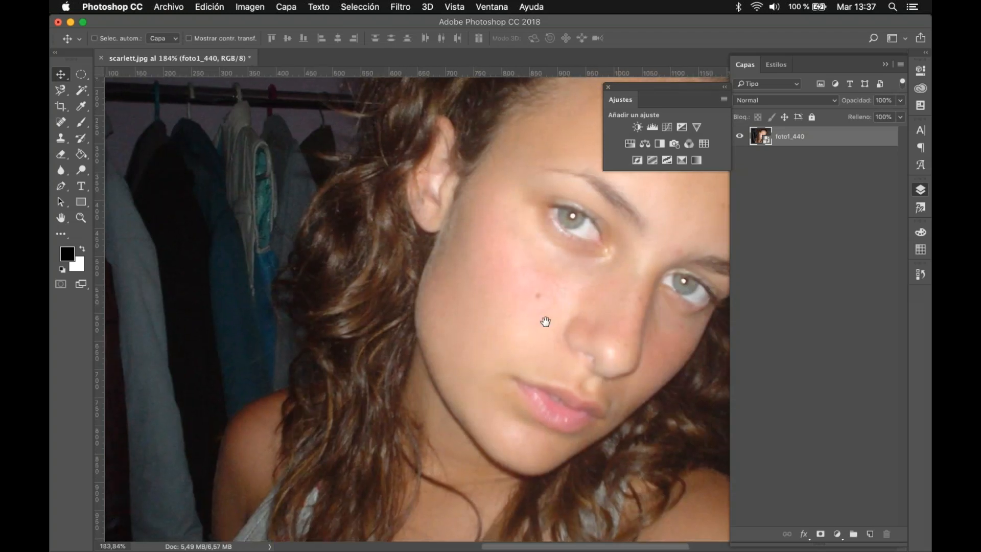
{"action": "left_click_drag", "start_coordinate": [546, 321], "coordinate": [445, 357]}
{"action": "scroll", "coordinate": [446, 360], "scroll_direction": "up", "scroll_amount": 1}
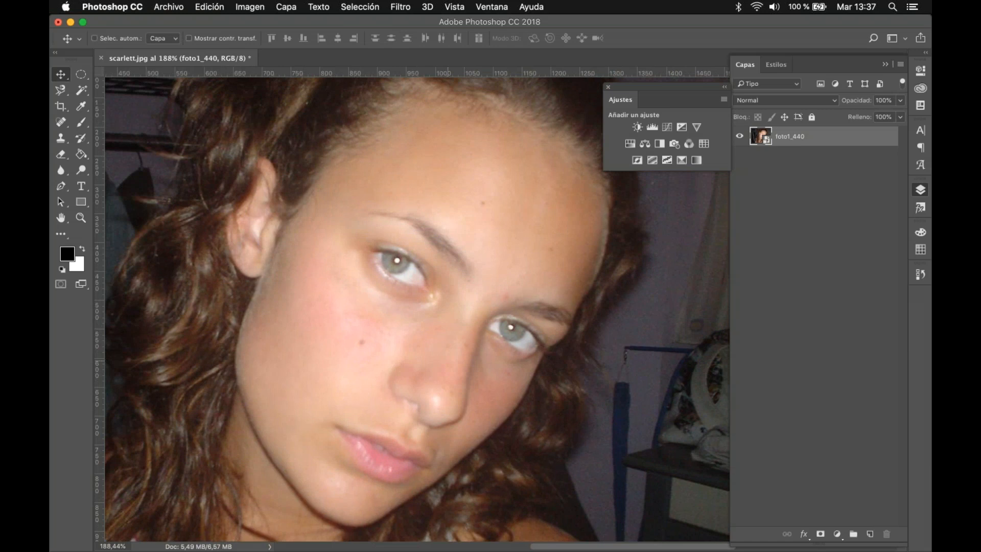
{"action": "scroll", "coordinate": [447, 360], "scroll_direction": "up", "scroll_amount": 1}
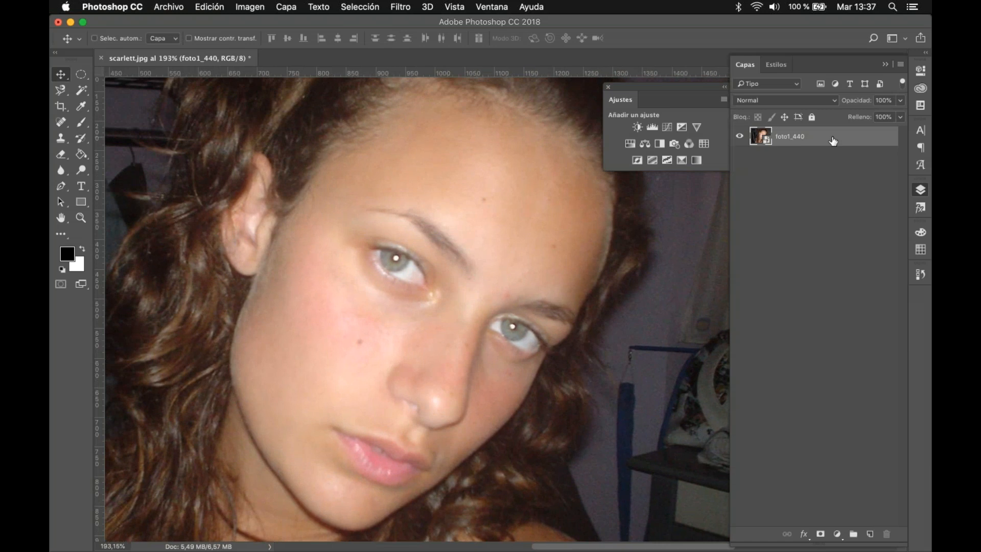
{"action": "right_click", "coordinate": [833, 141]}
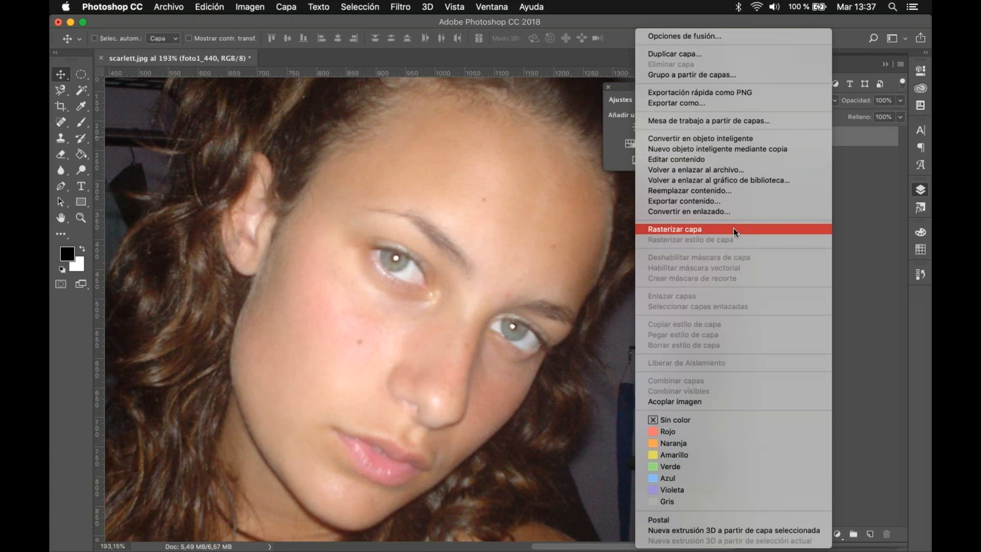
{"action": "left_click", "coordinate": [844, 195]}
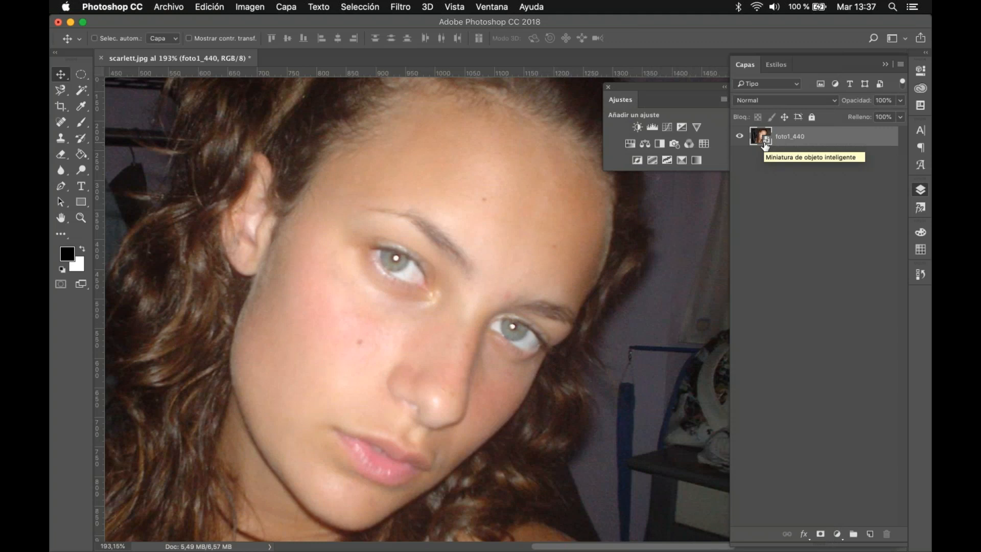
{"action": "right_click", "coordinate": [836, 141]}
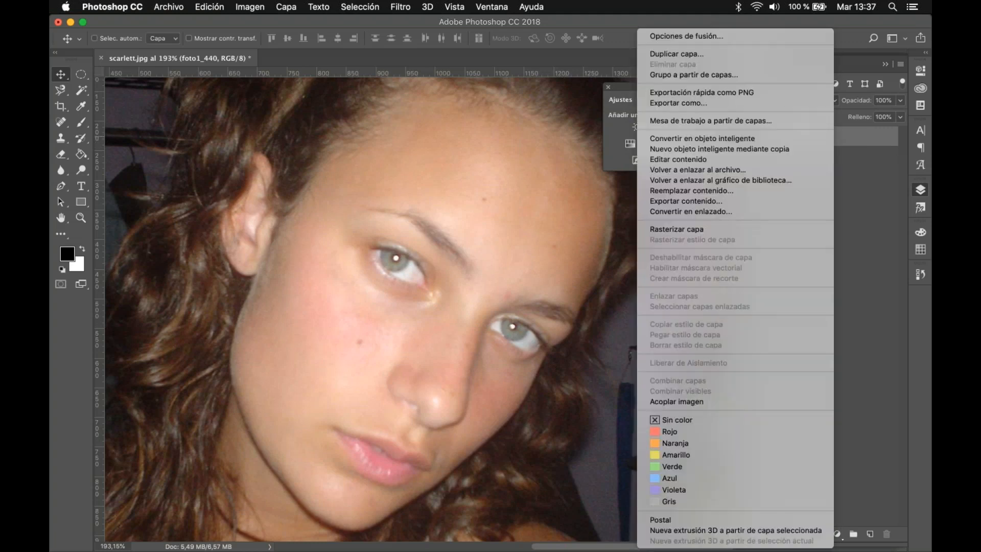
{"action": "left_click", "coordinate": [869, 191]}
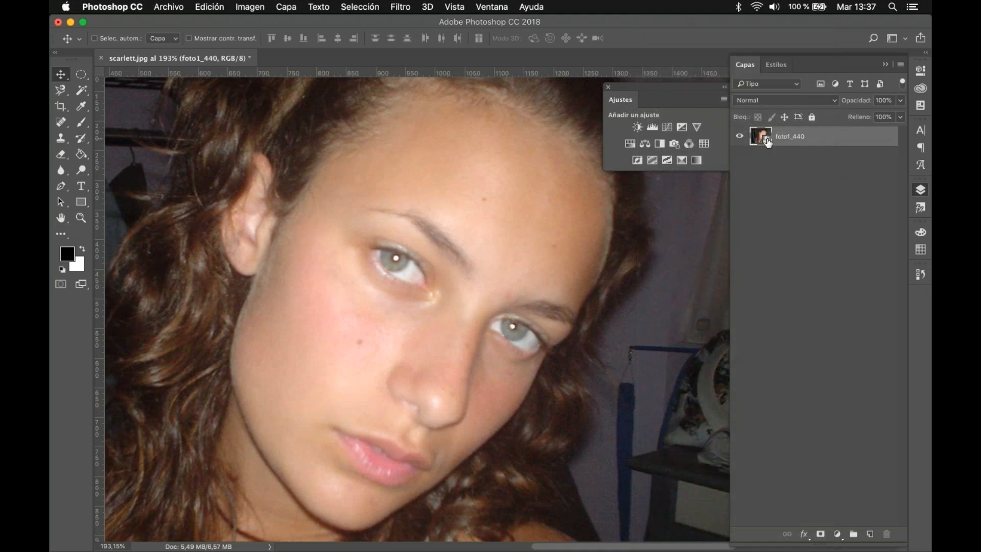
Step: Open the contents of the foto1_440 smart object and convert its Fondo background into the normal layer Capa 0
{"action": "double_click", "coordinate": [768, 142]}
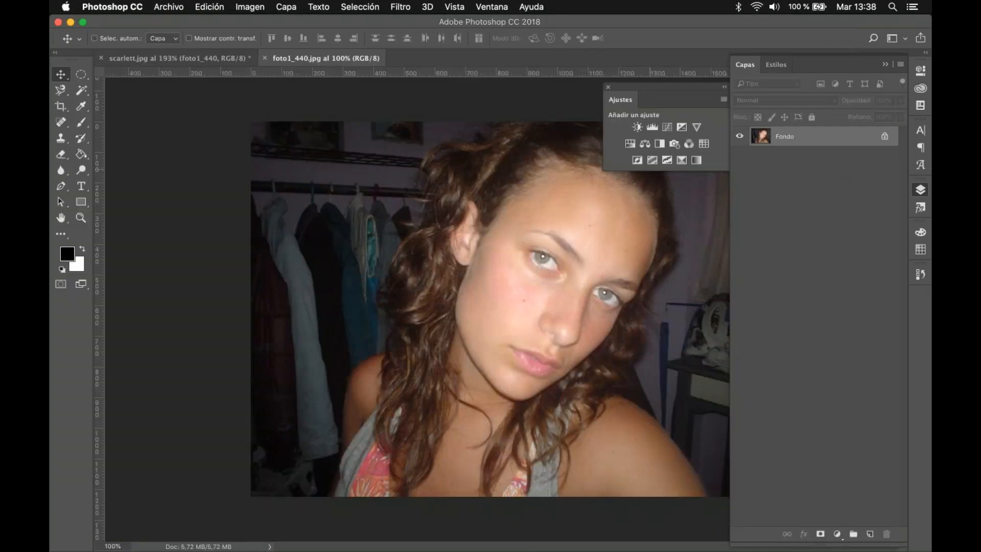
{"action": "double_click", "coordinate": [853, 142]}
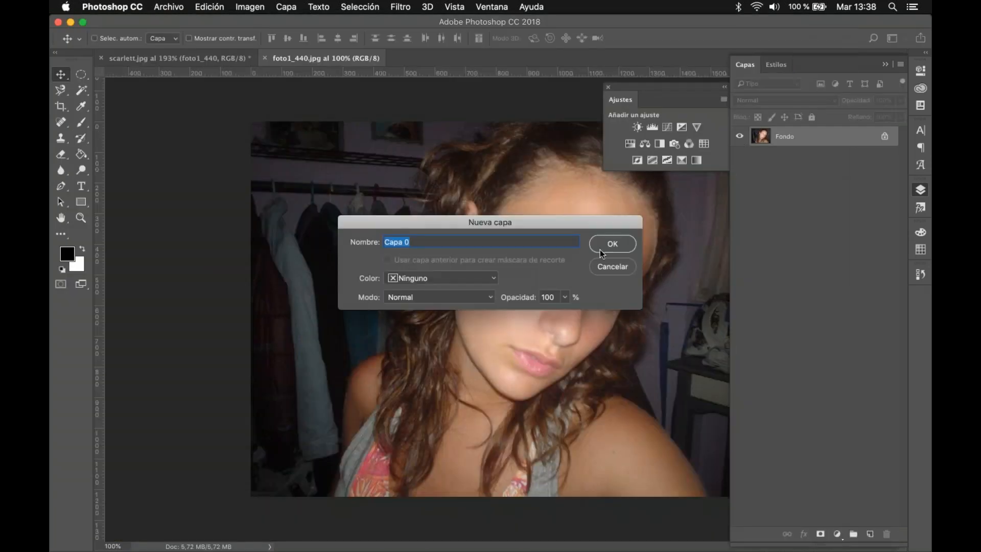
{"action": "key", "text": "Return"}
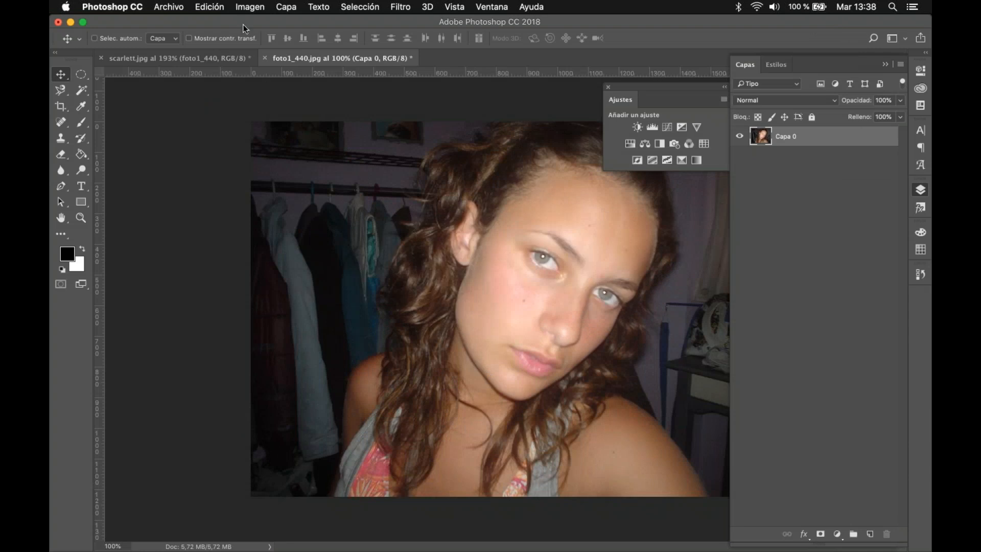
Step: Erase a patch across the nose and cheek with the Eraser and try to save the smart object's contents
{"action": "scroll", "coordinate": [516, 294], "scroll_direction": "up", "scroll_amount": 3}
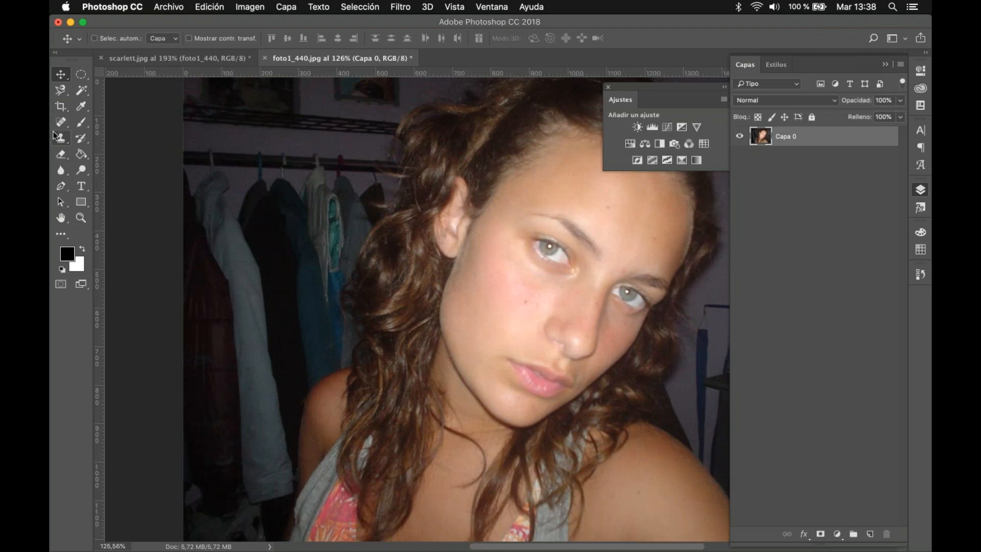
{"action": "left_click", "coordinate": [61, 154]}
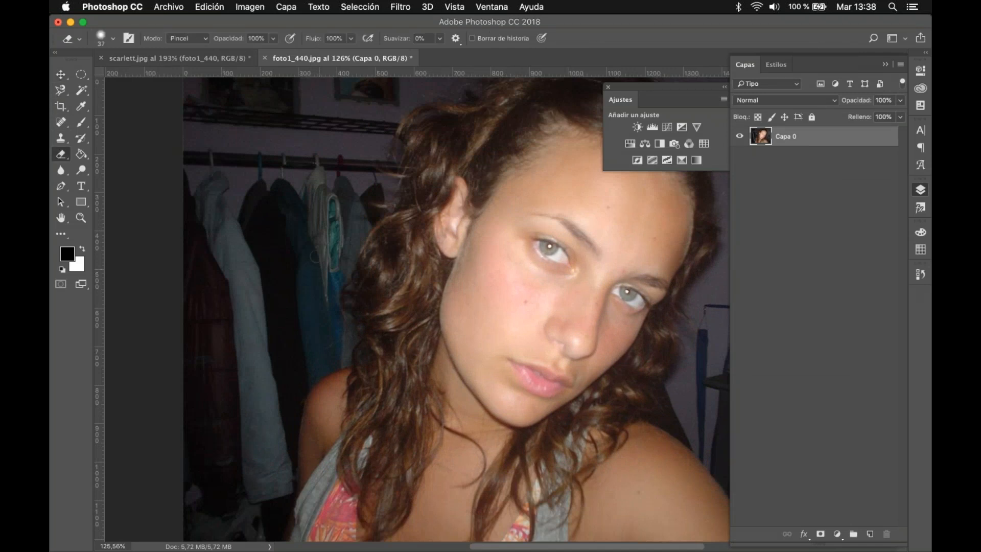
{"action": "mouse_move", "coordinate": [608, 298]}
{"action": "left_mouse_down"}
{"action": "mouse_move", "coordinate": [588, 336]}
{"action": "mouse_move", "coordinate": [601, 298]}
{"action": "mouse_move", "coordinate": [546, 284]}
{"action": "left_mouse_up"}
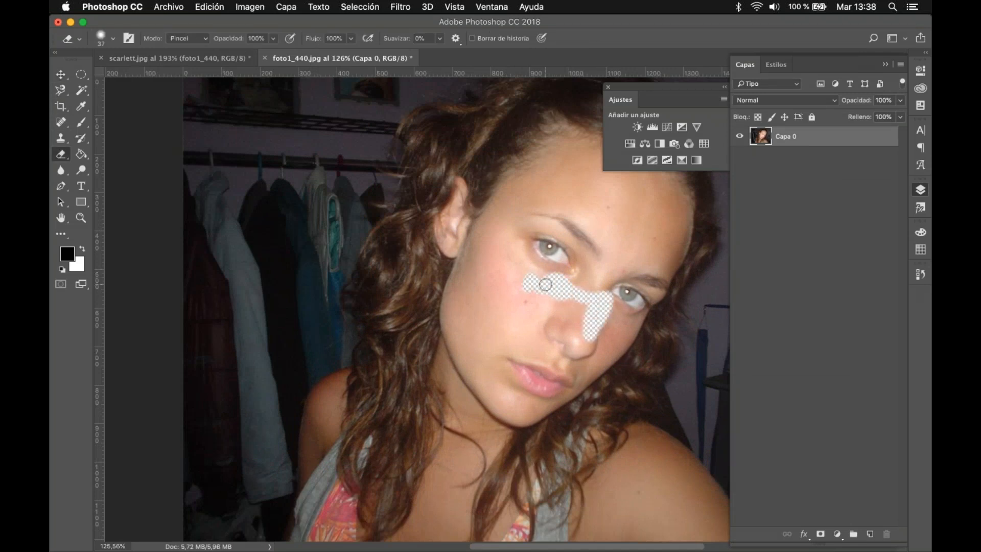
{"action": "key", "text": "super+s"}
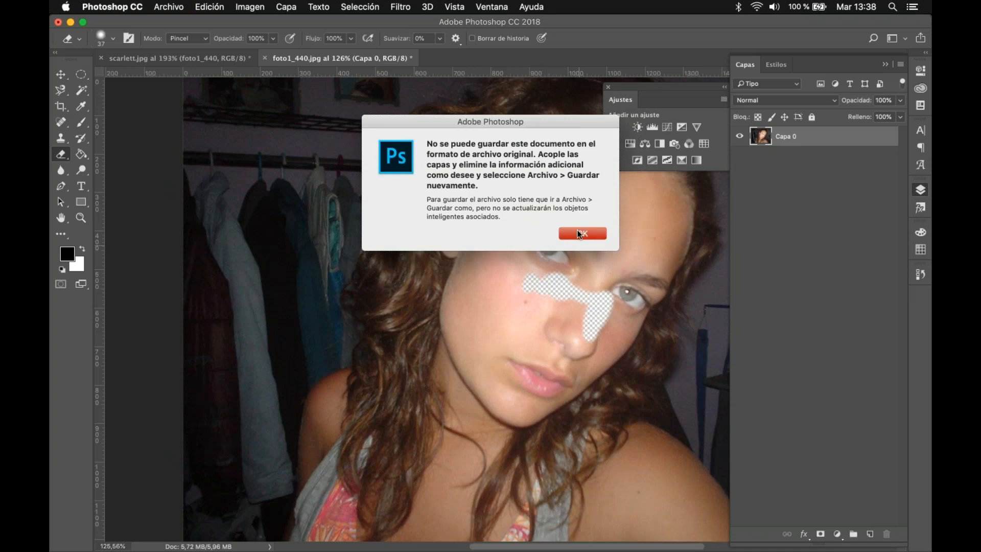
{"action": "left_click", "coordinate": [582, 233]}
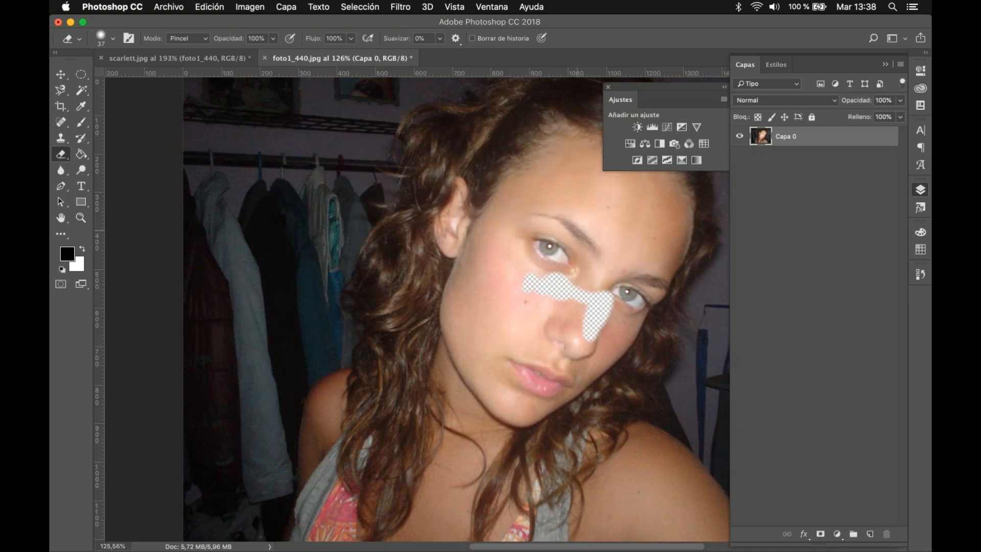
Step: Compare the scarlett.jpg document with the erased foto1_440.jpg, and close foto1_440.jpg without saving its changes
{"action": "left_click", "coordinate": [201, 57]}
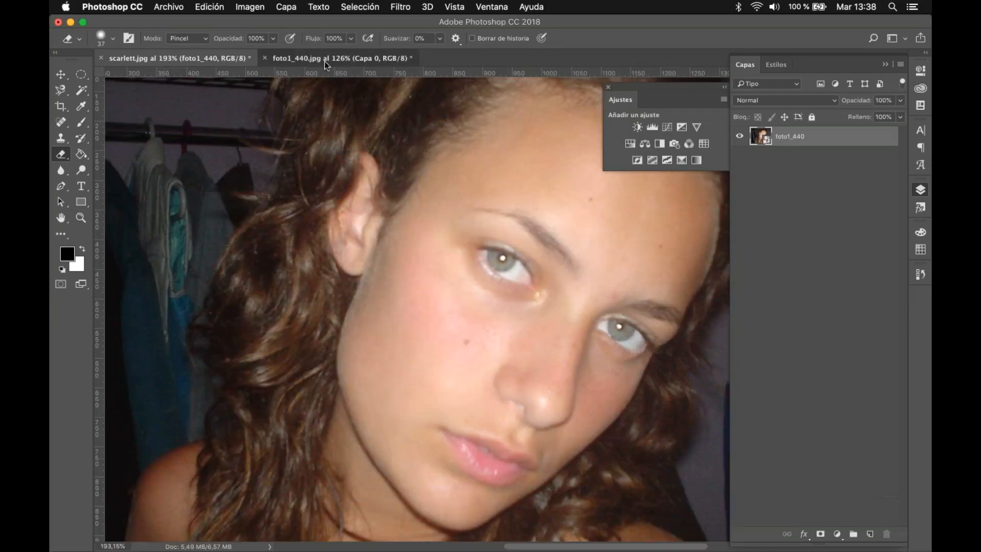
{"action": "left_click", "coordinate": [324, 60]}
{"action": "key", "text": "super+minus"}
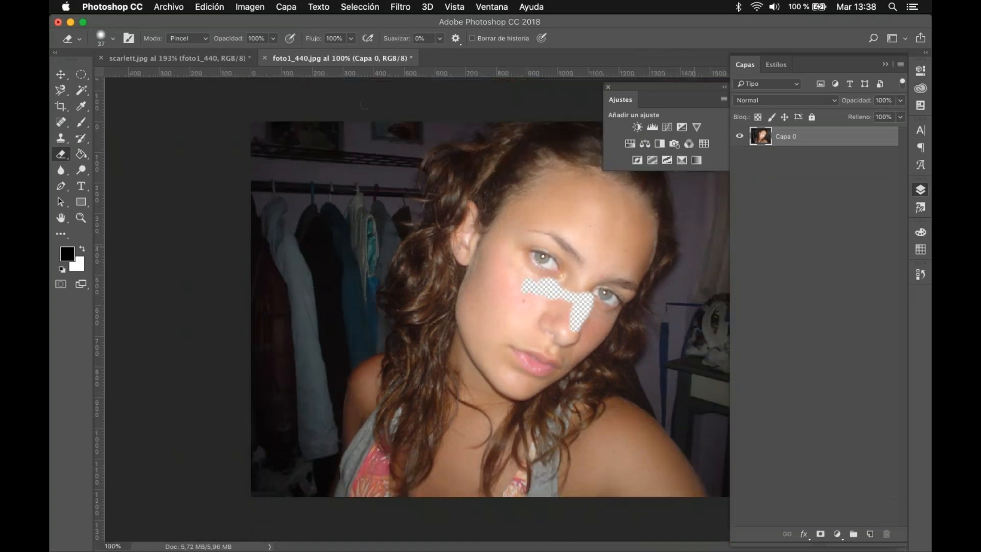
{"action": "left_click", "coordinate": [266, 58]}
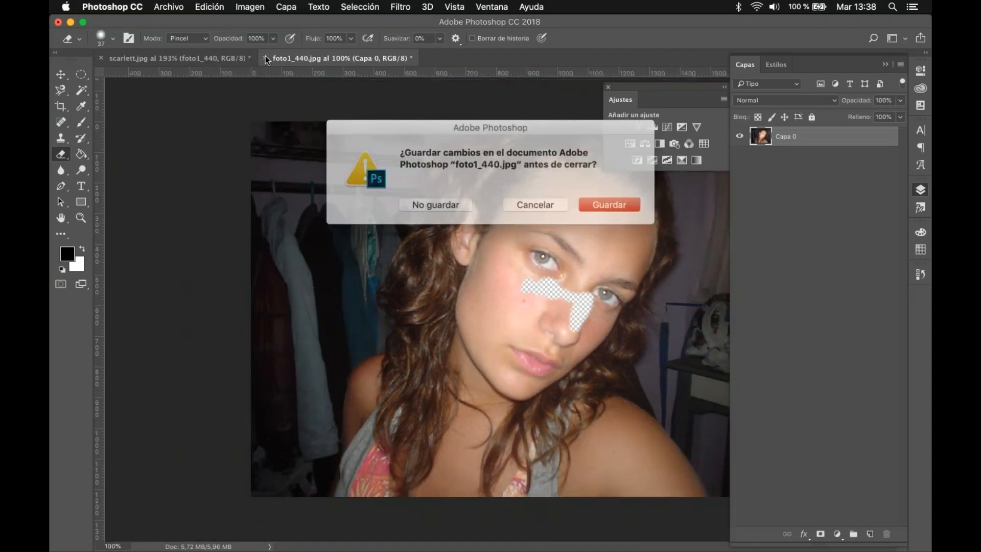
{"action": "left_click", "coordinate": [450, 201]}
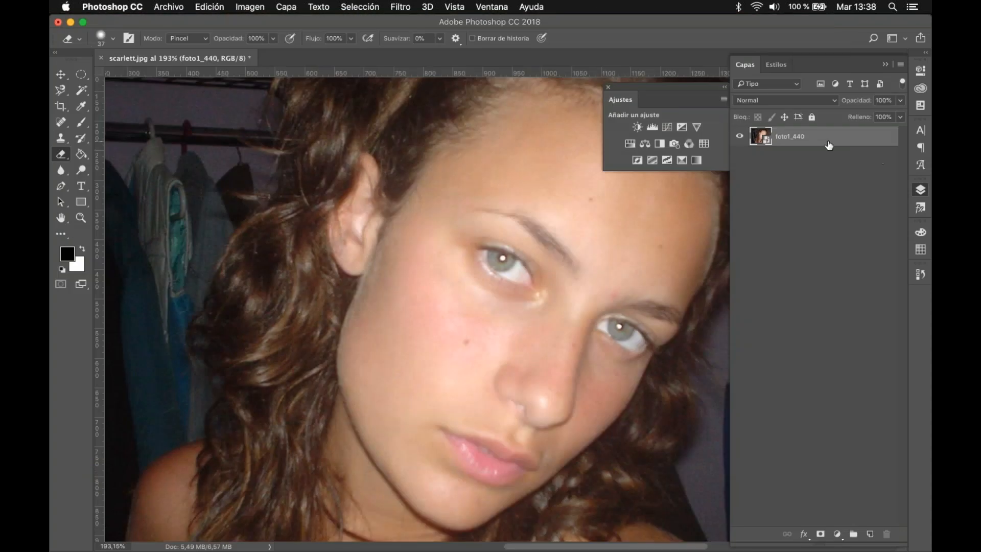
Step: Rasterize the foto1_440 smart object layer
{"action": "double_click", "coordinate": [829, 145]}
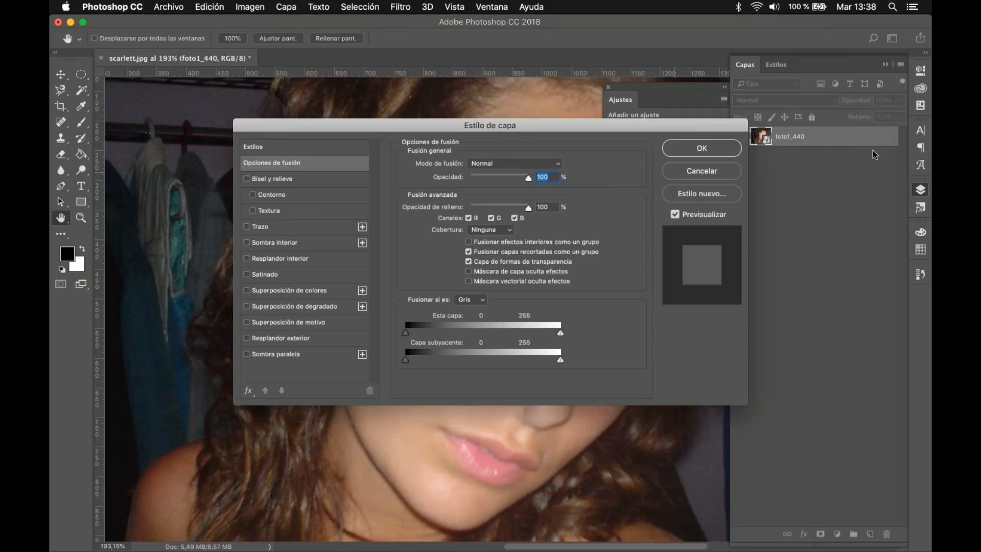
{"action": "key", "text": "Escape"}
{"action": "right_click", "coordinate": [847, 139]}
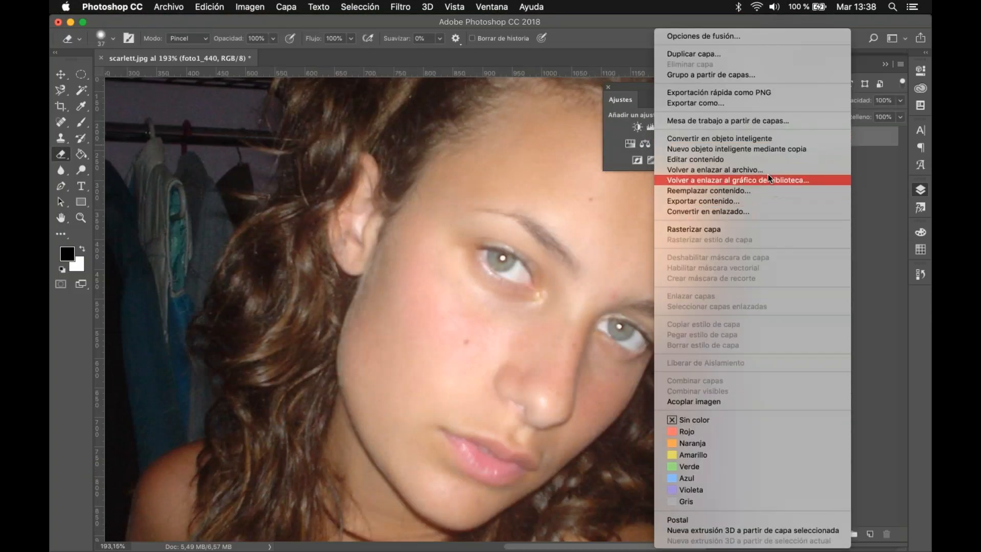
{"action": "left_click", "coordinate": [760, 228]}
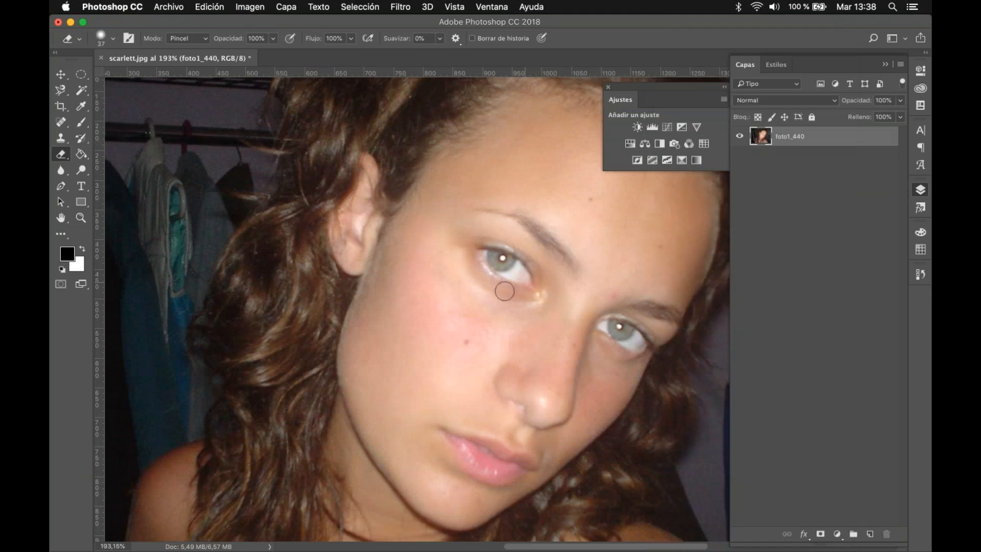
Step: Frame the face up close and activate the Clone Stamp tool (Tampón de clonar)
{"action": "scroll", "coordinate": [508, 280], "scroll_direction": "right", "scroll_amount": 5}
{"action": "scroll", "coordinate": [509, 280], "scroll_direction": "down", "scroll_amount": 2}
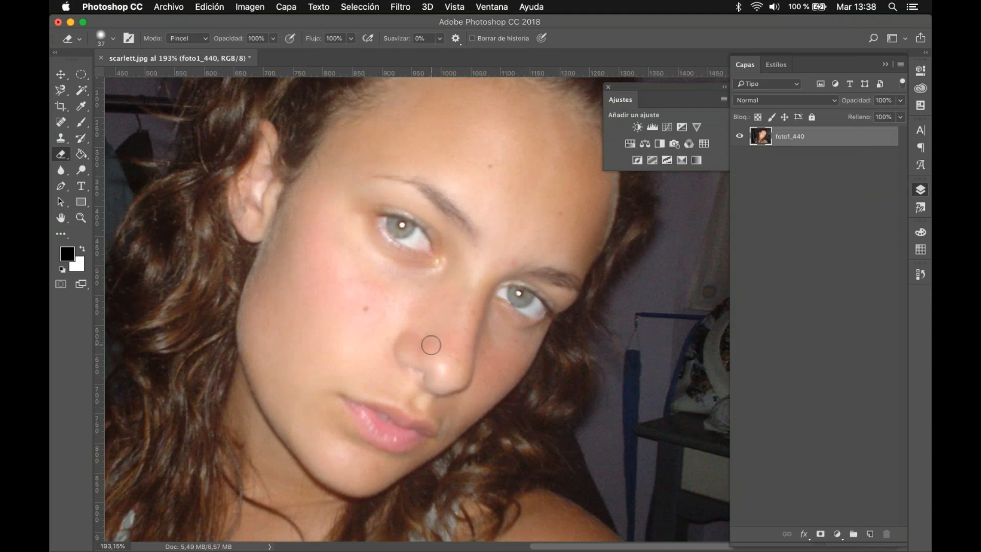
{"action": "scroll", "coordinate": [431, 345], "scroll_direction": "up", "scroll_amount": 5}
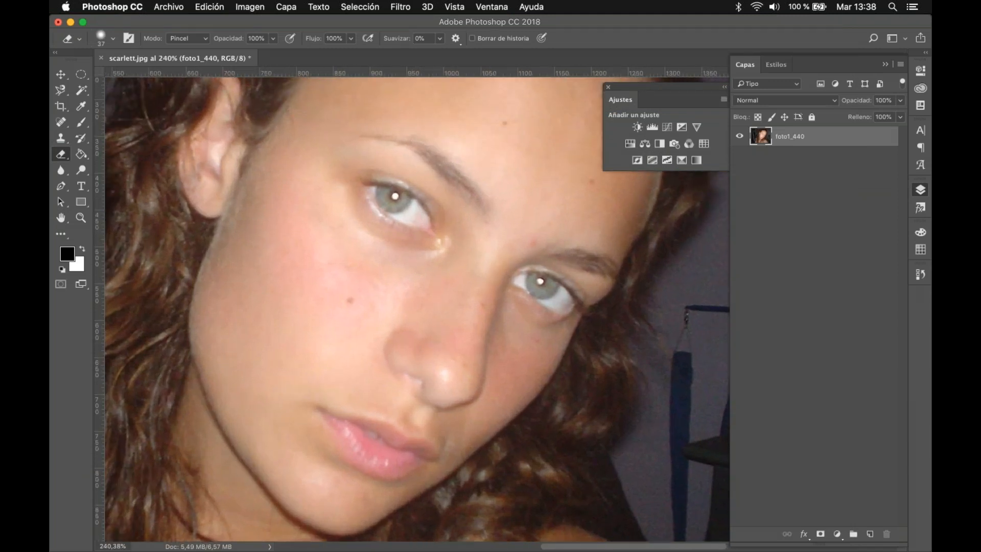
{"action": "left_click", "coordinate": [62, 141]}
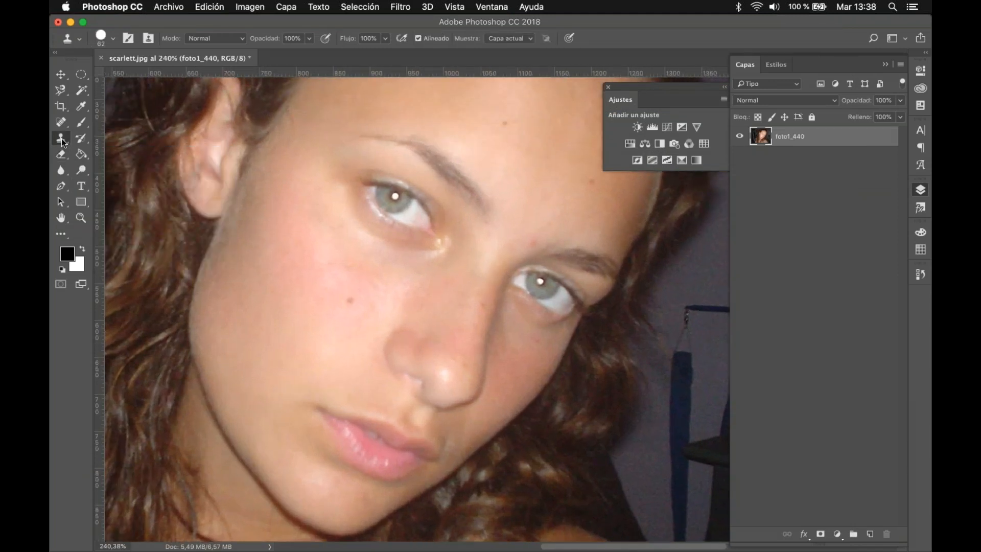
{"action": "left_click", "coordinate": [64, 143]}
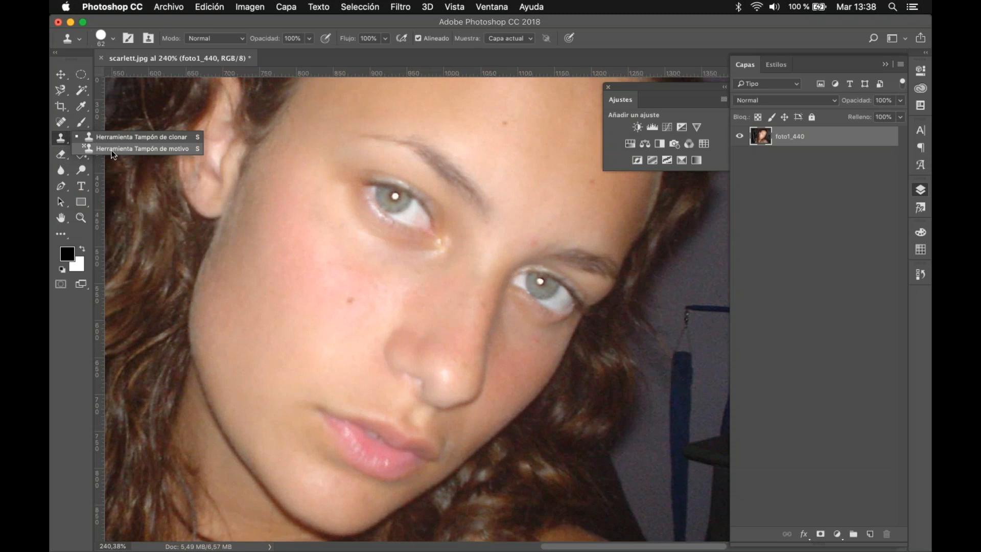
{"action": "left_click", "coordinate": [108, 137]}
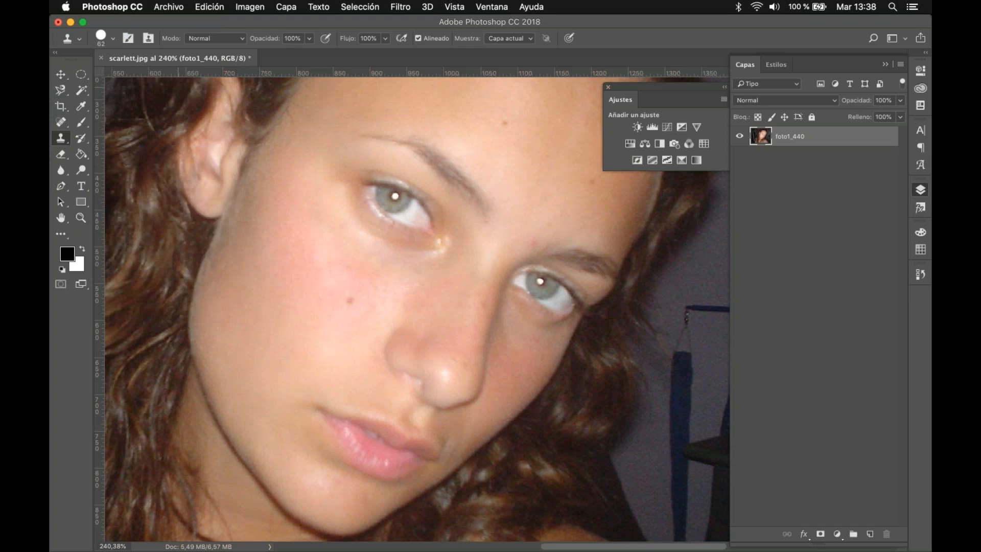
Step: Sample clean cheek skin as the clone source and preview it over the dark background and the cheek mole
{"action": "left_click", "coordinate": [284, 257], "text": "alt"}
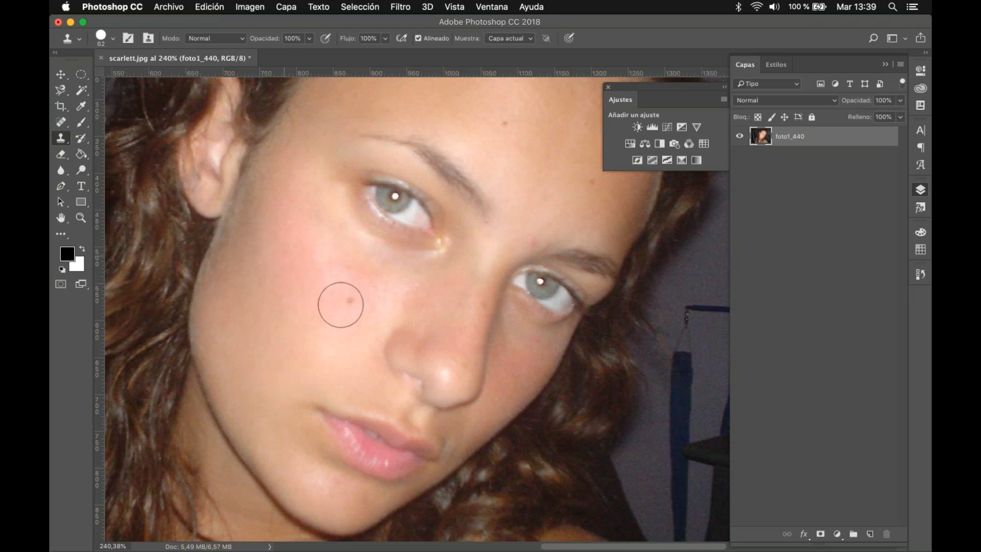
{"action": "left_click", "coordinate": [633, 452]}
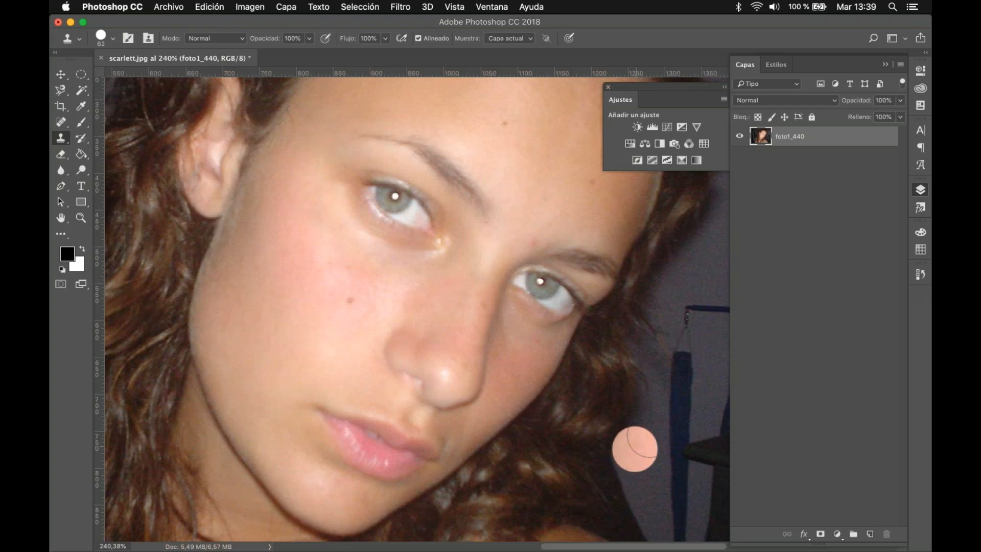
{"action": "left_click", "coordinate": [661, 390]}
{"action": "left_click", "coordinate": [240, 292], "text": "alt"}
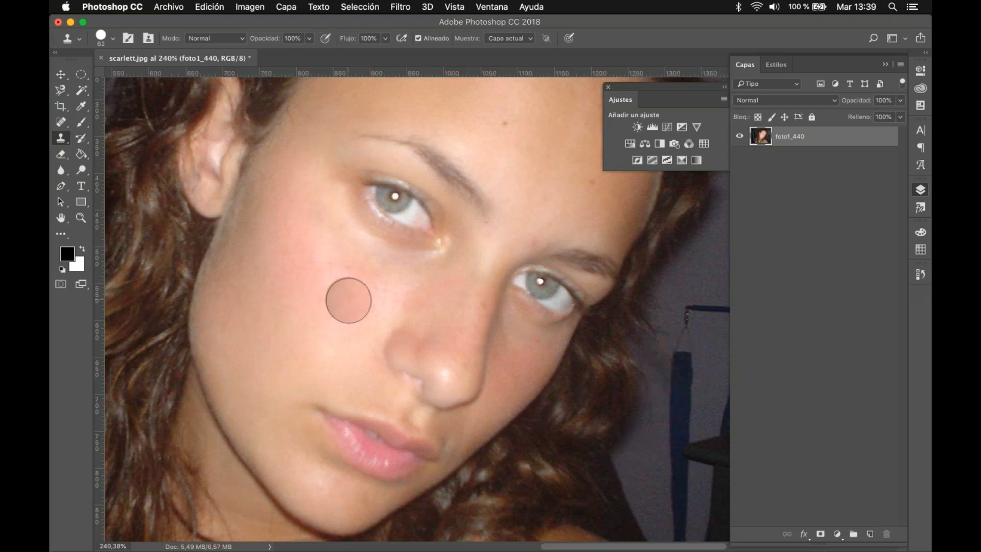
{"action": "key", "text": "v"}
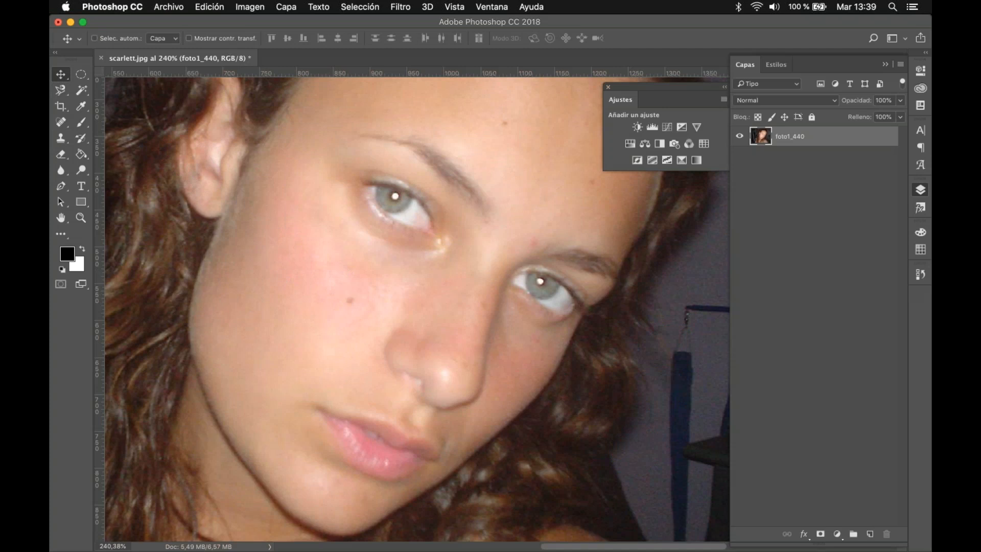
Step: Set the Clone Stamp to a soft 39 px brush with 30% hardness, 71% opacity and 27% flow
{"action": "left_click", "coordinate": [61, 138]}
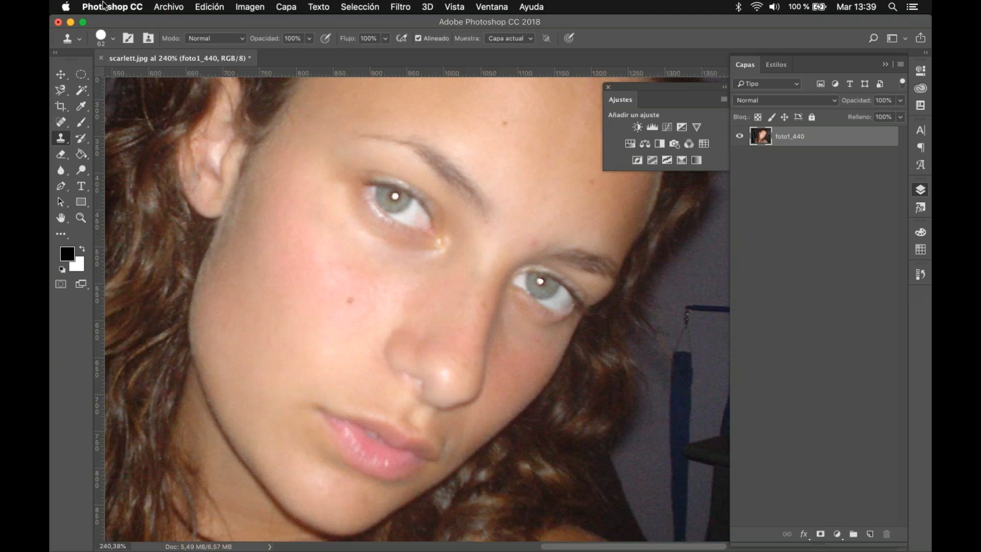
{"action": "left_click", "coordinate": [113, 38]}
{"action": "left_click_drag", "start_coordinate": [147, 105], "coordinate": [135, 76]}
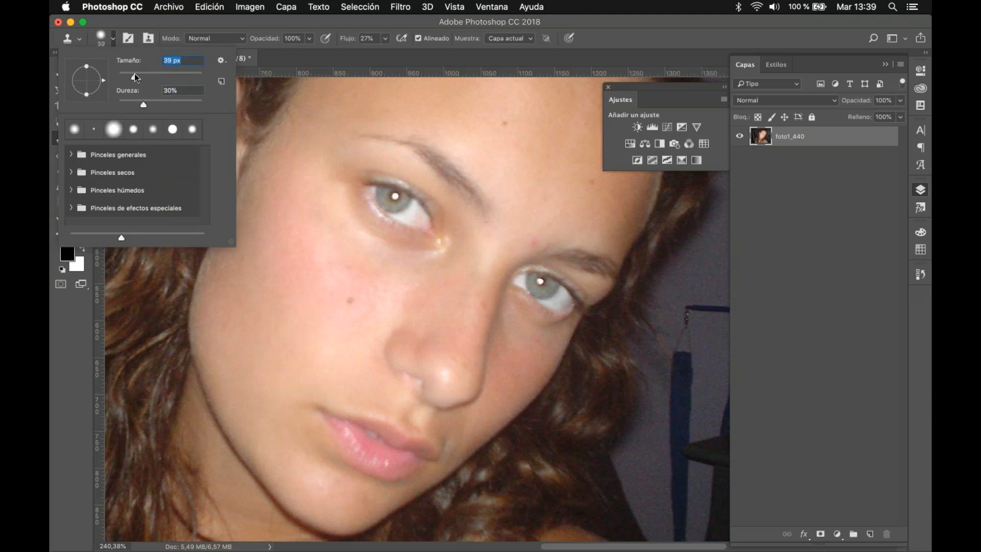
{"action": "left_click", "coordinate": [308, 39]}
{"action": "left_click", "coordinate": [308, 38]}
{"action": "left_click_drag", "start_coordinate": [297, 51], "coordinate": [288, 55]}
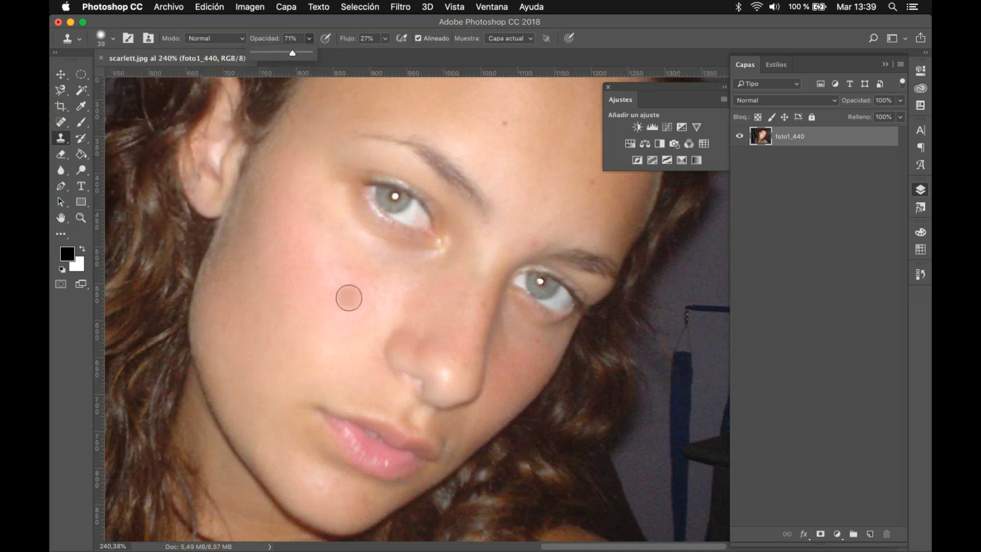
Step: Try to clone out the cheek mole with skin sampled beside it, and undo the latest clone strokes
{"action": "left_click", "coordinate": [305, 270], "text": "alt"}
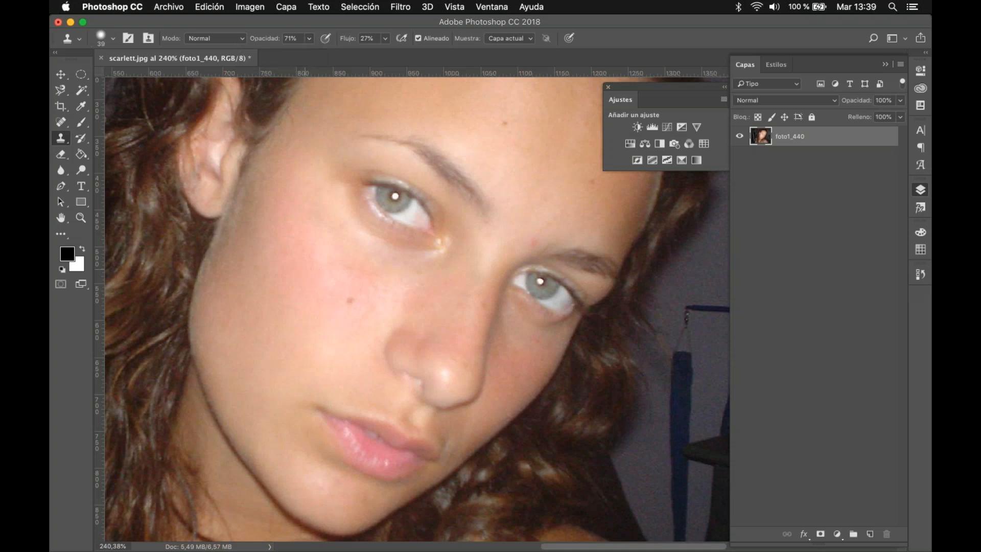
{"action": "left_click", "coordinate": [349, 301]}
{"action": "left_click_drag", "start_coordinate": [349, 302], "coordinate": [350, 303]}
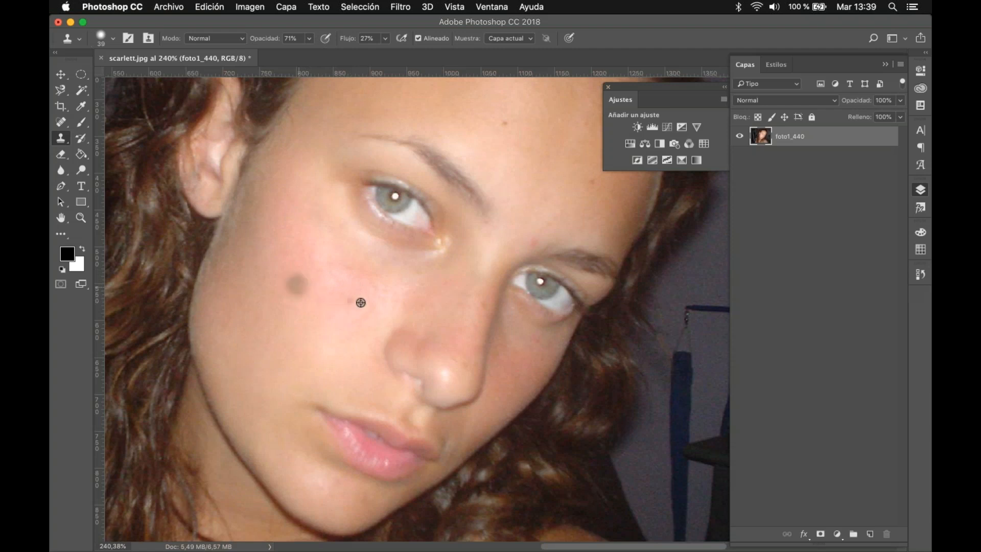
{"action": "scroll", "coordinate": [370, 303], "scroll_direction": "up", "scroll_amount": 3}
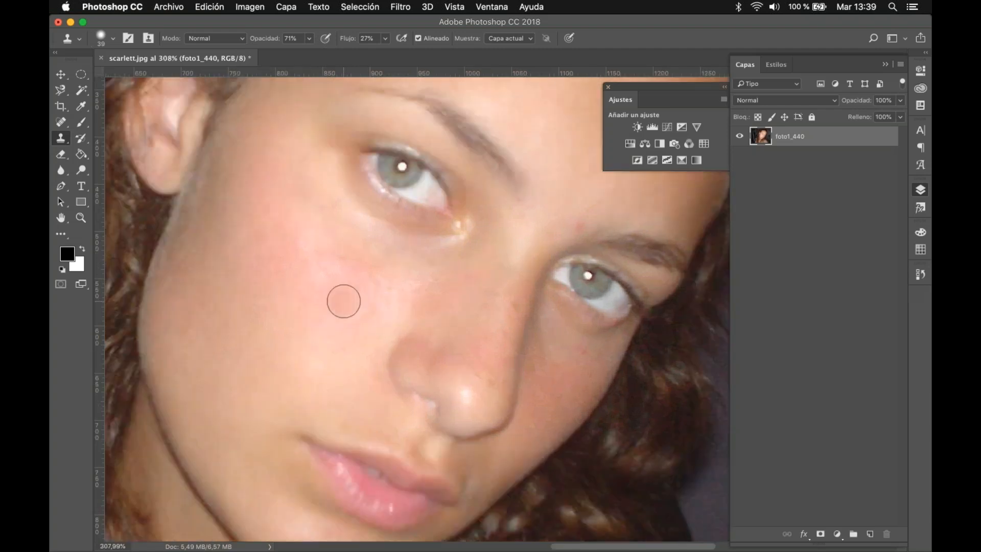
{"action": "mouse_move", "coordinate": [333, 307]}
{"action": "left_mouse_down"}
{"action": "mouse_move", "coordinate": [329, 256]}
{"action": "mouse_move", "coordinate": [346, 263]}
{"action": "mouse_move", "coordinate": [315, 264]}
{"action": "mouse_move", "coordinate": [328, 293]}
{"action": "left_mouse_up"}
{"action": "key", "text": "alt+super+z"}
{"action": "key", "text": "alt+super+z"}
{"action": "key", "text": "alt+super+z"}
{"action": "key", "text": "alt+super+z"}
{"action": "key", "text": "alt+super+z"}
{"action": "left_click", "coordinate": [279, 287], "text": "alt"}
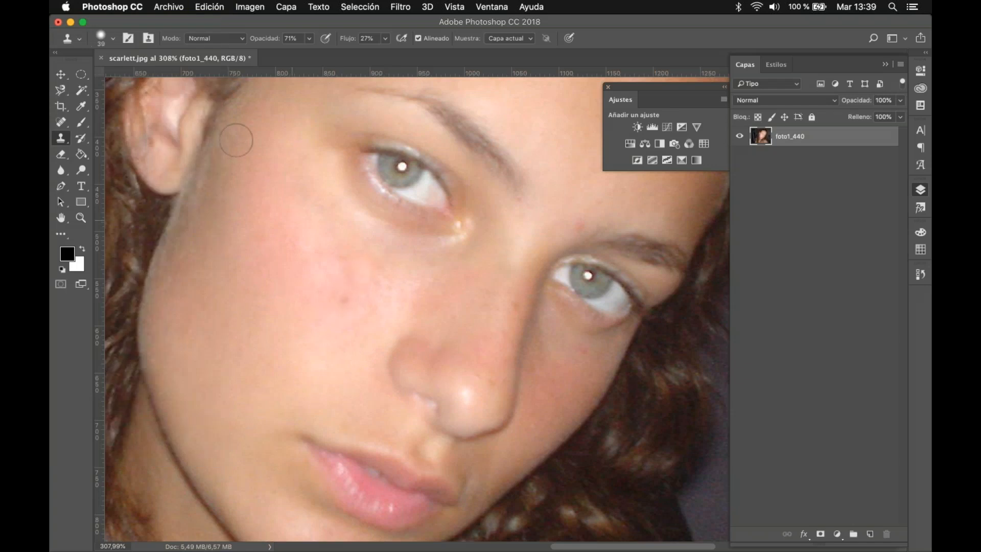
Step: Set the Clone Stamp to 21 px and 78% opacity, and cover the cheek mole with skin sampled just above it
{"action": "left_click", "coordinate": [113, 40]}
{"action": "left_click", "coordinate": [128, 76]}
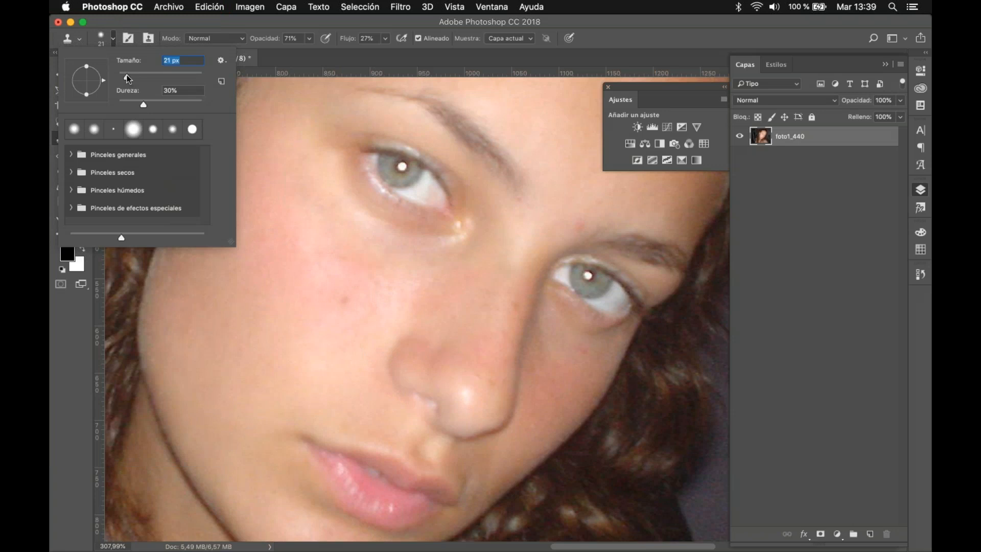
{"action": "left_click", "coordinate": [310, 38]}
{"action": "left_click", "coordinate": [314, 52]}
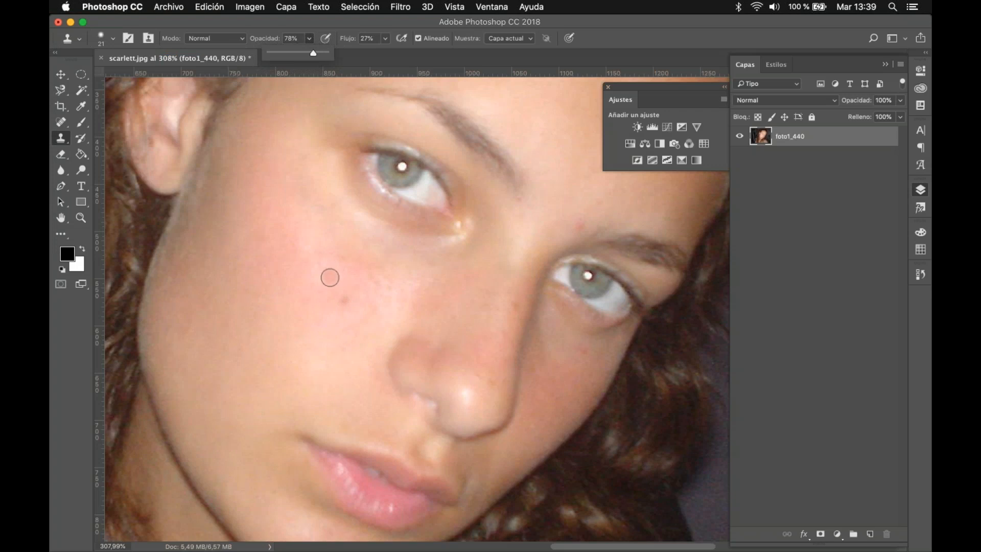
{"action": "left_click", "coordinate": [330, 277], "text": "alt"}
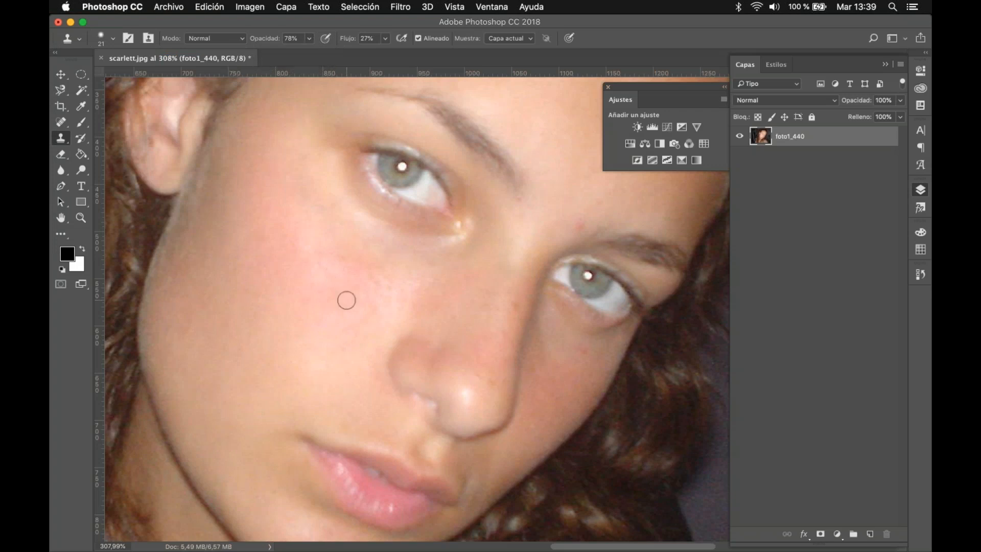
{"action": "left_click_drag", "start_coordinate": [346, 301], "coordinate": [347, 299]}
Step: Clone nearby clean skin over the two forehead moles and the red spot beside the eyebrow
{"action": "scroll", "coordinate": [381, 327], "scroll_direction": "down", "scroll_amount": 1}
{"action": "left_click_drag", "start_coordinate": [426, 303], "coordinate": [341, 388]}
{"action": "left_click", "coordinate": [430, 180], "text": "alt"}
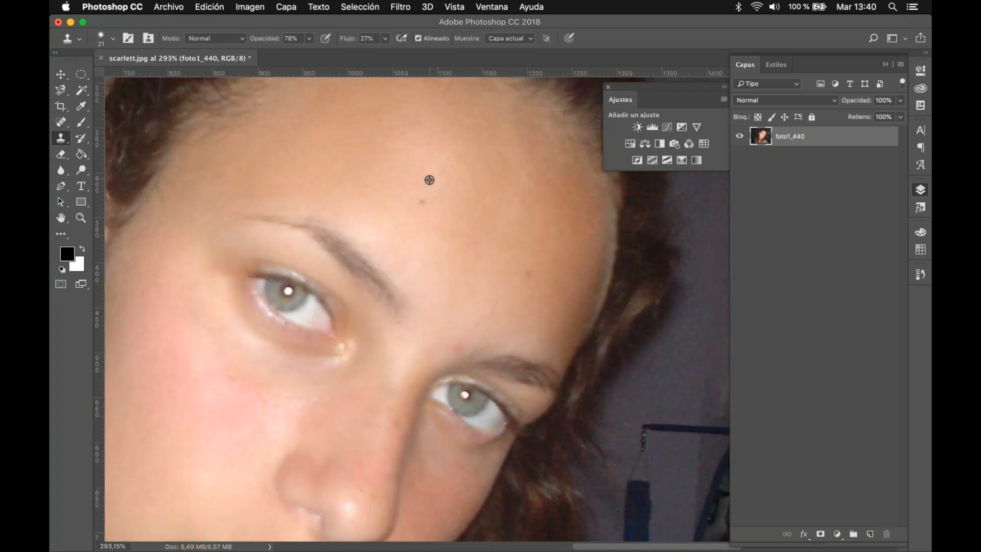
{"action": "left_click", "coordinate": [418, 198]}
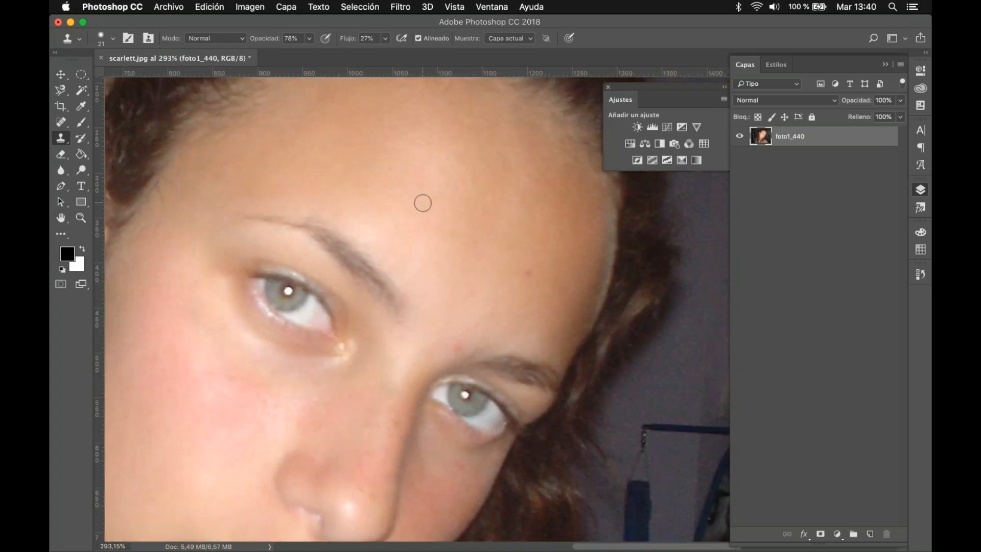
{"action": "left_click", "coordinate": [423, 202]}
{"action": "left_click", "coordinate": [537, 254], "text": "alt"}
{"action": "left_click", "coordinate": [528, 274]}
{"action": "left_click", "coordinate": [530, 271]}
{"action": "left_click", "coordinate": [472, 334], "text": "alt"}
{"action": "left_click", "coordinate": [460, 347]}
Step: Set the Clone Stamp size to 39 px for the closet background and make foto1_440 the active layer
{"action": "left_click_drag", "start_coordinate": [417, 374], "coordinate": [415, 336]}
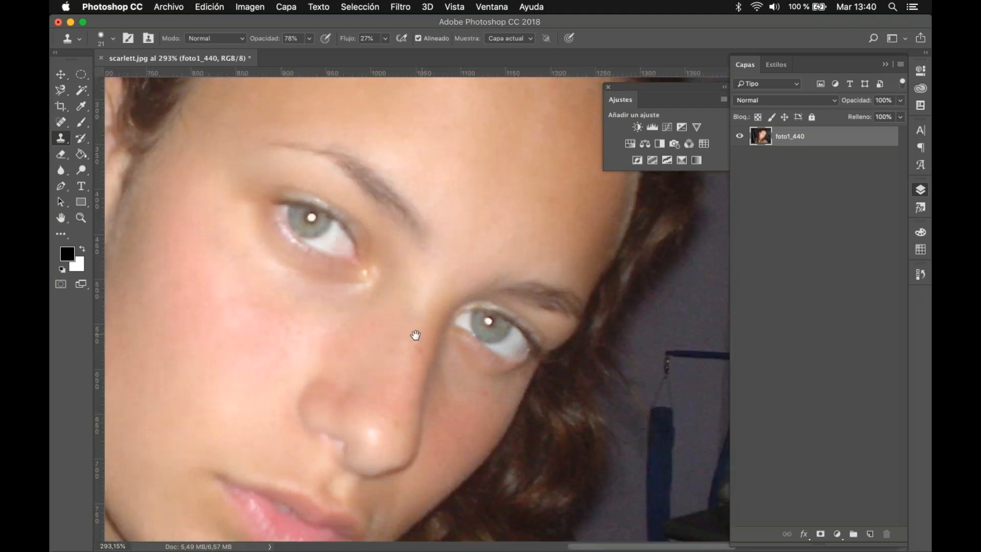
{"action": "scroll", "coordinate": [436, 285], "scroll_direction": "down", "scroll_amount": 3}
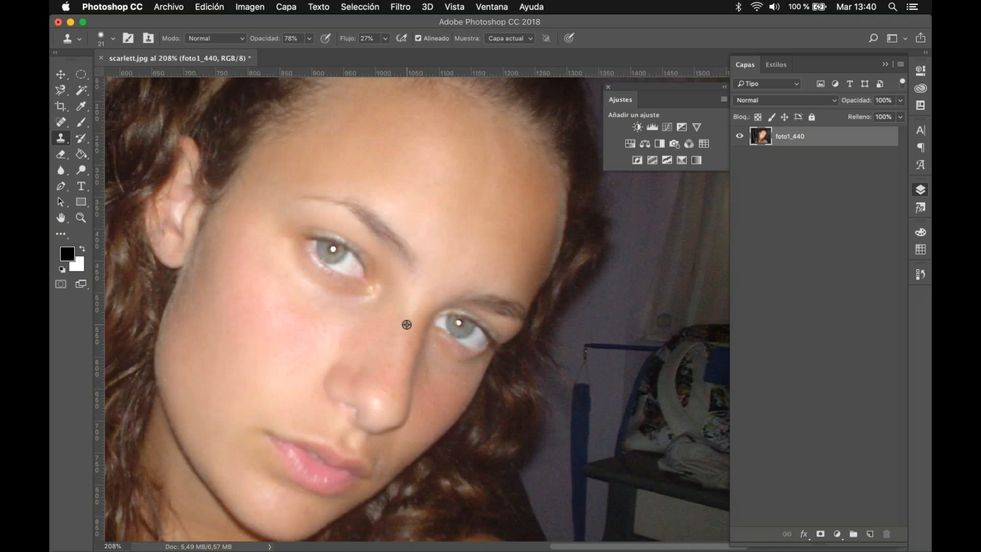
{"action": "scroll", "coordinate": [407, 325], "scroll_direction": "down", "scroll_amount": 3}
{"action": "left_click_drag", "start_coordinate": [440, 267], "coordinate": [628, 333]}
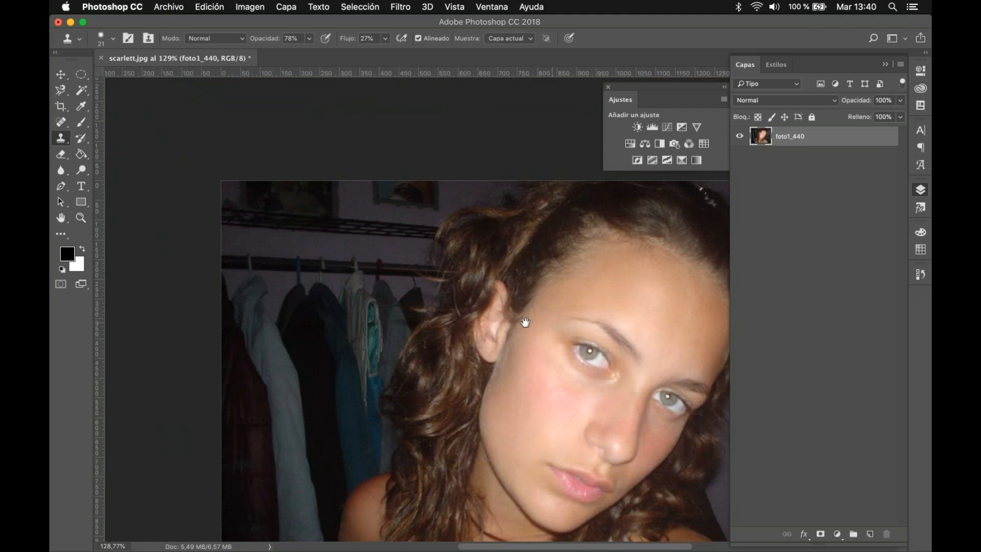
{"action": "scroll", "coordinate": [390, 260], "scroll_direction": "up", "scroll_amount": 5}
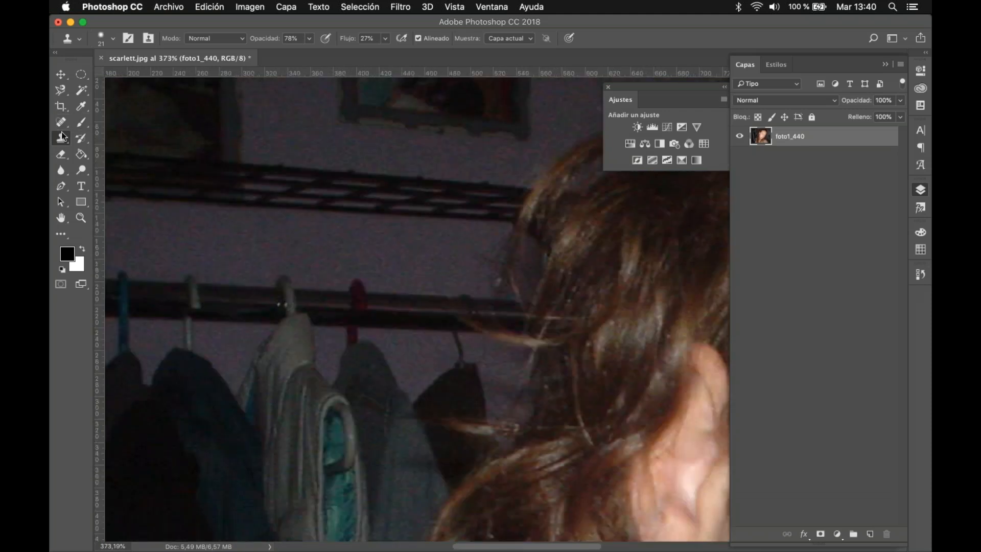
{"action": "left_click", "coordinate": [113, 39]}
{"action": "left_click_drag", "start_coordinate": [130, 81], "coordinate": [135, 78]}
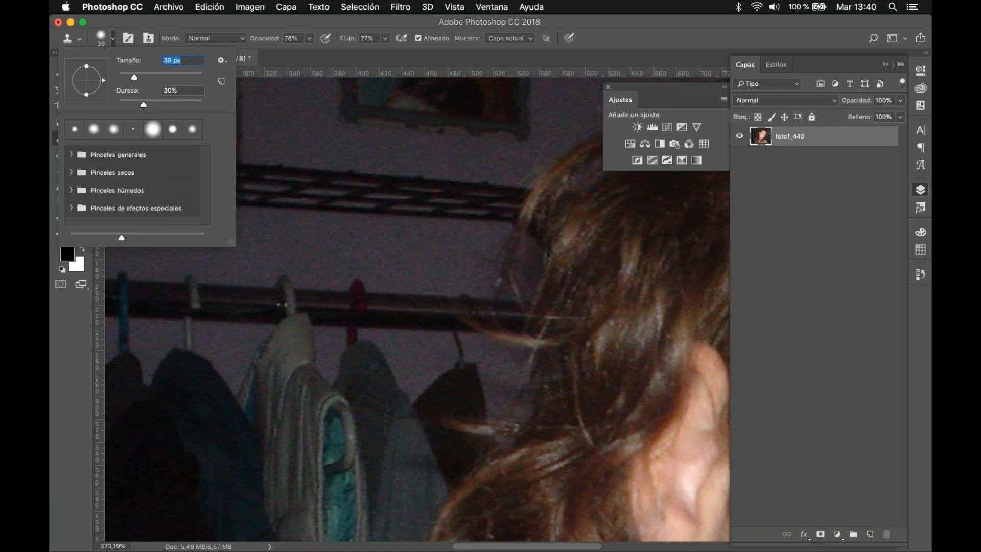
{"action": "left_click", "coordinate": [838, 242]}
{"action": "left_click", "coordinate": [838, 241]}
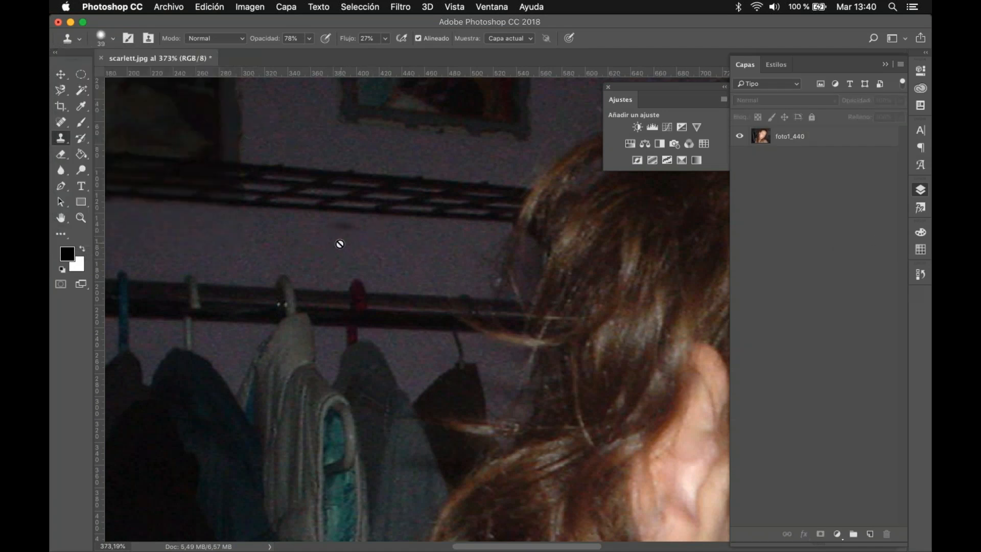
{"action": "left_click", "coordinate": [817, 136]}
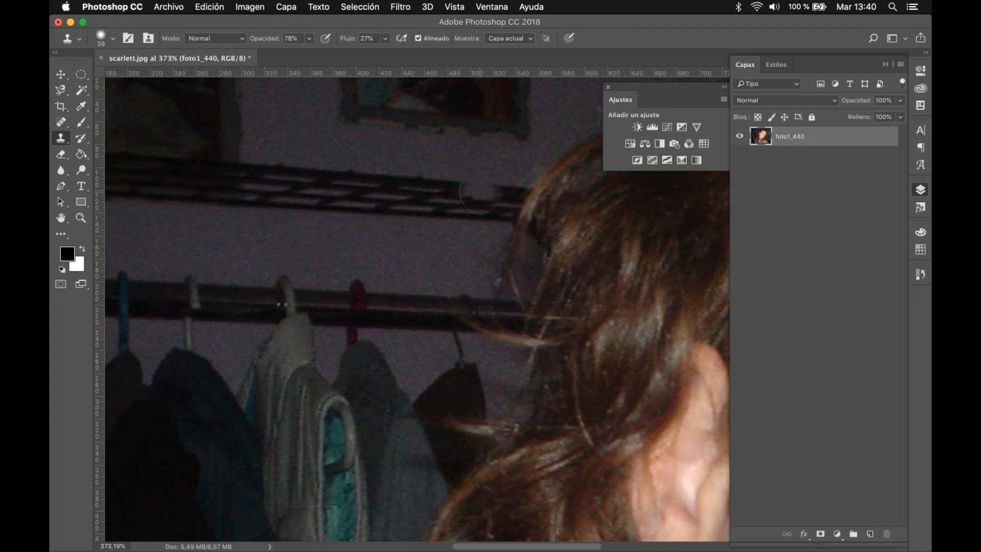
Step: Clone the plain wall over the dark wire shelf between the picture frames and the hair
{"action": "left_click", "coordinate": [271, 198]}
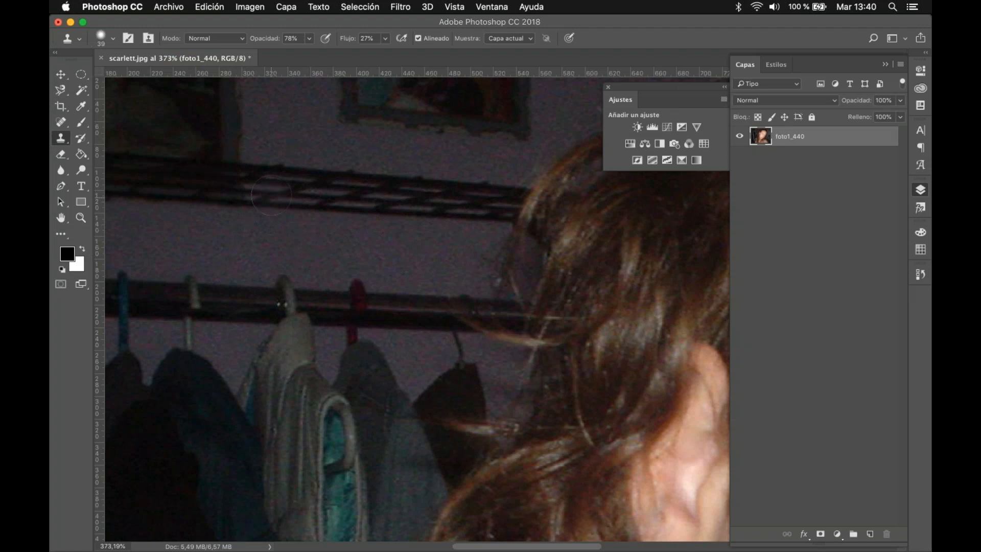
{"action": "mouse_move", "coordinate": [271, 196]}
{"action": "left_mouse_down"}
{"action": "mouse_move", "coordinate": [361, 204]}
{"action": "mouse_move", "coordinate": [296, 189]}
{"action": "mouse_move", "coordinate": [414, 211]}
{"action": "mouse_move", "coordinate": [383, 206]}
{"action": "left_mouse_up"}
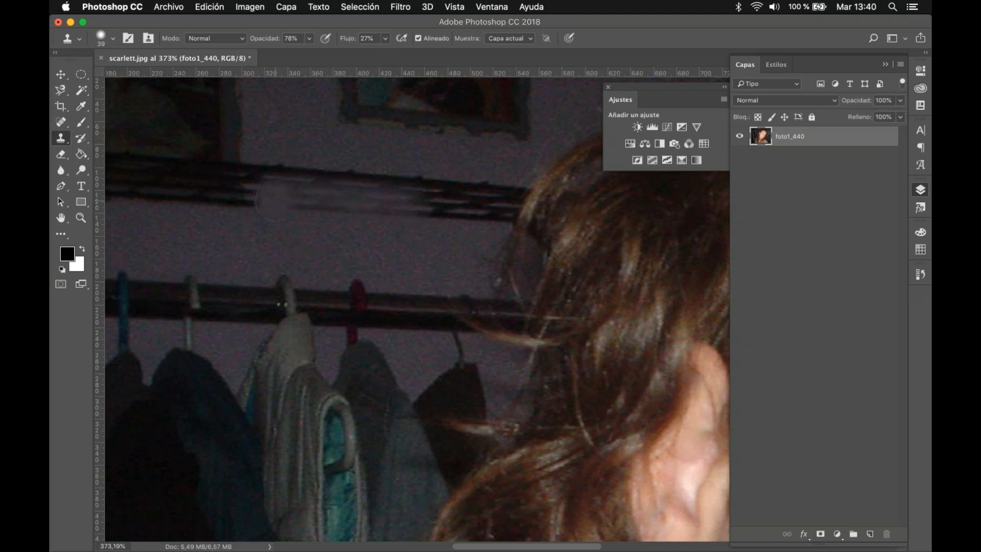
{"action": "mouse_move", "coordinate": [274, 201]}
{"action": "left_mouse_down"}
{"action": "mouse_move", "coordinate": [317, 188]}
{"action": "mouse_move", "coordinate": [407, 205]}
{"action": "left_mouse_up"}
{"action": "mouse_move", "coordinate": [261, 175]}
{"action": "left_mouse_down"}
{"action": "mouse_move", "coordinate": [404, 187]}
{"action": "mouse_move", "coordinate": [417, 210]}
{"action": "mouse_move", "coordinate": [449, 202]}
{"action": "mouse_move", "coordinate": [397, 213]}
{"action": "mouse_move", "coordinate": [483, 211]}
{"action": "mouse_move", "coordinate": [493, 200]}
{"action": "mouse_move", "coordinate": [465, 217]}
{"action": "mouse_move", "coordinate": [501, 214]}
{"action": "left_mouse_up"}
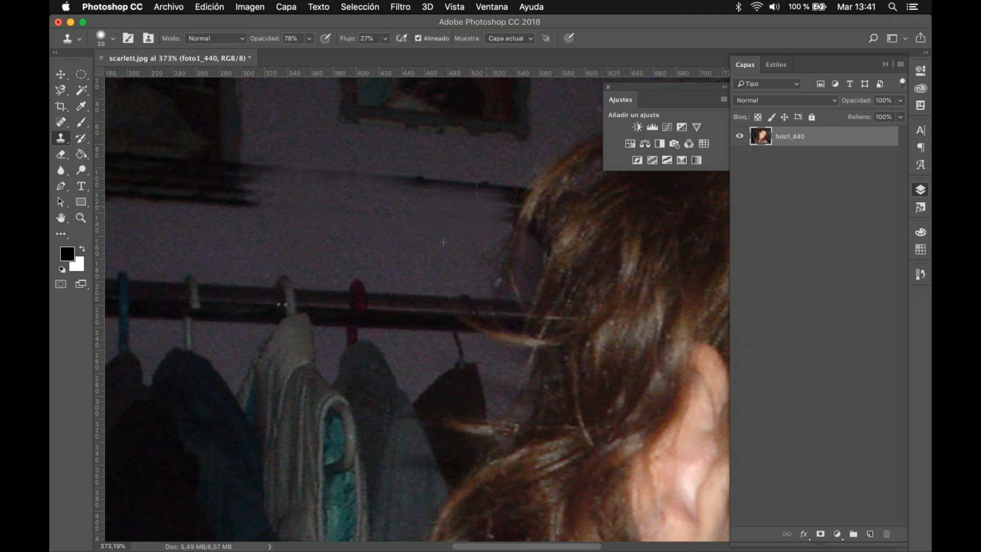
{"action": "left_click_drag", "start_coordinate": [495, 195], "coordinate": [496, 208]}
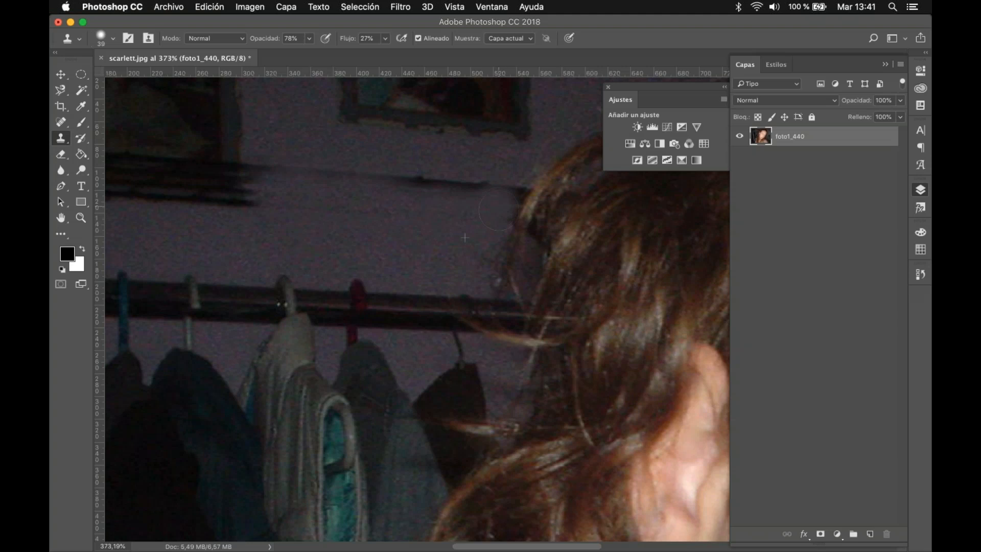
Step: Set the Clone Stamp to maximum brush hardness, 100% opacity and 100% flow, keeping the 39 px size
{"action": "left_click", "coordinate": [113, 39]}
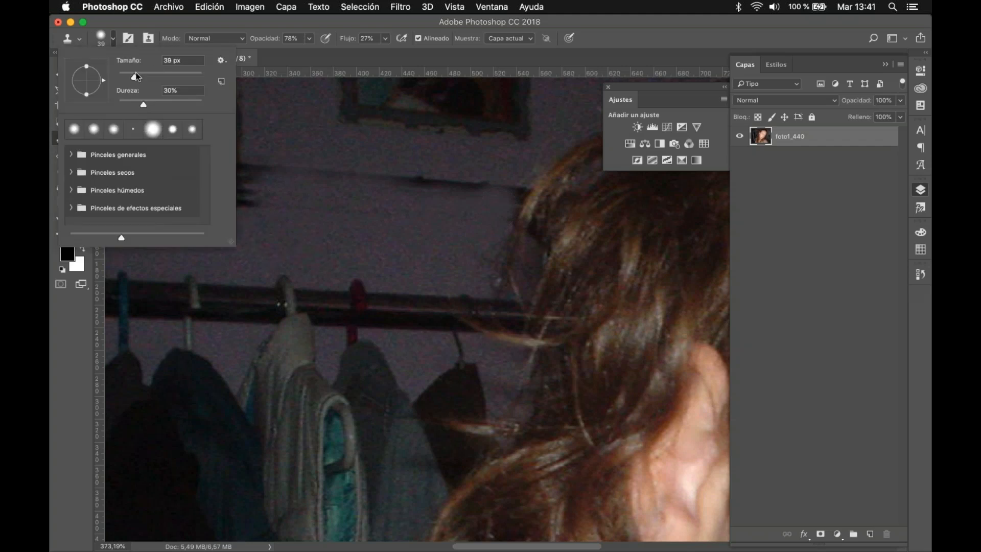
{"action": "left_click_drag", "start_coordinate": [180, 107], "coordinate": [203, 106]}
{"action": "left_click", "coordinate": [310, 41]}
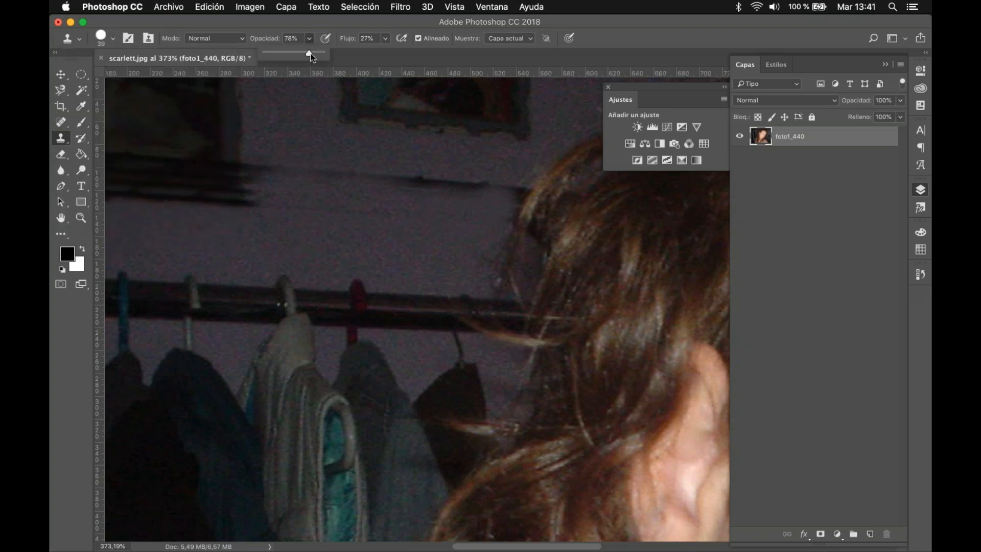
{"action": "left_click", "coordinate": [324, 54]}
{"action": "left_click", "coordinate": [385, 38]}
{"action": "left_click_drag", "start_coordinate": [386, 53], "coordinate": [426, 52]}
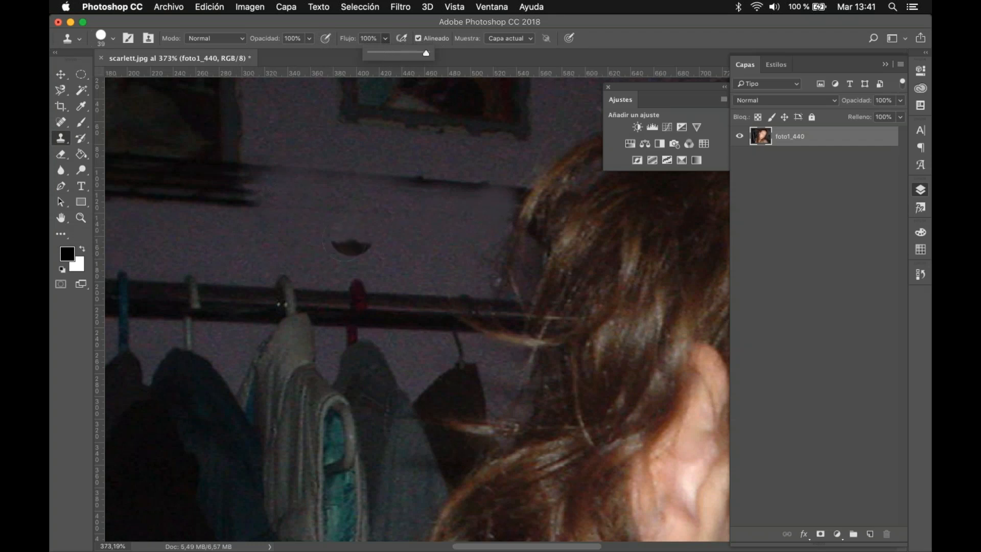
Step: Try to clone plain wall over the dark shelf remnants between the picture frames and the hair with the hard brush
{"action": "left_click", "coordinate": [308, 247], "text": "alt"}
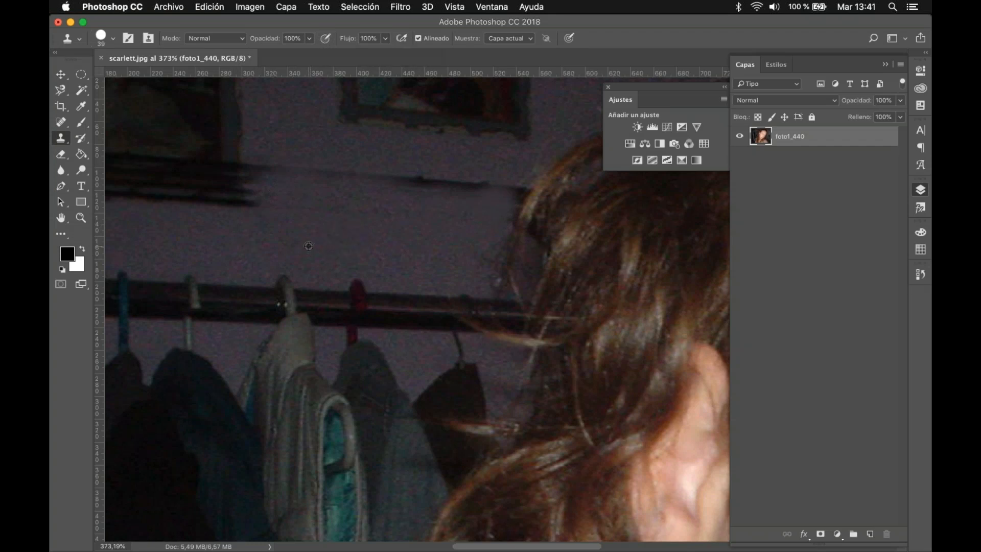
{"action": "left_click", "coordinate": [278, 178]}
{"action": "scroll", "coordinate": [285, 195], "scroll_direction": "up", "scroll_amount": 1}
{"action": "scroll", "coordinate": [286, 194], "scroll_direction": "up", "scroll_amount": 5}
{"action": "scroll", "coordinate": [286, 195], "scroll_direction": "up", "scroll_amount": 1}
{"action": "scroll", "coordinate": [286, 194], "scroll_direction": "down", "scroll_amount": 3}
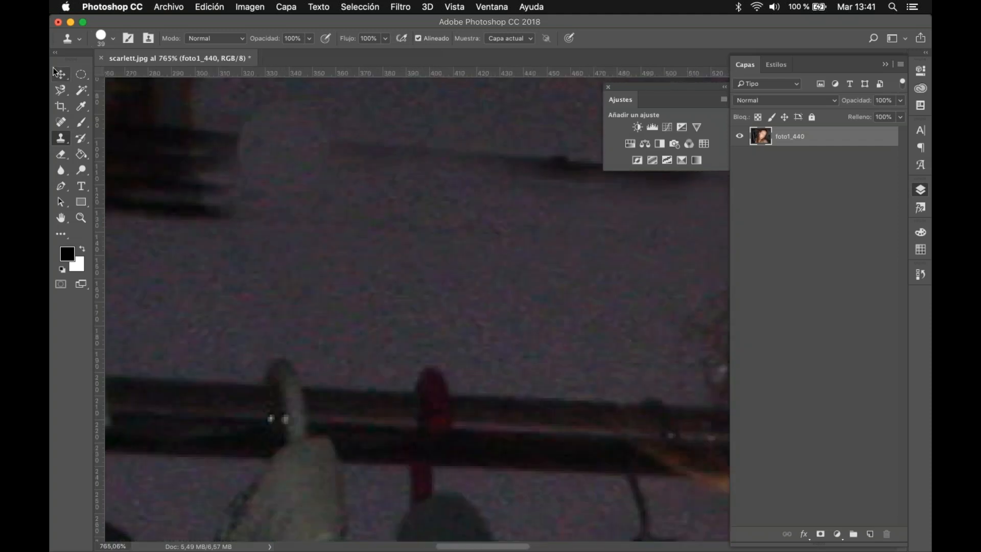
{"action": "key", "text": "v"}
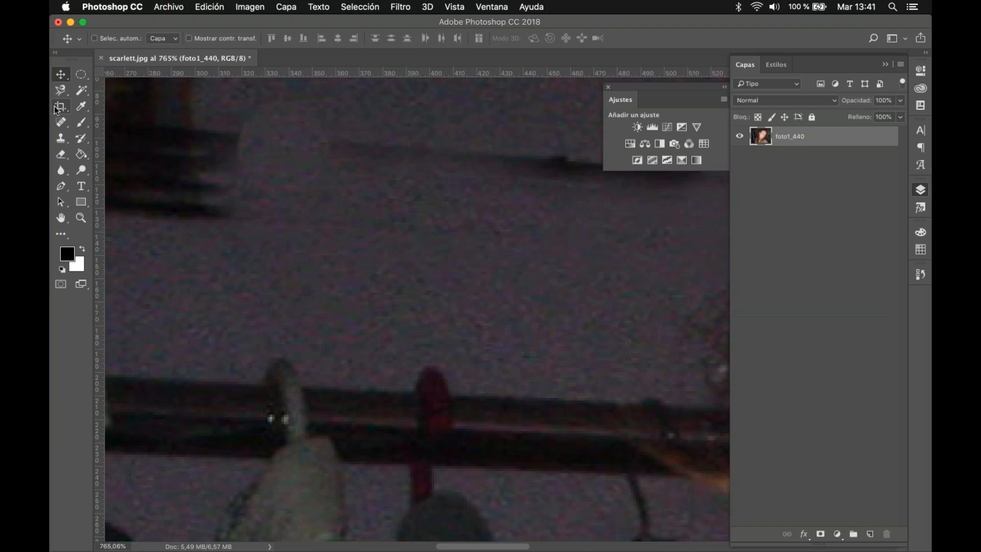
{"action": "left_click", "coordinate": [61, 138]}
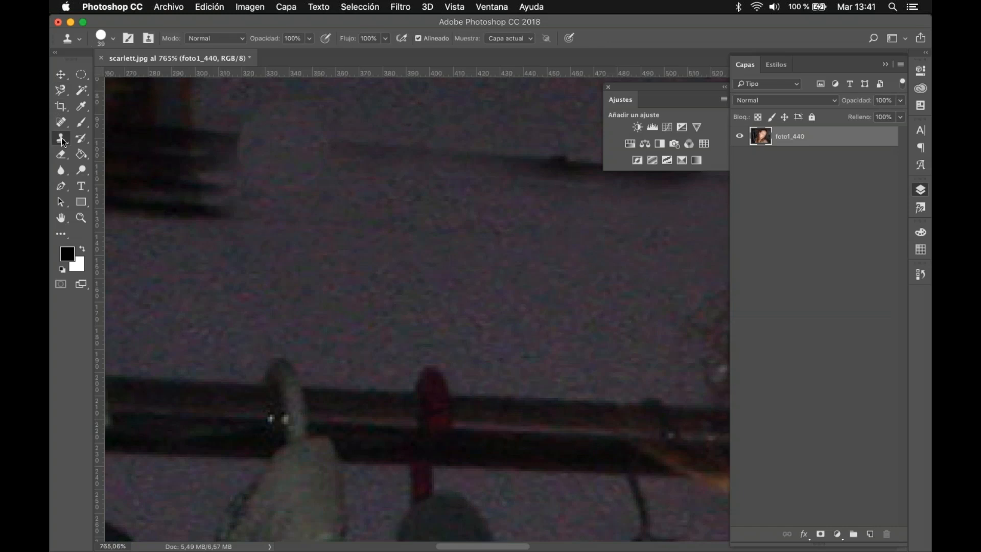
{"action": "scroll", "coordinate": [372, 164], "scroll_direction": "down", "scroll_amount": 5}
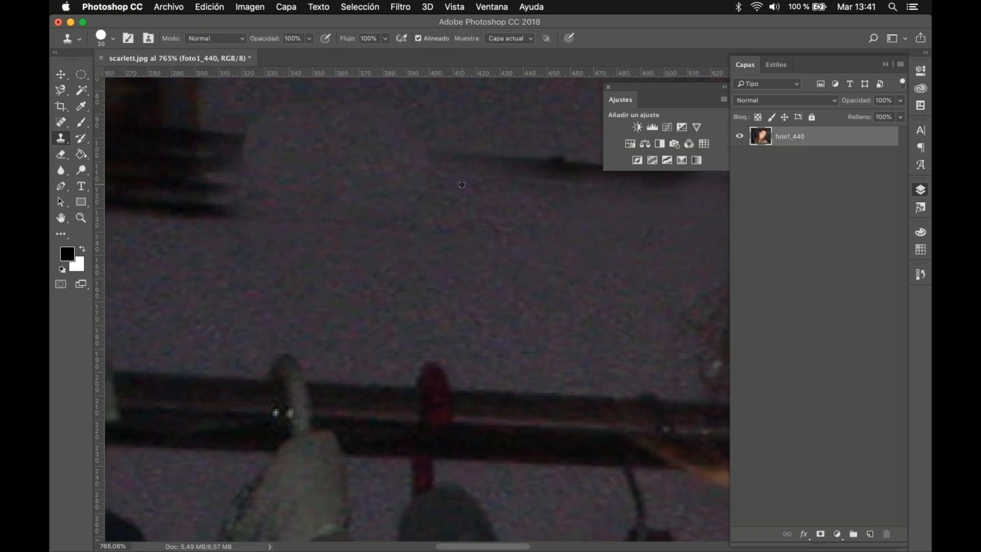
{"action": "left_click_drag", "start_coordinate": [493, 174], "coordinate": [537, 178]}
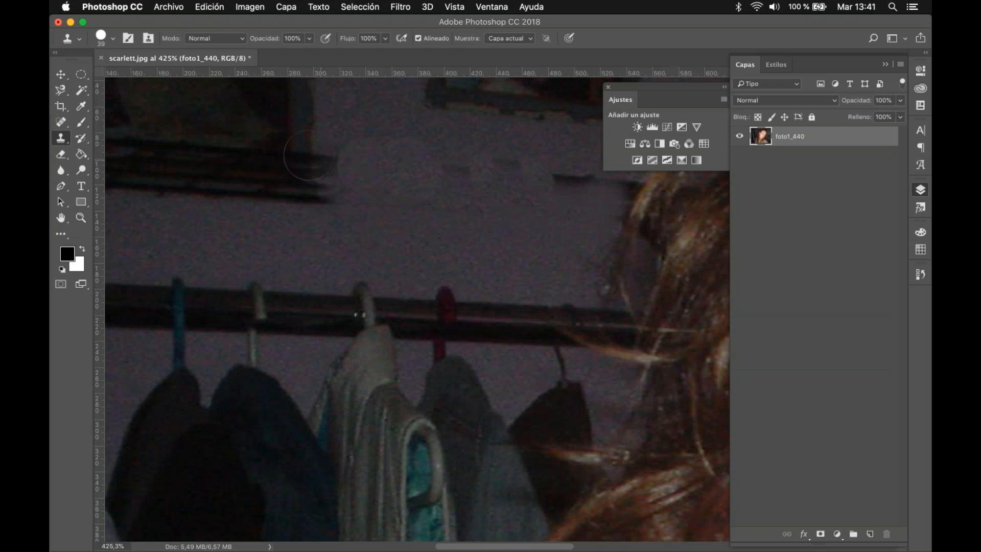
Step: Undo the hard-edged Clone Stamp strokes made over the shelf remnants on the wall
{"action": "left_click", "coordinate": [62, 75]}
{"action": "key", "text": "super+z"}
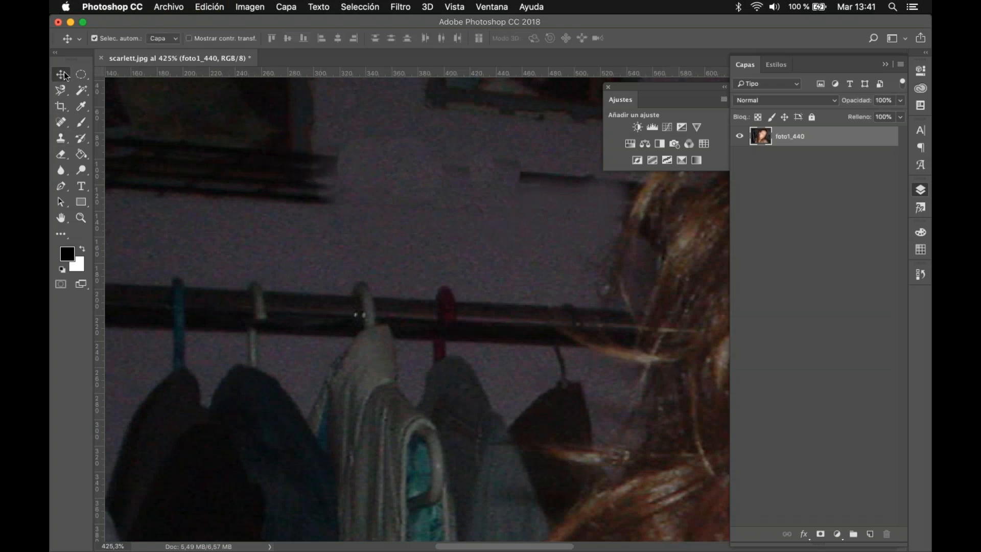
{"action": "key", "text": "super+z"}
{"action": "key", "text": "super+z"}
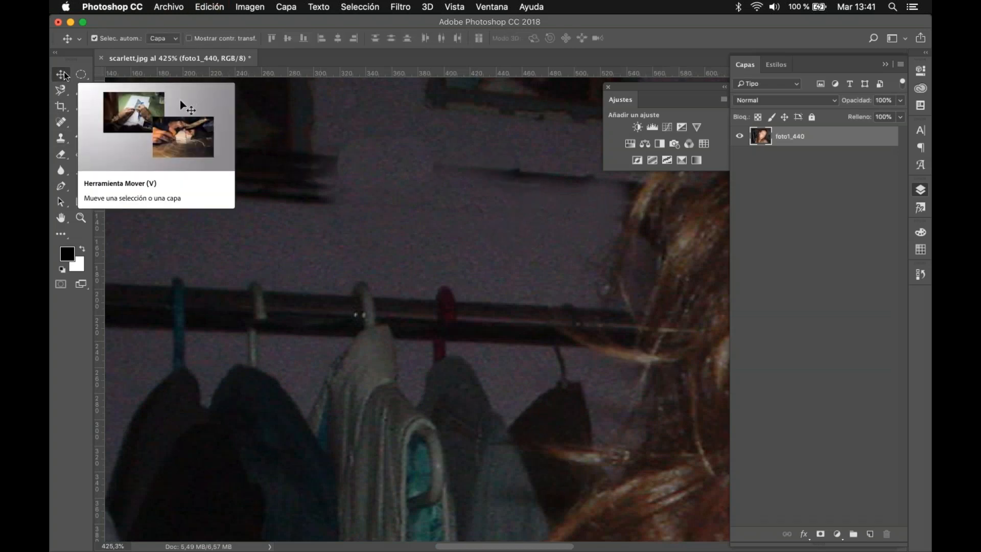
{"action": "key", "text": "super+z"}
{"action": "key", "text": "super+z"}
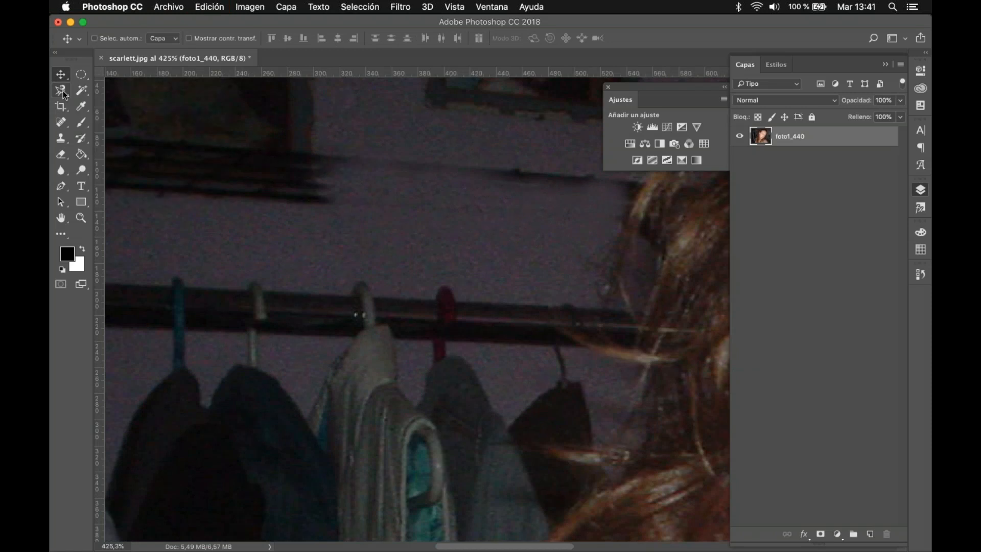
Step: Set the Clone Stamp to 80% opacity, 74% flow and 45% hardness
{"action": "left_click", "coordinate": [61, 139]}
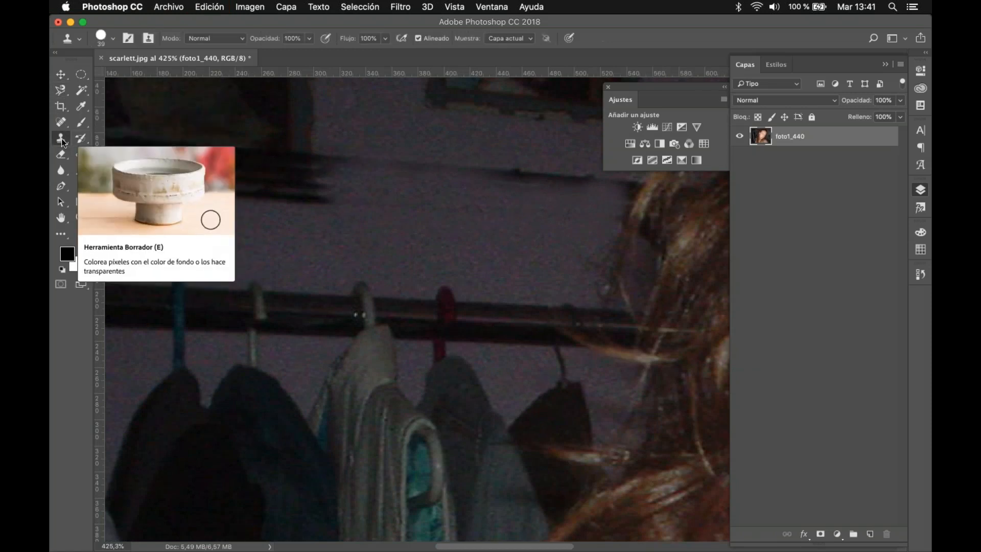
{"action": "left_click", "coordinate": [310, 39]}
{"action": "left_click", "coordinate": [281, 53]}
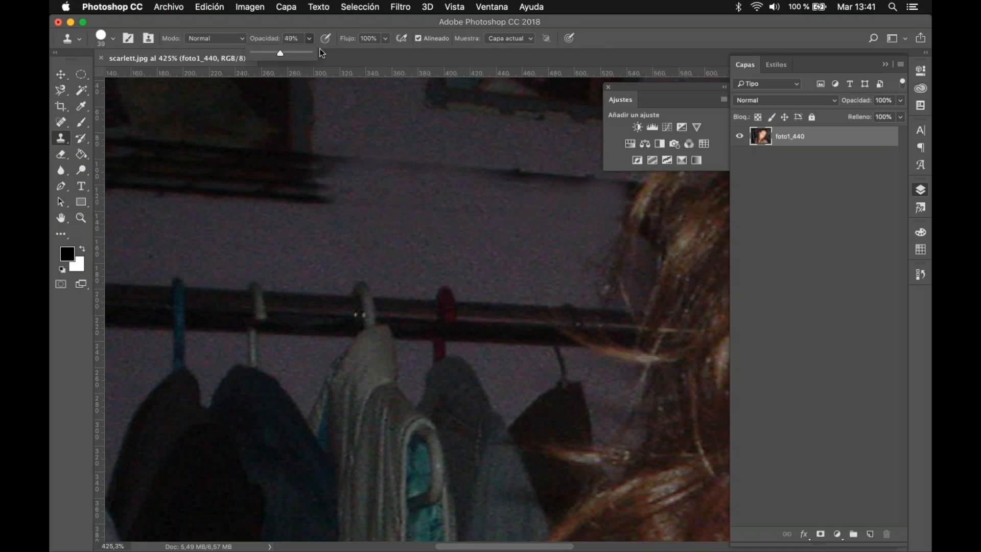
{"action": "left_click", "coordinate": [386, 40]}
{"action": "left_click", "coordinate": [359, 53]}
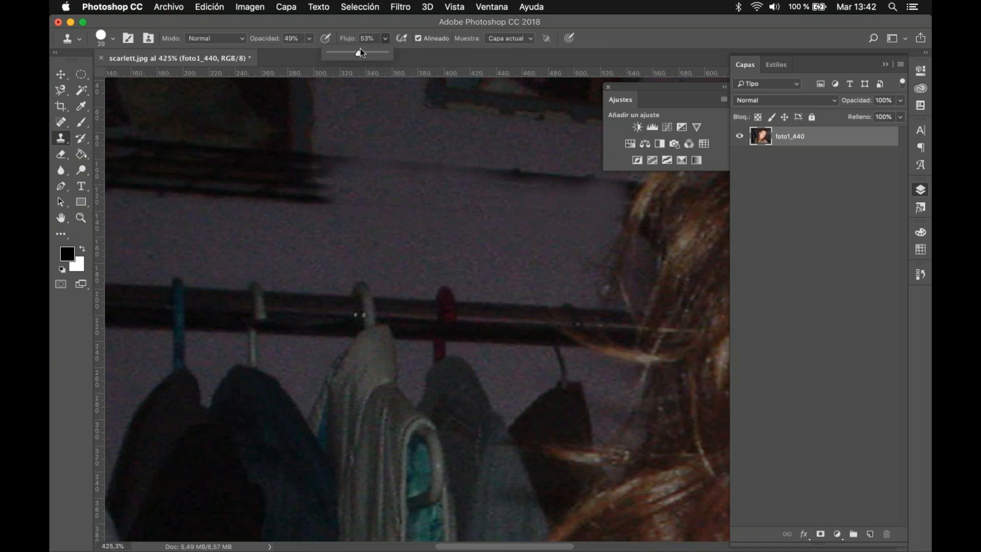
{"action": "left_click", "coordinate": [371, 53]}
{"action": "left_click", "coordinate": [309, 39]}
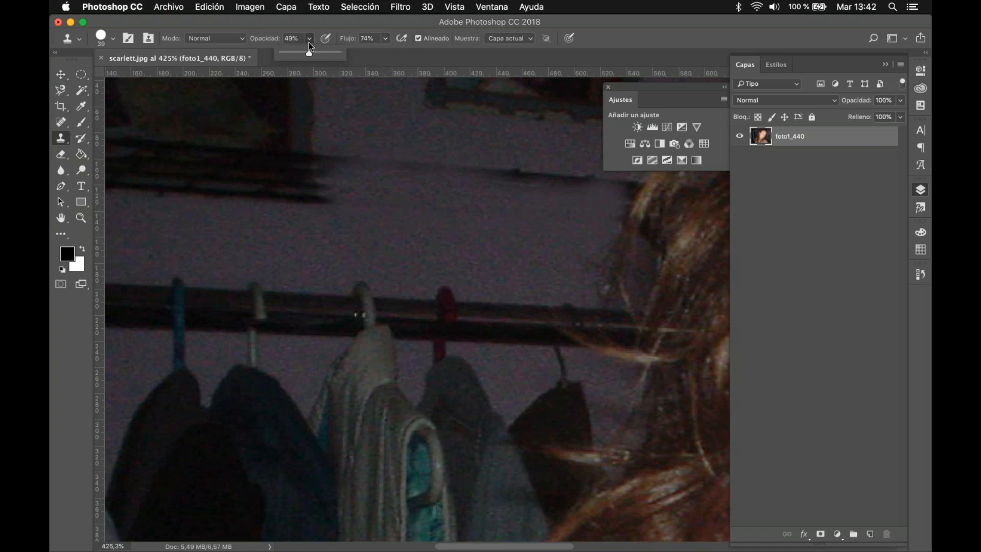
{"action": "left_click", "coordinate": [327, 53]}
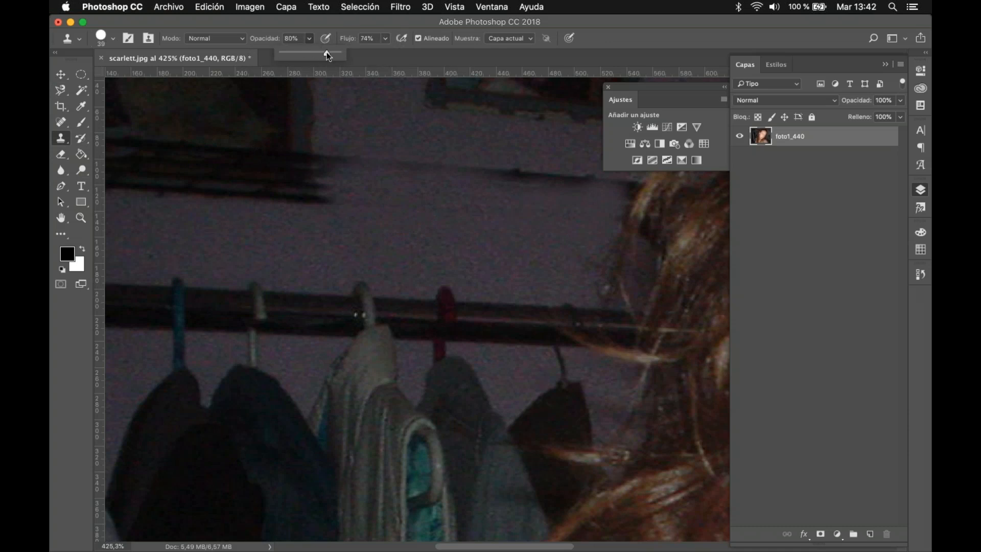
{"action": "left_click", "coordinate": [110, 35]}
{"action": "left_click", "coordinate": [160, 102]}
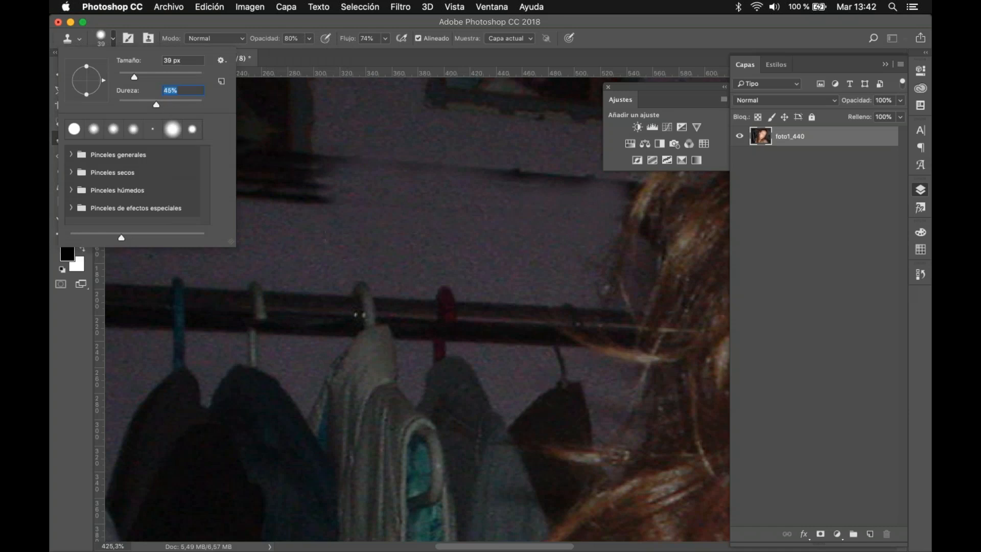
Step: Clone plain wall over the shelf remnants between the picture frames and the hair, undoing the misplaced first stamp
{"action": "left_click", "coordinate": [402, 234], "text": "super"}
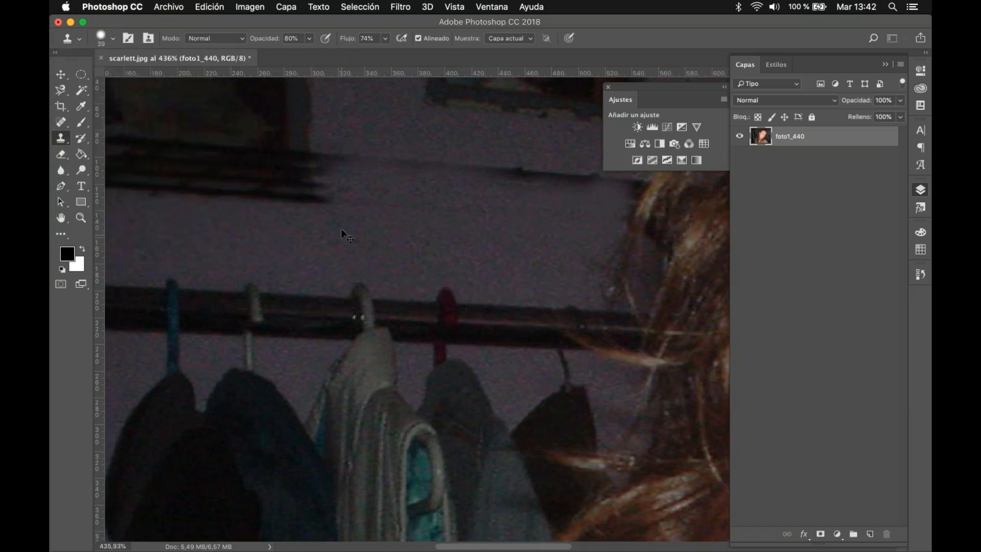
{"action": "left_click", "coordinate": [332, 193]}
{"action": "left_click", "coordinate": [334, 194]}
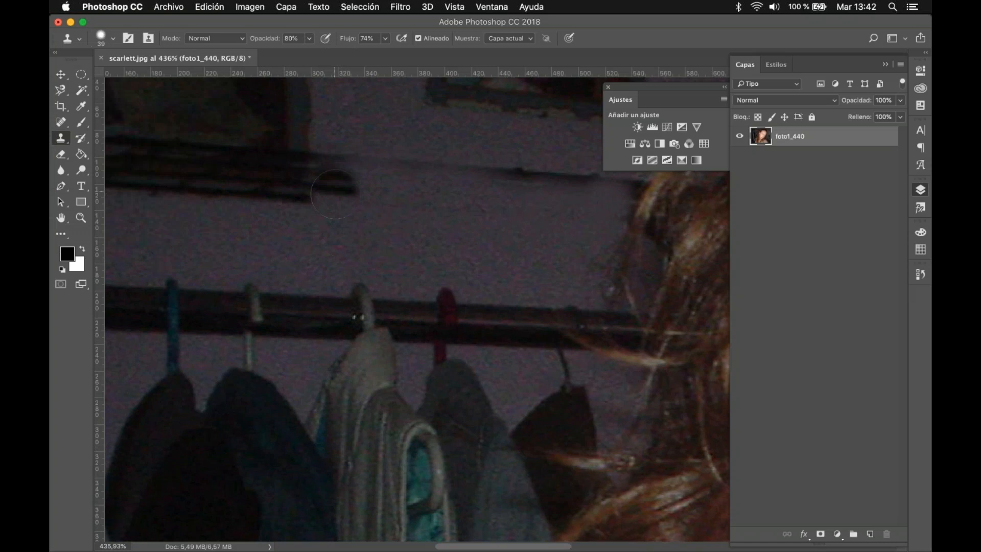
{"action": "key", "text": "super+z"}
{"action": "mouse_move", "coordinate": [469, 213]}
{"action": "left_mouse_down"}
{"action": "mouse_move", "coordinate": [500, 176]}
{"action": "mouse_move", "coordinate": [552, 184]}
{"action": "left_mouse_up"}
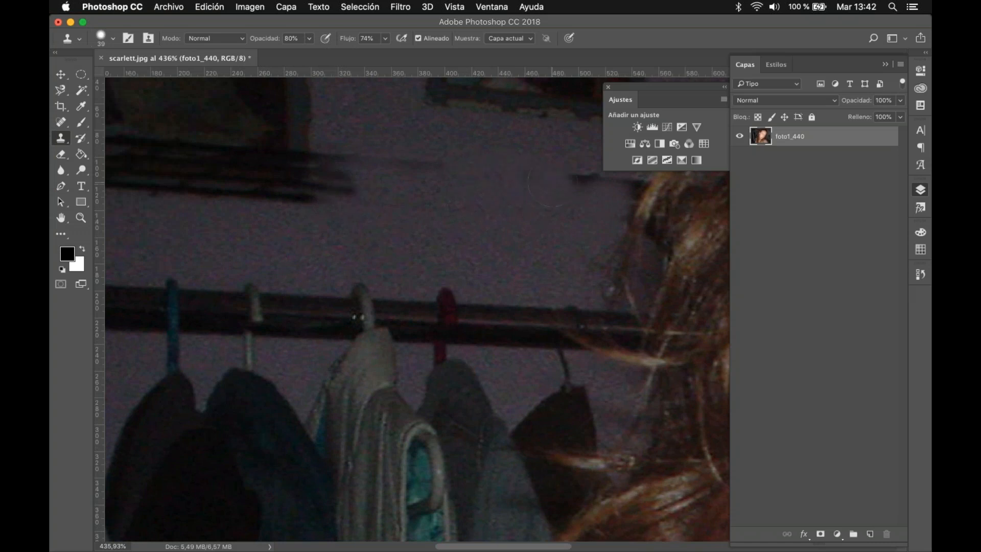
{"action": "mouse_move", "coordinate": [552, 183]}
{"action": "left_mouse_down"}
{"action": "mouse_move", "coordinate": [594, 182]}
{"action": "mouse_move", "coordinate": [568, 172]}
{"action": "left_mouse_up"}
{"action": "mouse_move", "coordinate": [380, 163]}
{"action": "left_mouse_down"}
{"action": "mouse_move", "coordinate": [351, 168]}
{"action": "mouse_move", "coordinate": [343, 182]}
{"action": "mouse_move", "coordinate": [330, 173]}
{"action": "left_mouse_up"}
Step: Check the retouched background across the whole photo and step back through the most recent Clone Stamp strokes
{"action": "scroll", "coordinate": [381, 179], "scroll_direction": "down", "scroll_amount": 5}
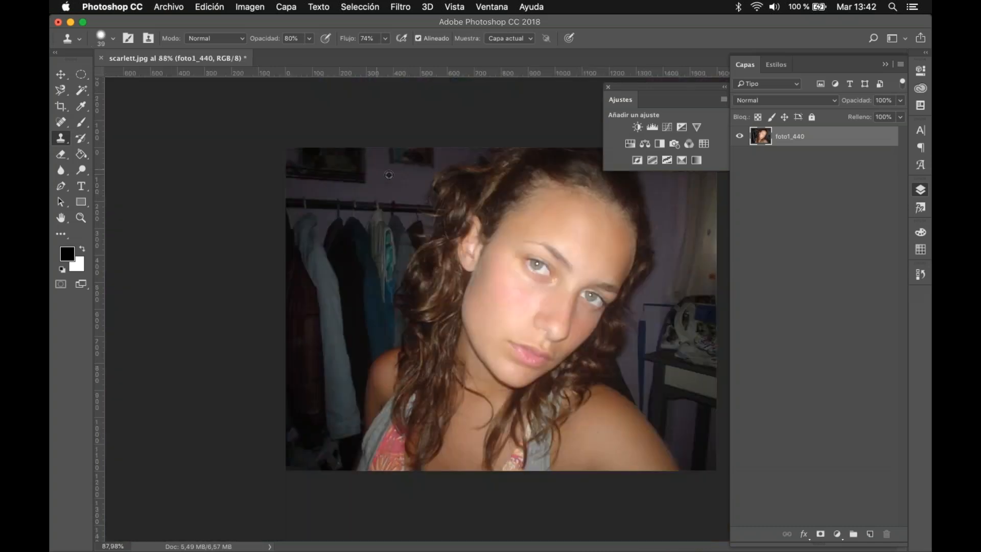
{"action": "scroll", "coordinate": [389, 175], "scroll_direction": "up", "scroll_amount": 3}
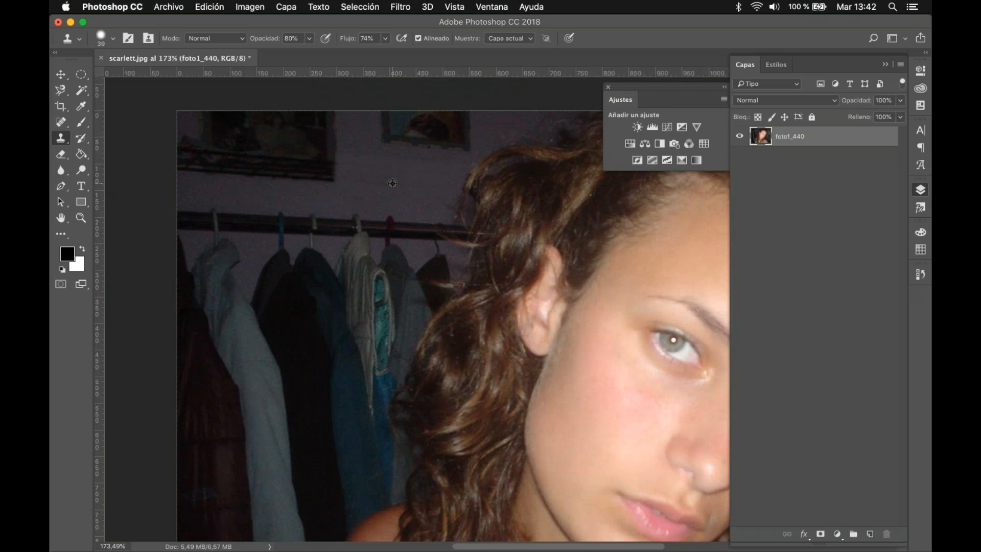
{"action": "scroll", "coordinate": [393, 184], "scroll_direction": "down", "scroll_amount": 3}
{"action": "scroll", "coordinate": [394, 184], "scroll_direction": "up", "scroll_amount": 3}
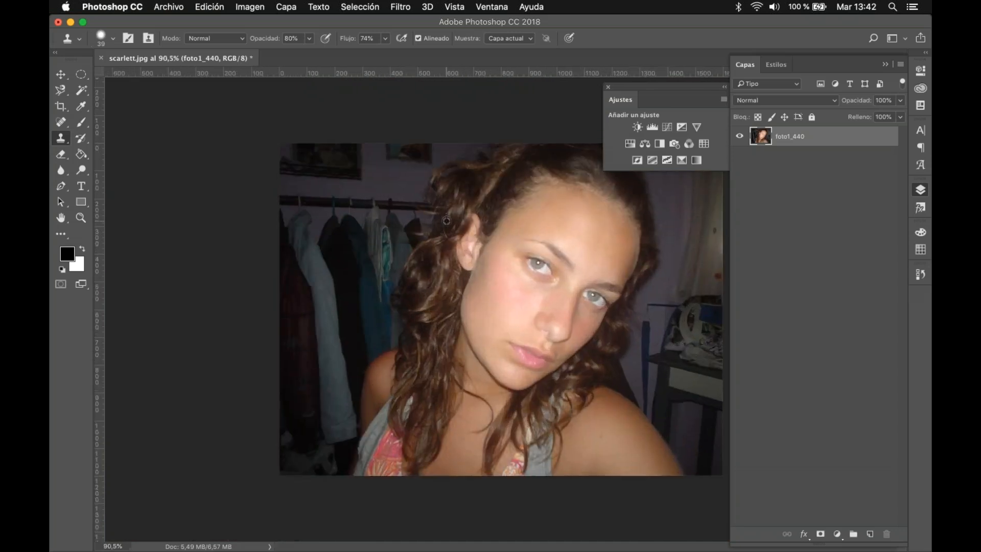
{"action": "scroll", "coordinate": [446, 221], "scroll_direction": "up", "scroll_amount": 3}
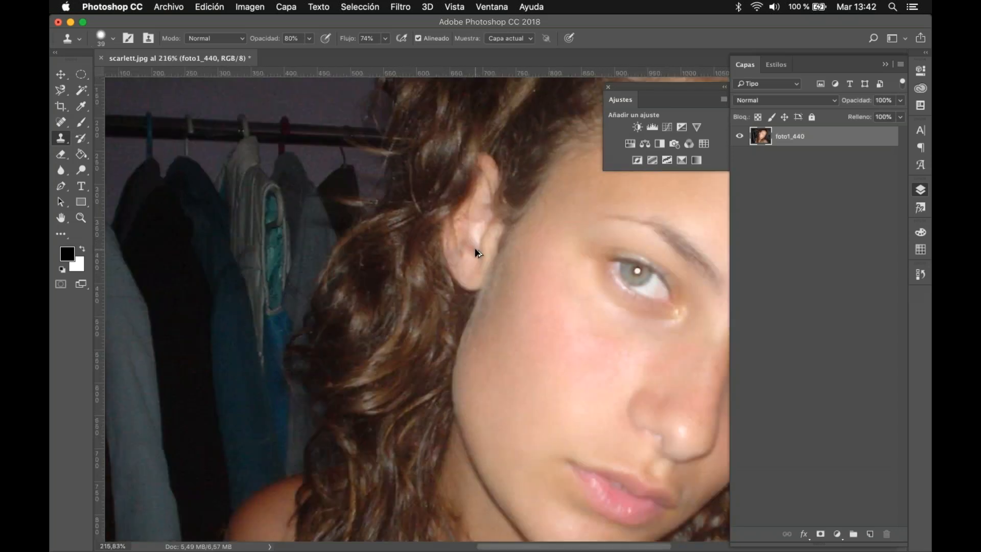
{"action": "key", "text": "alt+super+z"}
{"action": "key", "text": "alt+super+z"}
Step: Display the History panel and go back in its list to the scarlett.jpg snapshot and the earliest Clone Stamp states
{"action": "left_click", "coordinate": [921, 275]}
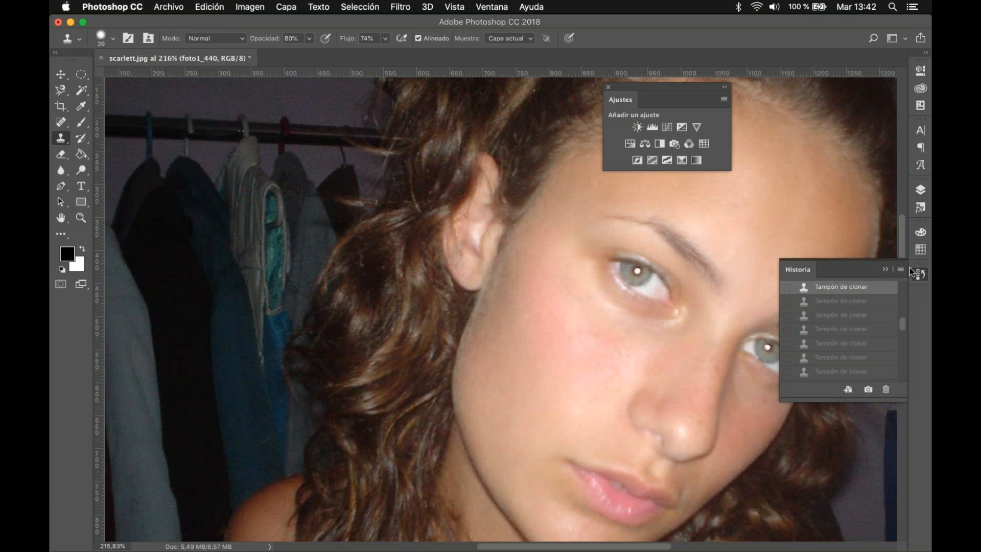
{"action": "left_click", "coordinate": [492, 6]}
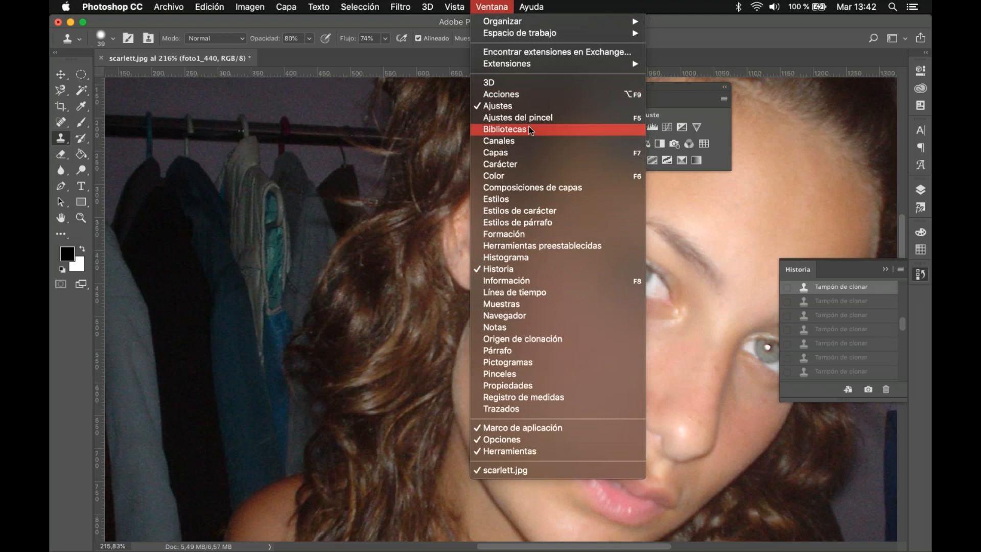
{"action": "left_click", "coordinate": [542, 268]}
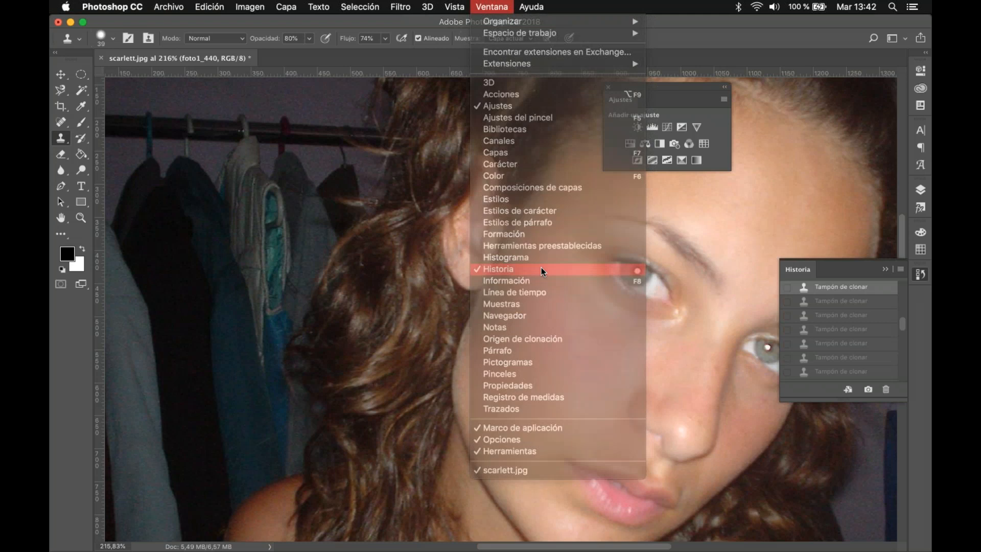
{"action": "left_click", "coordinate": [921, 274]}
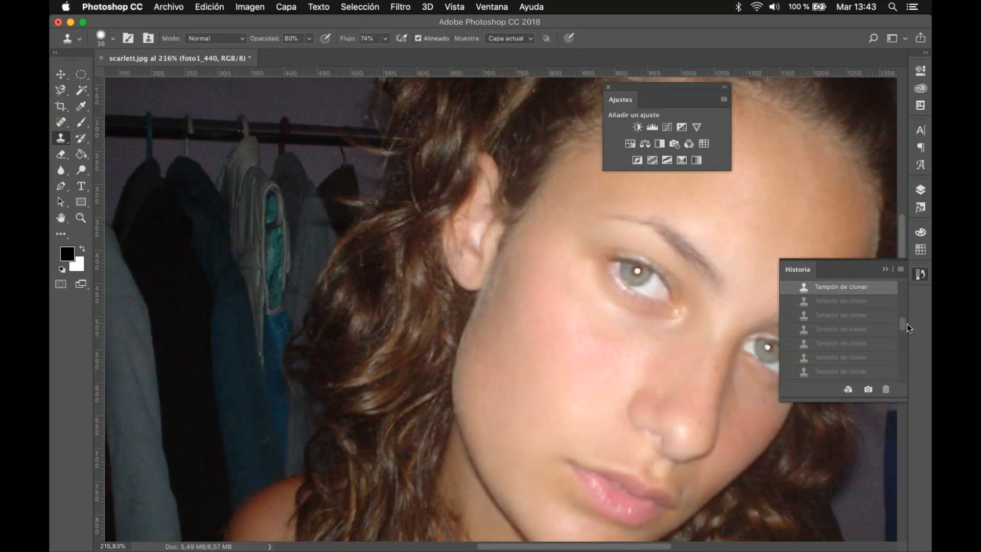
{"action": "left_click_drag", "start_coordinate": [901, 323], "coordinate": [900, 285]}
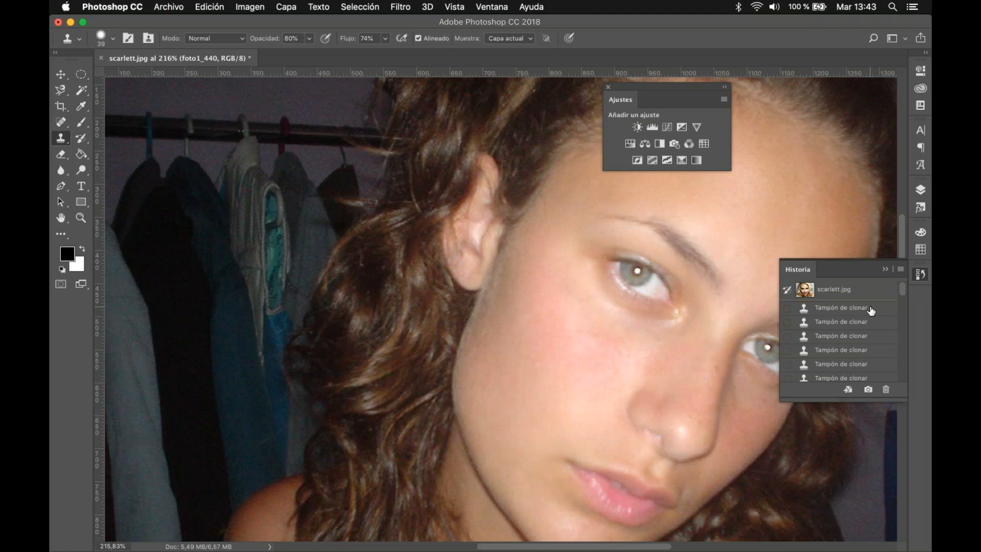
{"action": "left_click", "coordinate": [113, 7]}
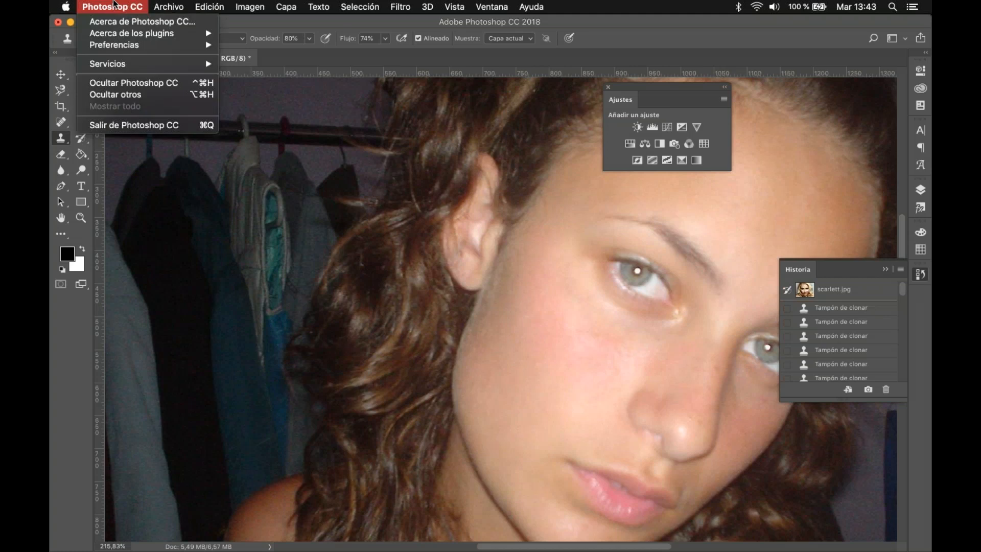
{"action": "mouse_move", "coordinate": [204, 46]}
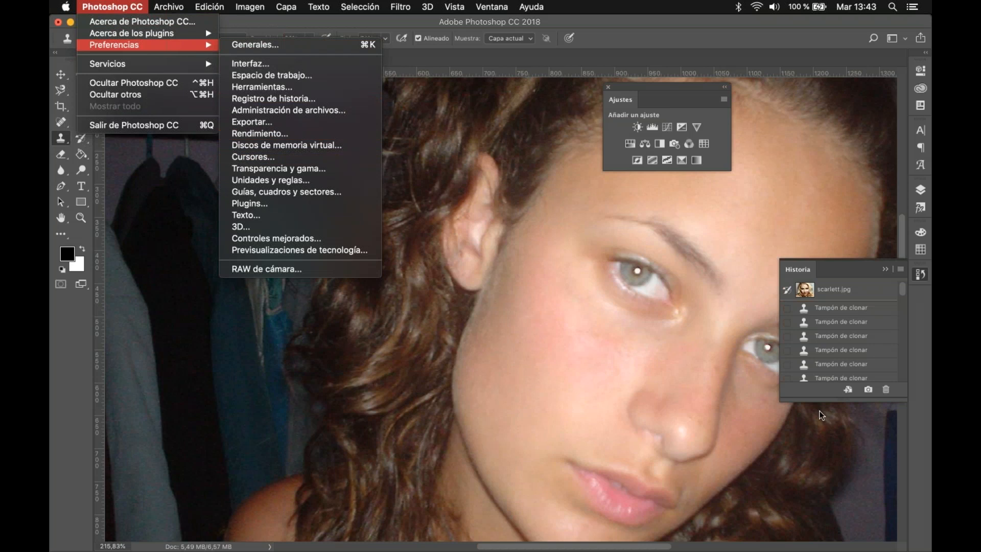
{"action": "left_click", "coordinate": [931, 348]}
{"action": "scroll", "coordinate": [847, 343], "scroll_direction": "down", "scroll_amount": 2}
{"action": "left_click", "coordinate": [848, 338]}
{"action": "scroll", "coordinate": [849, 342], "scroll_direction": "up", "scroll_amount": 3}
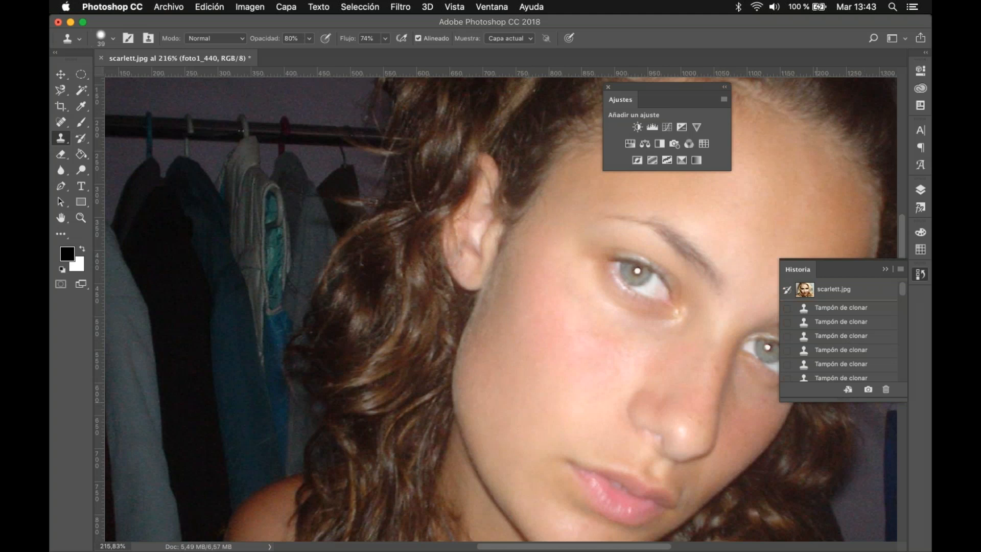
Step: Lengthen the History panel to show more states and return the photo to its first listed Clone Stamp state
{"action": "left_click_drag", "start_coordinate": [838, 402], "coordinate": [846, 543]}
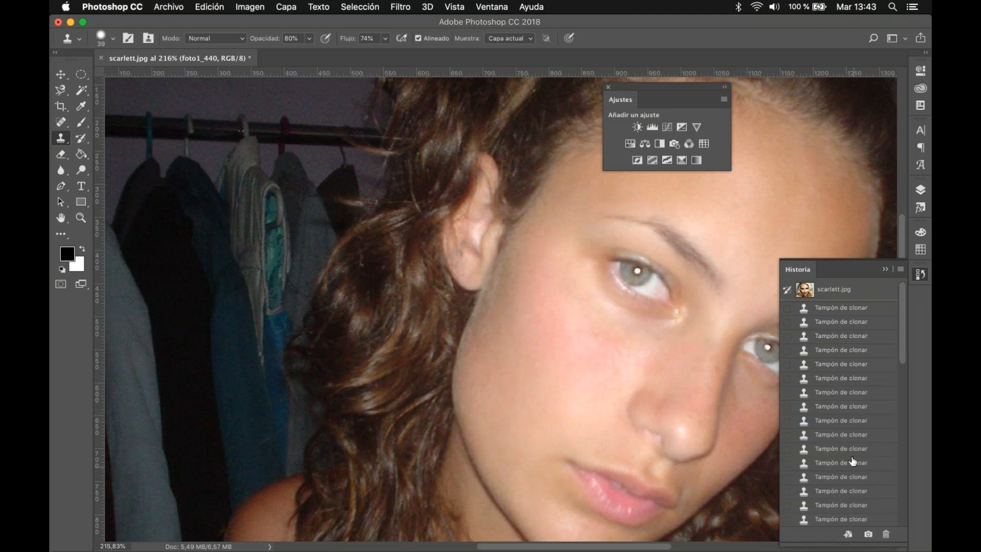
{"action": "scroll", "coordinate": [840, 437], "scroll_direction": "down", "scroll_amount": 2}
{"action": "scroll", "coordinate": [842, 358], "scroll_direction": "up", "scroll_amount": 2}
{"action": "left_click", "coordinate": [842, 309]}
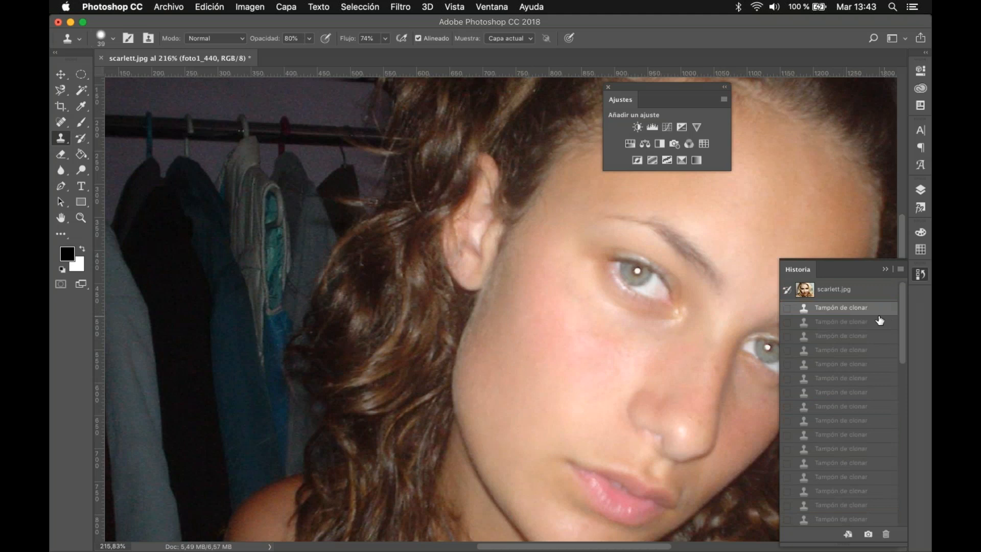
Step: Compare the photo at several early Clone Stamp states in History, finishing on the most recent state
{"action": "scroll", "coordinate": [718, 314], "scroll_direction": "down", "scroll_amount": 2}
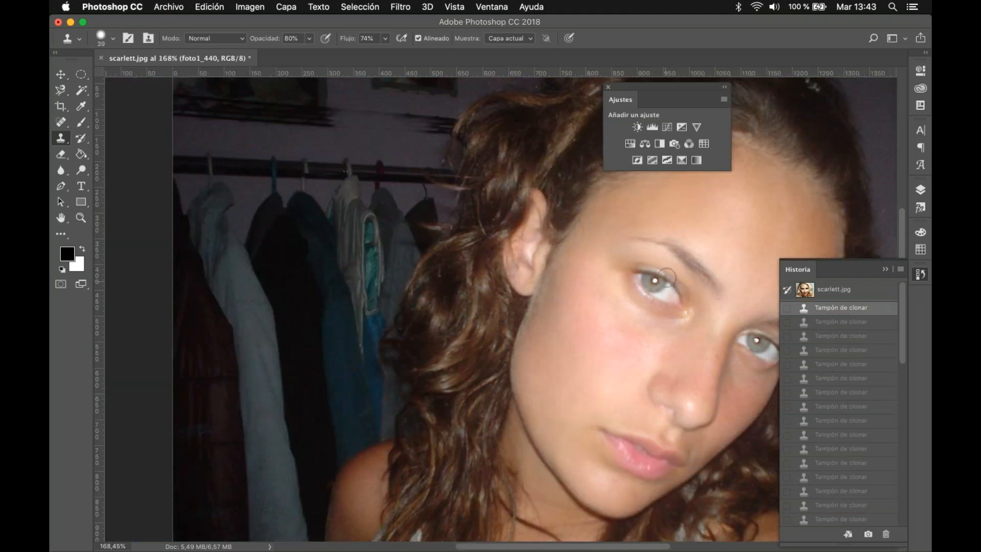
{"action": "left_click", "coordinate": [844, 421]}
{"action": "left_click", "coordinate": [842, 393]}
{"action": "left_click", "coordinate": [831, 351]}
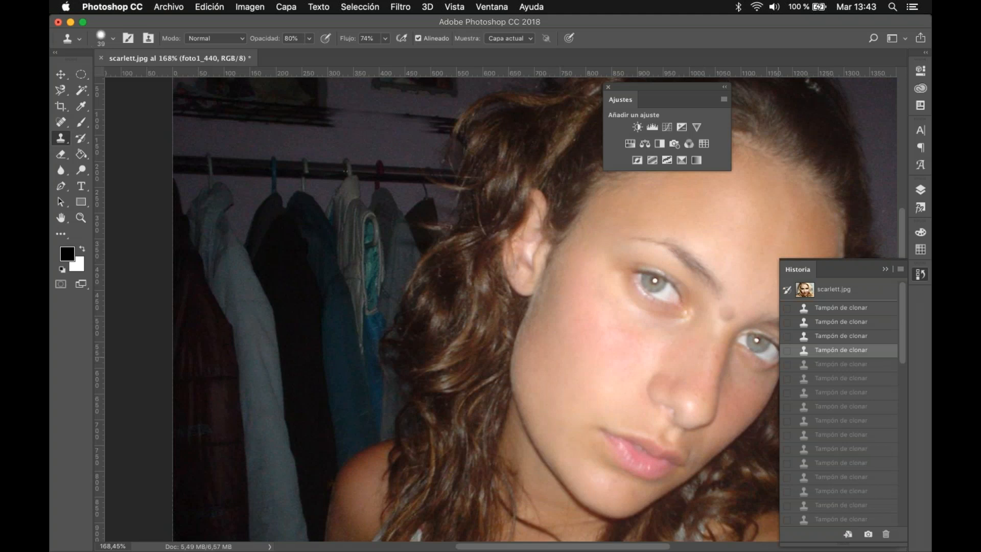
{"action": "scroll", "coordinate": [858, 445], "scroll_direction": "down", "scroll_amount": 5}
{"action": "left_click", "coordinate": [839, 519]}
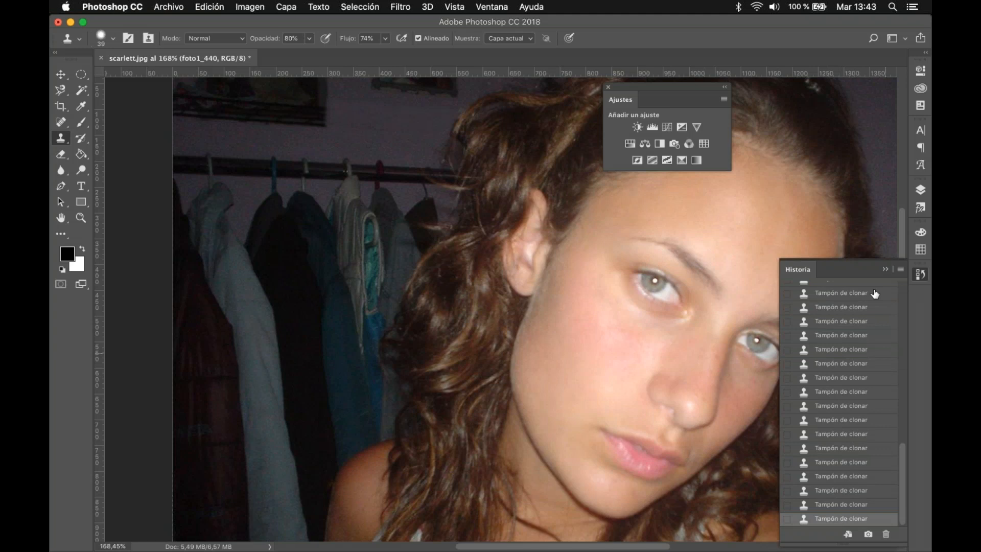
Step: View the original scarlett.jpg snapshot in History and return to the last Clone Stamp state
{"action": "scroll", "coordinate": [817, 294], "scroll_direction": "up", "scroll_amount": 10}
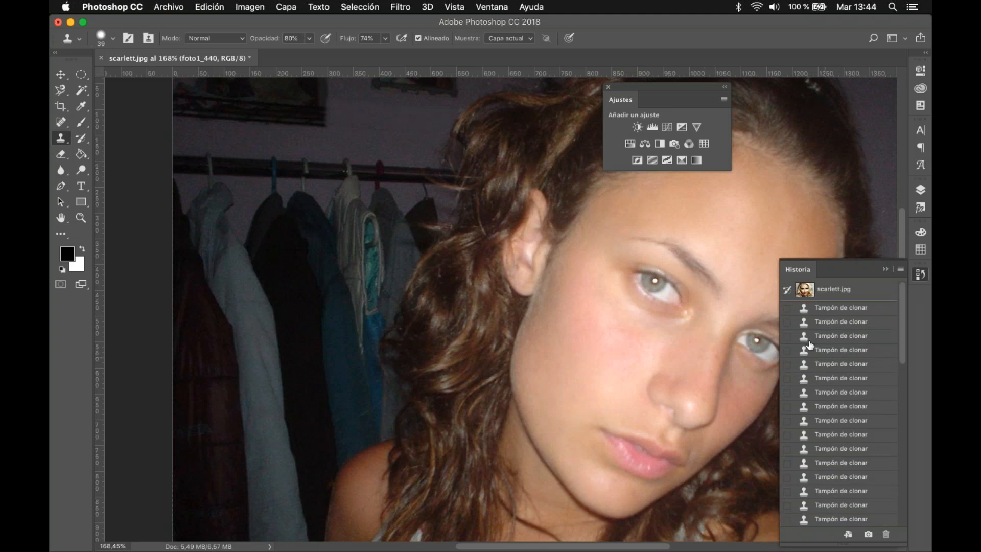
{"action": "left_click", "coordinate": [804, 296]}
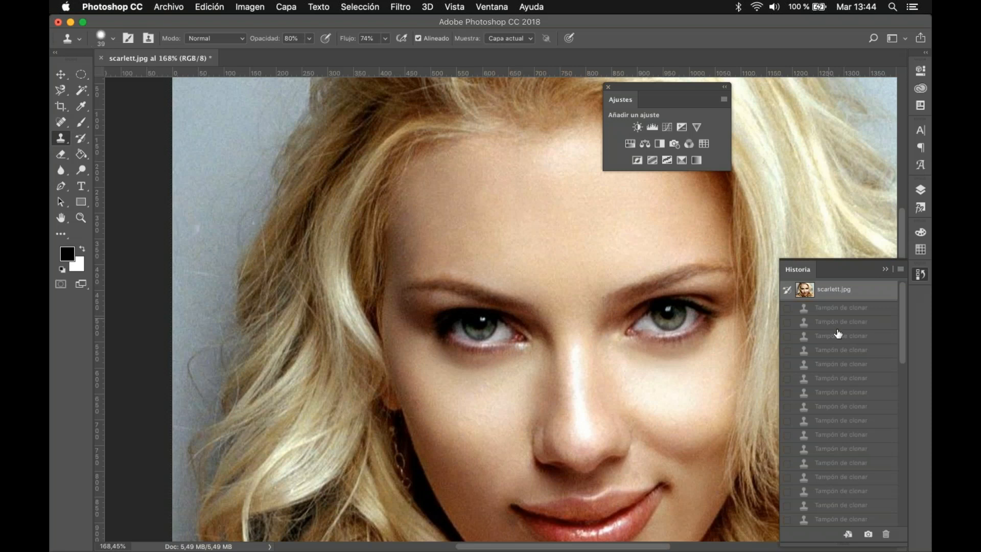
{"action": "scroll", "coordinate": [839, 334], "scroll_direction": "down", "scroll_amount": 3}
{"action": "scroll", "coordinate": [839, 333], "scroll_direction": "down", "scroll_amount": 5}
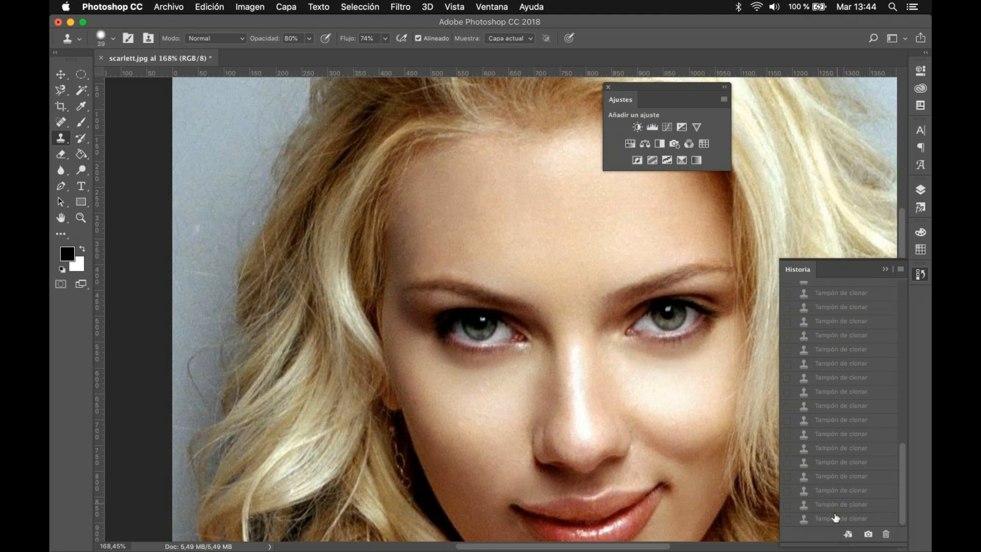
{"action": "left_click", "coordinate": [836, 517]}
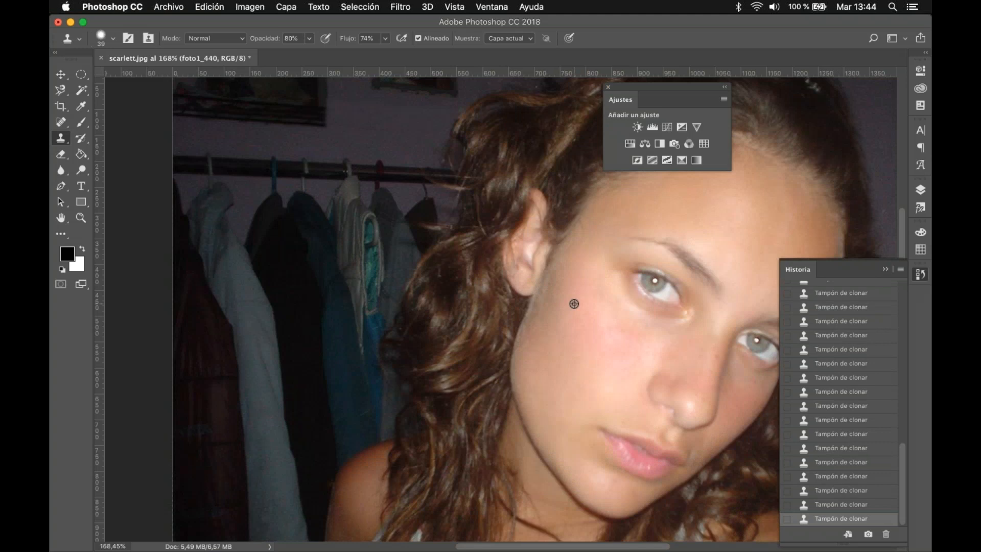
Step: Try removing the eyebrow nearest the visible ear with the Spot Healing Brush, and undo the stroke
{"action": "scroll", "coordinate": [574, 304], "scroll_direction": "down", "scroll_amount": 10}
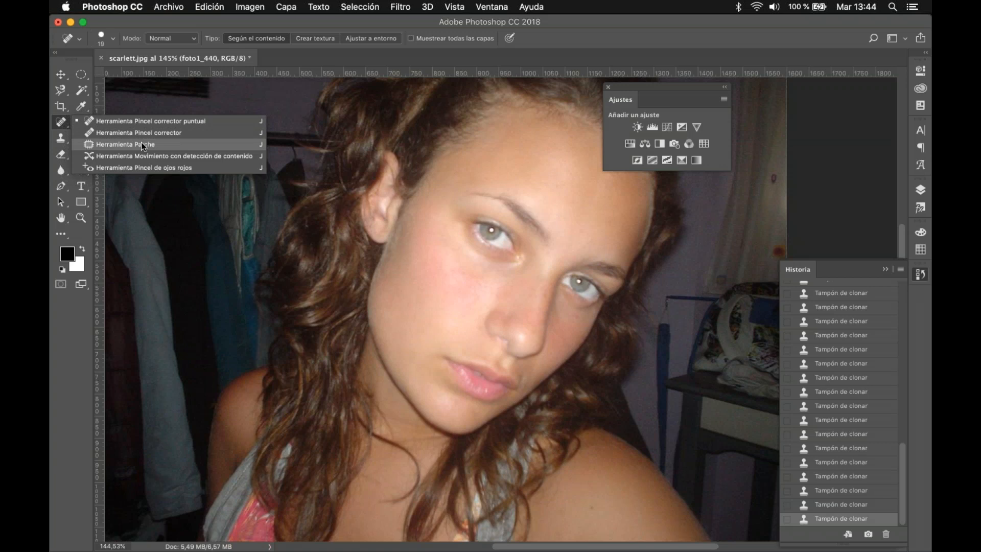
{"action": "left_click", "coordinate": [141, 144]}
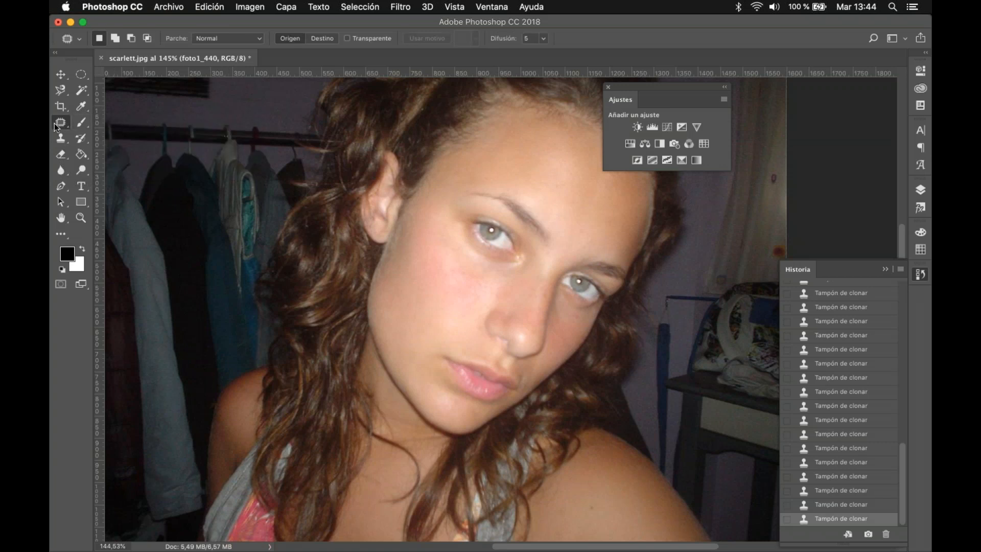
{"action": "left_click_drag", "start_coordinate": [61, 123], "coordinate": [92, 122]}
{"action": "left_click", "coordinate": [93, 121]}
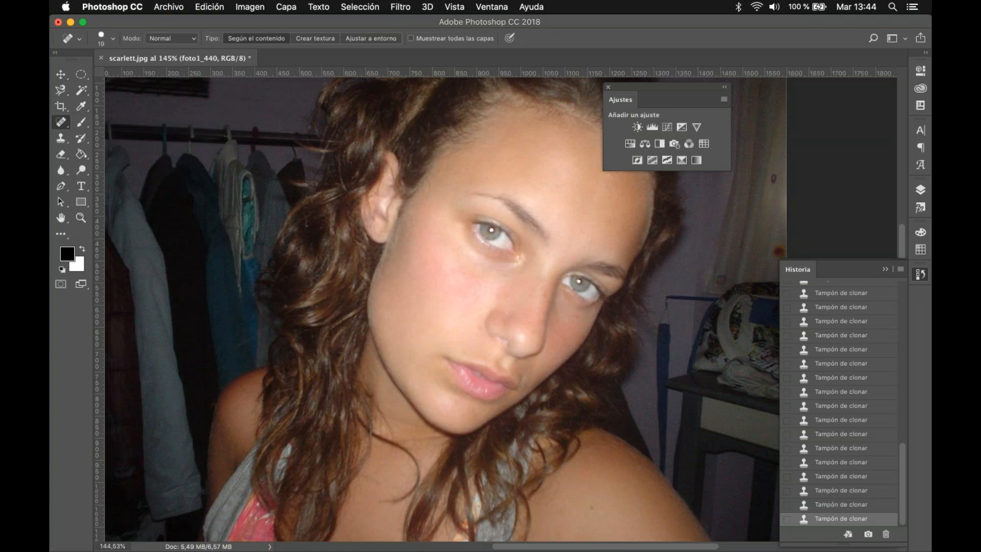
{"action": "left_click", "coordinate": [514, 283], "text": "super"}
{"action": "left_click_drag", "start_coordinate": [441, 329], "coordinate": [396, 409]}
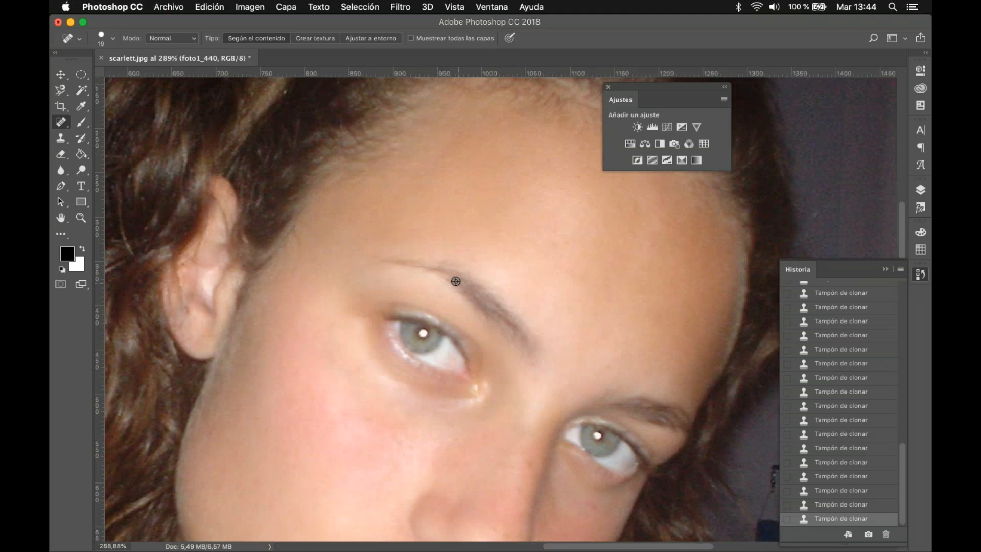
{"action": "left_click", "coordinate": [383, 259], "text": "alt"}
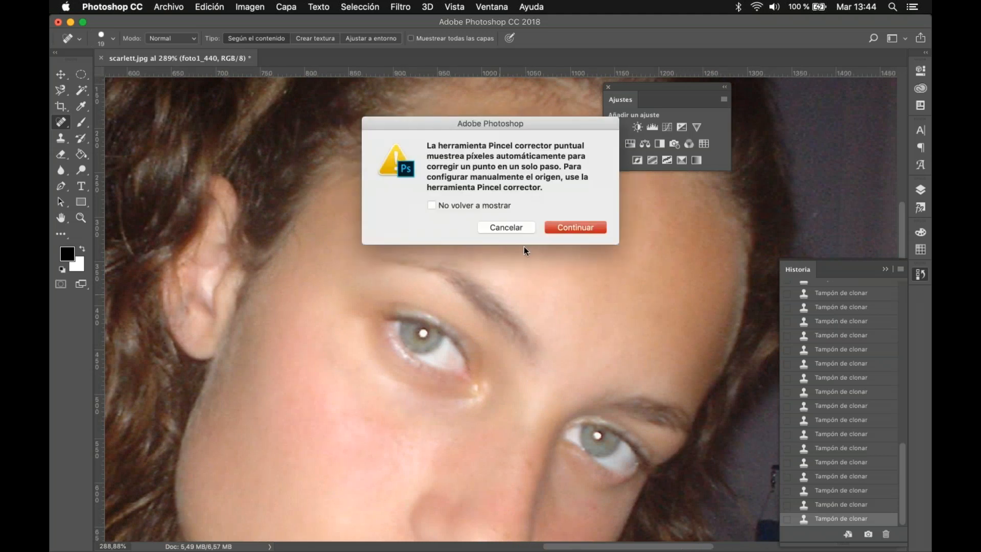
{"action": "left_click", "coordinate": [565, 228]}
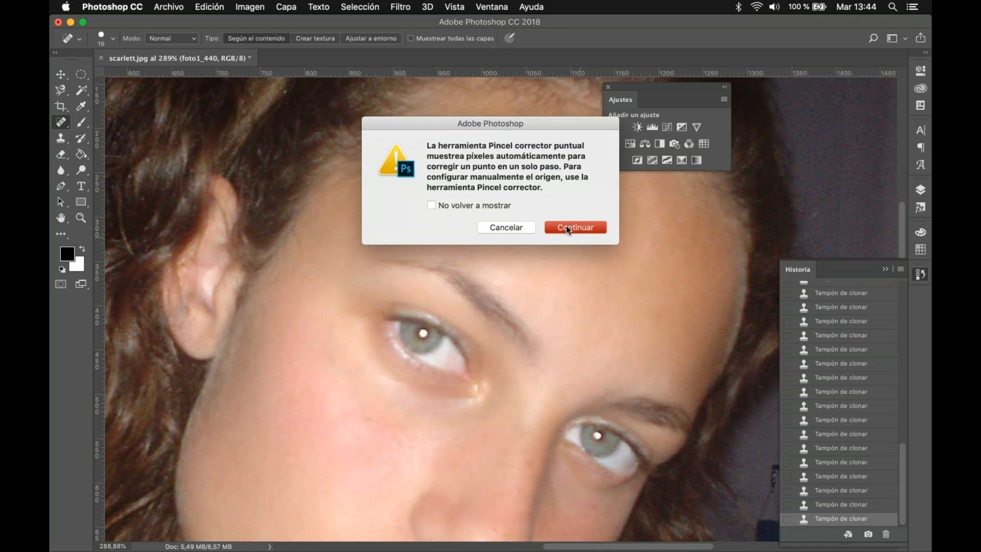
{"action": "mouse_move", "coordinate": [389, 263]}
{"action": "left_mouse_down"}
{"action": "mouse_move", "coordinate": [437, 266]}
{"action": "mouse_move", "coordinate": [489, 296]}
{"action": "mouse_move", "coordinate": [519, 321]}
{"action": "mouse_move", "coordinate": [529, 350]}
{"action": "mouse_move", "coordinate": [433, 277]}
{"action": "left_mouse_up"}
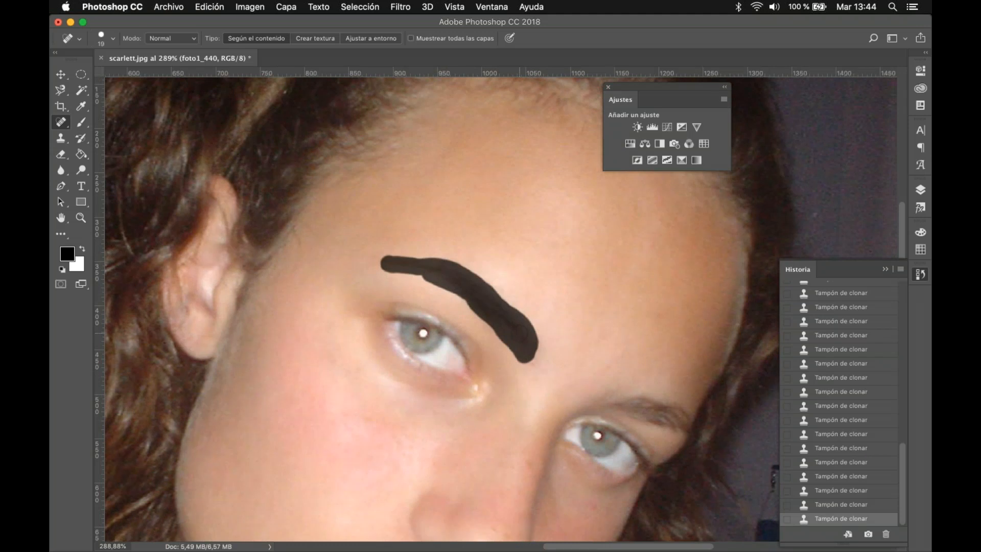
{"action": "left_click_drag", "start_coordinate": [433, 277], "coordinate": [519, 333]}
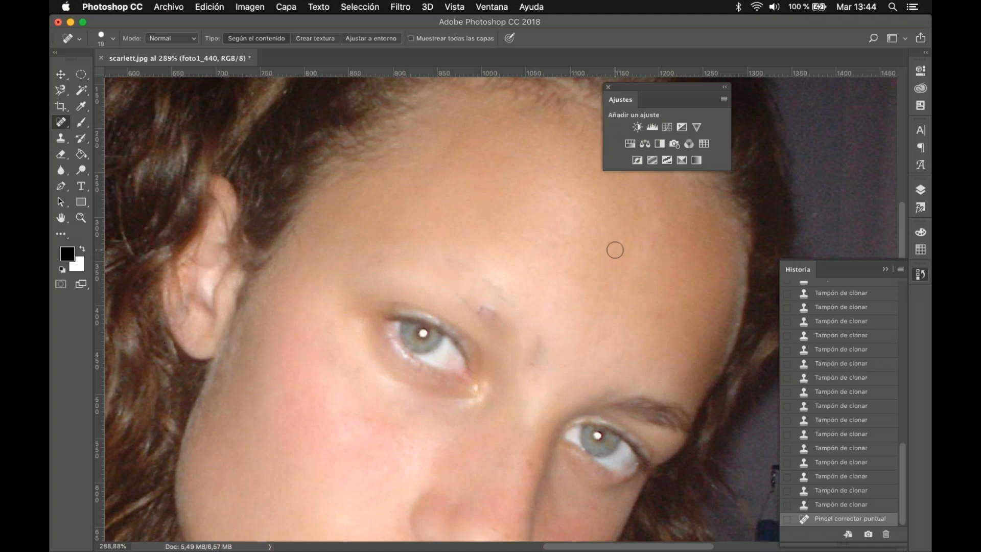
{"action": "key", "text": "super+z"}
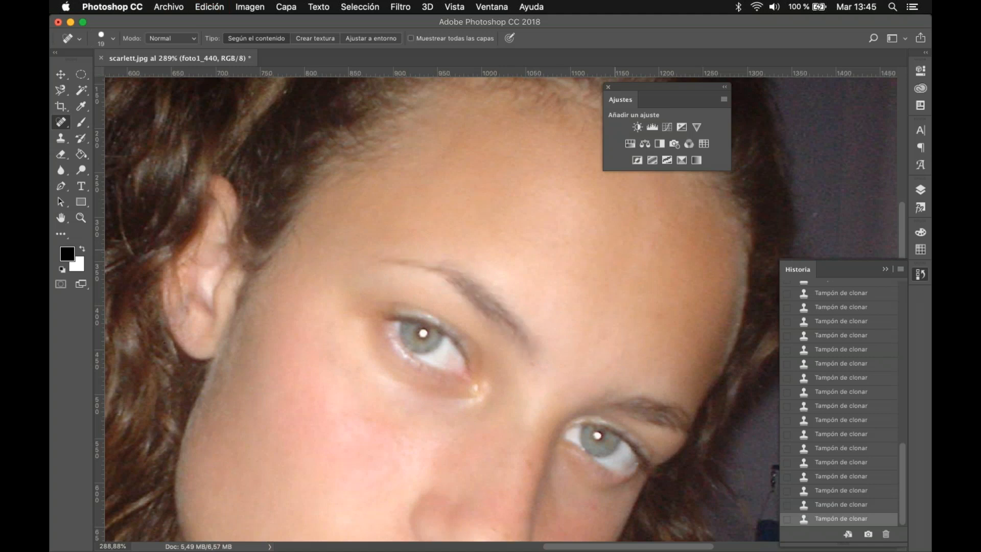
Step: Try covering the same eyebrow with sampled skin using the Healing Brush, and undo those strokes
{"action": "right_click", "coordinate": [66, 128]}
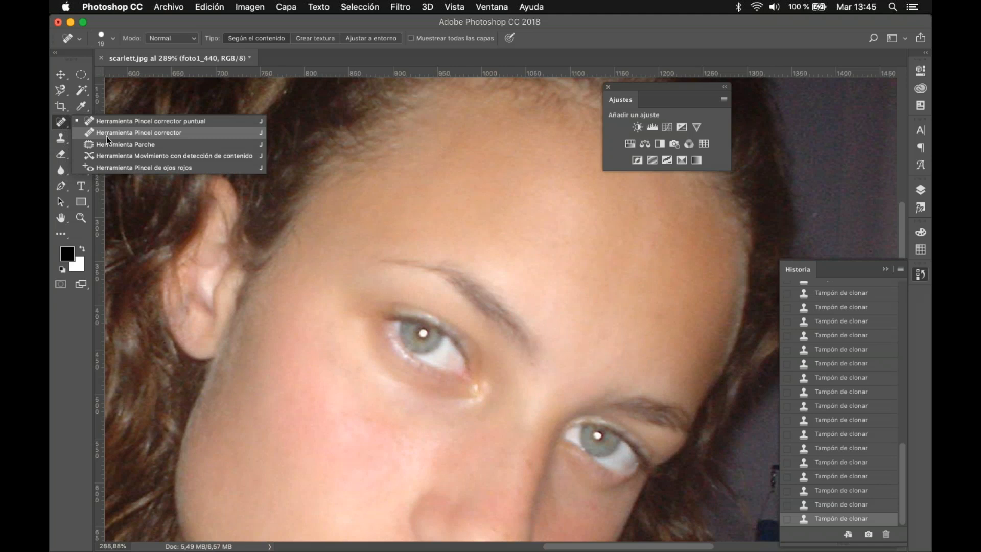
{"action": "left_click", "coordinate": [107, 135]}
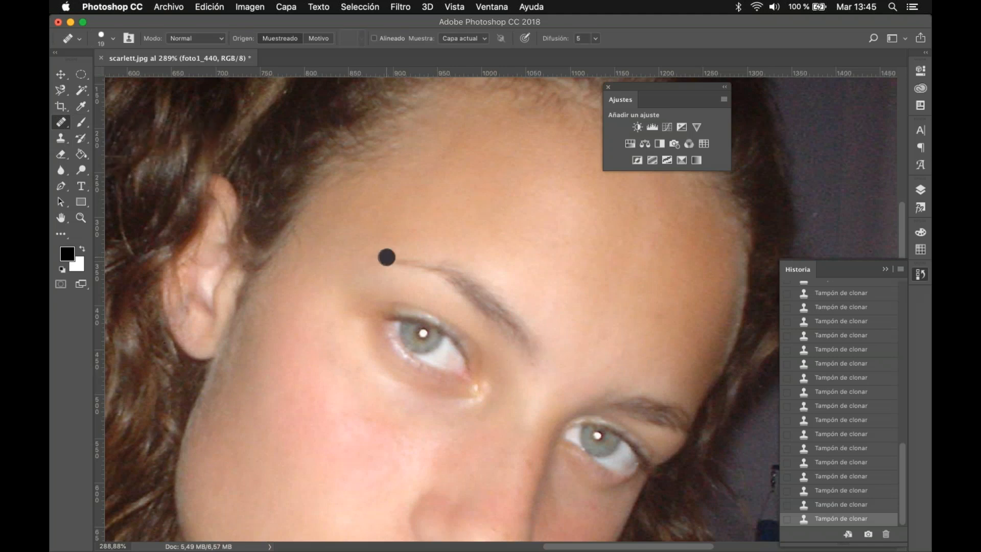
{"action": "mouse_move", "coordinate": [384, 259]}
{"action": "left_mouse_down"}
{"action": "mouse_move", "coordinate": [447, 264]}
{"action": "mouse_move", "coordinate": [518, 307]}
{"action": "mouse_move", "coordinate": [541, 353]}
{"action": "left_mouse_up"}
{"action": "left_click_drag", "start_coordinate": [467, 300], "coordinate": [418, 271]}
{"action": "left_click", "coordinate": [519, 336]}
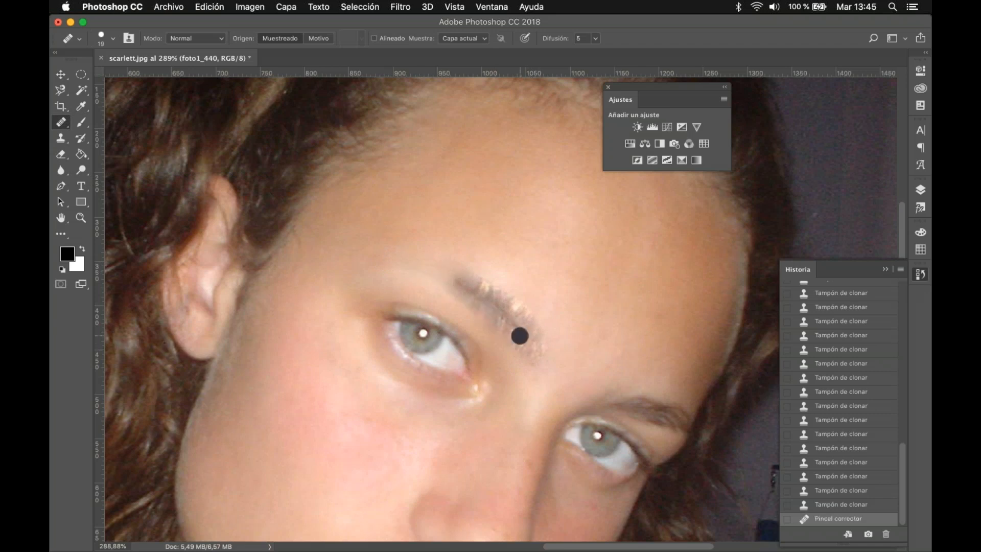
{"action": "left_click", "coordinate": [494, 312]}
{"action": "key", "text": "super+z"}
{"action": "key", "text": "alt+super+z"}
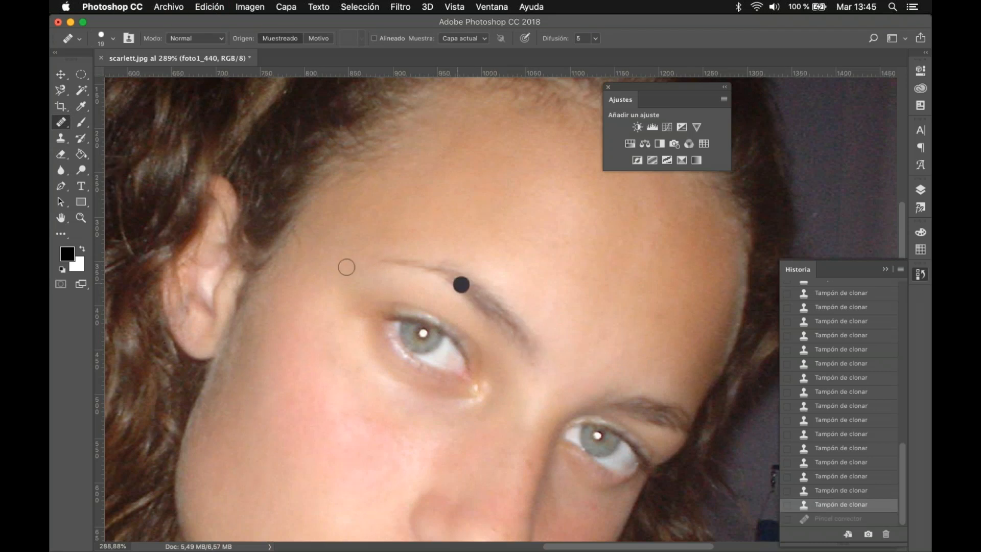
Step: Brush over the eyebrow again with the Spot Healing Brush, undo it, and restore the last Clone Stamp state in History
{"action": "left_click", "coordinate": [62, 124]}
{"action": "left_click", "coordinate": [121, 122]}
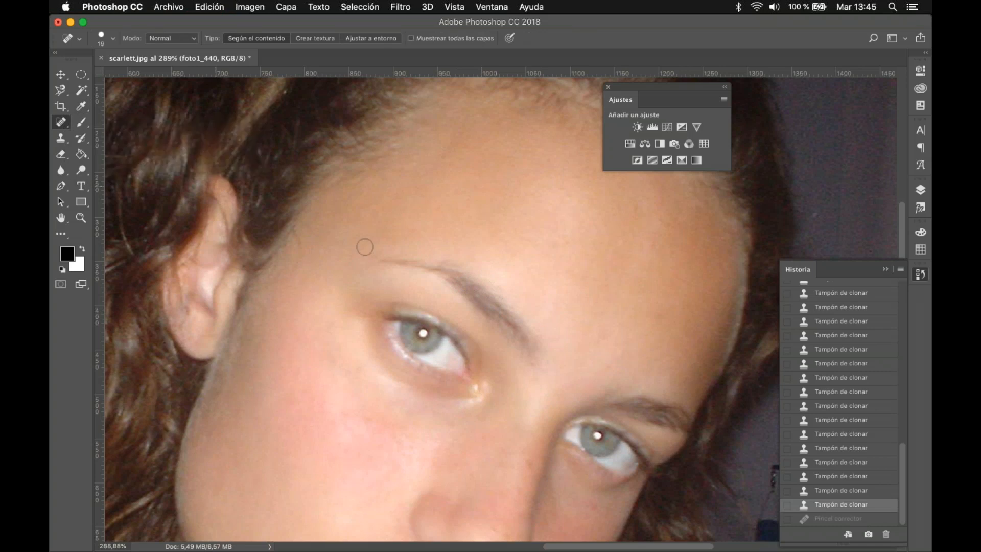
{"action": "mouse_move", "coordinate": [381, 261]}
{"action": "left_mouse_down"}
{"action": "mouse_move", "coordinate": [464, 271]}
{"action": "mouse_move", "coordinate": [538, 353]}
{"action": "mouse_move", "coordinate": [439, 278]}
{"action": "left_mouse_up"}
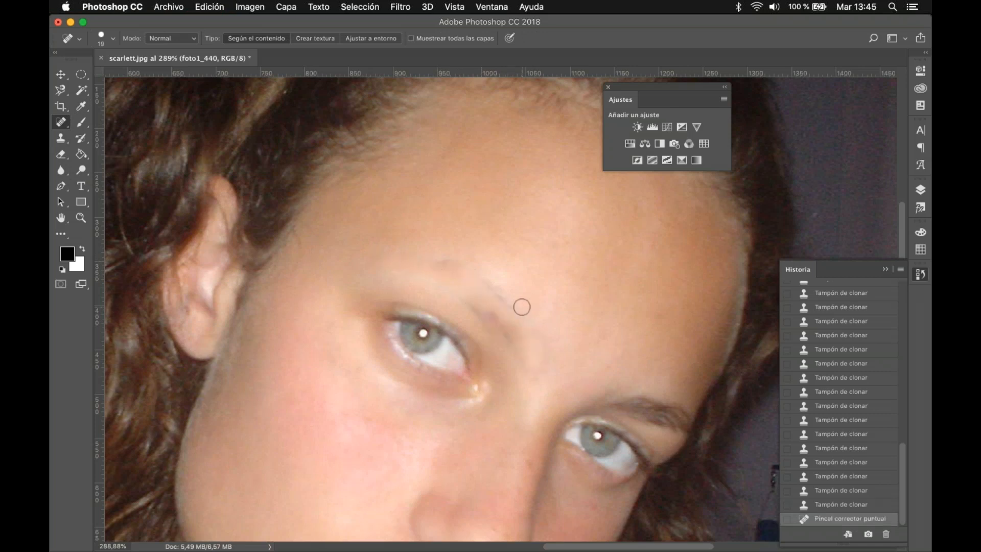
{"action": "key", "text": "super+z"}
{"action": "key", "text": "super+alt+z"}
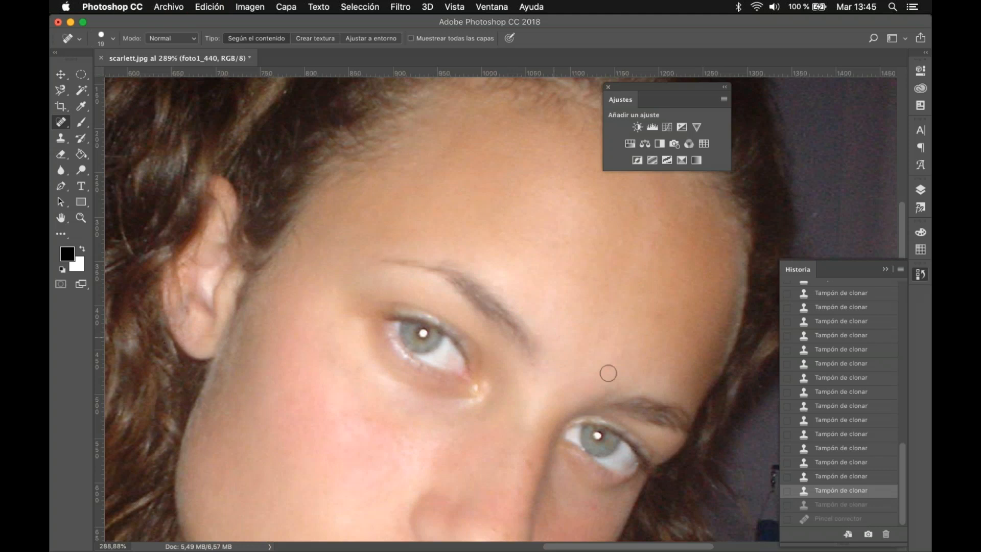
{"action": "left_click", "coordinate": [830, 506]}
Step: Switch to the Move tool, view the whole photo and display the Layers panel
{"action": "left_click", "coordinate": [61, 74]}
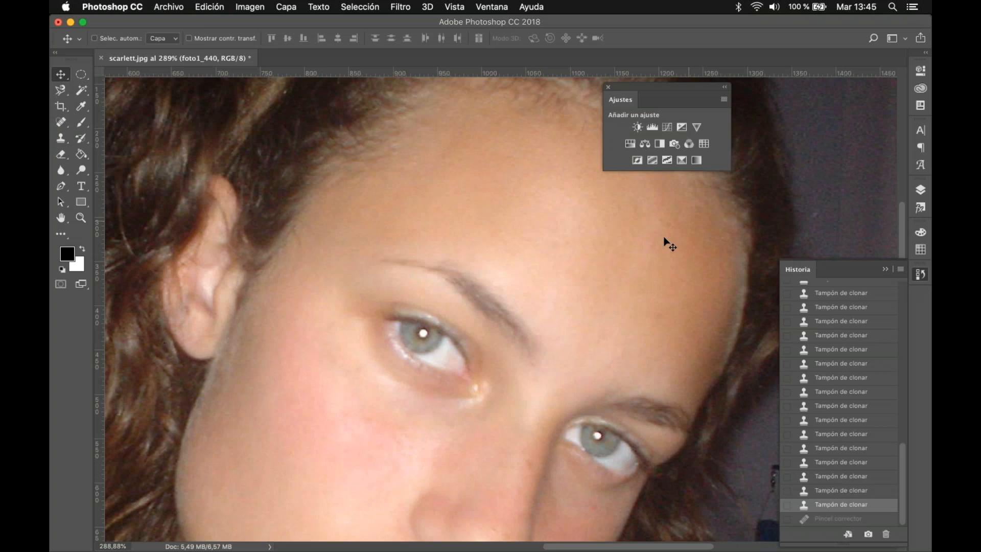
{"action": "key", "text": "super+0"}
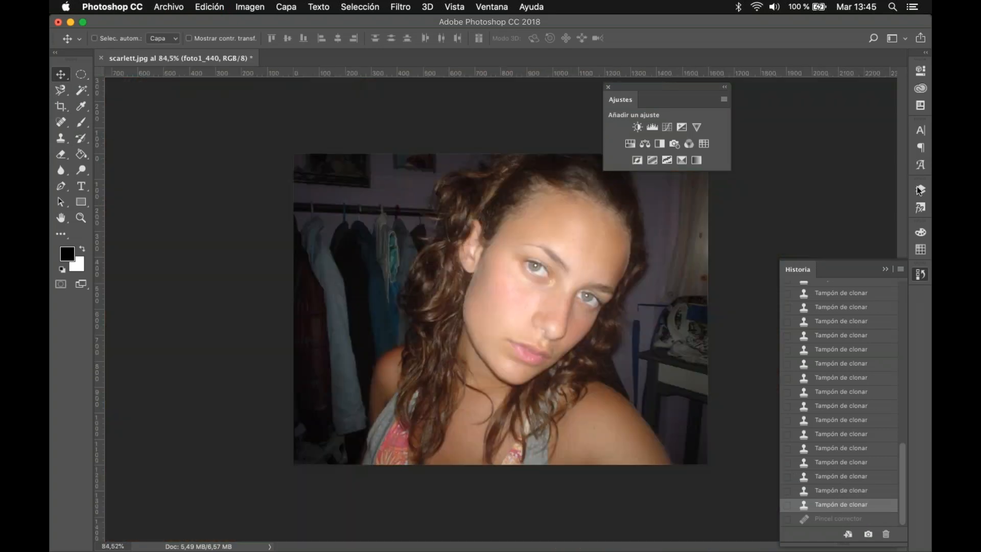
{"action": "left_click", "coordinate": [920, 189]}
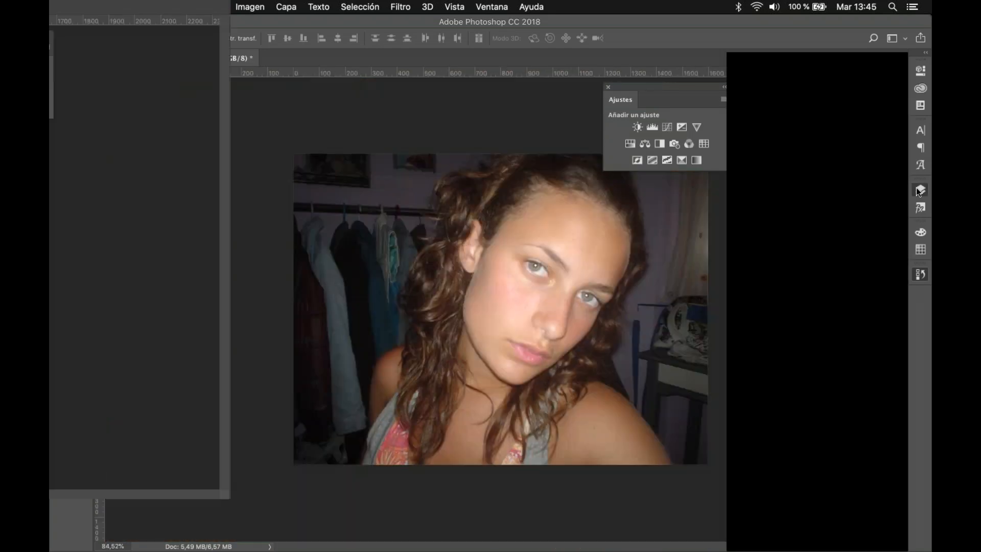
{"action": "double_click", "coordinate": [843, 136]}
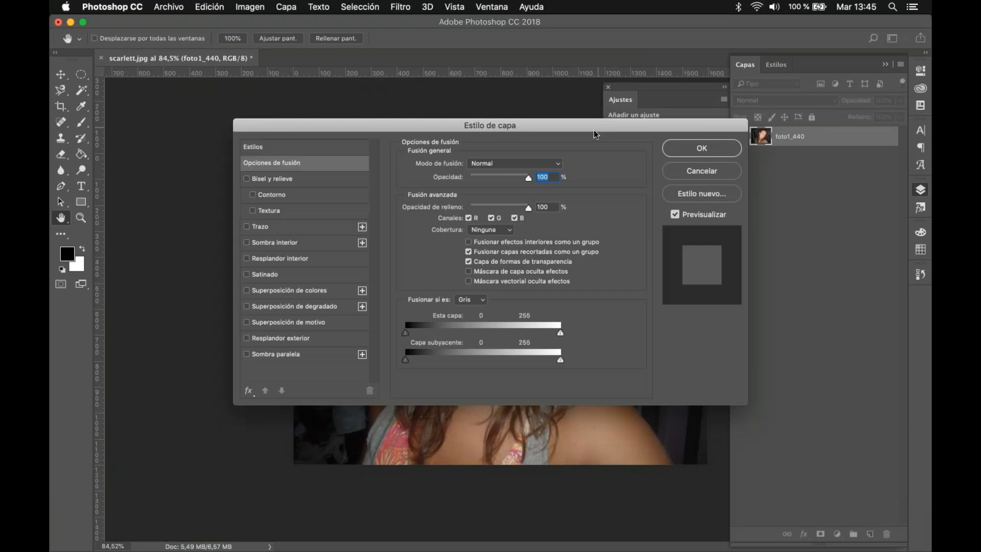
{"action": "left_click_drag", "start_coordinate": [572, 129], "coordinate": [690, 233]}
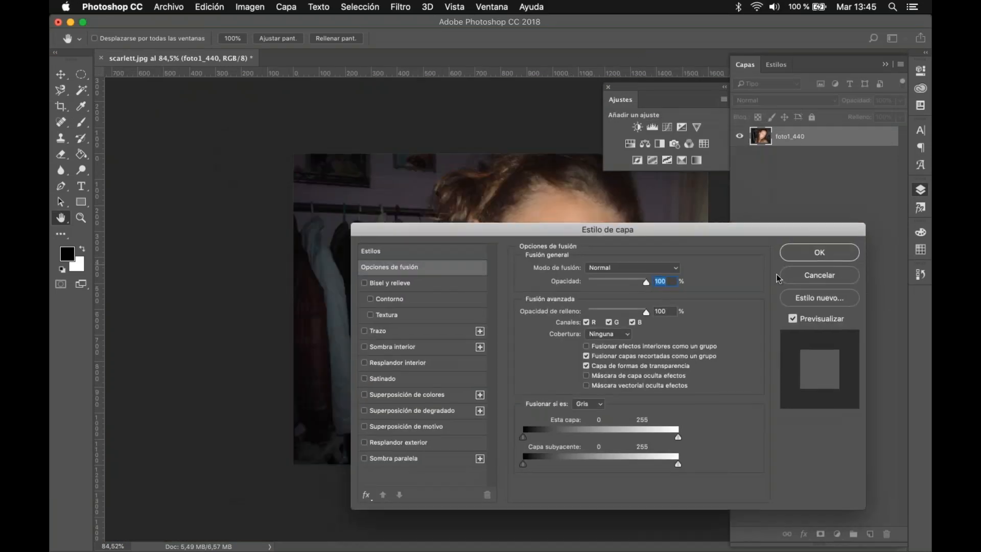
{"action": "left_click", "coordinate": [810, 274]}
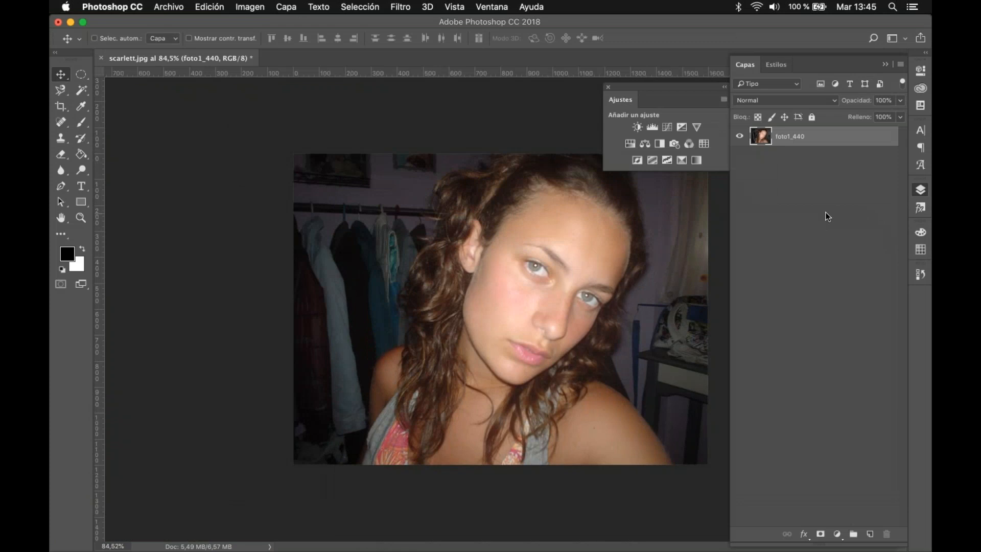
Step: Open the foto1_440 layer's style settings and look through the general blending modes, keeping Normal
{"action": "double_click", "coordinate": [829, 141]}
{"action": "left_click_drag", "start_coordinate": [702, 233], "coordinate": [689, 192]}
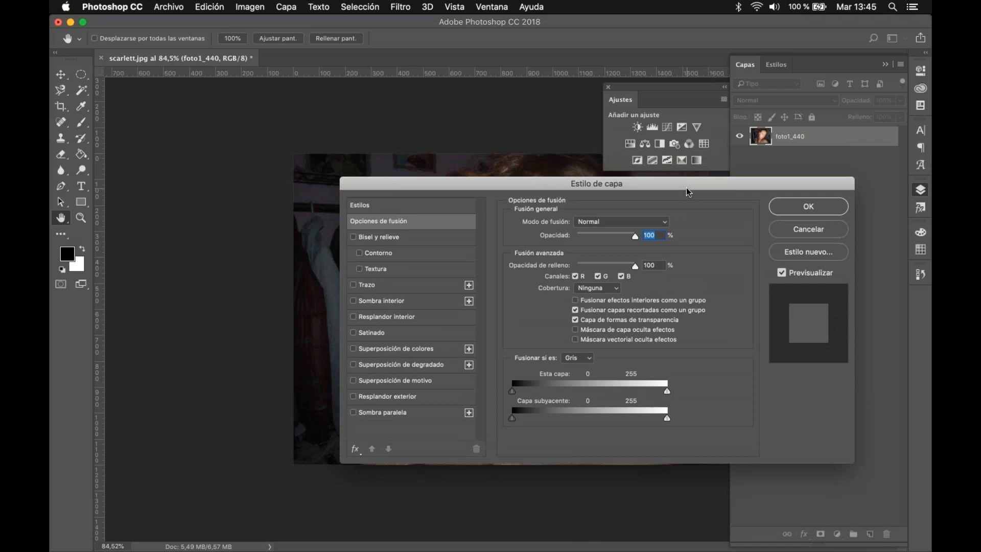
{"action": "left_click", "coordinate": [609, 221]}
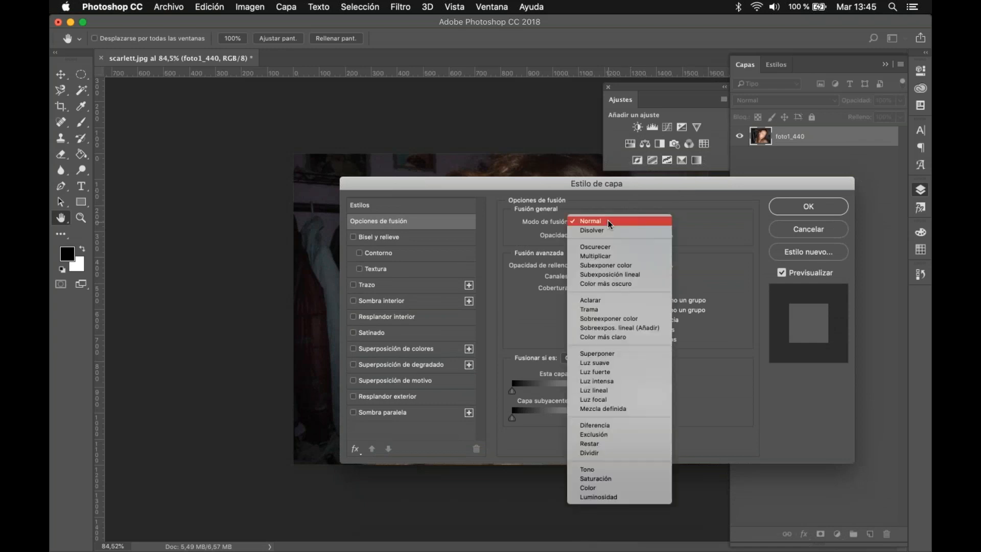
{"action": "left_click", "coordinate": [616, 200]}
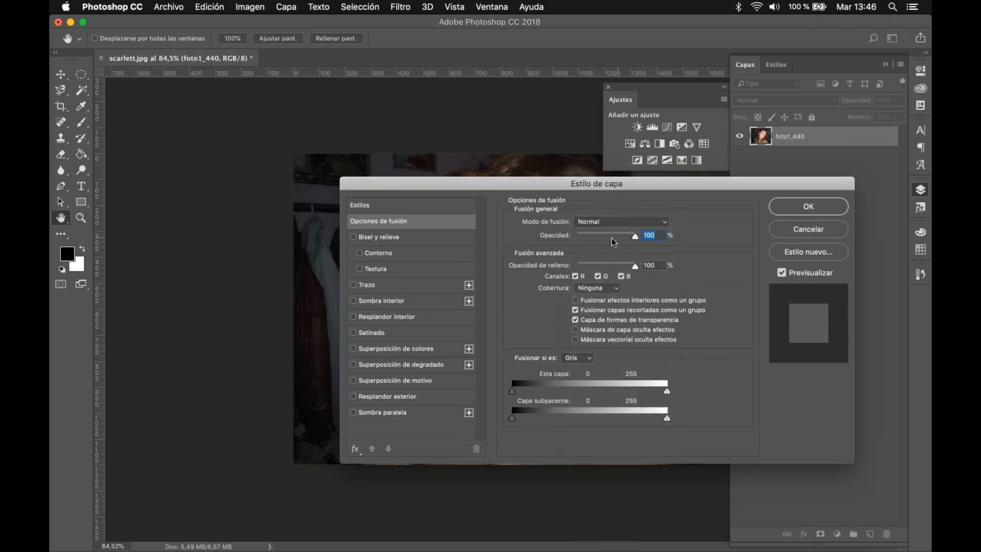
Step: Try an overall layer opacity of 60%, keeping the photo visible beside the dialog, and restore it to 100%
{"action": "left_click", "coordinate": [612, 236]}
{"action": "left_click_drag", "start_coordinate": [597, 186], "coordinate": [723, 260]}
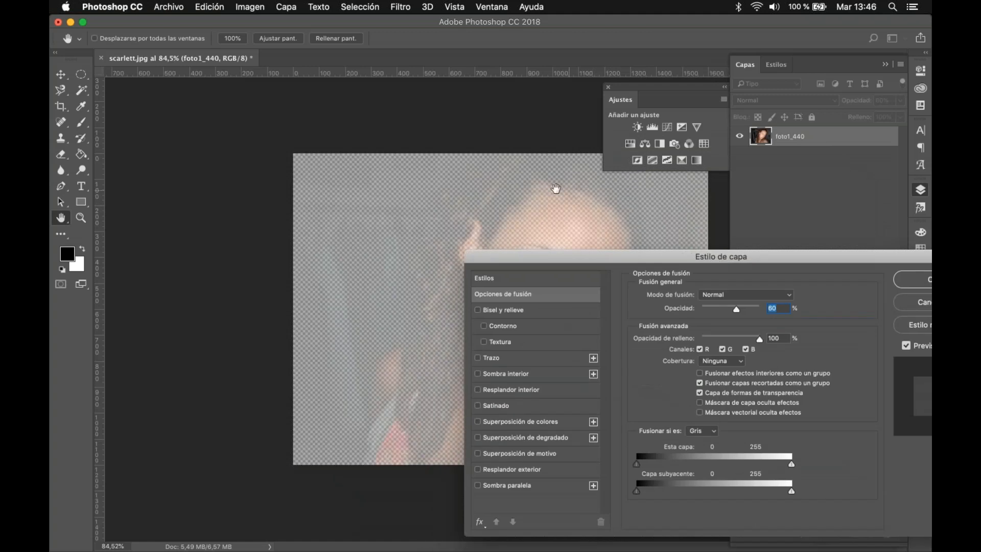
{"action": "left_click", "coordinate": [731, 306]}
{"action": "left_click_drag", "start_coordinate": [742, 309], "coordinate": [768, 320]}
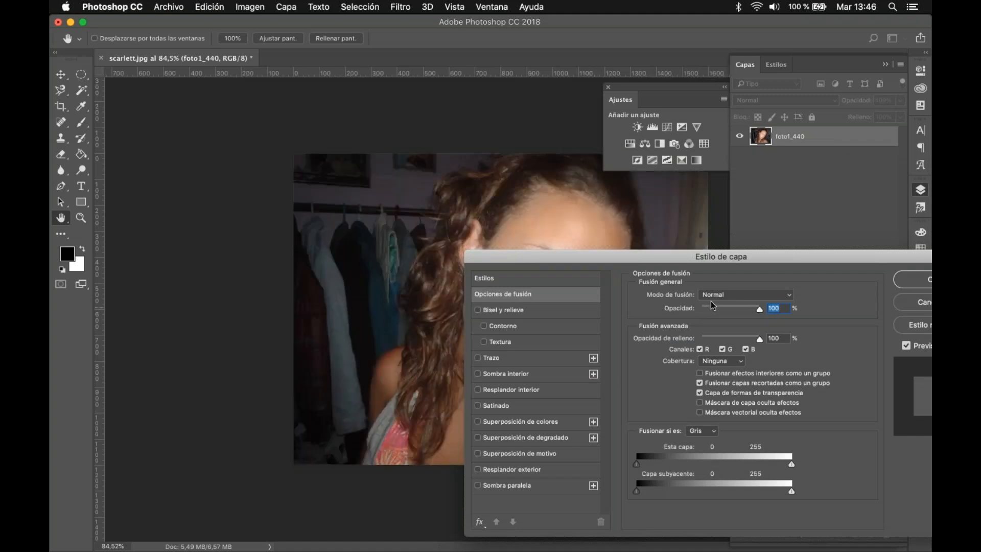
Step: Try the Bisel y relieve effect with its Contorno and Textura options, and switch them all off
{"action": "left_click", "coordinate": [496, 312]}
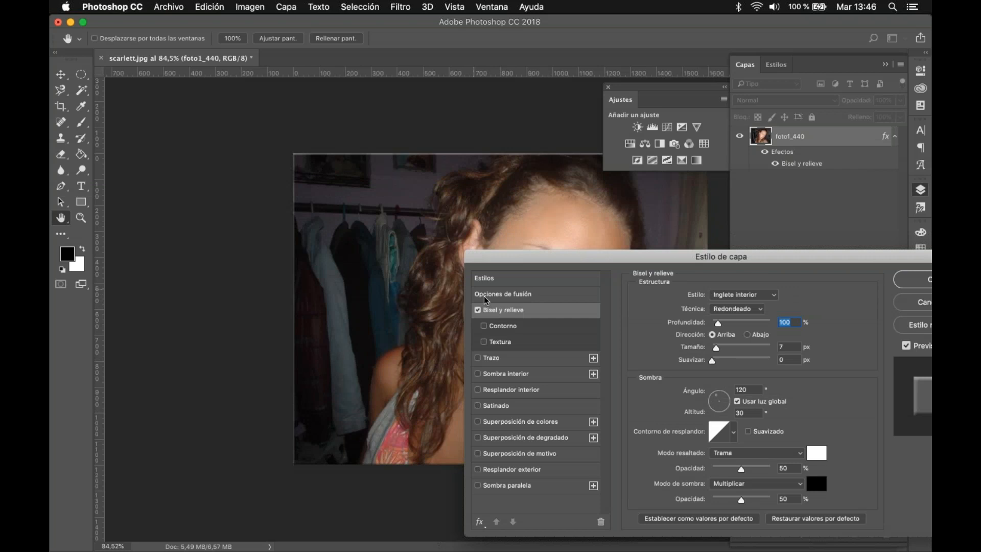
{"action": "left_click", "coordinate": [483, 326]}
{"action": "left_click", "coordinate": [482, 337]}
{"action": "left_click", "coordinate": [483, 326]}
{"action": "left_click", "coordinate": [478, 310]}
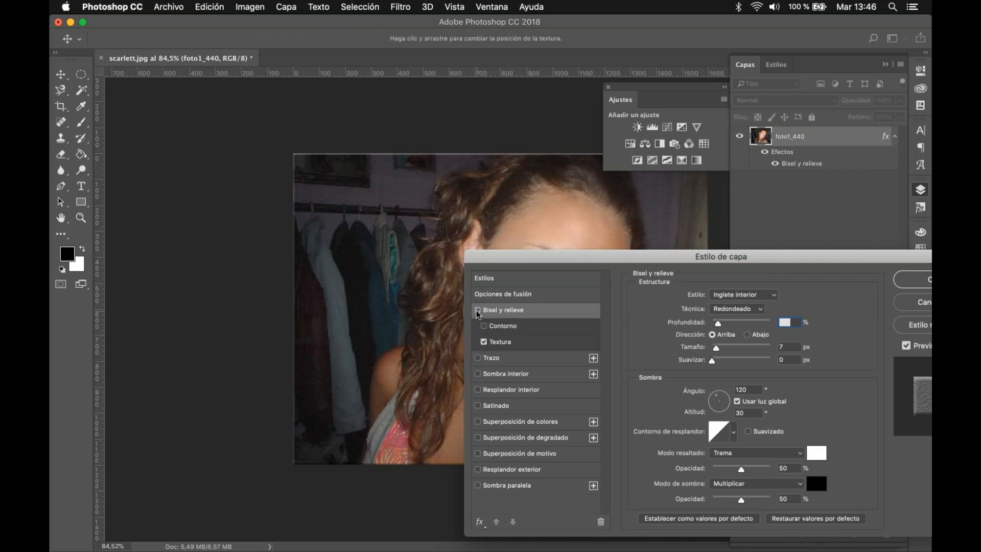
{"action": "left_click", "coordinate": [483, 342]}
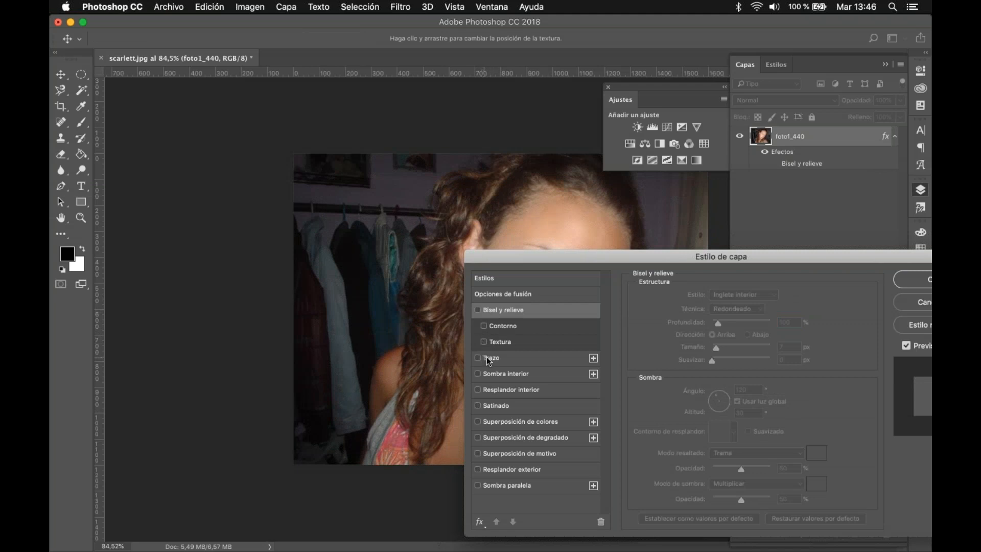
Step: Discard the trial layer styles, offset the photo diagonally down from the canvas corner, and reopen its layer style settings
{"action": "left_click", "coordinate": [486, 358]}
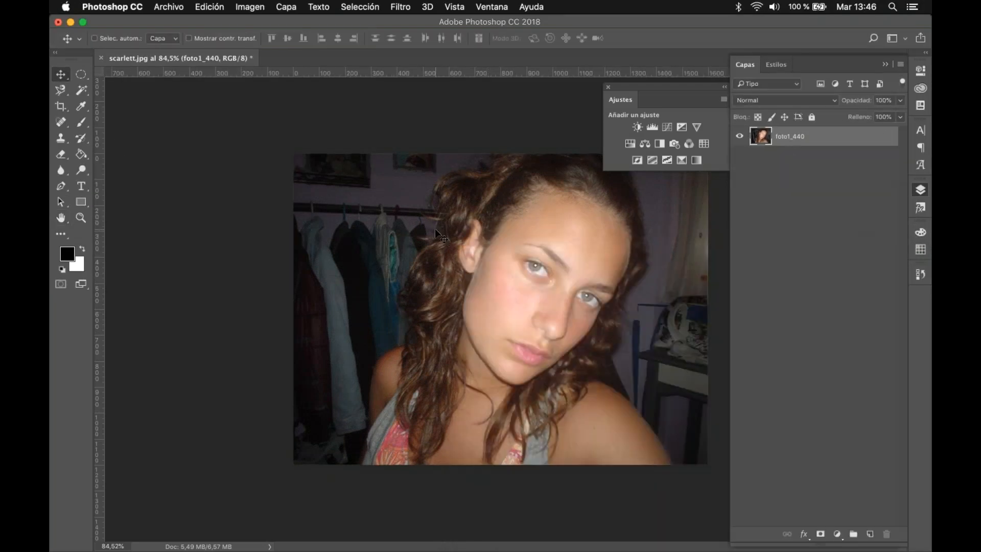
{"action": "left_click_drag", "start_coordinate": [440, 234], "coordinate": [478, 272]}
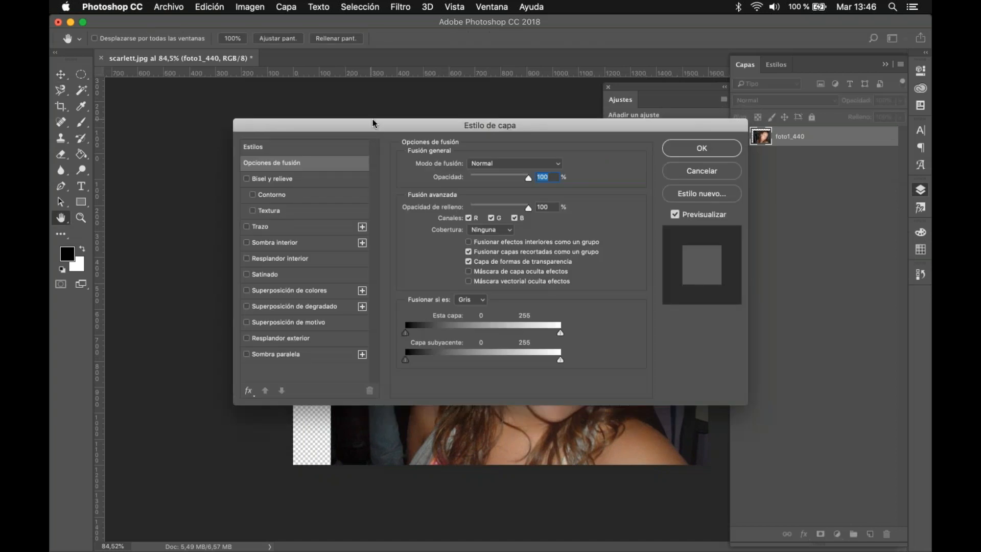
{"action": "left_click_drag", "start_coordinate": [372, 120], "coordinate": [422, 157]}
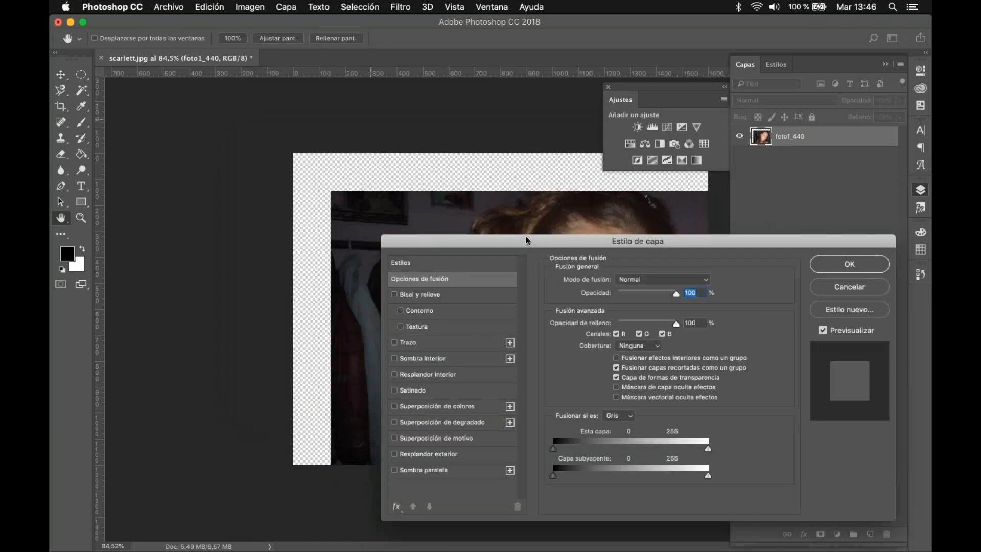
Step: Add a bright red Trazo effect to the photo layer with a size of 59 px
{"action": "left_click", "coordinate": [436, 347]}
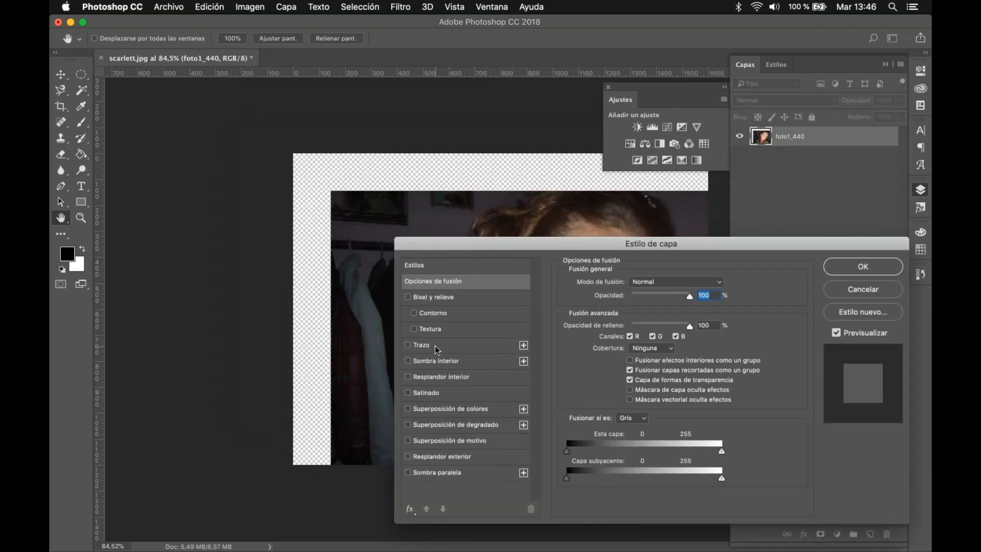
{"action": "left_click", "coordinate": [593, 372]}
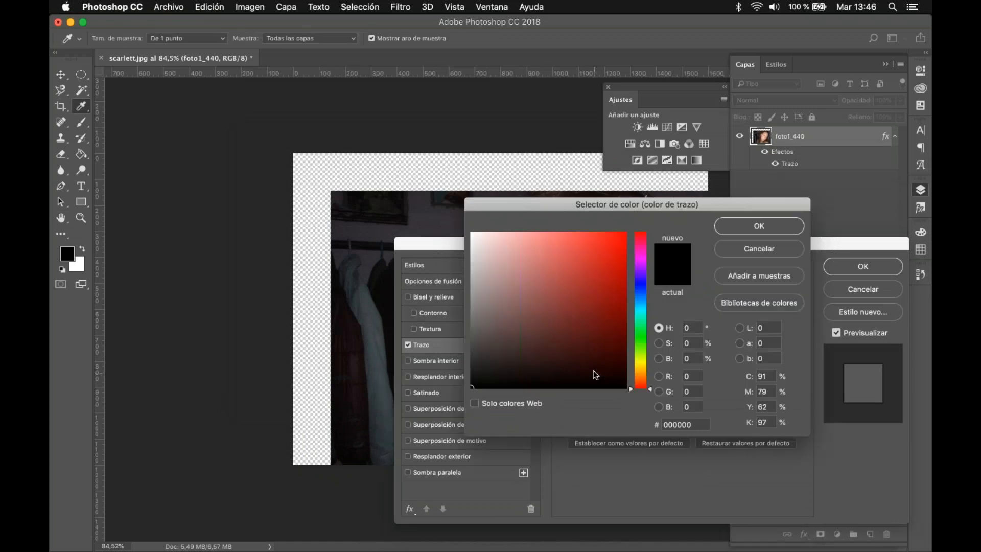
{"action": "left_click", "coordinate": [618, 239]}
{"action": "left_click", "coordinate": [742, 227]}
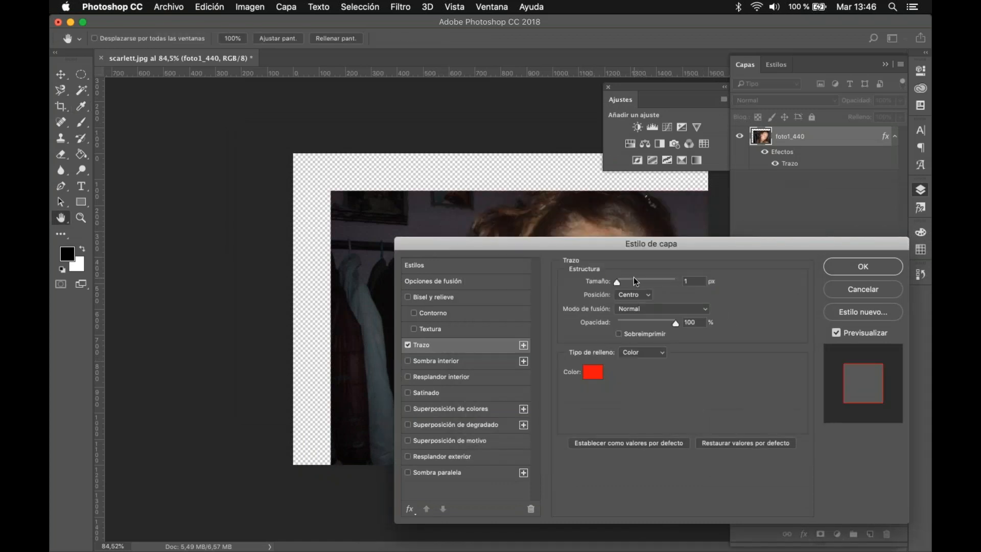
{"action": "left_click", "coordinate": [634, 280]}
Step: Compare the stroke's Centro and Interior positions around the photo's edge, choosing Interior
{"action": "left_click", "coordinate": [634, 294]}
{"action": "left_click", "coordinate": [643, 295]}
{"action": "left_click", "coordinate": [642, 301]}
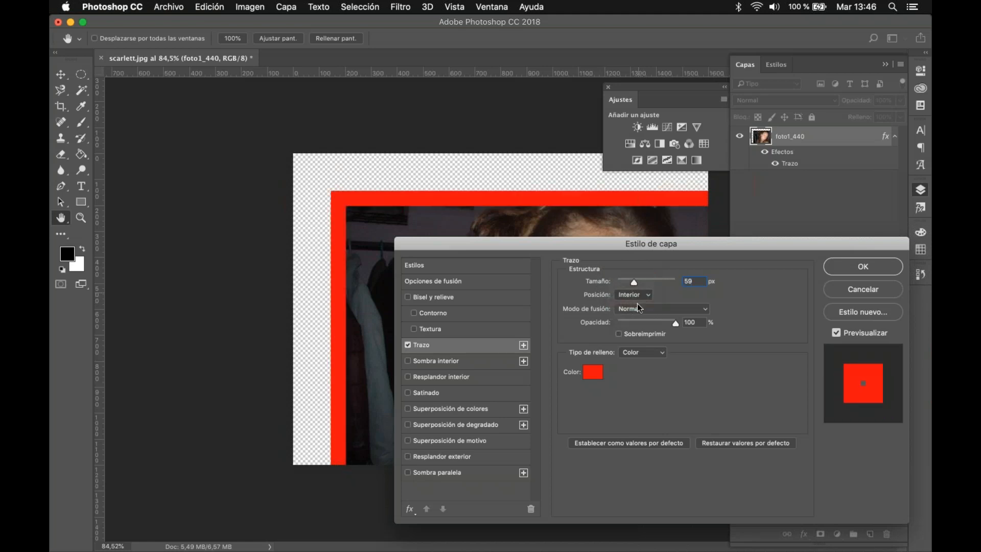
{"action": "left_click", "coordinate": [637, 303]}
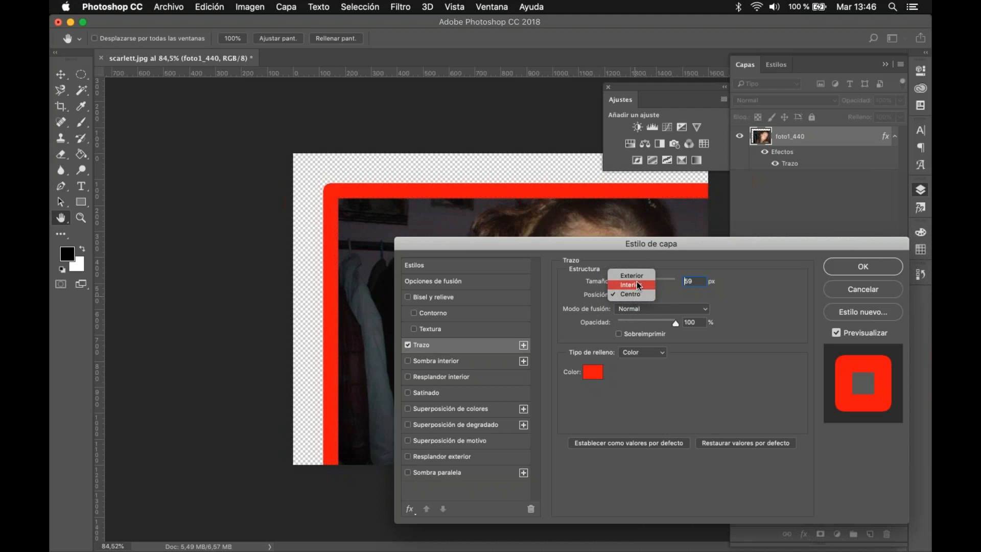
{"action": "left_click", "coordinate": [637, 284]}
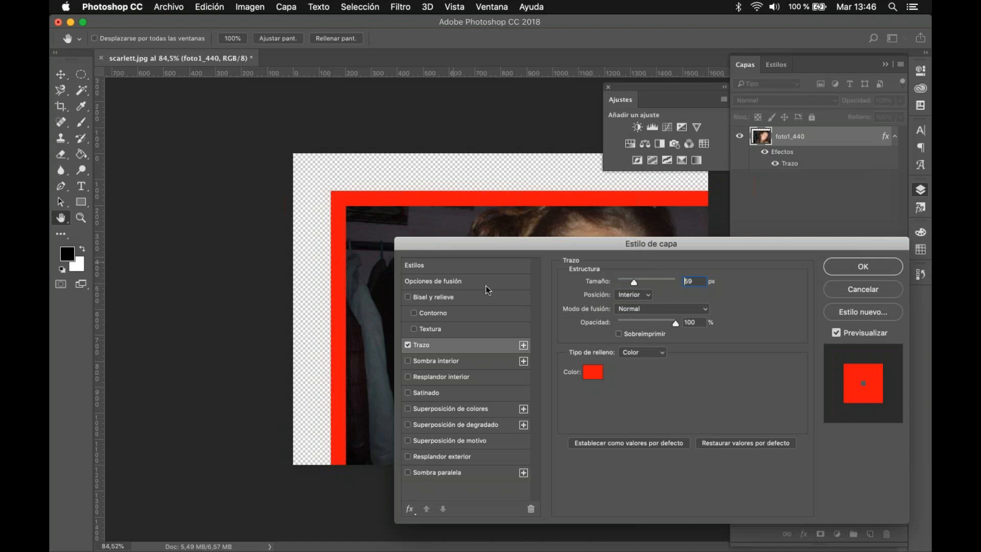
Step: Compare the stroke's Centro and Exterior positions, return it to Interior, and vary its opacity before restoring 100%
{"action": "left_click", "coordinate": [633, 295]}
{"action": "left_click", "coordinate": [633, 305]}
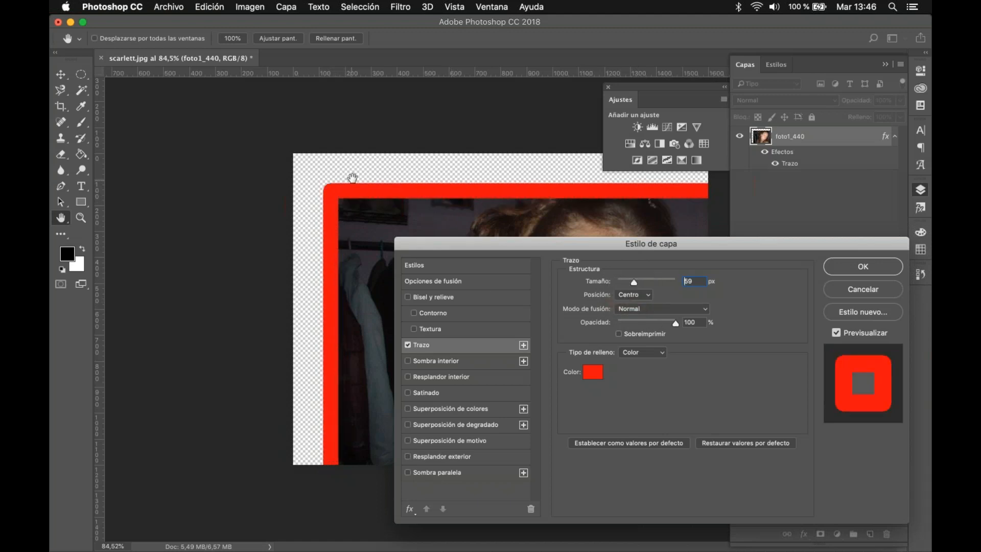
{"action": "left_click", "coordinate": [634, 295]}
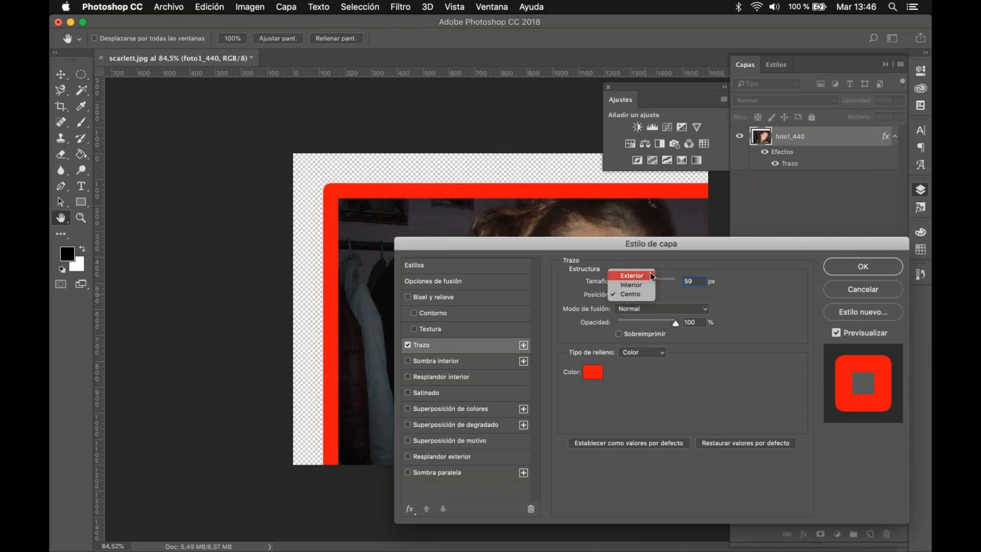
{"action": "left_click", "coordinate": [653, 276]}
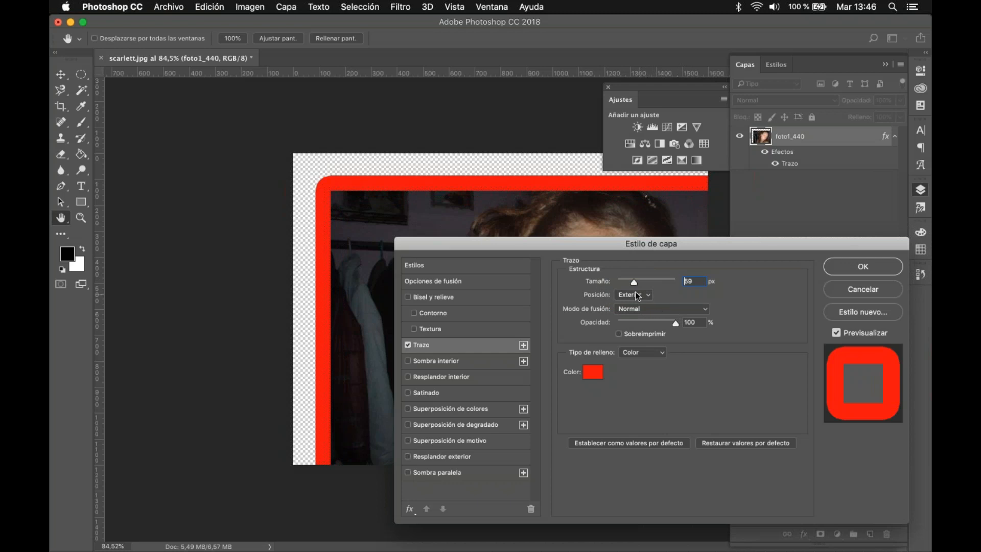
{"action": "left_click", "coordinate": [640, 294]}
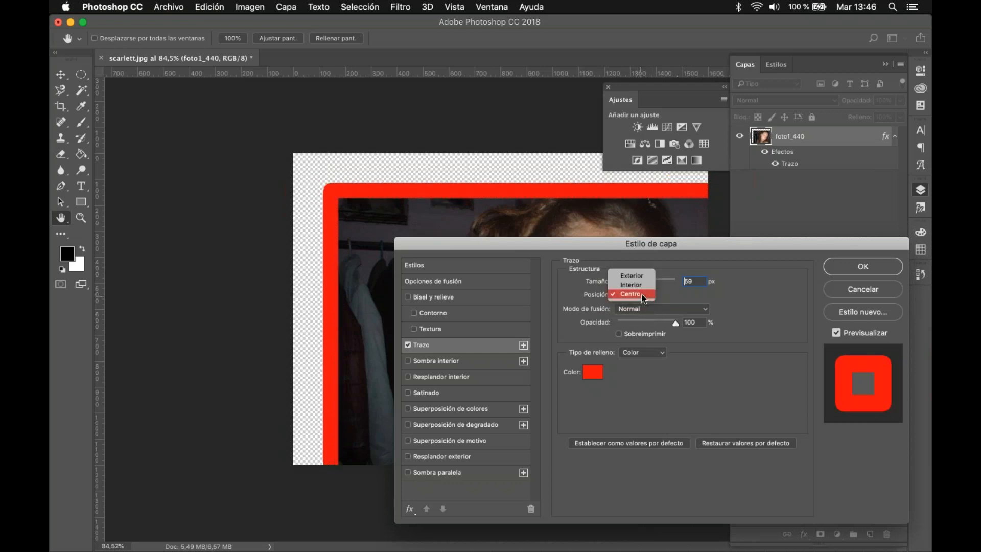
{"action": "left_click", "coordinate": [643, 284]}
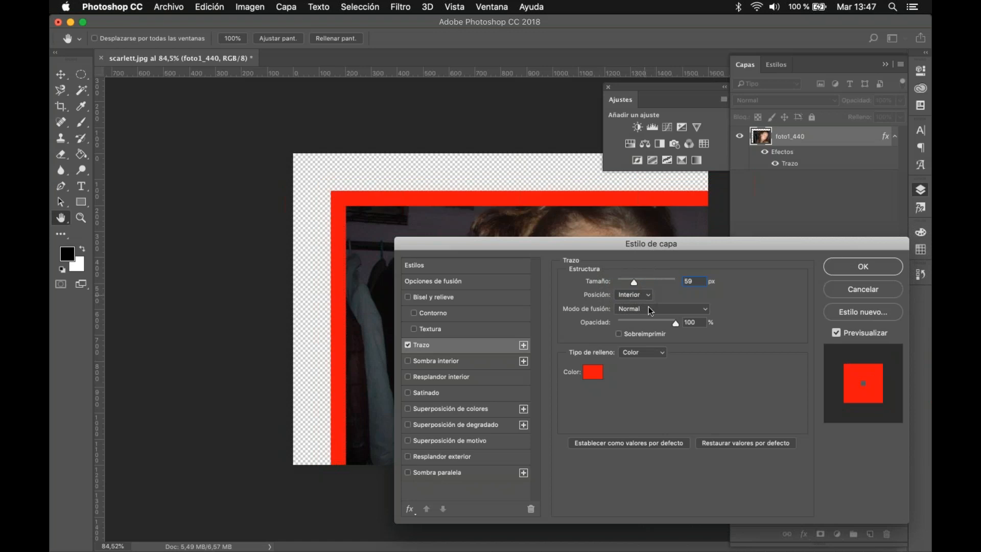
{"action": "left_click_drag", "start_coordinate": [634, 327], "coordinate": [679, 323]}
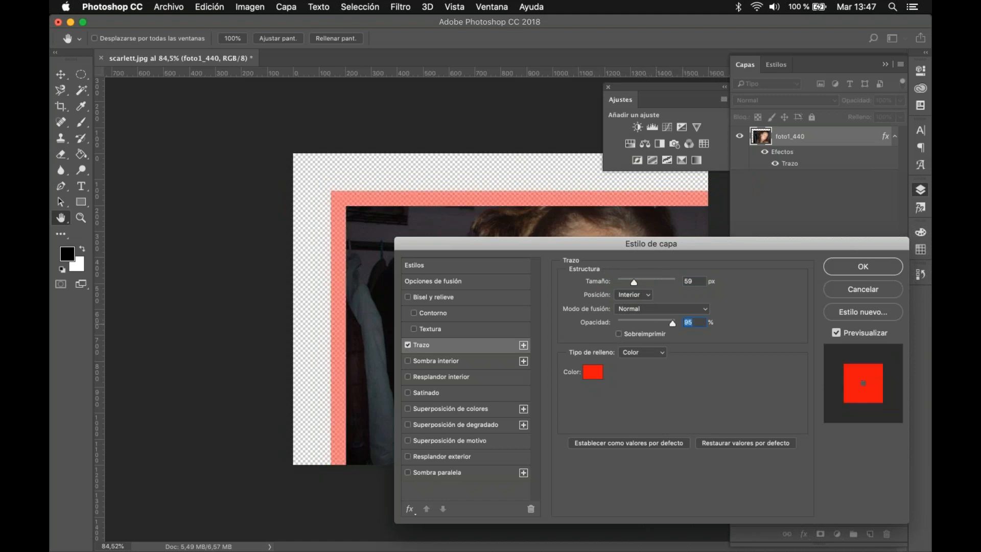
Step: Replace the stroke with a Sombra interior effect using distance 17 px, choke 26% and size 111 px
{"action": "left_click", "coordinate": [429, 362]}
{"action": "left_click", "coordinate": [408, 345]}
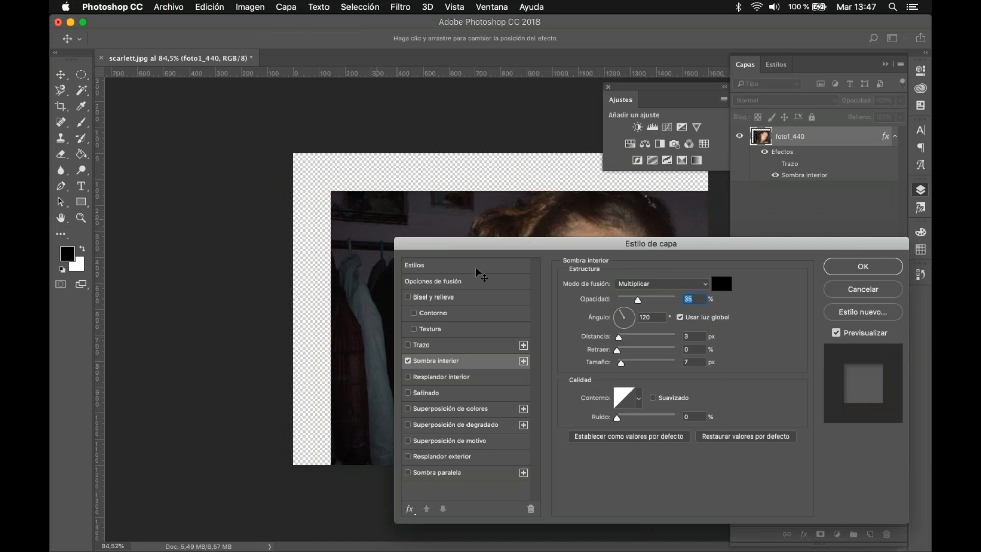
{"action": "left_click", "coordinate": [627, 336]}
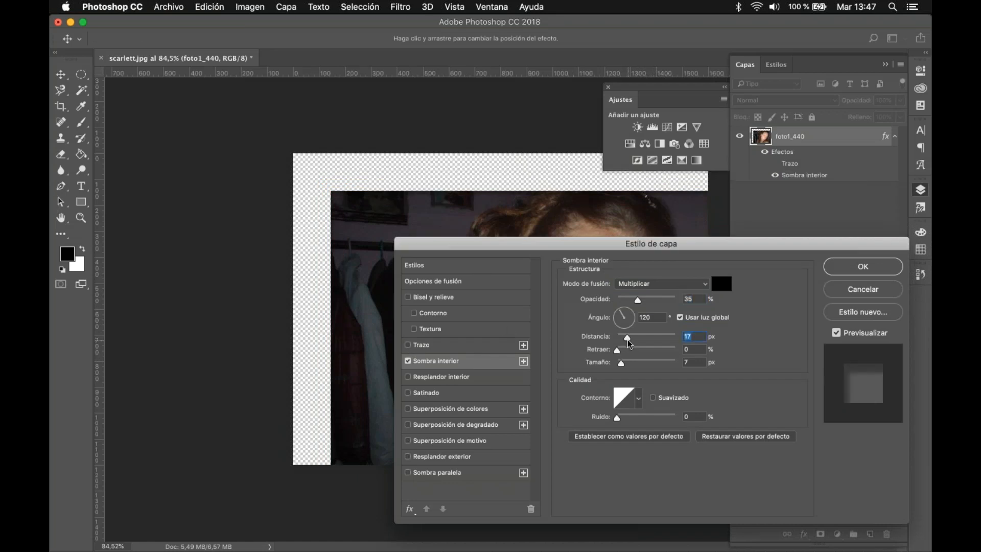
{"action": "left_click", "coordinate": [632, 350]}
{"action": "left_click", "coordinate": [645, 362]}
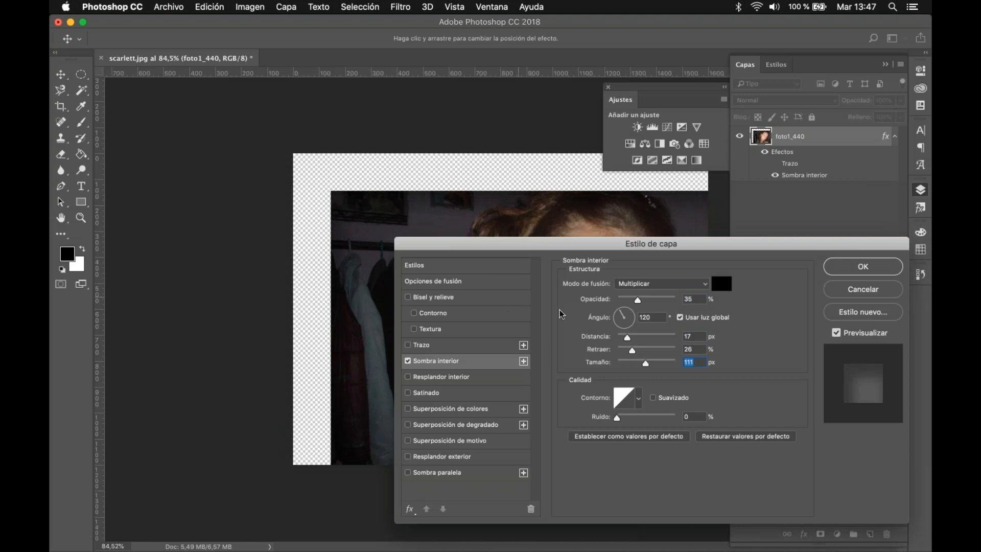
Step: Switch off Sombra interior, briefly try Resplandor interior, and switch that off too
{"action": "left_click", "coordinate": [408, 361]}
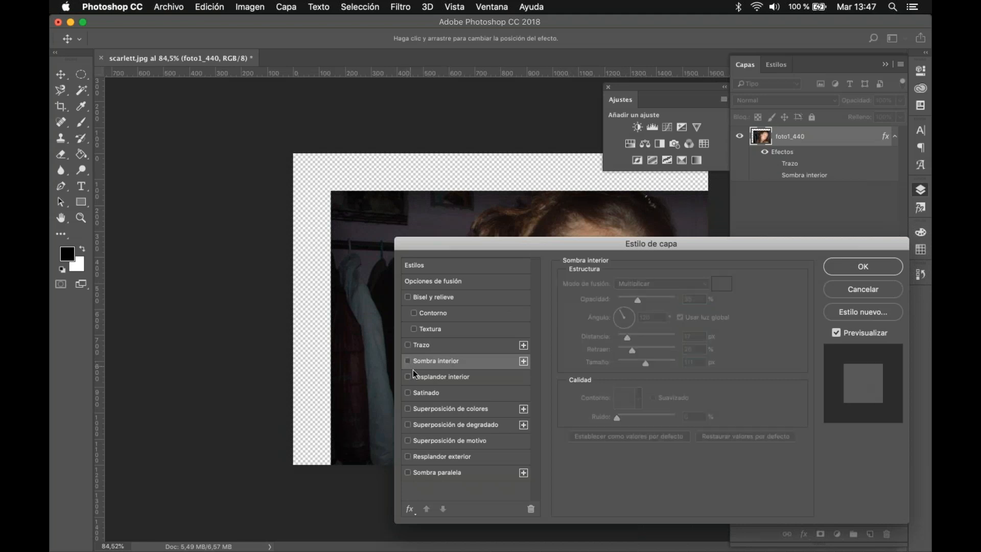
{"action": "left_click", "coordinate": [409, 377]}
{"action": "left_click", "coordinate": [409, 377]}
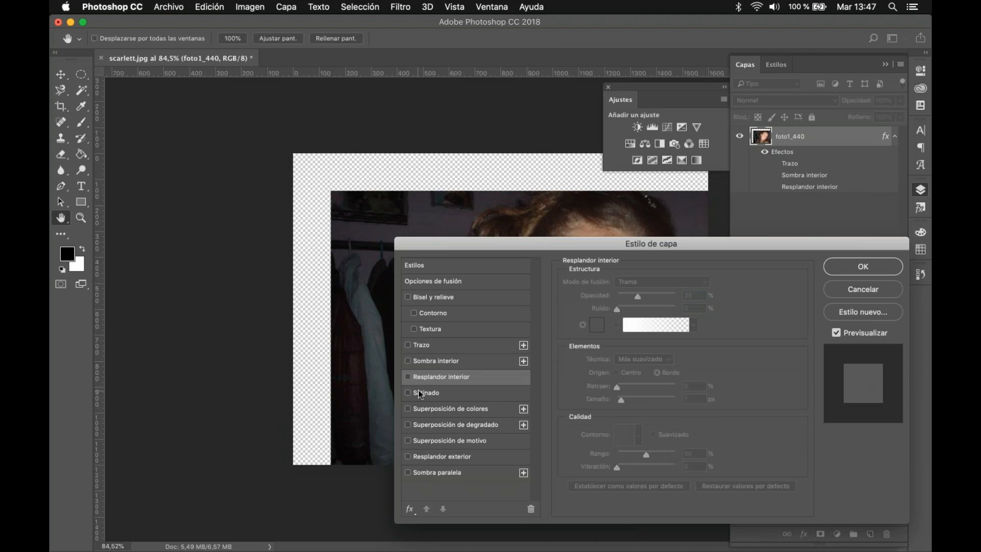
Step: Try the Satinado effect on the photo with a different contour shape, and switch it off
{"action": "left_click", "coordinate": [420, 393]}
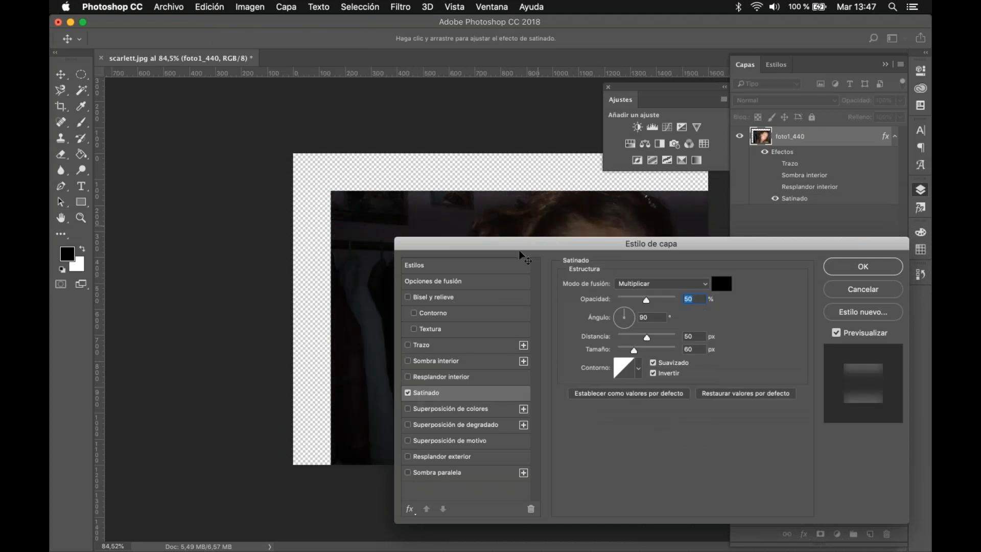
{"action": "left_click_drag", "start_coordinate": [500, 251], "coordinate": [568, 241]}
{"action": "left_click", "coordinate": [707, 358]}
{"action": "left_click", "coordinate": [700, 407]}
{"action": "left_click", "coordinate": [812, 322]}
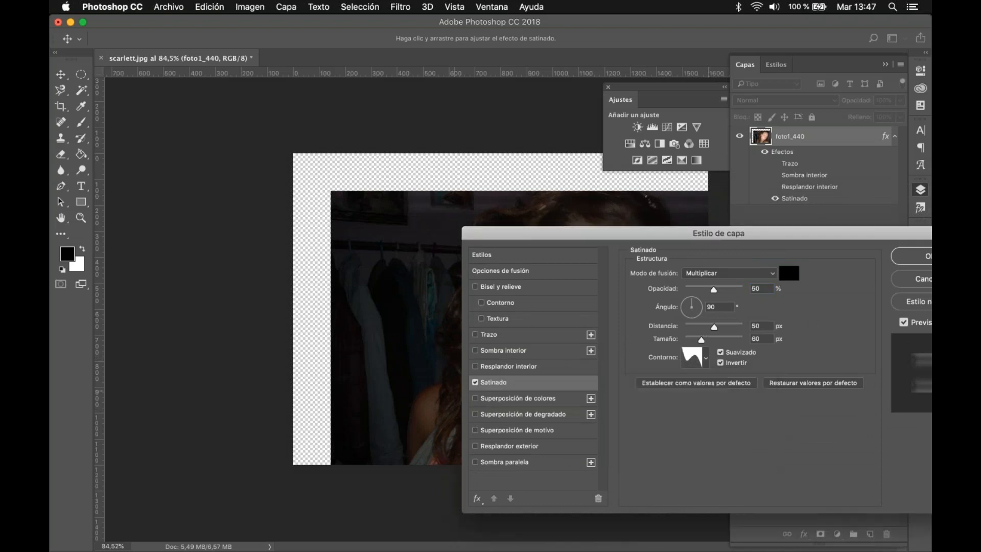
{"action": "left_click", "coordinate": [476, 383]}
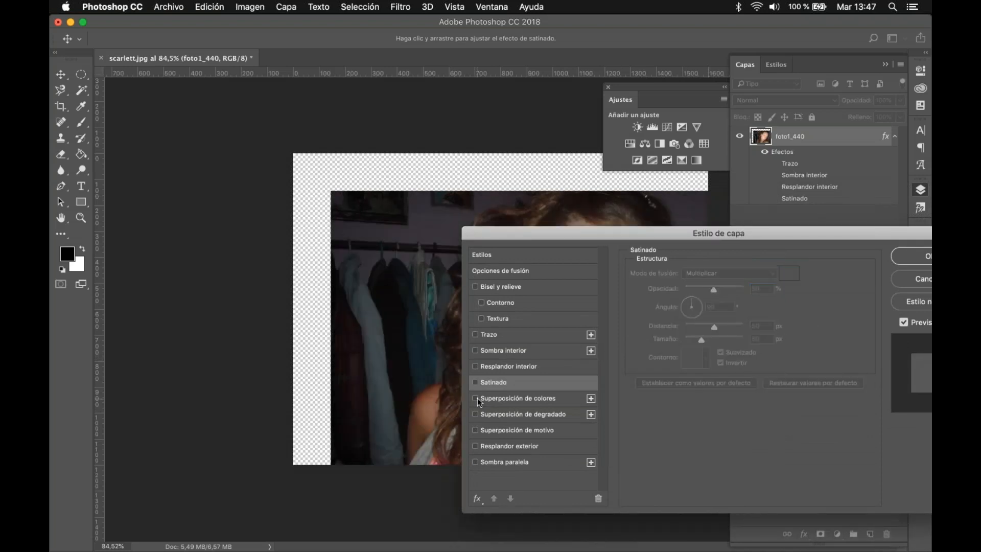
Step: Apply a Superposición de colores effect to the photo and set its blending mode to Multiplicar
{"action": "left_click", "coordinate": [475, 399]}
{"action": "left_click", "coordinate": [518, 398]}
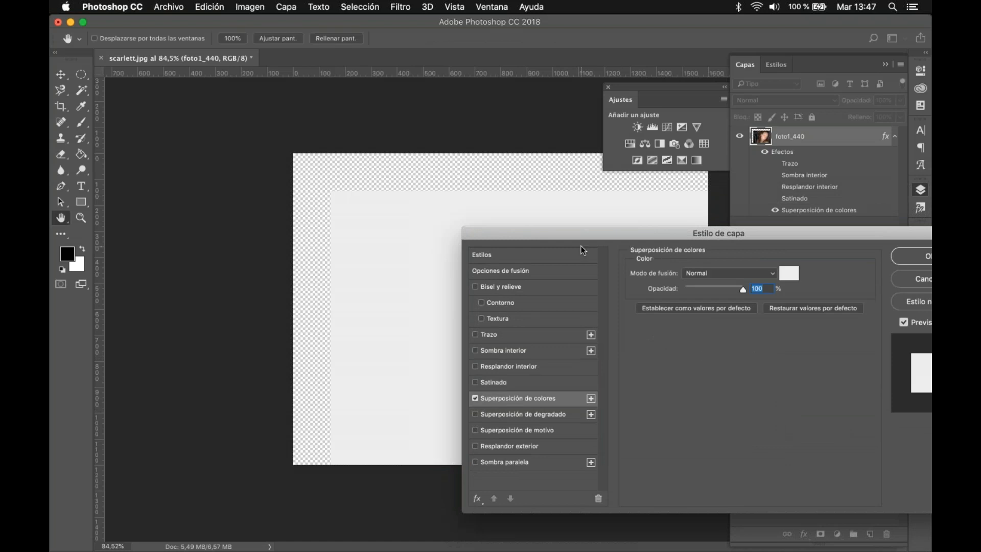
{"action": "left_click", "coordinate": [840, 259]}
{"action": "left_click", "coordinate": [822, 295]}
{"action": "left_click", "coordinate": [824, 250]}
{"action": "left_click", "coordinate": [835, 258]}
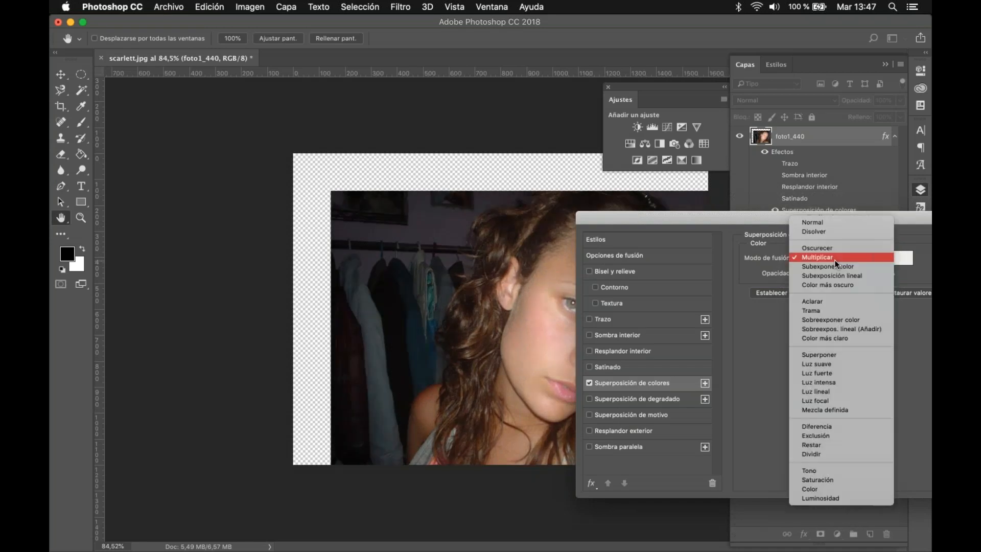
{"action": "left_click", "coordinate": [756, 329]}
Step: Set the colour of the overlay effect to red e52e2e
{"action": "left_click", "coordinate": [904, 258]}
{"action": "left_click", "coordinate": [598, 248]}
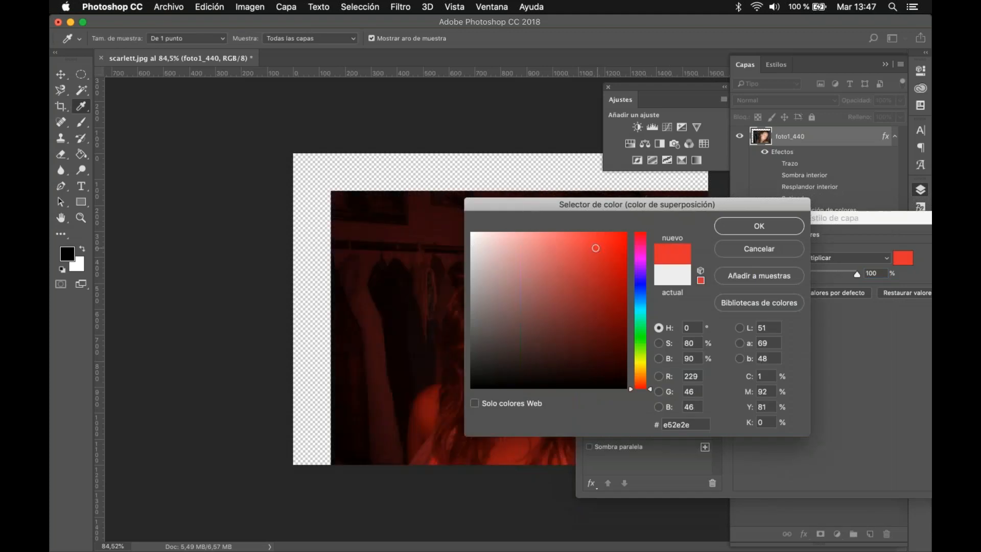
{"action": "left_click", "coordinate": [767, 220]}
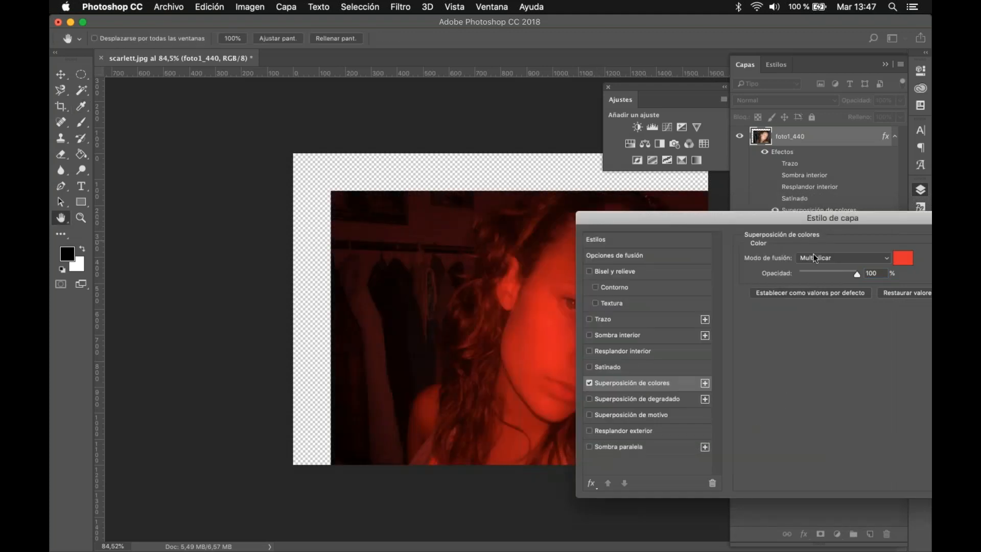
Step: Compare the Aclarar and Luz suave blending modes on the red overlay, and switch off Superposición de colores
{"action": "left_click", "coordinate": [821, 259]}
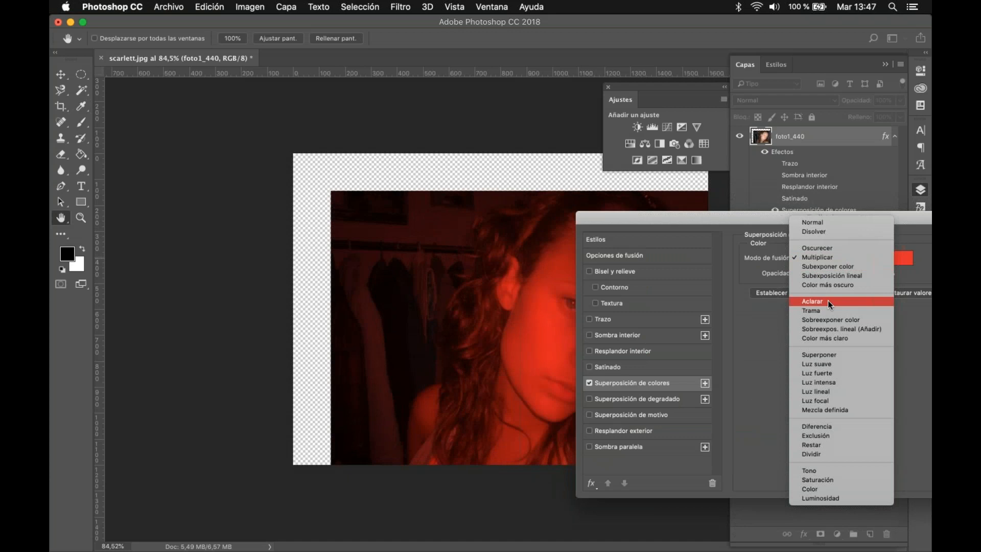
{"action": "left_click", "coordinate": [829, 301]}
{"action": "left_click", "coordinate": [828, 259]}
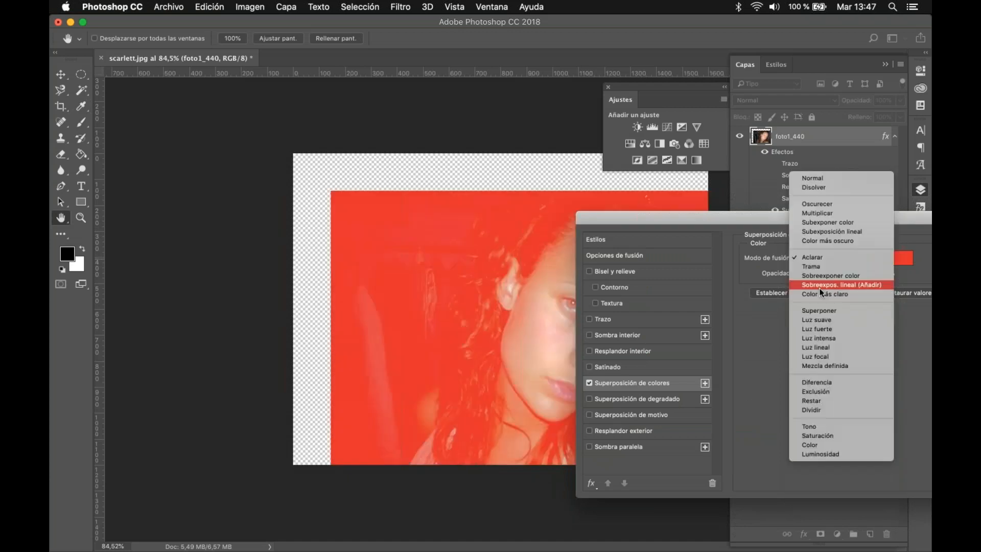
{"action": "left_click", "coordinate": [823, 318]}
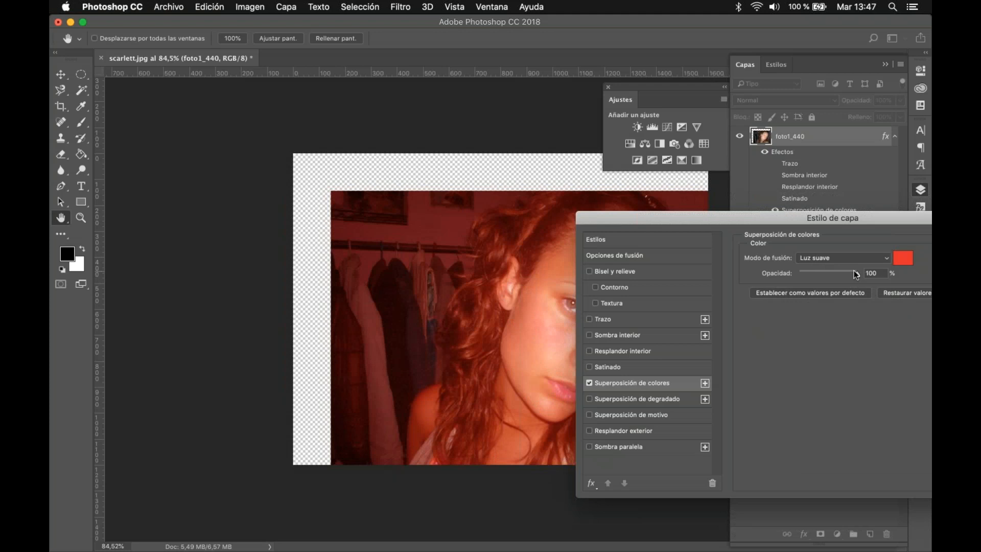
{"action": "left_click_drag", "start_coordinate": [811, 218], "coordinate": [762, 218]}
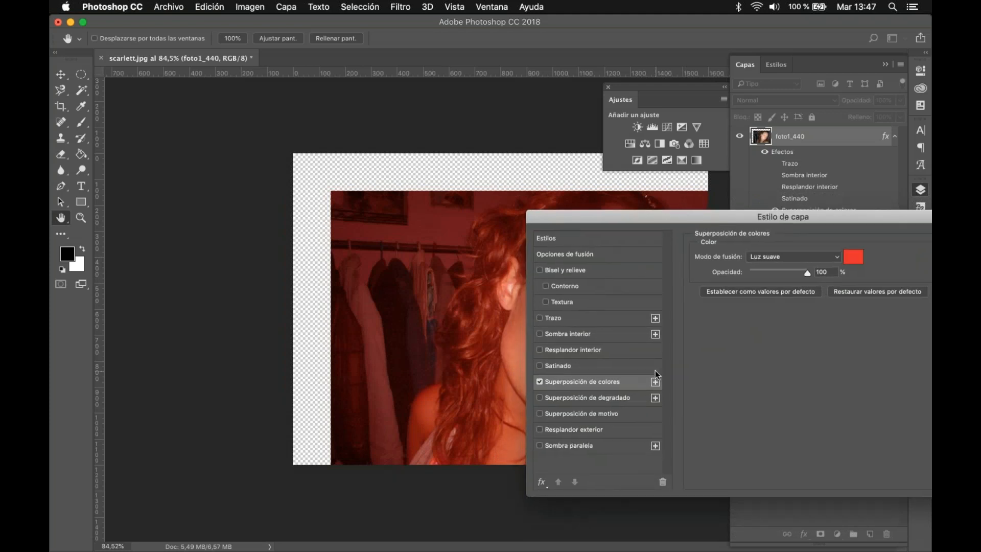
{"action": "left_click", "coordinate": [539, 381]}
Step: Apply a Superposición de degradado effect to the photo and set its angle to 13°
{"action": "left_click", "coordinate": [540, 397]}
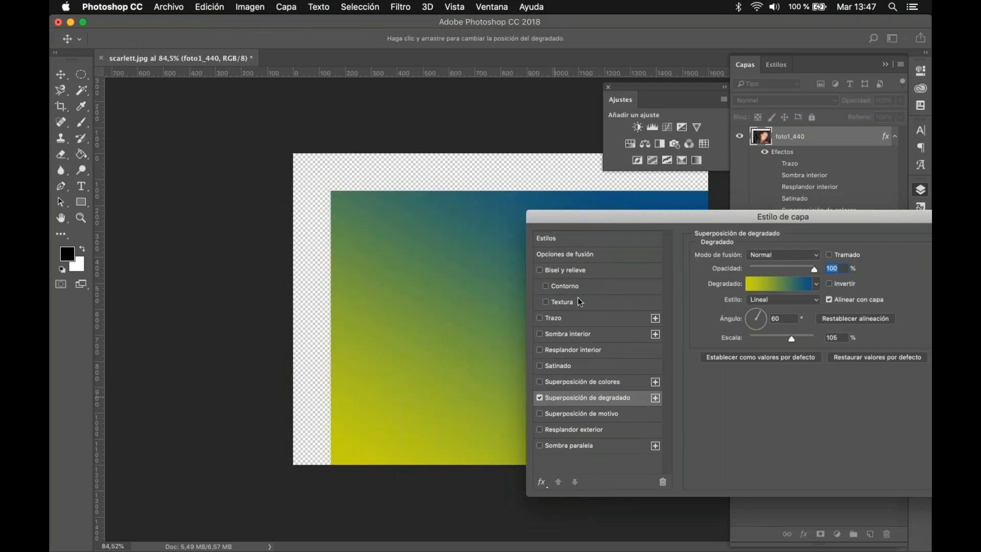
{"action": "left_click_drag", "start_coordinate": [583, 213], "coordinate": [603, 234]}
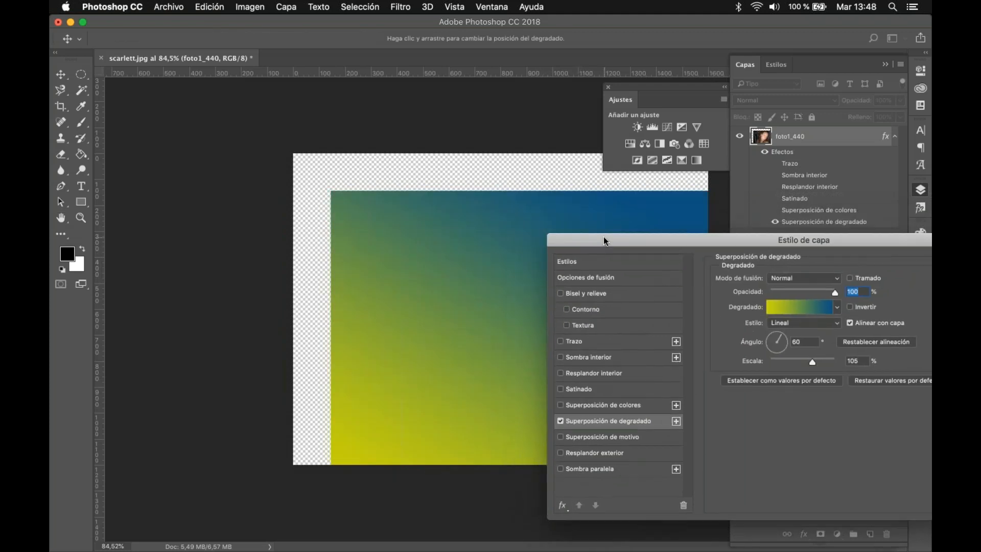
{"action": "left_click", "coordinate": [787, 341]}
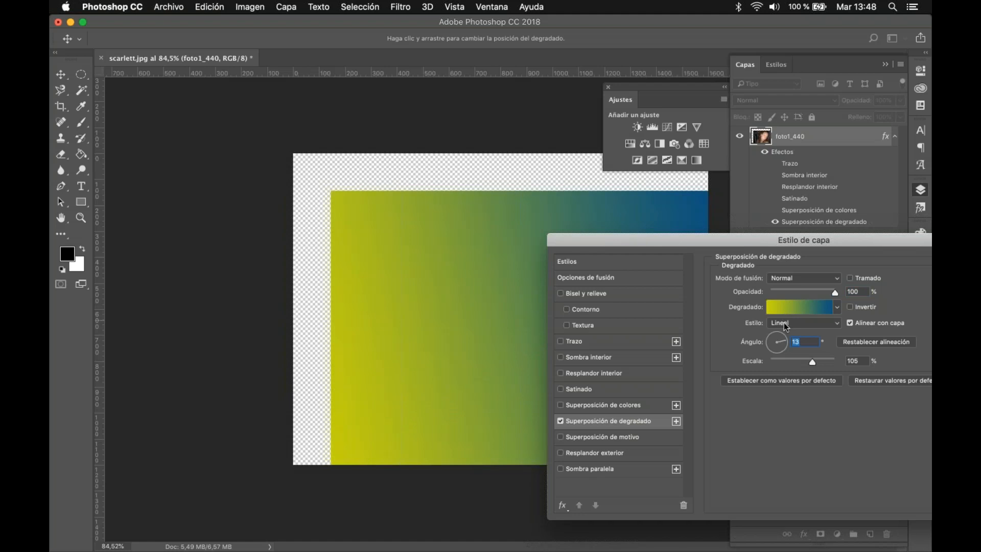
Step: Edit the overlay gradient by darkening its yellow stop to olive and moving the opacity midpoint to 75%
{"action": "left_click", "coordinate": [790, 302]}
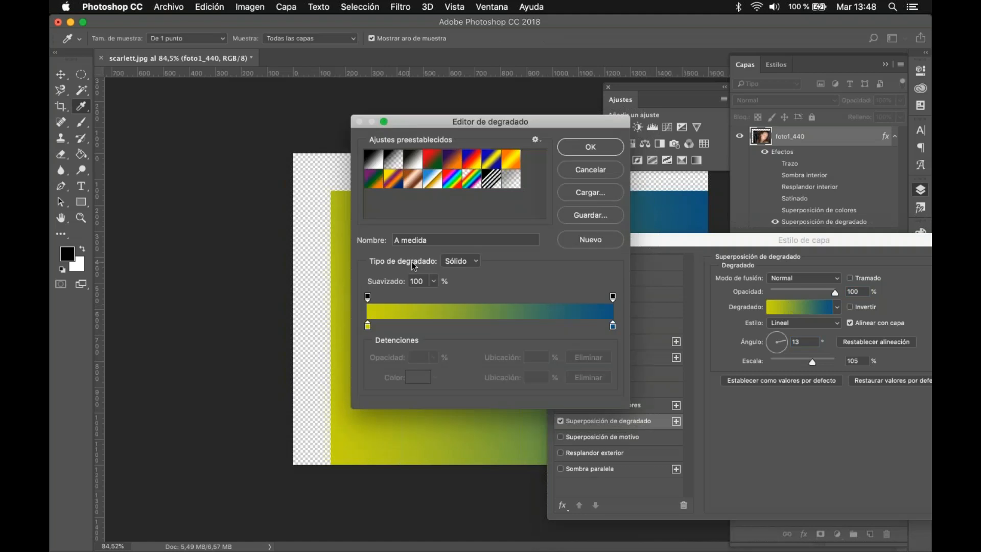
{"action": "double_click", "coordinate": [368, 326]}
{"action": "left_click_drag", "start_coordinate": [606, 285], "coordinate": [596, 324]}
{"action": "left_click", "coordinate": [759, 226]}
{"action": "left_click", "coordinate": [612, 326]}
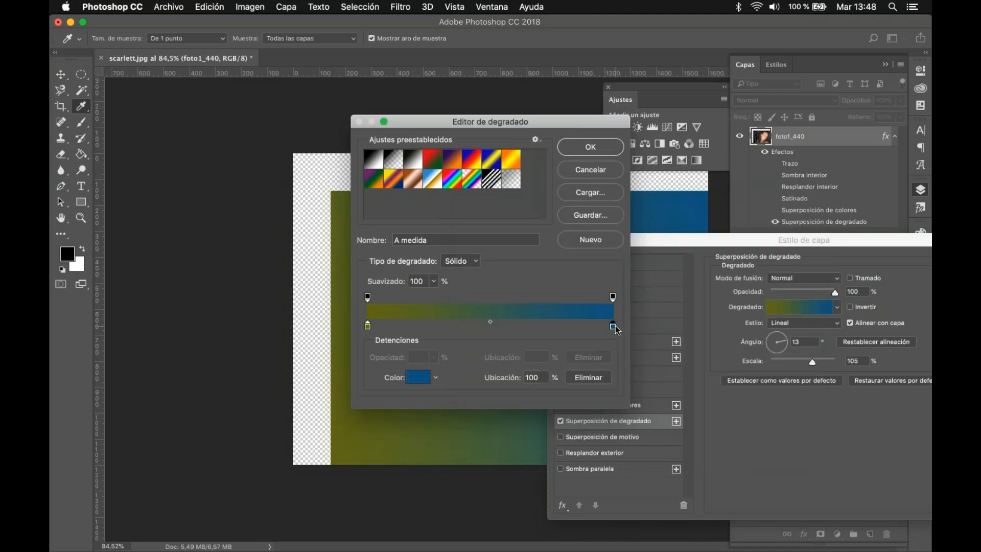
{"action": "left_click", "coordinate": [613, 296]}
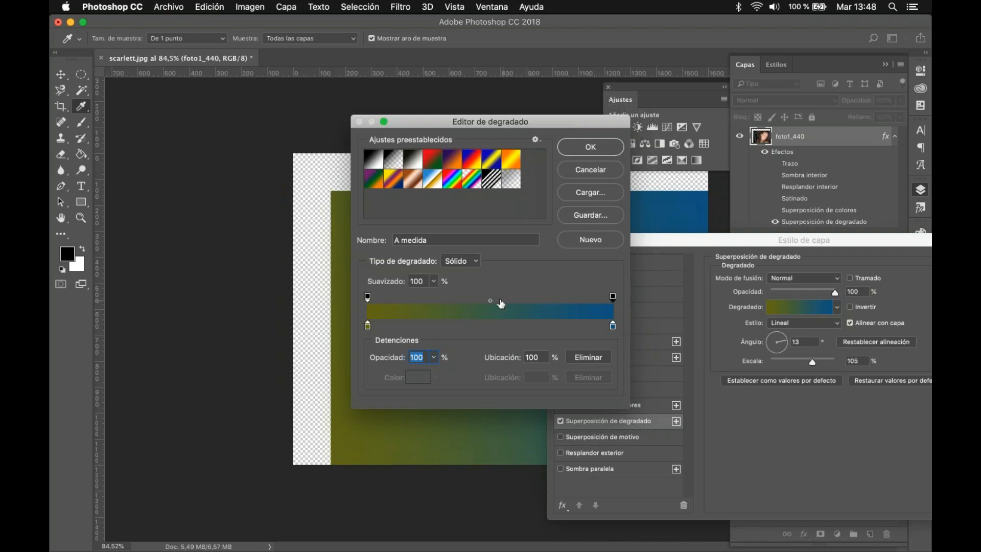
{"action": "left_click_drag", "start_coordinate": [491, 301], "coordinate": [551, 300]}
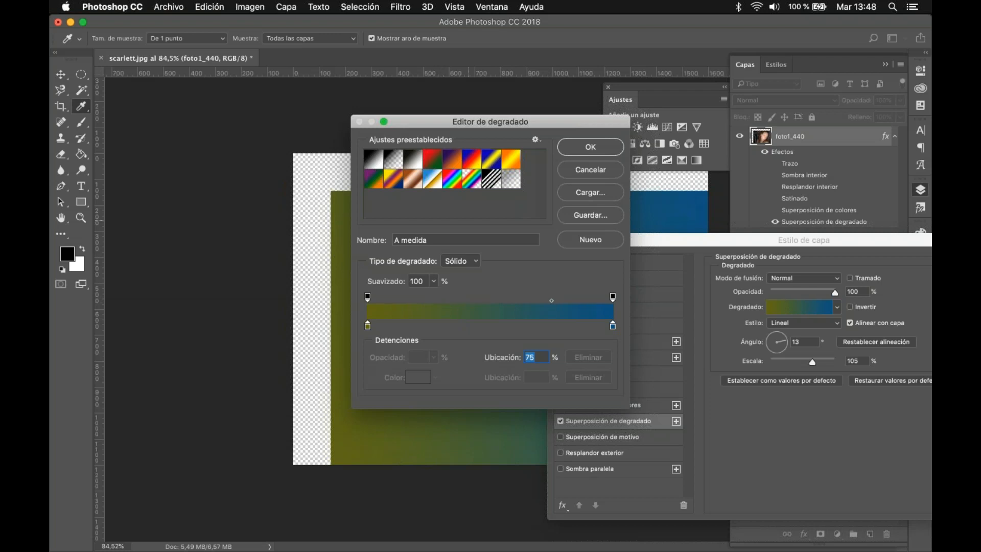
{"action": "key", "text": "Return"}
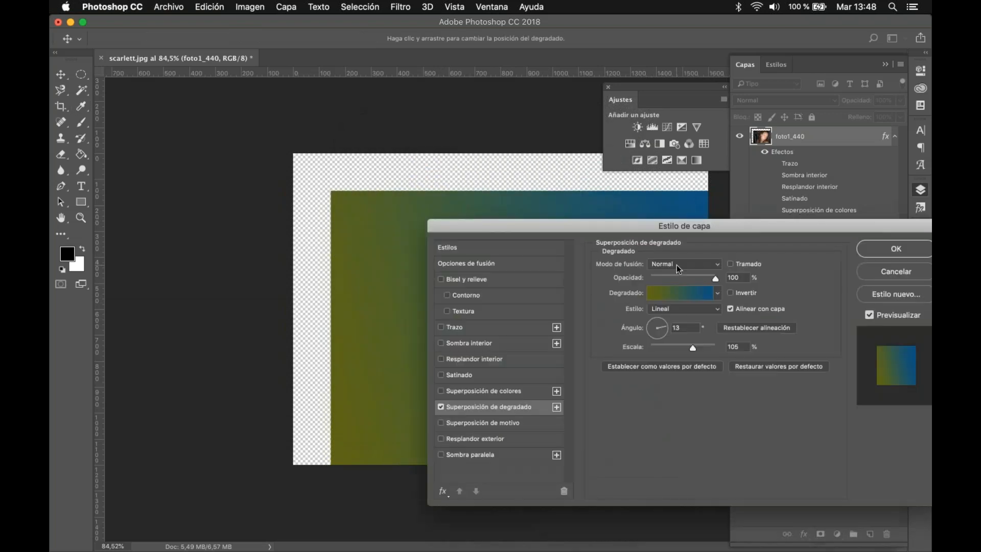
Step: Compare blending modes such as Trama and Aclarar on the gradient overlay, and return it to Normal
{"action": "left_click", "coordinate": [679, 264]}
{"action": "left_click", "coordinate": [686, 284]}
{"action": "left_click", "coordinate": [681, 264]}
{"action": "left_click", "coordinate": [665, 317]}
{"action": "left_click", "coordinate": [673, 259]}
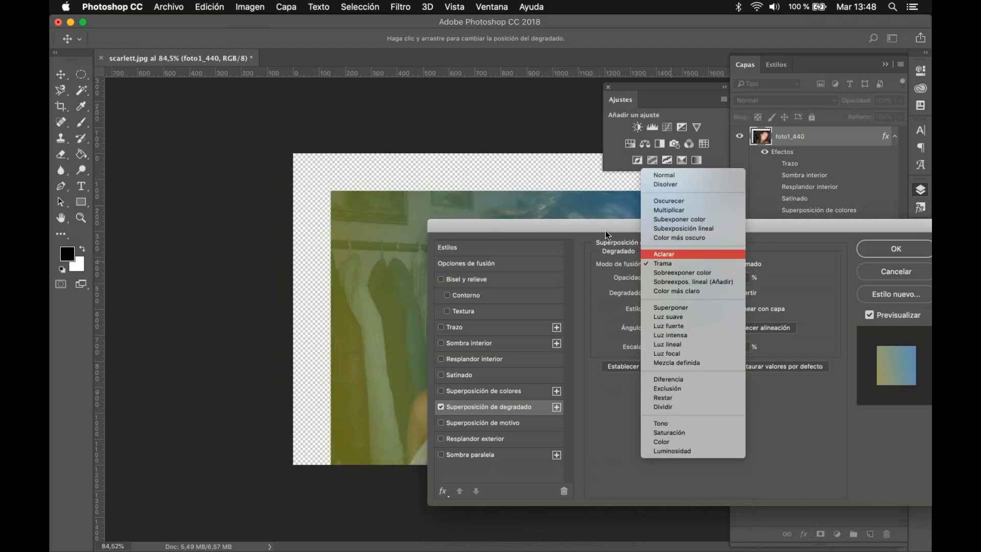
{"action": "left_click_drag", "start_coordinate": [581, 226], "coordinate": [566, 239]}
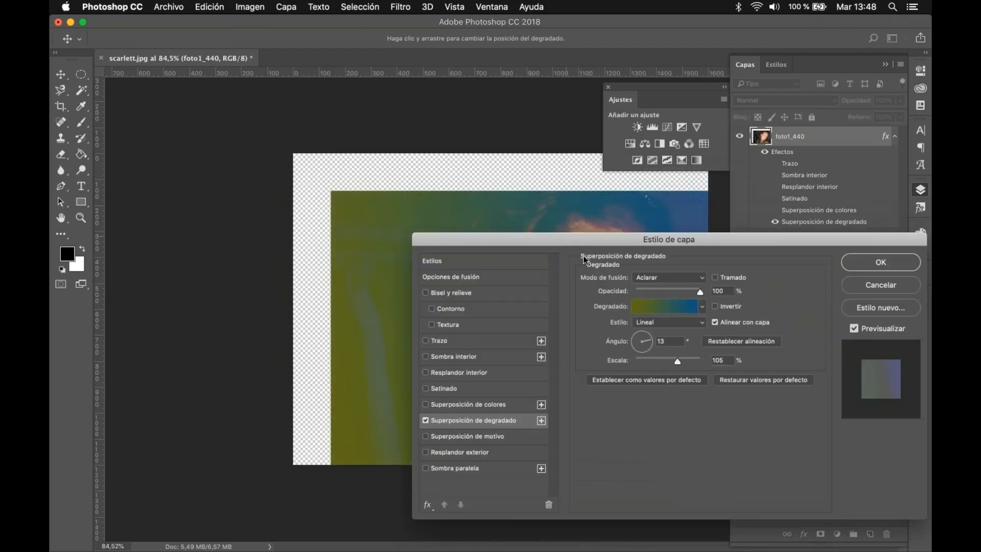
{"action": "left_click", "coordinate": [678, 276]}
{"action": "left_click", "coordinate": [670, 199]}
Step: Compare the gradient's Radial, Ángulo and Reflejado styles, and switch off Superposición de degradado
{"action": "left_click", "coordinate": [665, 319]}
{"action": "left_click", "coordinate": [660, 332]}
{"action": "left_click_drag", "start_coordinate": [631, 244], "coordinate": [730, 228]}
{"action": "left_click", "coordinate": [756, 304]}
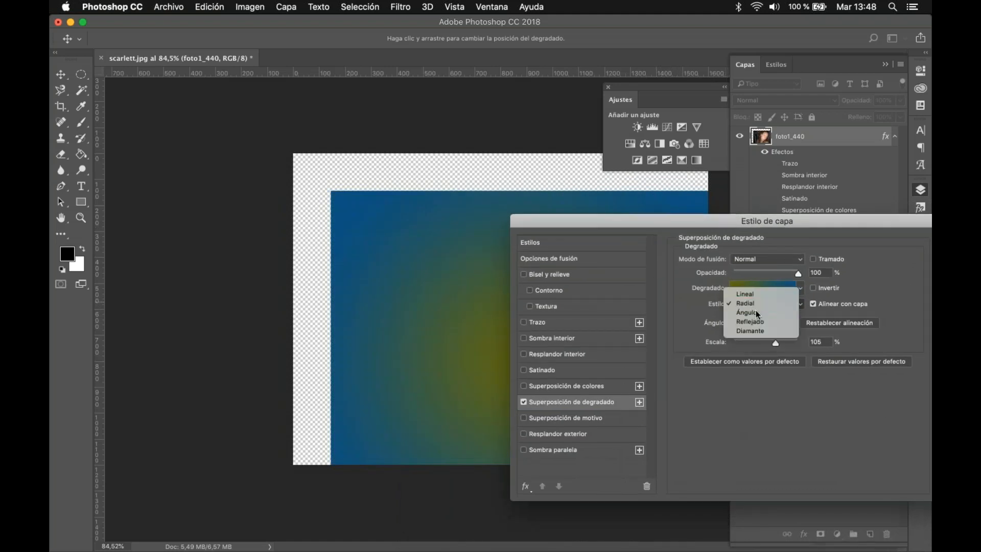
{"action": "left_click", "coordinate": [757, 312]}
{"action": "left_click", "coordinate": [758, 304]}
{"action": "left_click", "coordinate": [757, 314]}
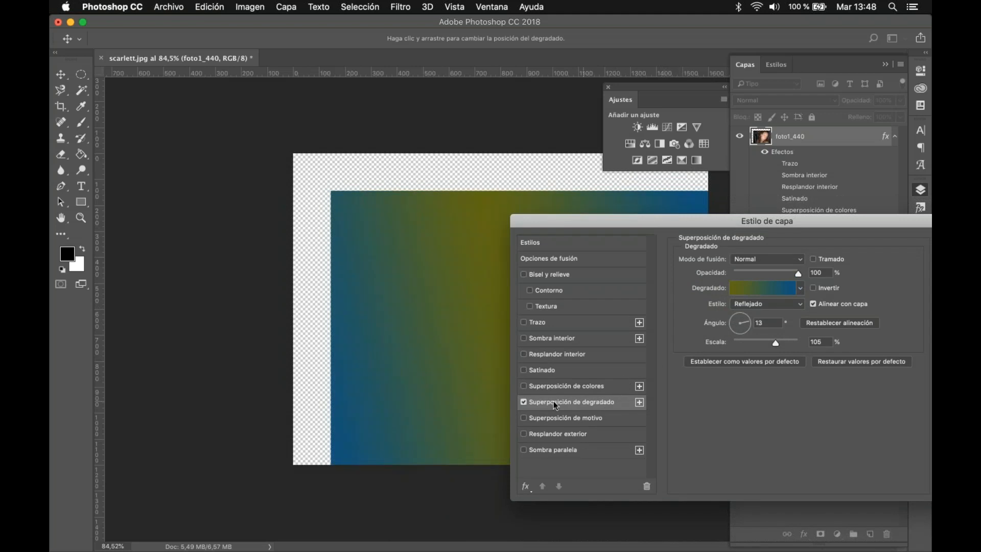
{"action": "left_click", "coordinate": [523, 401]}
Step: Try a Superposición de motivo at 28% opacity and 149% scale in Multiplicar mode, and switch it off
{"action": "left_click", "coordinate": [523, 418]}
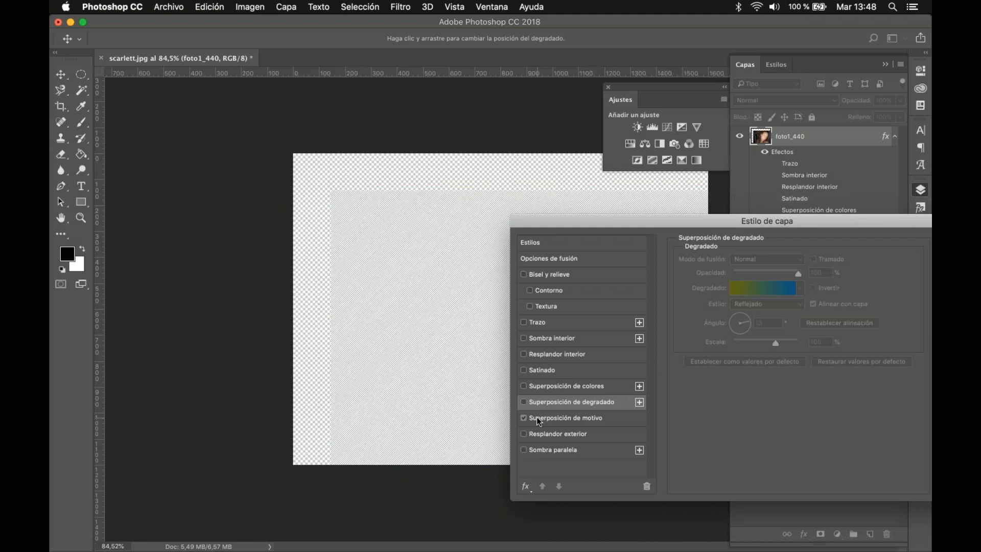
{"action": "left_click", "coordinate": [537, 416]}
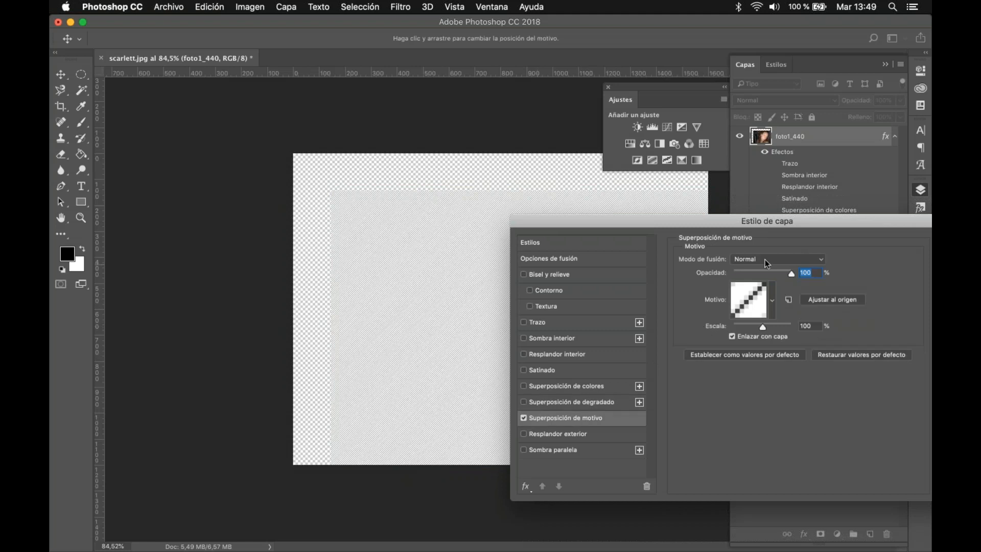
{"action": "left_click_drag", "start_coordinate": [763, 326], "coordinate": [763, 328]}
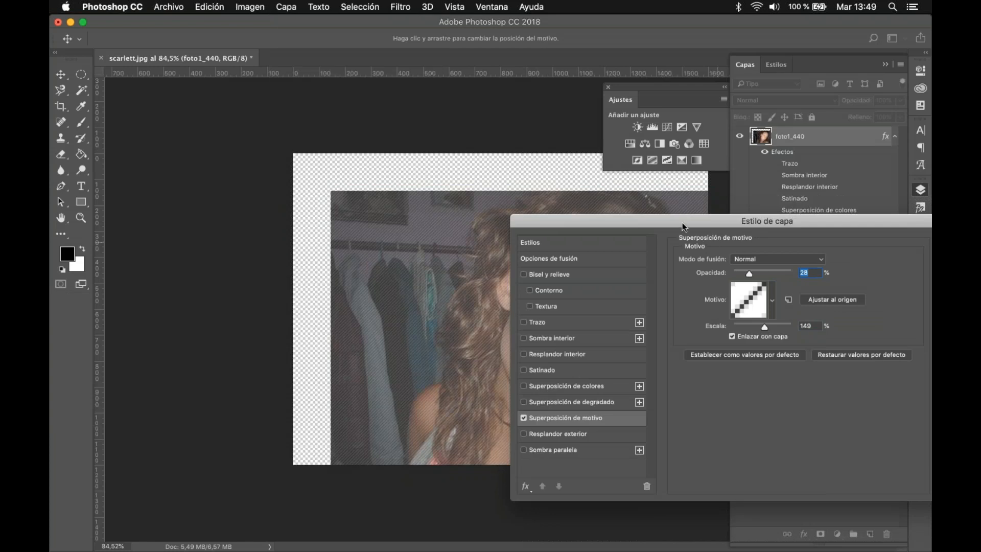
{"action": "left_click", "coordinate": [750, 257]}
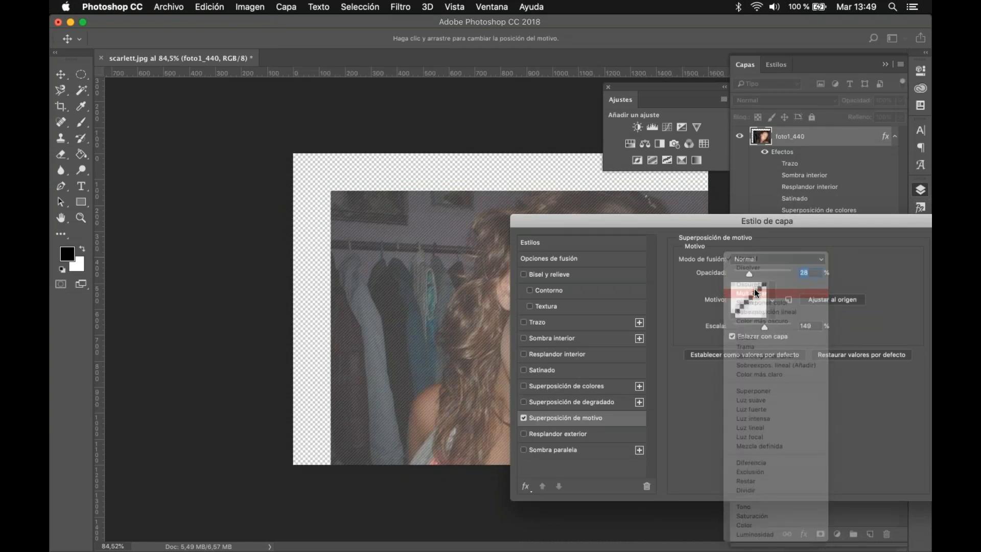
{"action": "left_click", "coordinate": [757, 293]}
{"action": "left_click_drag", "start_coordinate": [687, 223], "coordinate": [541, 179]}
{"action": "left_click", "coordinate": [380, 374]}
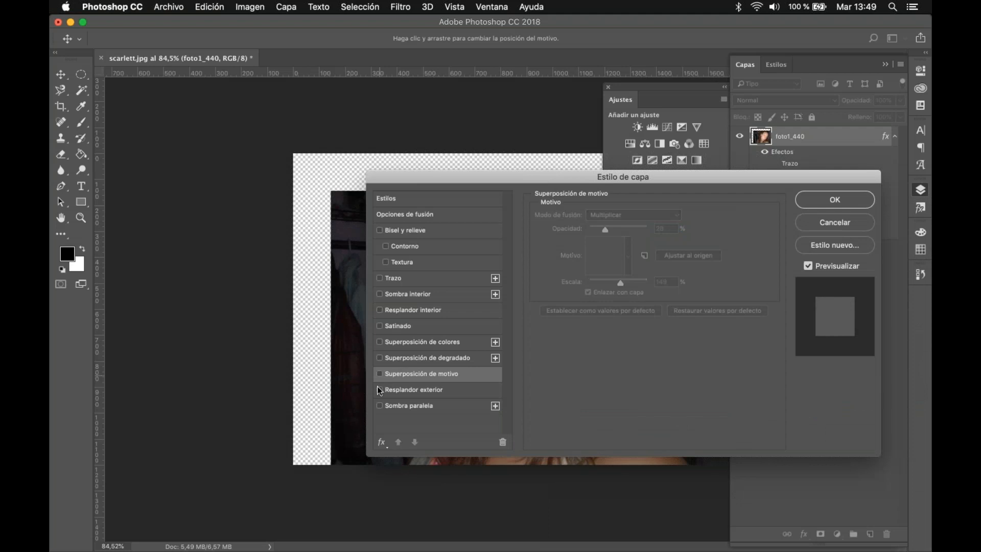
Step: Try the Resplandor exterior effect on the photo and switch it off
{"action": "left_click", "coordinate": [380, 390]}
{"action": "left_click", "coordinate": [412, 391]}
{"action": "left_click", "coordinate": [432, 311]}
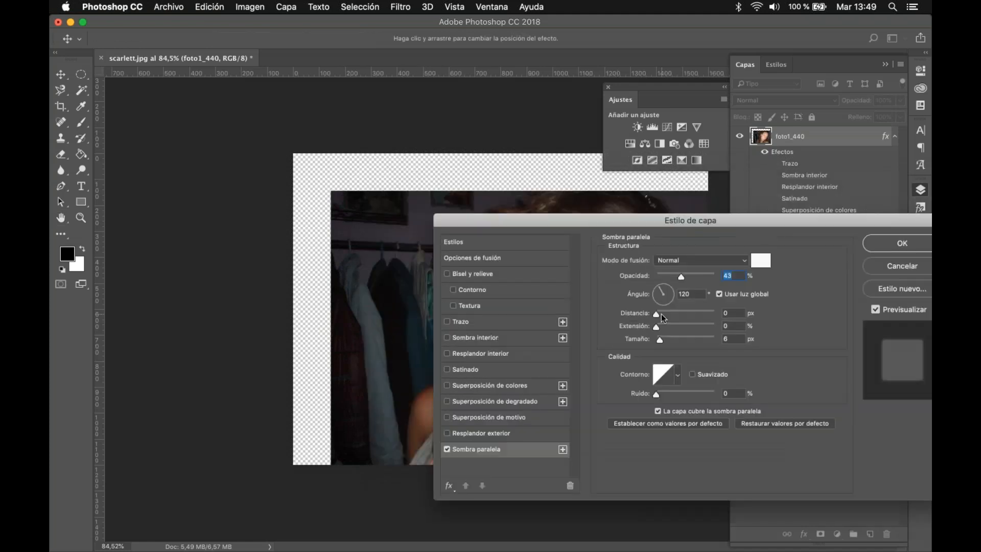
Step: Give the photo a red Sombra paralela with angle -50°, distance 9 px, spread 13% and size 46 px
{"action": "left_click_drag", "start_coordinate": [658, 314], "coordinate": [677, 305]}
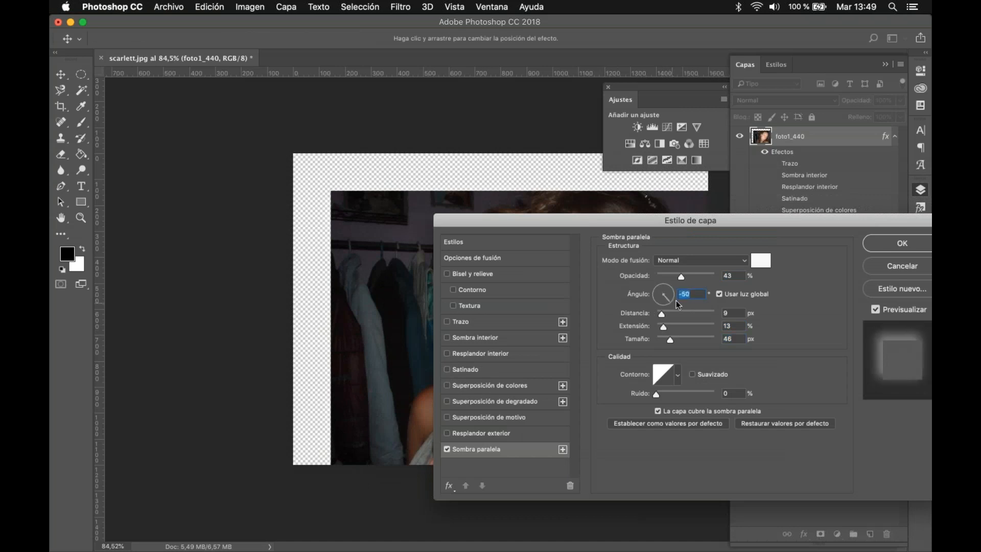
{"action": "left_click", "coordinate": [760, 261]}
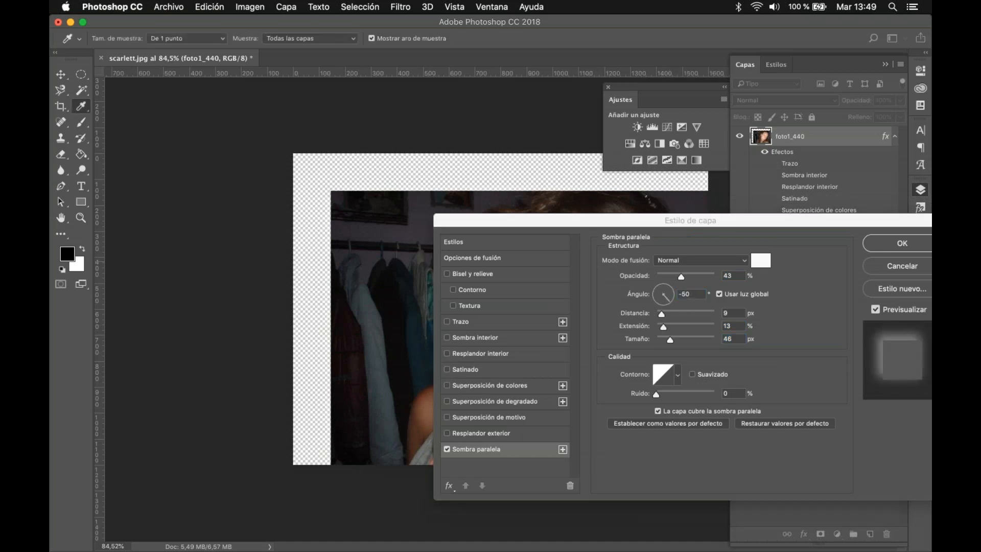
{"action": "left_click", "coordinate": [756, 226]}
{"action": "left_click_drag", "start_coordinate": [735, 221], "coordinate": [677, 221]}
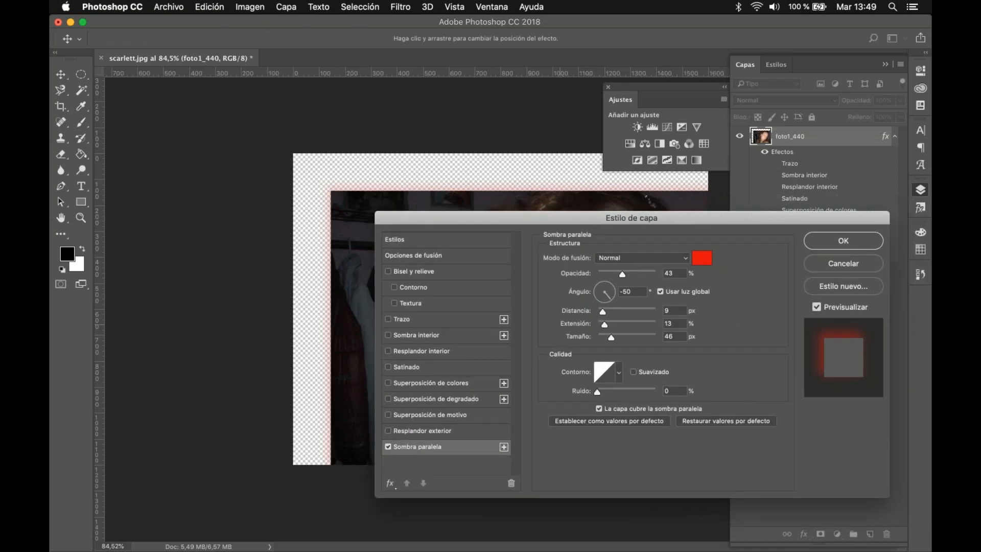
Step: Strengthen the red drop shadow with 100% opacity, distance 25 px, spread 13% and size 35 px
{"action": "left_click_drag", "start_coordinate": [603, 310], "coordinate": [593, 338]}
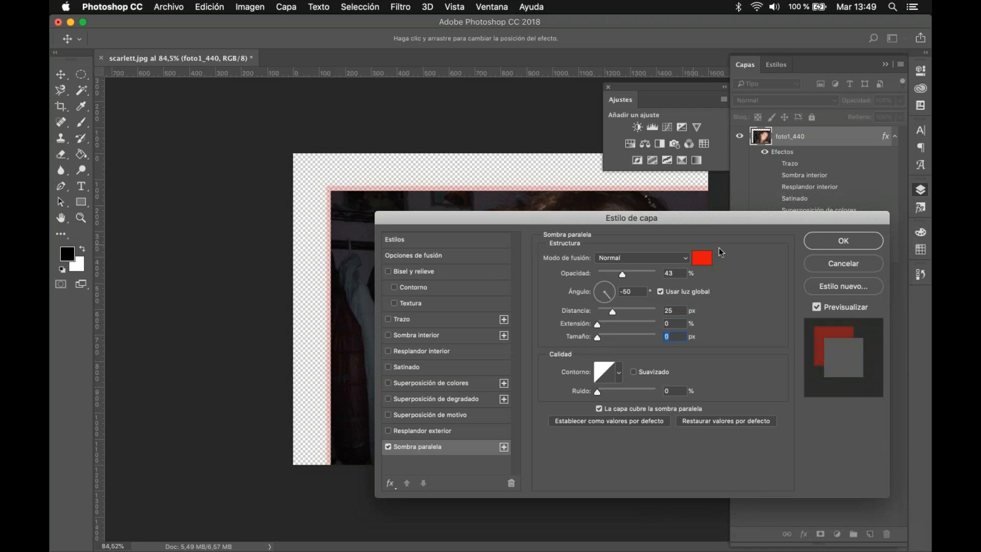
{"action": "left_click", "coordinate": [620, 269]}
{"action": "type", "text": "100"}
{"action": "left_click_drag", "start_coordinate": [603, 326], "coordinate": [610, 332]}
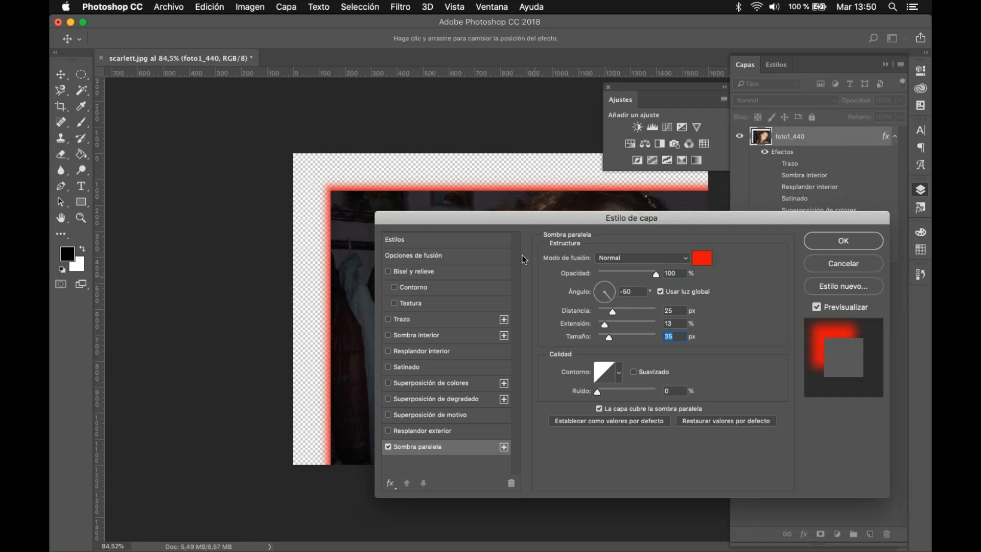
Step: Soften the drop shadow to 41% opacity in black, with distance 15 px and spread 0%
{"action": "left_click", "coordinate": [621, 274]}
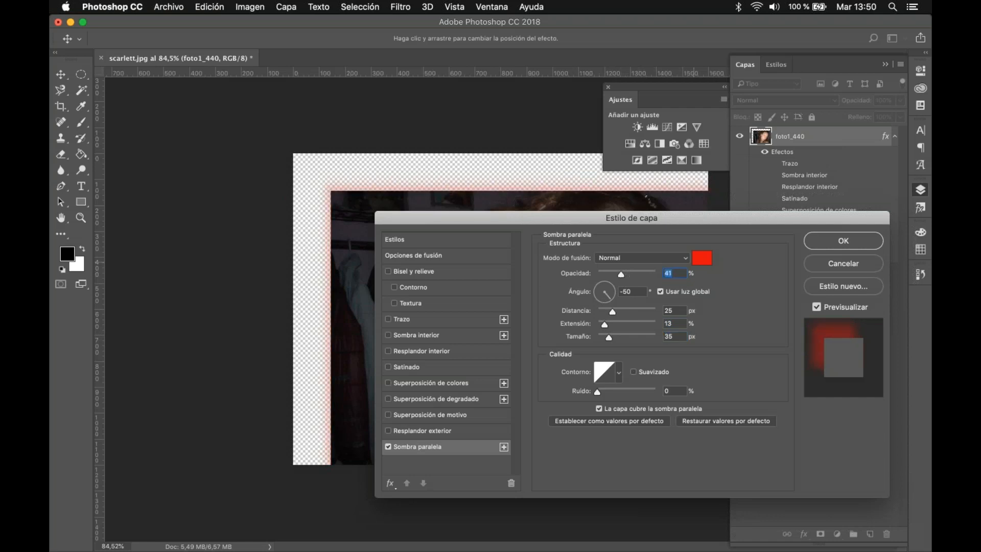
{"action": "left_click", "coordinate": [701, 258]}
{"action": "left_click", "coordinate": [730, 232]}
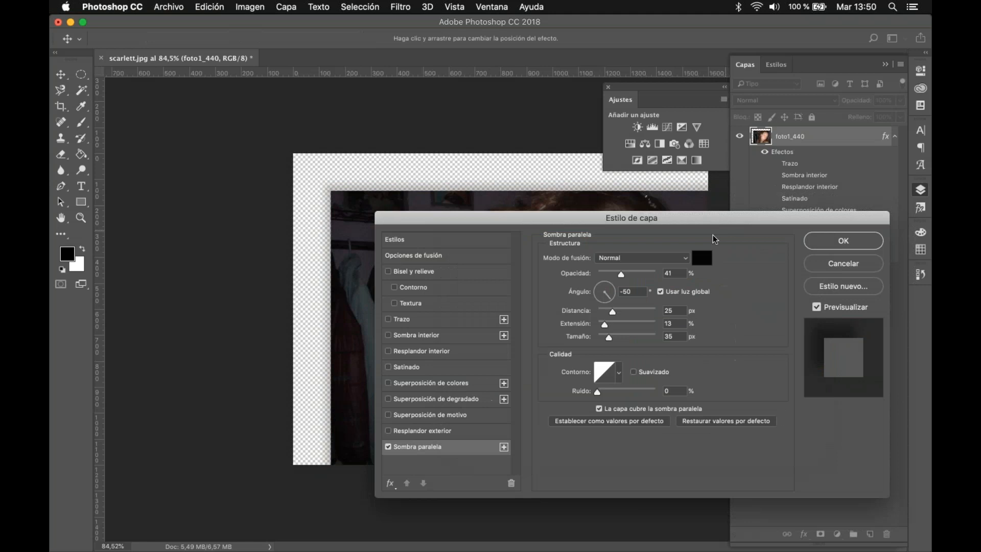
{"action": "left_click_drag", "start_coordinate": [613, 311], "coordinate": [596, 325]}
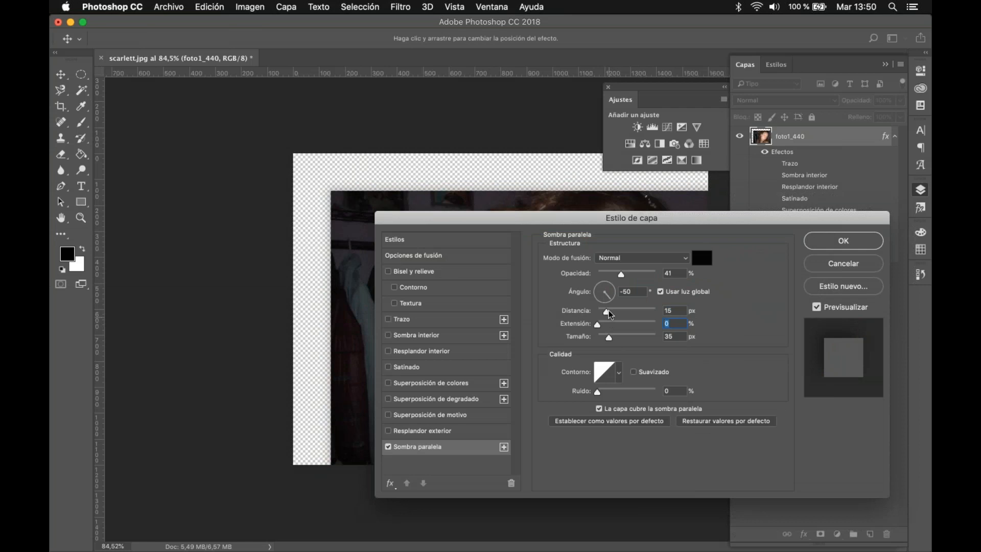
Step: View the contour presets of the drop shadow without choosing one and apply the layer style
{"action": "left_click", "coordinate": [617, 374]}
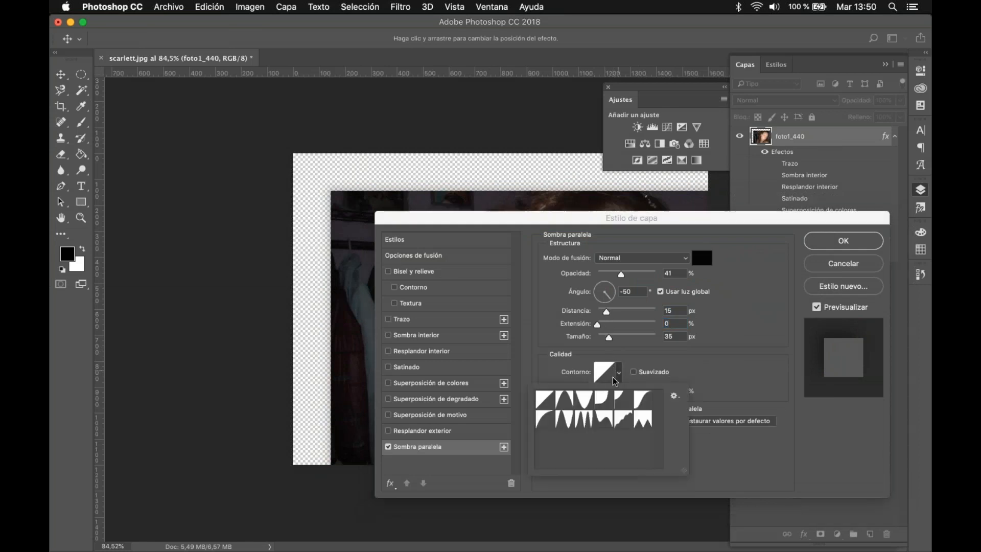
{"action": "left_click", "coordinate": [758, 344]}
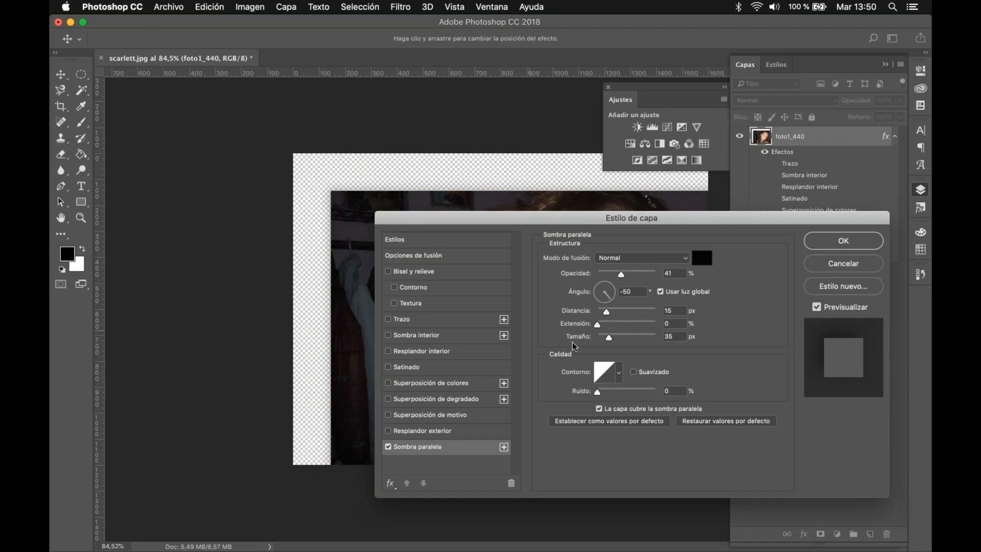
{"action": "left_click", "coordinate": [857, 244]}
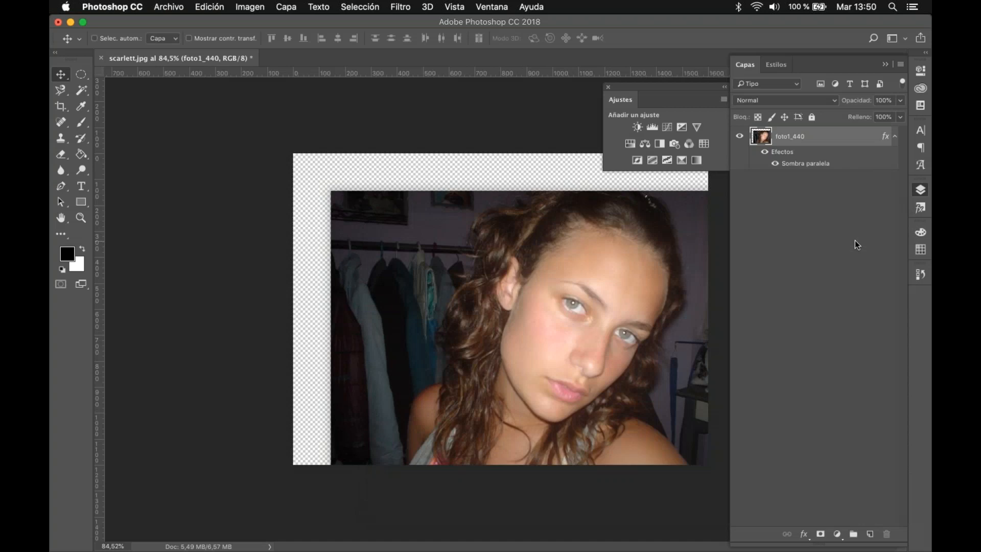
Step: Reselect the foto1_440 layer and move the photo up and to the left so it covers the whole canvas
{"action": "left_click", "coordinate": [818, 245]}
{"action": "left_click", "coordinate": [362, 285]}
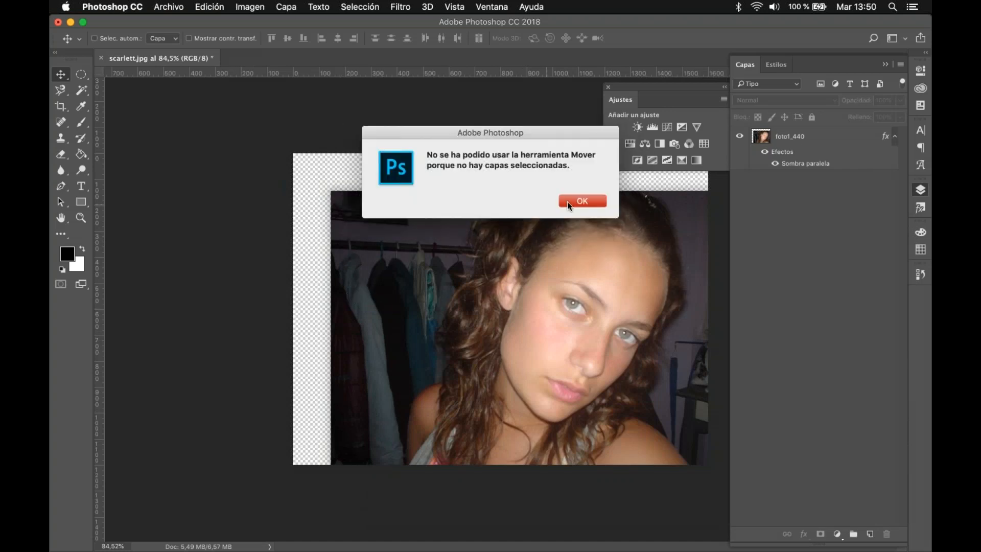
{"action": "left_click", "coordinate": [593, 203]}
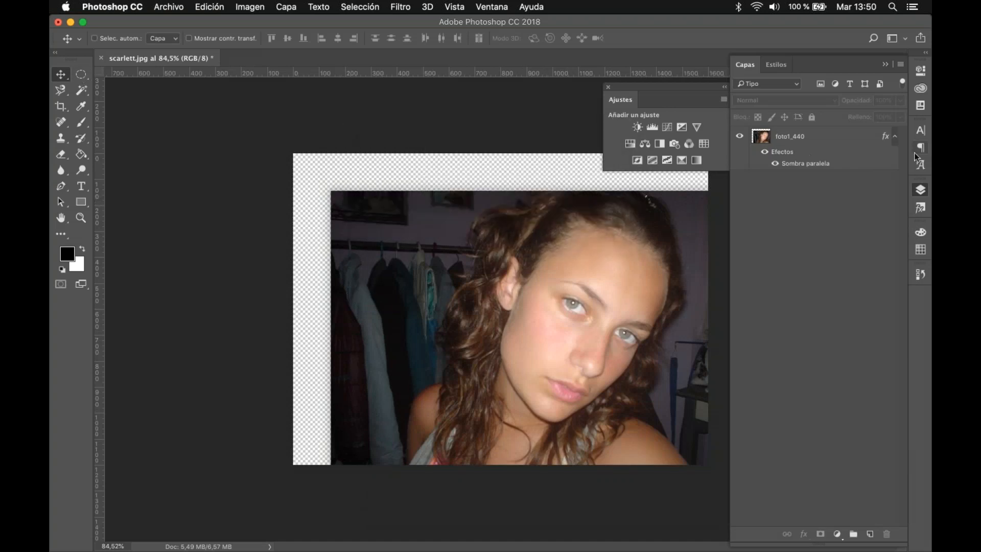
{"action": "left_click", "coordinate": [806, 143]}
{"action": "left_click_drag", "start_coordinate": [548, 302], "coordinate": [510, 265]}
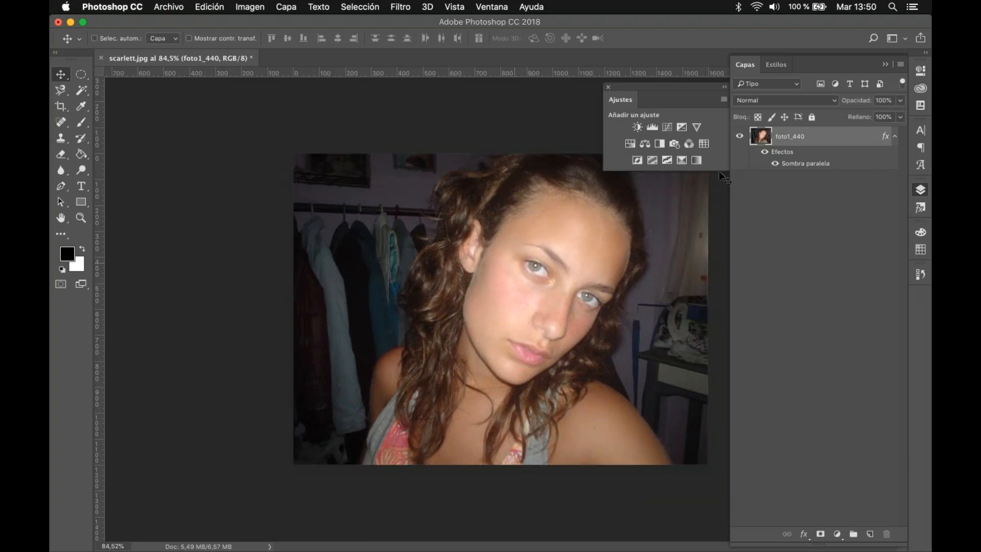
Step: Add a Tono/saturación adjustment layer with luminosity +10 and a Brillo/contraste adjustment layer with brightness 21 and contrast 15
{"action": "left_click", "coordinate": [630, 143]}
{"action": "mouse_move", "coordinate": [813, 194]}
{"action": "left_mouse_down"}
{"action": "mouse_move", "coordinate": [828, 199]}
{"action": "mouse_move", "coordinate": [820, 192]}
{"action": "left_mouse_up"}
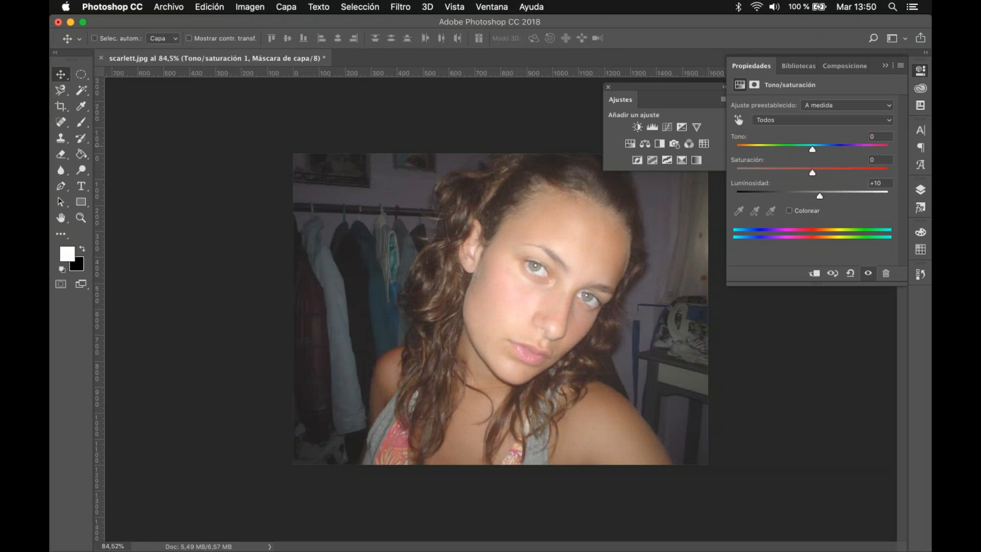
{"action": "left_click", "coordinate": [637, 126]}
{"action": "mouse_move", "coordinate": [813, 158]}
{"action": "left_mouse_down"}
{"action": "mouse_move", "coordinate": [850, 162]}
{"action": "mouse_move", "coordinate": [817, 166]}
{"action": "left_mouse_up"}
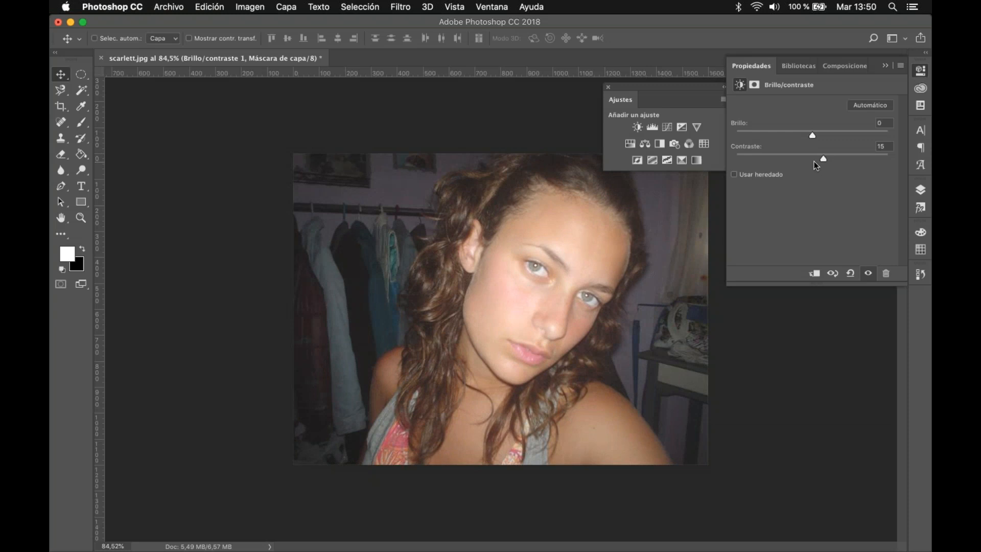
{"action": "mouse_move", "coordinate": [813, 135]}
{"action": "left_mouse_down"}
{"action": "mouse_move", "coordinate": [804, 135]}
{"action": "mouse_move", "coordinate": [823, 135]}
{"action": "left_mouse_up"}
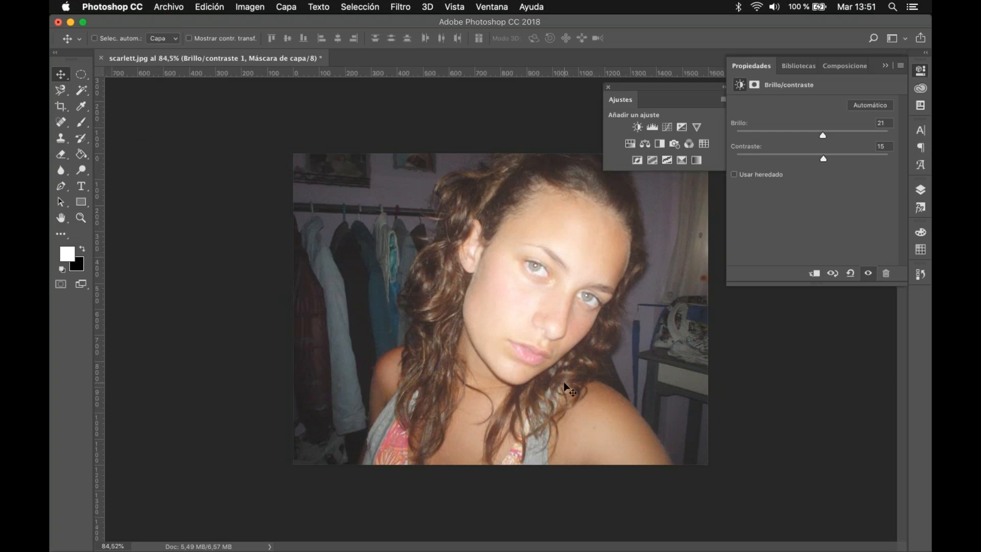
Step: Minimise Photoshop, switch to Chrome and open the GraphicBurger bookmark from the RECURSOS folder inside DISEÑO
{"action": "left_click", "coordinate": [70, 24]}
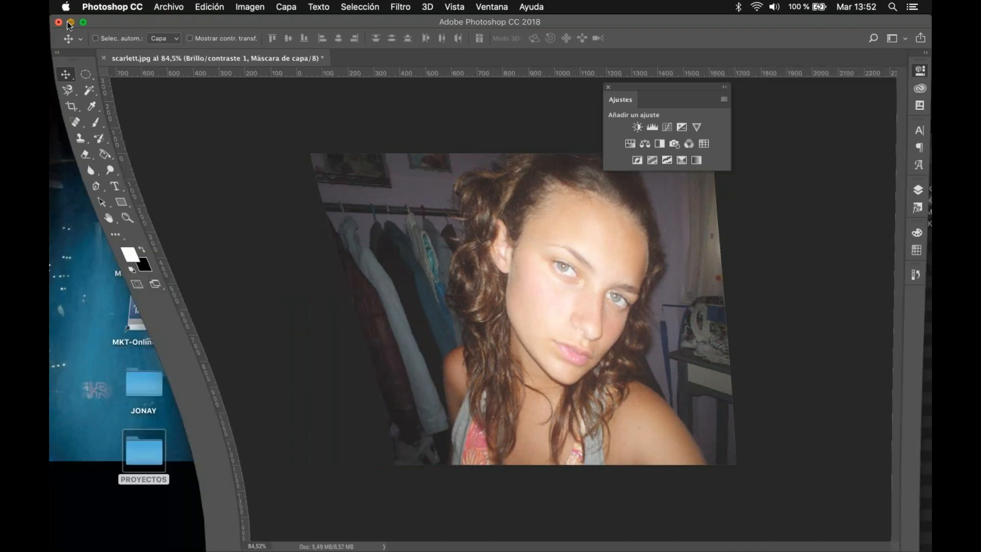
{"action": "left_click", "coordinate": [253, 527]}
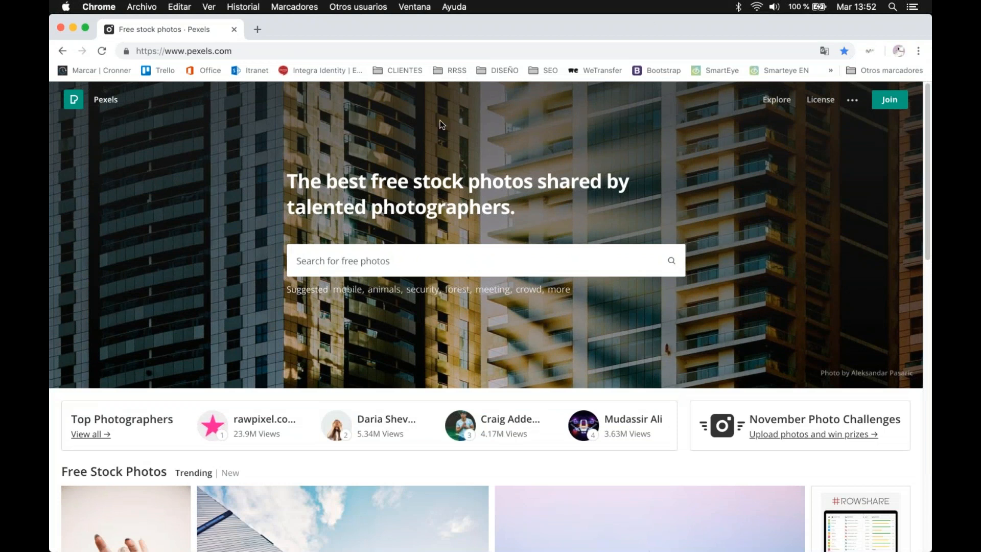
{"action": "left_click", "coordinate": [506, 70]}
{"action": "mouse_move", "coordinate": [540, 109]}
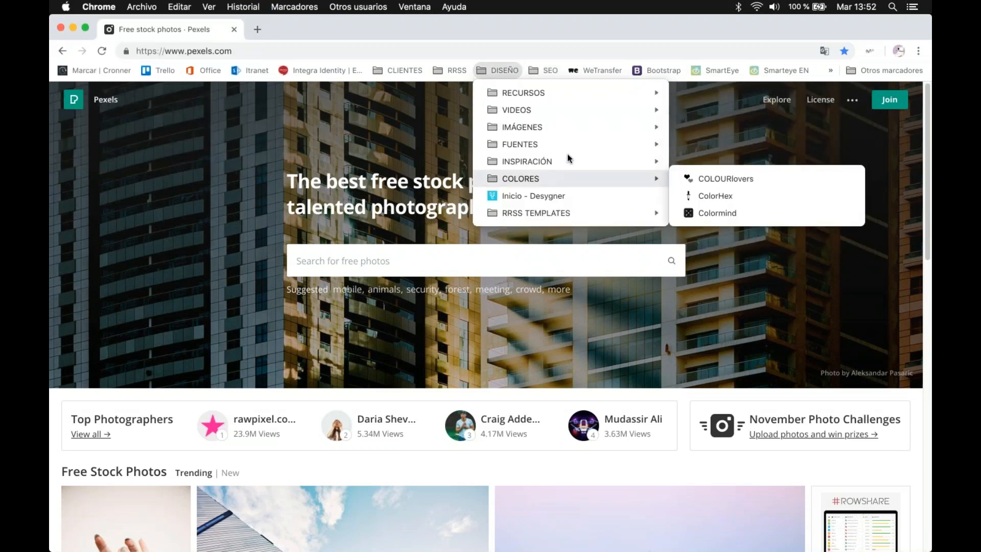
{"action": "mouse_move", "coordinate": [595, 94]}
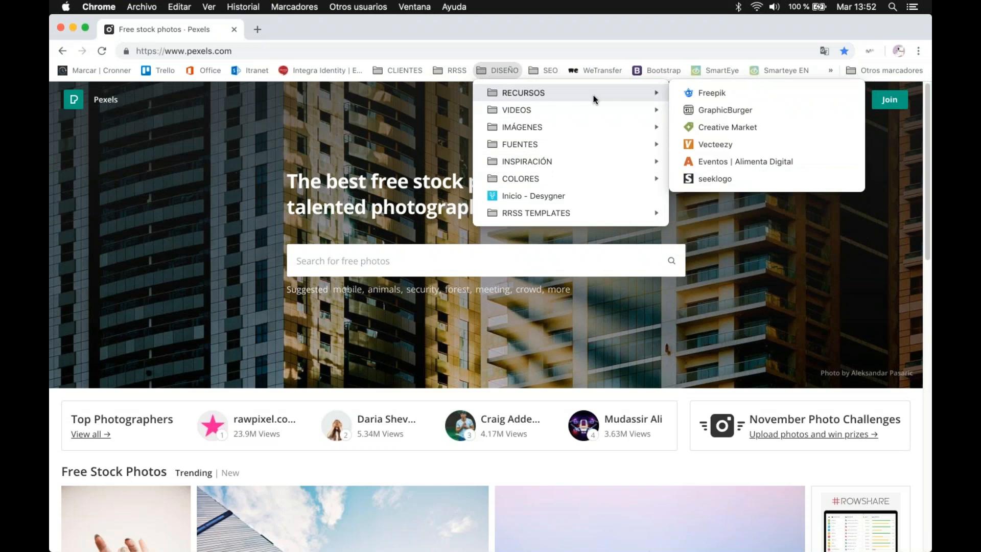
{"action": "left_click", "coordinate": [735, 114]}
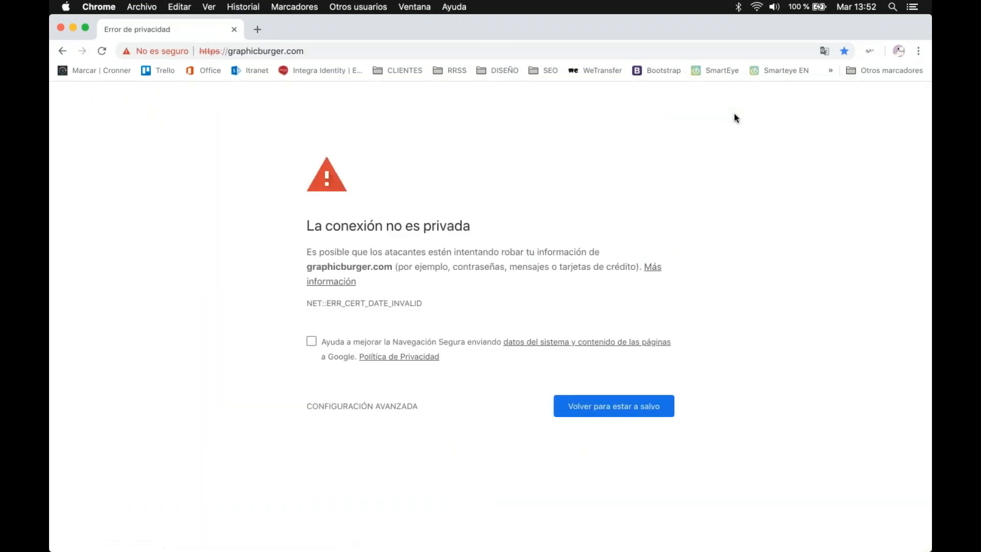
Step: Bypass the browser's privacy warning and continue to graphicburger.com
{"action": "left_click", "coordinate": [380, 406]}
{"action": "scroll", "coordinate": [413, 496], "scroll_direction": "down", "scroll_amount": 1}
{"action": "left_click", "coordinate": [373, 513]}
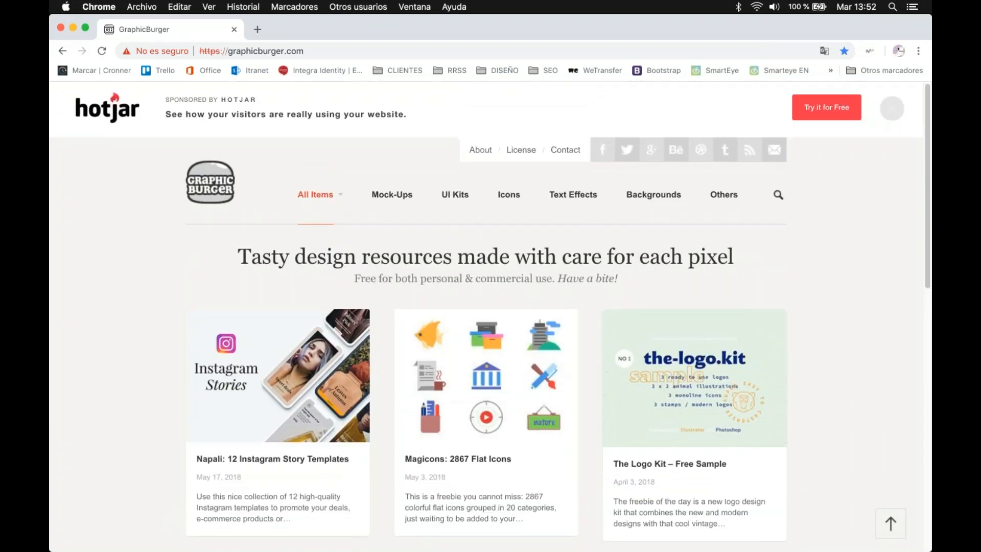
Step: Browse the free design resources listed on the GraphicBurger home page
{"action": "scroll", "coordinate": [313, 289], "scroll_direction": "down", "scroll_amount": 10}
{"action": "scroll", "coordinate": [316, 287], "scroll_direction": "up", "scroll_amount": 10}
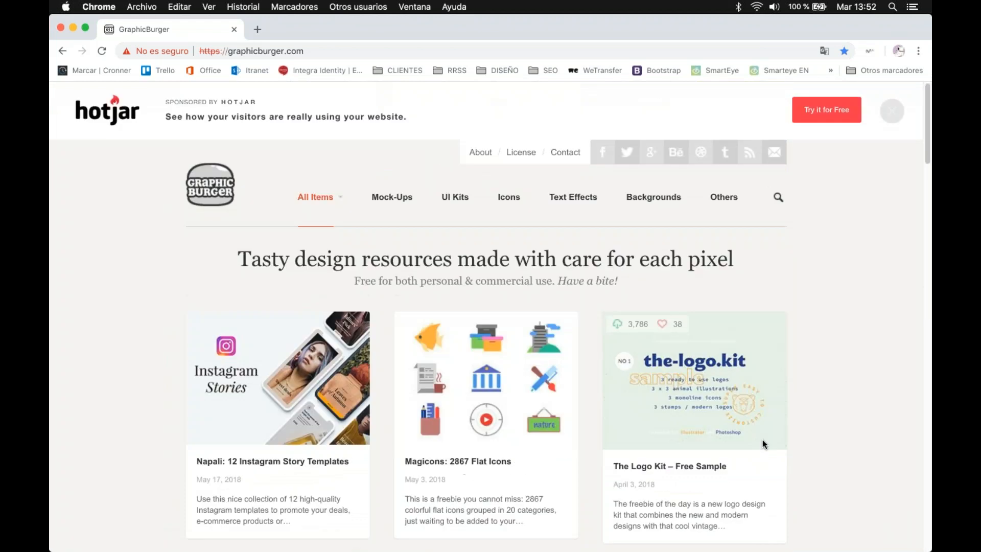
{"action": "scroll", "coordinate": [763, 440], "scroll_direction": "down", "scroll_amount": 12}
{"action": "scroll", "coordinate": [357, 336], "scroll_direction": "down", "scroll_amount": 7}
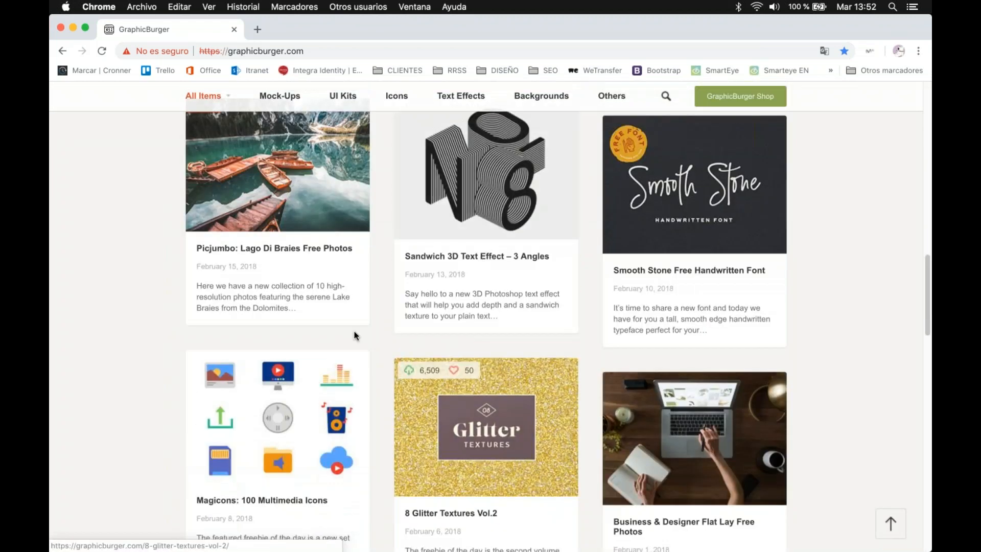
{"action": "scroll", "coordinate": [356, 336], "scroll_direction": "down", "scroll_amount": 10}
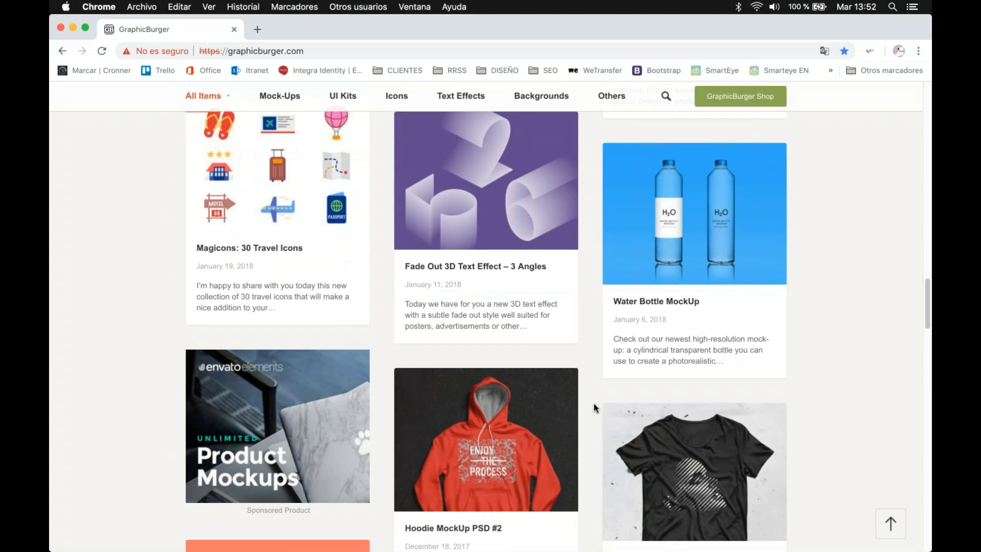
{"action": "scroll", "coordinate": [594, 403], "scroll_direction": "down", "scroll_amount": 5}
{"action": "scroll", "coordinate": [594, 405], "scroll_direction": "up", "scroll_amount": 15}
Step: Show the Mock-Ups category and look through the available PSD mockups for a suitable frame
{"action": "left_click", "coordinate": [393, 200]}
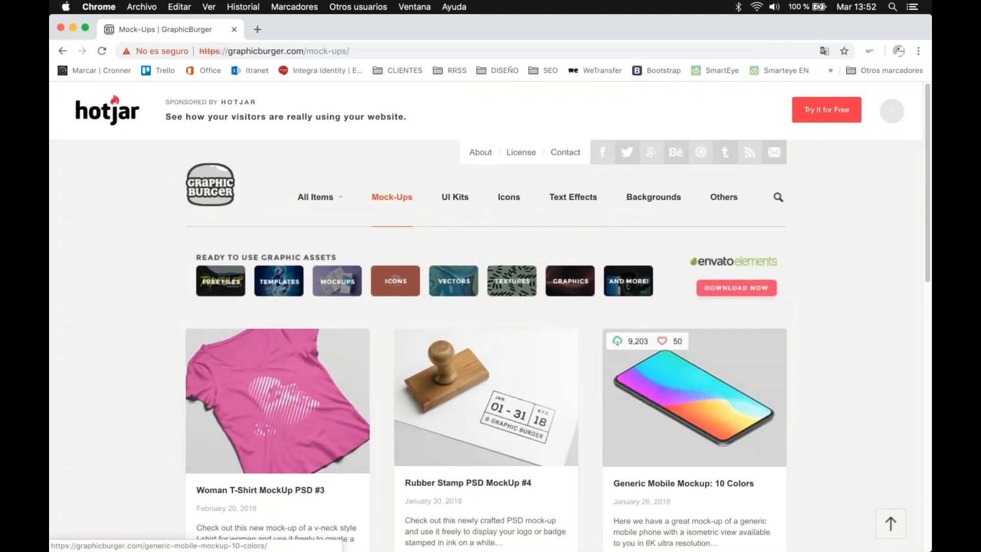
{"action": "scroll", "coordinate": [685, 351], "scroll_direction": "down", "scroll_amount": 10}
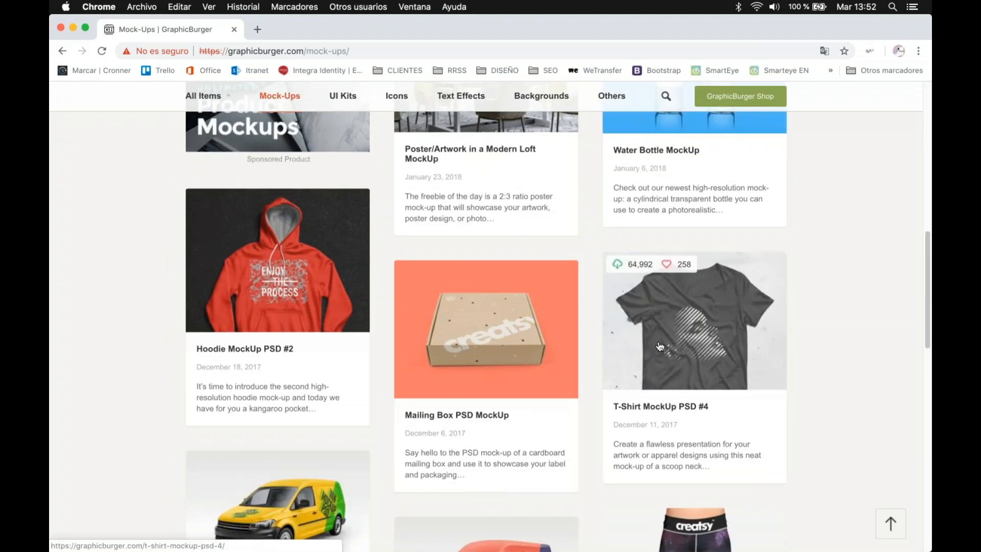
{"action": "scroll", "coordinate": [660, 347], "scroll_direction": "down", "scroll_amount": 10}
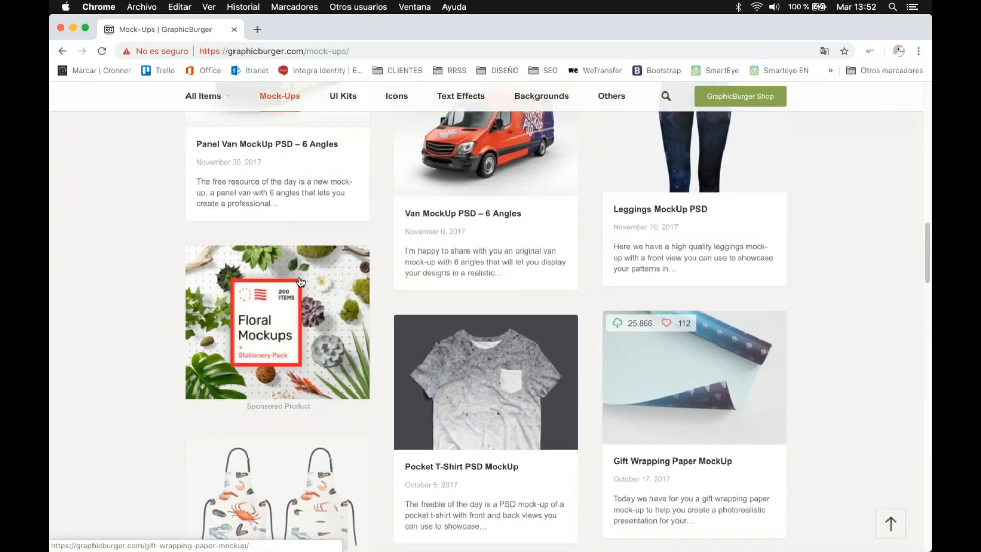
{"action": "scroll", "coordinate": [431, 292], "scroll_direction": "down", "scroll_amount": 4}
{"action": "scroll", "coordinate": [510, 279], "scroll_direction": "down", "scroll_amount": 9}
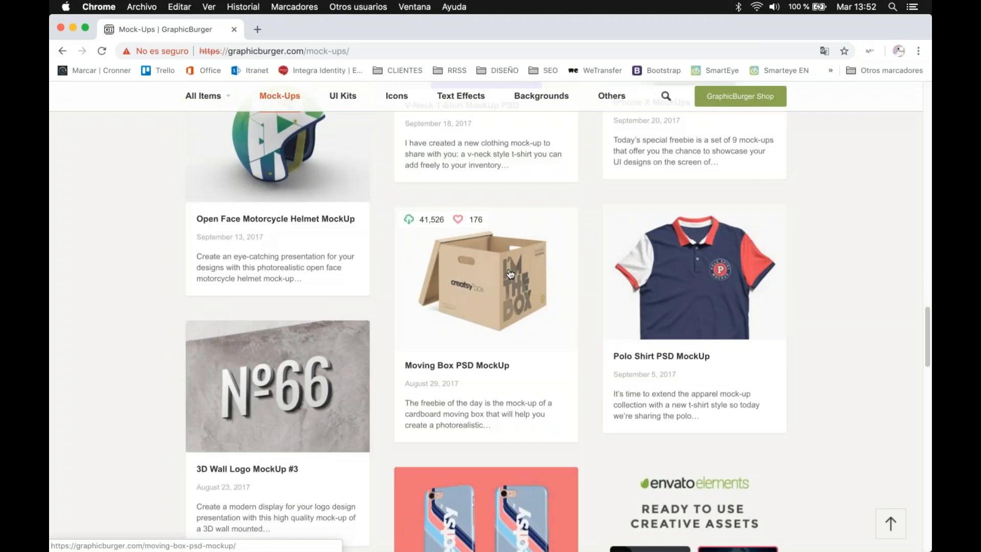
{"action": "scroll", "coordinate": [510, 274], "scroll_direction": "down", "scroll_amount": 3}
{"action": "scroll", "coordinate": [510, 276], "scroll_direction": "down", "scroll_amount": 9}
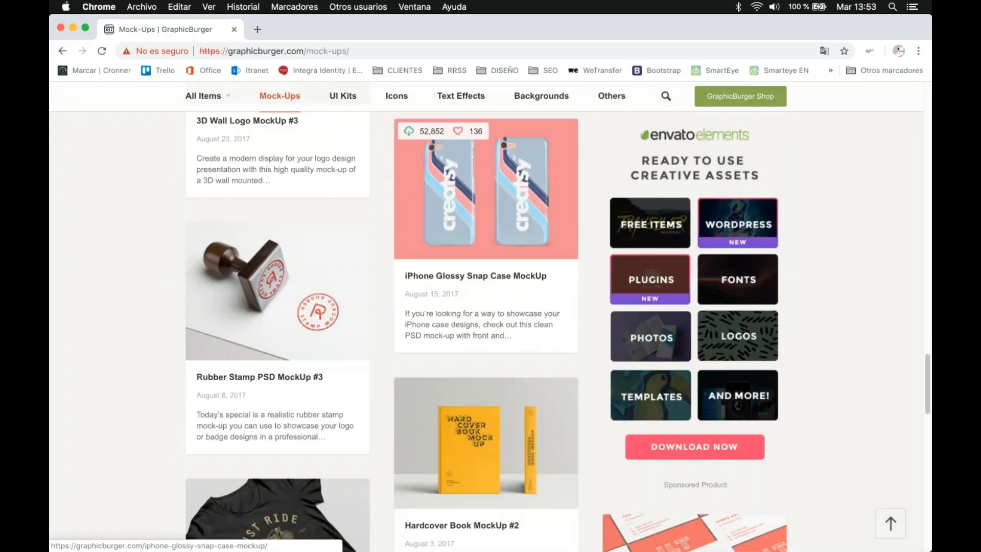
{"action": "scroll", "coordinate": [510, 271], "scroll_direction": "down", "scroll_amount": 9}
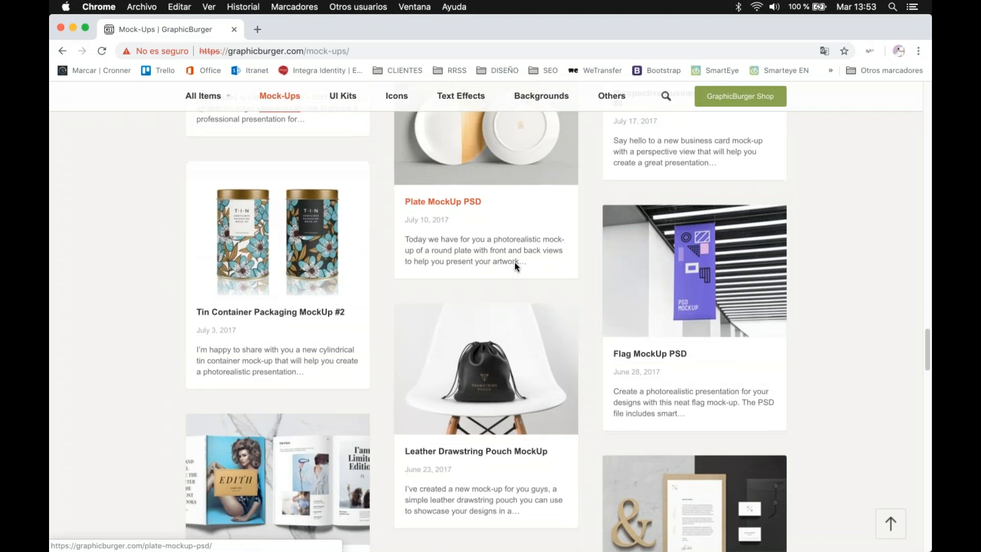
{"action": "scroll", "coordinate": [514, 264], "scroll_direction": "down", "scroll_amount": 4}
{"action": "scroll", "coordinate": [515, 264], "scroll_direction": "down", "scroll_amount": 6}
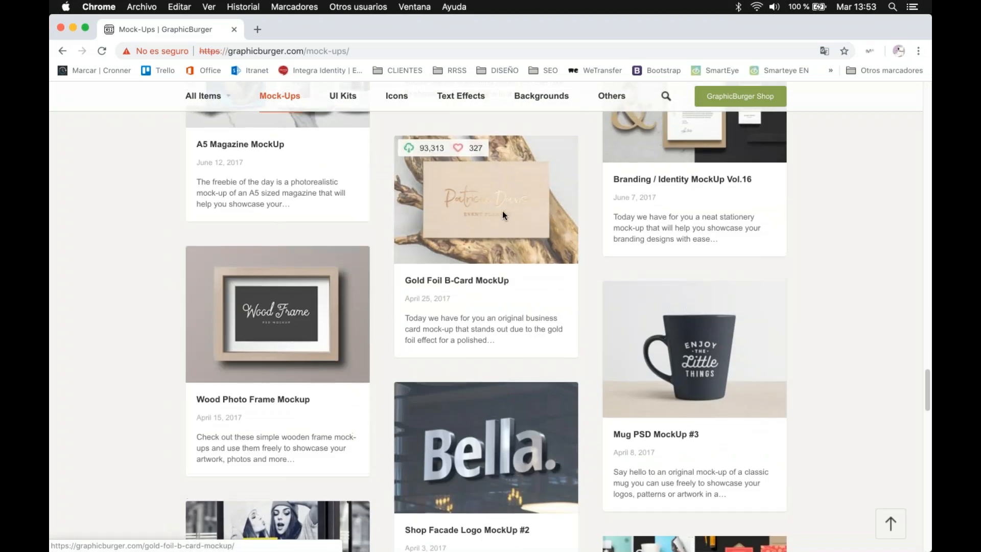
{"action": "scroll", "coordinate": [502, 211], "scroll_direction": "up", "scroll_amount": 3}
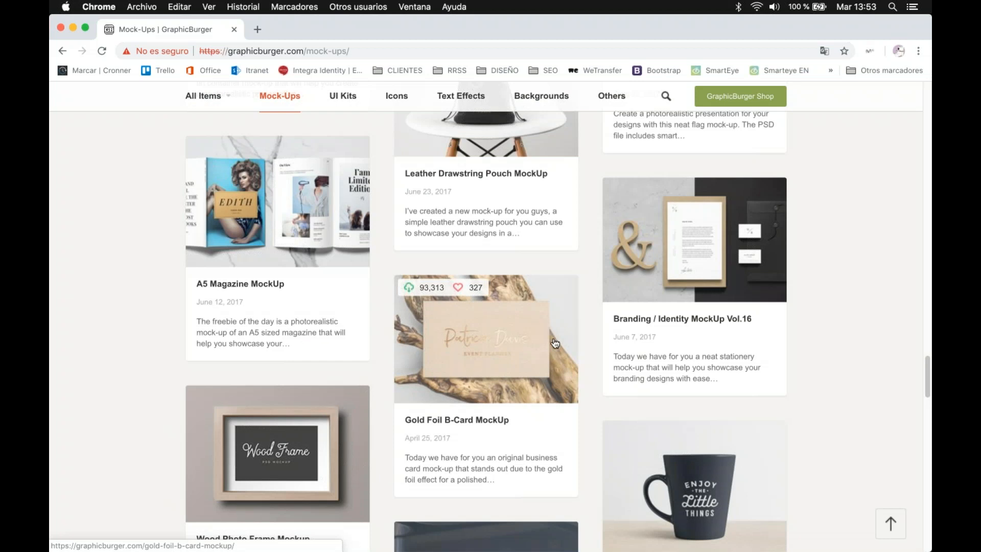
{"action": "scroll", "coordinate": [555, 343], "scroll_direction": "down", "scroll_amount": 3}
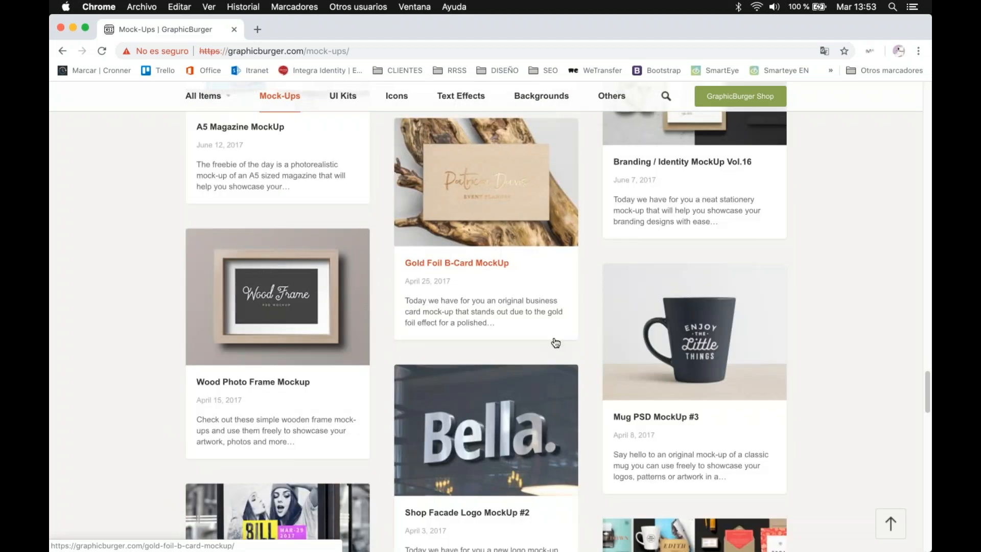
{"action": "scroll", "coordinate": [556, 342], "scroll_direction": "down", "scroll_amount": 1}
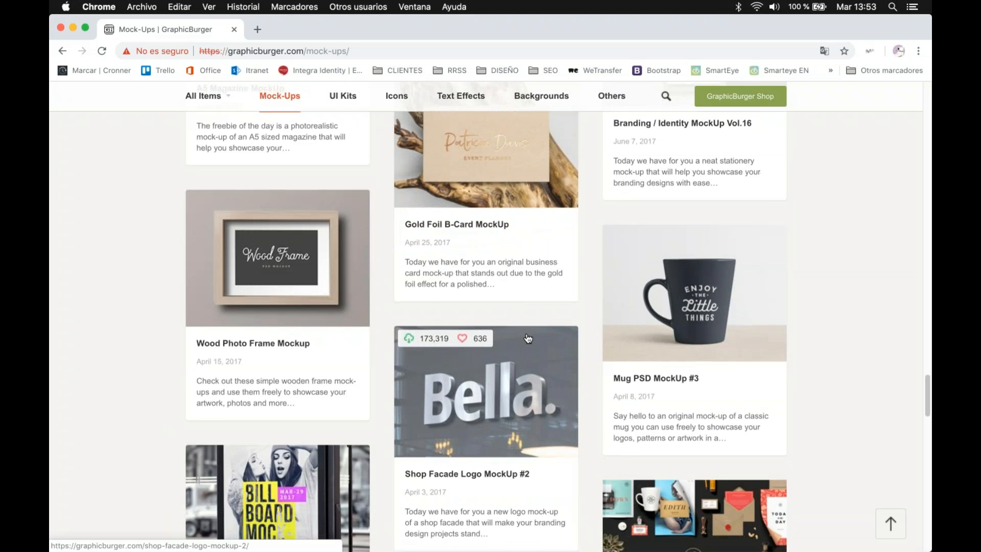
{"action": "scroll", "coordinate": [527, 338], "scroll_direction": "down", "scroll_amount": 10}
{"action": "scroll", "coordinate": [526, 340], "scroll_direction": "up", "scroll_amount": 10}
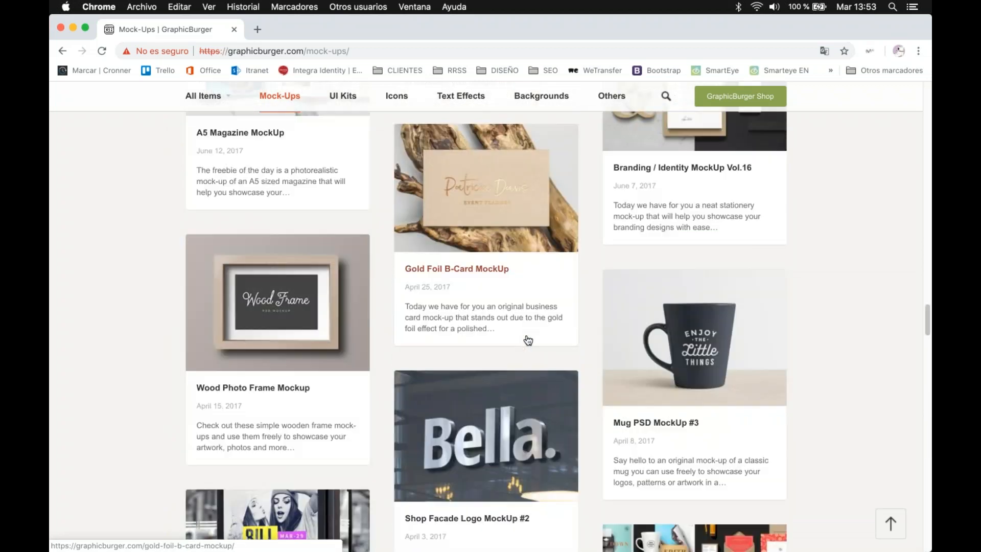
Step: Open the Wood Photo Frame Mockup page and download the mockup
{"action": "left_click", "coordinate": [285, 340]}
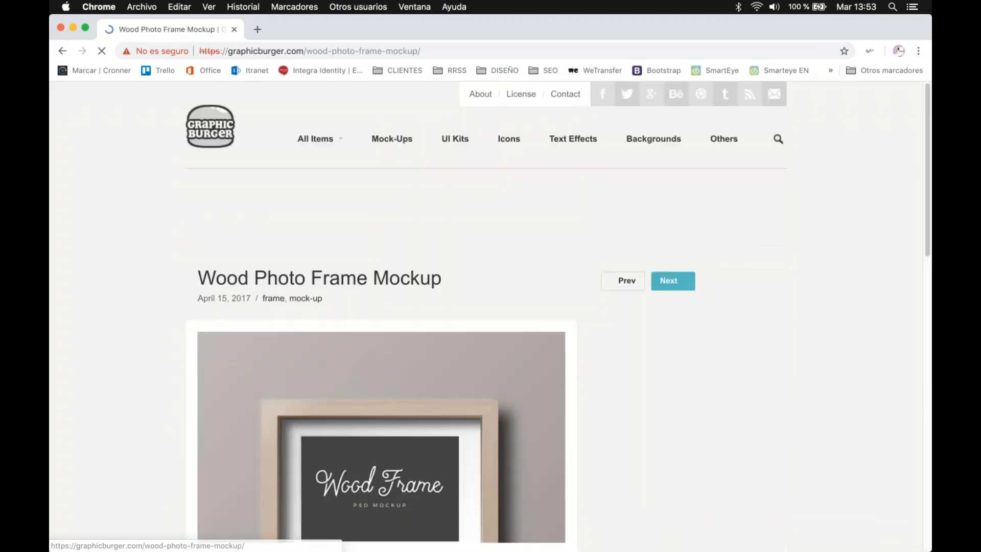
{"action": "scroll", "coordinate": [598, 302], "scroll_direction": "down", "scroll_amount": 15}
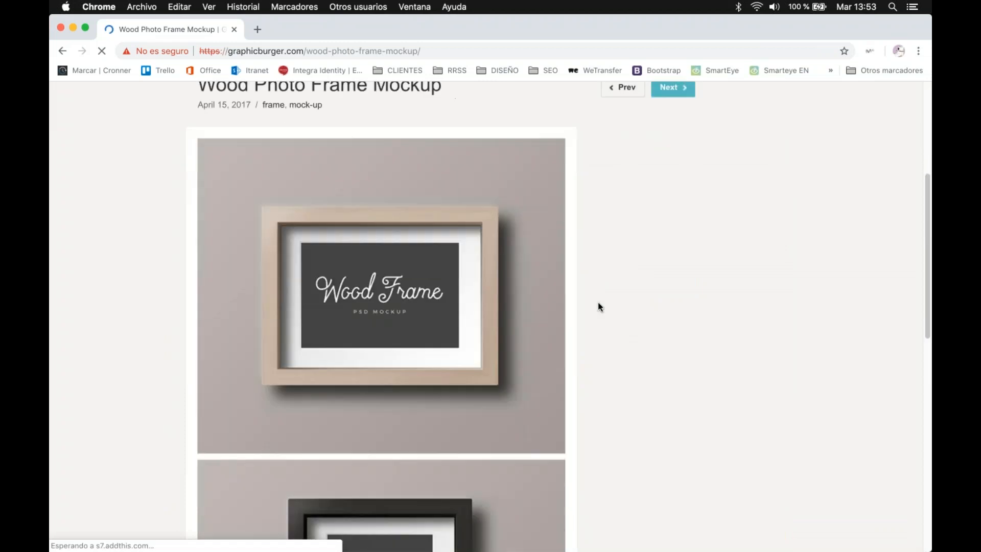
{"action": "scroll", "coordinate": [531, 327], "scroll_direction": "down", "scroll_amount": 4}
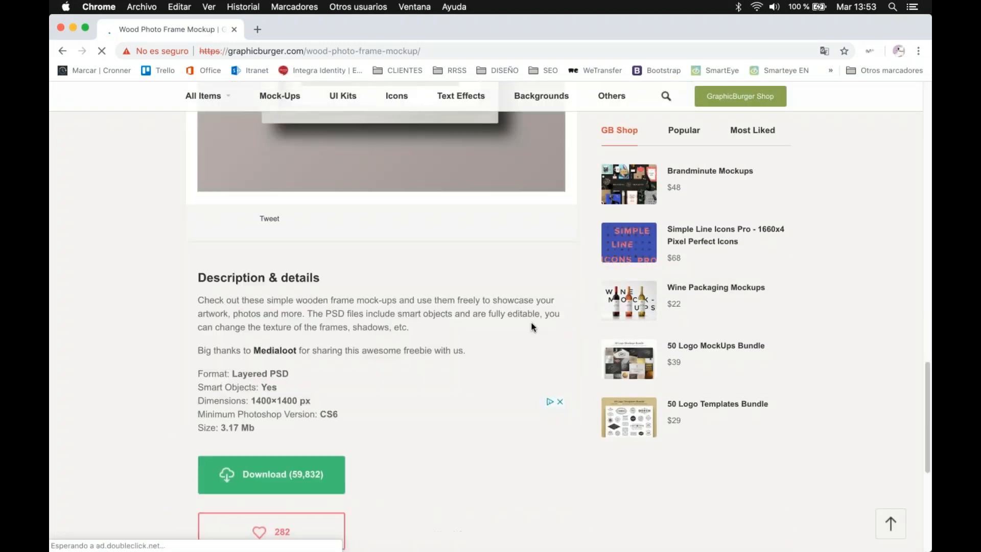
{"action": "scroll", "coordinate": [514, 331], "scroll_direction": "down", "scroll_amount": 5}
{"action": "left_click", "coordinate": [271, 225]}
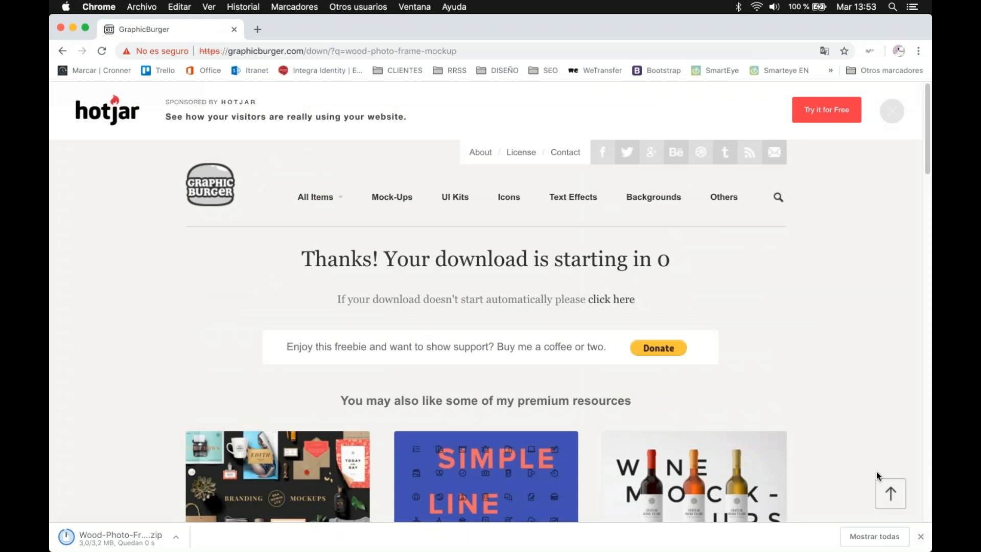
Step: Open the Descargas folder containing Wood-Photo-Frame-Mockup.zip in Finder
{"action": "mouse_move", "coordinate": [785, 549]}
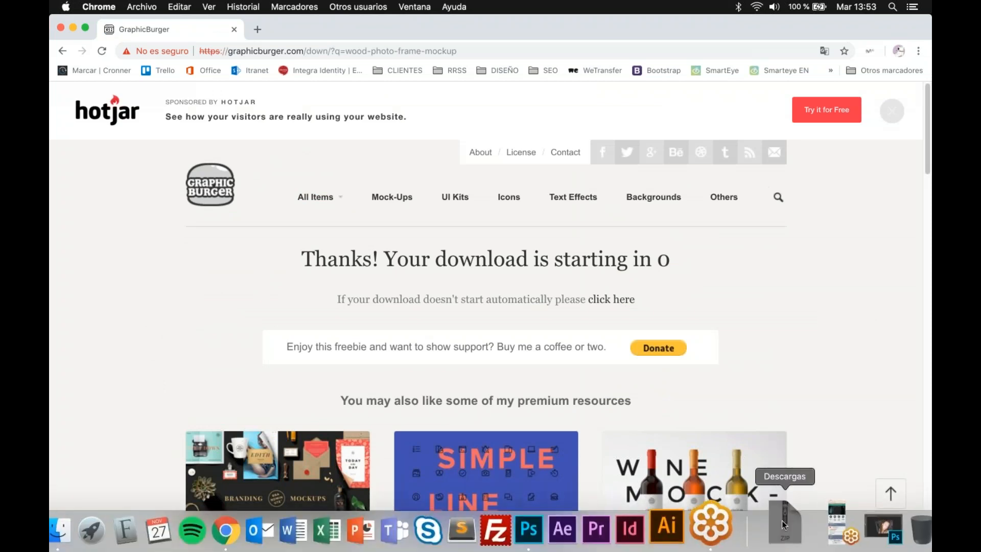
{"action": "left_click", "coordinate": [785, 524]}
{"action": "left_click", "coordinate": [798, 429]}
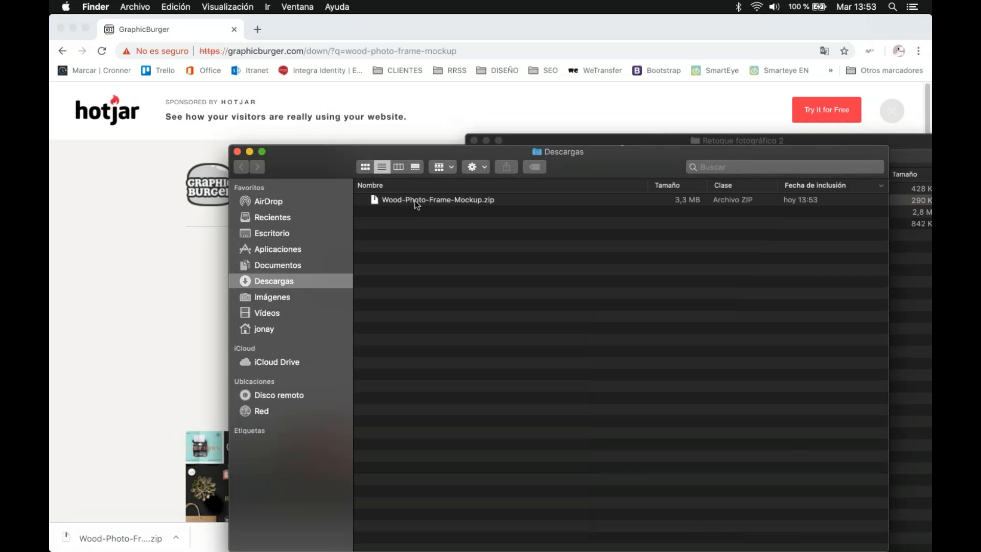
Step: Extract Wood-Photo-Frame-Mockup.zip and open Wood Photo Frame - Landscape.psd from the extracted folder in Photoshop
{"action": "double_click", "coordinate": [417, 200]}
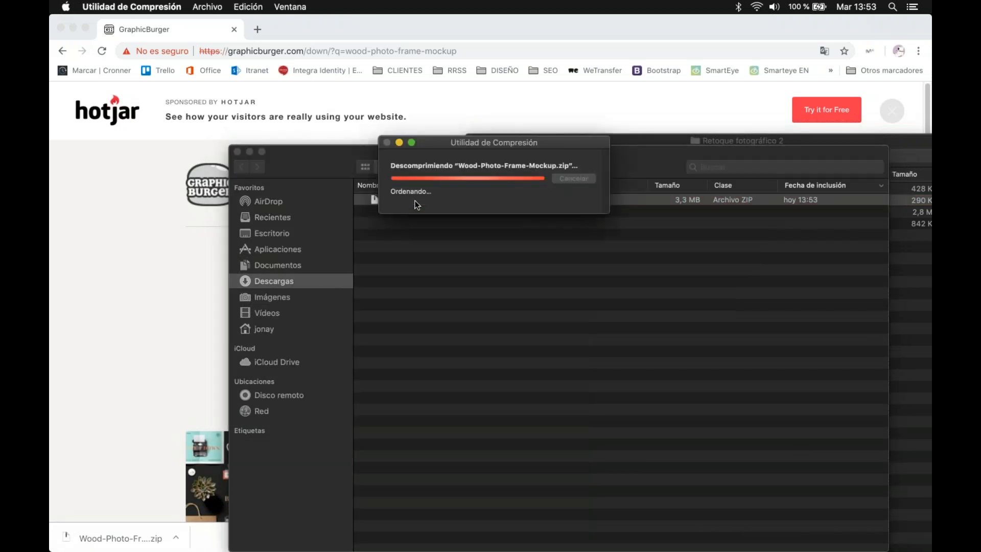
{"action": "double_click", "coordinate": [416, 200]}
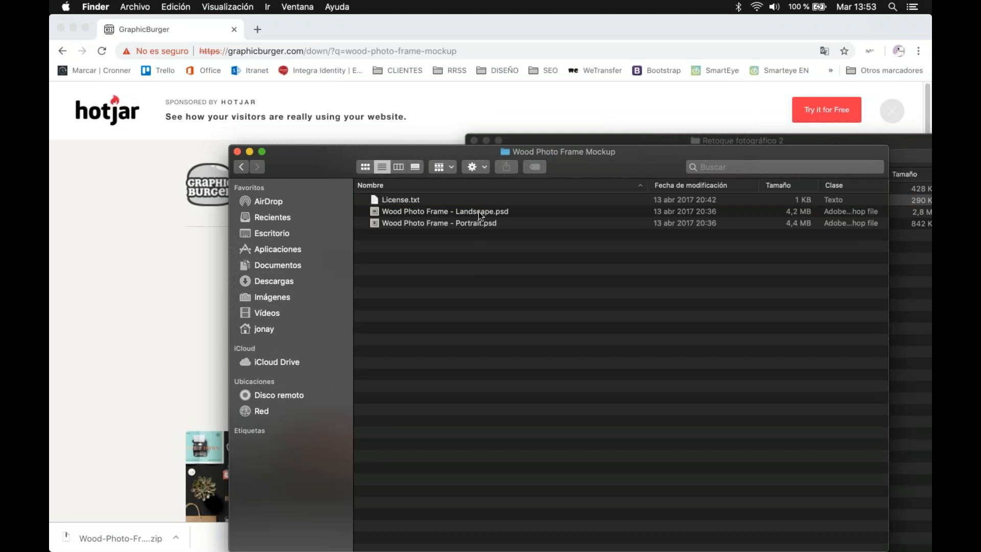
{"action": "left_click", "coordinate": [479, 211]}
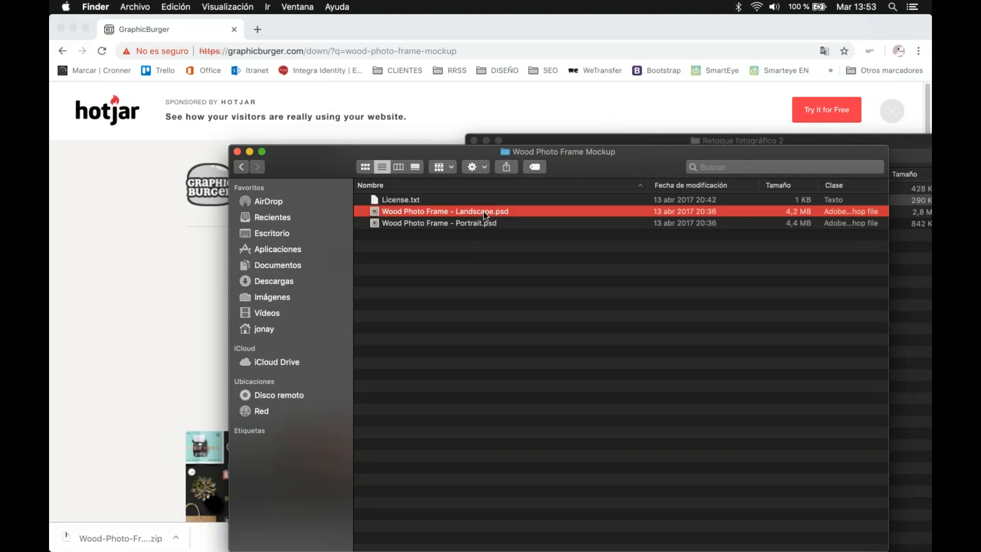
{"action": "double_click", "coordinate": [484, 211]}
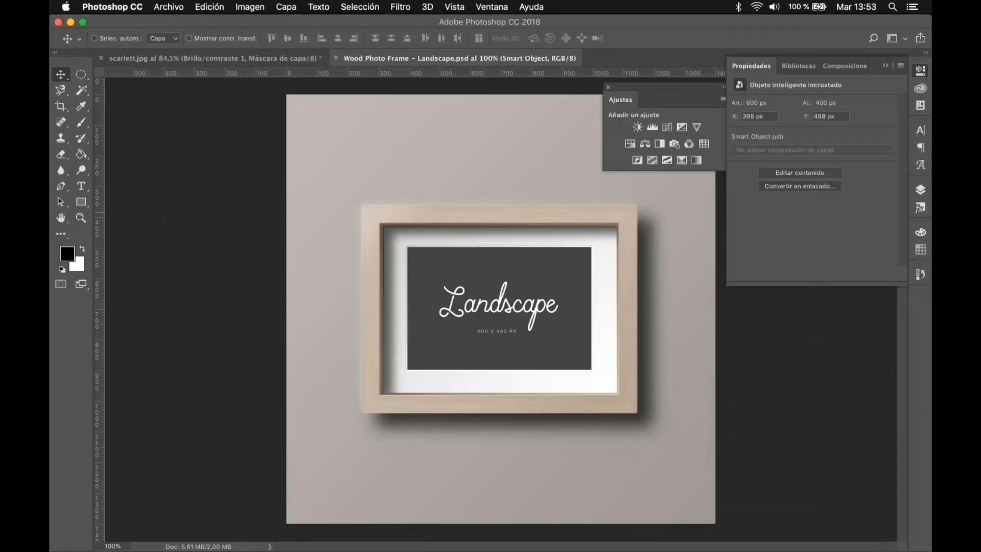
Step: Examine the landscape mockup's layer structure, toggle the Image Placeholder layer's visibility, and collapse the Frame group
{"action": "left_click", "coordinate": [922, 189]}
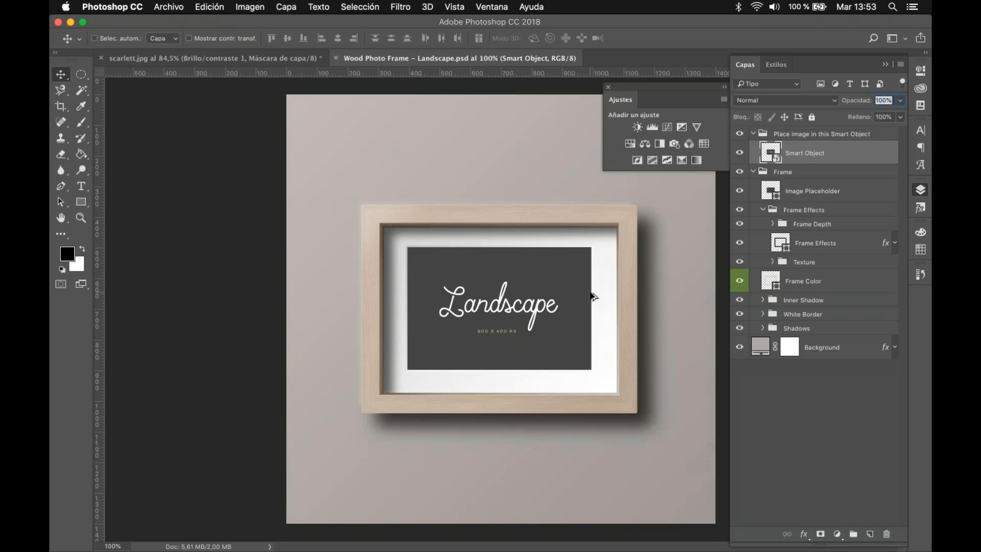
{"action": "scroll", "coordinate": [592, 296], "scroll_direction": "up", "scroll_amount": 2}
{"action": "left_click", "coordinate": [740, 191]}
{"action": "left_click", "coordinate": [740, 191]}
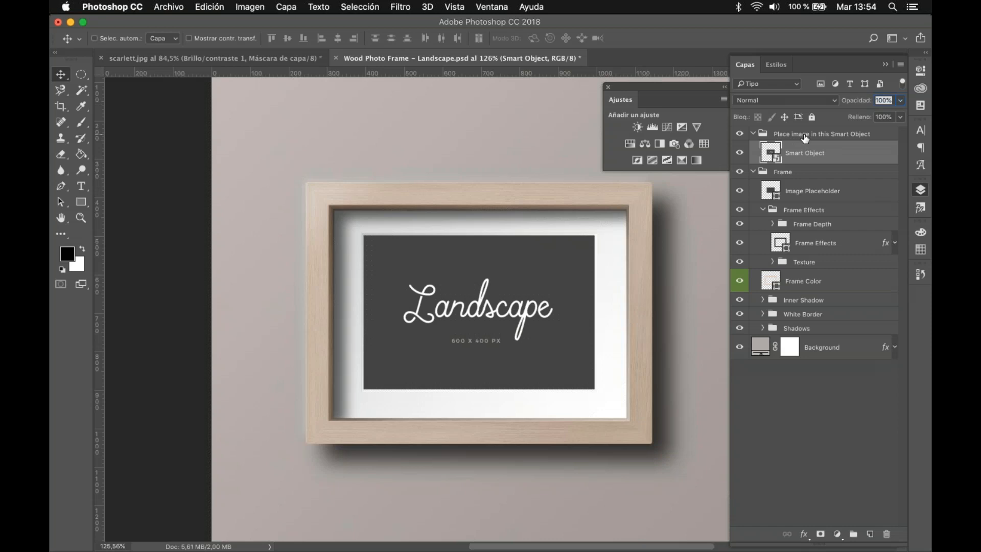
{"action": "left_click", "coordinate": [752, 172]}
{"action": "left_click", "coordinate": [843, 292]}
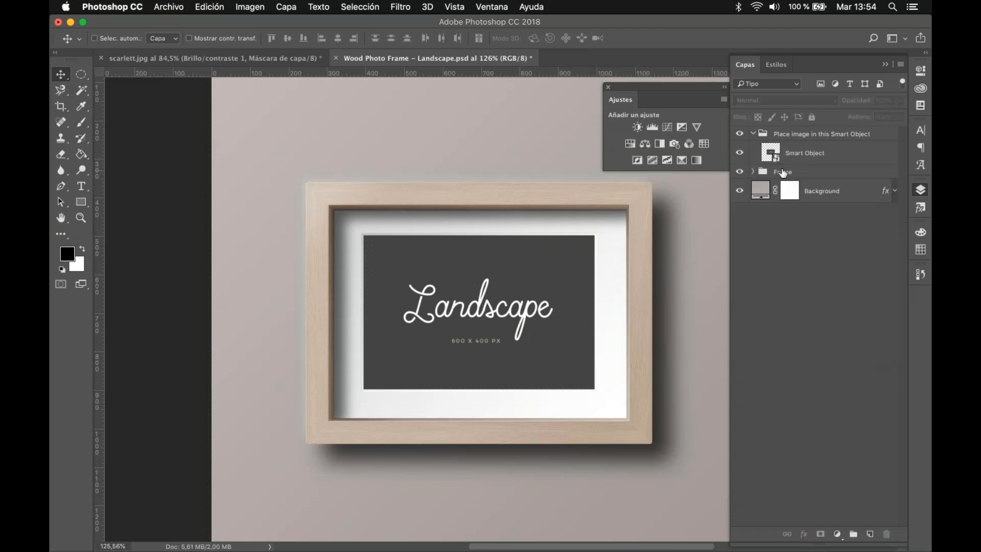
Step: Open the Smart Object layer's contents without resolving the missing font, and hide the Placeholder group and Background layer
{"action": "left_click", "coordinate": [777, 160]}
{"action": "double_click", "coordinate": [777, 160]}
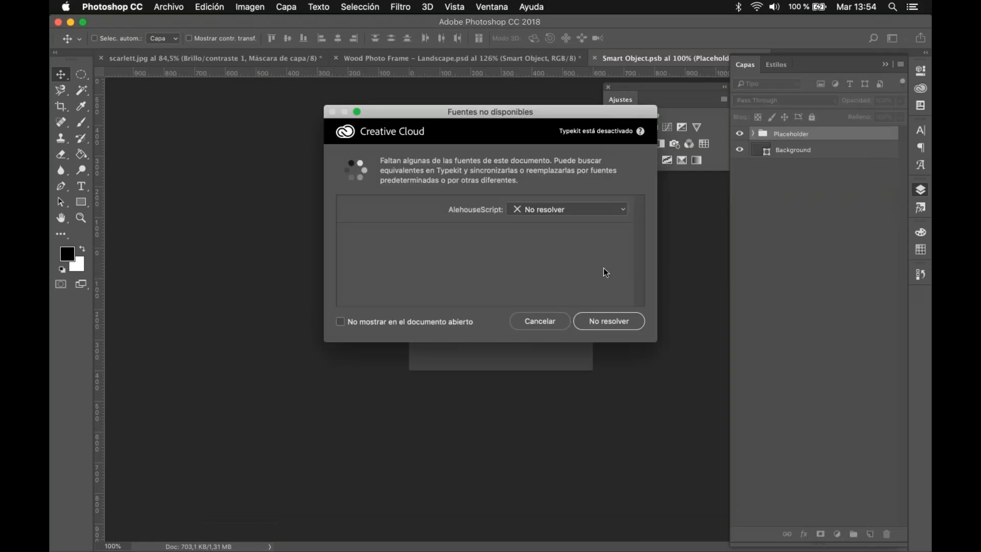
{"action": "left_click", "coordinate": [540, 323]}
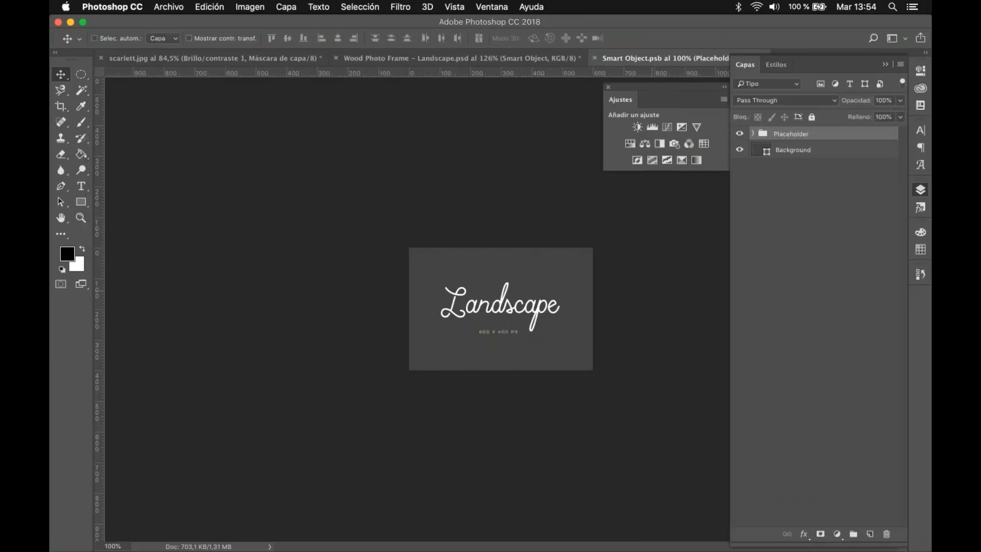
{"action": "left_click", "coordinate": [740, 133]}
{"action": "left_click", "coordinate": [740, 149]}
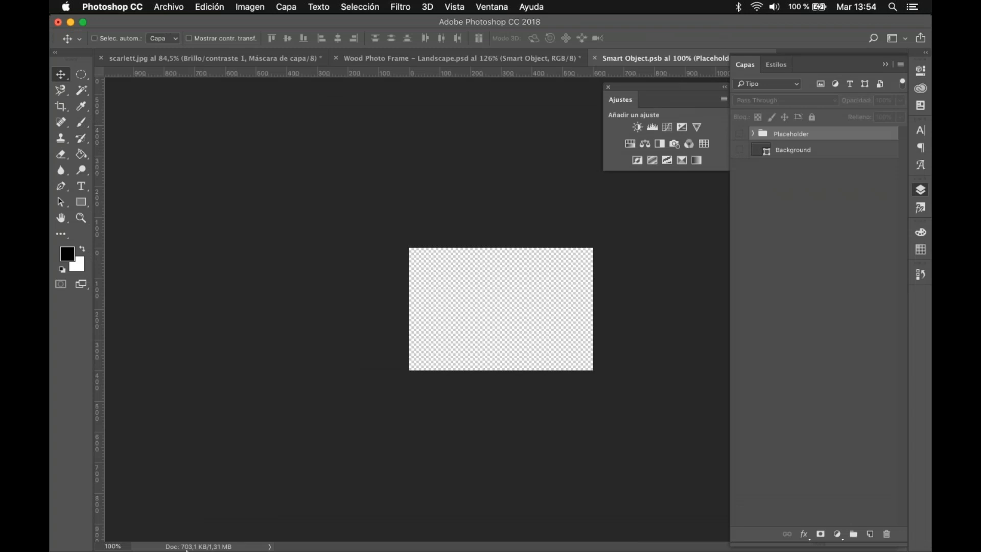
Step: Place the scarlett image from the Retoque fotográfico 2 folder into Smart Object.psb, scaled to about 38.6% to cover the canvas
{"action": "left_click", "coordinate": [97, 520]}
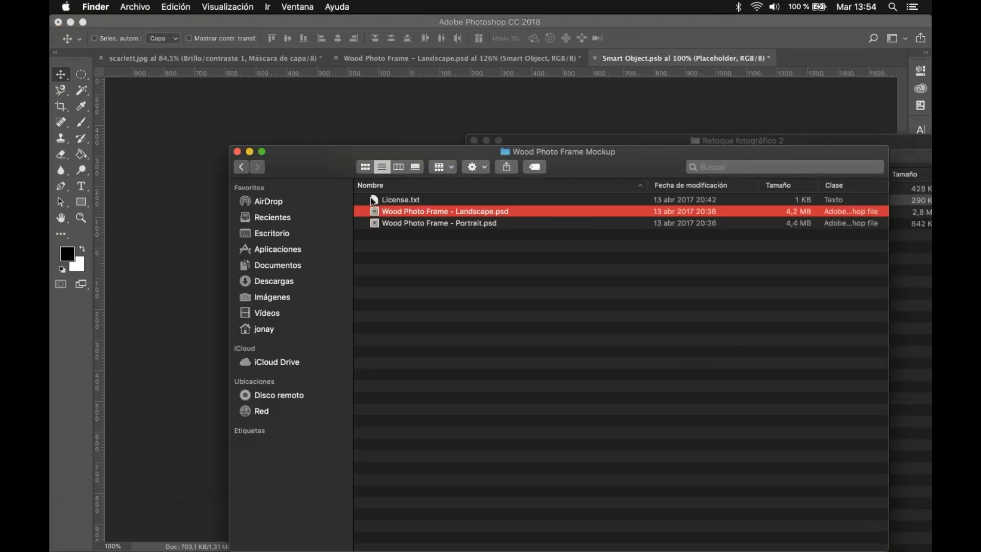
{"action": "left_click", "coordinate": [243, 166]}
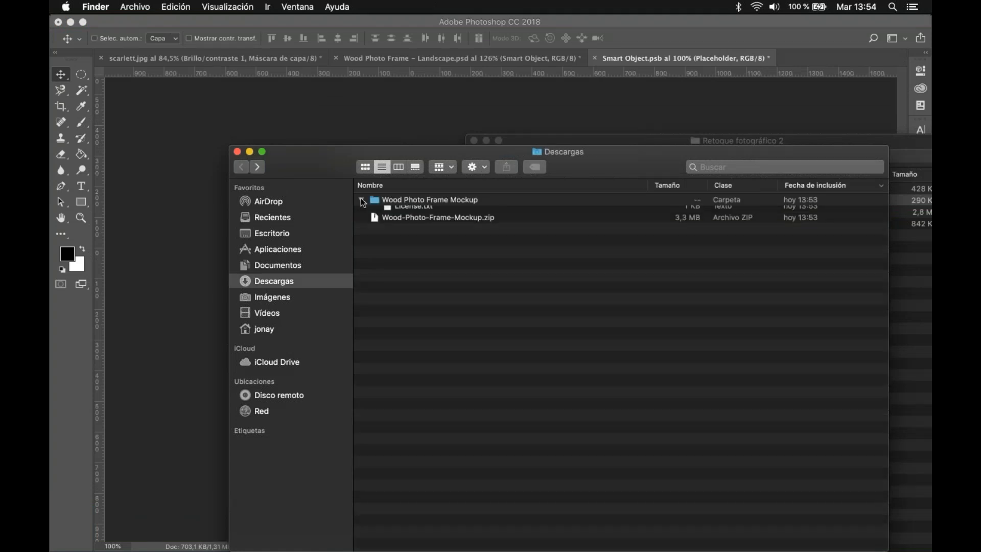
{"action": "left_click", "coordinate": [361, 200]}
{"action": "left_click", "coordinate": [237, 151]}
{"action": "left_click_drag", "start_coordinate": [636, 225], "coordinate": [449, 289]}
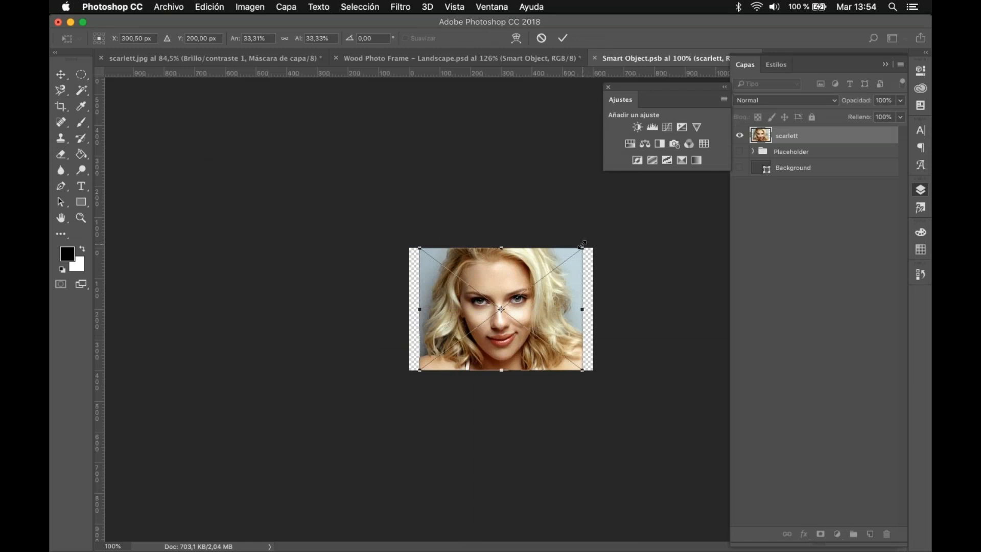
{"action": "left_click_drag", "start_coordinate": [586, 241], "coordinate": [596, 235]}
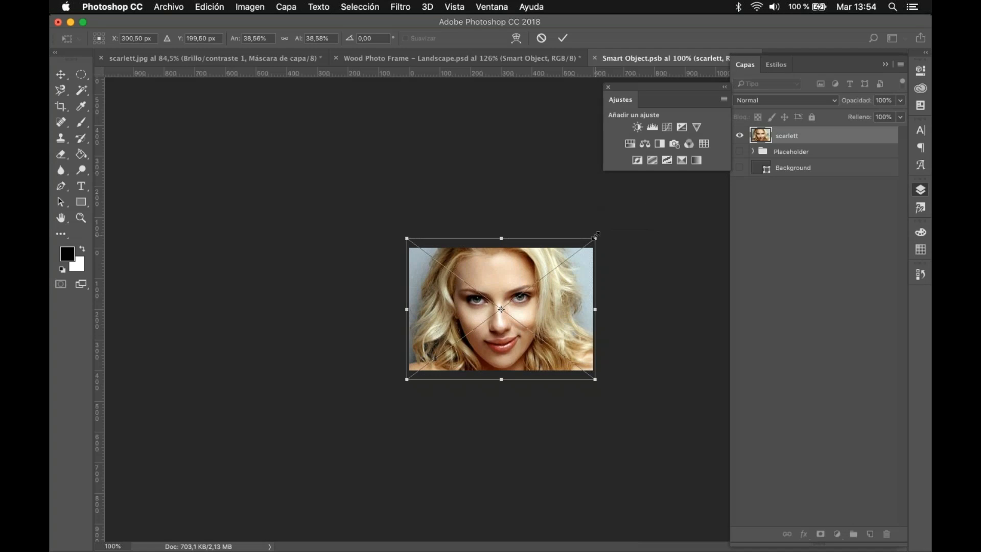
{"action": "key", "text": "Return"}
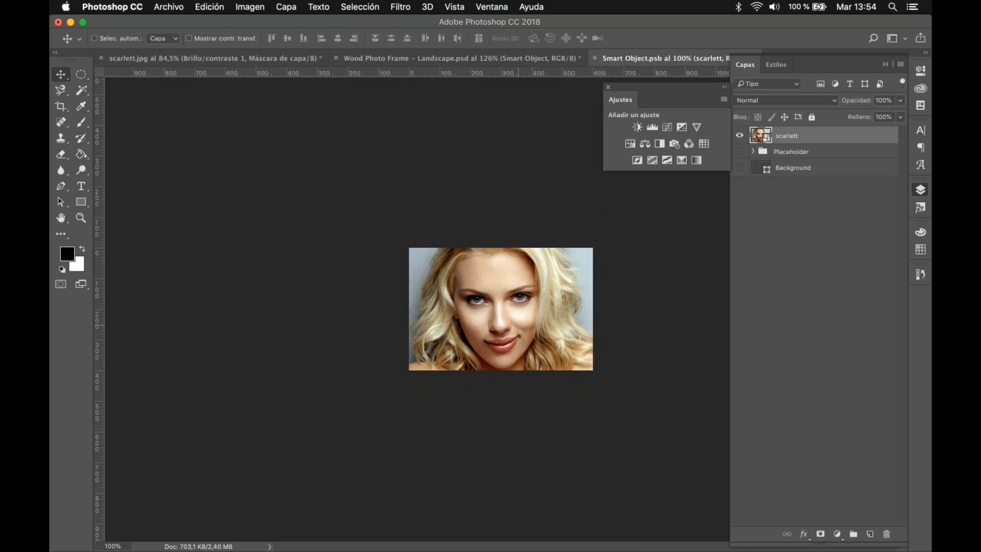
Step: Save Smart Object.psb and return to the Wood Photo Frame - Landscape.psd document to view the framed portrait
{"action": "key", "text": "super+s"}
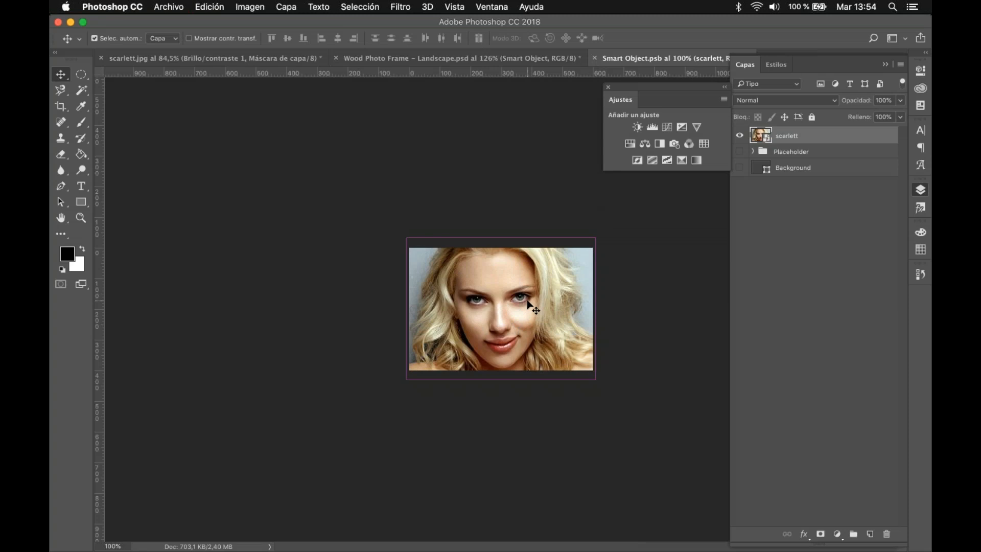
{"action": "left_click", "coordinate": [169, 8]}
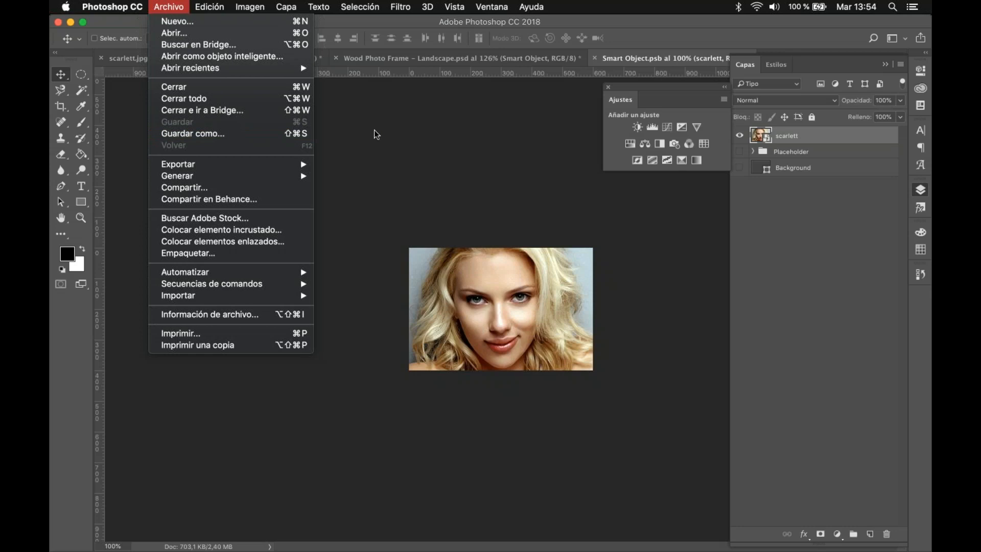
{"action": "left_click", "coordinate": [411, 133]}
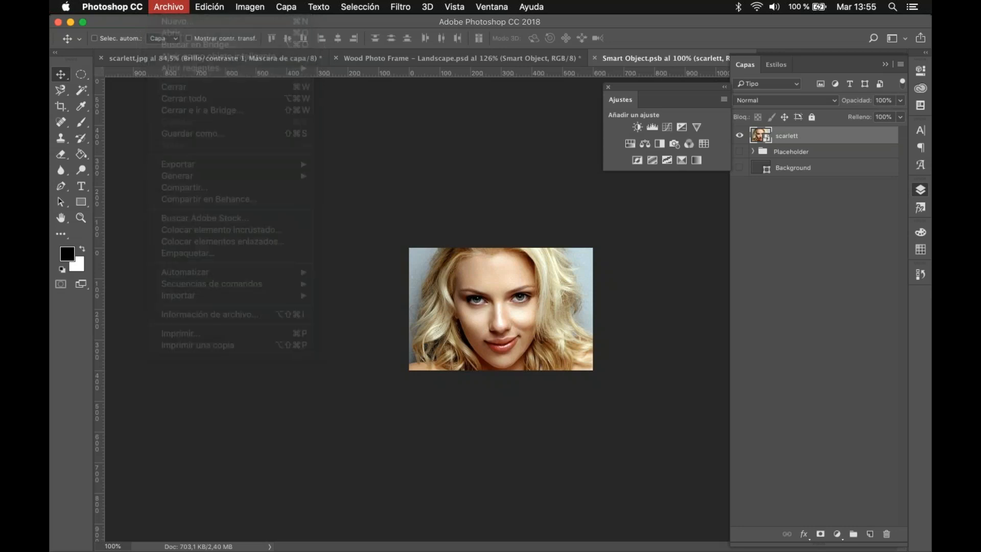
{"action": "left_click", "coordinate": [394, 60]}
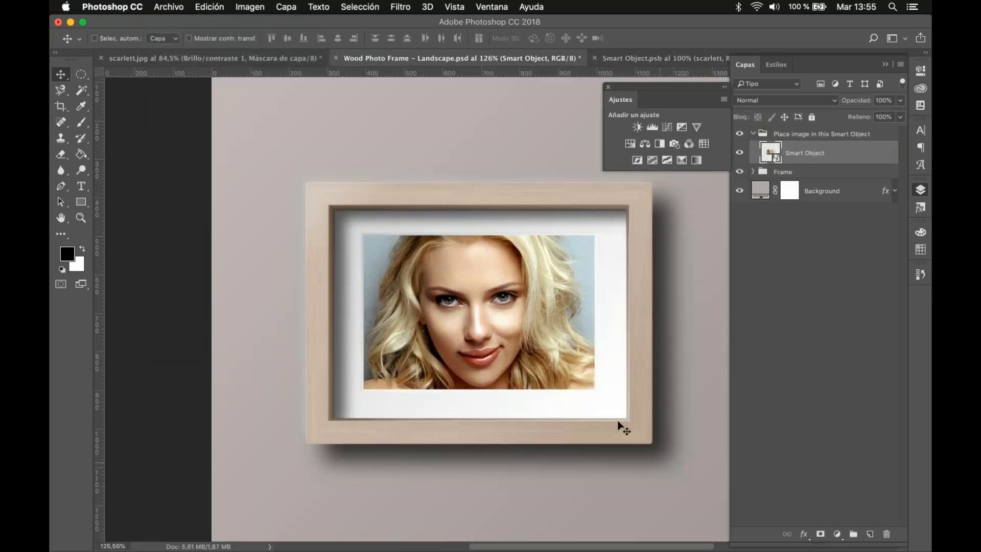
{"action": "scroll", "coordinate": [502, 290], "scroll_direction": "down", "scroll_amount": 4}
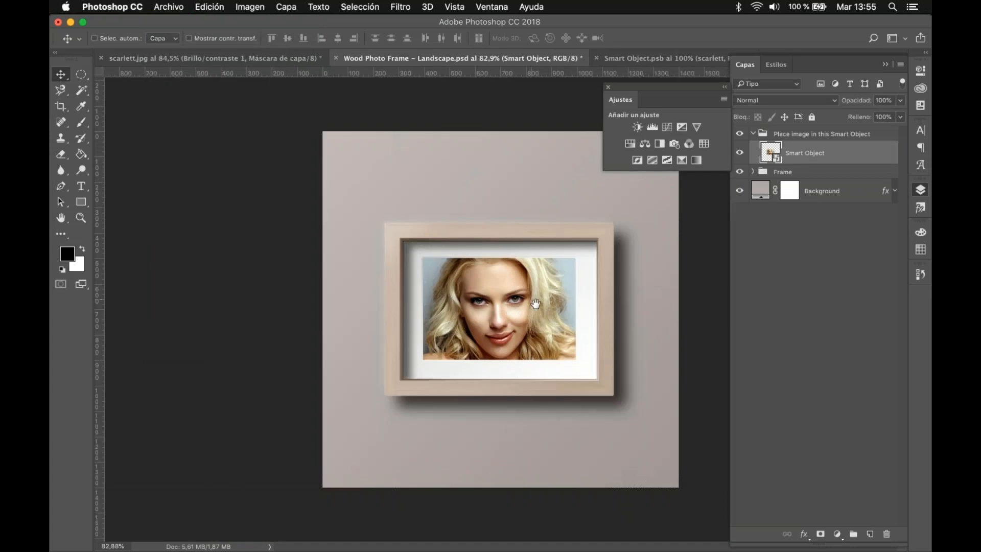
{"action": "scroll", "coordinate": [546, 293], "scroll_direction": "up", "scroll_amount": 4}
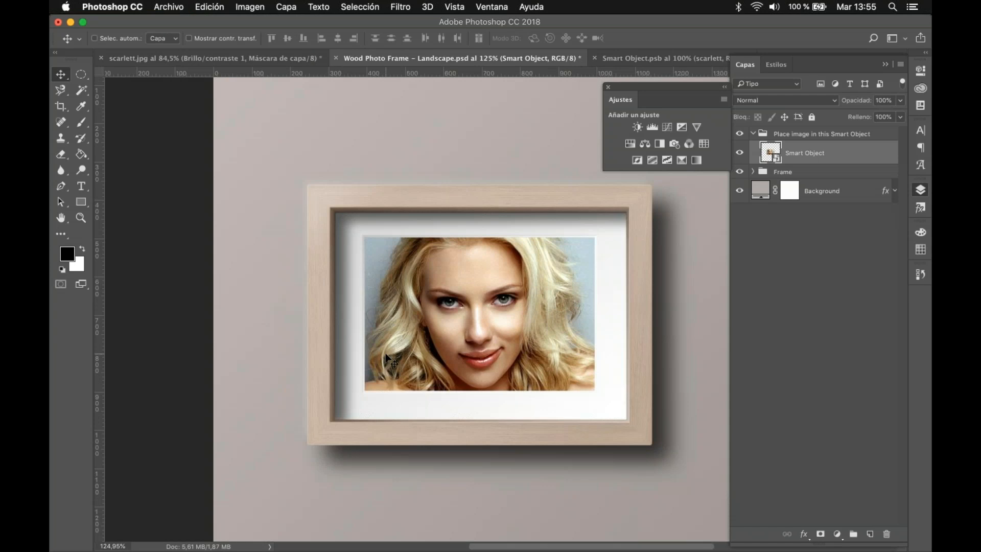
Step: Inspect the Frame group by hiding and reshowing Frame Depth, Frame Effects and Texture, and collapse the group
{"action": "left_click", "coordinate": [753, 172]}
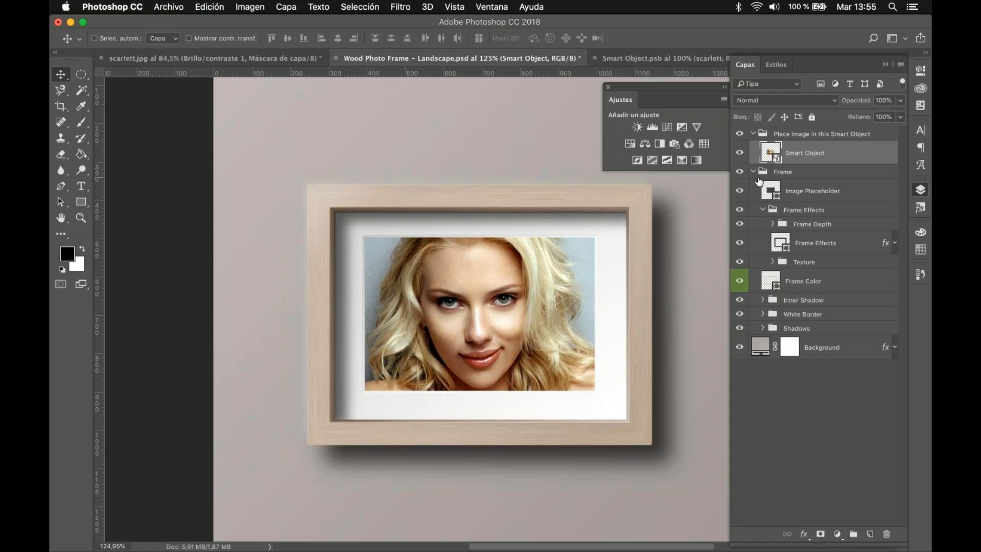
{"action": "left_click", "coordinate": [740, 224]}
{"action": "left_click", "coordinate": [740, 243]}
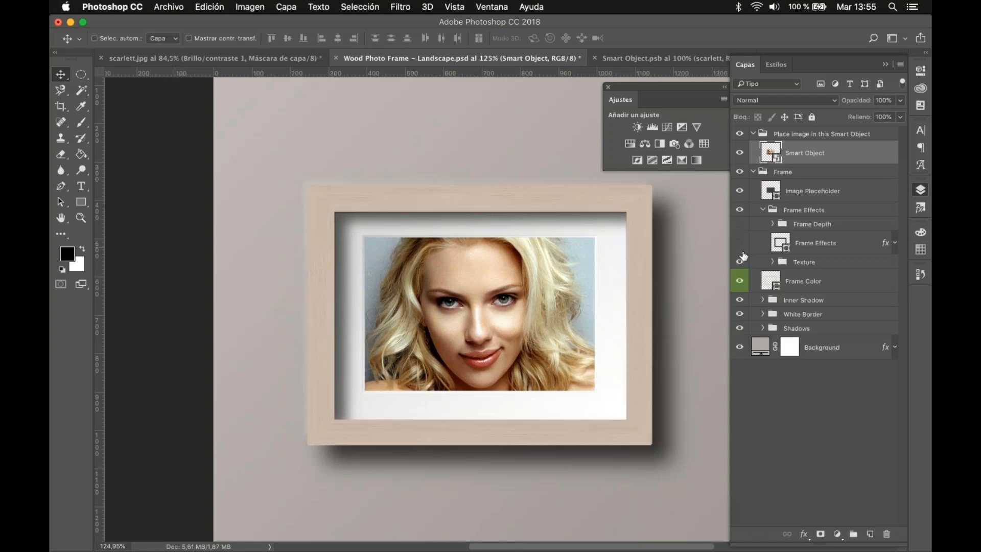
{"action": "left_click", "coordinate": [741, 260]}
{"action": "left_click", "coordinate": [741, 261]}
{"action": "left_click", "coordinate": [740, 243]}
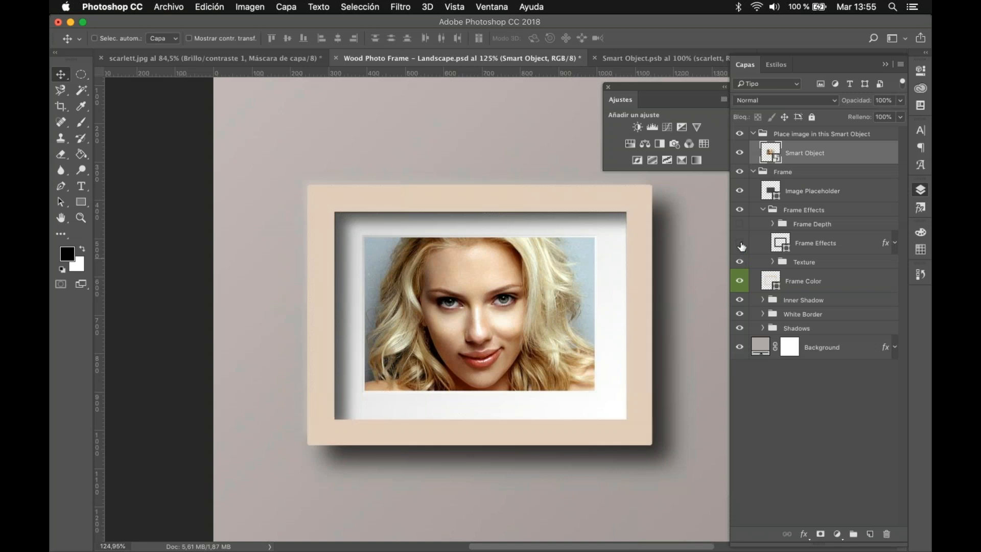
{"action": "left_click", "coordinate": [738, 225]}
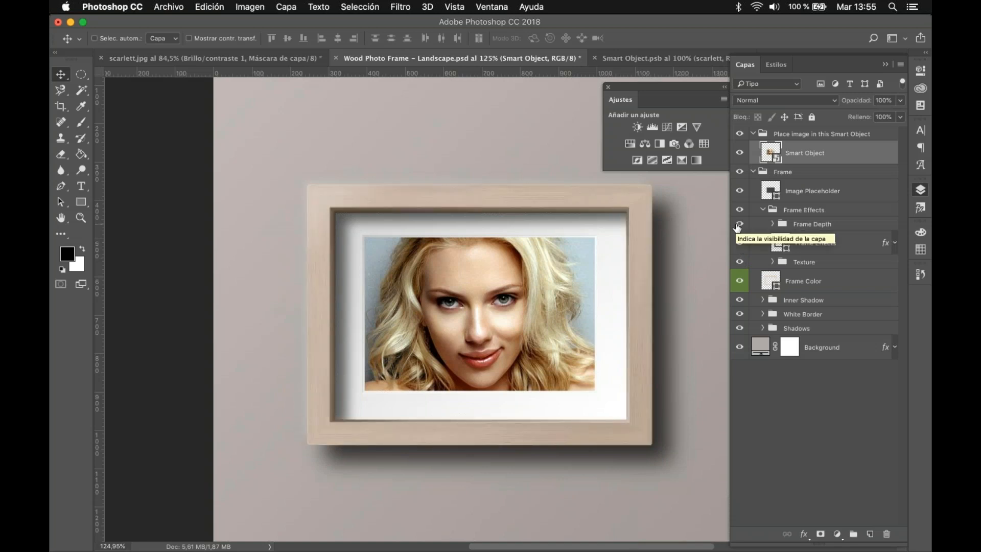
{"action": "left_click", "coordinate": [827, 412]}
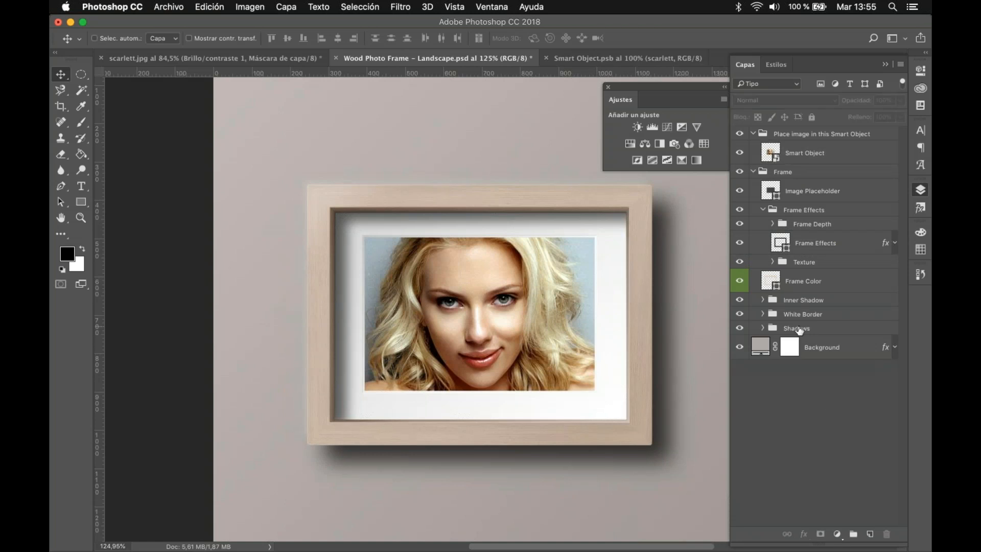
{"action": "left_click", "coordinate": [754, 171]}
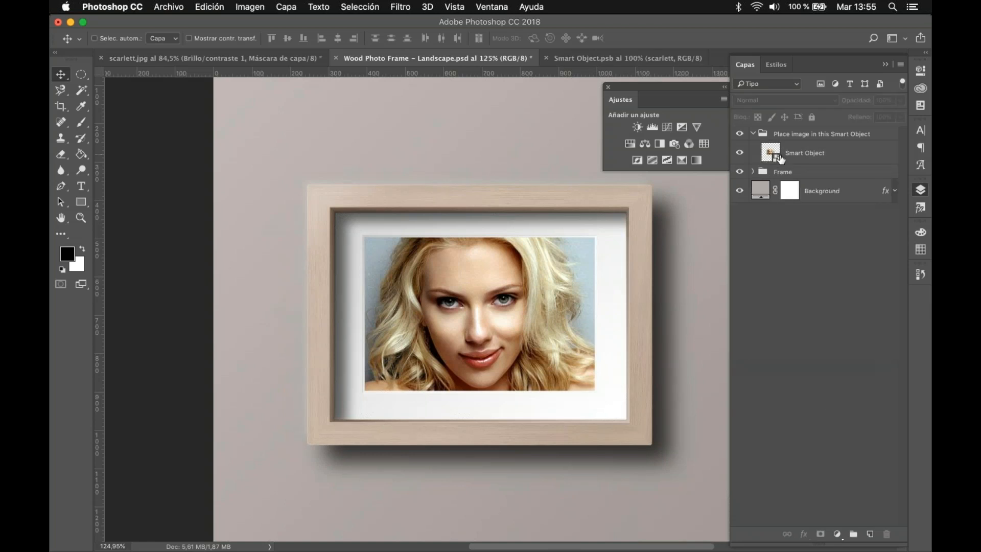
Step: Reopen the Smart Object layer's contents and rasterize the scarlett layer
{"action": "double_click", "coordinate": [773, 153]}
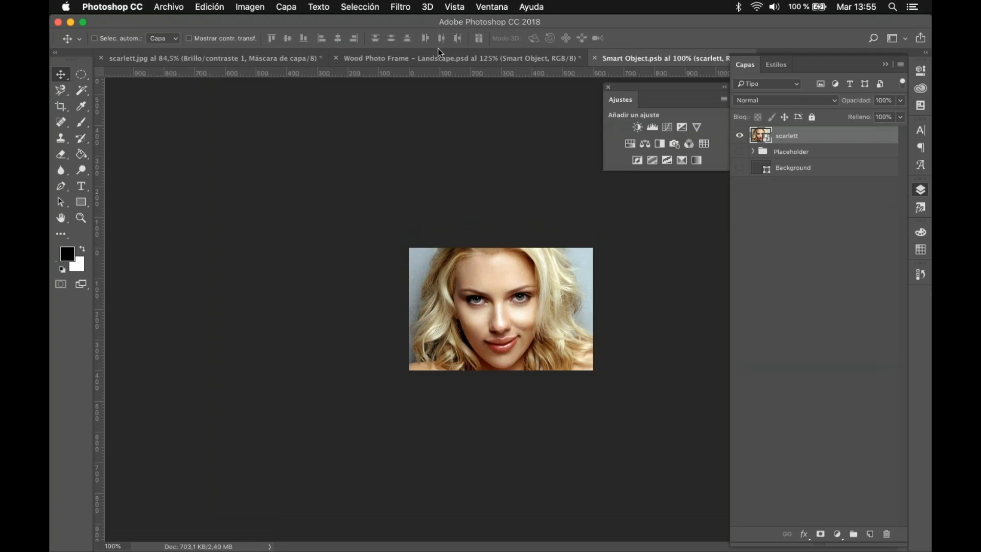
{"action": "left_click", "coordinate": [435, 40]}
{"action": "left_click", "coordinate": [436, 57]}
{"action": "left_click", "coordinate": [670, 57]}
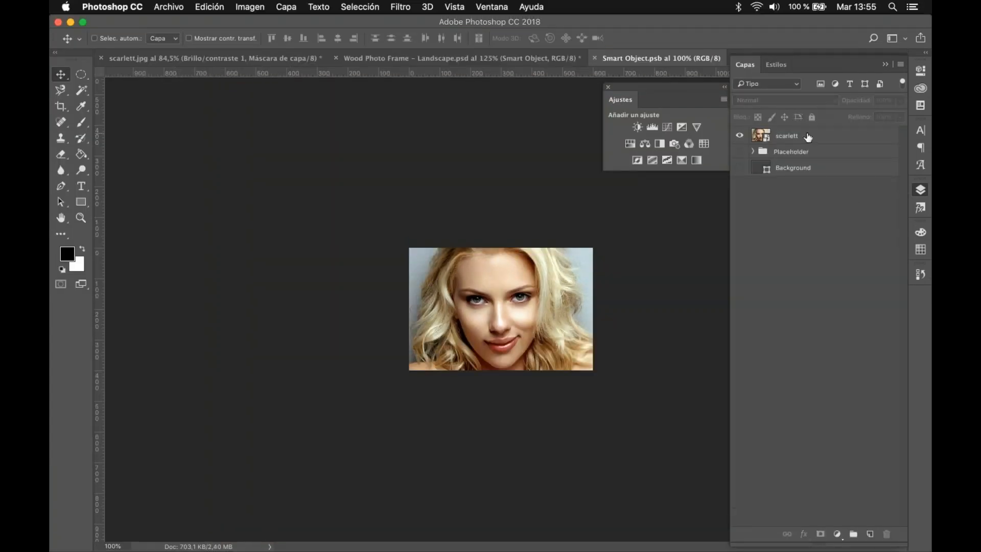
{"action": "right_click", "coordinate": [834, 117]}
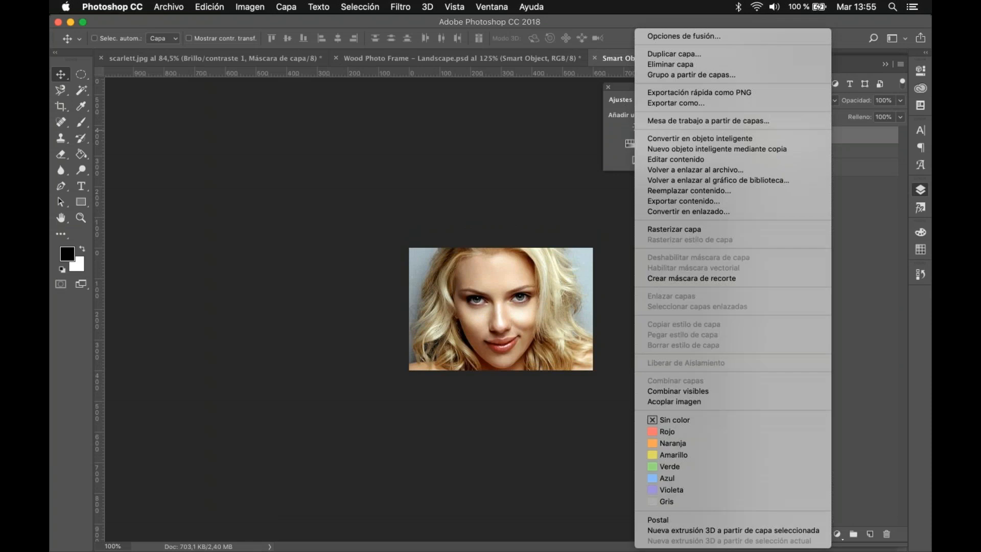
{"action": "left_click", "coordinate": [751, 229]}
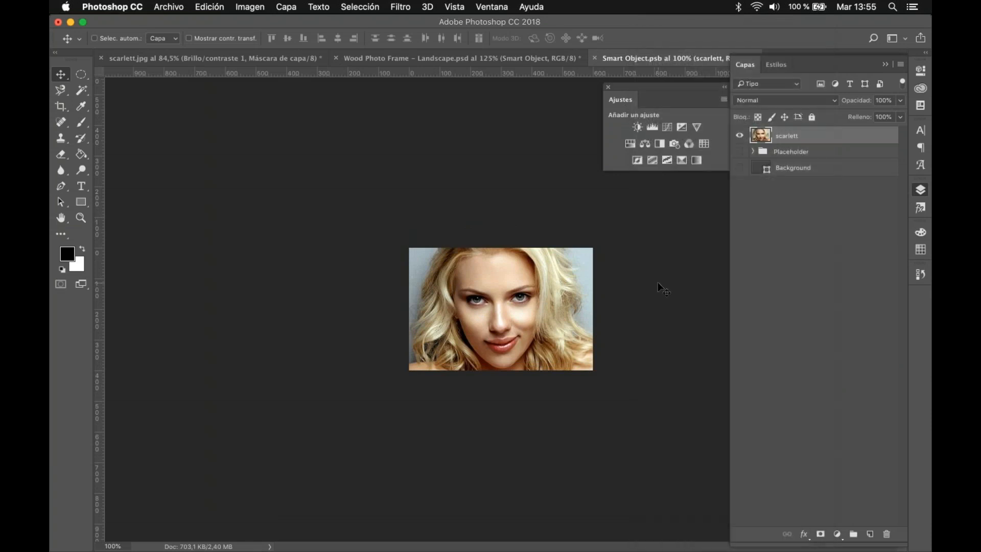
Step: Return to the Wood Photo Frame - Landscape.psd document and review the framed portrait
{"action": "left_click", "coordinate": [499, 60]}
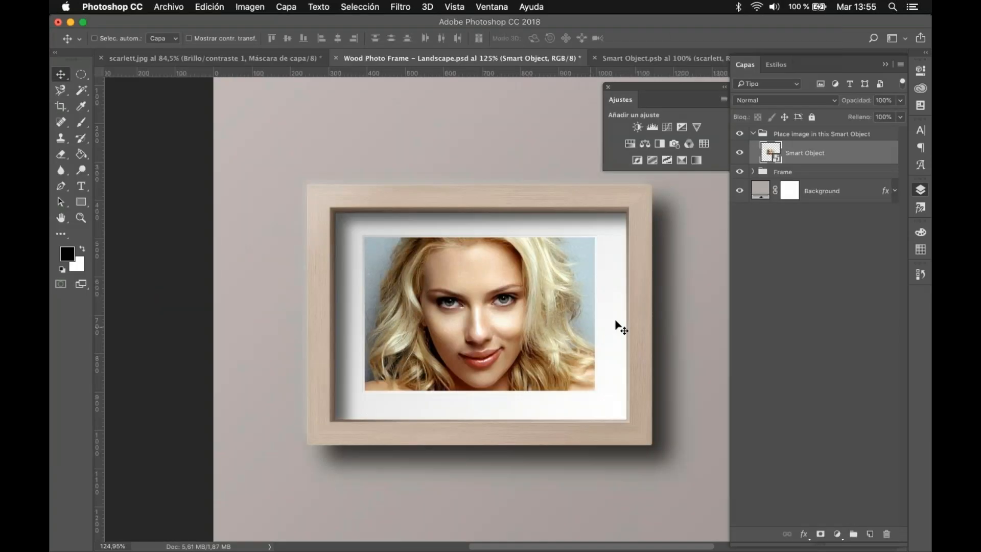
{"action": "scroll", "coordinate": [461, 327], "scroll_direction": "down", "scroll_amount": 3}
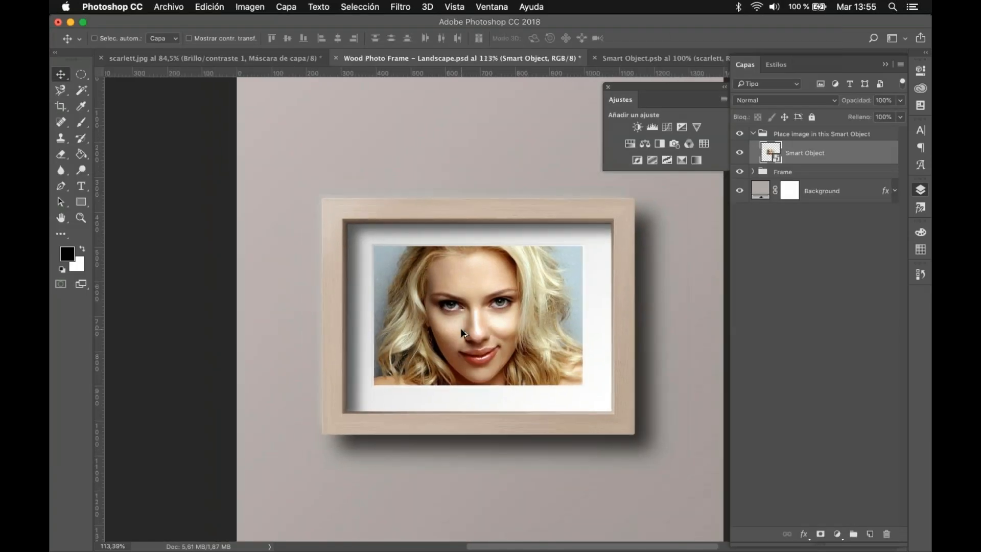
{"action": "scroll", "coordinate": [462, 334], "scroll_direction": "up", "scroll_amount": 1}
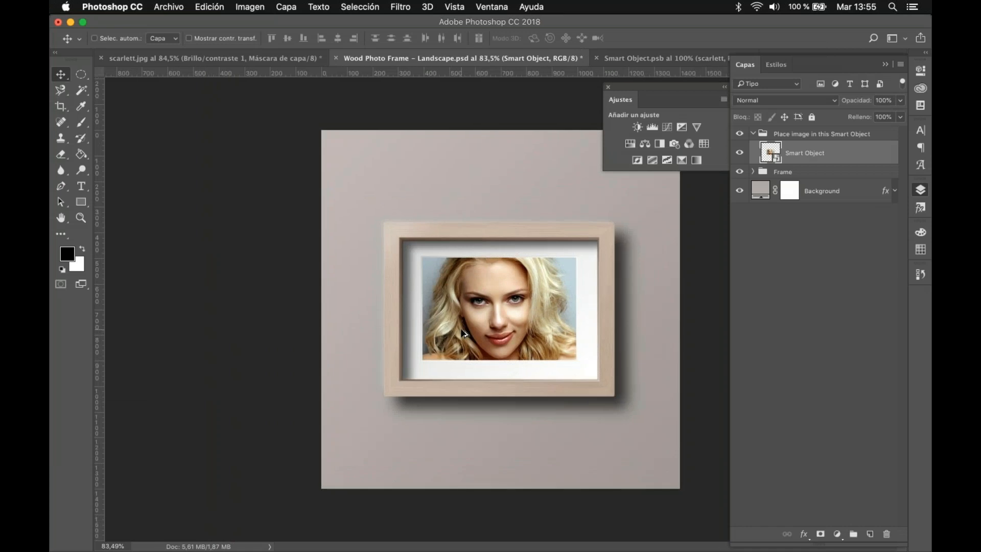
{"action": "left_click", "coordinate": [169, 6]}
{"action": "left_click", "coordinate": [422, 121]}
{"action": "scroll", "coordinate": [526, 308], "scroll_direction": "up", "scroll_amount": 5}
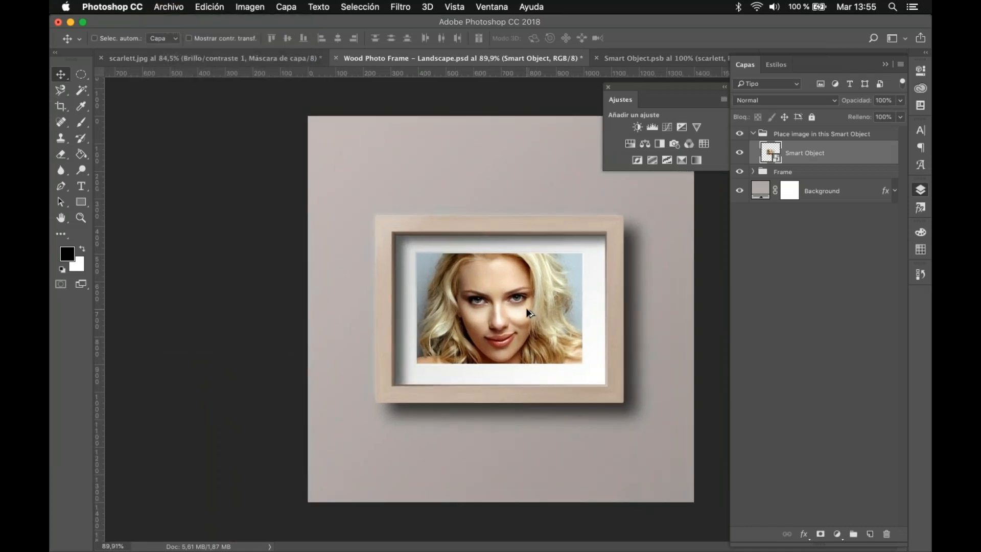
Step: Examine the framed portrait in the wood frame mockup both up close and as a whole
{"action": "scroll", "coordinate": [526, 308], "scroll_direction": "up", "scroll_amount": 1}
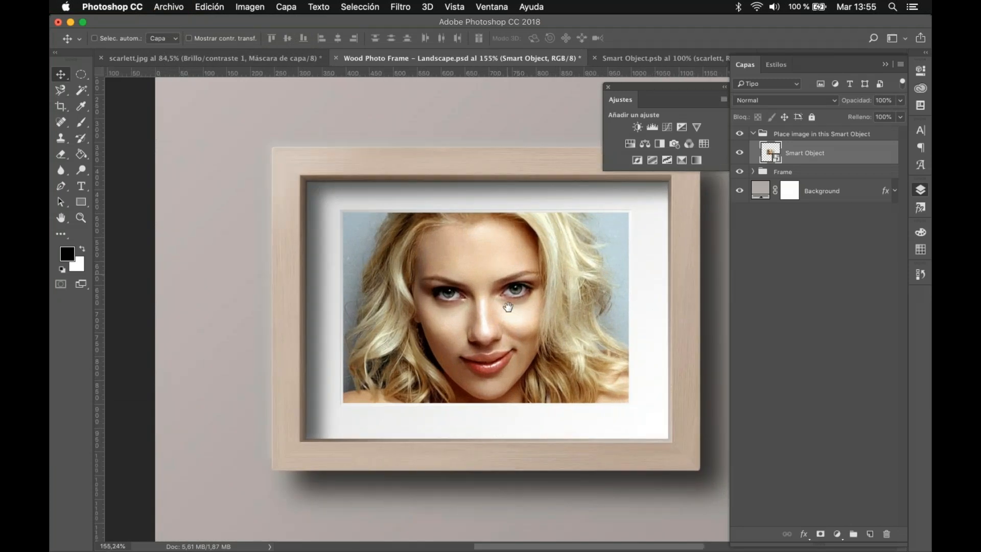
{"action": "left_click_drag", "start_coordinate": [508, 306], "coordinate": [511, 346]}
{"action": "scroll", "coordinate": [508, 340], "scroll_direction": "down", "scroll_amount": 9}
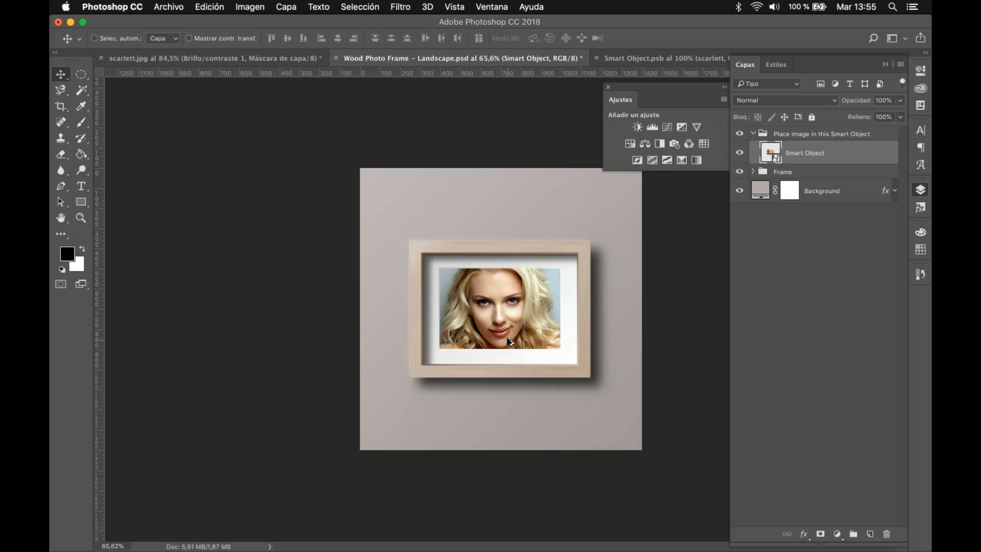
{"action": "scroll", "coordinate": [508, 337], "scroll_direction": "up", "scroll_amount": 3}
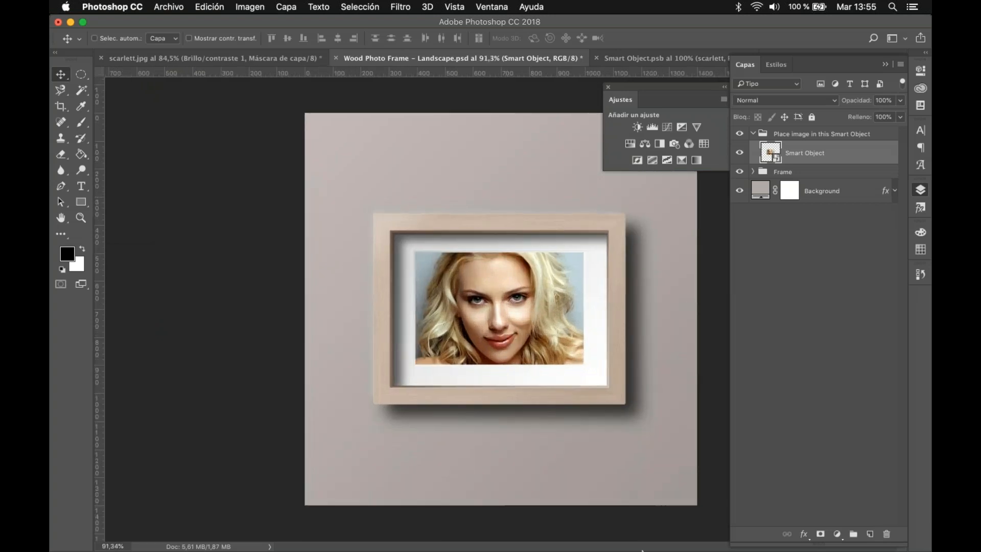
Step: Switch to Chrome and go back from the Wood Photo Frame Mockup page to GraphicBurger's Mock-Ups listing
{"action": "mouse_move", "coordinate": [659, 540]}
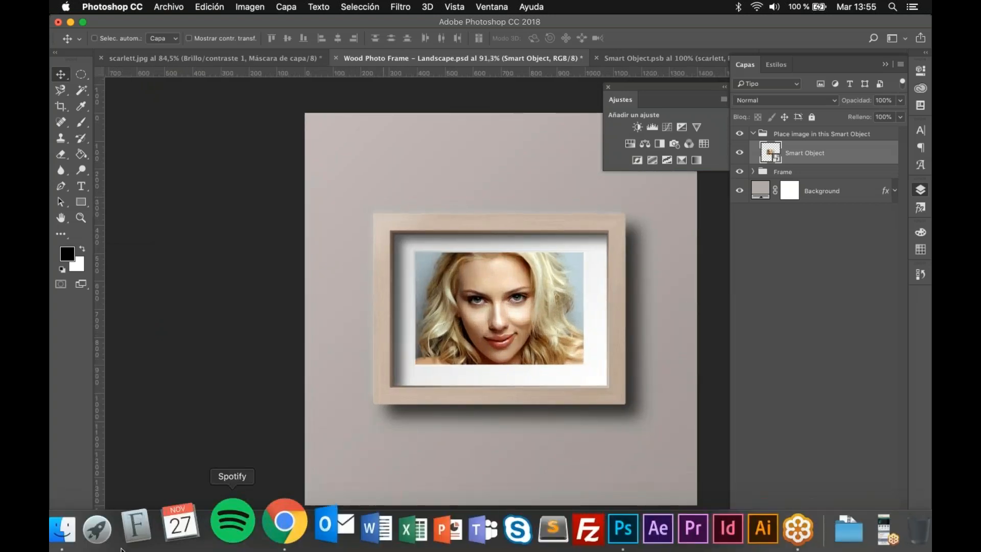
{"action": "left_click", "coordinate": [286, 529]}
{"action": "left_click", "coordinate": [64, 50]}
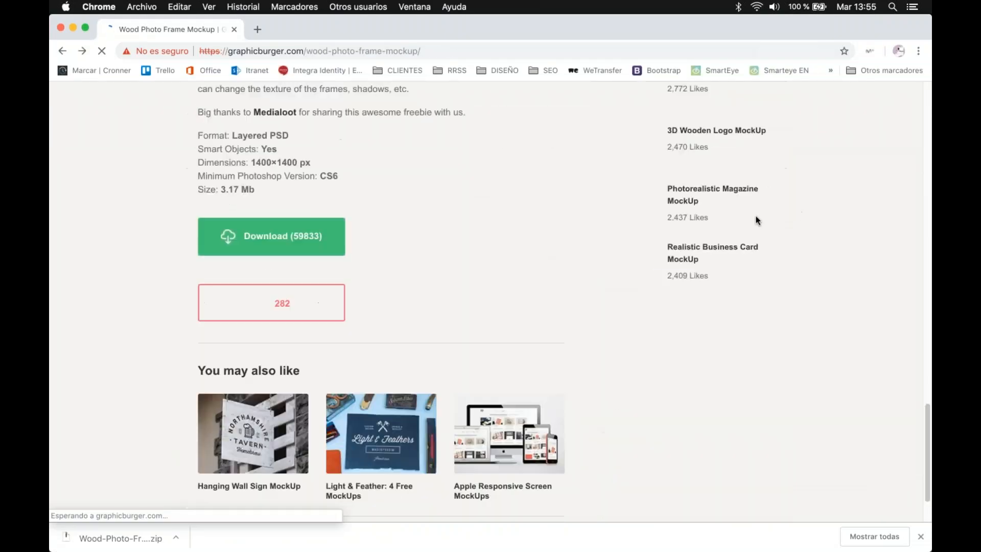
{"action": "left_click", "coordinate": [62, 51]}
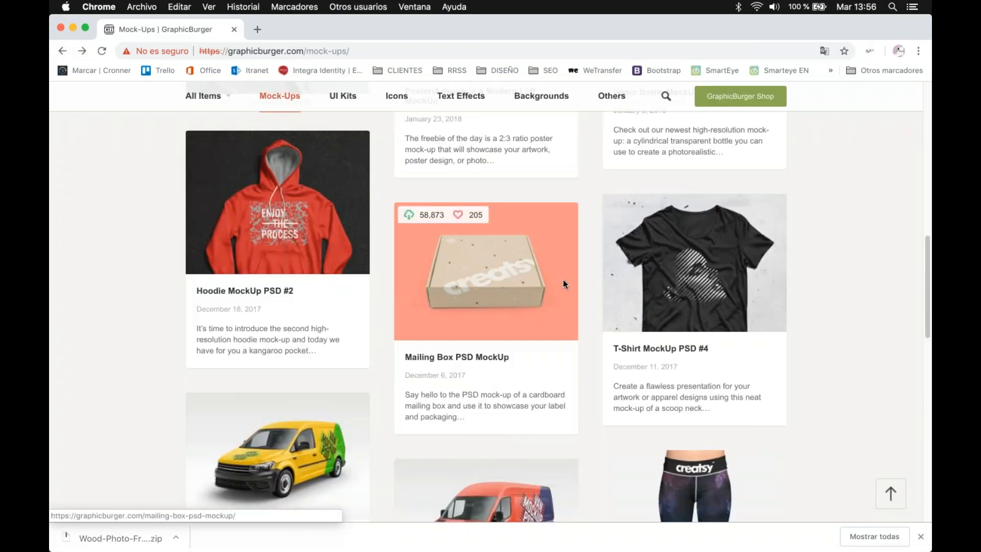
Step: Browse GraphicBurger's Mock-Ups listing to examine the free PSD mockups for apparel, packaging, signage, stationery and devices
{"action": "scroll", "coordinate": [564, 282], "scroll_direction": "down", "scroll_amount": 2}
{"action": "scroll", "coordinate": [508, 268], "scroll_direction": "down", "scroll_amount": 3}
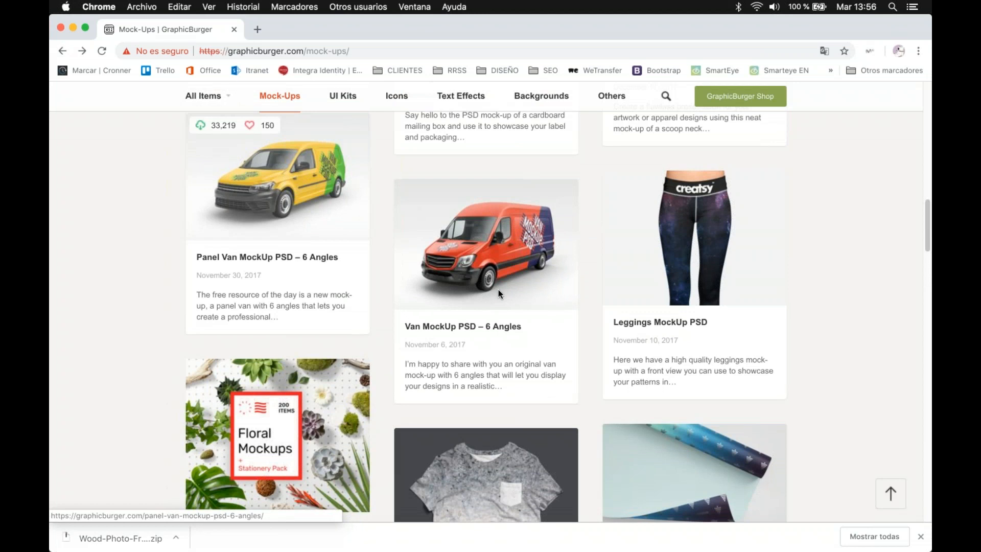
{"action": "scroll", "coordinate": [505, 289], "scroll_direction": "down", "scroll_amount": 10}
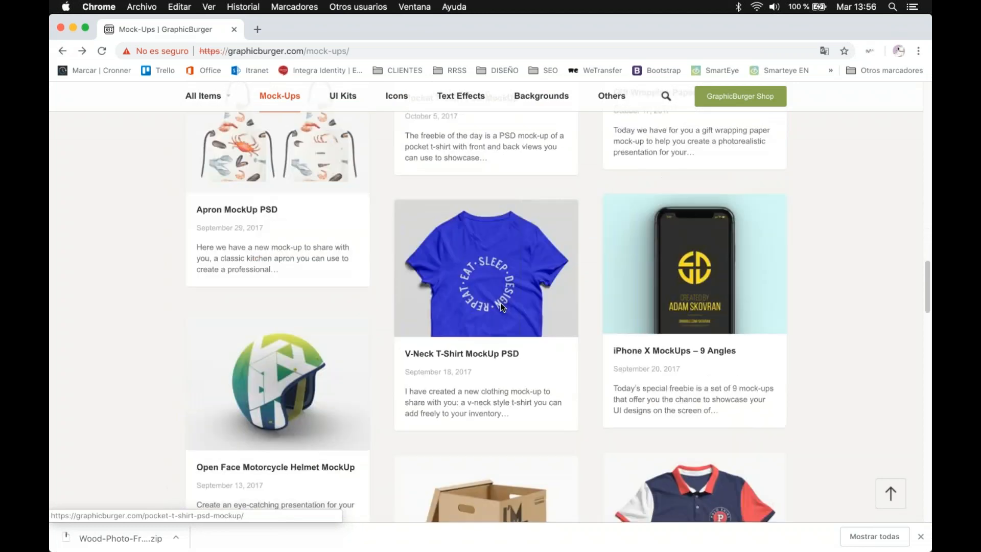
{"action": "scroll", "coordinate": [488, 296], "scroll_direction": "down", "scroll_amount": 5}
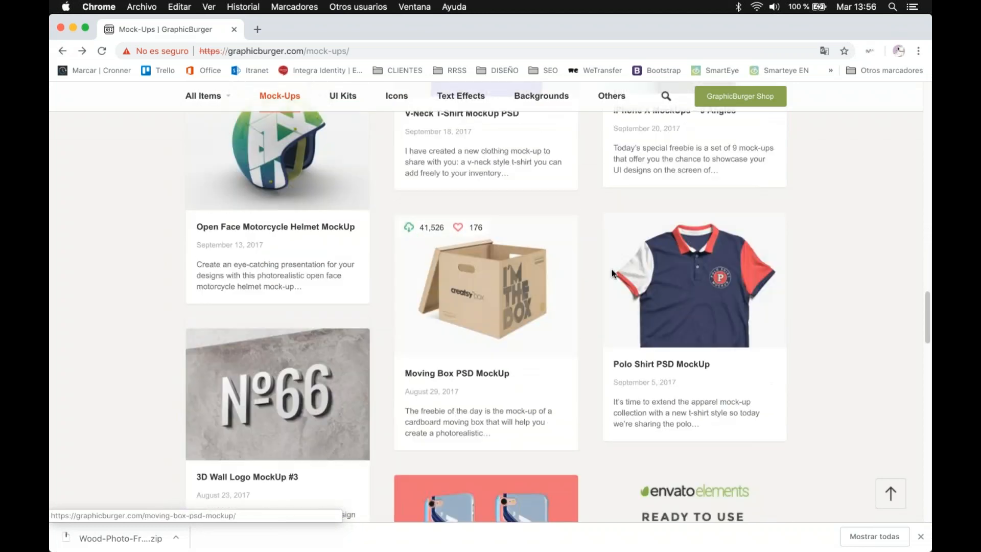
{"action": "scroll", "coordinate": [657, 287], "scroll_direction": "down", "scroll_amount": 4}
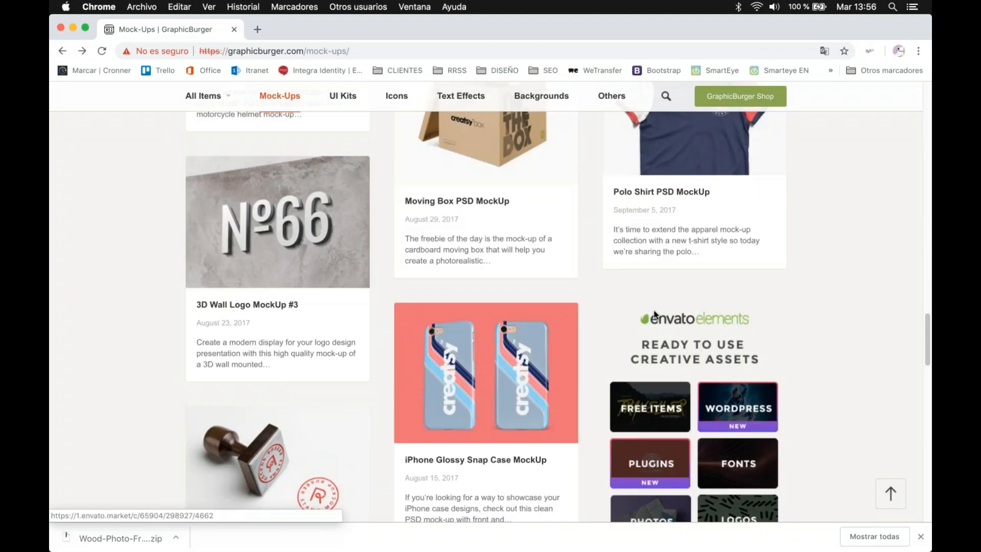
{"action": "scroll", "coordinate": [304, 323], "scroll_direction": "down", "scroll_amount": 5}
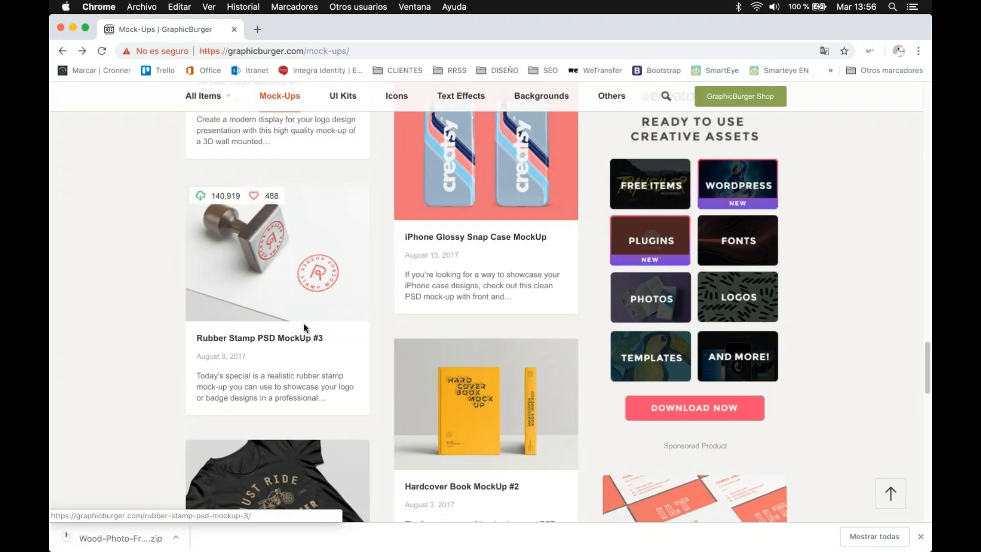
{"action": "scroll", "coordinate": [468, 345], "scroll_direction": "down", "scroll_amount": 5}
{"action": "scroll", "coordinate": [475, 326], "scroll_direction": "down", "scroll_amount": 4}
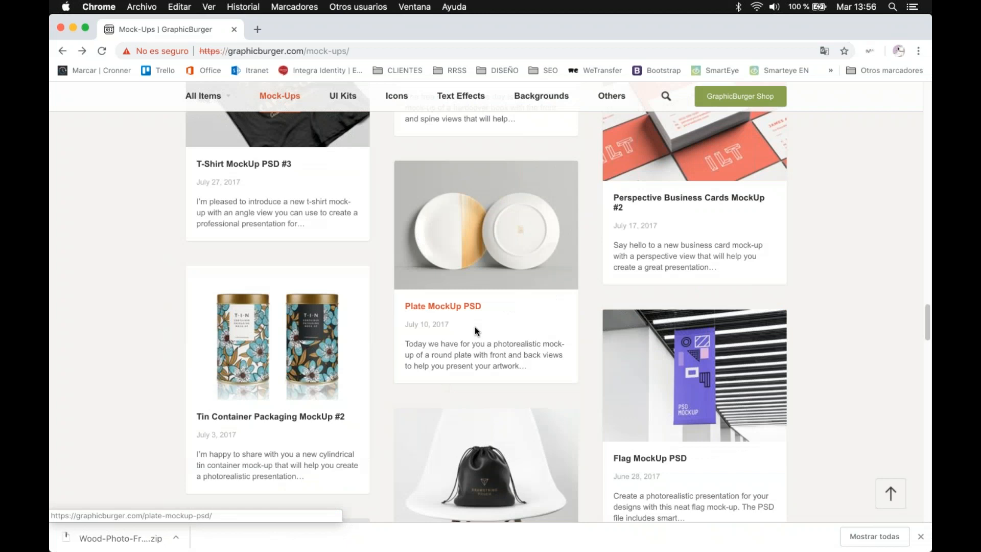
{"action": "scroll", "coordinate": [474, 326], "scroll_direction": "down", "scroll_amount": 8}
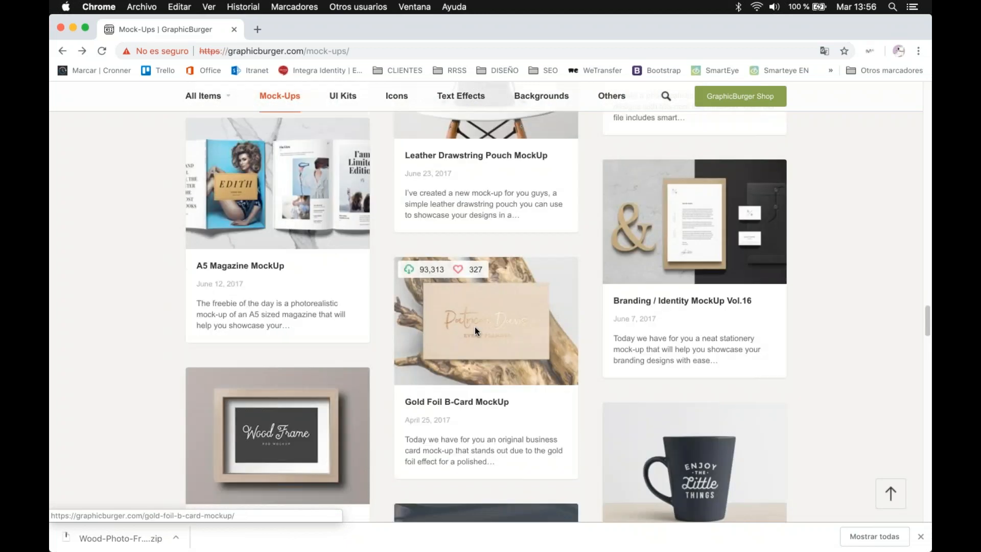
{"action": "scroll", "coordinate": [475, 327], "scroll_direction": "down", "scroll_amount": 12}
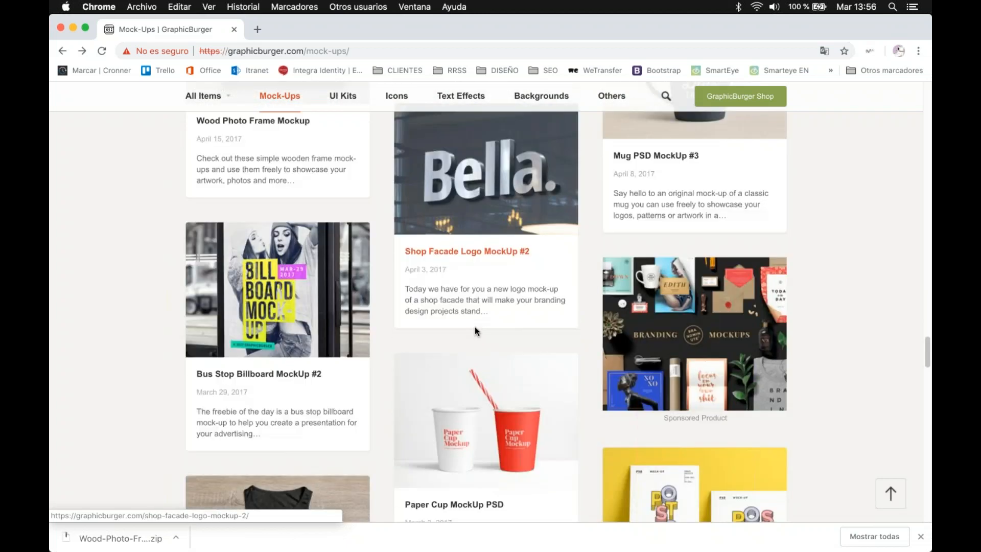
{"action": "scroll", "coordinate": [475, 327], "scroll_direction": "down", "scroll_amount": 9}
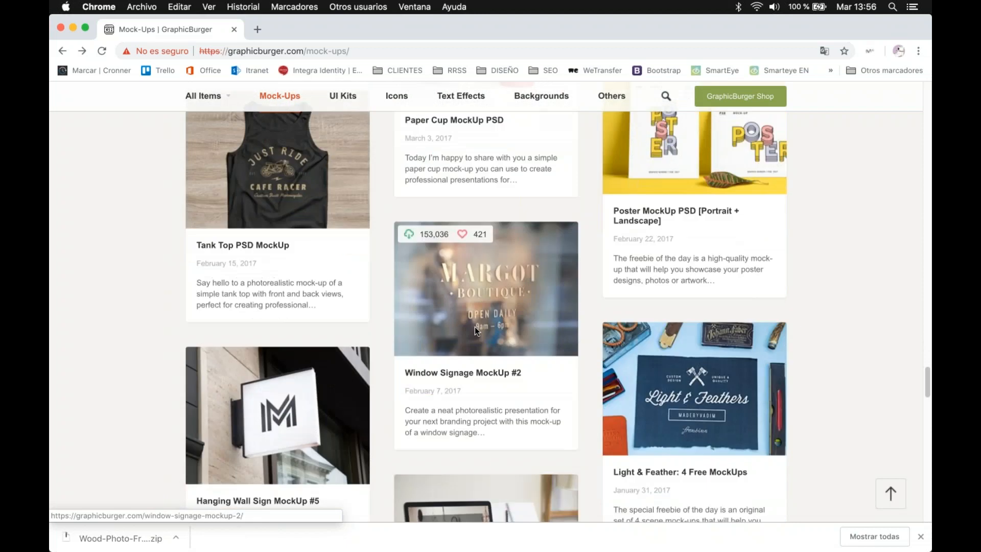
{"action": "scroll", "coordinate": [474, 327], "scroll_direction": "down", "scroll_amount": 1}
{"action": "scroll", "coordinate": [474, 327], "scroll_direction": "down", "scroll_amount": 4}
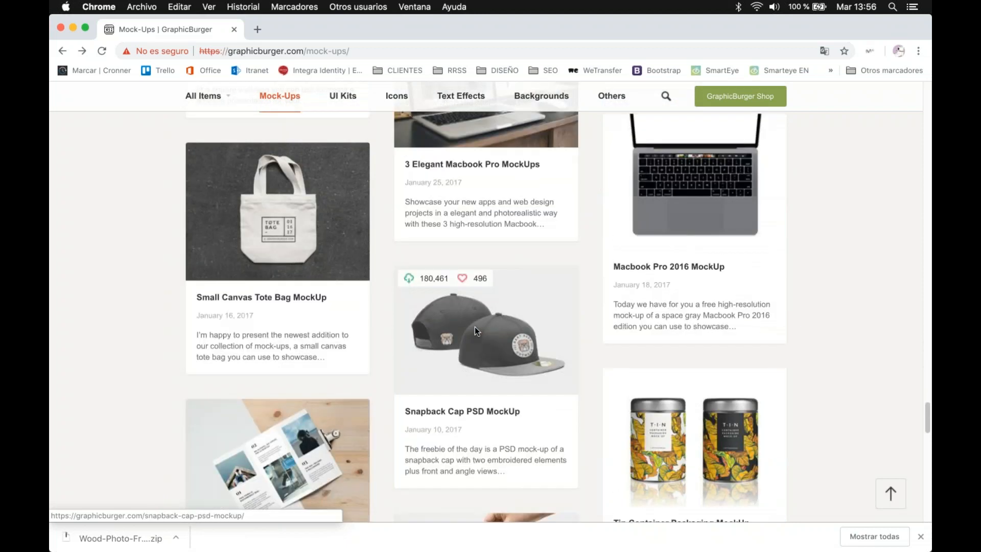
{"action": "scroll", "coordinate": [475, 331], "scroll_direction": "down", "scroll_amount": 8}
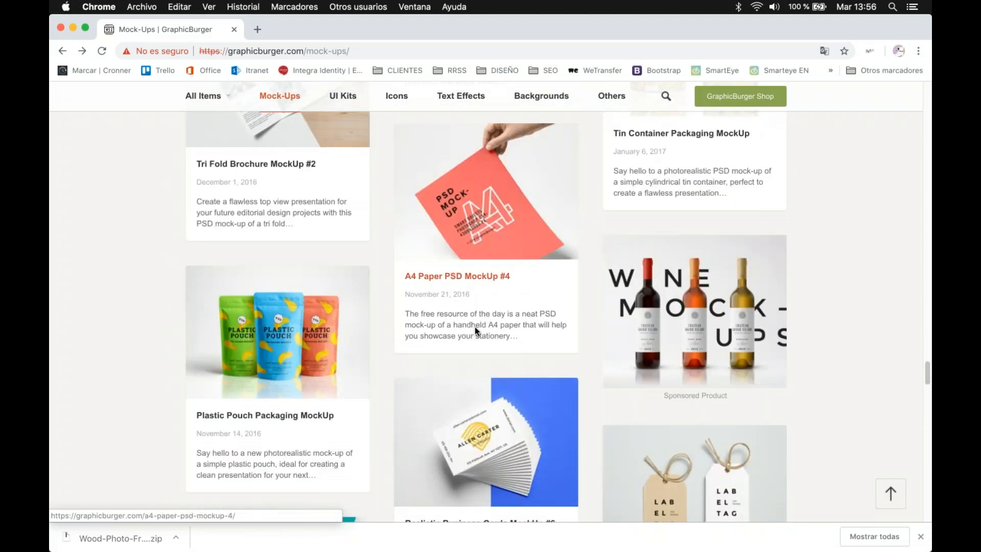
{"action": "scroll", "coordinate": [474, 329], "scroll_direction": "down", "scroll_amount": 11}
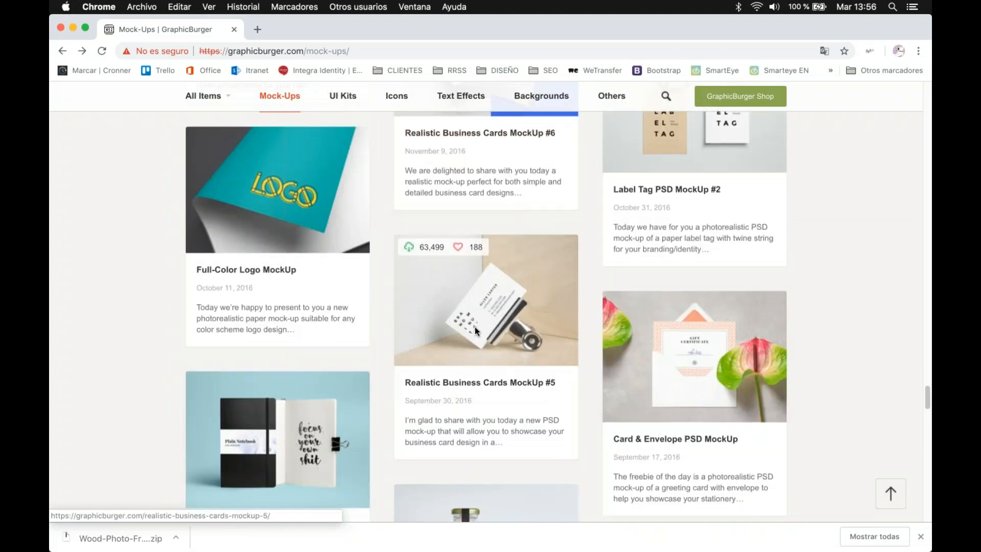
{"action": "scroll", "coordinate": [475, 328], "scroll_direction": "down", "scroll_amount": 8}
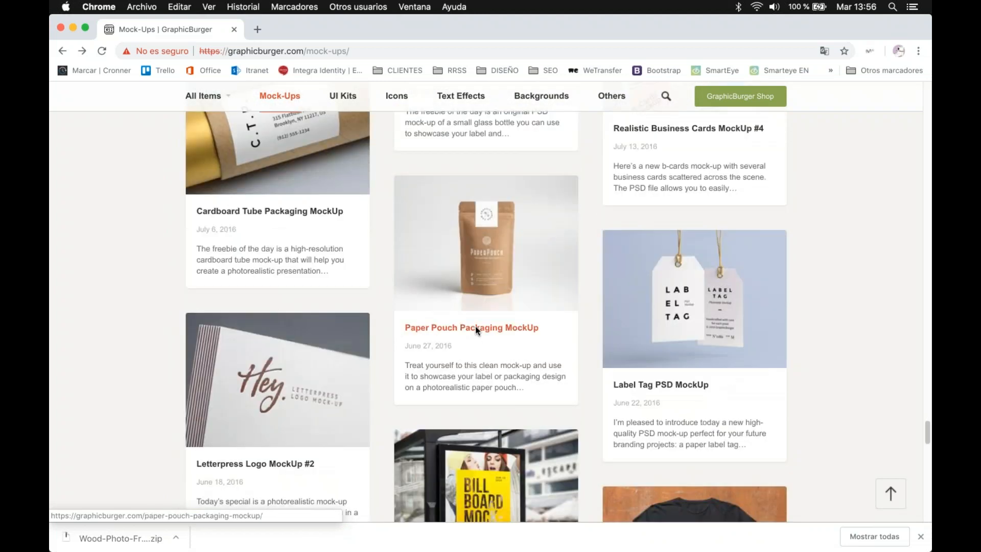
{"action": "scroll", "coordinate": [492, 320], "scroll_direction": "down", "scroll_amount": 4}
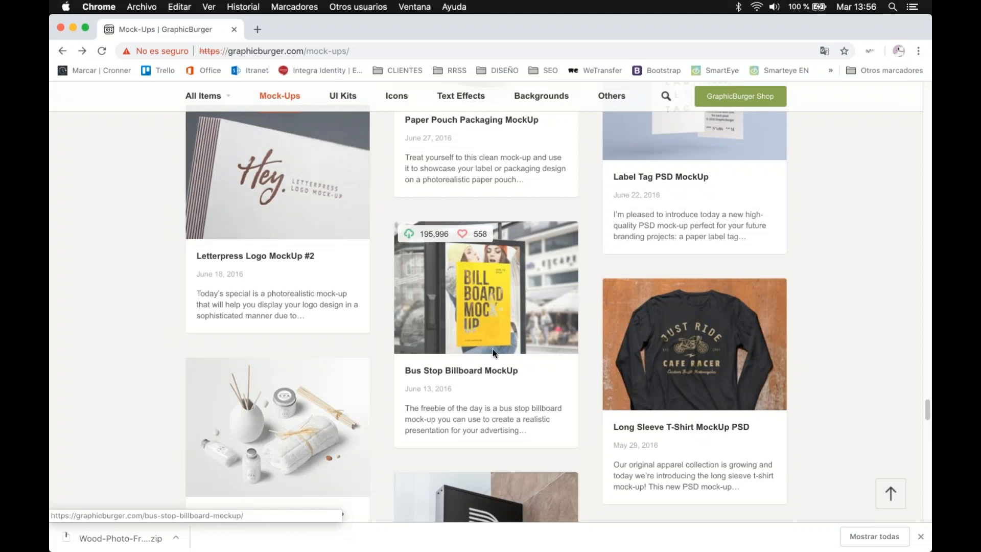
{"action": "scroll", "coordinate": [530, 322], "scroll_direction": "down", "scroll_amount": 3}
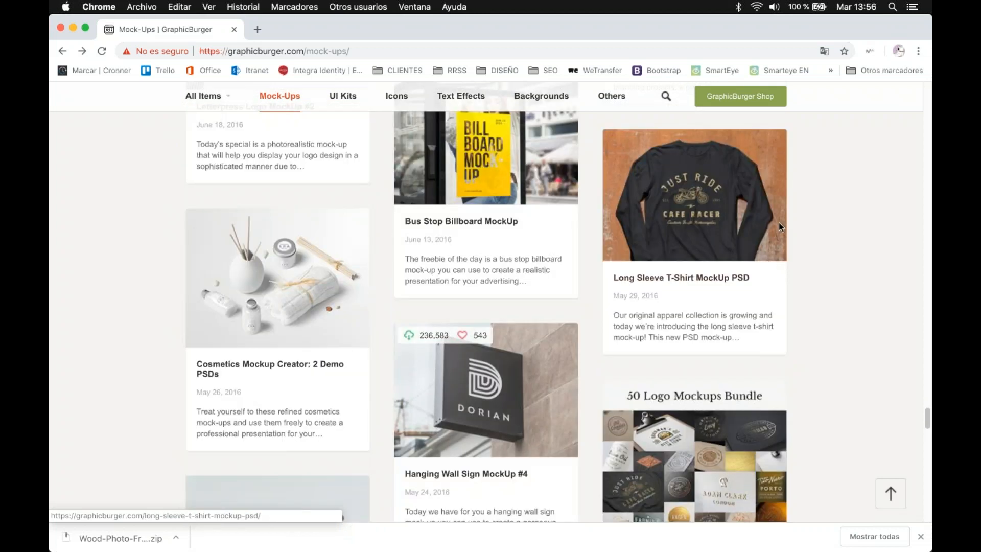
{"action": "scroll", "coordinate": [560, 329], "scroll_direction": "down", "scroll_amount": 1}
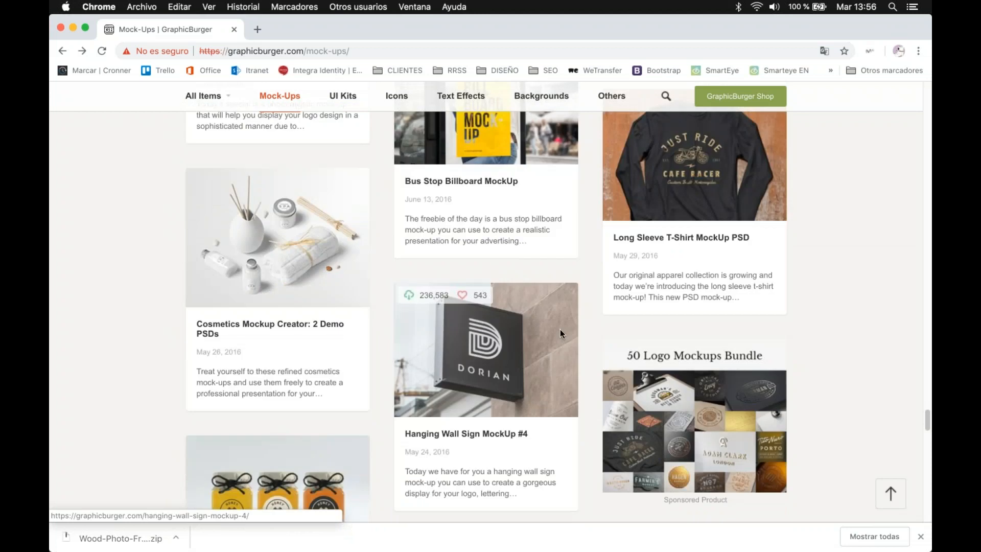
{"action": "scroll", "coordinate": [557, 332], "scroll_direction": "down", "scroll_amount": 4}
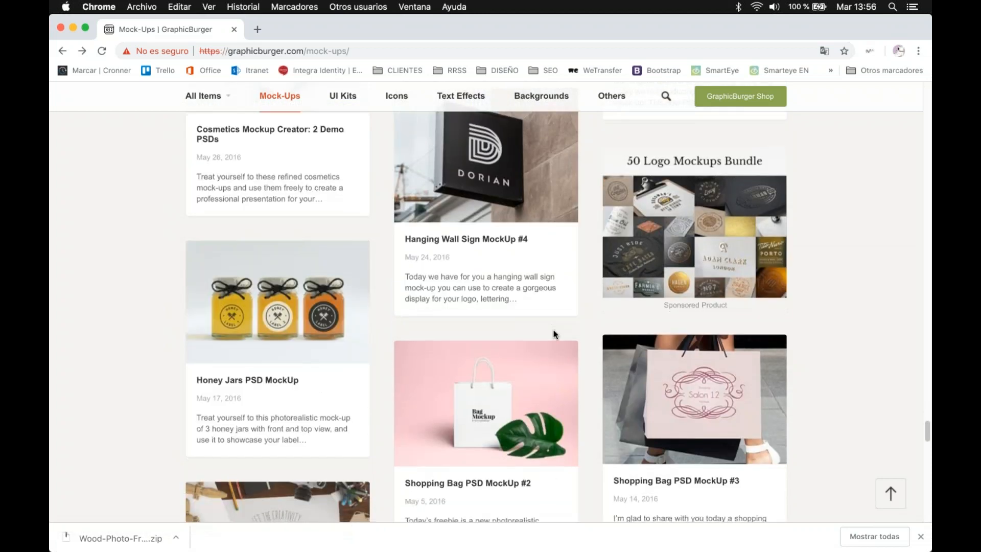
{"action": "scroll", "coordinate": [555, 335], "scroll_direction": "down", "scroll_amount": 4}
{"action": "scroll", "coordinate": [711, 225], "scroll_direction": "up", "scroll_amount": 1}
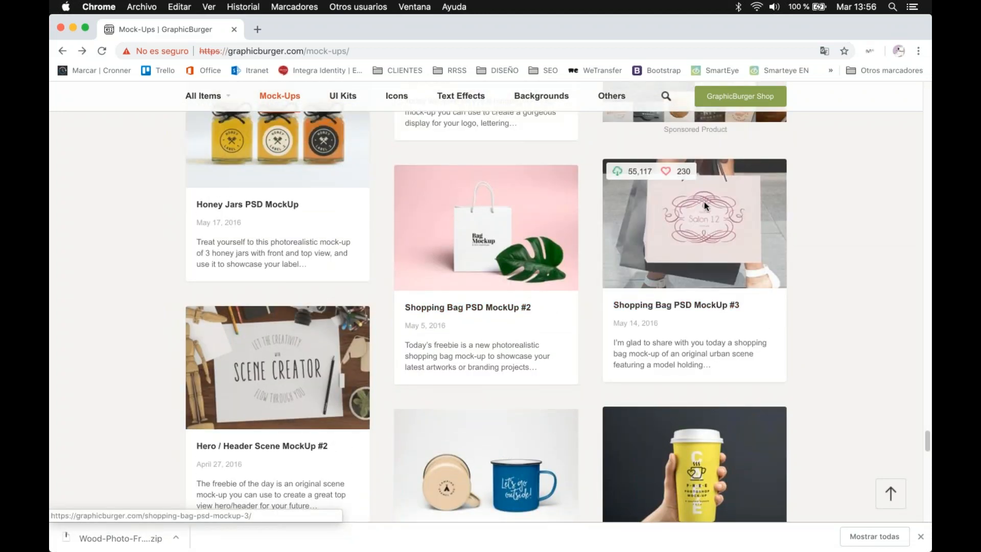
{"action": "scroll", "coordinate": [689, 320], "scroll_direction": "up", "scroll_amount": 2}
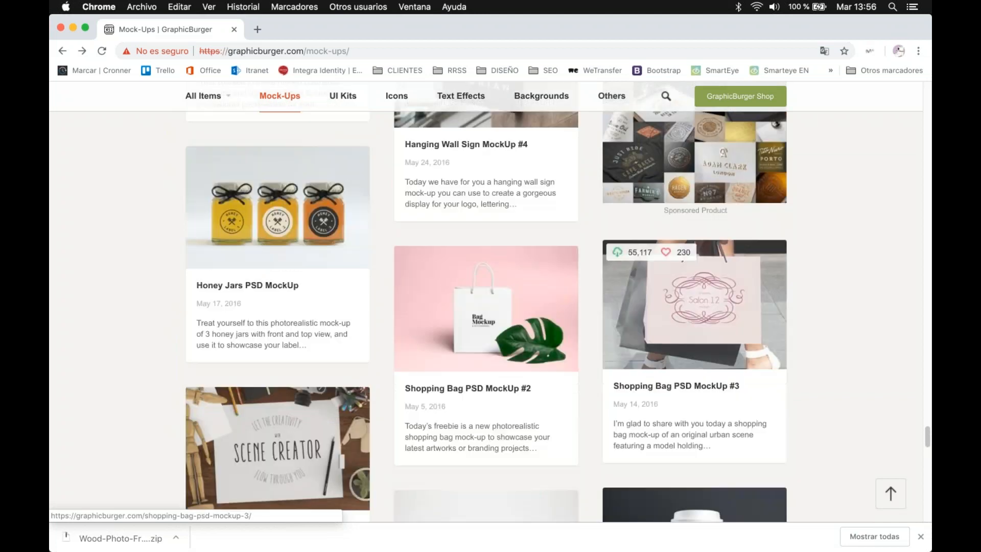
{"action": "scroll", "coordinate": [689, 320], "scroll_direction": "down", "scroll_amount": 4}
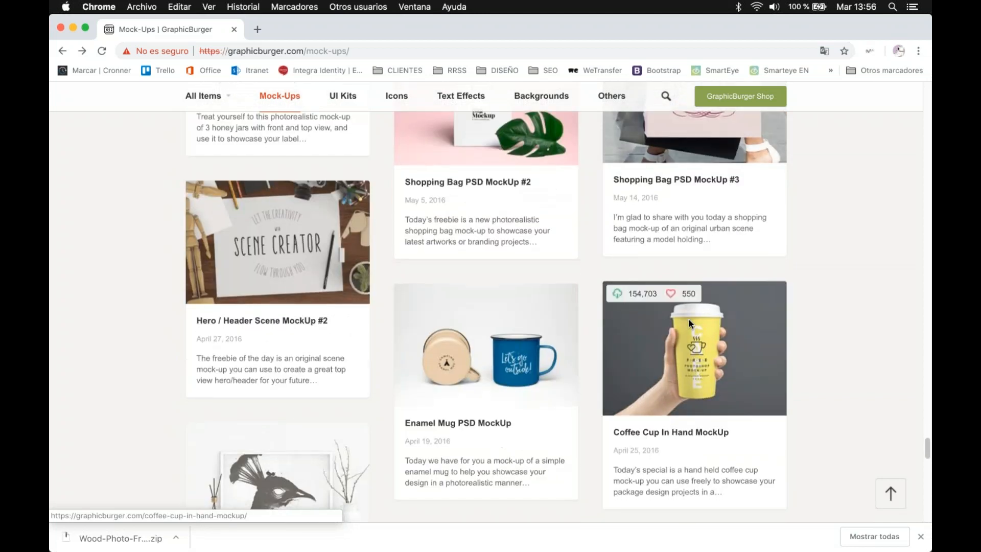
{"action": "scroll", "coordinate": [689, 320], "scroll_direction": "down", "scroll_amount": 4}
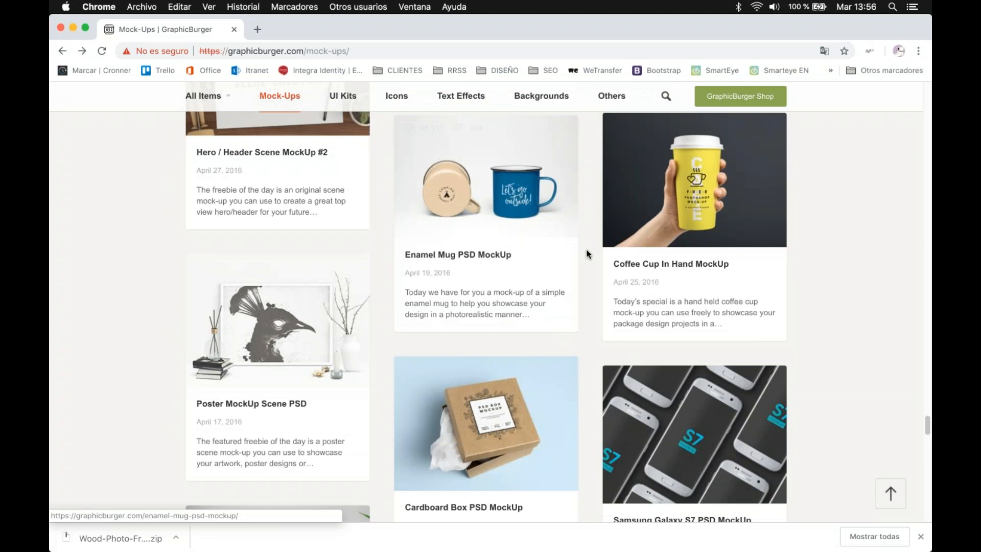
{"action": "scroll", "coordinate": [587, 250], "scroll_direction": "down", "scroll_amount": 3}
{"action": "scroll", "coordinate": [591, 251], "scroll_direction": "down", "scroll_amount": 8}
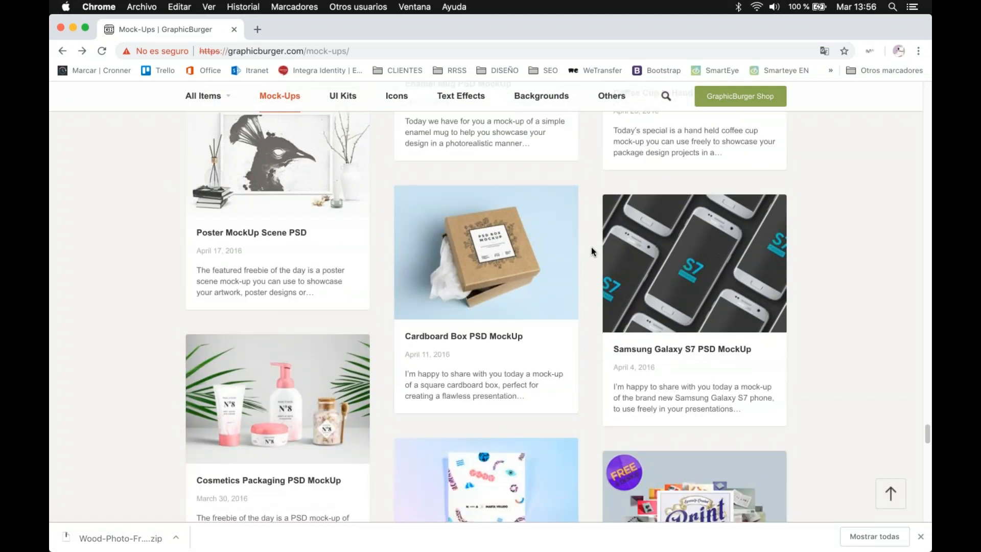
{"action": "scroll", "coordinate": [591, 250], "scroll_direction": "down", "scroll_amount": 5}
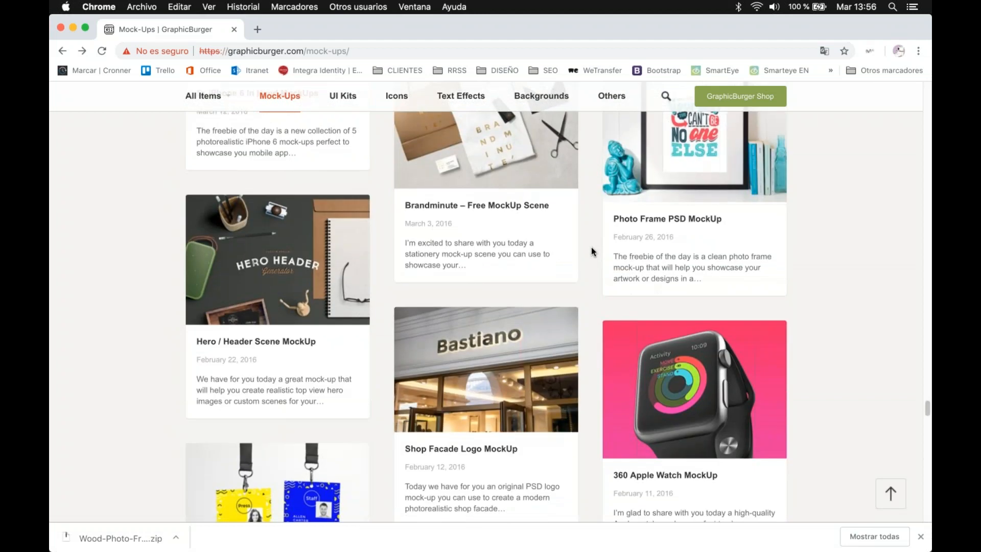
{"action": "scroll", "coordinate": [591, 248], "scroll_direction": "down", "scroll_amount": 4}
{"action": "scroll", "coordinate": [594, 248], "scroll_direction": "down", "scroll_amount": 3}
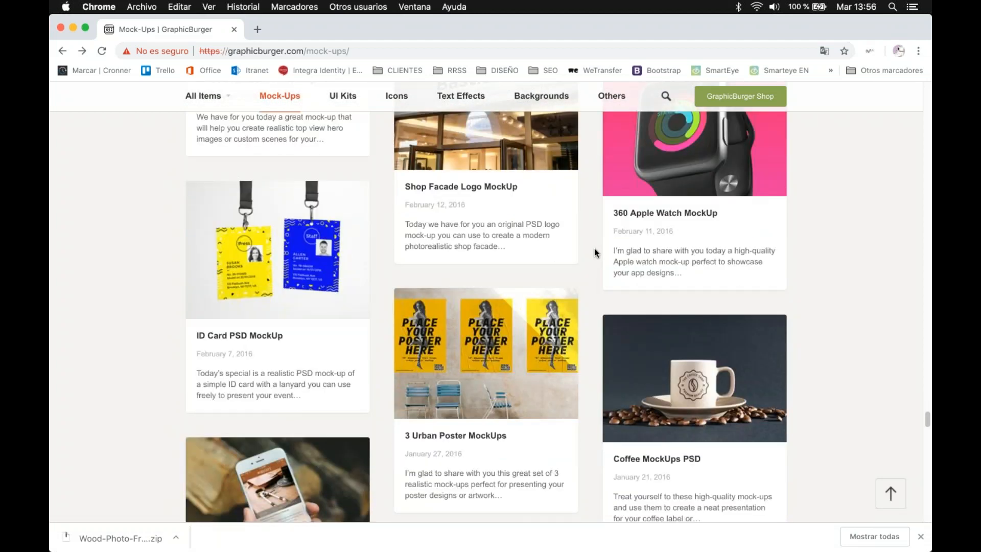
{"action": "scroll", "coordinate": [595, 249], "scroll_direction": "down", "scroll_amount": 5}
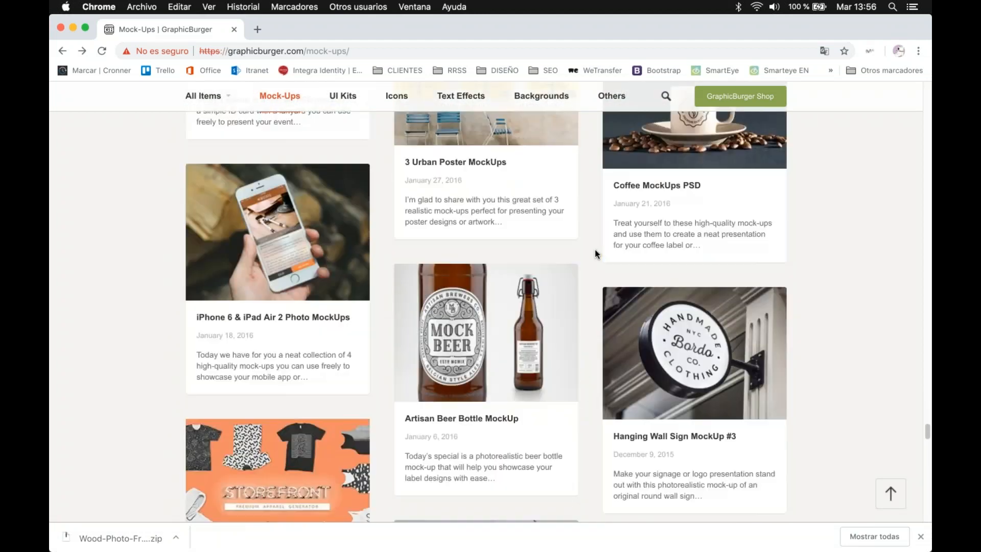
{"action": "scroll", "coordinate": [578, 278], "scroll_direction": "down", "scroll_amount": 3}
Step: Return to the start of the Mock-Ups listing and select the page's web address
{"action": "scroll", "coordinate": [578, 279], "scroll_direction": "up", "scroll_amount": 20}
{"action": "scroll", "coordinate": [579, 281], "scroll_direction": "up", "scroll_amount": 3}
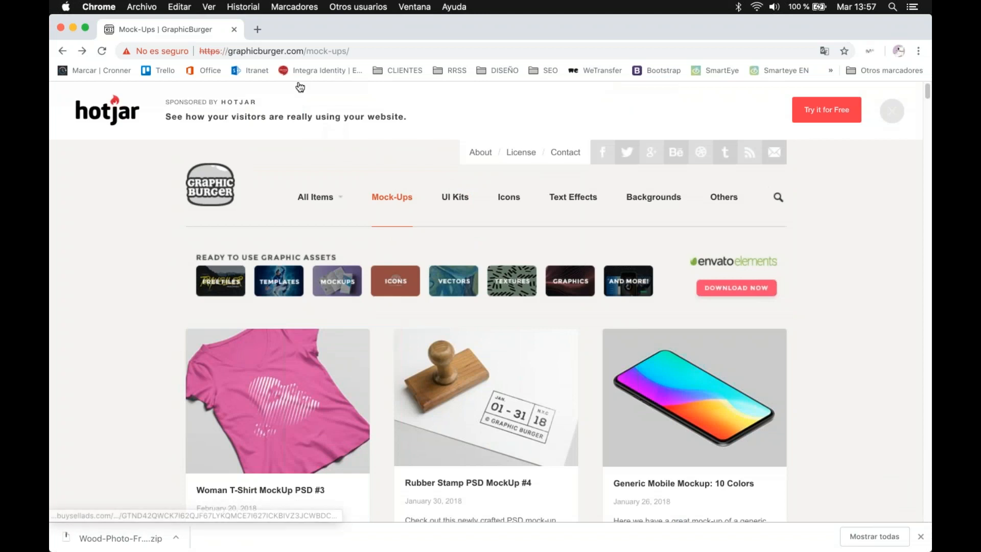
{"action": "left_click", "coordinate": [299, 49]}
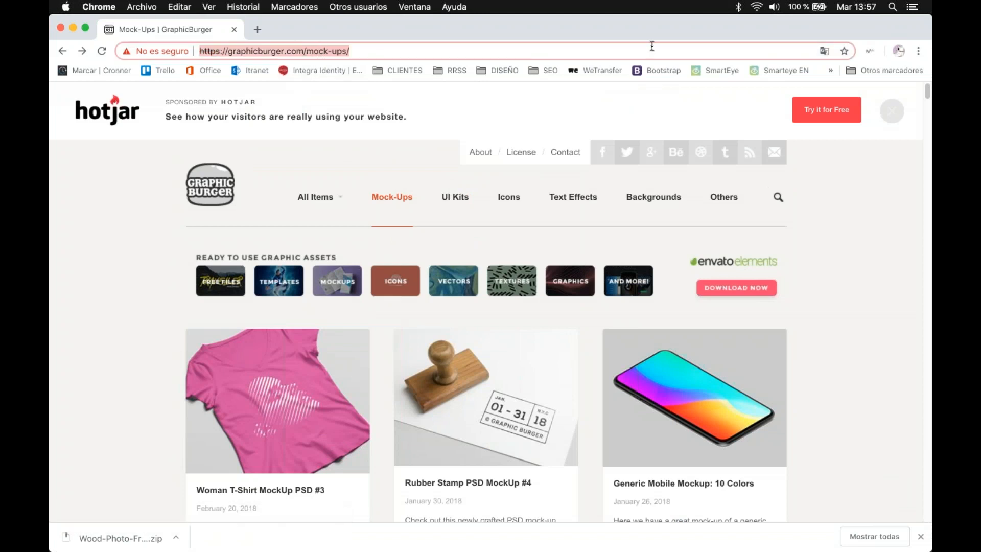
{"action": "mouse_move", "coordinate": [536, 371]}
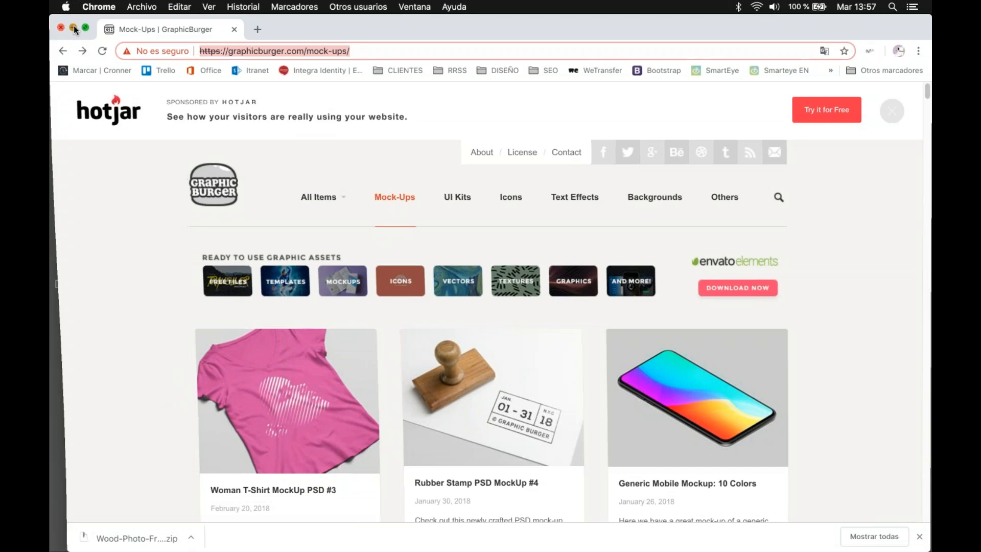
Step: Minimize Chrome and switch to the Smart Object.psb document in Photoshop
{"action": "left_click", "coordinate": [73, 28]}
{"action": "left_click", "coordinate": [693, 53]}
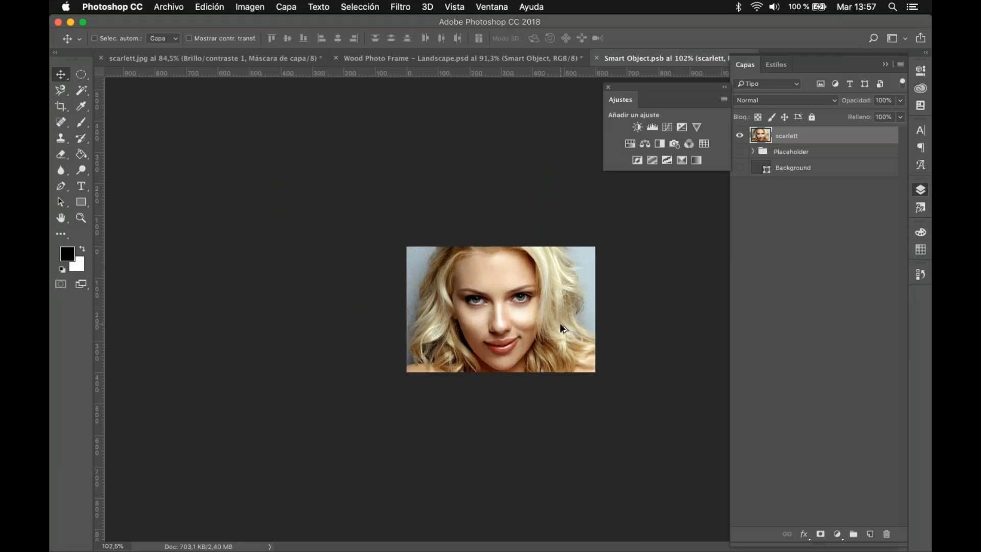
Step: Trace the outer hair edge of the scarlett portrait with the Pen tool, from the top of the image down to the shoulder
{"action": "scroll", "coordinate": [560, 323], "scroll_direction": "up", "scroll_amount": 5}
{"action": "scroll", "coordinate": [559, 323], "scroll_direction": "down", "scroll_amount": 1}
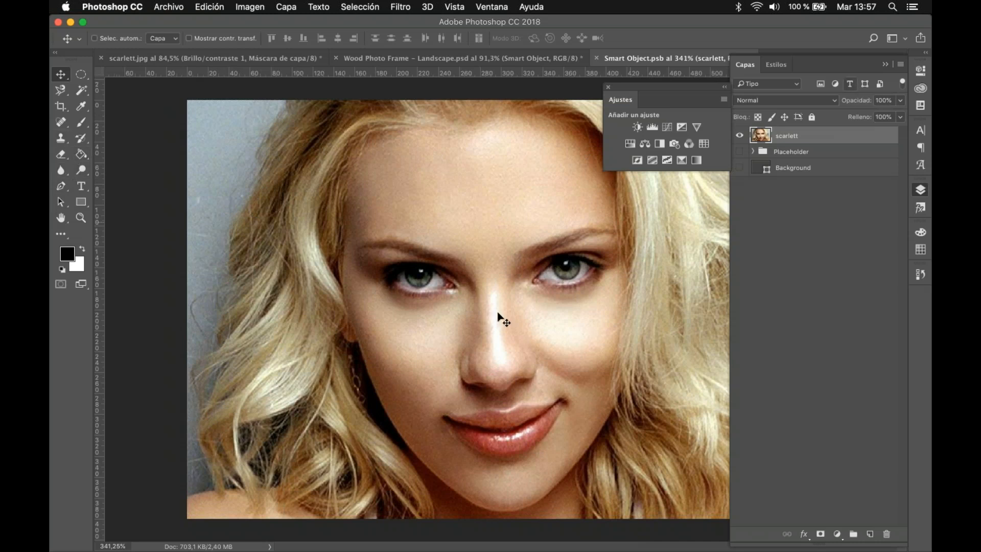
{"action": "left_click", "coordinate": [61, 186]}
{"action": "left_click_drag", "start_coordinate": [284, 97], "coordinate": [276, 123]}
{"action": "left_click_drag", "start_coordinate": [255, 154], "coordinate": [263, 164]}
{"action": "left_click_drag", "start_coordinate": [259, 189], "coordinate": [247, 209]}
{"action": "left_click_drag", "start_coordinate": [226, 256], "coordinate": [197, 360]}
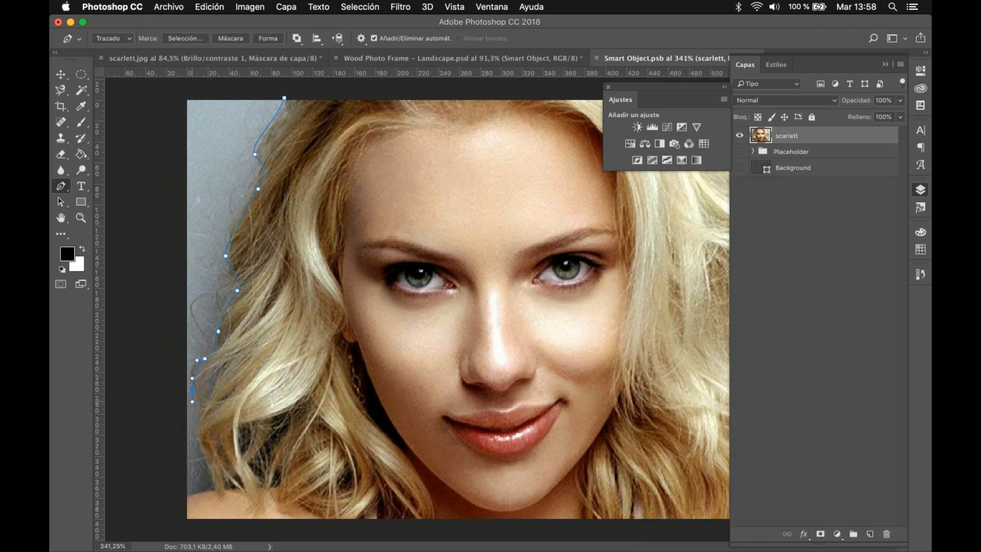
{"action": "left_click_drag", "start_coordinate": [198, 416], "coordinate": [208, 469]}
{"action": "left_click", "coordinate": [222, 486]}
Step: Close the path across the mouth, eye and forehead and back to its starting point
{"action": "left_click", "coordinate": [497, 429]}
{"action": "left_click_drag", "start_coordinate": [426, 266], "coordinate": [430, 250]}
{"action": "left_click", "coordinate": [435, 133]}
{"action": "left_click", "coordinate": [410, 93]}
{"action": "left_click", "coordinate": [286, 98]}
Step: Convert the path into a new selection with a 0-pixel feather and use it to mask the scarlett layer
{"action": "right_click", "coordinate": [290, 93]}
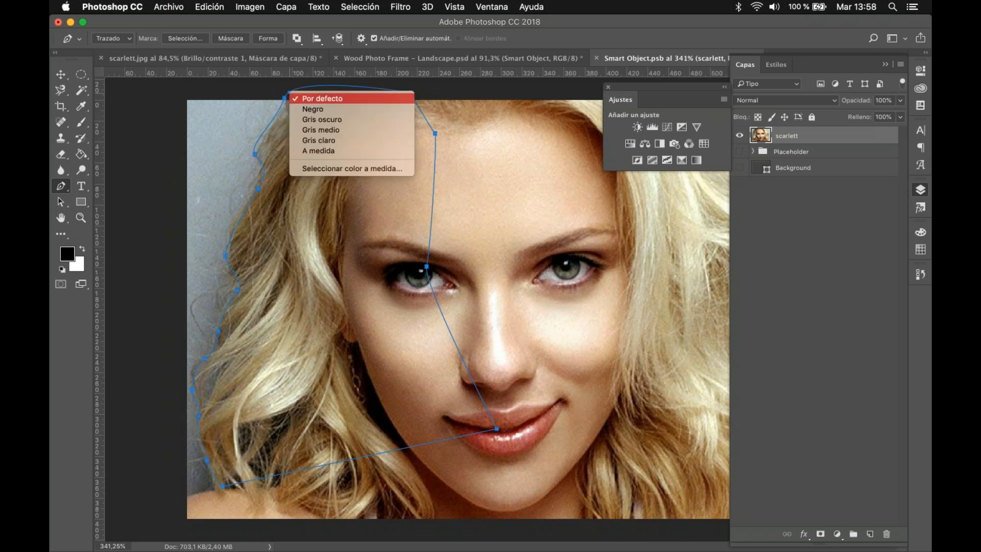
{"action": "right_click", "coordinate": [253, 191]}
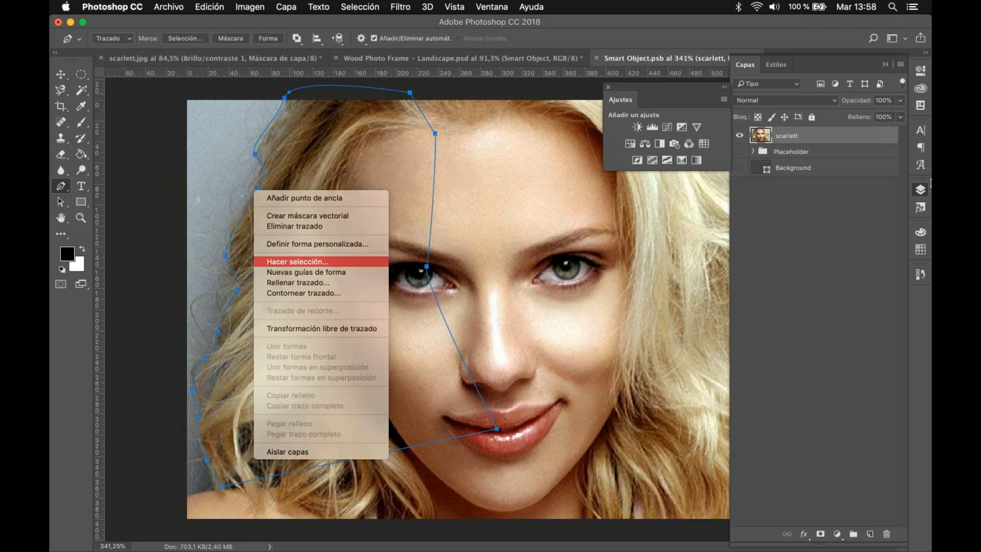
{"action": "left_click", "coordinate": [384, 256]}
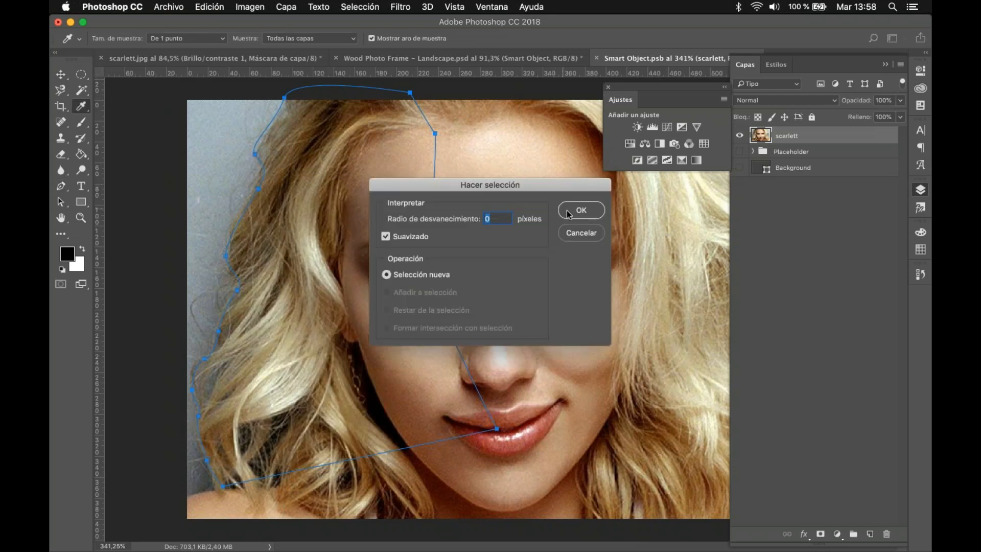
{"action": "left_click", "coordinate": [580, 210]}
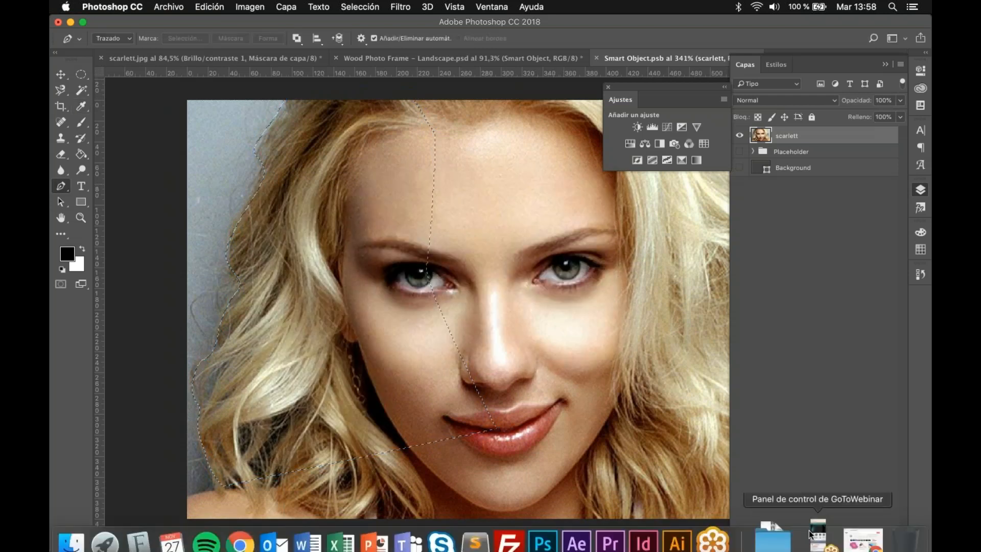
{"action": "left_click", "coordinate": [821, 534]}
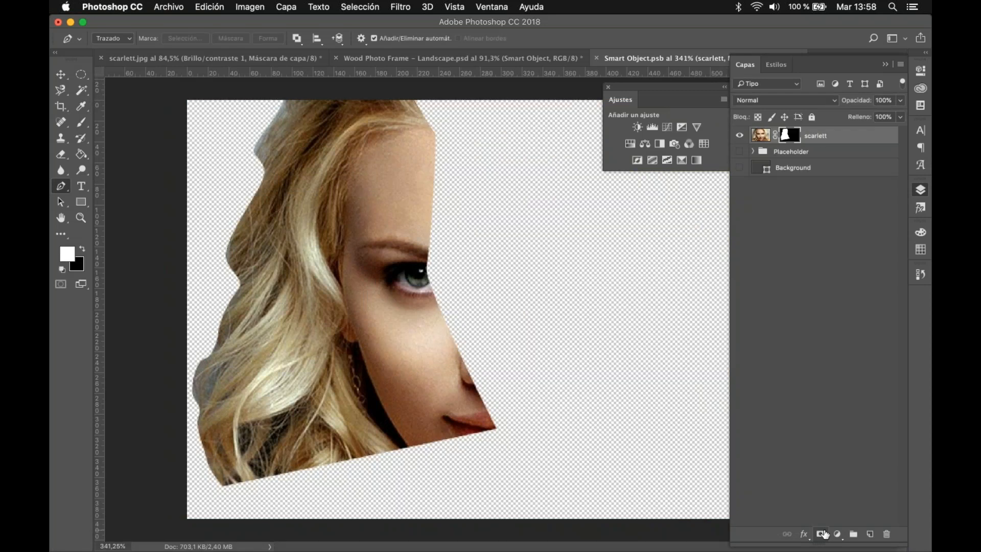
Step: Paint black on the scarlett layer mask with the Brush to hide background beside the upper hair edge
{"action": "scroll", "coordinate": [316, 245], "scroll_direction": "up", "scroll_amount": 3}
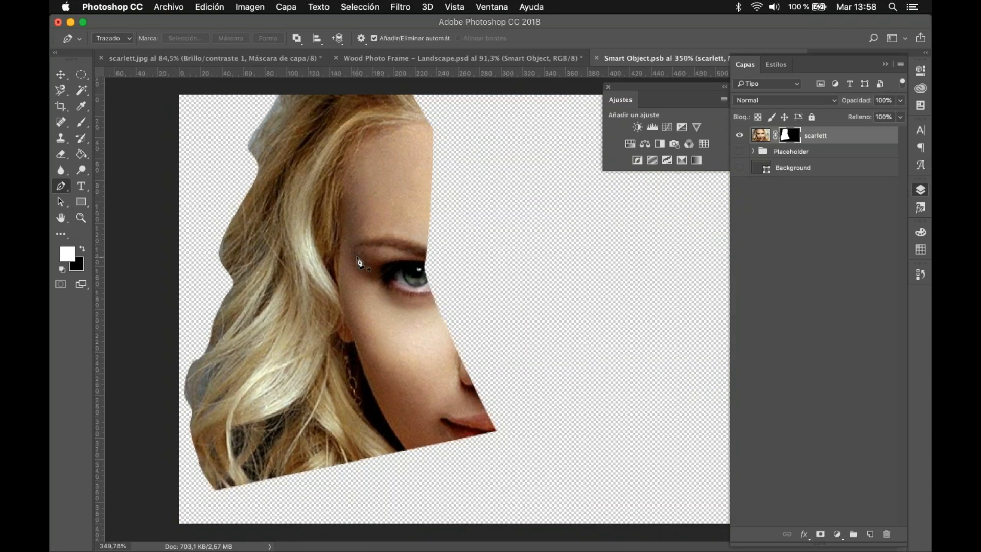
{"action": "scroll", "coordinate": [317, 214], "scroll_direction": "up", "scroll_amount": 2}
{"action": "scroll", "coordinate": [317, 213], "scroll_direction": "left", "scroll_amount": 4}
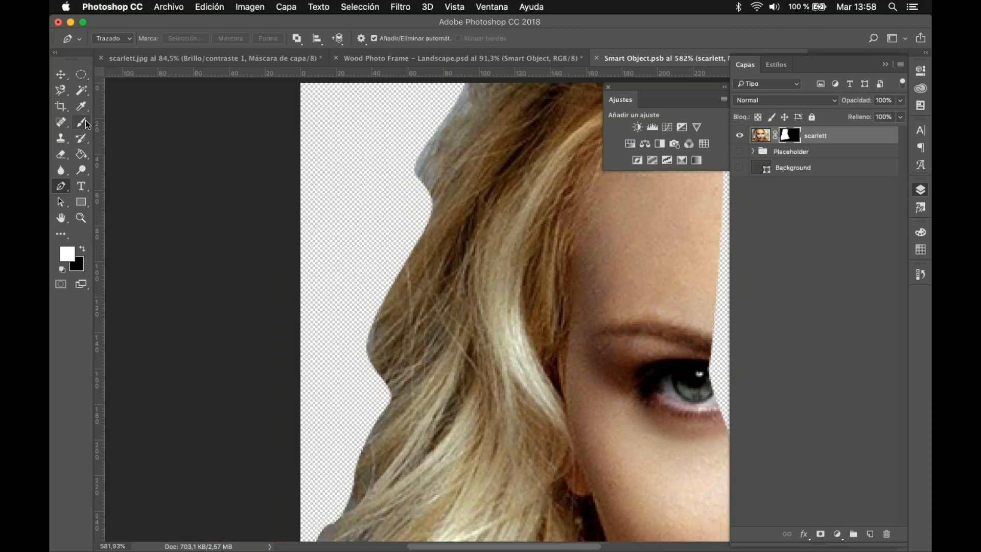
{"action": "left_click_drag", "start_coordinate": [87, 125], "coordinate": [135, 125]}
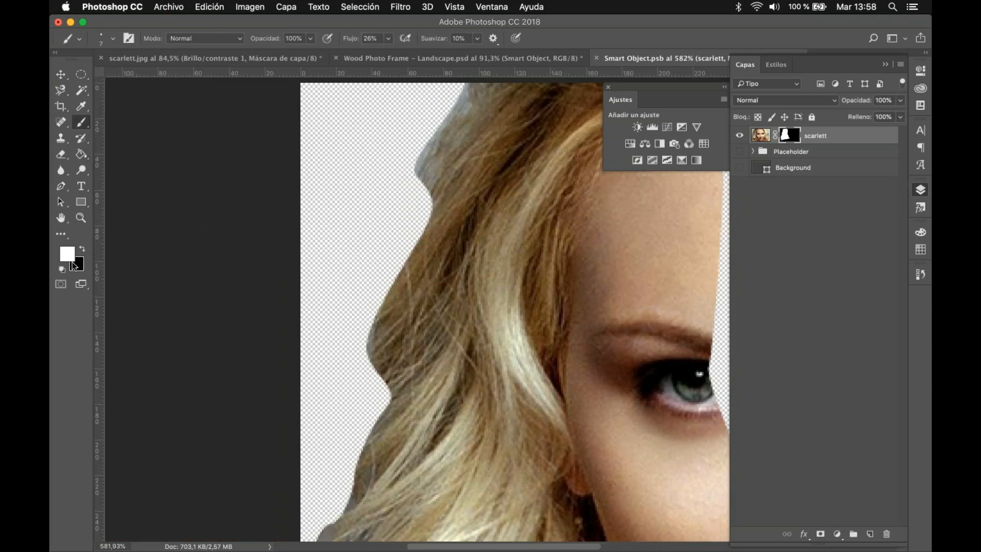
{"action": "left_click", "coordinate": [76, 265]}
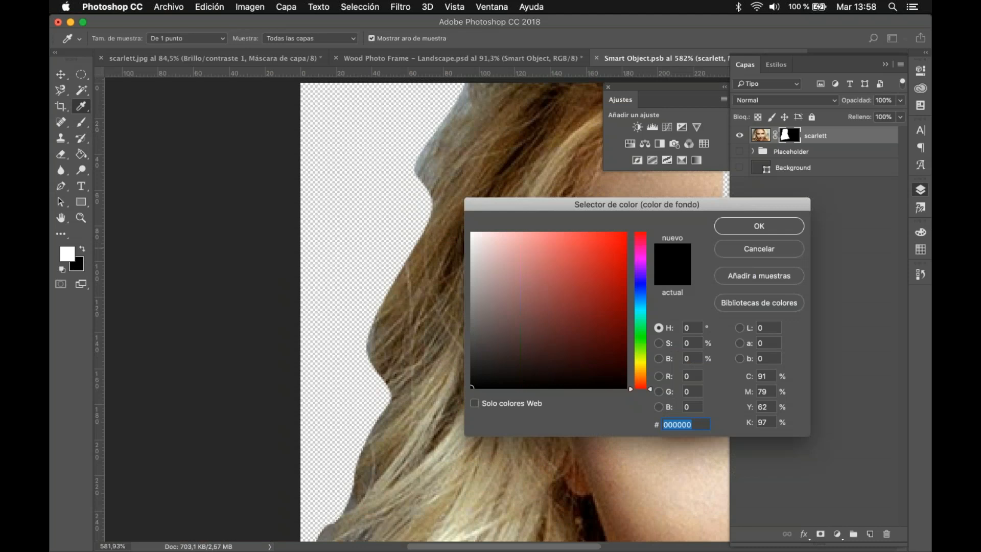
{"action": "key", "text": "Escape"}
{"action": "key", "text": "x"}
{"action": "scroll", "coordinate": [409, 184], "scroll_direction": "up", "scroll_amount": 3}
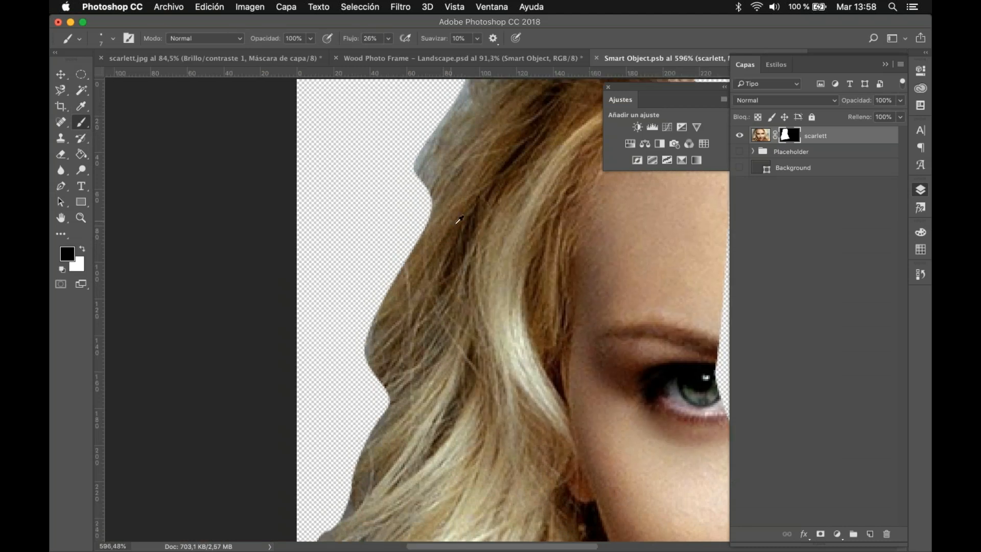
{"action": "left_click_drag", "start_coordinate": [422, 148], "coordinate": [398, 268]}
Step: Set the brush opacity to 56% and mask out the remaining background along the hair's outer edge
{"action": "left_click", "coordinate": [310, 39]}
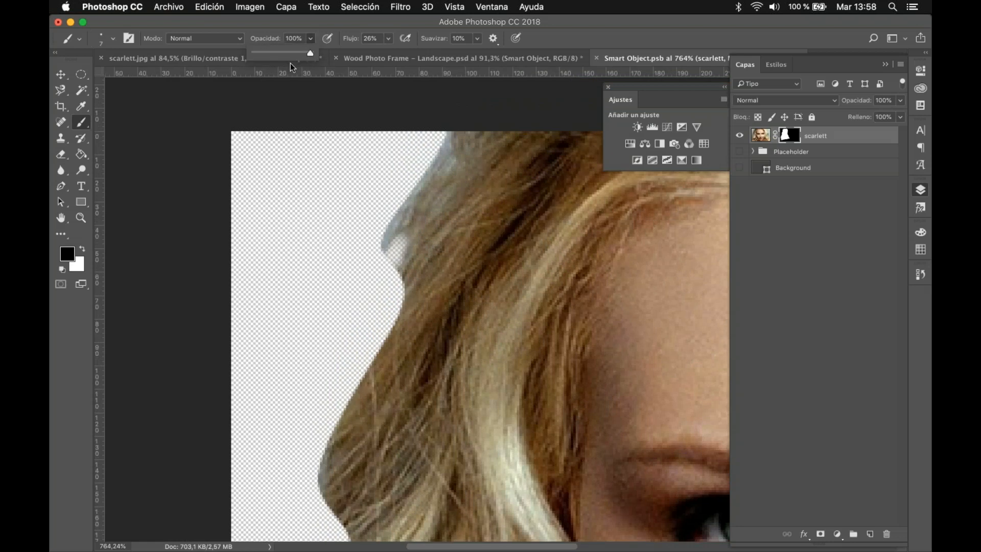
{"action": "left_click", "coordinate": [284, 53]}
{"action": "left_click_drag", "start_coordinate": [383, 253], "coordinate": [381, 254]}
{"action": "mouse_move", "coordinate": [398, 204]}
{"action": "left_mouse_down"}
{"action": "mouse_move", "coordinate": [391, 232]}
{"action": "mouse_move", "coordinate": [401, 257]}
{"action": "left_mouse_up"}
{"action": "mouse_move", "coordinate": [447, 142]}
{"action": "left_mouse_down"}
{"action": "mouse_move", "coordinate": [439, 179]}
{"action": "mouse_move", "coordinate": [416, 179]}
{"action": "mouse_move", "coordinate": [386, 241]}
{"action": "mouse_move", "coordinate": [404, 286]}
{"action": "mouse_move", "coordinate": [353, 379]}
{"action": "mouse_move", "coordinate": [387, 361]}
{"action": "mouse_move", "coordinate": [335, 416]}
{"action": "mouse_move", "coordinate": [353, 398]}
{"action": "mouse_move", "coordinate": [322, 493]}
{"action": "left_mouse_up"}
{"action": "left_click_drag", "start_coordinate": [448, 409], "coordinate": [446, 145]}
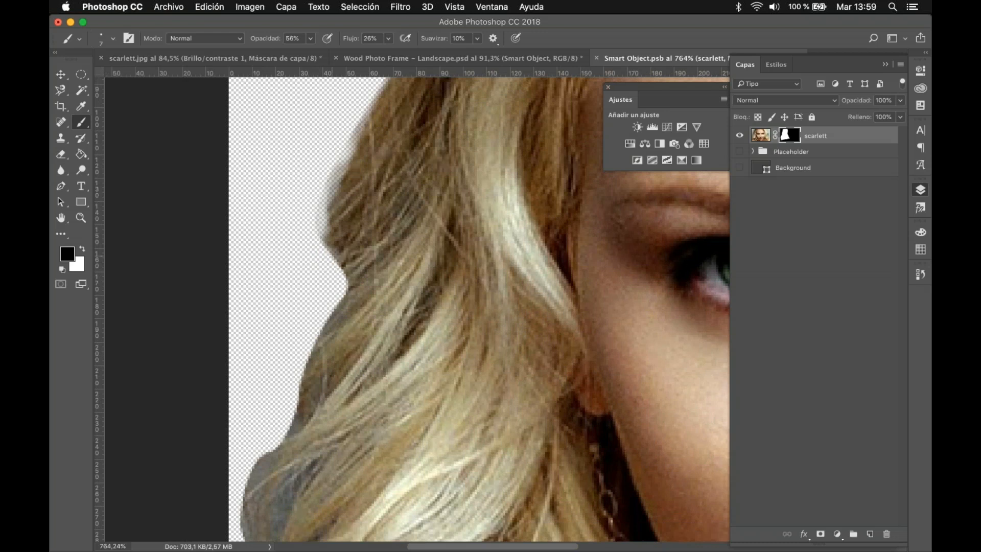
{"action": "mouse_move", "coordinate": [339, 306]}
{"action": "left_mouse_down"}
{"action": "mouse_move", "coordinate": [289, 362]}
{"action": "mouse_move", "coordinate": [327, 327]}
{"action": "mouse_move", "coordinate": [301, 413]}
{"action": "left_mouse_up"}
Step: Mask out the grey background patch between the lower hair strands with the same brush
{"action": "left_click_drag", "start_coordinate": [474, 165], "coordinate": [464, 157]}
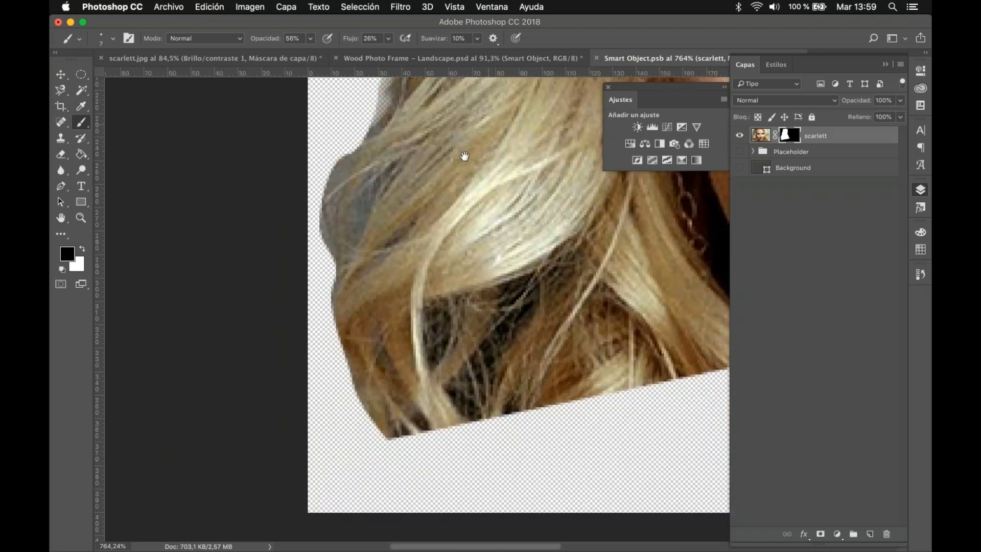
{"action": "mouse_move", "coordinate": [359, 183]}
{"action": "left_mouse_down"}
{"action": "mouse_move", "coordinate": [337, 244]}
{"action": "mouse_move", "coordinate": [372, 180]}
{"action": "left_mouse_up"}
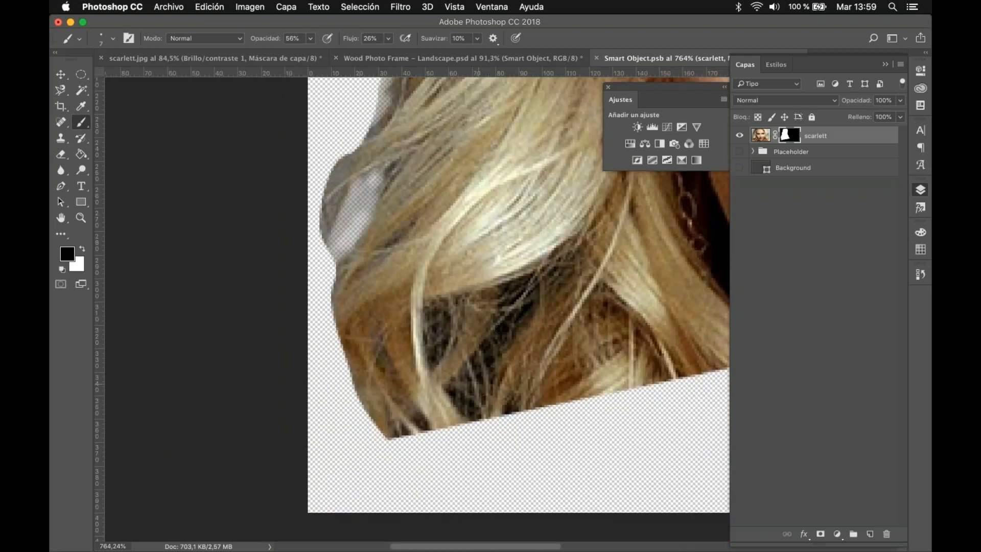
{"action": "scroll", "coordinate": [420, 356], "scroll_direction": "down", "scroll_amount": 4}
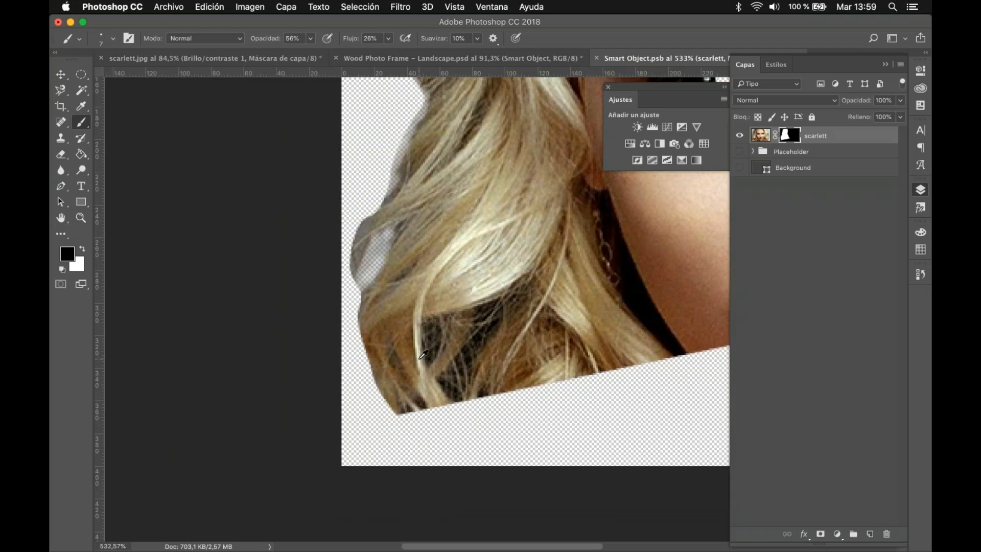
{"action": "key", "text": "super+0"}
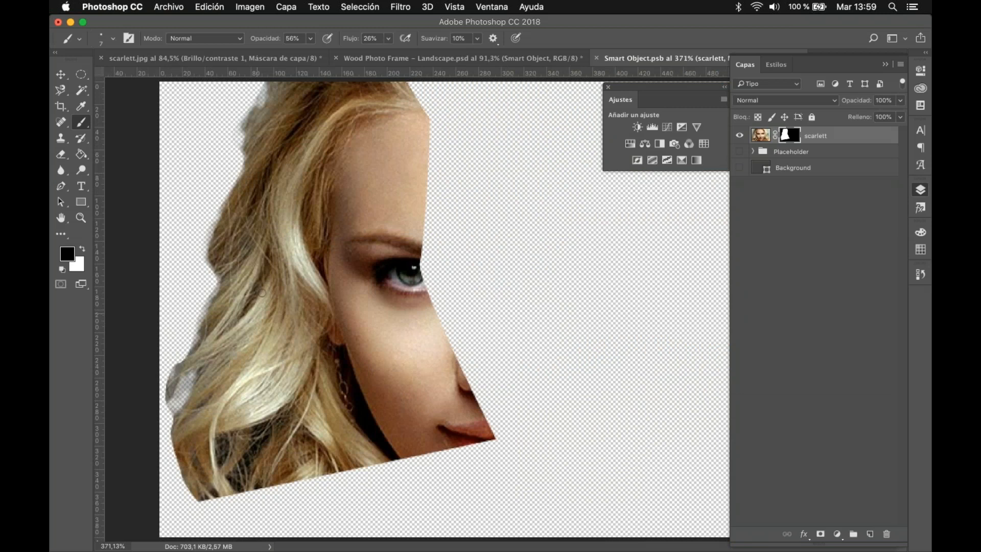
{"action": "left_click", "coordinate": [61, 74]}
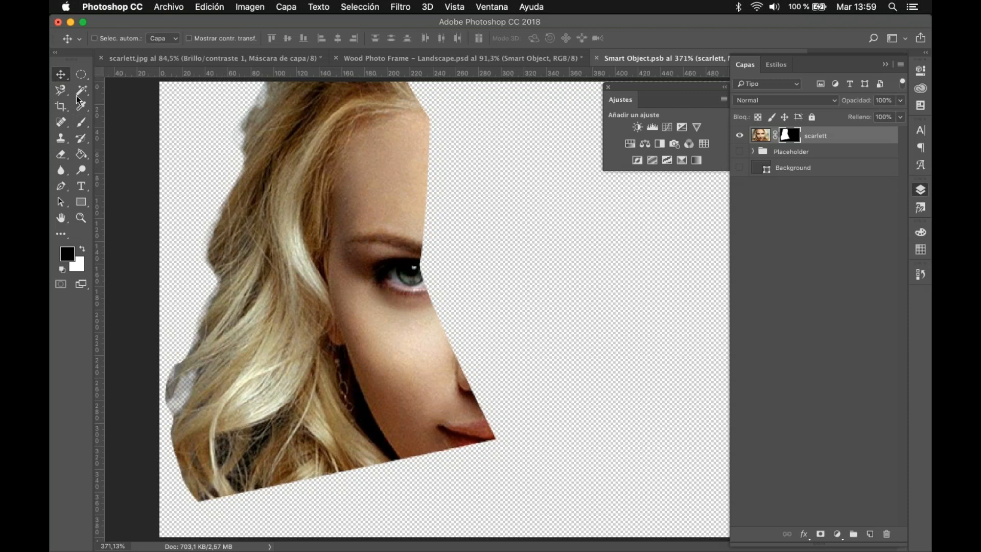
{"action": "left_click", "coordinate": [58, 91]}
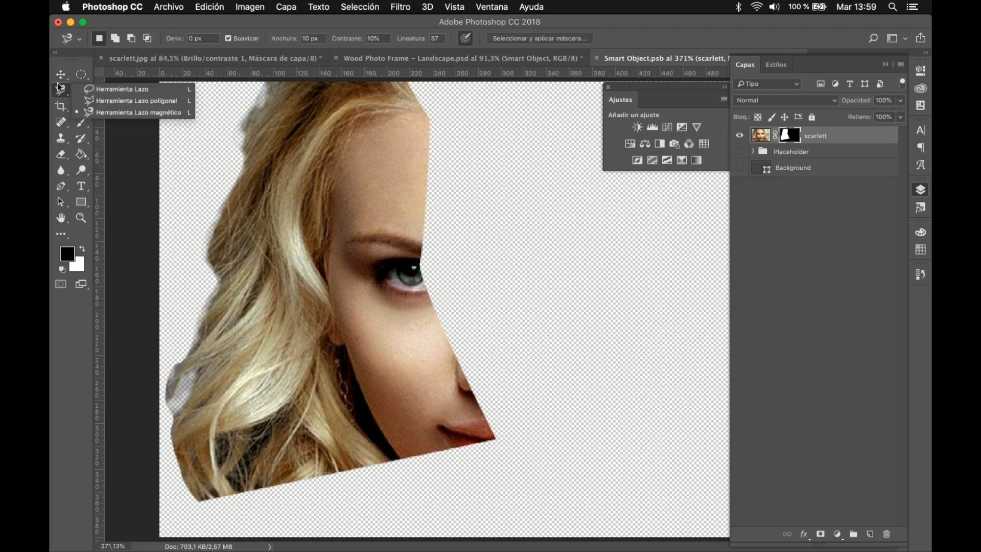
{"action": "left_click", "coordinate": [61, 74]}
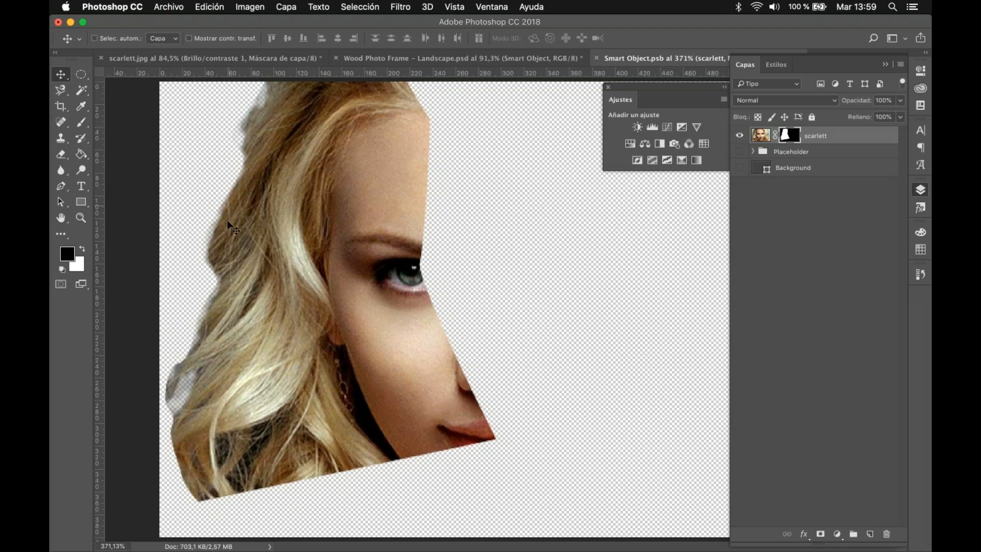
Step: Paint white on the scarlett layer mask to restore parts of the upper and lower hair edge
{"action": "left_click", "coordinate": [81, 122]}
{"action": "left_click", "coordinate": [82, 250]}
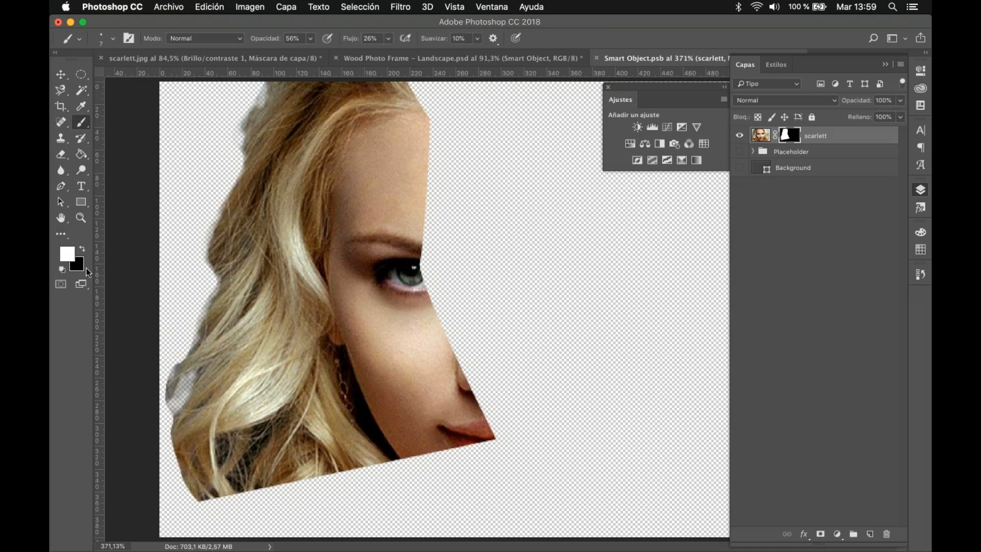
{"action": "left_click_drag", "start_coordinate": [247, 106], "coordinate": [247, 128]}
{"action": "mouse_move", "coordinate": [186, 371]}
{"action": "left_mouse_down"}
{"action": "mouse_move", "coordinate": [171, 408]}
{"action": "mouse_move", "coordinate": [193, 372]}
{"action": "left_mouse_up"}
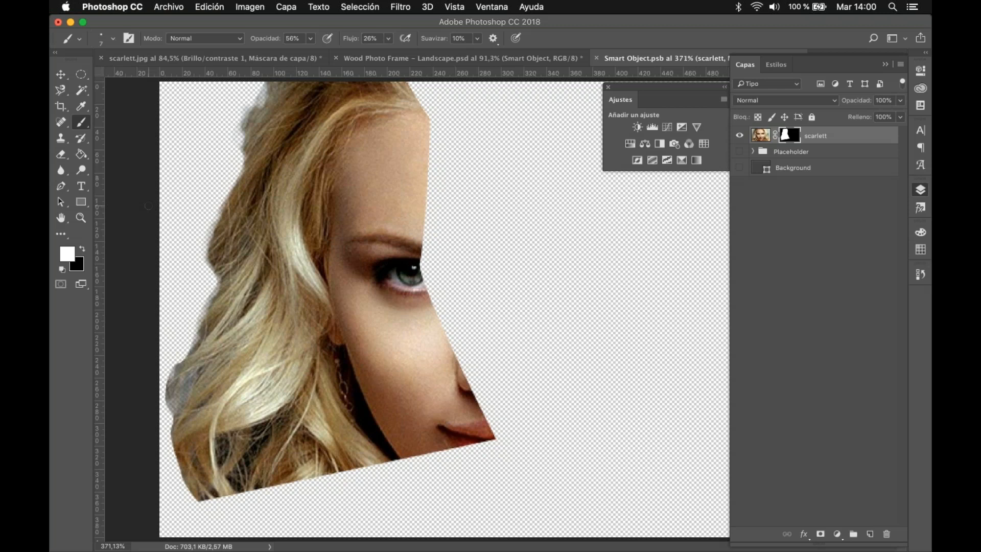
Step: Target the scarlett layer's image instead of its mask and sample colours from the eye and hair with the Eyedropper
{"action": "left_click", "coordinate": [81, 106]}
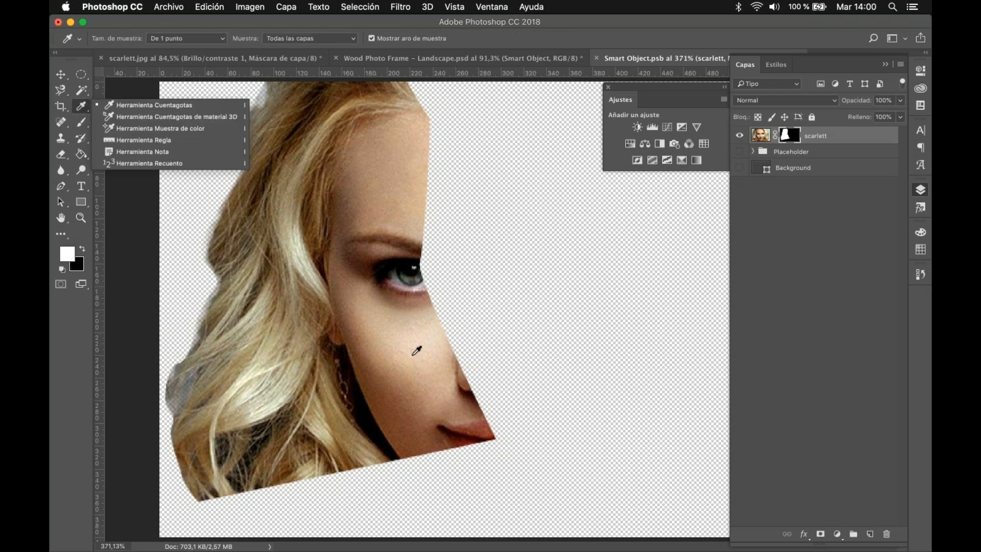
{"action": "left_click", "coordinate": [413, 351]}
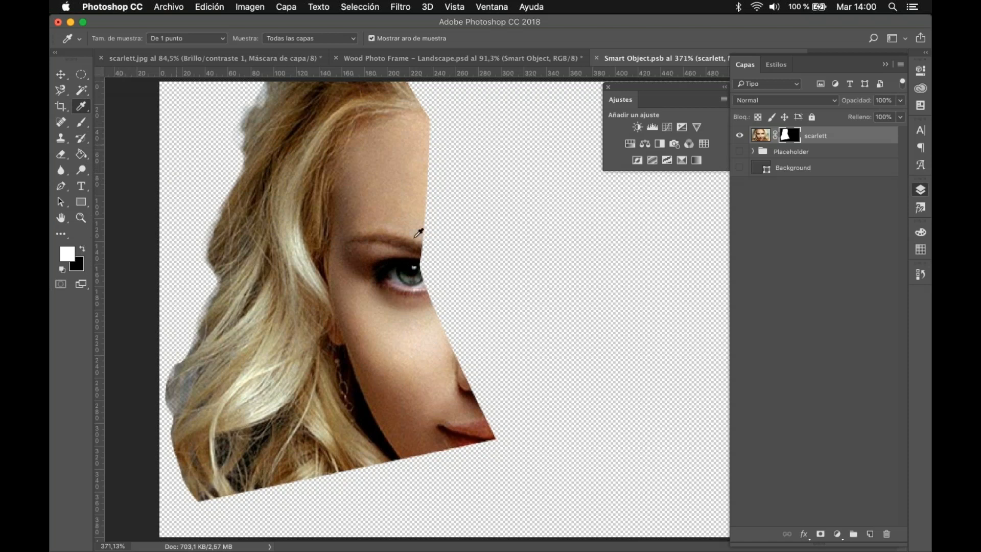
{"action": "left_click", "coordinate": [371, 207], "text": "alt"}
{"action": "left_click", "coordinate": [761, 139]}
{"action": "key", "text": "d"}
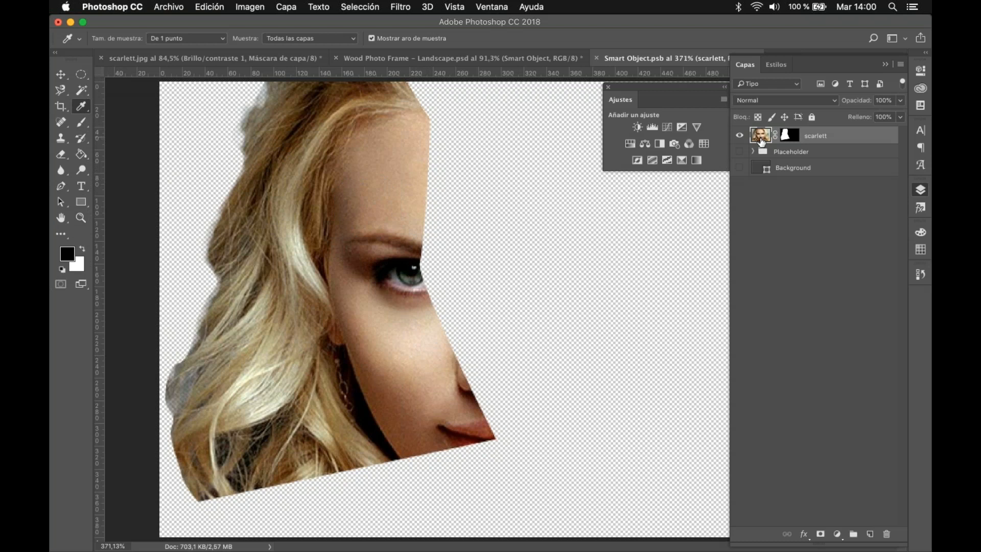
{"action": "left_click", "coordinate": [410, 274], "text": "alt"}
{"action": "left_click", "coordinate": [306, 217], "text": "alt"}
Step: Measure a diagonal and a horizontal distance from the forehead across the canvas with the Ruler tool
{"action": "right_click", "coordinate": [81, 106]}
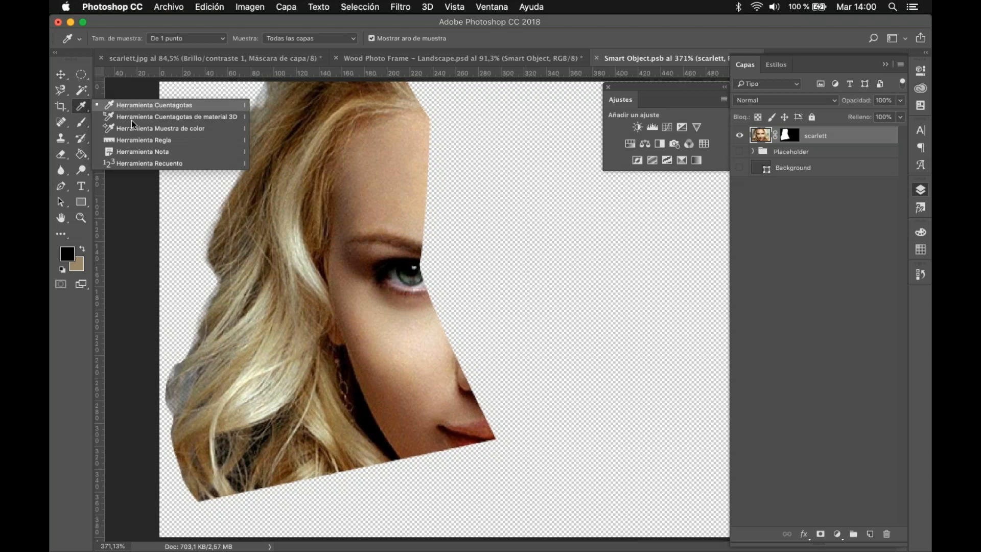
{"action": "left_click", "coordinate": [151, 139]}
{"action": "left_click_drag", "start_coordinate": [345, 213], "coordinate": [503, 242]}
{"action": "left_click_drag", "start_coordinate": [601, 241], "coordinate": [548, 302]}
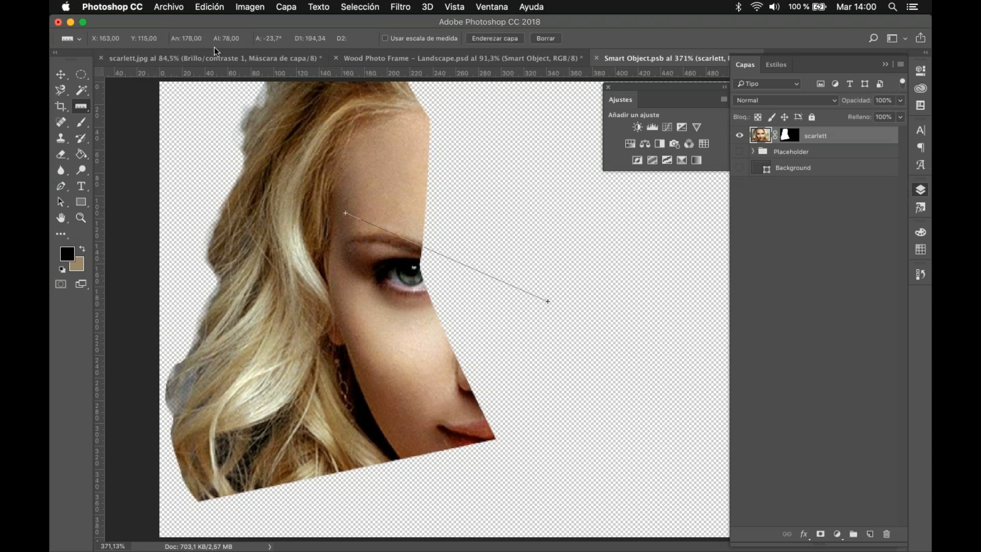
{"action": "left_click_drag", "start_coordinate": [399, 179], "coordinate": [575, 178]}
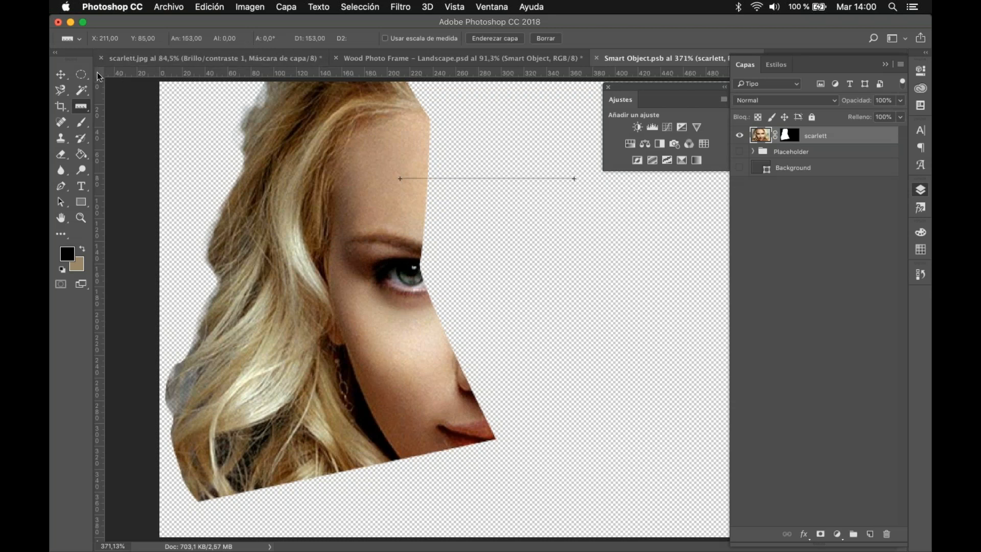
Step: Switch the ruler units to millimetres and measure a horizontal distance outward from the eyebrow
{"action": "right_click", "coordinate": [113, 77]}
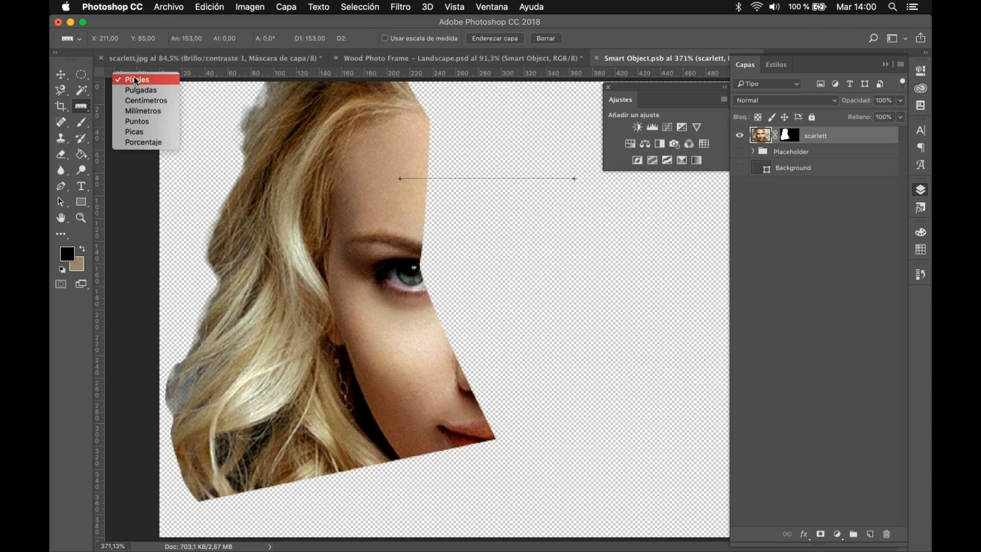
{"action": "left_click", "coordinate": [143, 111]}
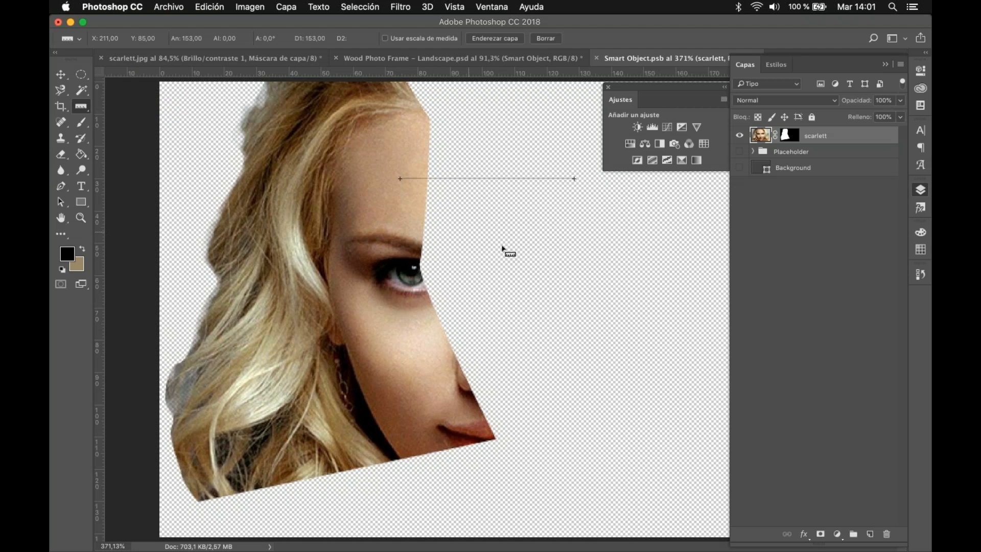
{"action": "left_click_drag", "start_coordinate": [431, 238], "coordinate": [610, 238]}
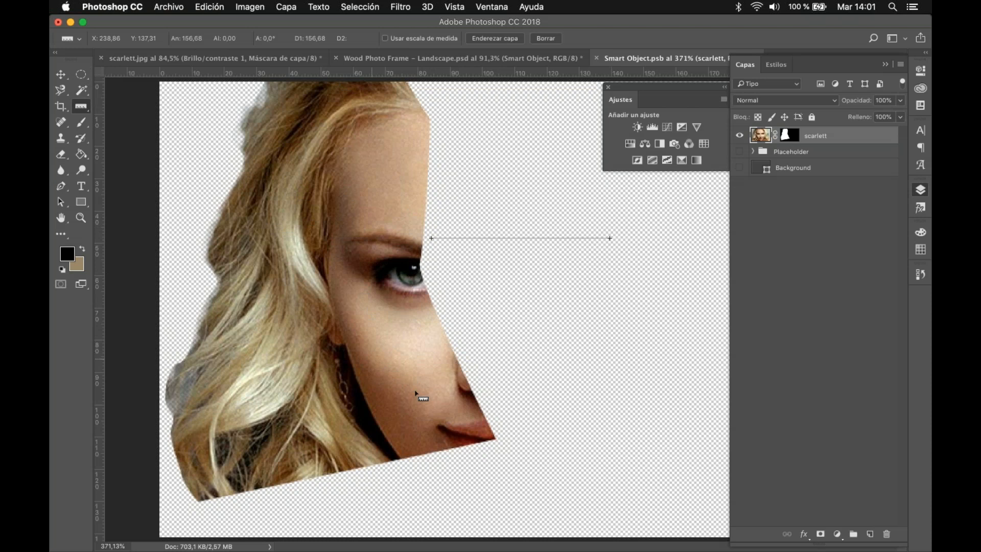
Step: Review the document's recorded history states and measure a slanted line from the ear across the canvas
{"action": "left_click", "coordinate": [923, 275]}
{"action": "scroll", "coordinate": [868, 297], "scroll_direction": "up", "scroll_amount": 10}
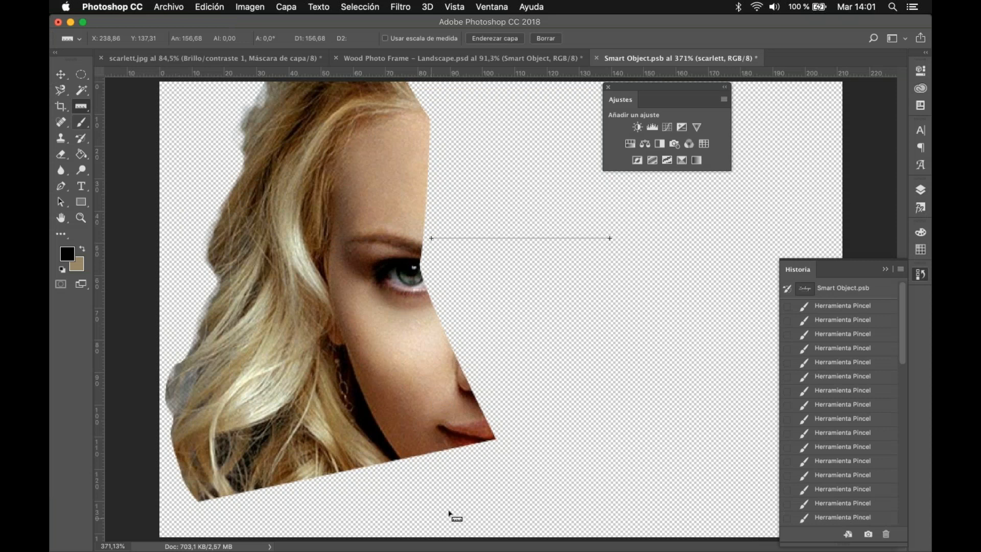
{"action": "left_click_drag", "start_coordinate": [351, 339], "coordinate": [735, 373]}
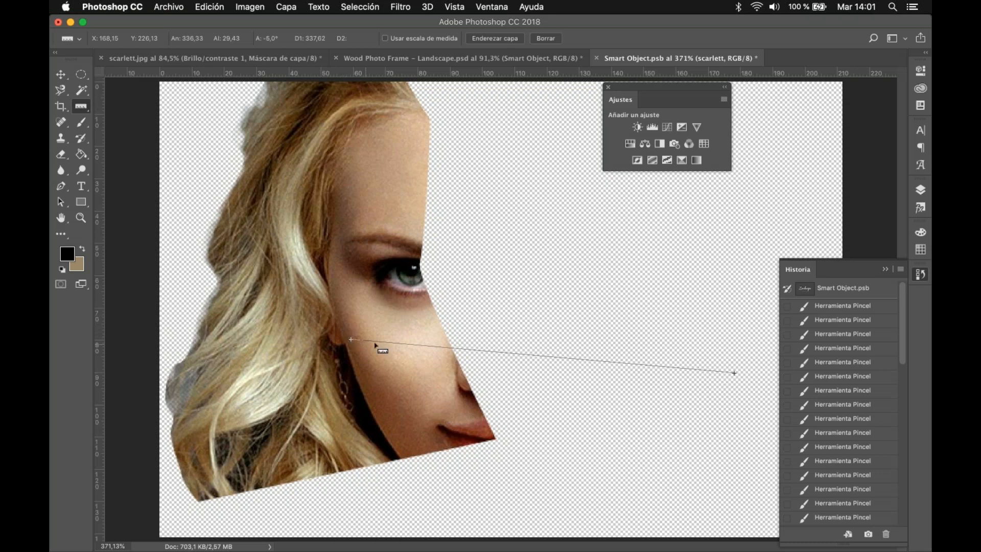
{"action": "left_click", "coordinate": [921, 191]}
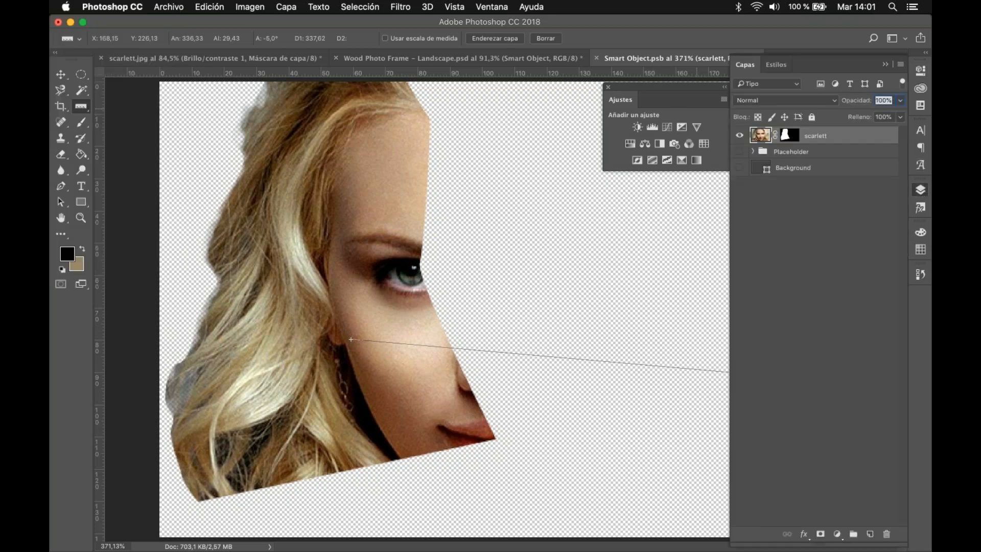
Step: Straighten the scarlett layer along the measured ruler line and switch to the Move tool
{"action": "left_click", "coordinate": [496, 39]}
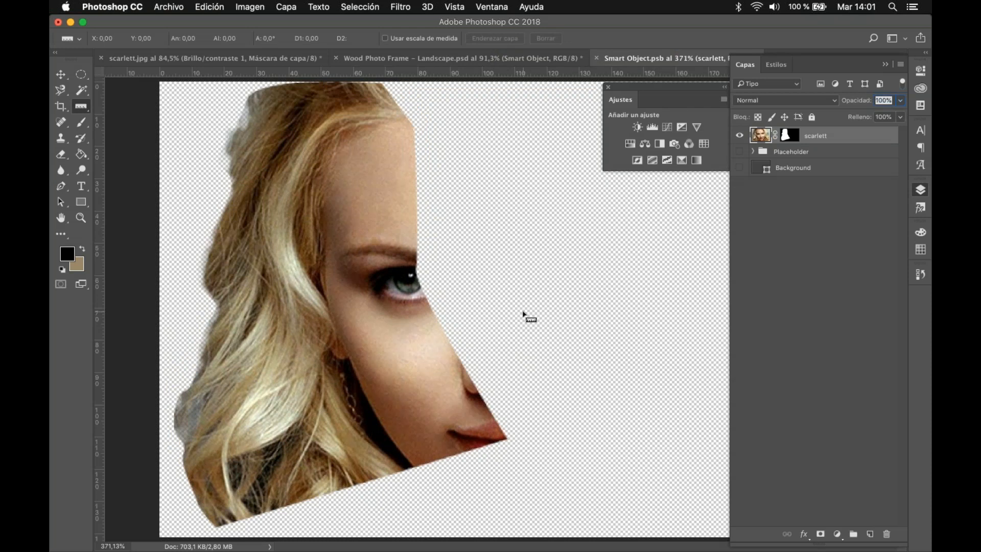
{"action": "left_click", "coordinate": [60, 76]}
Step: Switch to Chrome to view the Canva home page, and close the browser window to return to Photoshop
{"action": "mouse_move", "coordinate": [409, 548]}
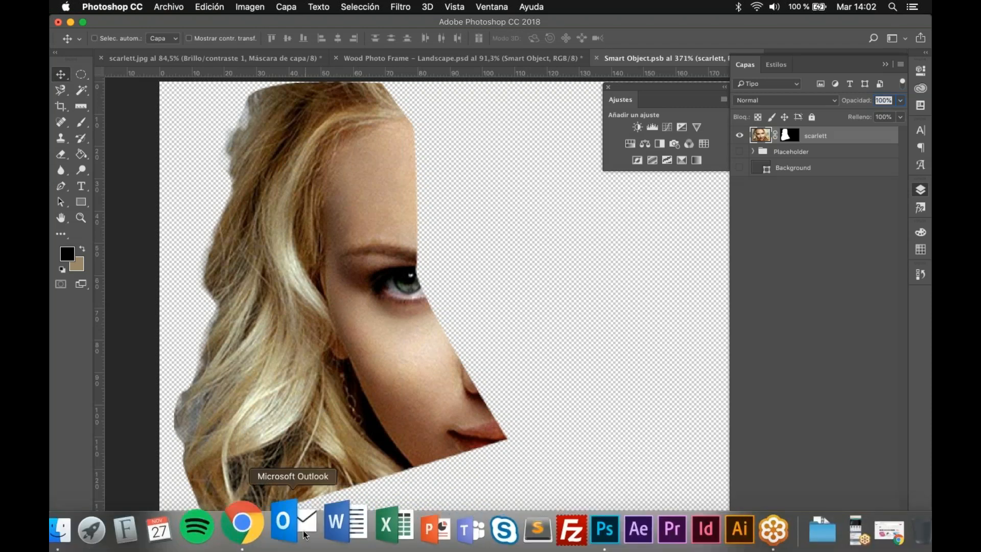
{"action": "left_click", "coordinate": [257, 526]}
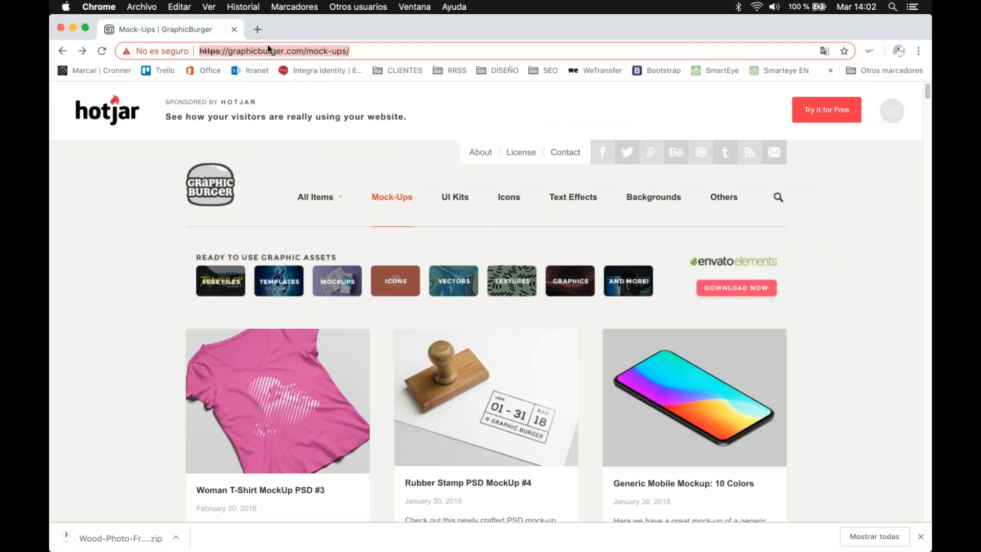
{"action": "type", "text": "canva"}
{"action": "key", "text": "Return"}
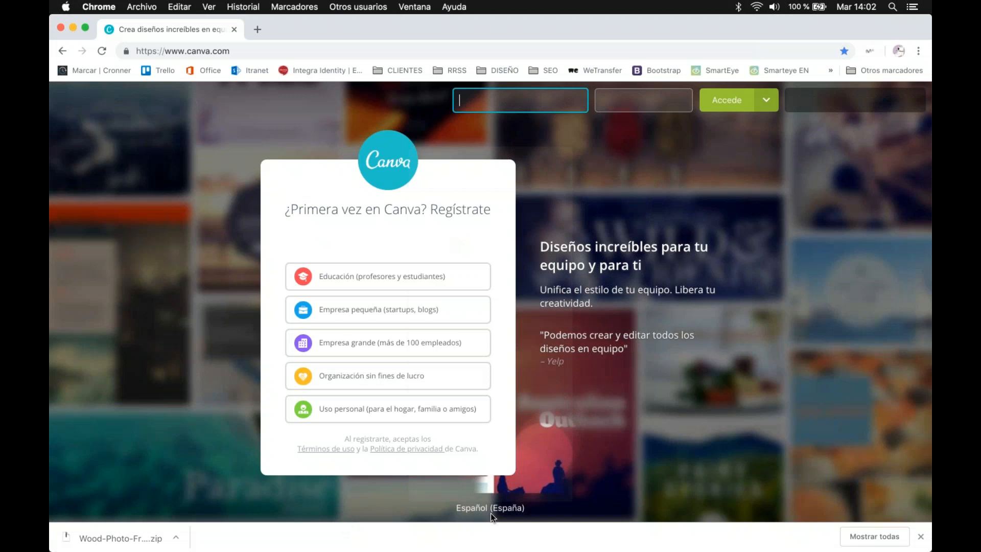
{"action": "left_click", "coordinate": [921, 537]}
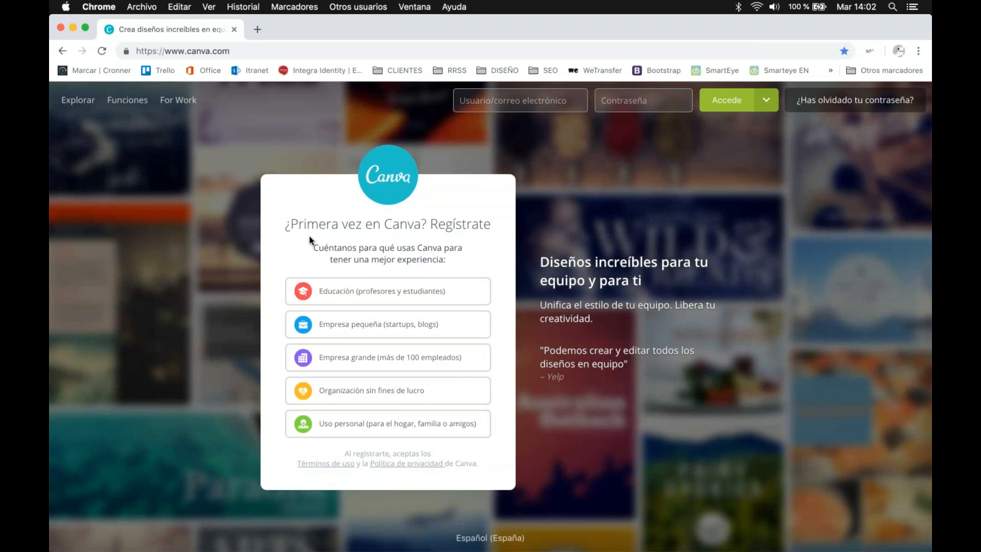
{"action": "left_click", "coordinate": [61, 28]}
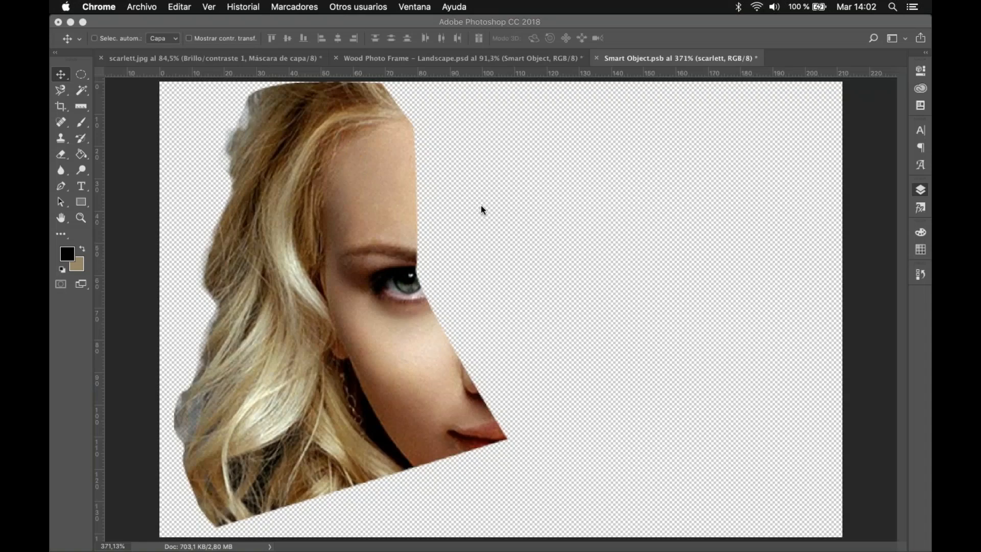